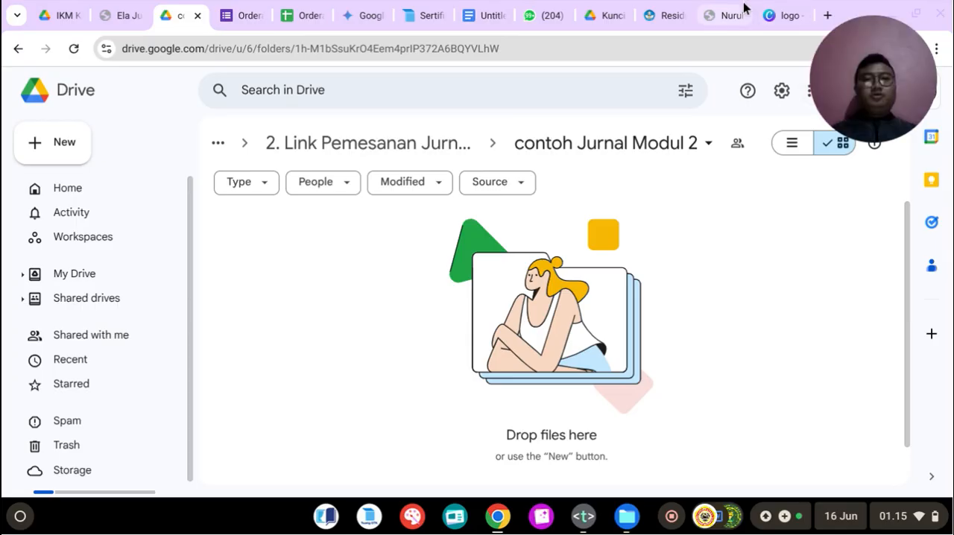
# Step: Open the Pembelajaran Sosial Emosional module on the Sertifikasi Pendidik page and examine its title and list of training topics
pyautogui.click(421, 11)
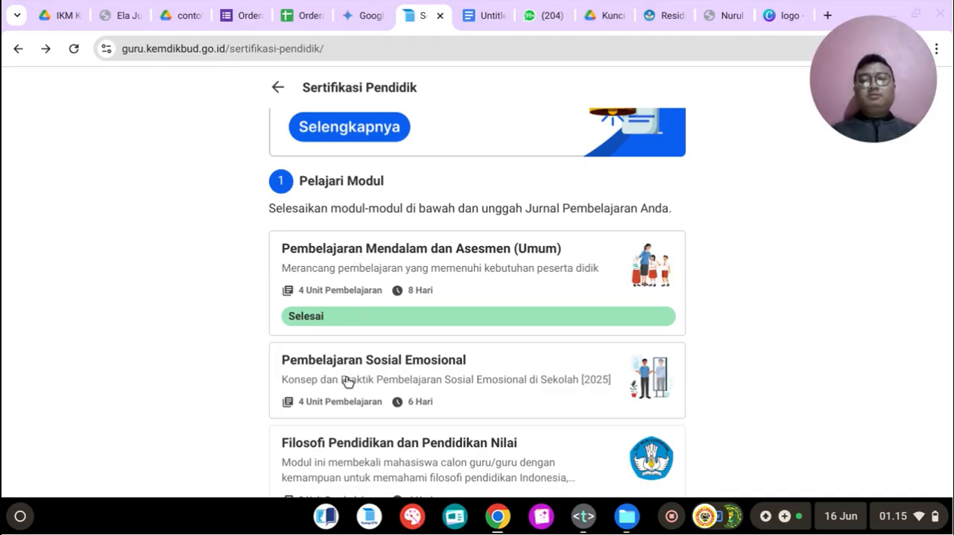
pyautogui.click(361, 360)
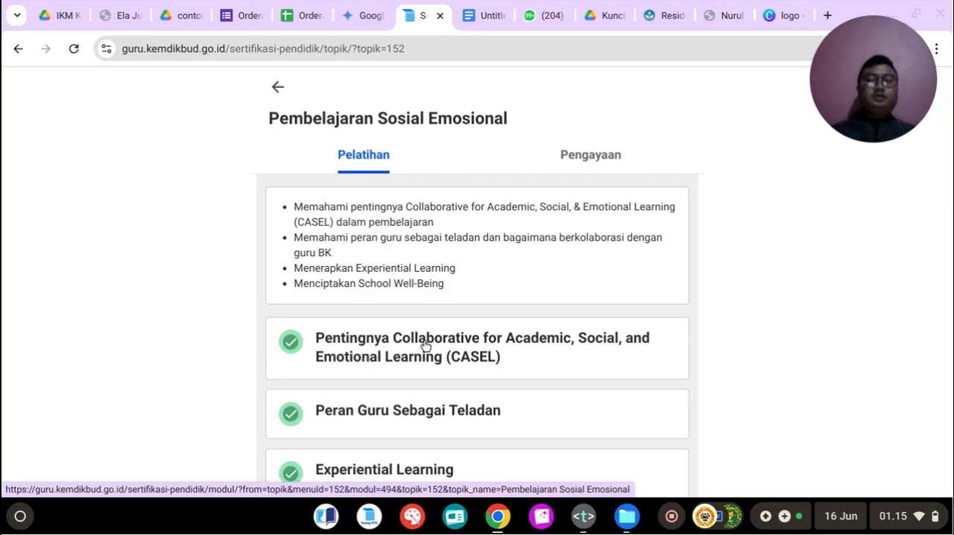
pyautogui.scroll(-2, 425, 345)
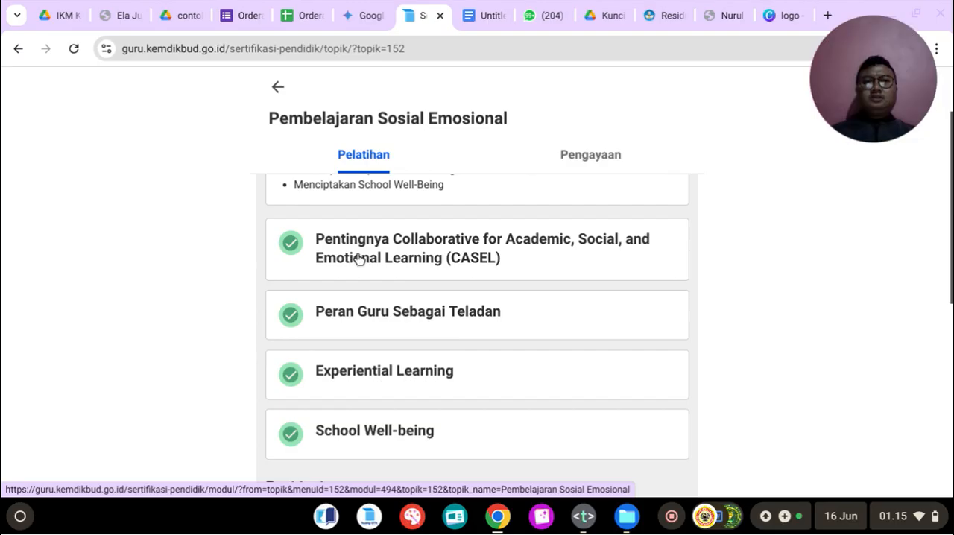
pyautogui.scroll(1, 379, 266)
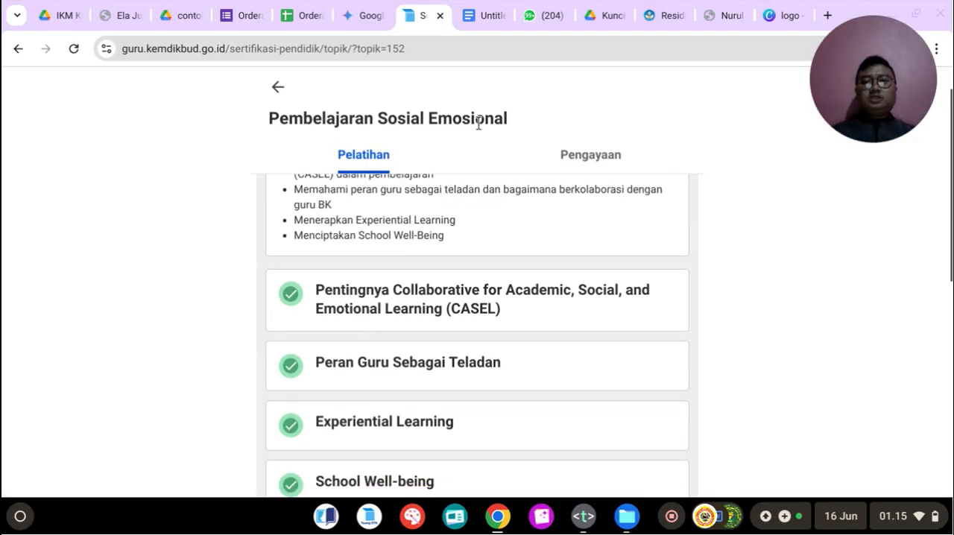
pyautogui.scroll(-2, 375, 316)
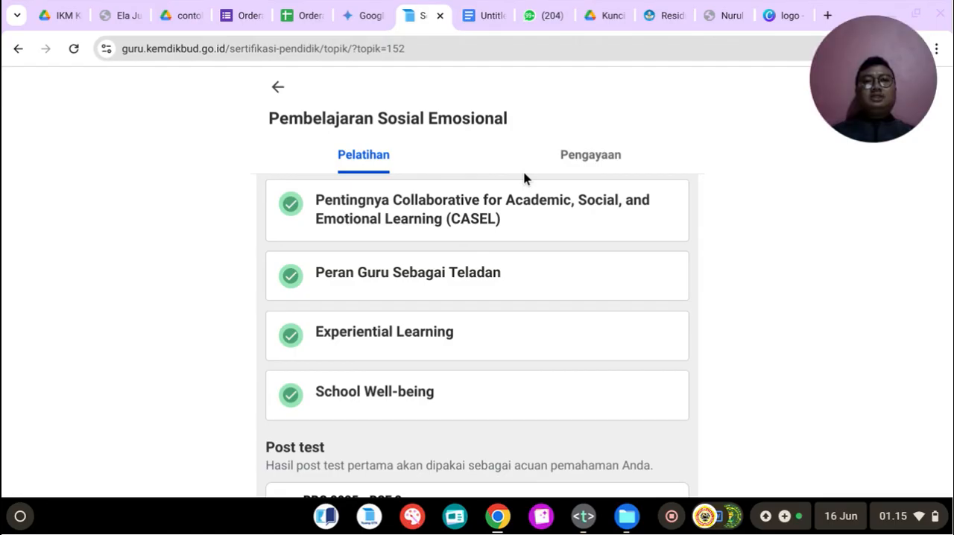
pyautogui.moveTo(267, 113); pyautogui.dragTo(511, 122)
pyautogui.click(512, 122)
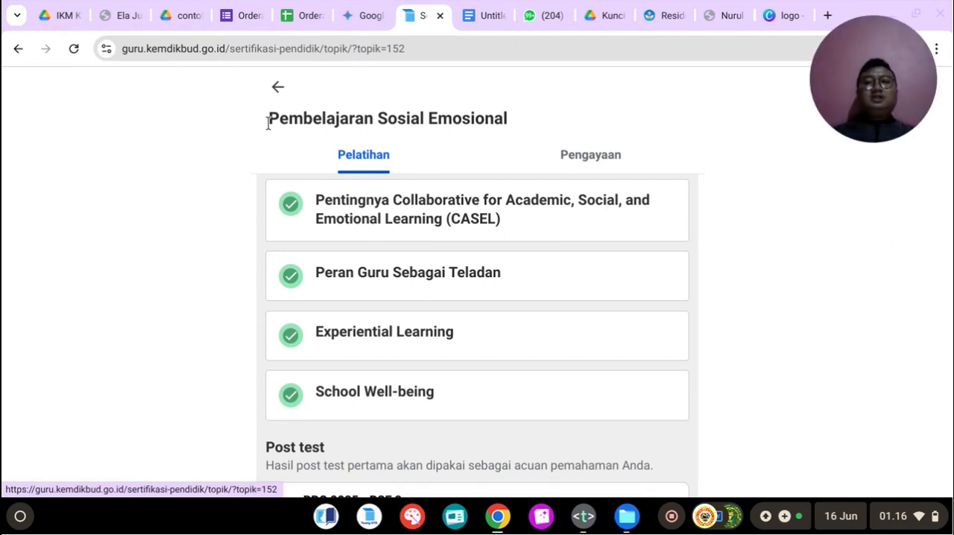
pyautogui.moveTo(268, 120); pyautogui.dragTo(535, 136)
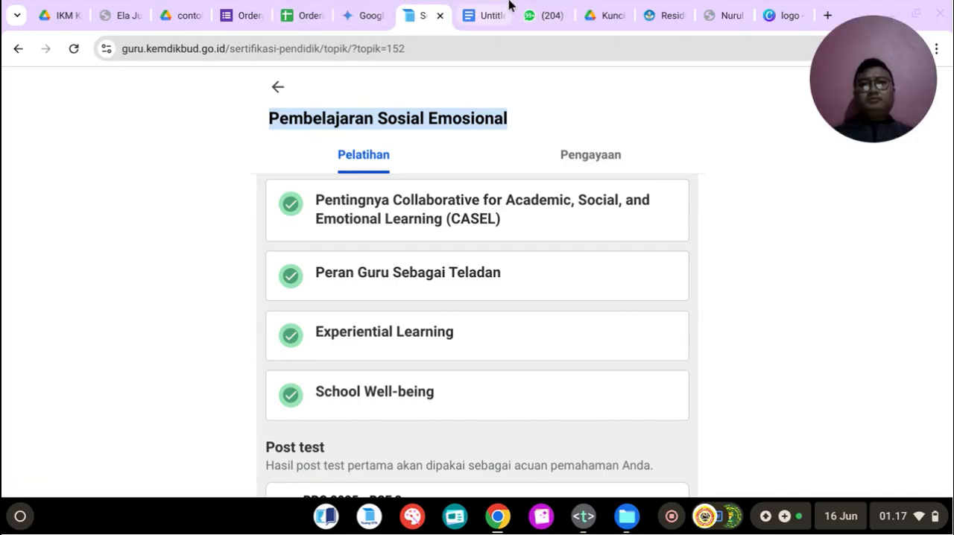
# Step: Upload the Contoh Kerangka Jurnal Word document from the Download folder into the contoh Jurnal Modul 2 folder in Drive
pyautogui.click(199, 13)
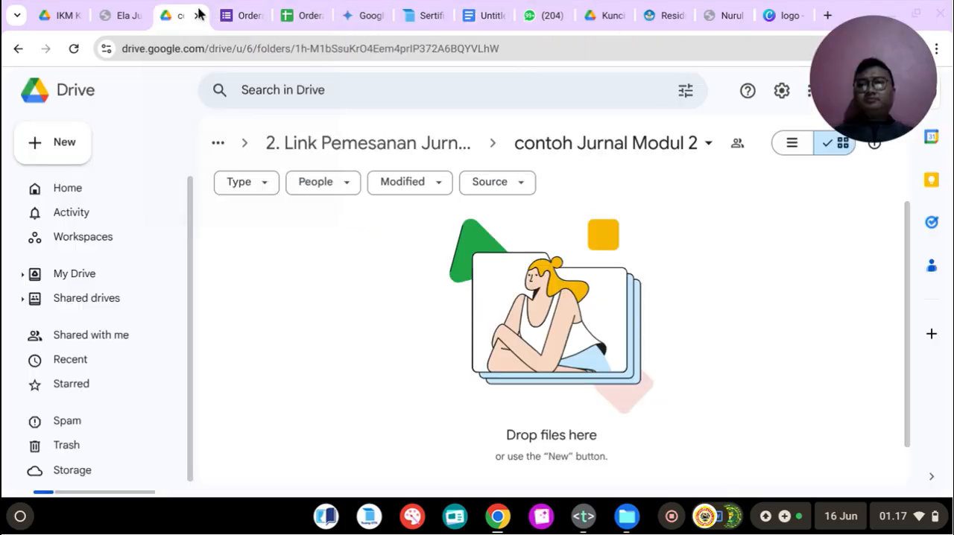
pyautogui.rightClick(327, 239)
pyautogui.click(369, 279)
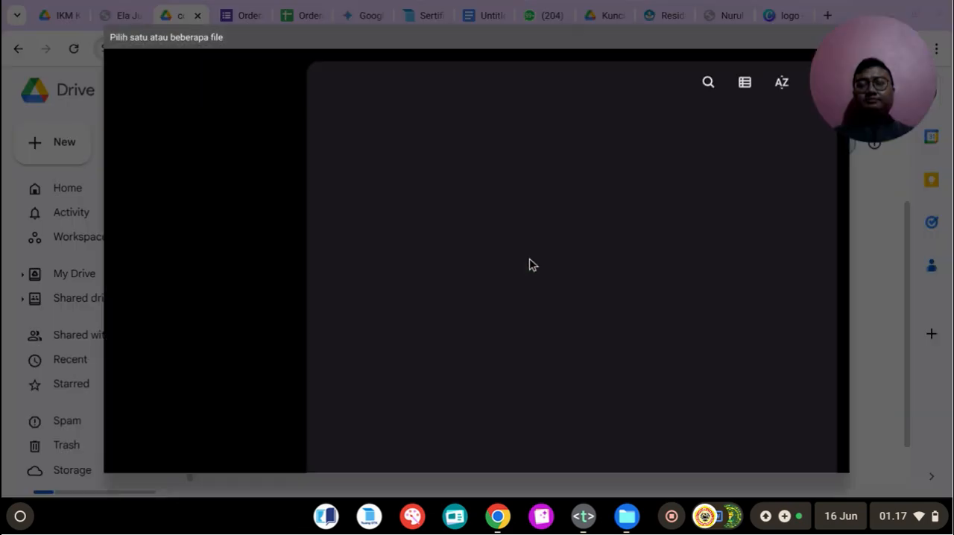
pyautogui.scroll(-10, 534, 266)
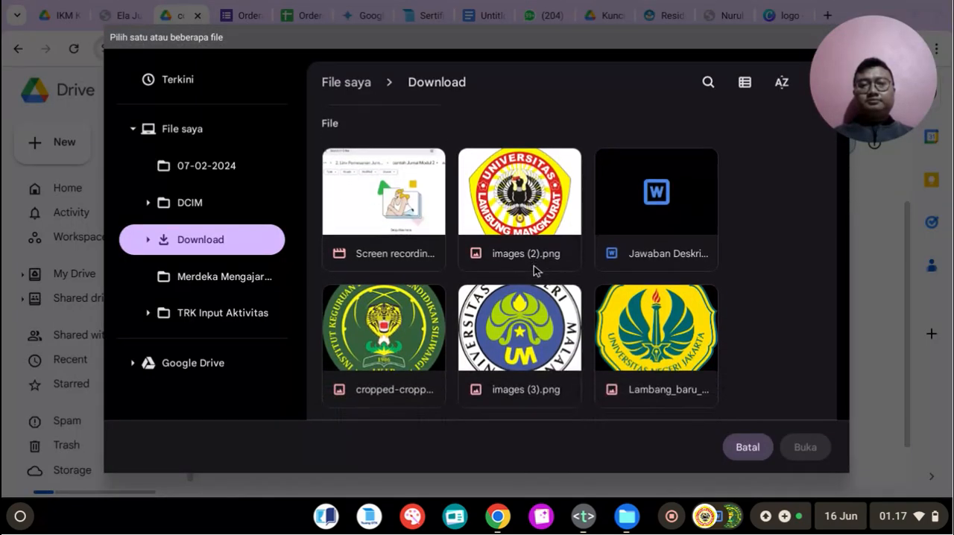
pyautogui.scroll(-5, 534, 266)
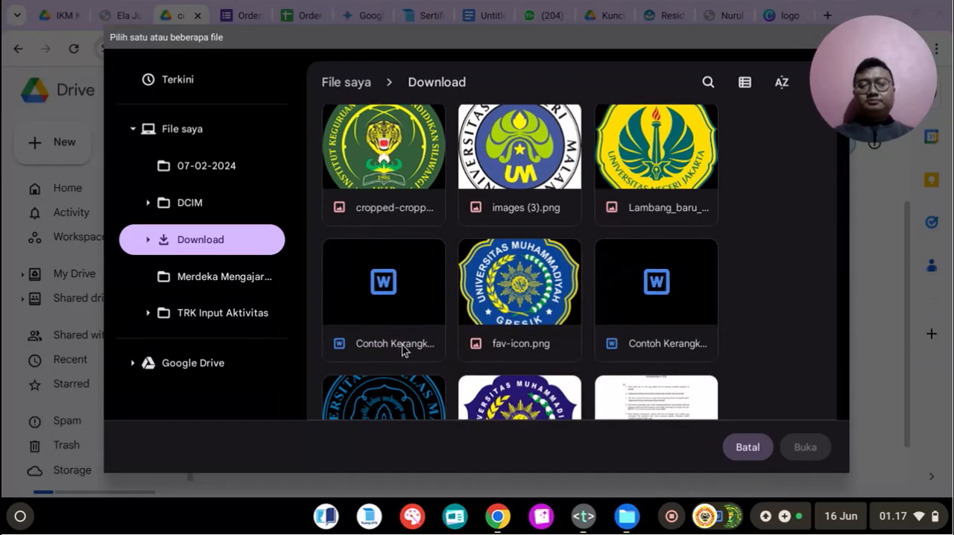
pyautogui.click(661, 341)
pyautogui.click(802, 446)
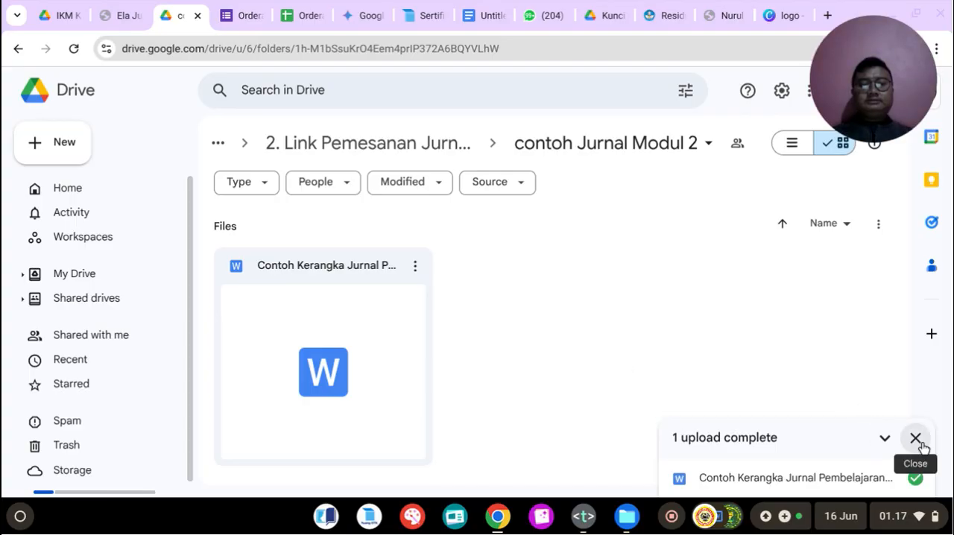
# Step: Open the uploaded journal document and change the module number in its cover heading to MODUL 2
pyautogui.doubleClick(364, 384)
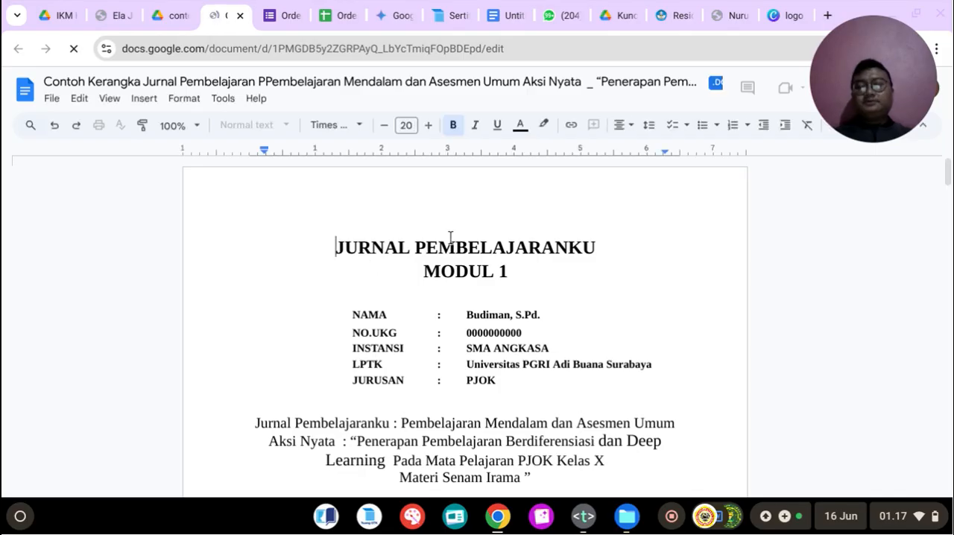
pyautogui.scroll(-2, 462, 237)
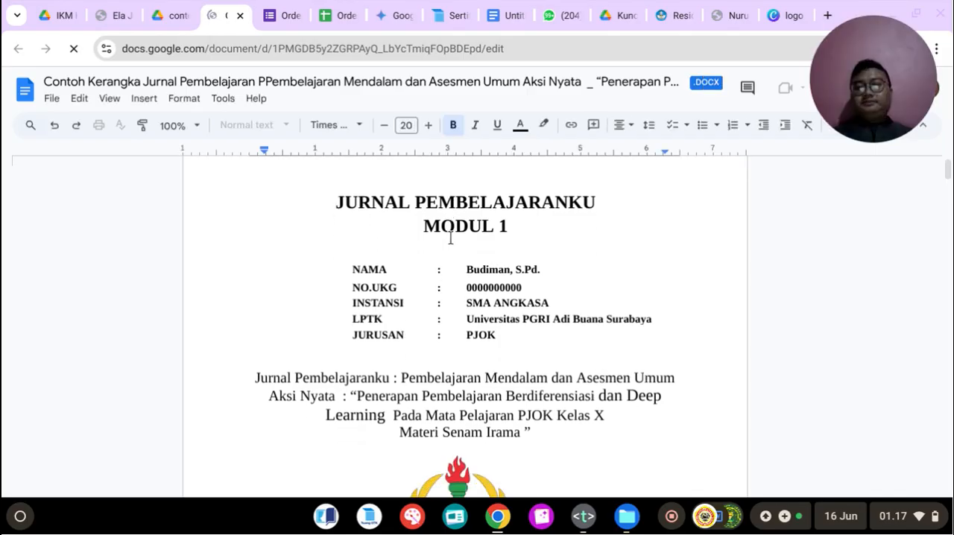
pyautogui.click(509, 223)
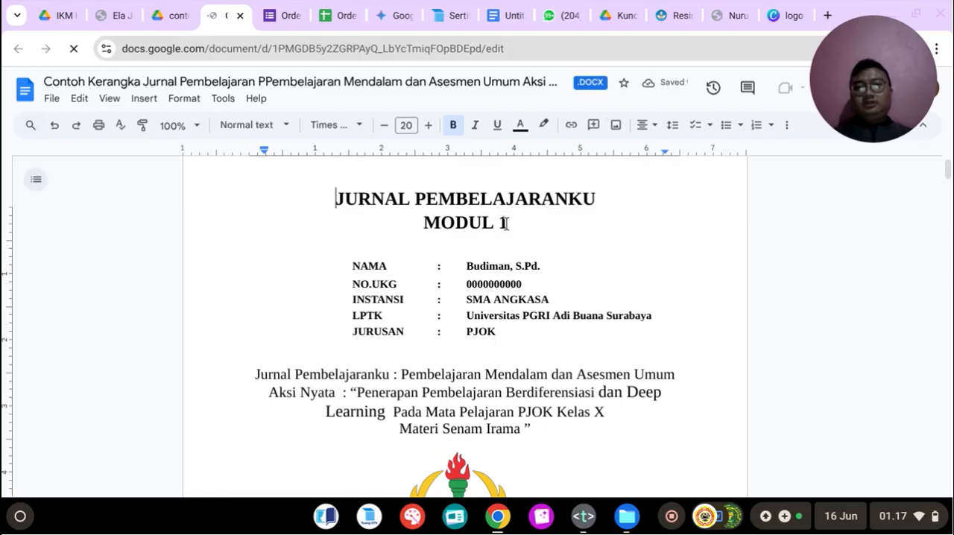
pyautogui.press('BackSpace')
pyautogui.write('1')
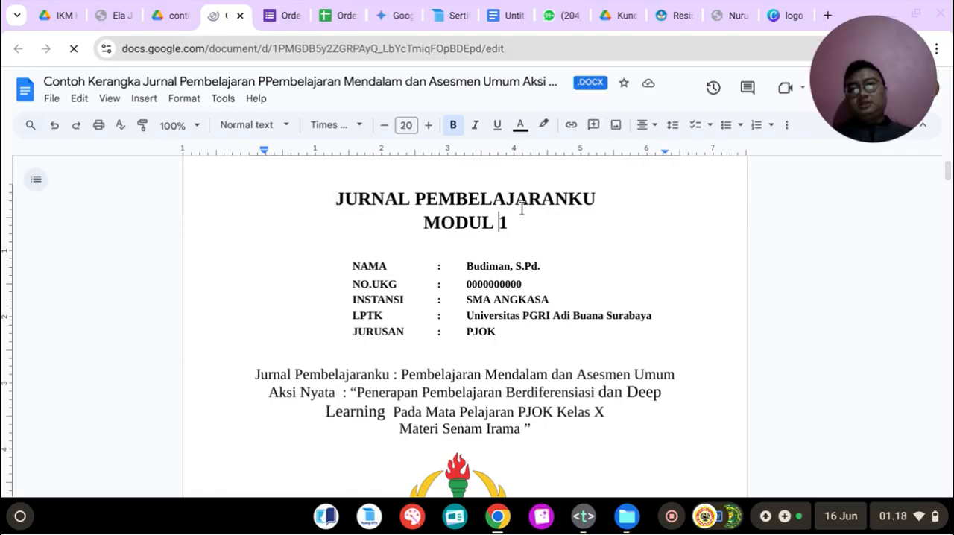
pyautogui.press('BackSpace')
pyautogui.write('2')
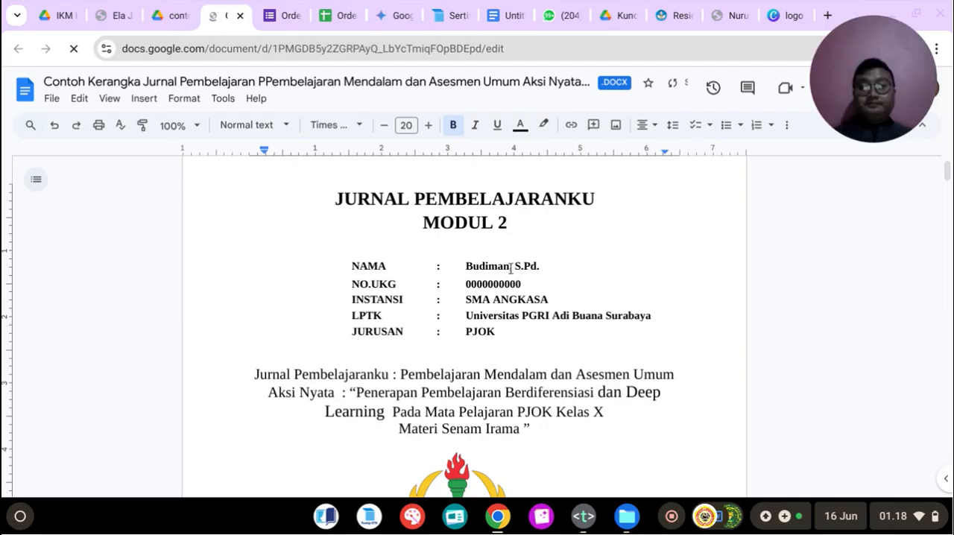
# Step: Set the JURUSAN entry in the cover's identity block to Pendidikan Pancasila
pyautogui.scroll(-1, 517, 263)
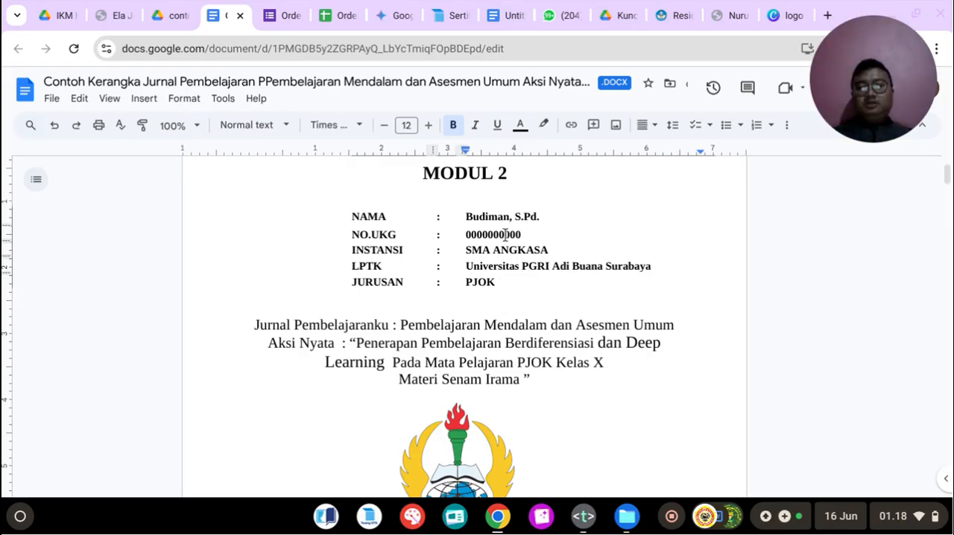
pyautogui.doubleClick(506, 235)
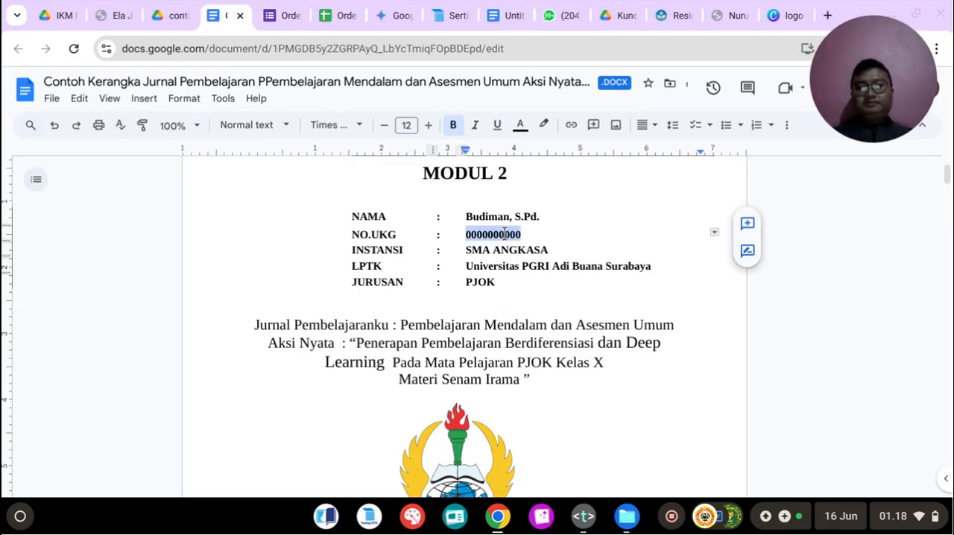
pyautogui.click(545, 249)
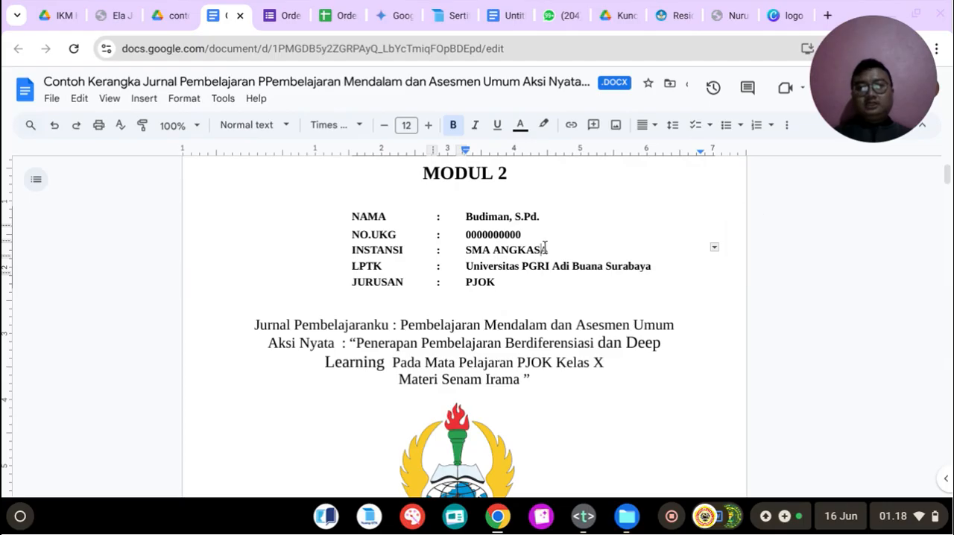
pyautogui.scroll(-1, 543, 248)
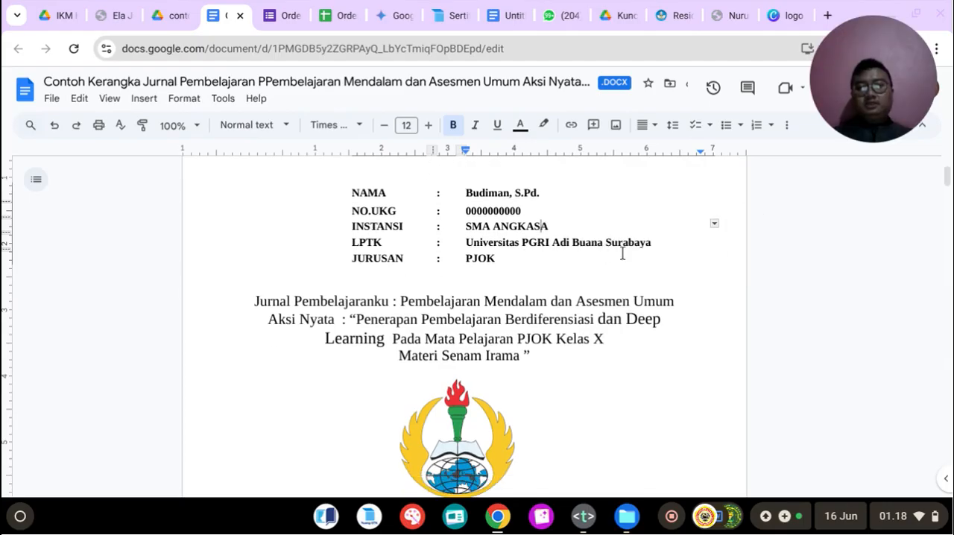
pyautogui.scroll(-1, 619, 252)
pyautogui.scroll(-1, 623, 254)
pyautogui.doubleClick(489, 236)
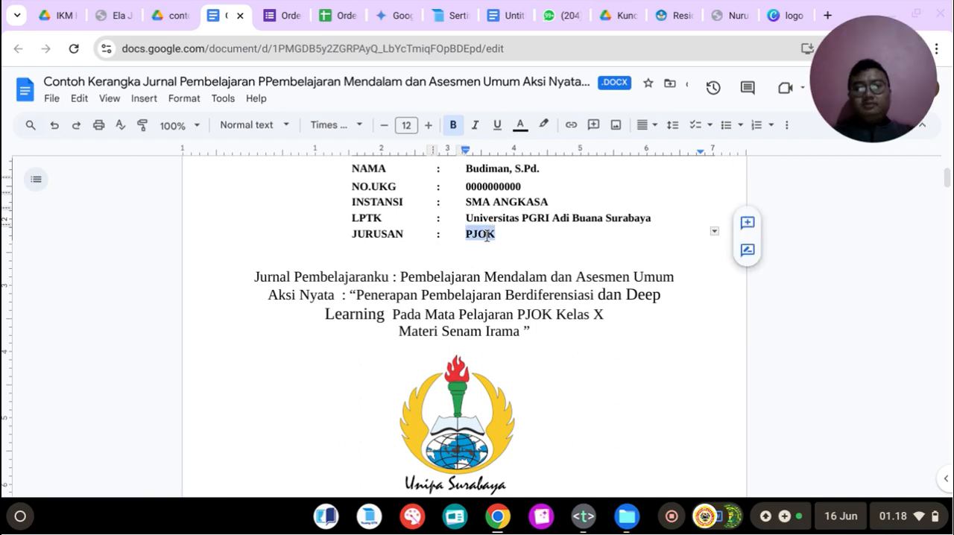
pyautogui.write('Pendidi')
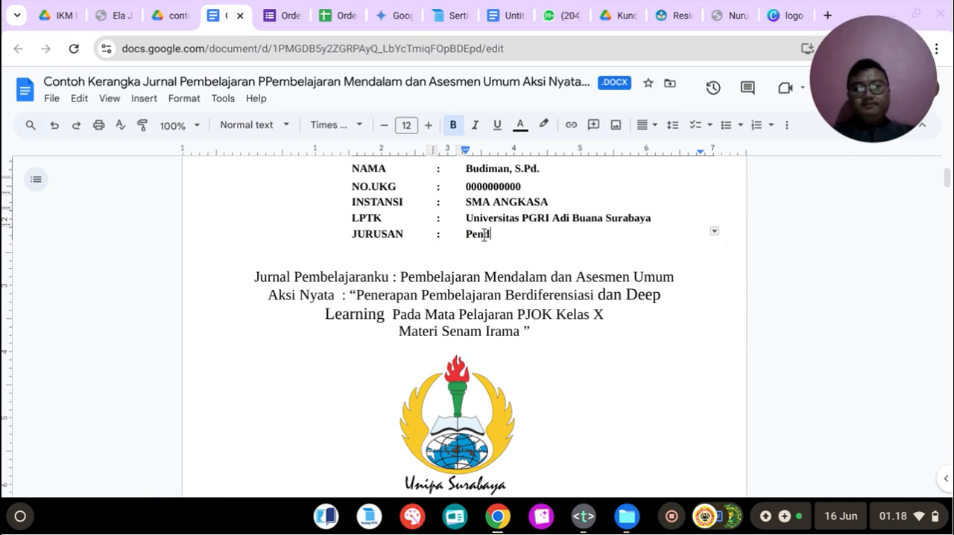
pyautogui.write('kan Pa')
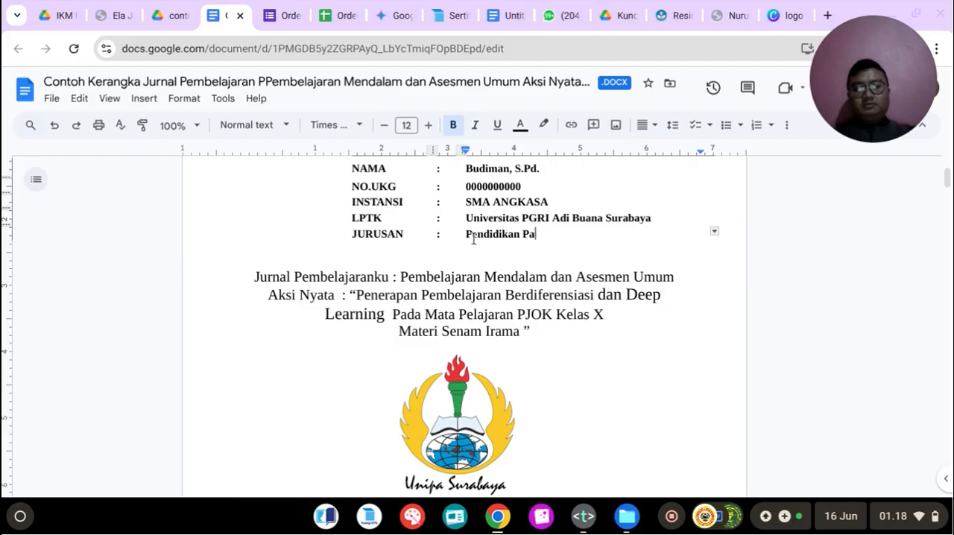
pyautogui.write('ncasila')
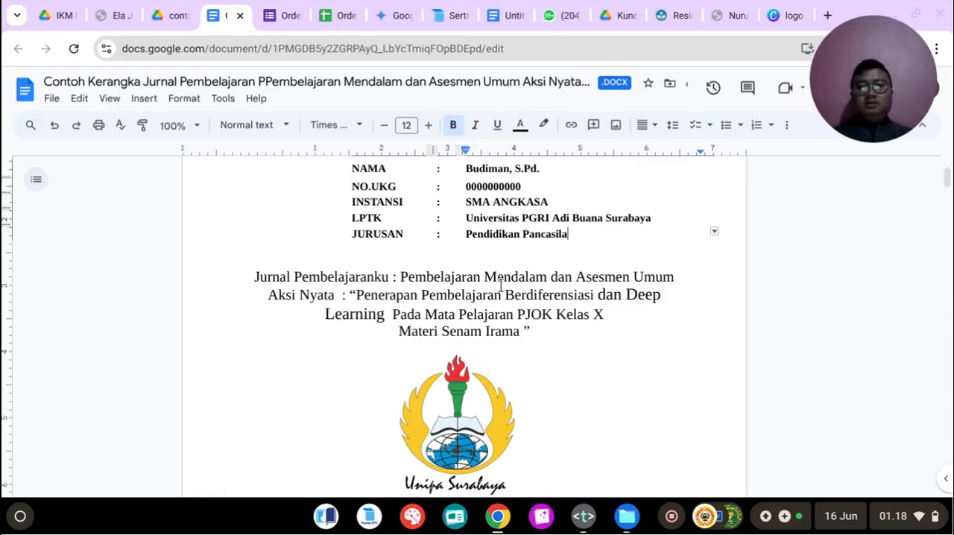
# Step: Change the module name after Jurnal Pembelajaranku to Pembelajaran Sosial Emosional and put Aksi Nyata on its own line
pyautogui.moveTo(485, 278); pyautogui.dragTo(684, 282)
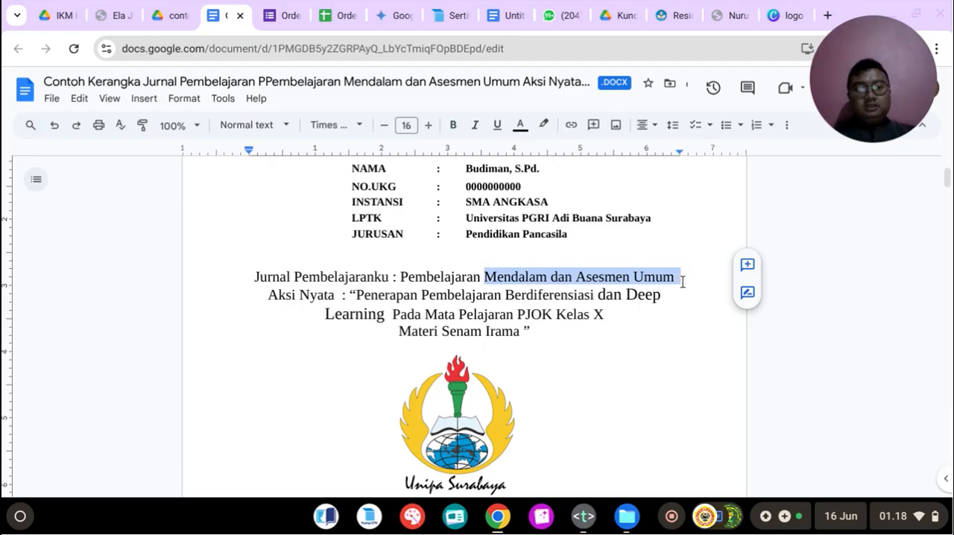
pyautogui.press('BackSpace')
pyautogui.write('osial E')
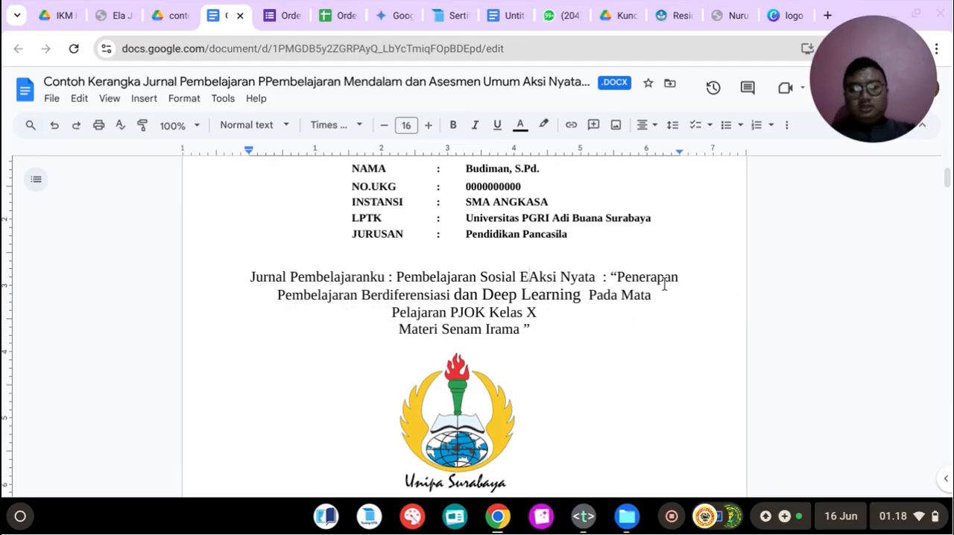
pyautogui.write('mosional')
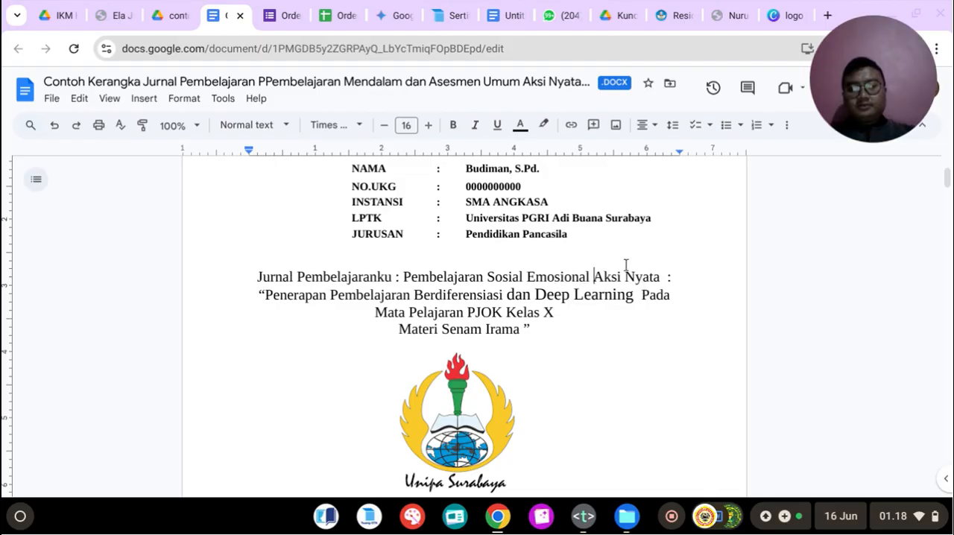
pyautogui.click(452, 9)
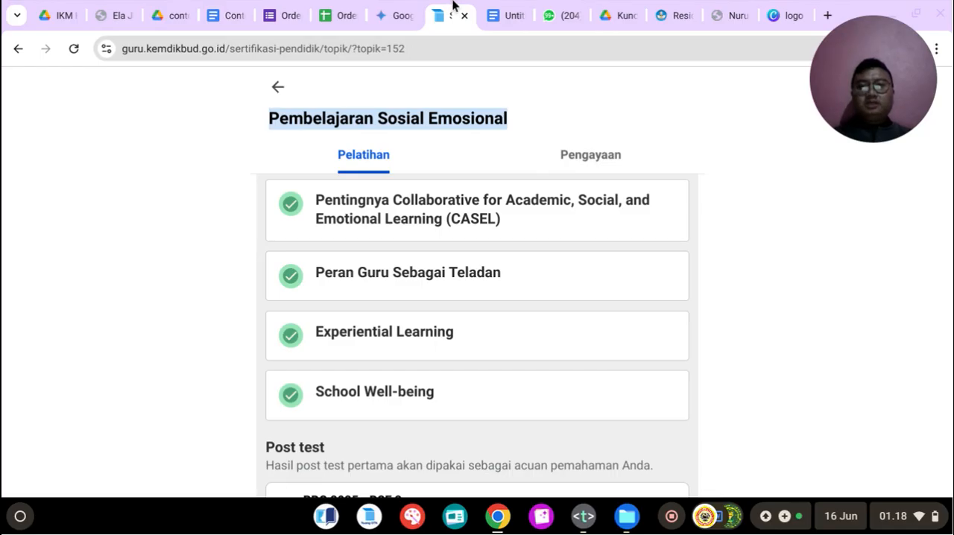
pyautogui.click(240, 13)
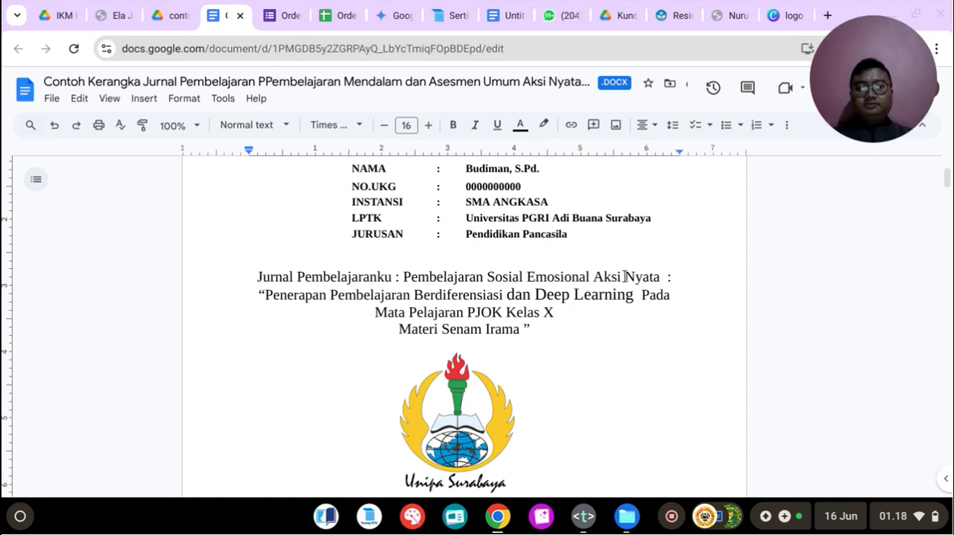
pyautogui.press('Return')
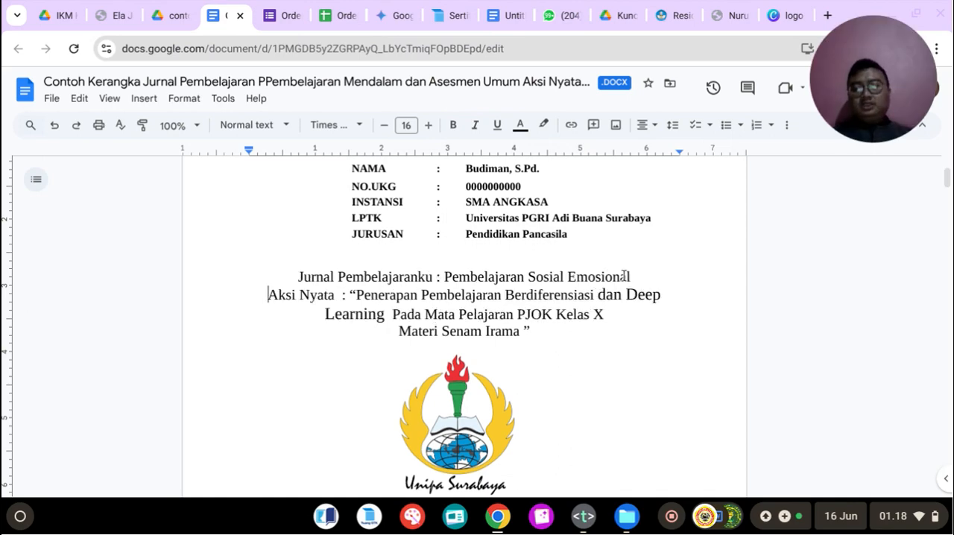
# Step: Replace the cover's quoted Aksi Nyata title with the CASEL title from line 186 of the notes file, from Penerapan Collaborative through Menjaga NKRI
pyautogui.click(586, 521)
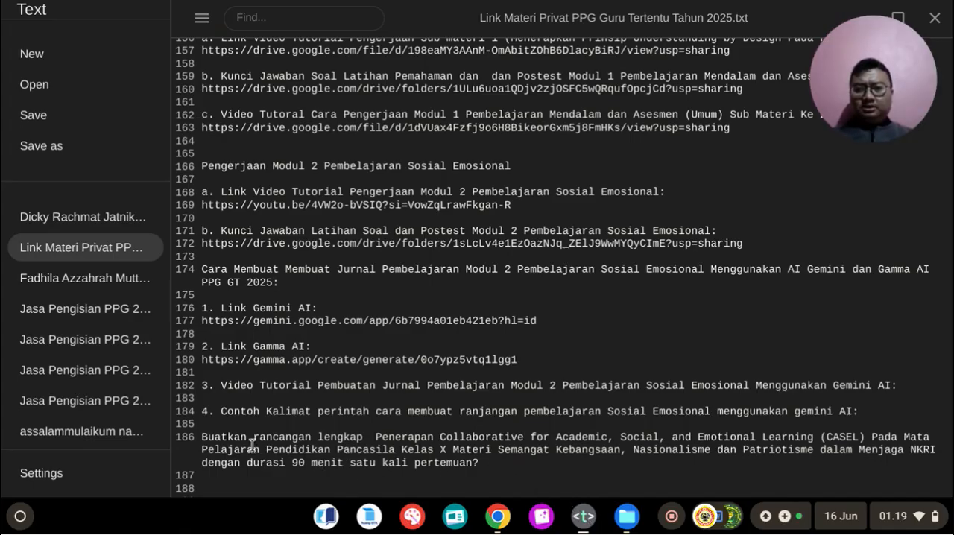
pyautogui.moveTo(378, 436); pyautogui.dragTo(942, 451)
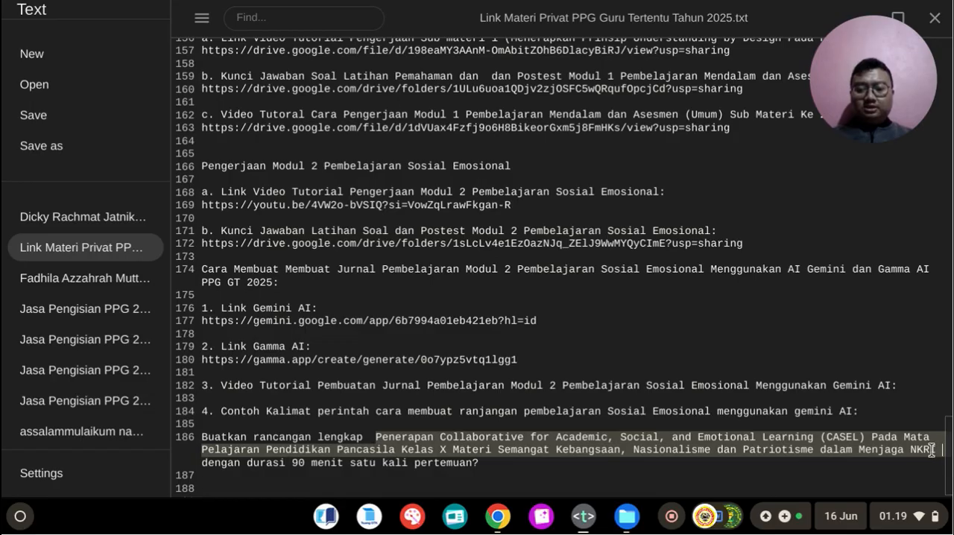
pyautogui.click(604, 513)
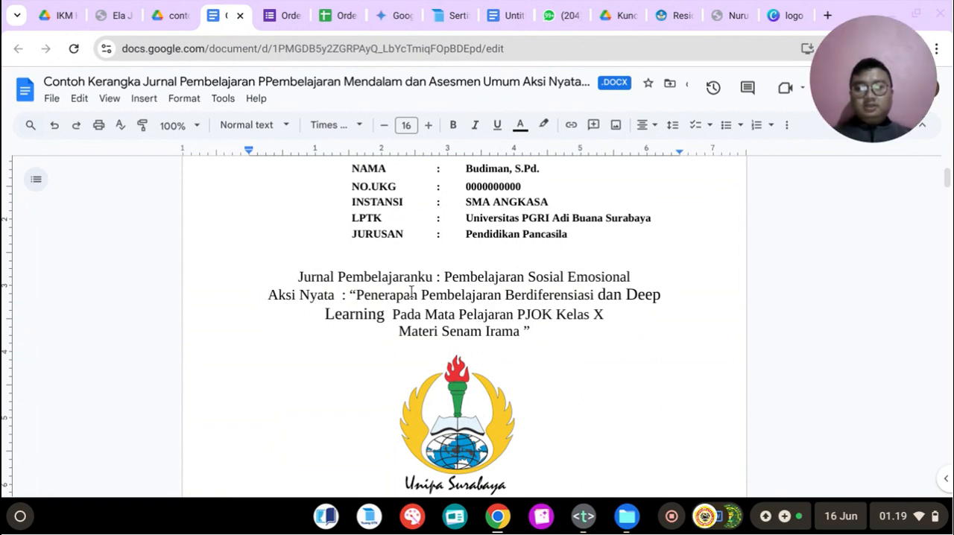
pyautogui.moveTo(356, 295); pyautogui.dragTo(521, 331)
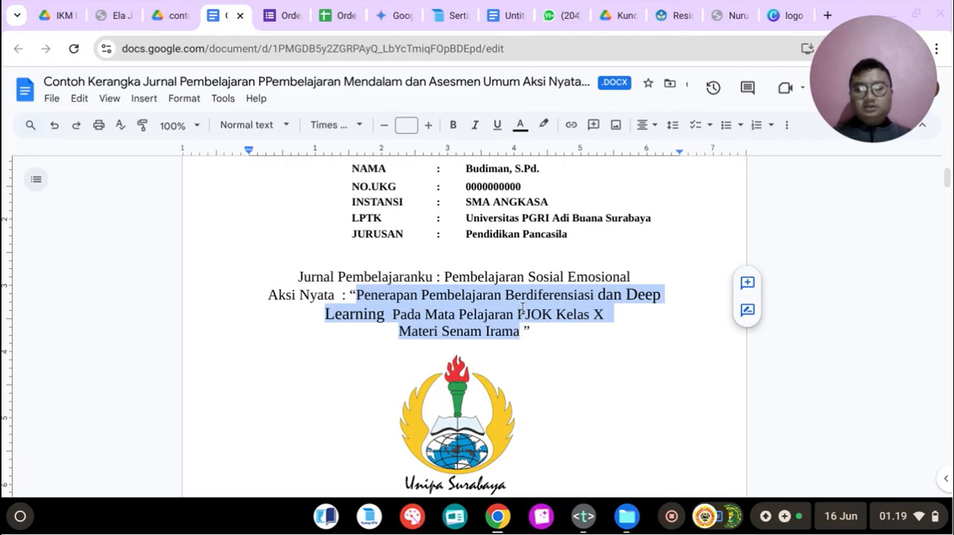
pyautogui.hotkey('ctrl', 'v')
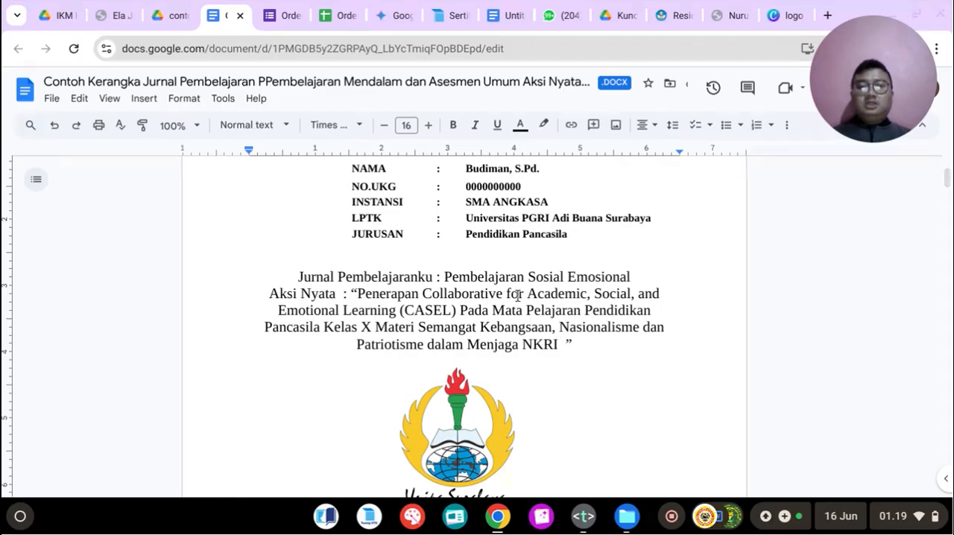
# Step: Examine the cover's Aksi Nyata title, checking its approach, subject, class and topic parts
pyautogui.moveTo(479, 306); pyautogui.dragTo(592, 319)
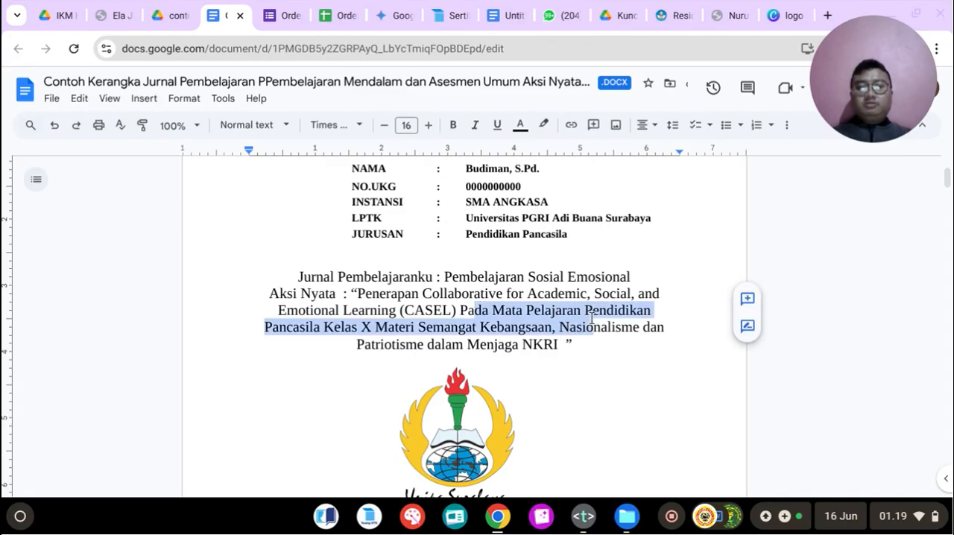
pyautogui.click(592, 316)
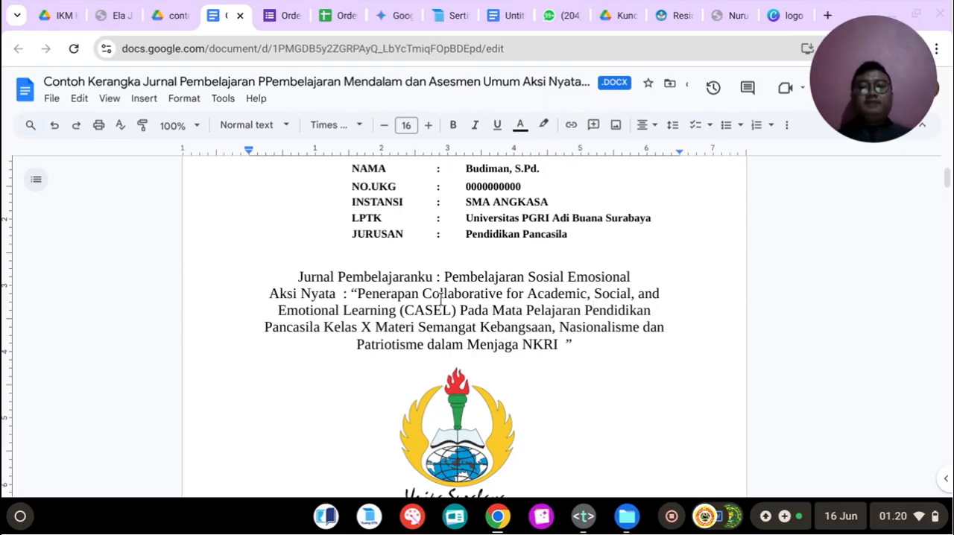
pyautogui.scroll(1, 442, 298)
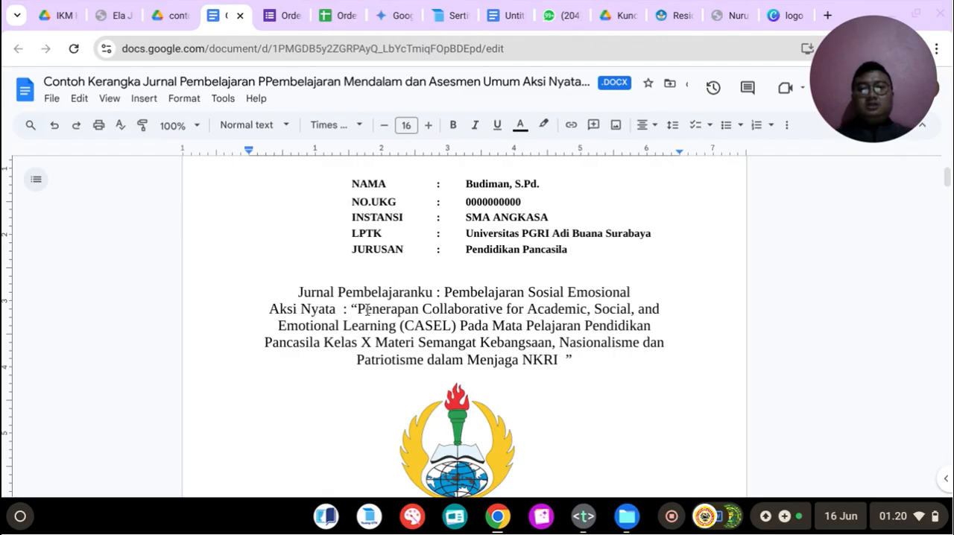
pyautogui.moveTo(359, 309); pyautogui.dragTo(460, 332)
pyautogui.click(531, 326)
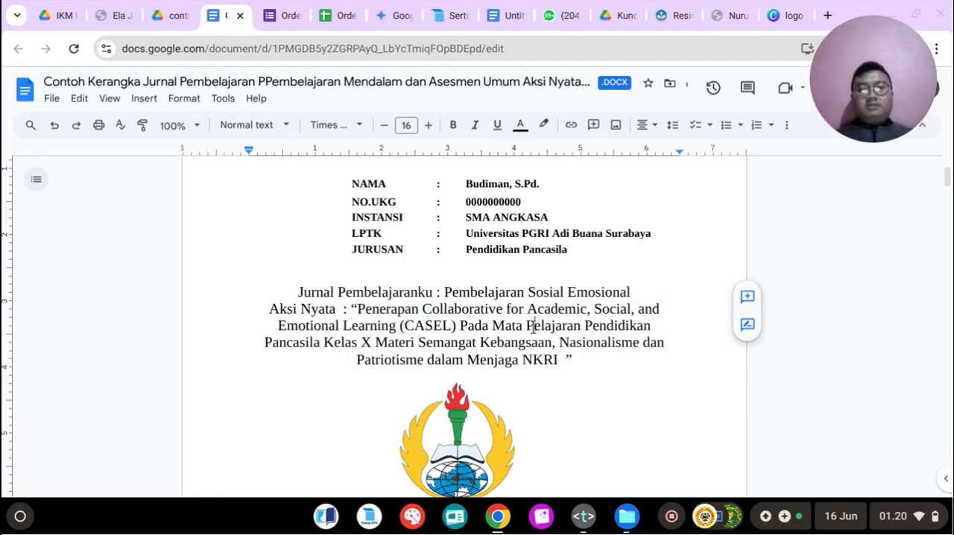
pyautogui.moveTo(545, 326); pyautogui.dragTo(353, 342)
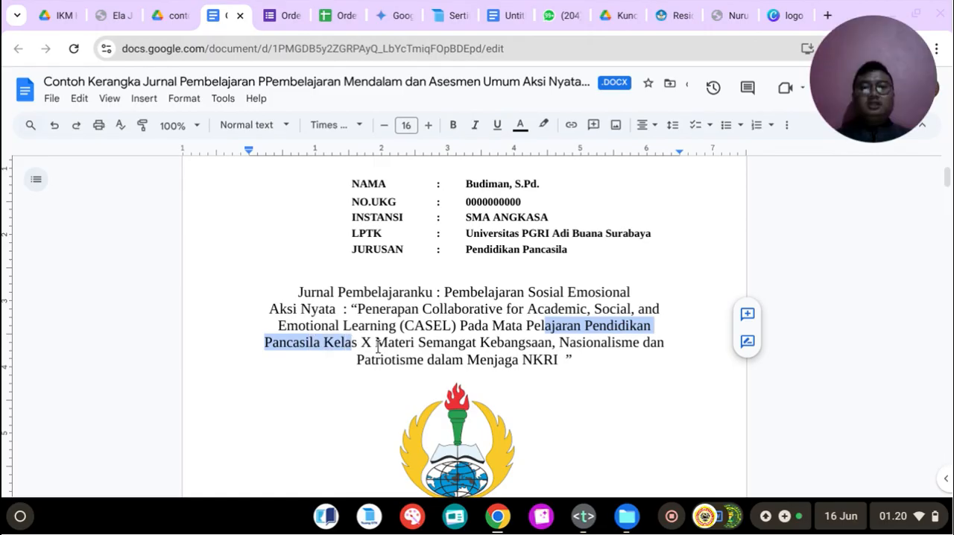
pyautogui.click(380, 353)
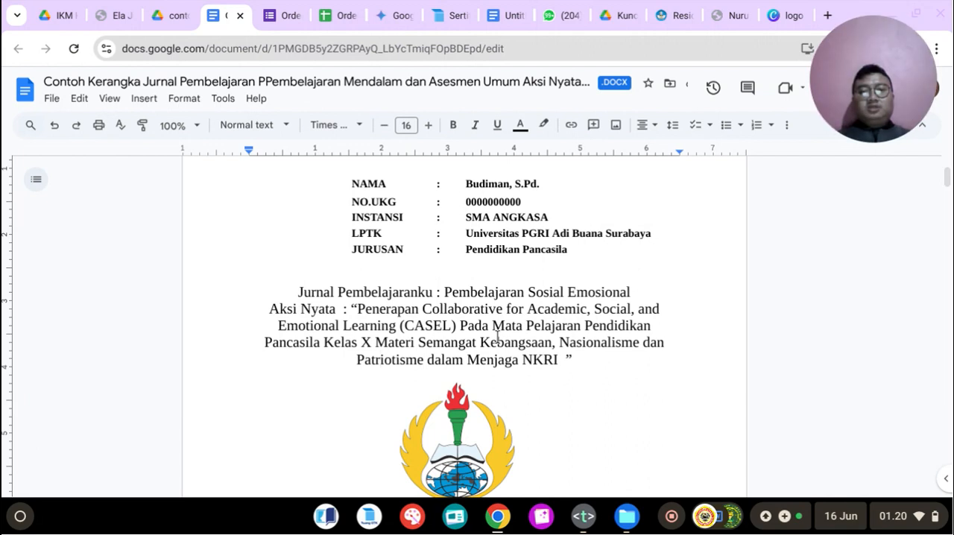
# Step: Replace the Mata Pelajaran entry under IDENTITAS MODUL AJAR with Pendidikan Pancasial
pyautogui.scroll(-5, 498, 338)
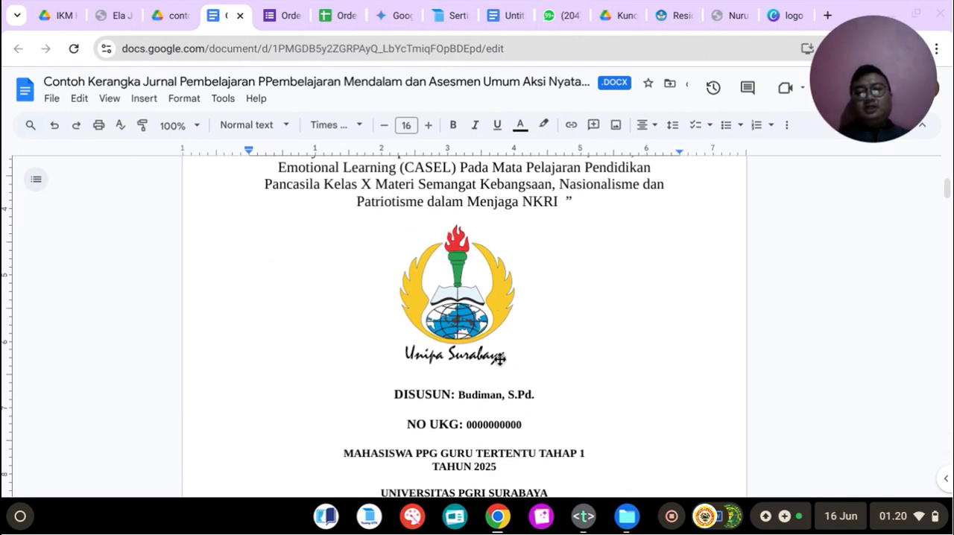
pyautogui.scroll(-1, 477, 328)
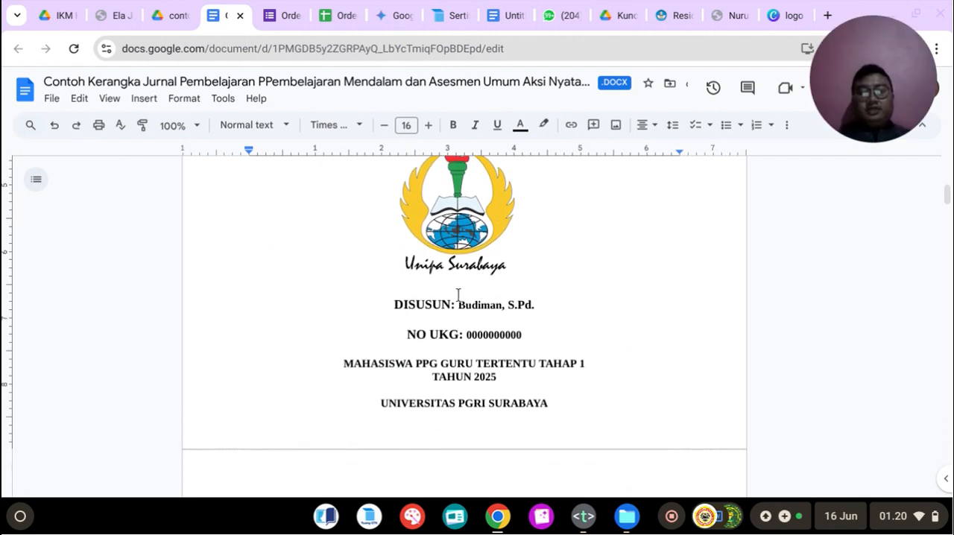
pyautogui.scroll(-4, 452, 302)
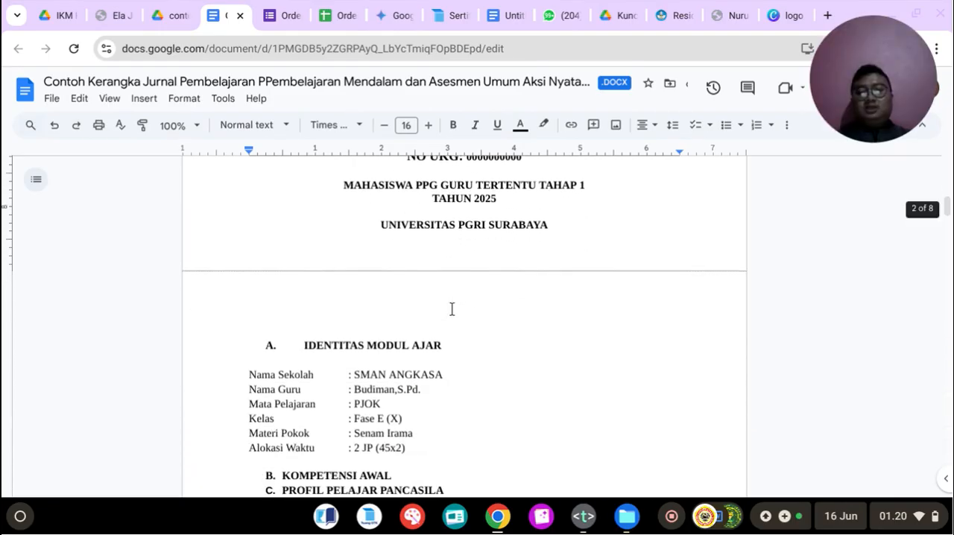
pyautogui.scroll(-1, 437, 368)
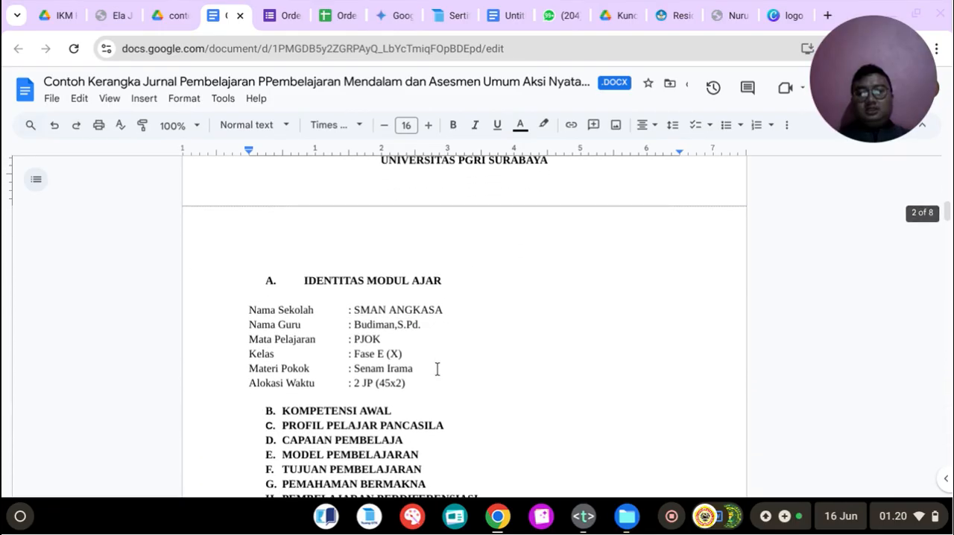
pyautogui.doubleClick(366, 339)
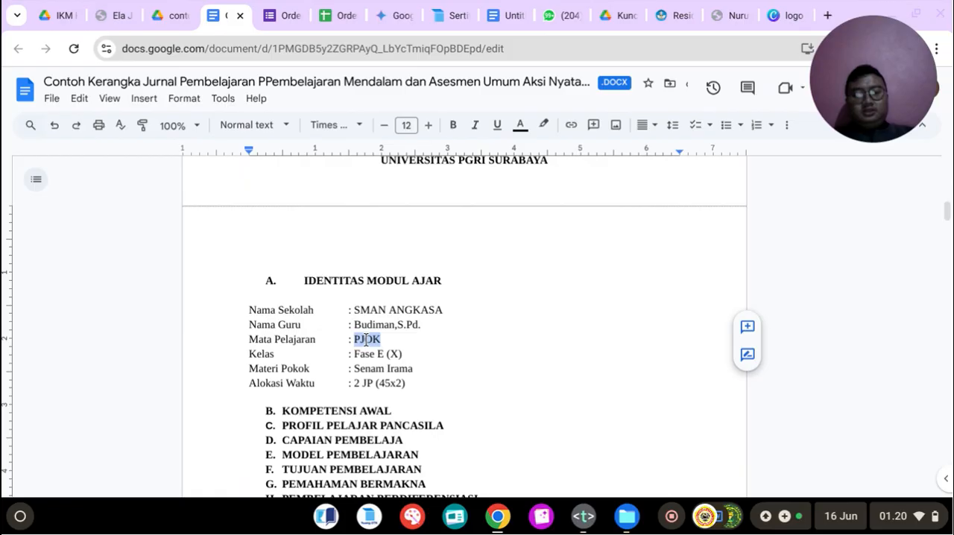
pyautogui.write('Pe')
pyautogui.write('ndidi')
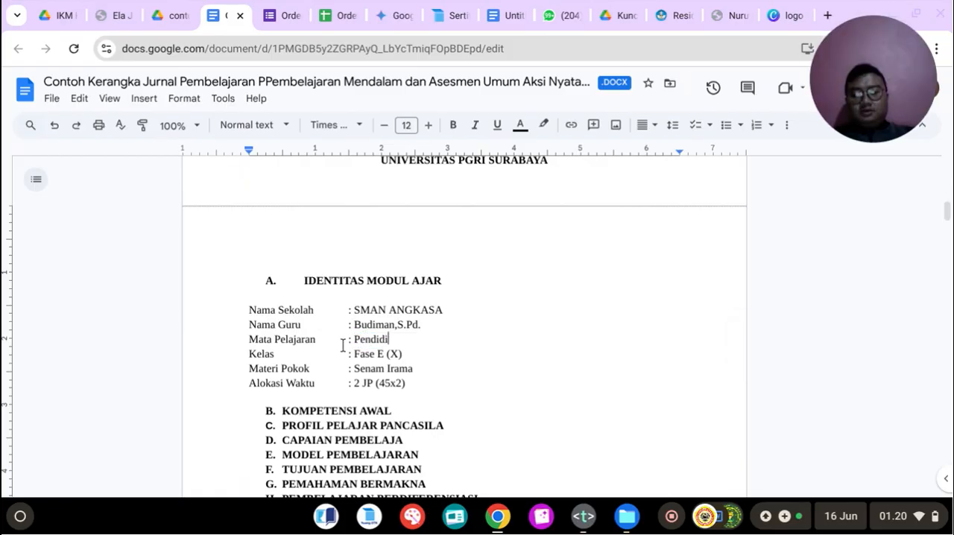
pyautogui.write('kan Pa')
pyautogui.write('nc')
pyautogui.write('asia')
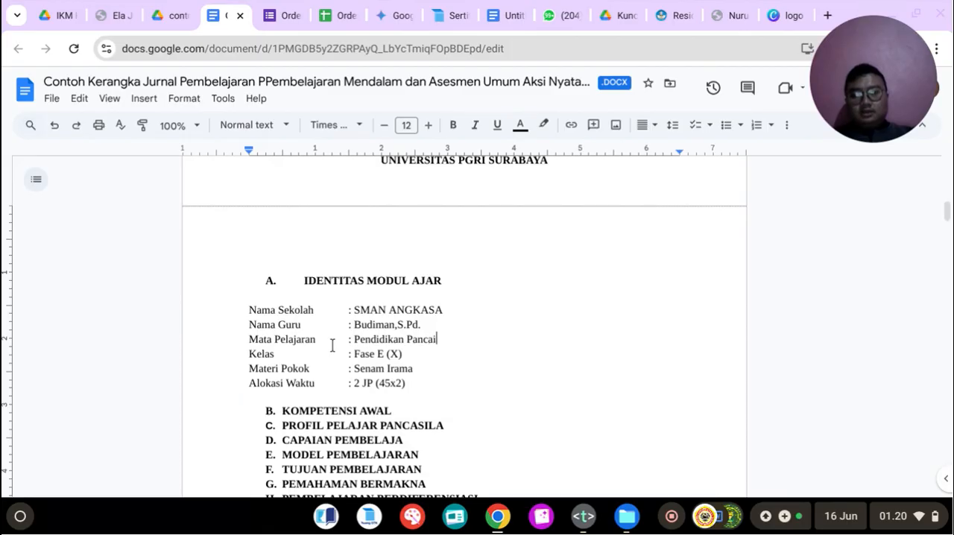
pyautogui.write('l')
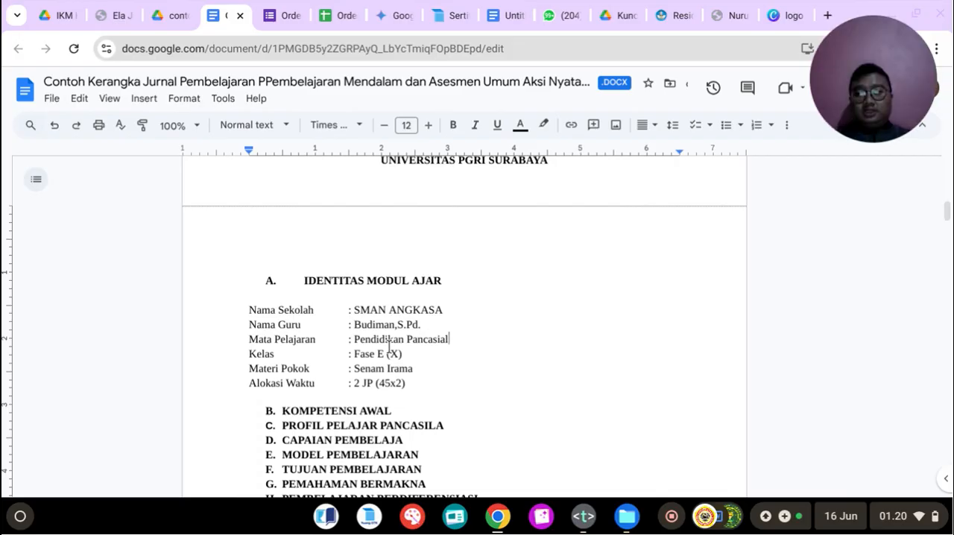
# Step: Replace the Materi Pokok entry with Semangat Kebangsaan, Nasionalisme dan Patriotisme dalam Menjaga NKRI, copied from the prompt in the notes file
pyautogui.click(416, 367)
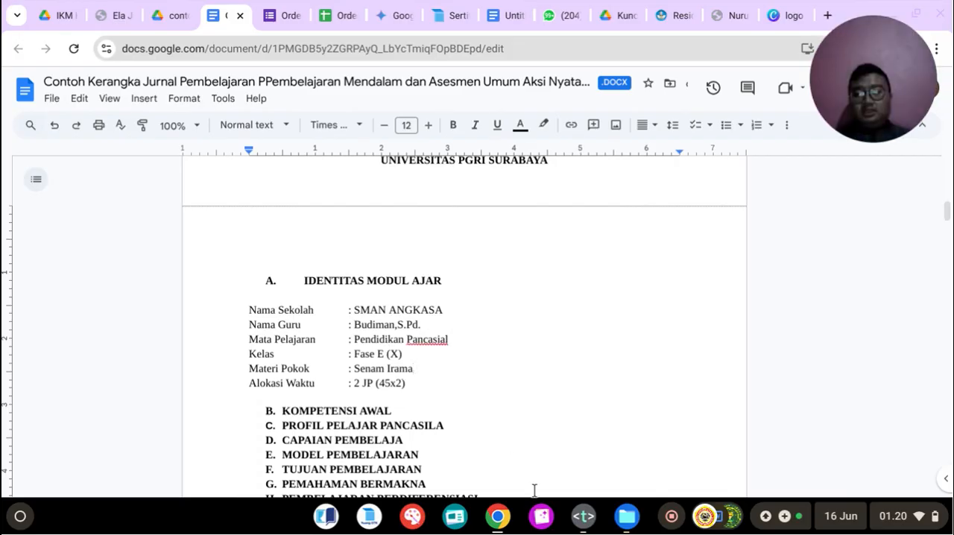
pyautogui.click(583, 516)
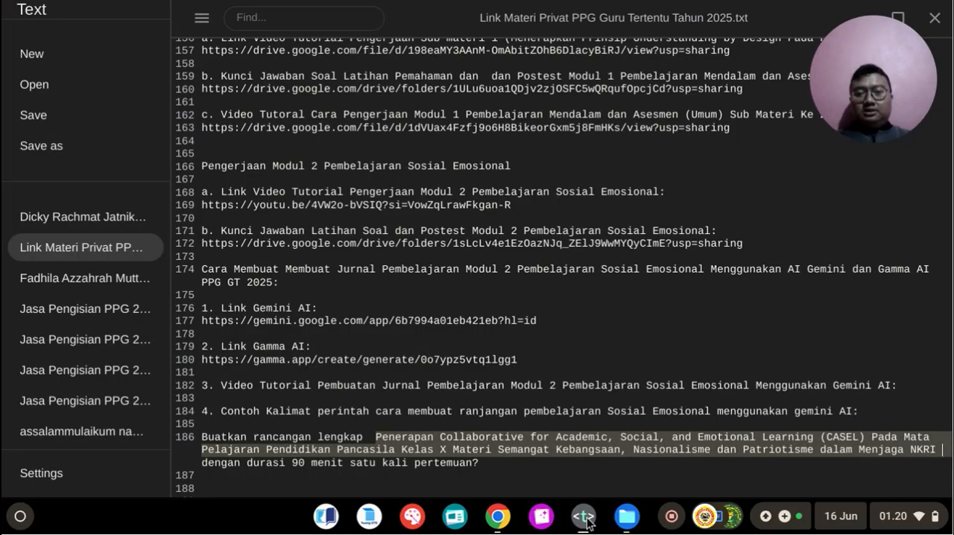
pyautogui.click(461, 464)
pyautogui.moveTo(497, 449); pyautogui.dragTo(937, 450)
pyautogui.hotkey('ctrl', 'c')
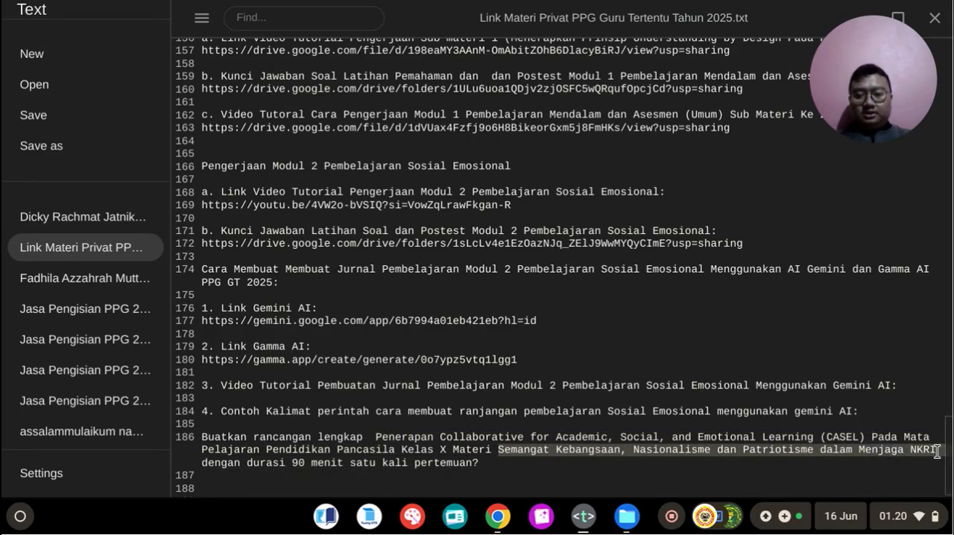
pyautogui.click(506, 514)
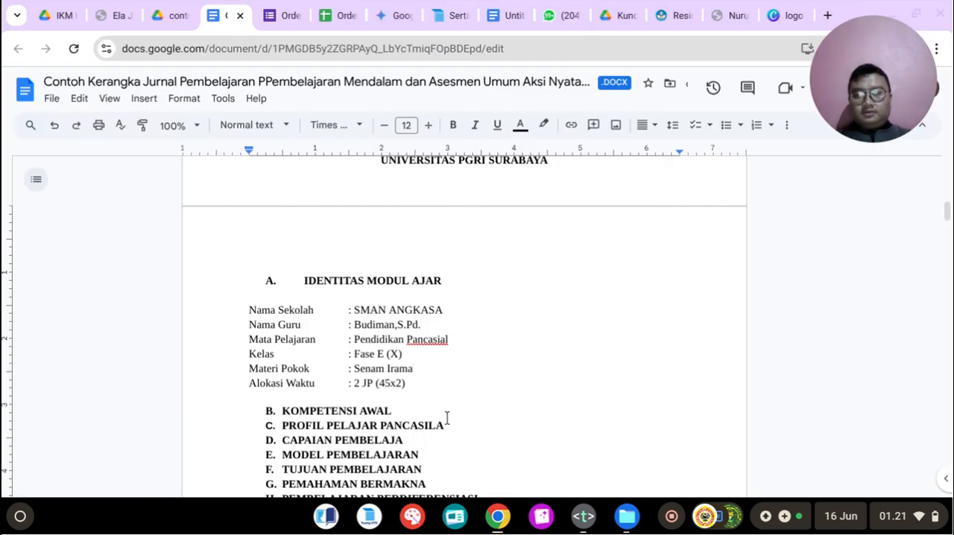
pyautogui.moveTo(413, 369); pyautogui.dragTo(355, 370)
pyautogui.hotkey('ctrl', 'v')
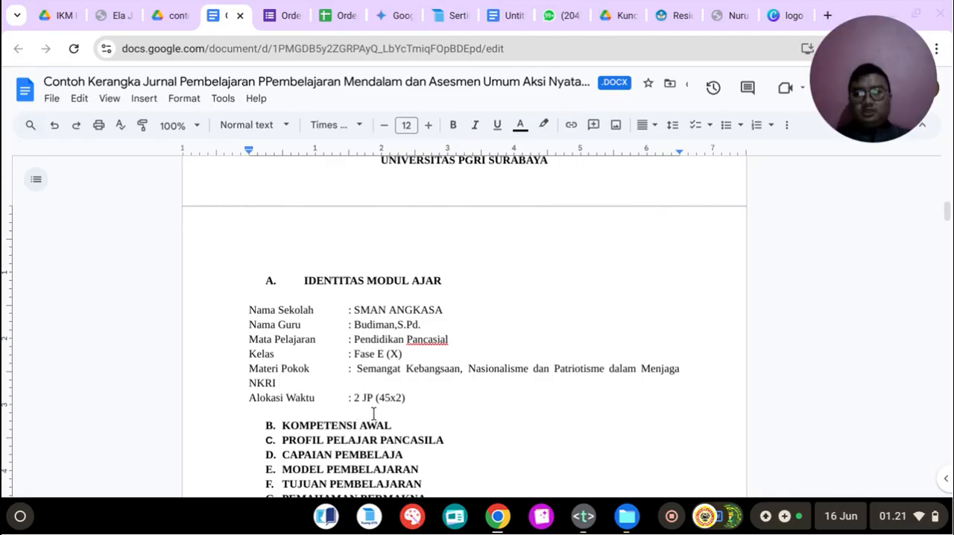
# Step: Delete the lettered headings B to L, from KOMPETENSI AWAL through LANGKAH-LANGKAH PEMBELAJARAN, above the learning steps table
pyautogui.moveTo(282, 425); pyautogui.dragTo(500, 207)
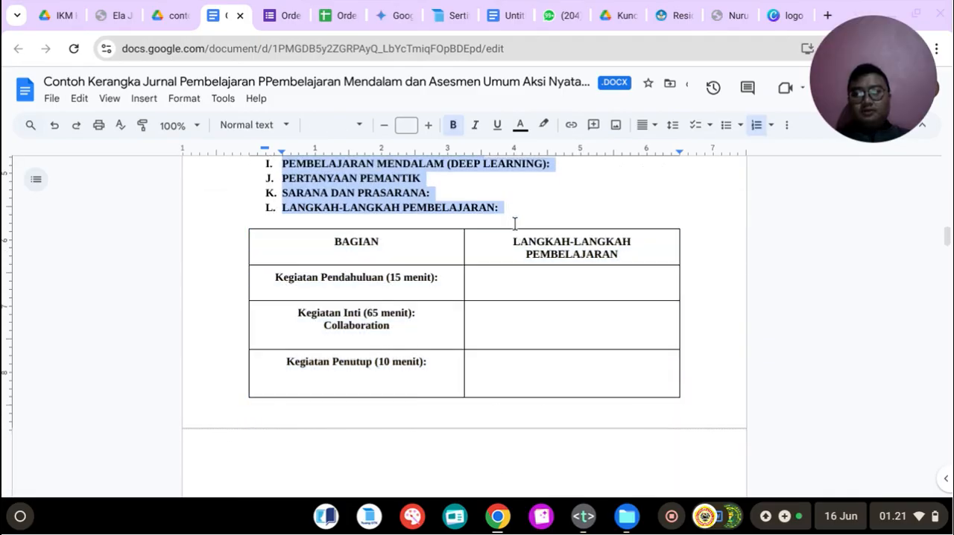
pyautogui.scroll(1, 513, 222)
pyautogui.scroll(3, 514, 228)
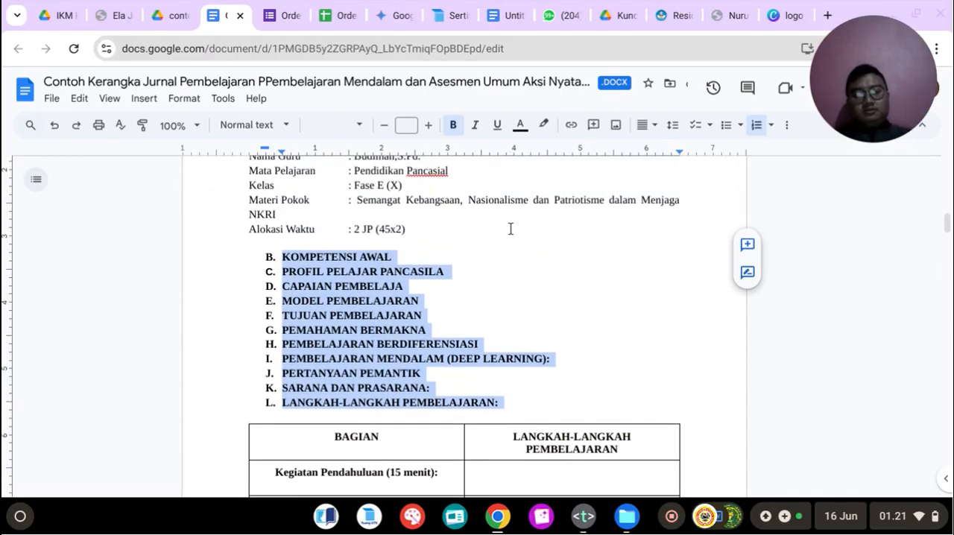
pyautogui.press('BackSpace')
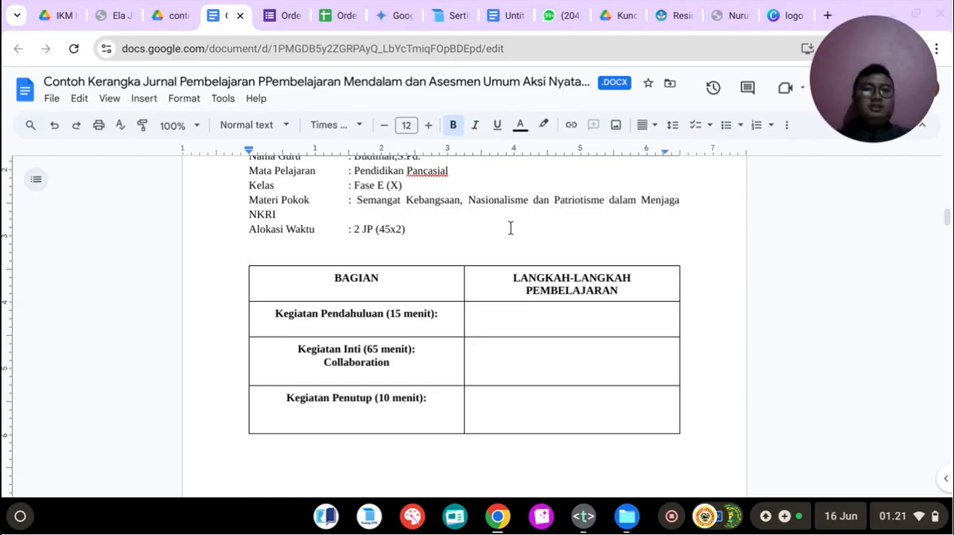
# Step: Review the IDENTITAS MODUL AJAR section and the cover page of the journal
pyautogui.scroll(4, 510, 228)
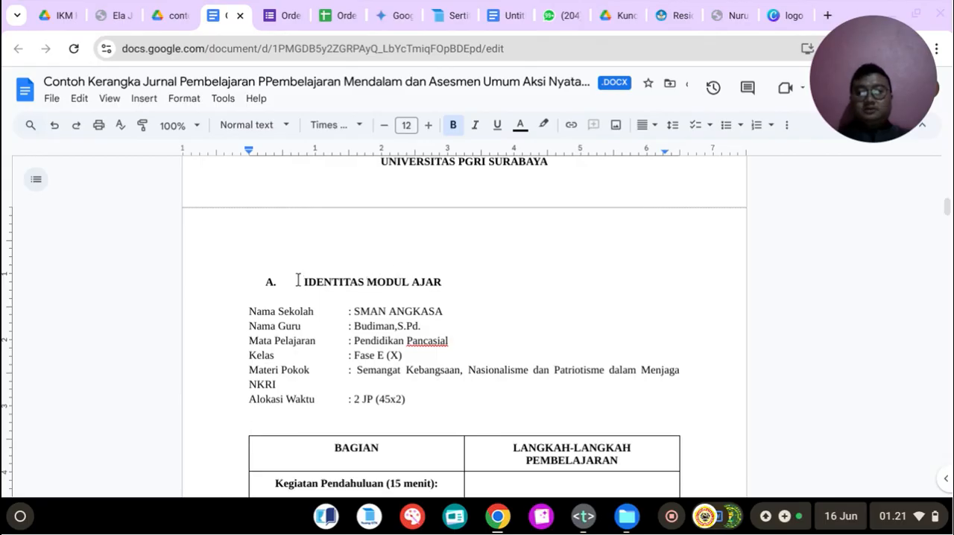
pyautogui.scroll(-1, 444, 387)
pyautogui.scroll(1, 444, 387)
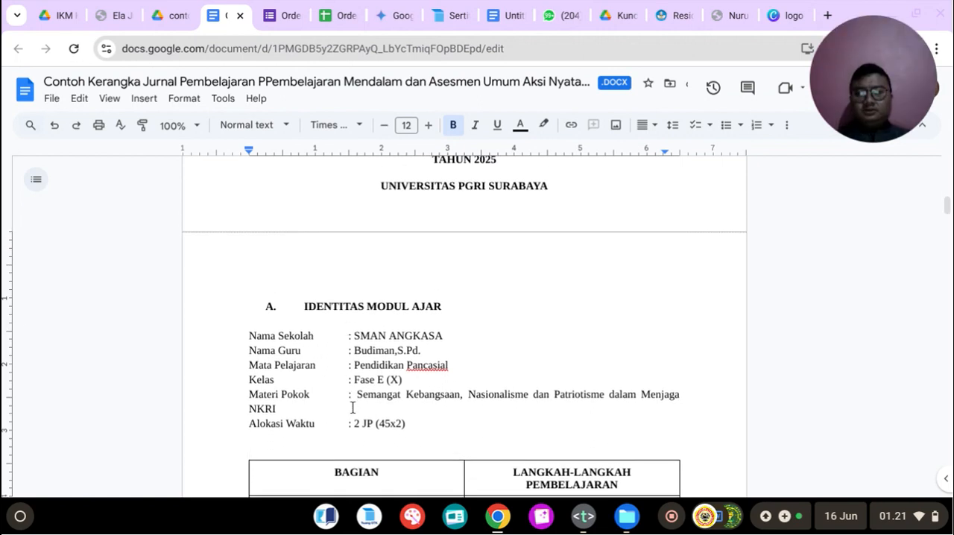
pyautogui.scroll(6, 358, 401)
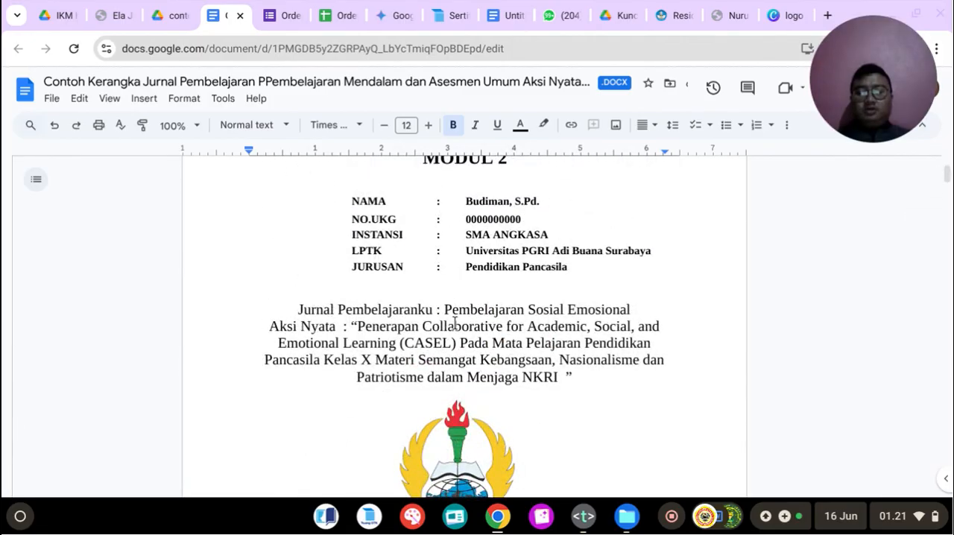
pyautogui.scroll(2, 457, 343)
pyautogui.scroll(-10, 457, 343)
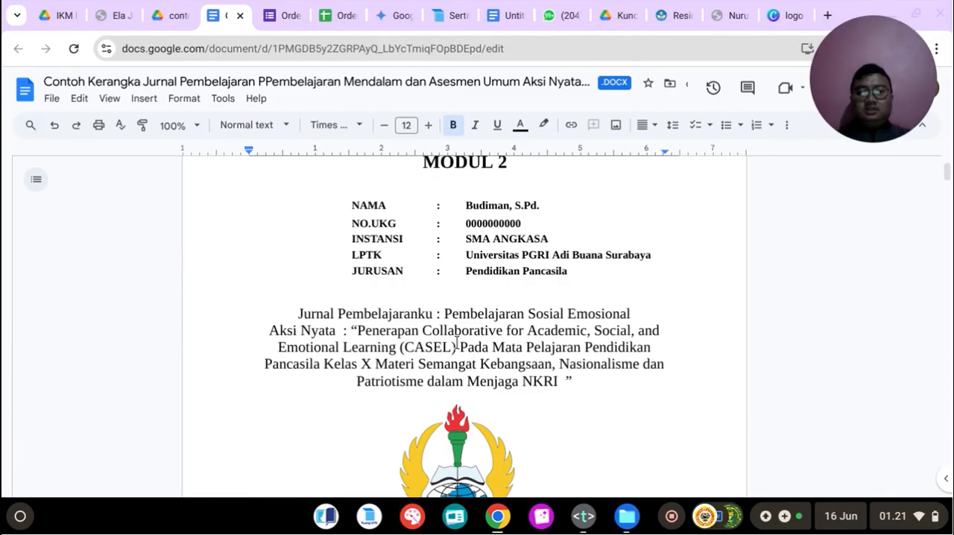
pyautogui.scroll(4, 457, 343)
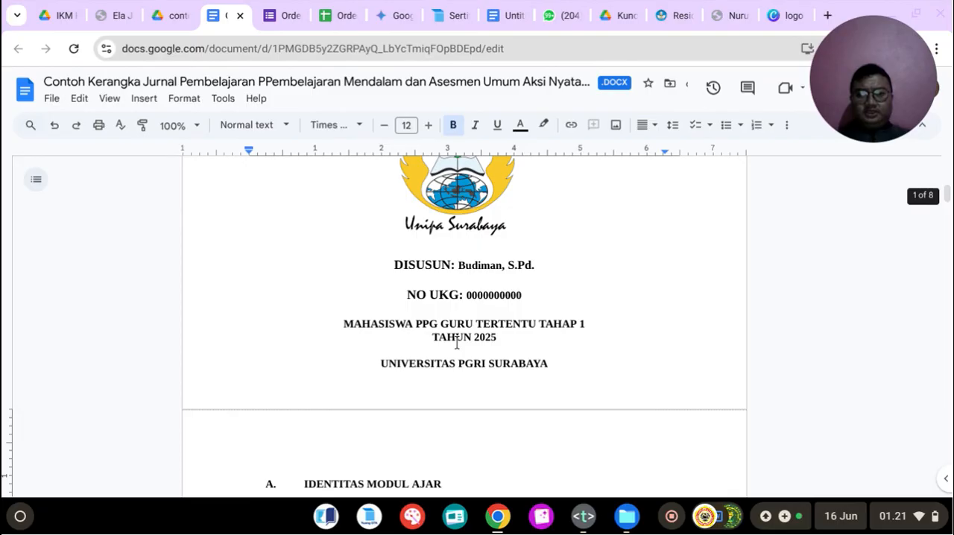
pyautogui.scroll(4, 457, 344)
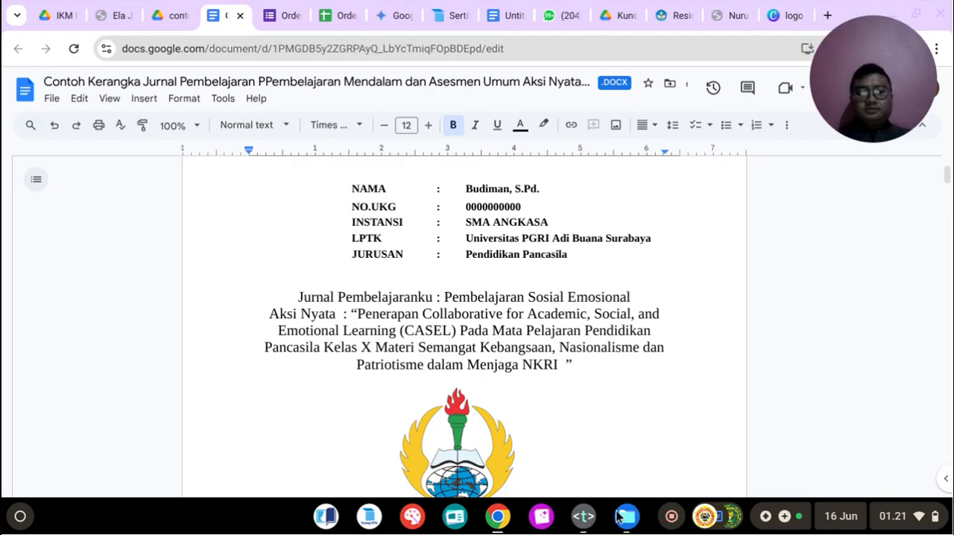
# Step: Check the lesson plan prompt in the notes file and switch to Gemini in the browser
pyautogui.click(584, 515)
pyautogui.click(334, 387)
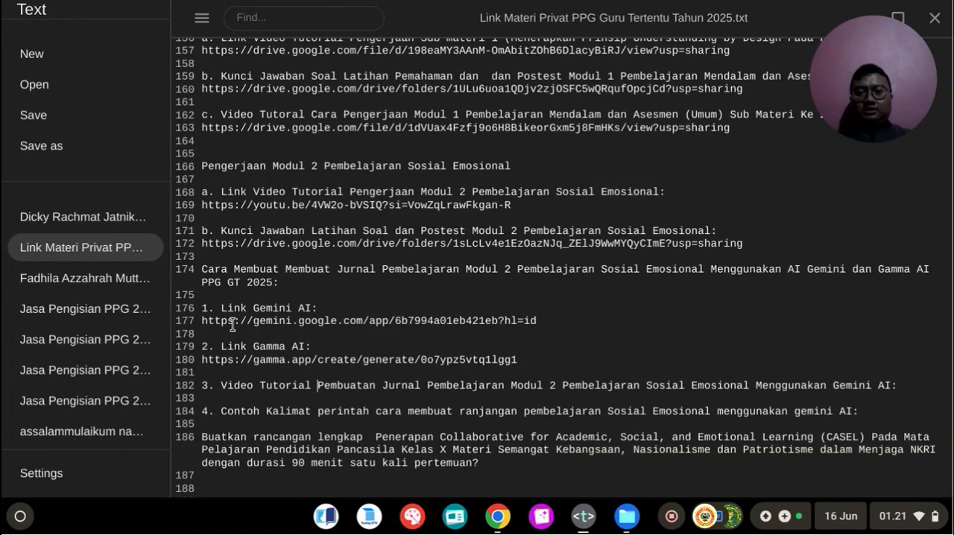
pyautogui.click(504, 518)
pyautogui.click(412, 10)
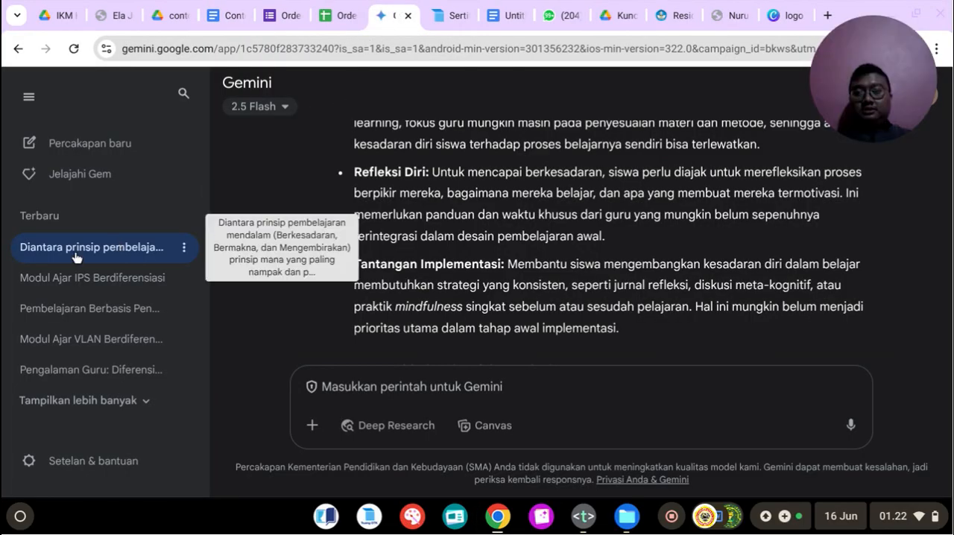
# Step: Copy the full CASEL lesson plan prompt for Pendidikan Pancasila Kelas X, 90 menit, from the notes file and return to Gemini in the browser
pyautogui.click(584, 516)
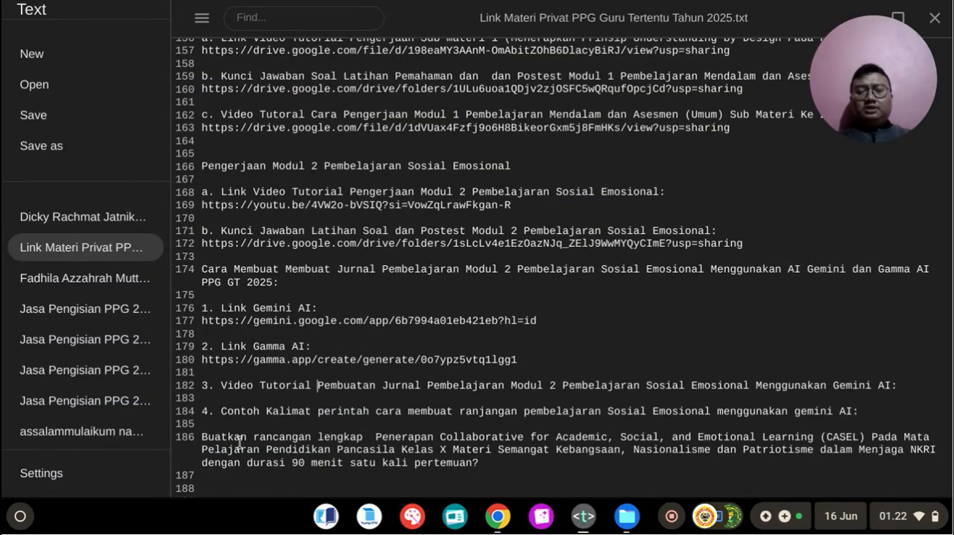
pyautogui.moveTo(203, 437); pyautogui.dragTo(485, 460)
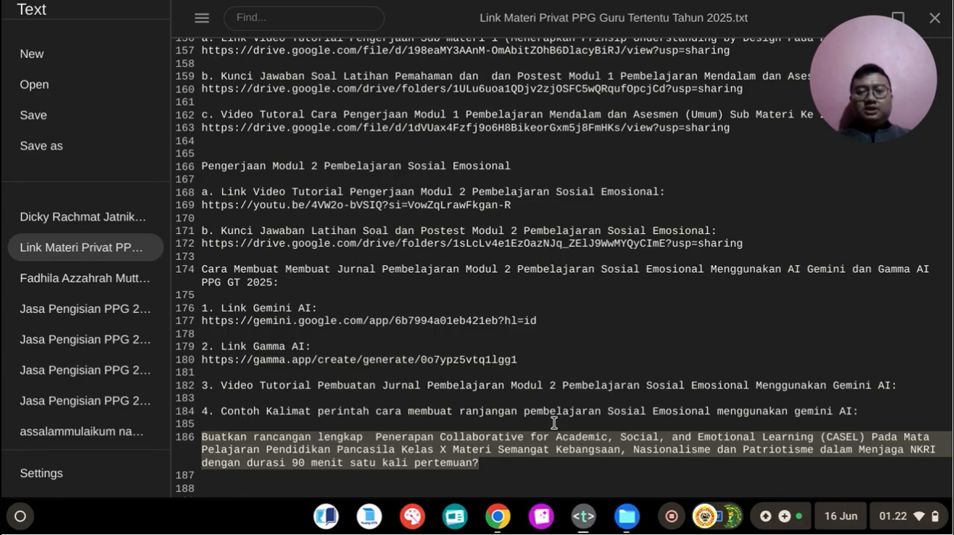
pyautogui.moveTo(252, 463); pyautogui.dragTo(305, 463)
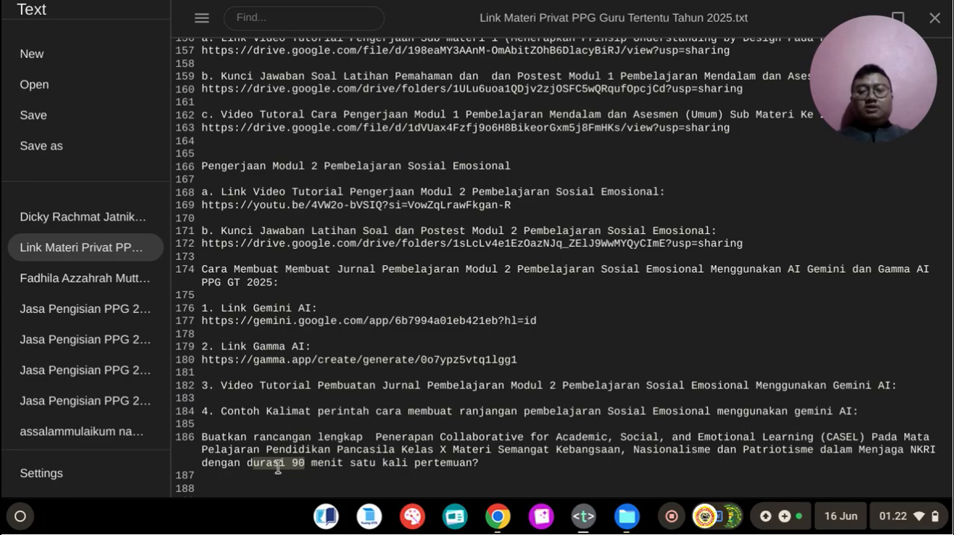
pyautogui.click(310, 464)
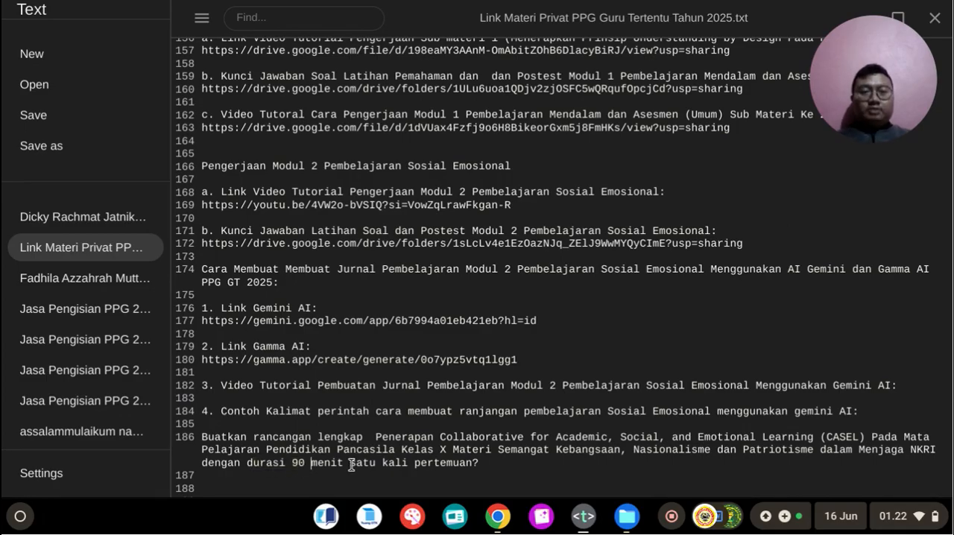
pyautogui.moveTo(203, 438); pyautogui.dragTo(483, 467)
pyautogui.hotkey('ctrl', 'c')
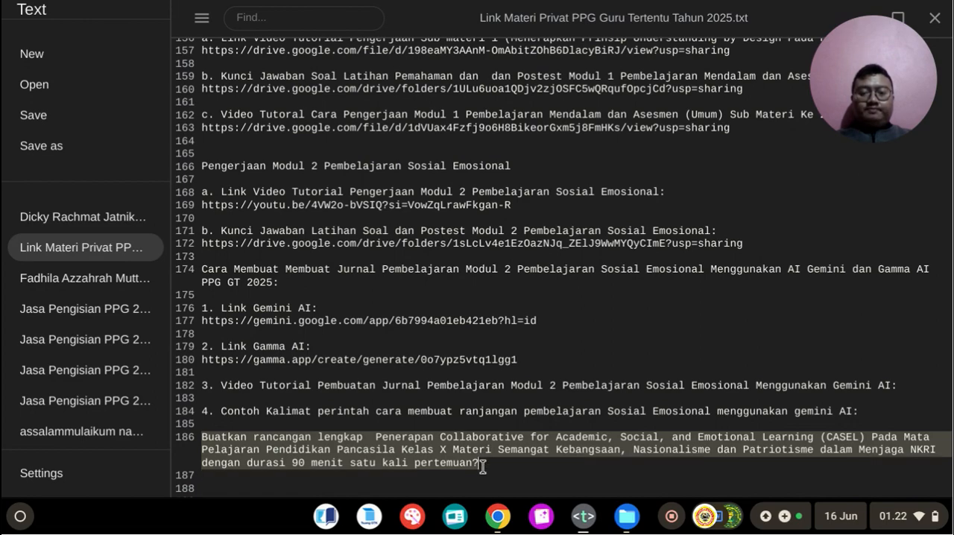
pyautogui.click(498, 515)
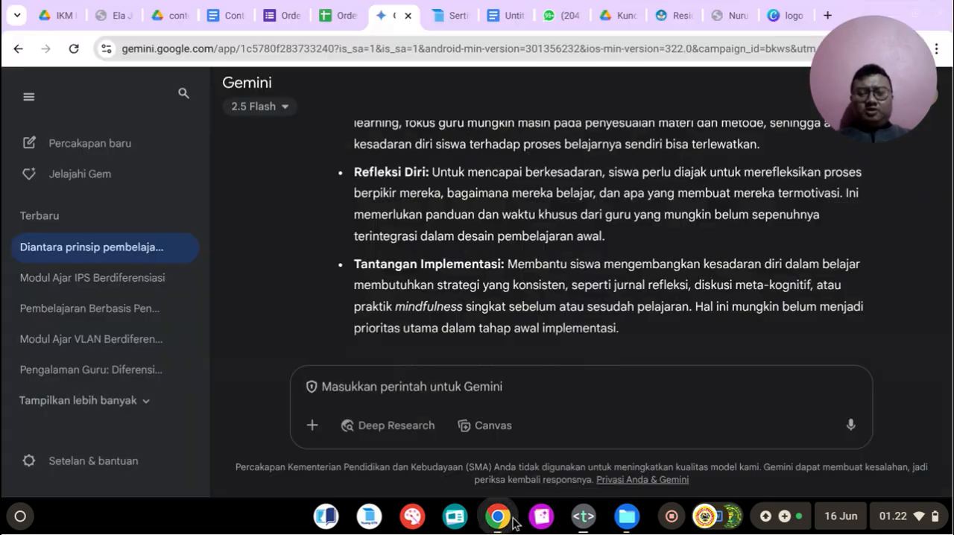
# Step: Replace the existing prompt at the start of the Gemini conversation with the copied CASEL prompt and resubmit it
pyautogui.scroll(-5, 356, 186)
pyautogui.scroll(5, 356, 186)
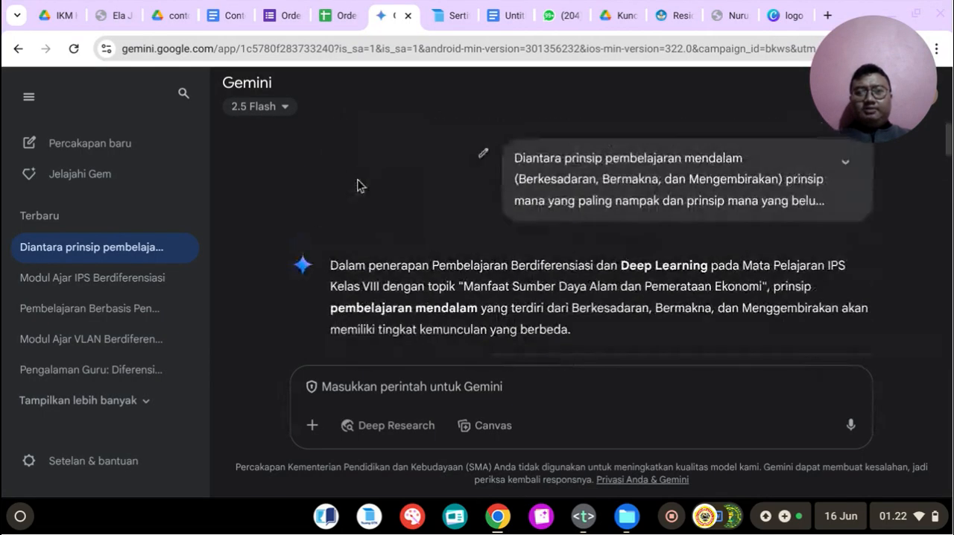
pyautogui.click(485, 149)
pyautogui.hotkey('ctrl', 'a')
pyautogui.hotkey('ctrl', 'v')
pyautogui.click(819, 265)
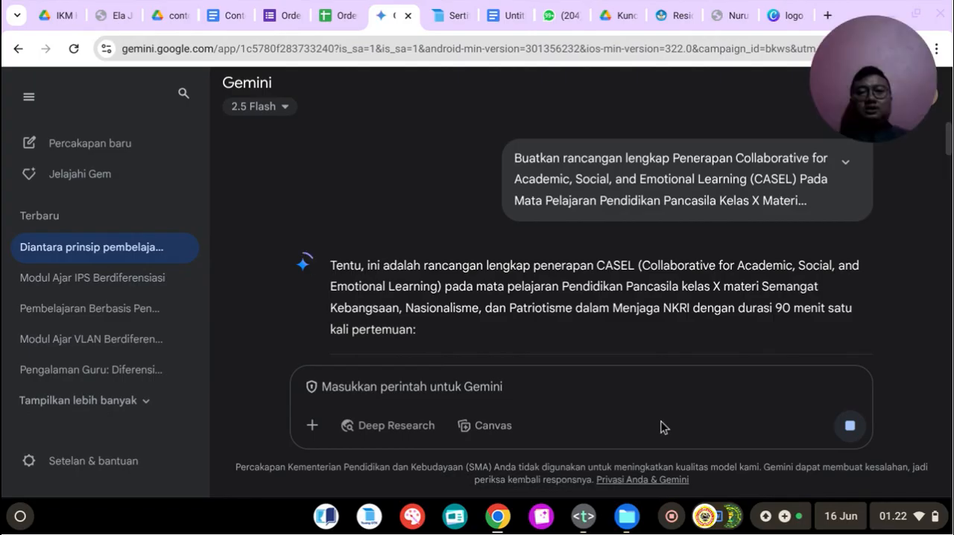
# Step: Check the notes prompt again and review the generated plan's subject details and section A, Tujuan Pembelajaran, in Gemini
pyautogui.click(584, 522)
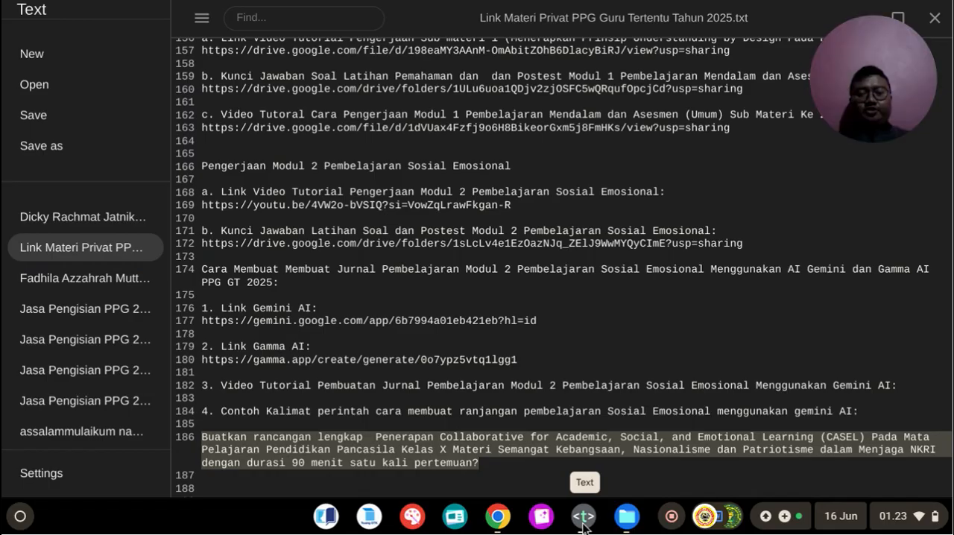
pyautogui.click(584, 521)
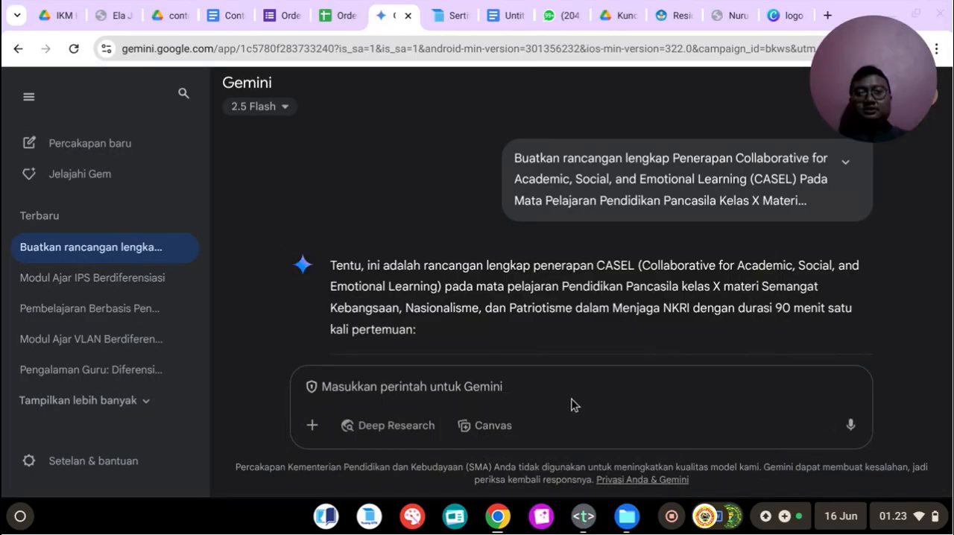
pyautogui.scroll(-2, 498, 279)
pyautogui.scroll(-5, 498, 278)
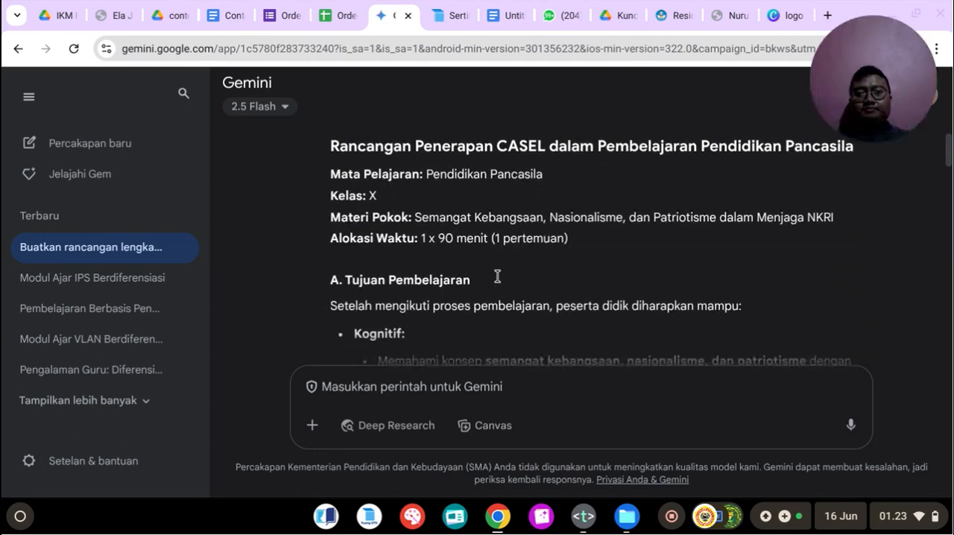
pyautogui.scroll(1, 498, 282)
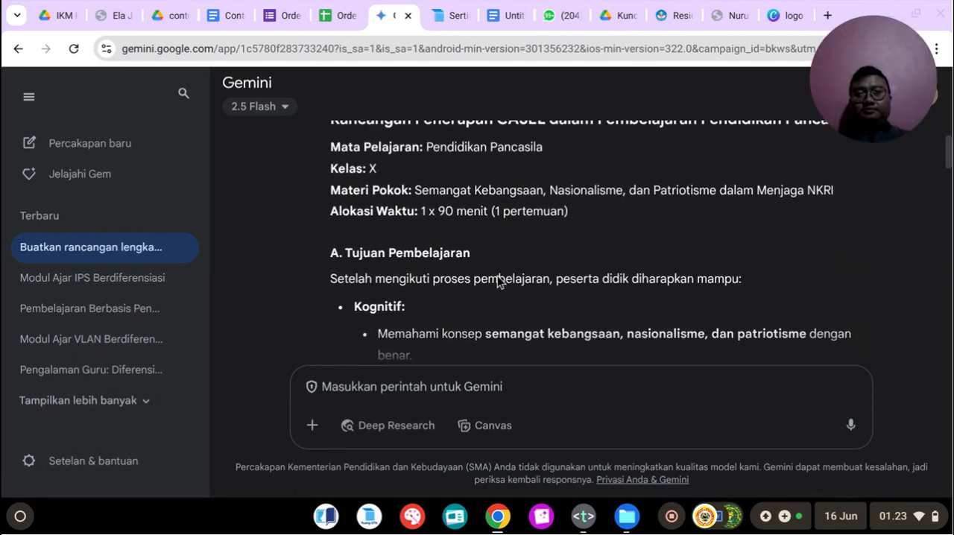
pyautogui.scroll(1, 498, 279)
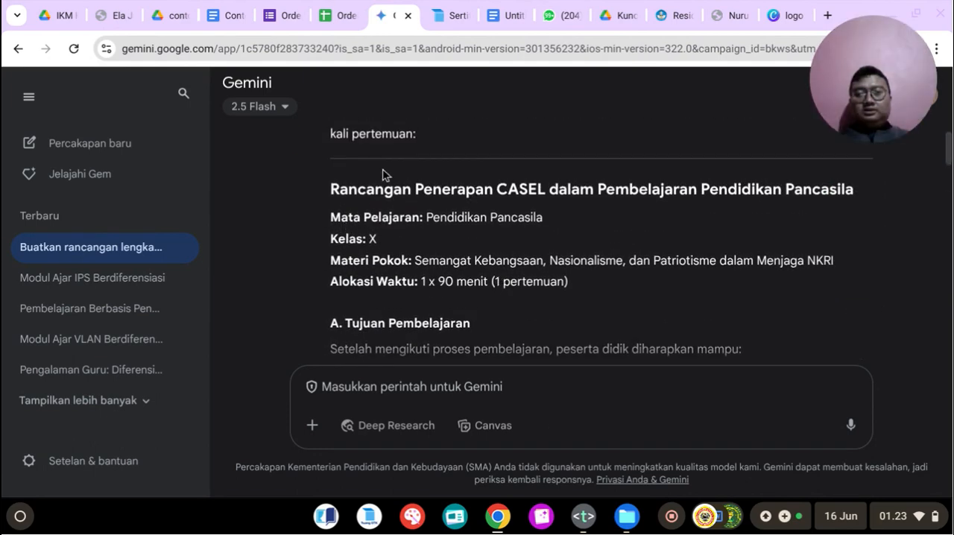
pyautogui.scroll(-1, 399, 260)
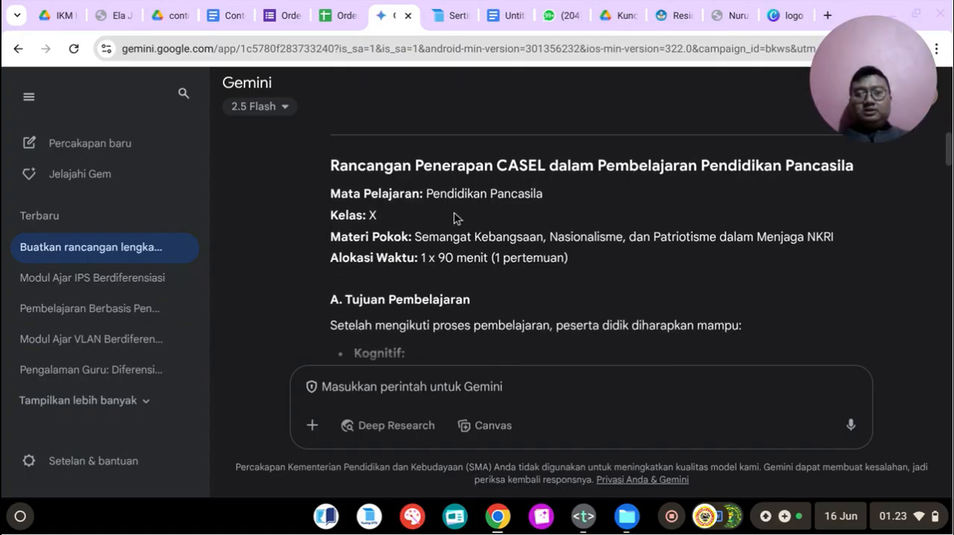
pyautogui.scroll(-3, 428, 253)
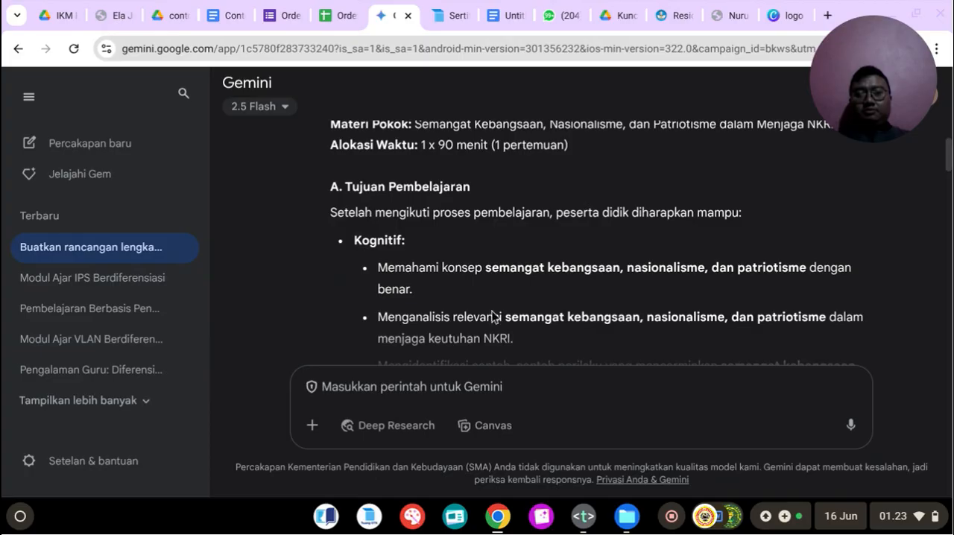
pyautogui.click(593, 527)
pyautogui.click(593, 528)
pyautogui.scroll(-1, 464, 295)
pyautogui.scroll(1, 426, 191)
pyautogui.scroll(-1, 416, 200)
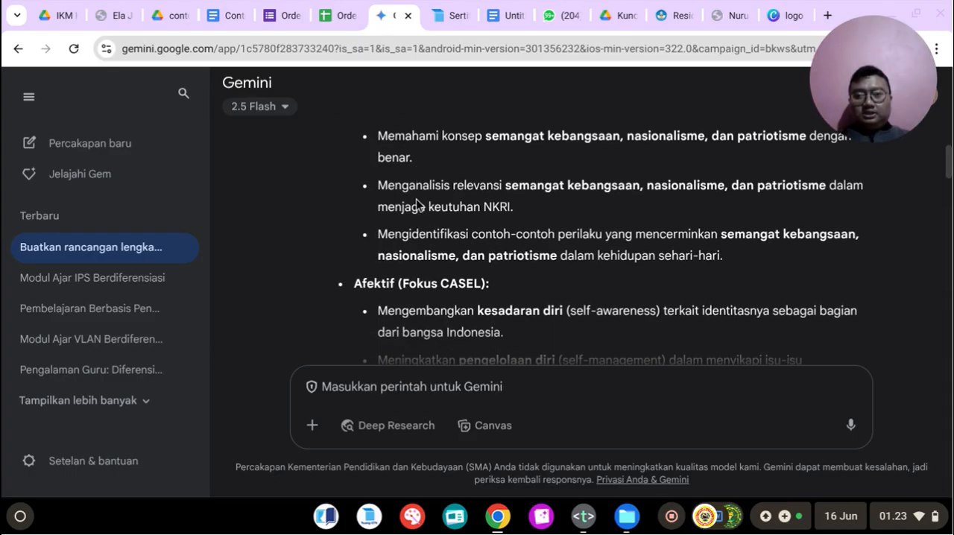
pyautogui.scroll(3, 416, 199)
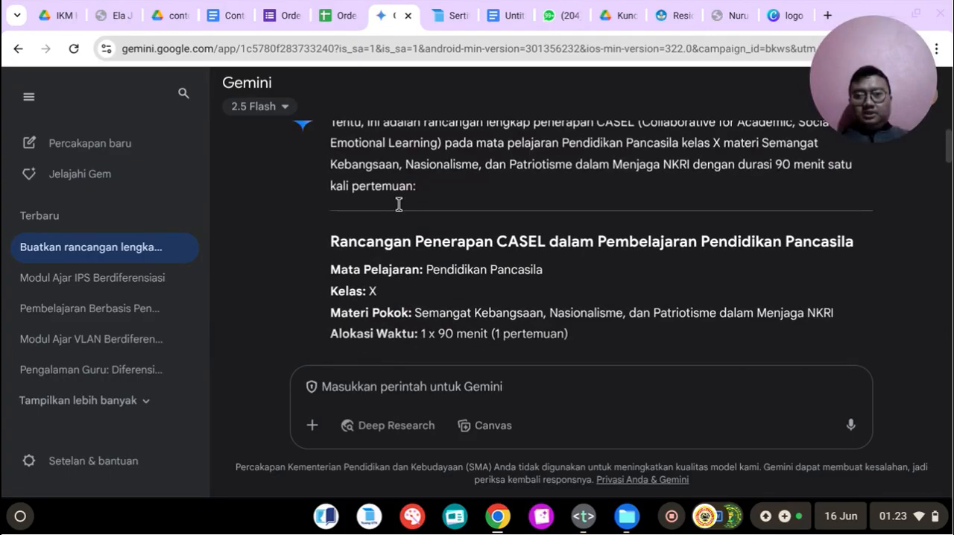
pyautogui.scroll(2, 399, 203)
pyautogui.scroll(-4, 400, 204)
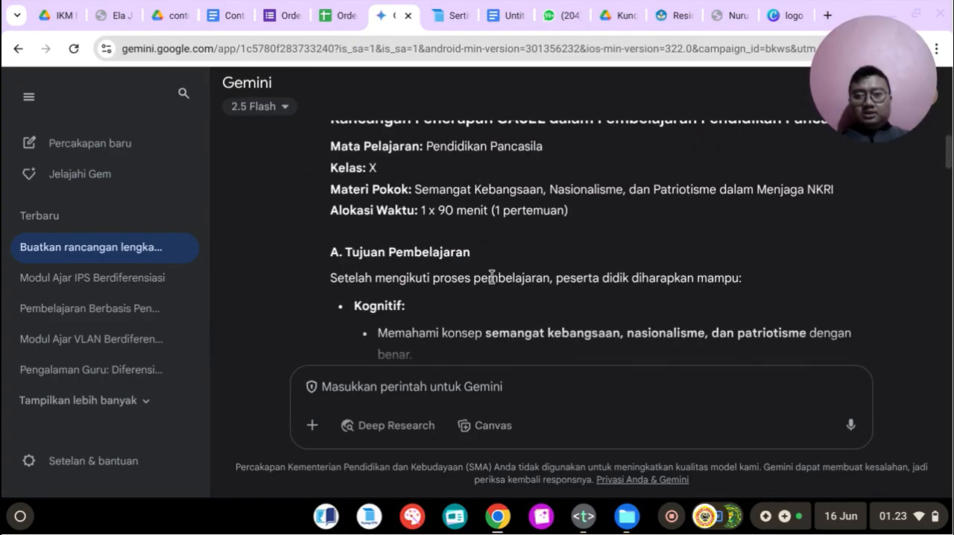
pyautogui.scroll(-3, 491, 276)
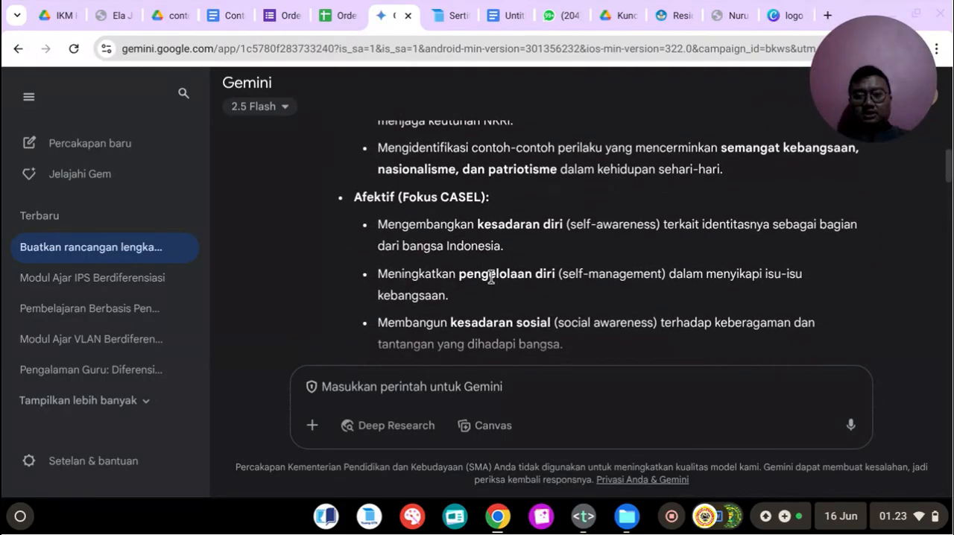
pyautogui.scroll(2, 485, 266)
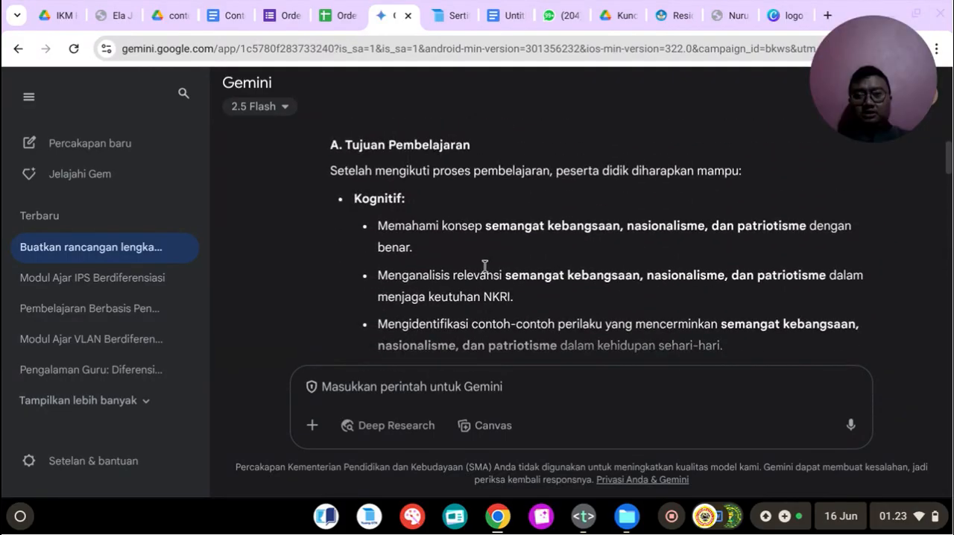
pyautogui.scroll(-5, 485, 266)
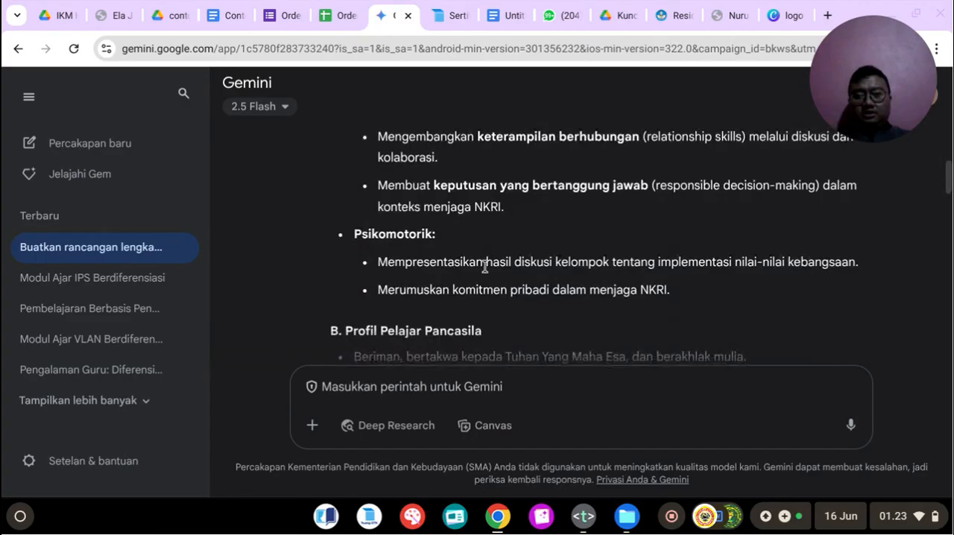
# Step: Read sections B to E of the generated plan, covering Profil Pelajar Pancasila, learning methods, media and sources, and Langkah-Langkah Pembelajaran
pyautogui.scroll(-3, 481, 265)
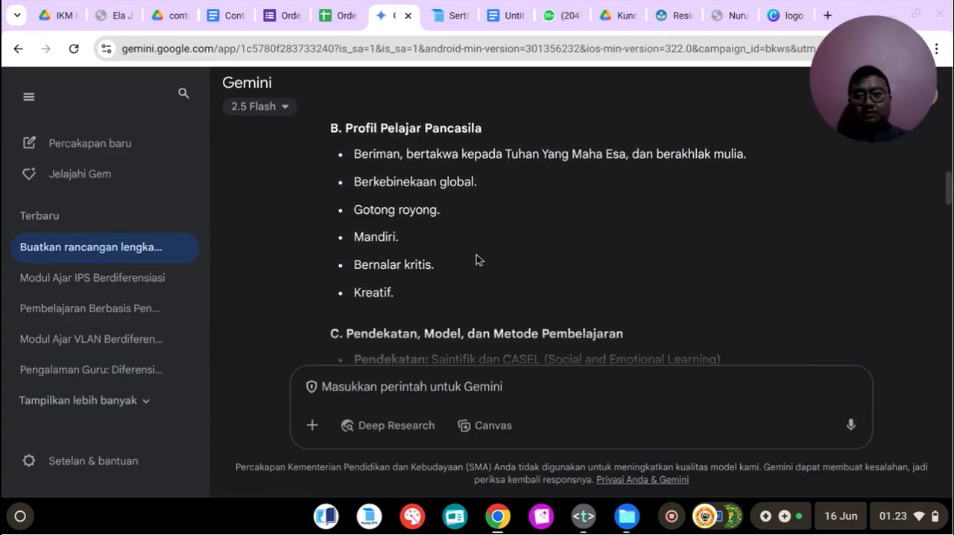
pyautogui.scroll(-1, 475, 246)
pyautogui.moveTo(362, 258); pyautogui.dragTo(632, 264)
pyautogui.scroll(-1, 418, 243)
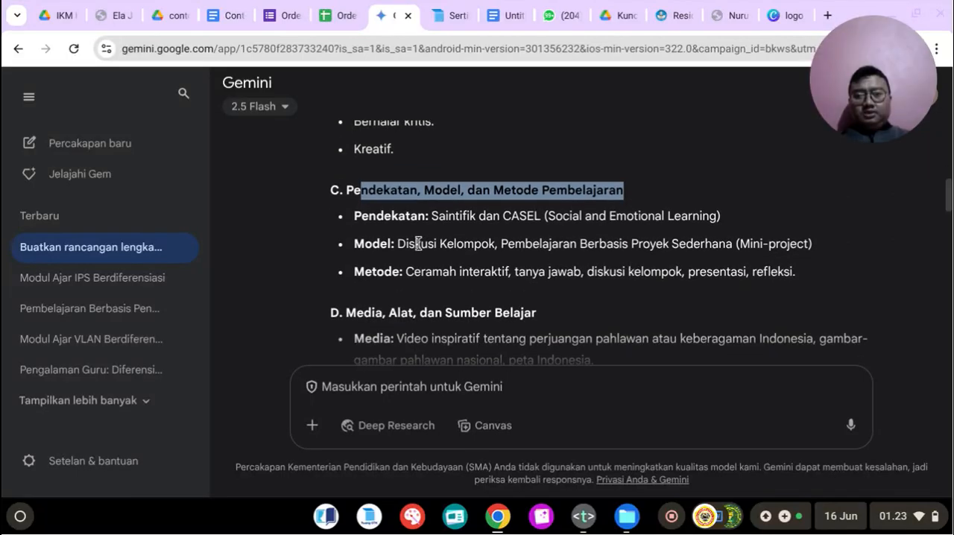
pyautogui.moveTo(372, 217); pyautogui.dragTo(604, 217)
pyautogui.click(555, 227)
pyautogui.scroll(-1, 596, 224)
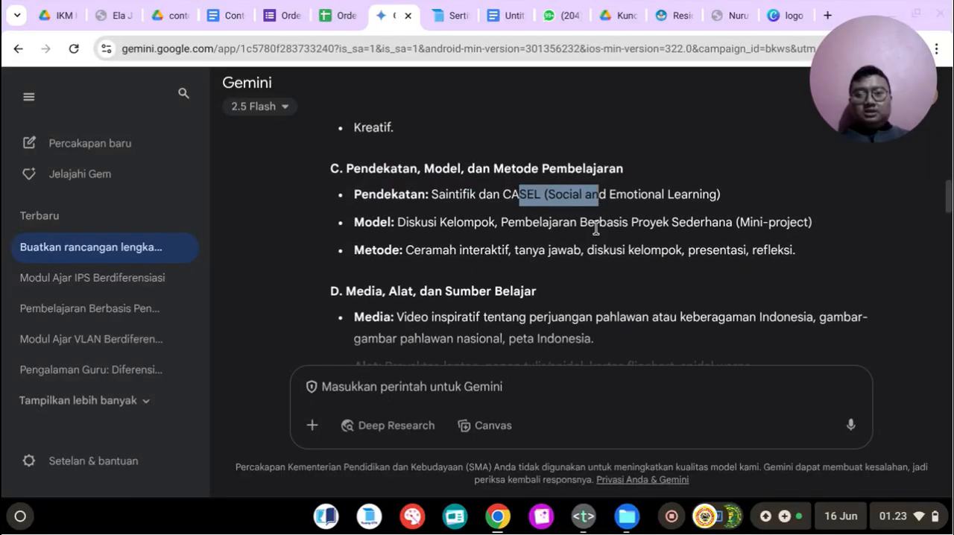
pyautogui.click(430, 200)
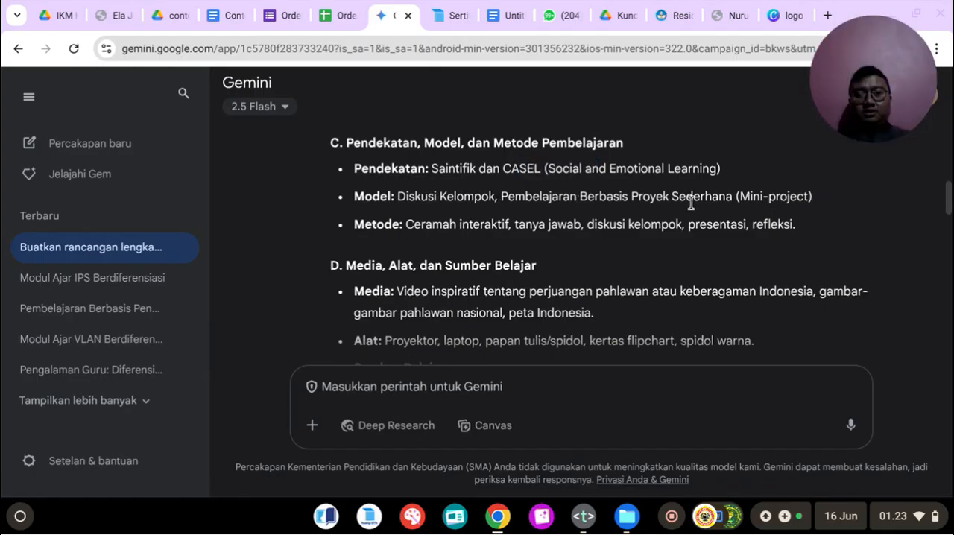
pyautogui.scroll(-1, 692, 206)
pyautogui.moveTo(374, 187); pyautogui.dragTo(516, 188)
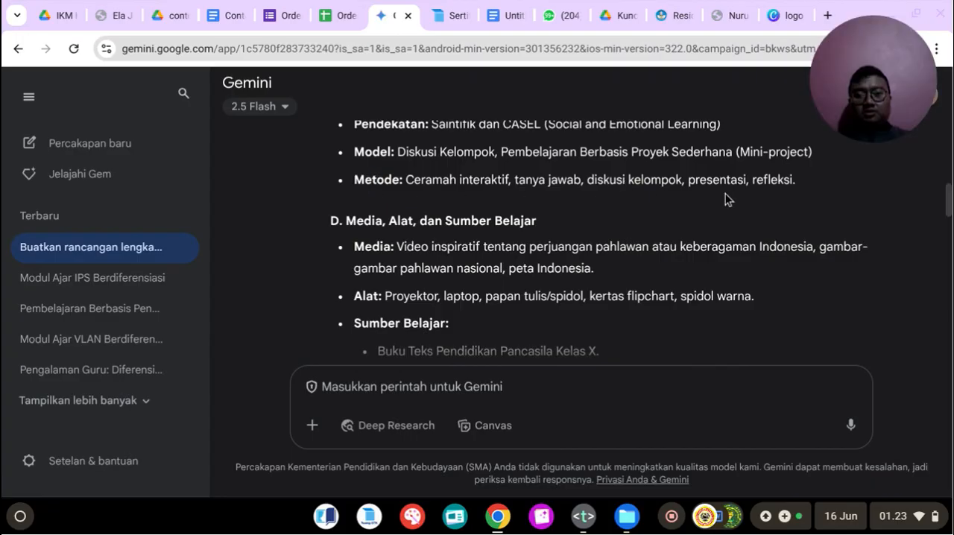
pyautogui.scroll(-1, 680, 191)
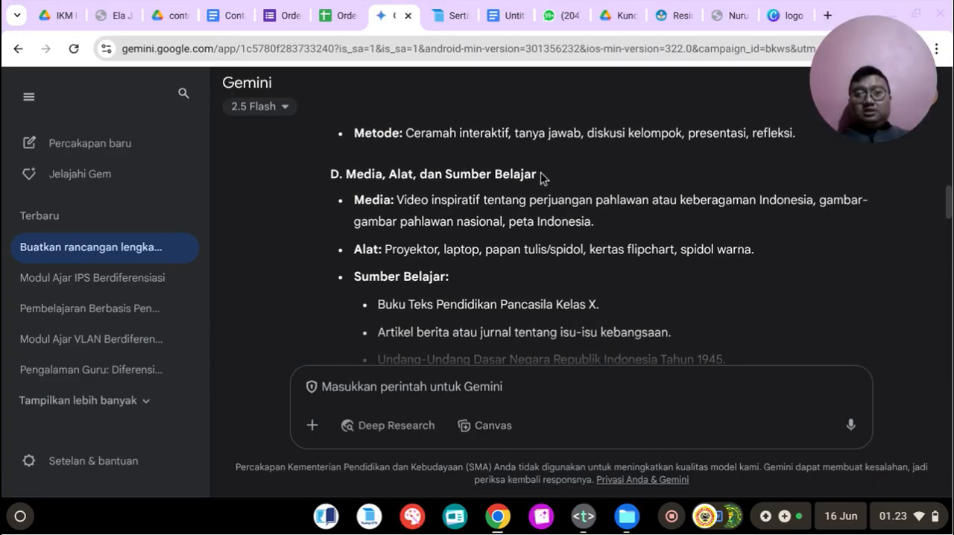
pyautogui.scroll(-2, 542, 177)
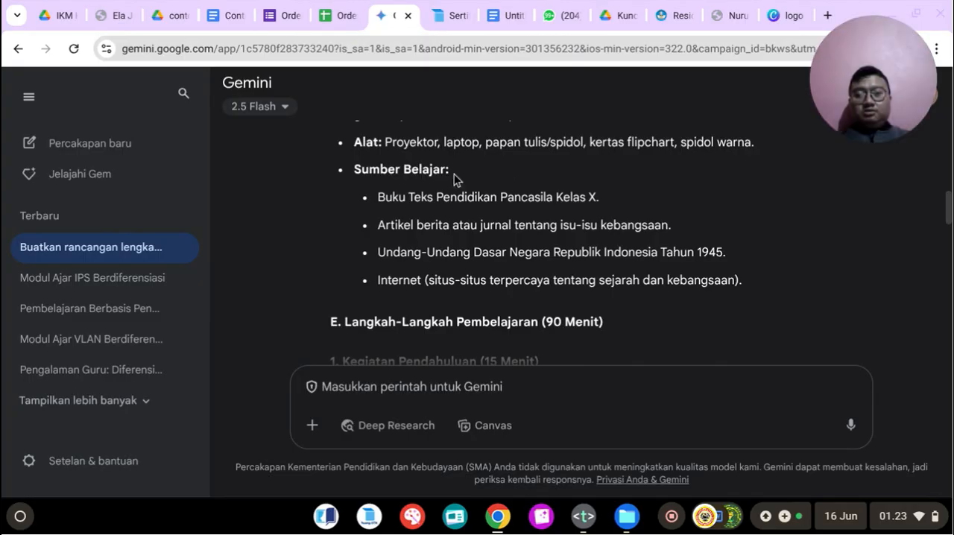
pyautogui.scroll(-4, 444, 228)
pyautogui.scroll(-5, 444, 228)
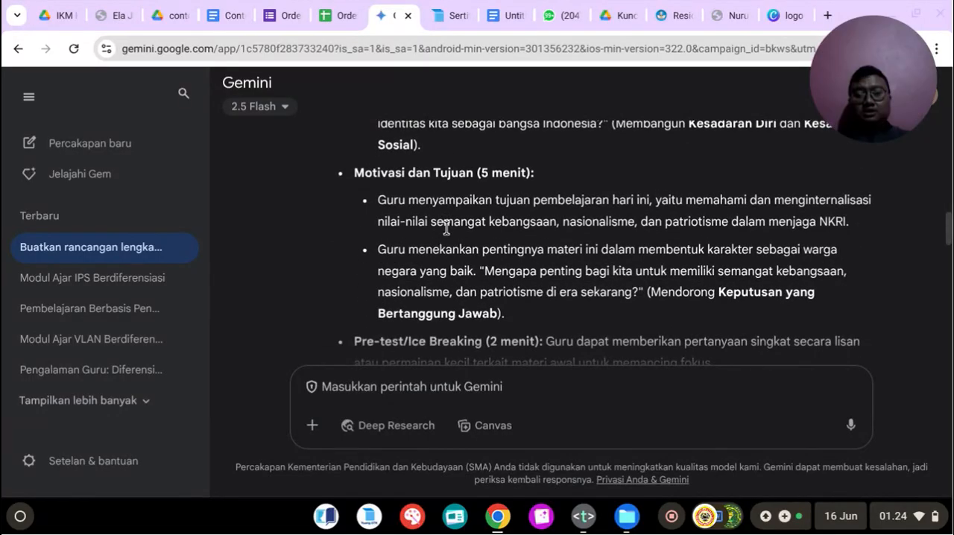
pyautogui.scroll(10, 446, 228)
pyautogui.scroll(12, 437, 214)
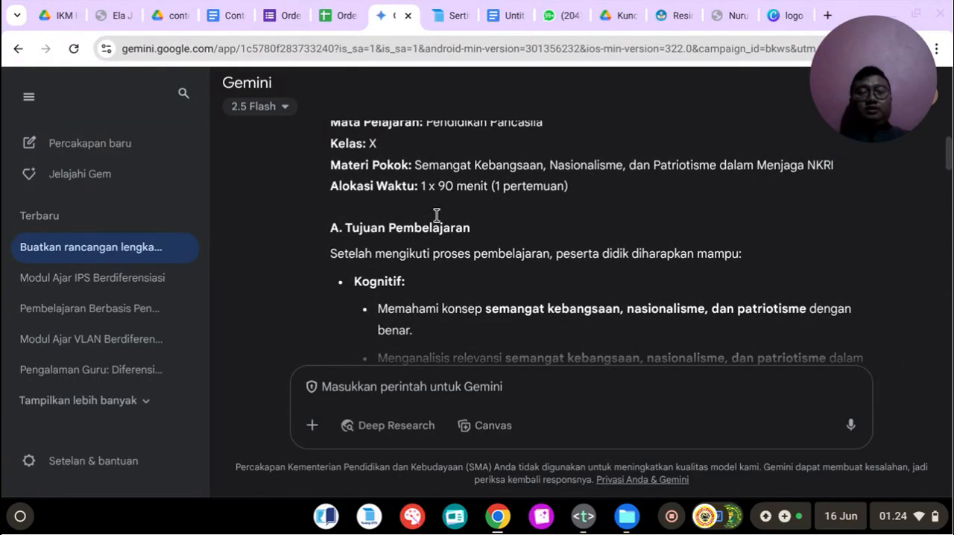
pyautogui.scroll(1, 437, 222)
pyautogui.scroll(-1, 437, 223)
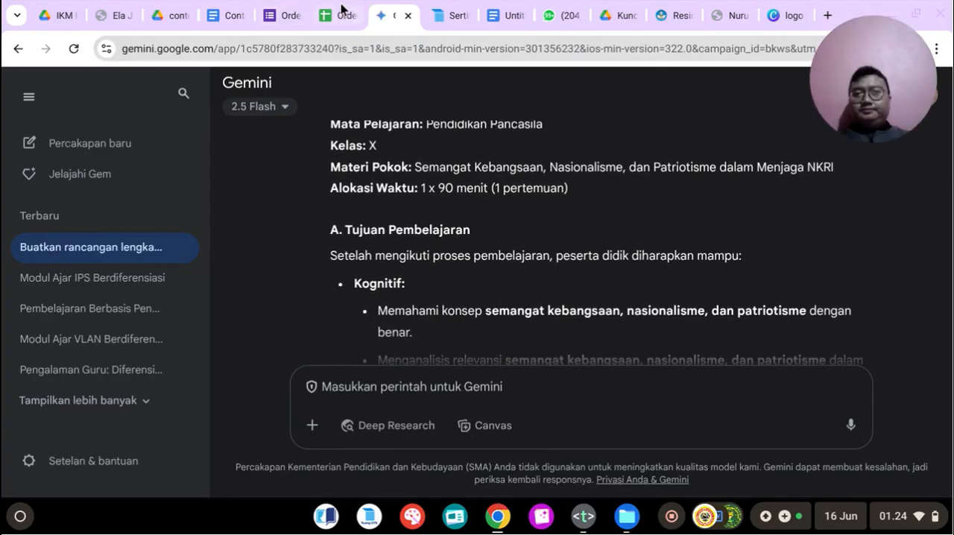
# Step: Place the Gemini browser tab beside the journal document's tab and open the journal at the IDENTITAS MODUL AJAR section
pyautogui.moveTo(390, 17); pyautogui.dragTo(257, 12)
pyautogui.click(219, 6)
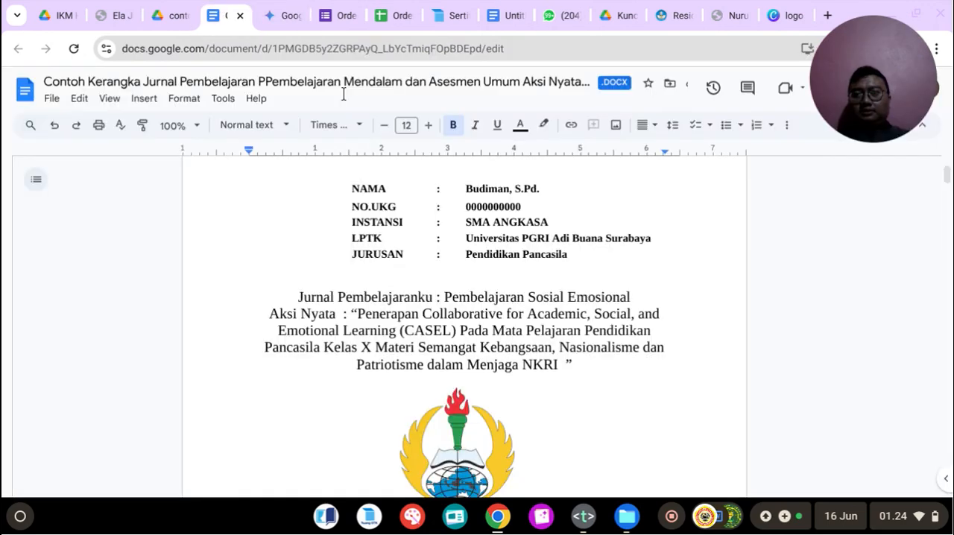
pyautogui.scroll(-7, 442, 350)
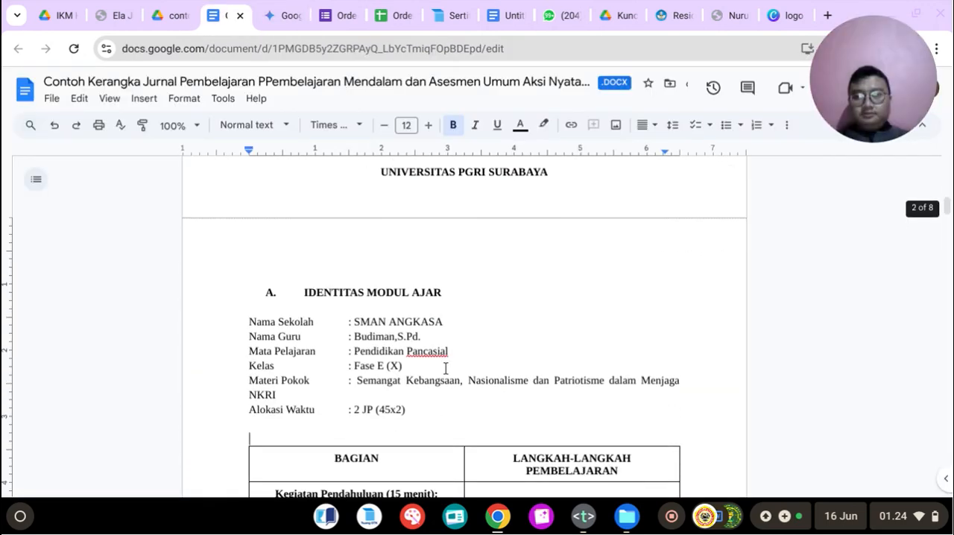
# Step: Remove the letter A numbering and the extra spacing before the IDENTITAS MODUL AJAR heading
pyautogui.click(302, 292)
pyautogui.press('BackSpace')
pyautogui.press('BackSpace')
pyautogui.press('BackSpace')
pyautogui.press('BackSpace')
pyautogui.press('BackSpace')
pyautogui.press('BackSpace')
pyautogui.press('BackSpace')
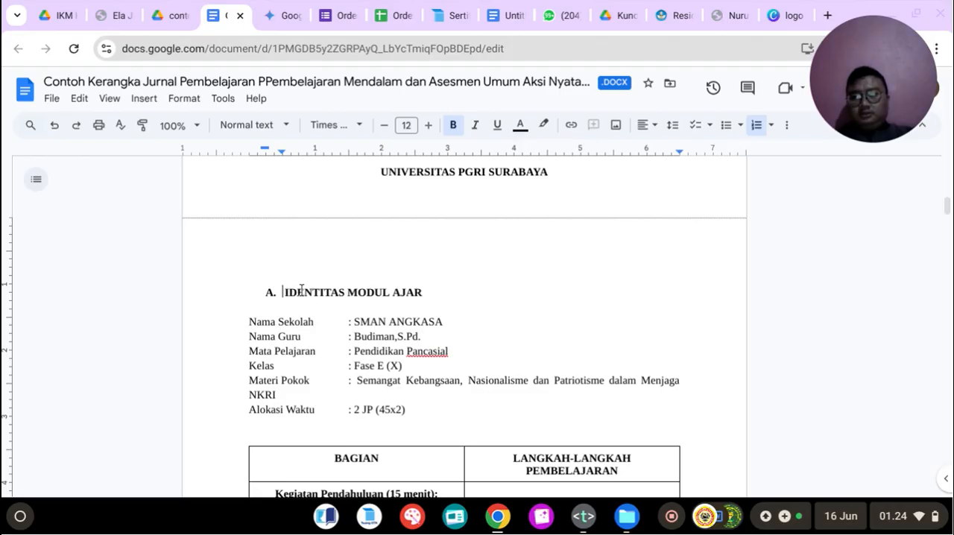
# Step: Insert several blank lines between the Alokasi Waktu line and the learning steps table, and place the cursor at the first of them
pyautogui.scroll(-1, 320, 380)
pyautogui.click(311, 401)
pyautogui.press('Return')
pyautogui.press('Return')
pyautogui.press('Return')
pyautogui.press('Return')
pyautogui.press('Return')
pyautogui.press('Up')
pyautogui.press('Up')
pyautogui.press('Up')
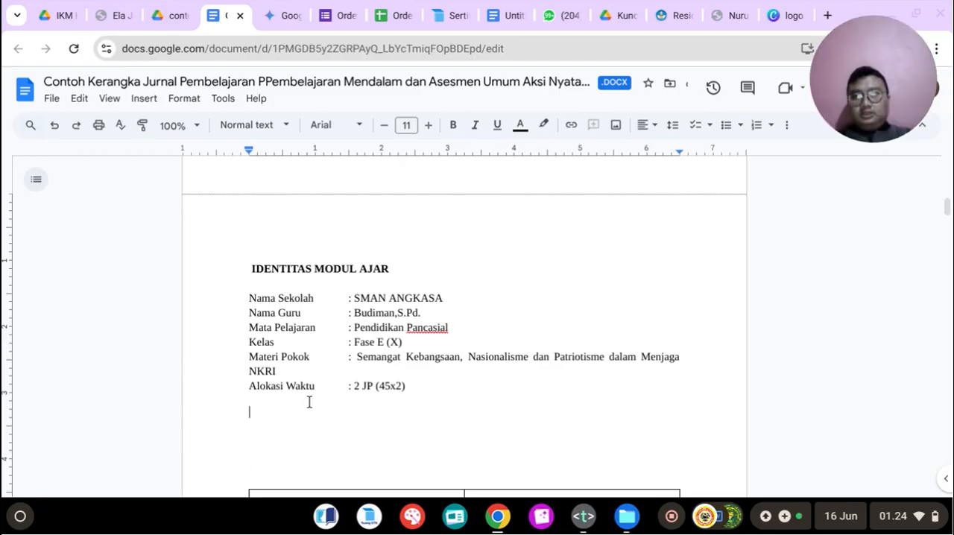
# Step: Start a lettered list with item A on the blank line below the Alokasi Waktu line
pyautogui.click(293, 13)
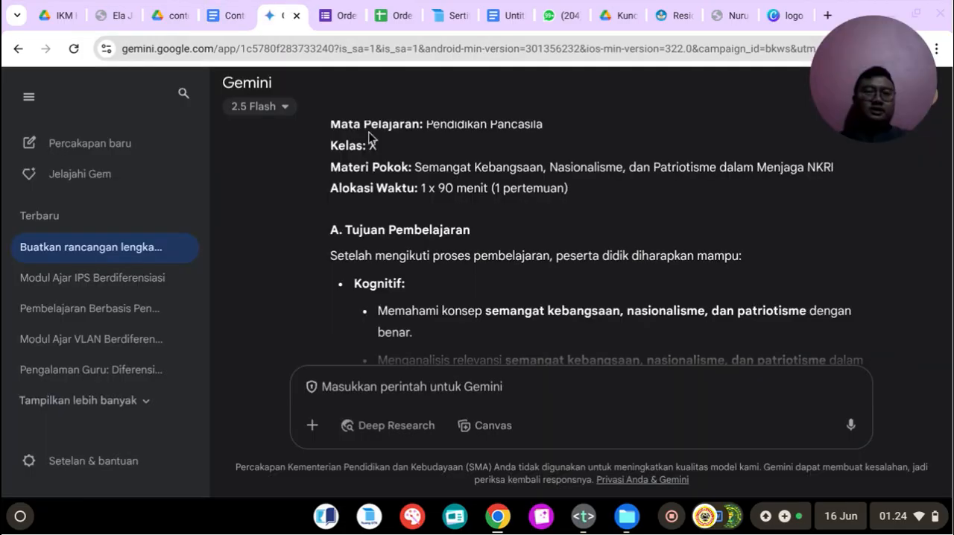
pyautogui.click(231, 7)
pyautogui.write('A')
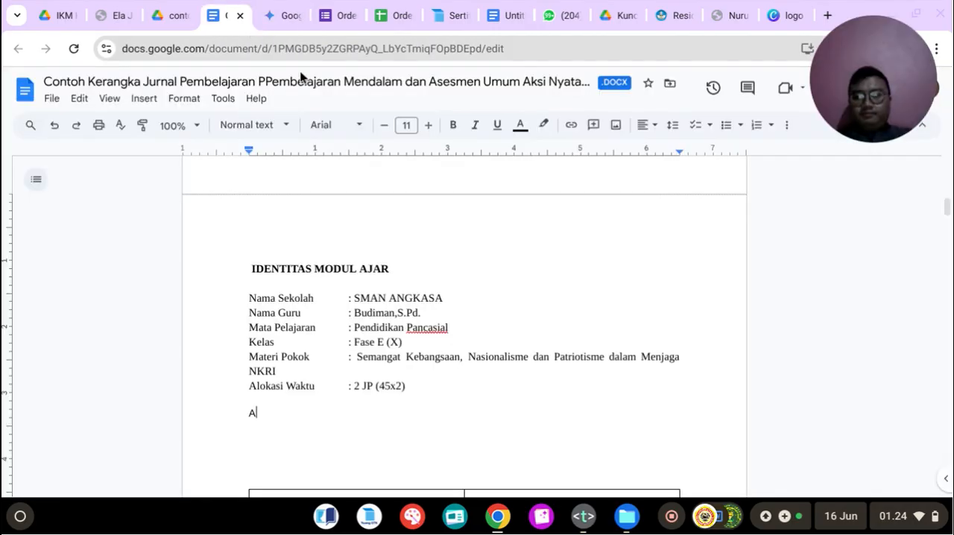
pyautogui.write('.')
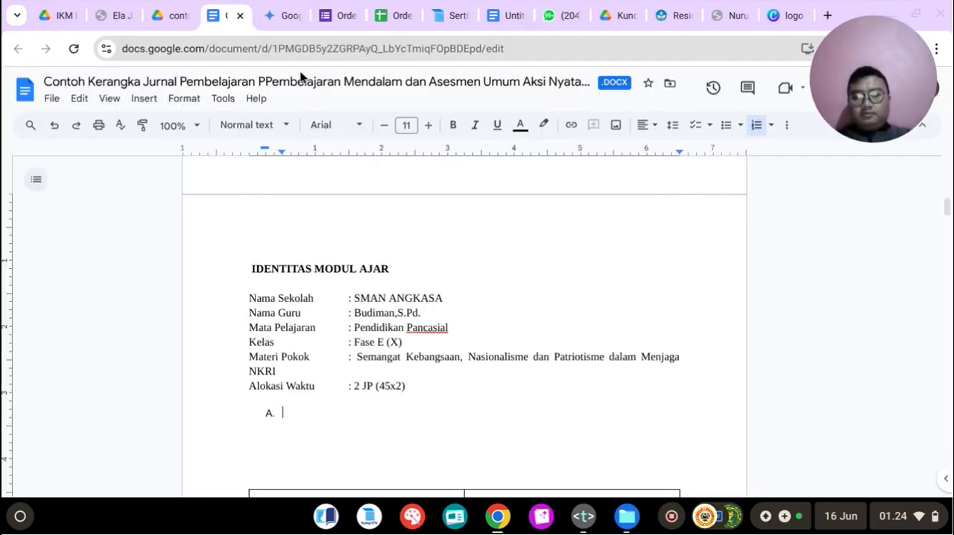
# Step: Try copying the Tujuan Pembelajaran title from the Gemini plan into list item A of the journal, then undo the paste
pyautogui.click(285, 9)
pyautogui.moveTo(345, 230); pyautogui.dragTo(446, 224)
pyautogui.rightClick(453, 236)
pyautogui.click(473, 243)
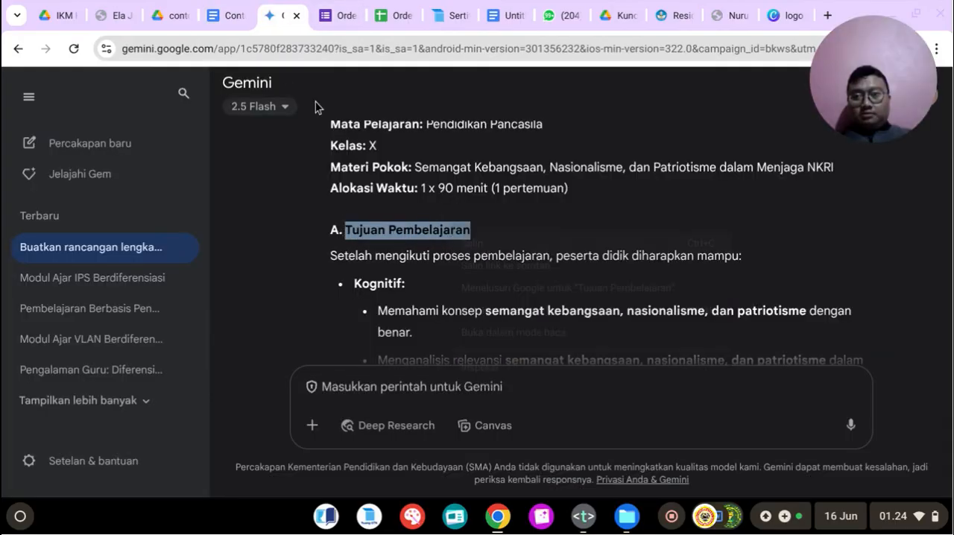
pyautogui.click(224, 15)
pyautogui.hotkey('ctrl', 'v')
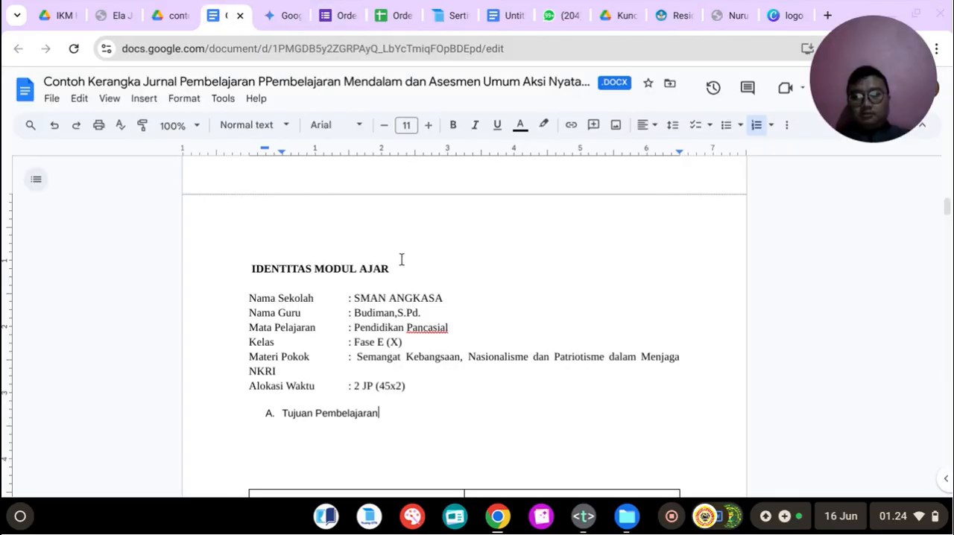
pyautogui.hotkey('ctrl', 'z')
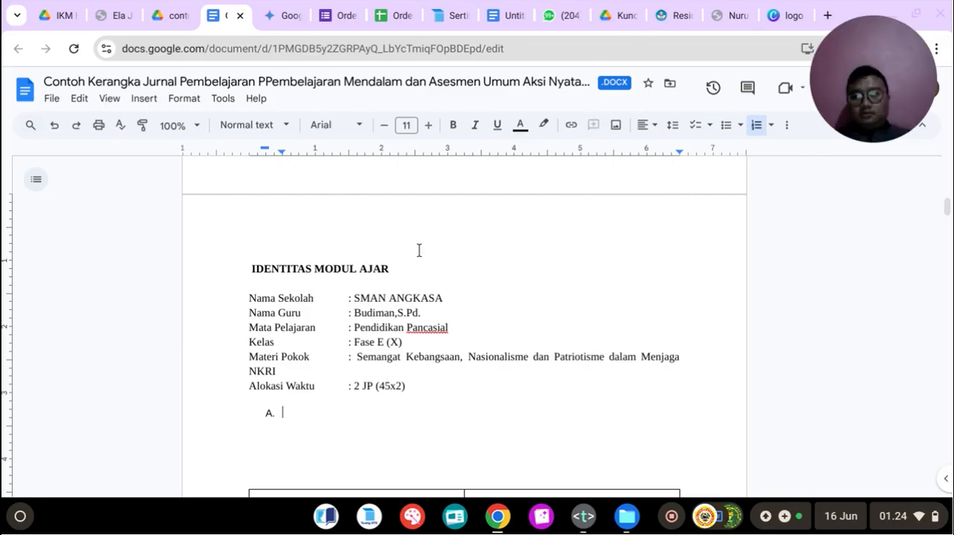
# Step: Set the font of the empty list item A to Times New Roman
pyautogui.click(330, 125)
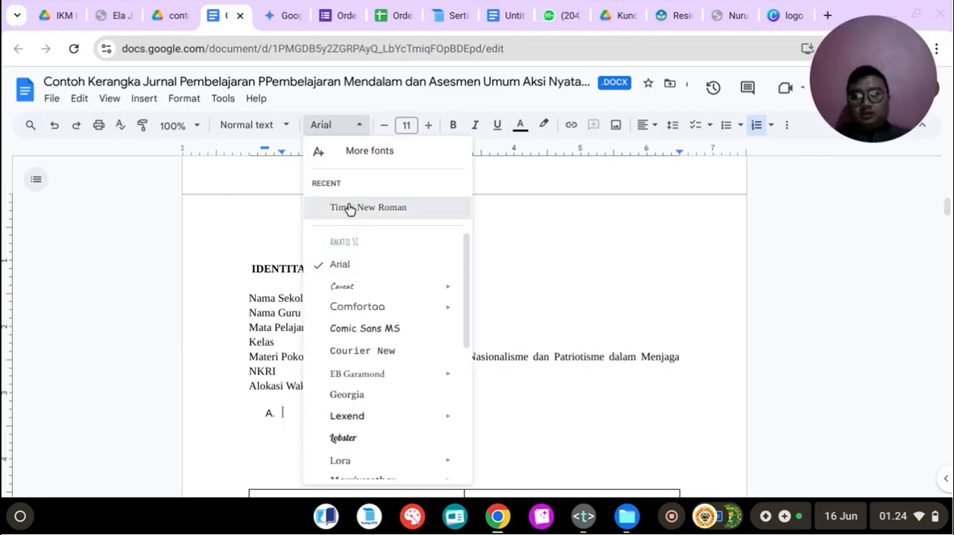
pyautogui.click(349, 207)
pyautogui.press('BackSpace')
pyautogui.press('BackSpace')
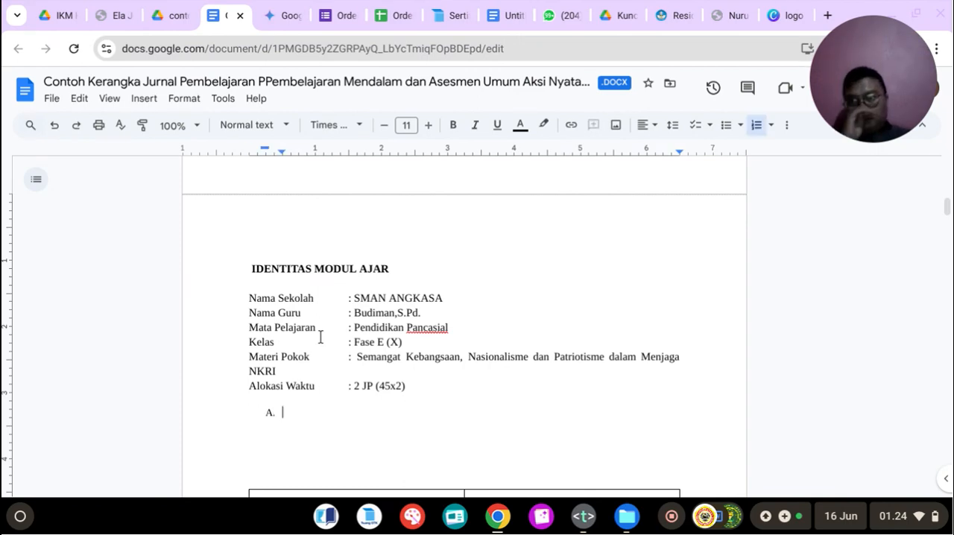
# Step: Copy the Tujuan Pembelajaran title from Gemini into item A, add a colon, and start an unnumbered indented line beneath it
pyautogui.click(282, 15)
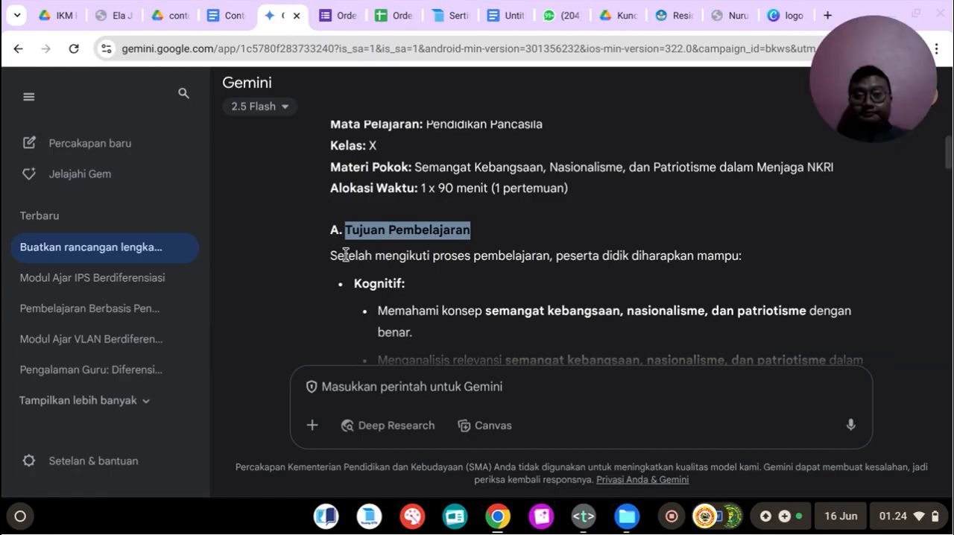
pyautogui.rightClick(385, 236)
pyautogui.click(391, 249)
pyautogui.hotkey('ctrl', 'shift', 'Tab')
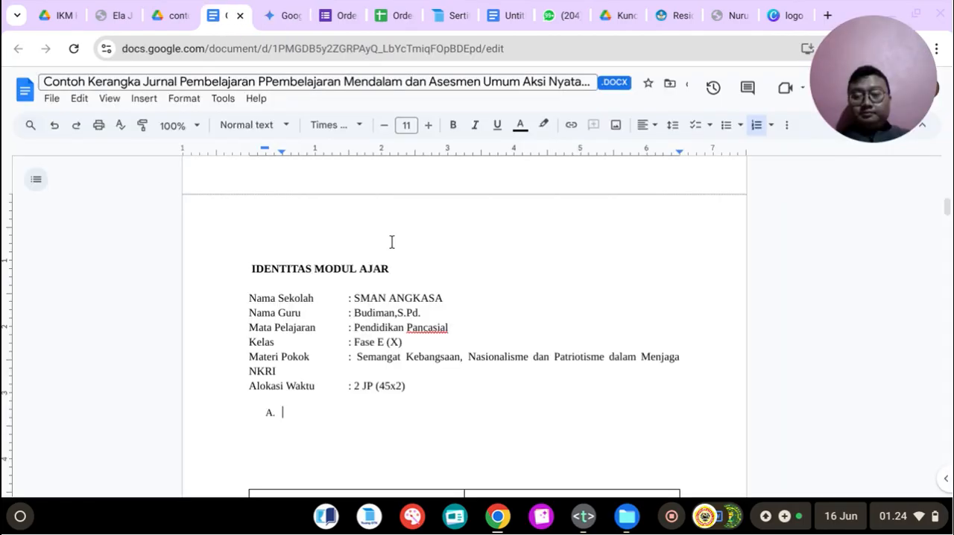
pyautogui.hotkey('ctrl', 'v')
pyautogui.write(':')
pyautogui.press('Return')
pyautogui.press('BackSpace')
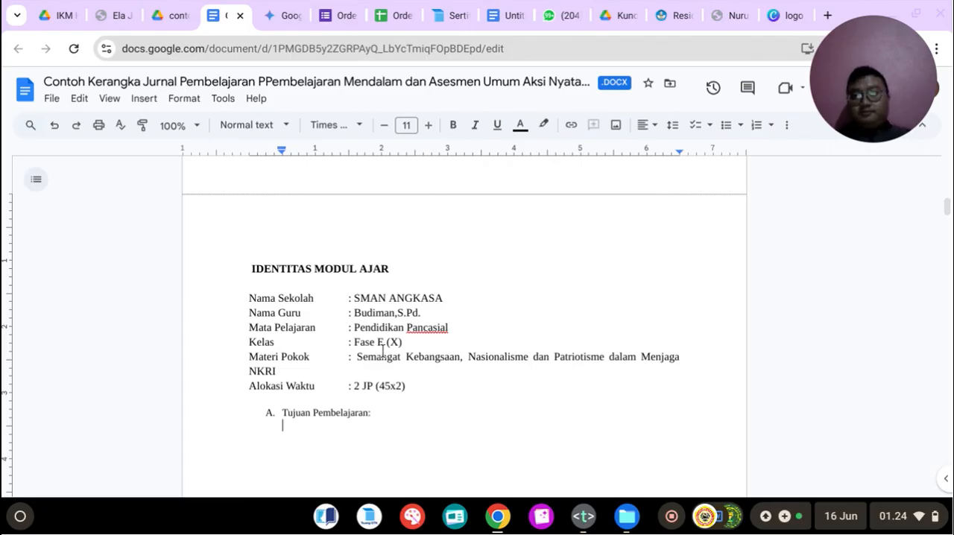
# Step: Try pasting the introductory sentence of Tujuan Pembelajaran from Gemini under item A, then undo the paste
pyautogui.hotkey('ctrl', 'Tab')
pyautogui.scroll(-1, 317, 257)
pyautogui.moveTo(328, 241); pyautogui.dragTo(818, 241)
pyautogui.rightClick(699, 247)
pyautogui.click(699, 252)
pyautogui.click(224, 15)
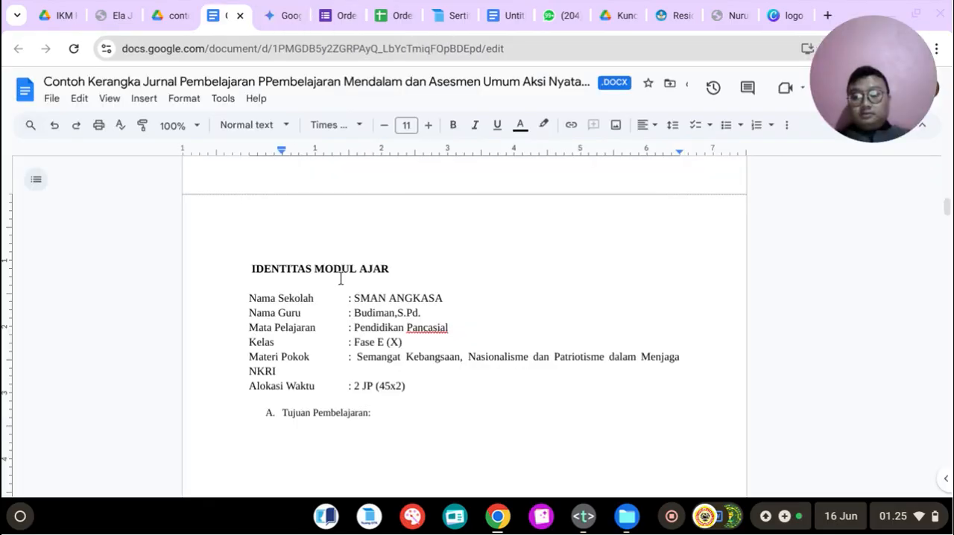
pyautogui.hotkey('ctrl', 'v')
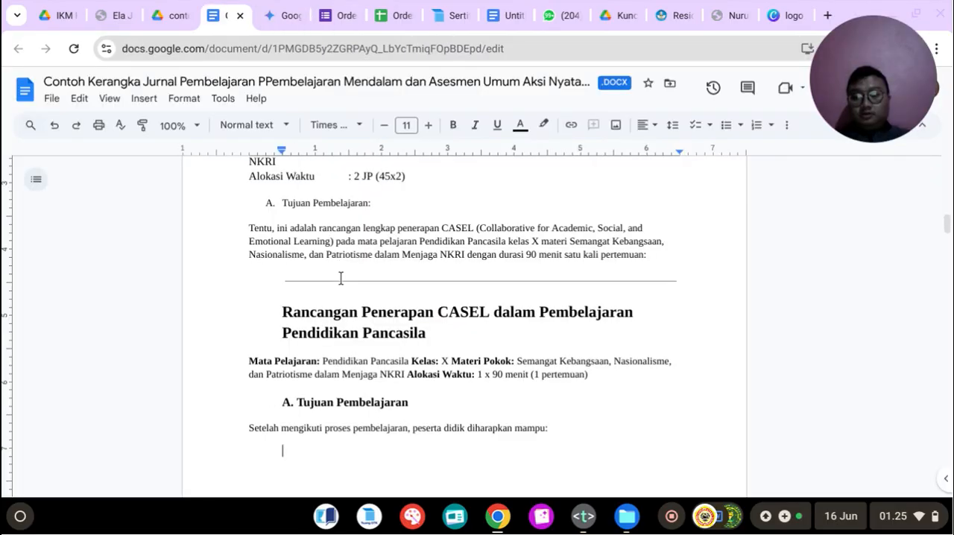
pyautogui.hotkey('ctrl', 'z')
# Step: Copy only the sentence "Setelah mengikuti proses pembelajaran, peserta didik diharapkan mampu:" from Gemini and paste it under the Tujuan Pembelajaran item
pyautogui.hotkey('ctrl', 'Tab')
pyautogui.click(384, 212)
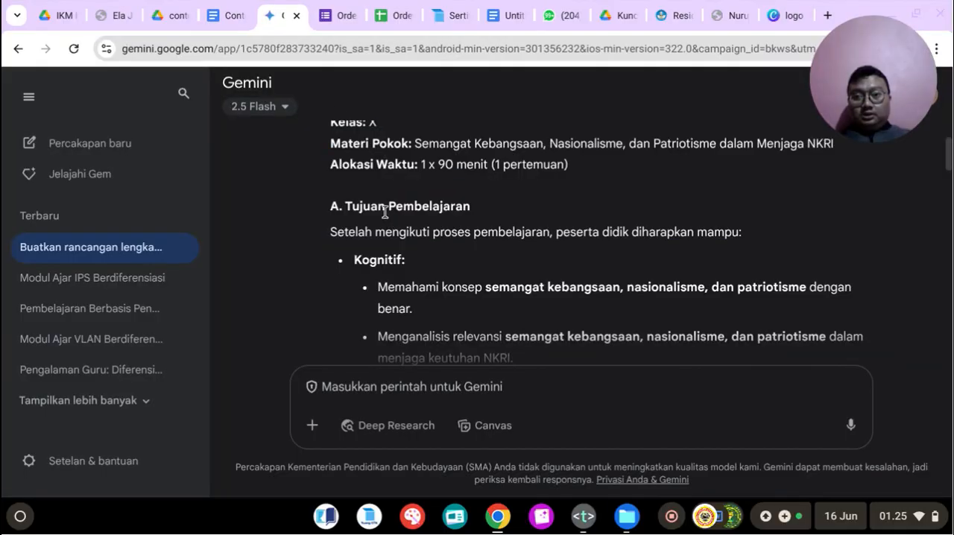
pyautogui.doubleClick(350, 204)
pyautogui.moveTo(331, 232); pyautogui.dragTo(745, 234)
pyautogui.rightClick(706, 228)
pyautogui.click(618, 243)
pyautogui.click(223, 7)
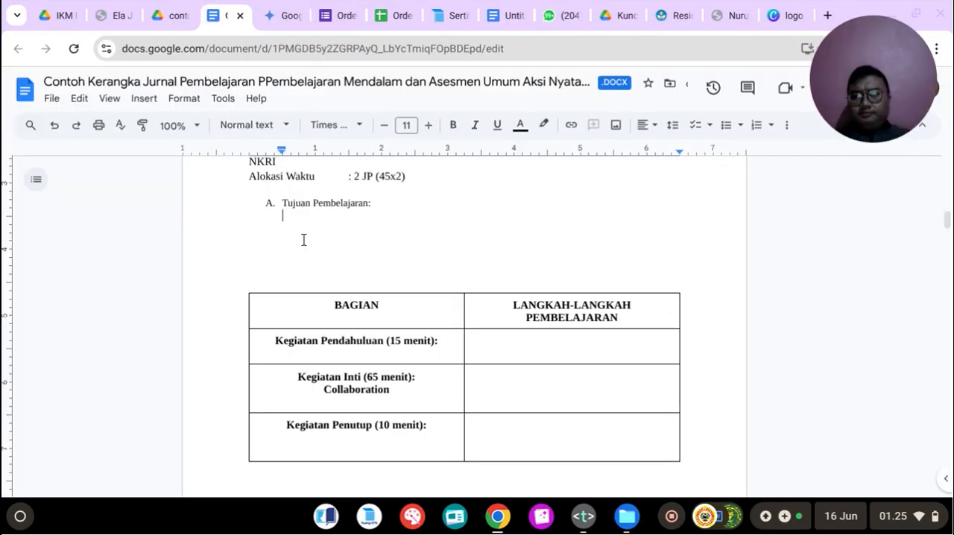
pyautogui.hotkey('ctrl', 'v')
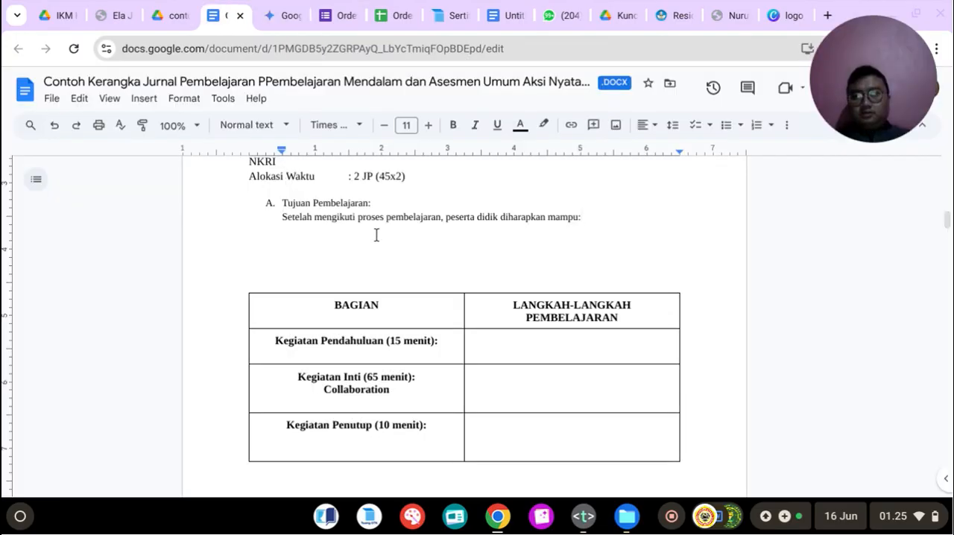
# Step: Set the Tujuan Pembelajaran title and its introductory sentence to font size 12, and place the cursor at the sentence's end
pyautogui.scroll(2, 309, 220)
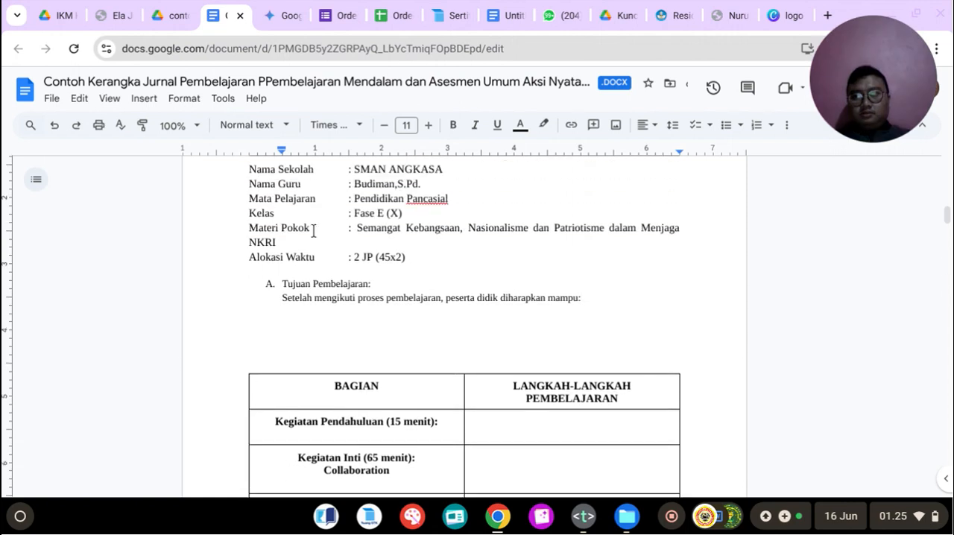
pyautogui.moveTo(285, 279); pyautogui.dragTo(434, 301)
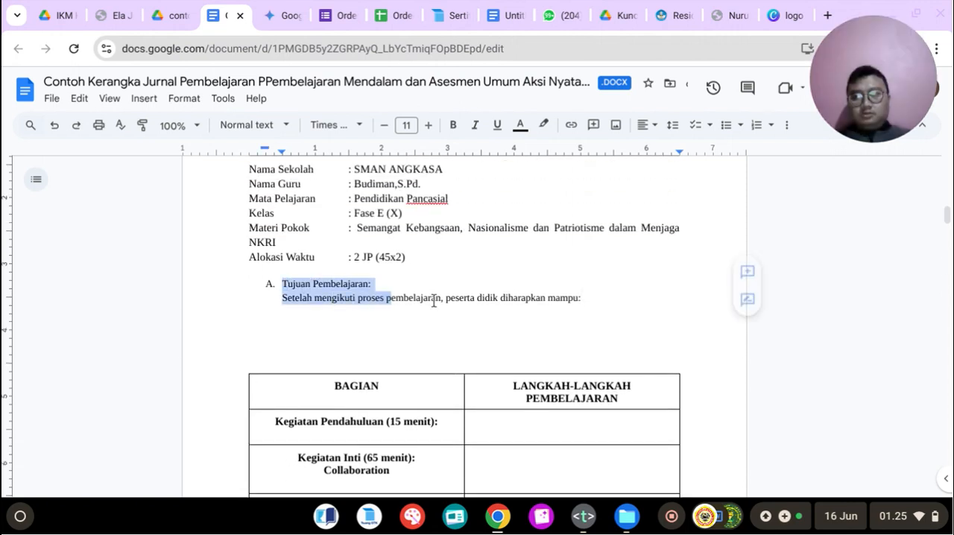
pyautogui.click(406, 124)
pyautogui.click(403, 239)
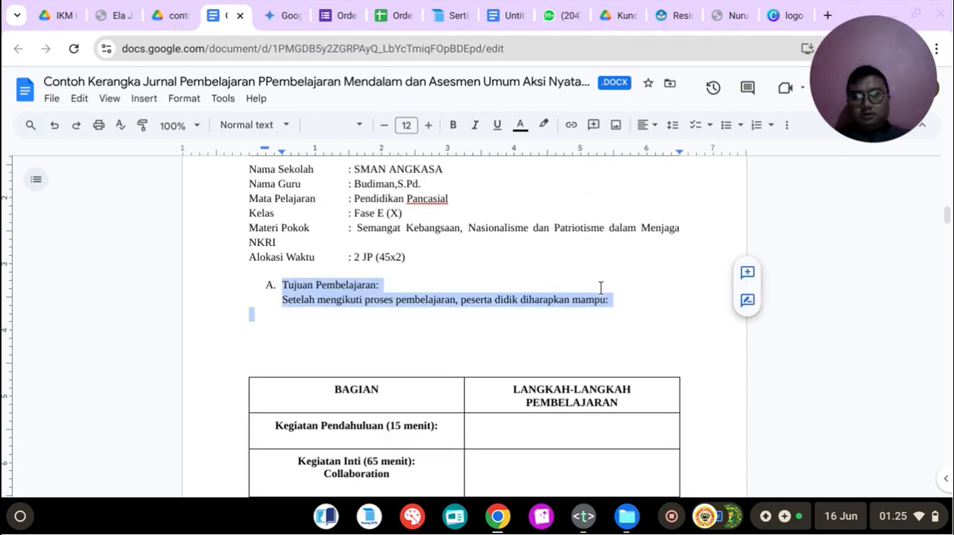
pyautogui.click(620, 305)
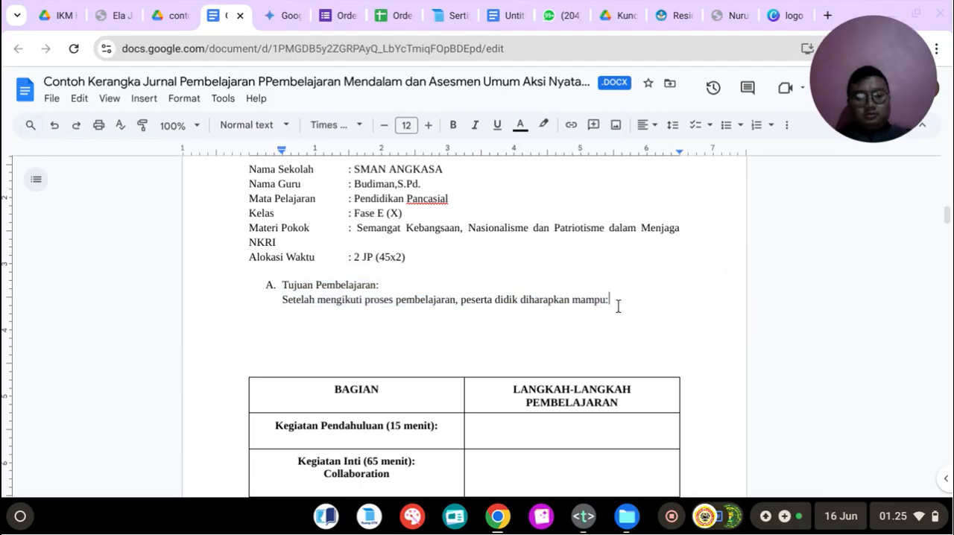
# Step: Start a bulleted list on a new line below the introductory sentence of Tujuan Pembelajaran
pyautogui.click(289, 10)
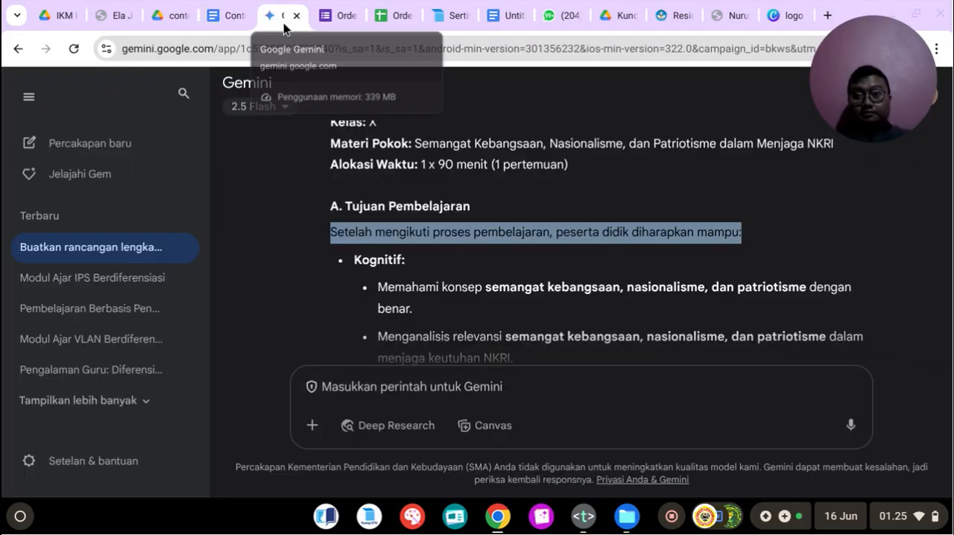
pyautogui.click(232, 14)
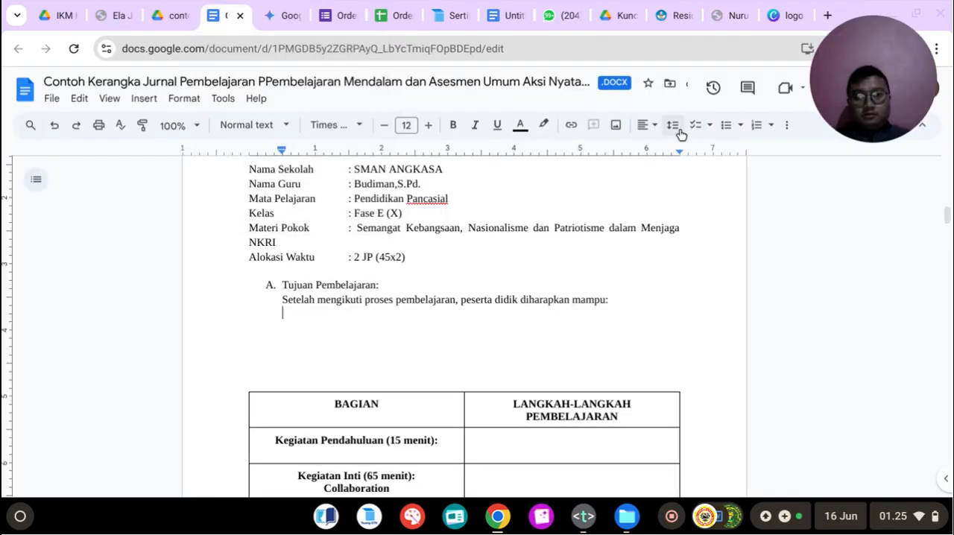
pyautogui.click(725, 126)
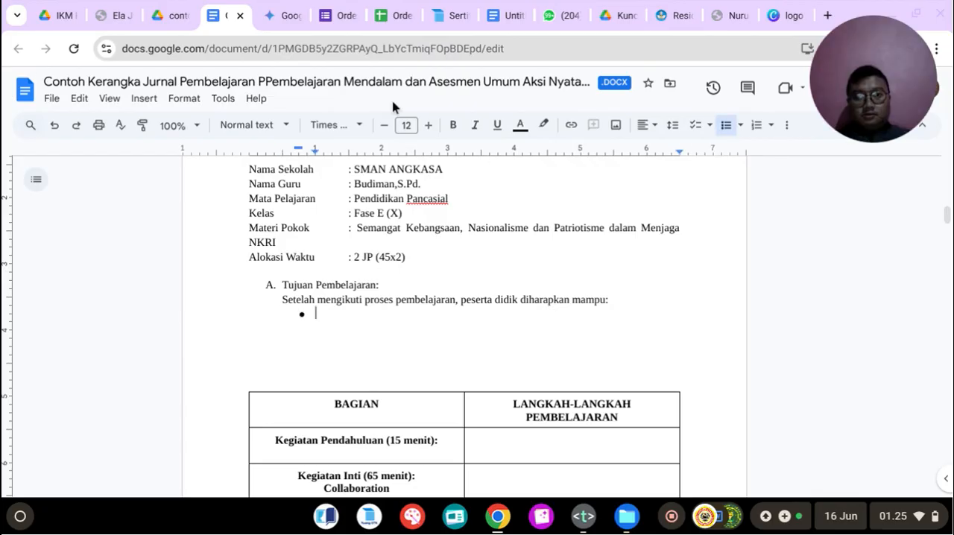
# Step: Copy the Kognitif heading and its three objectives from the Gemini plan and paste them into the journal's bulleted list
pyautogui.click(301, 14)
pyautogui.scroll(-2, 380, 179)
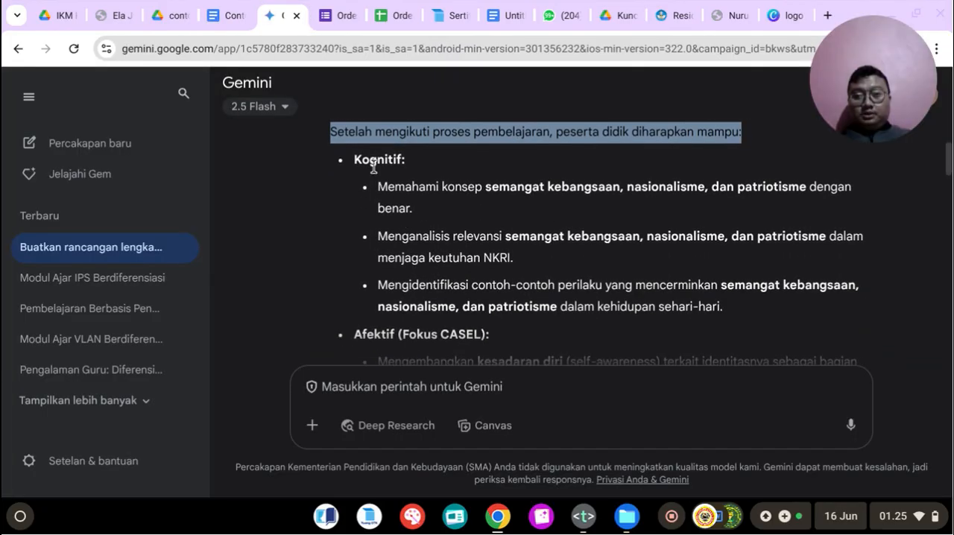
pyautogui.moveTo(355, 160); pyautogui.dragTo(767, 313)
pyautogui.rightClick(449, 240)
pyautogui.click(470, 262)
pyautogui.click(238, 16)
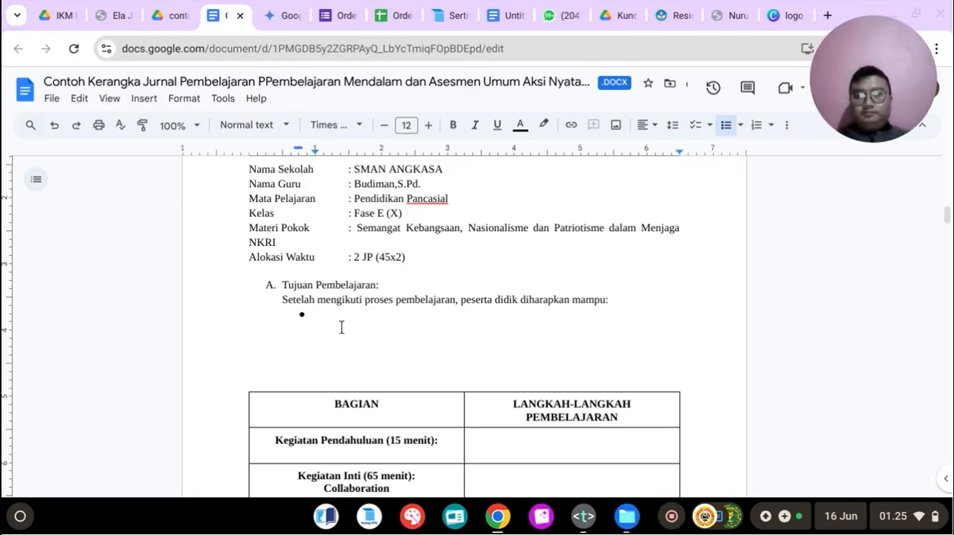
pyautogui.hotkey('ctrl', 'v')
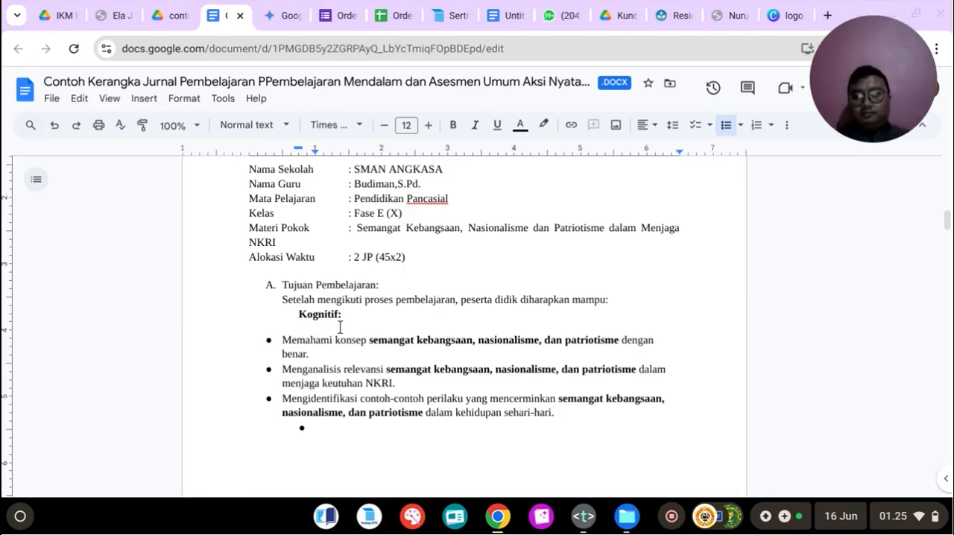
# Step: Format the Kognitif heading as a bullet and remove the empty bullet after the last Kognitif objective
pyautogui.click(274, 13)
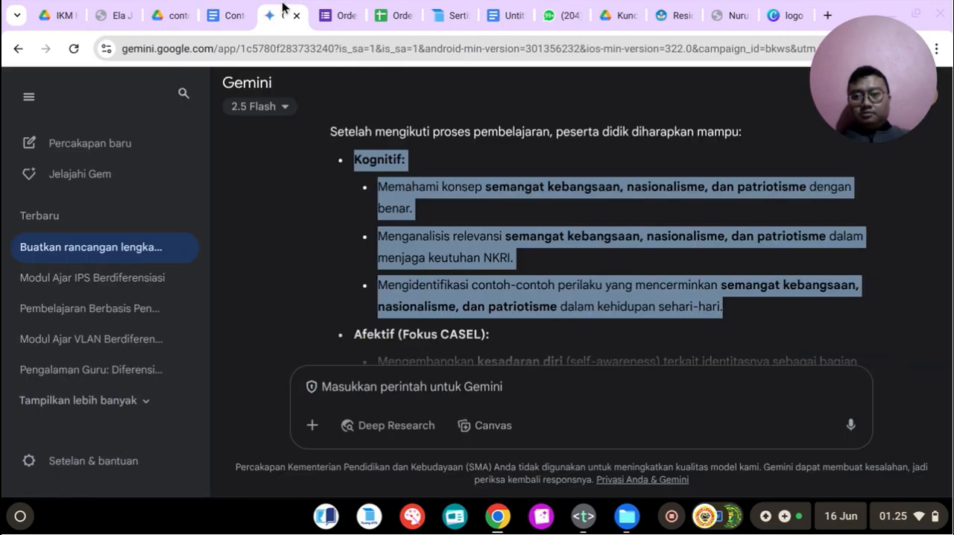
pyautogui.click(229, 16)
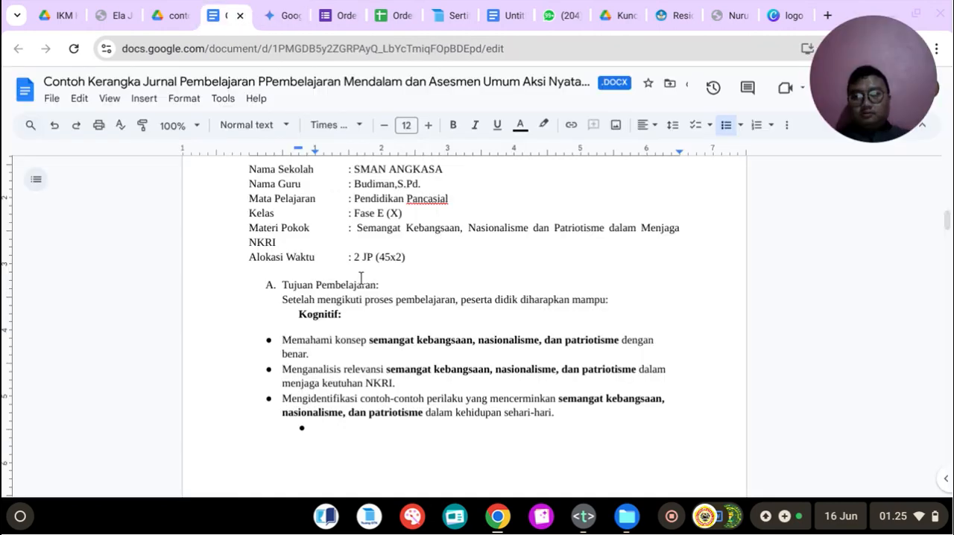
pyautogui.moveTo(300, 314); pyautogui.dragTo(363, 308)
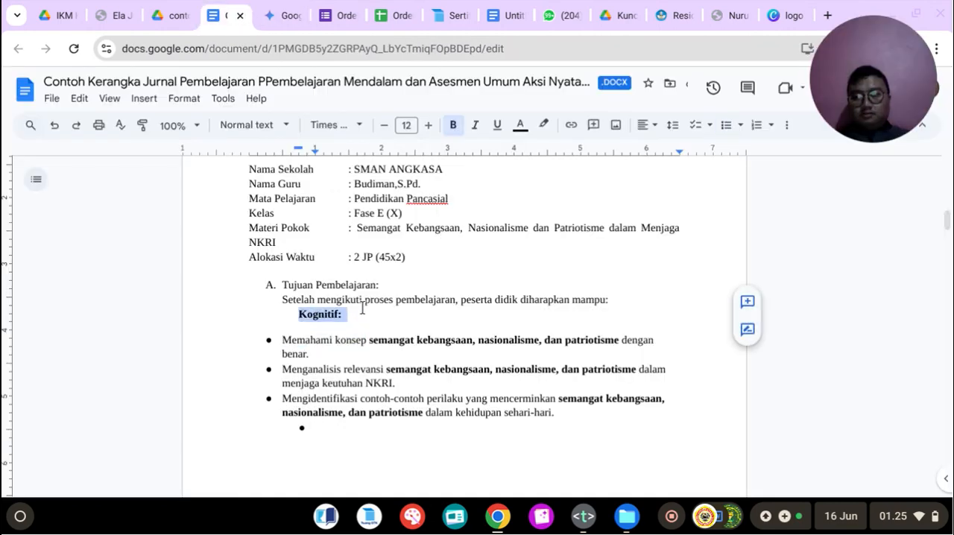
pyautogui.click(720, 129)
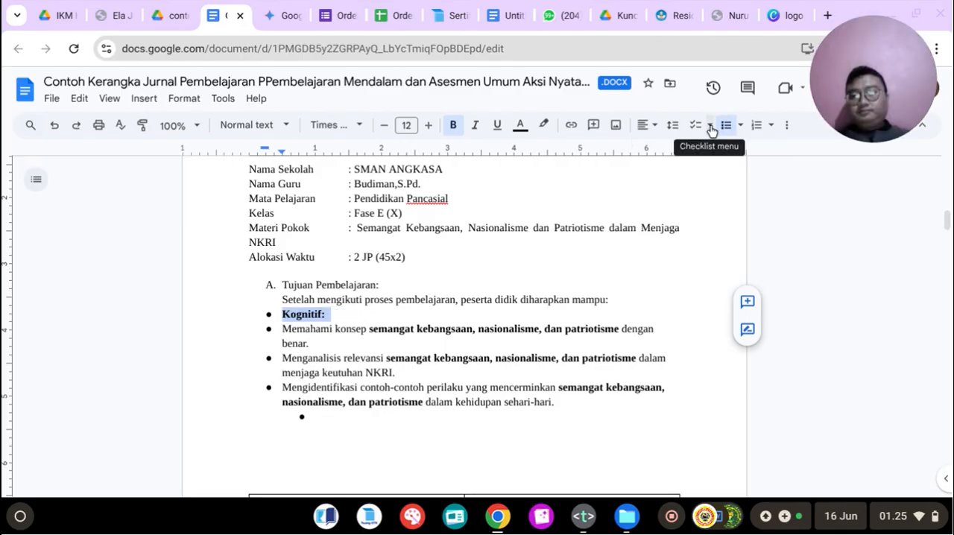
pyautogui.click(319, 416)
pyautogui.press('BackSpace')
pyautogui.press('BackSpace')
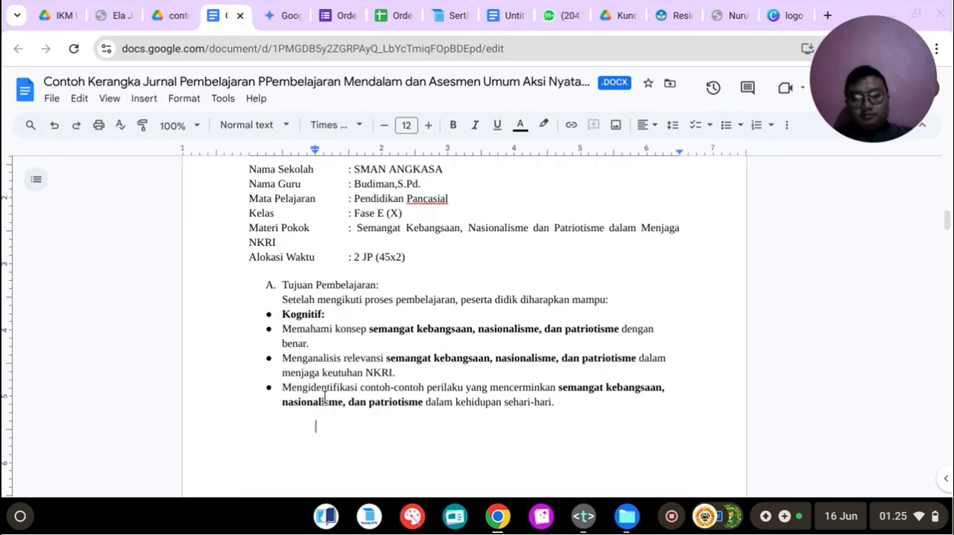
# Step: Copy all Kognitif, Afektif (Fokus CASEL) and Psikomotorik objectives from the Tujuan Pembelajaran section of the Gemini plan
pyautogui.click(294, 10)
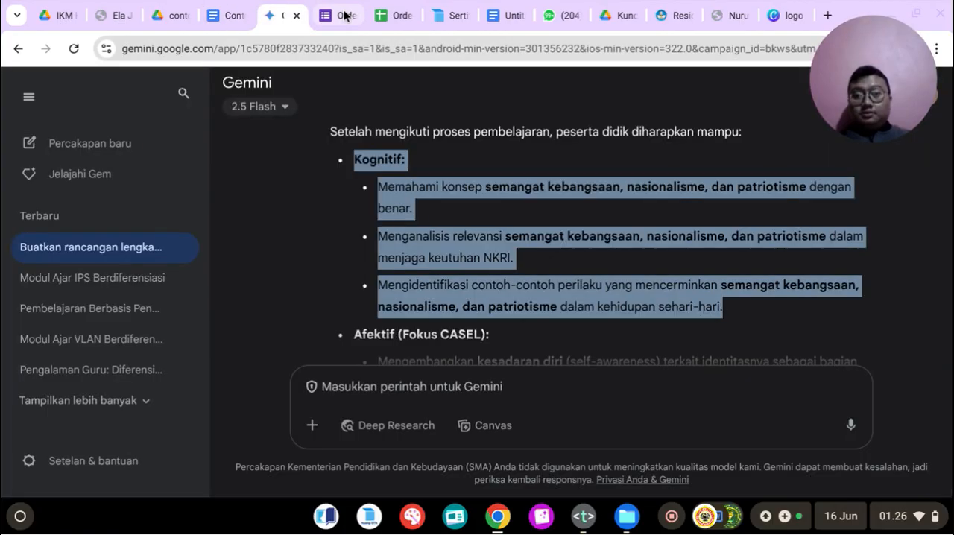
pyautogui.click(432, 289)
pyautogui.scroll(-5, 431, 290)
pyautogui.scroll(-1, 431, 291)
pyautogui.scroll(6, 431, 290)
pyautogui.scroll(2, 430, 291)
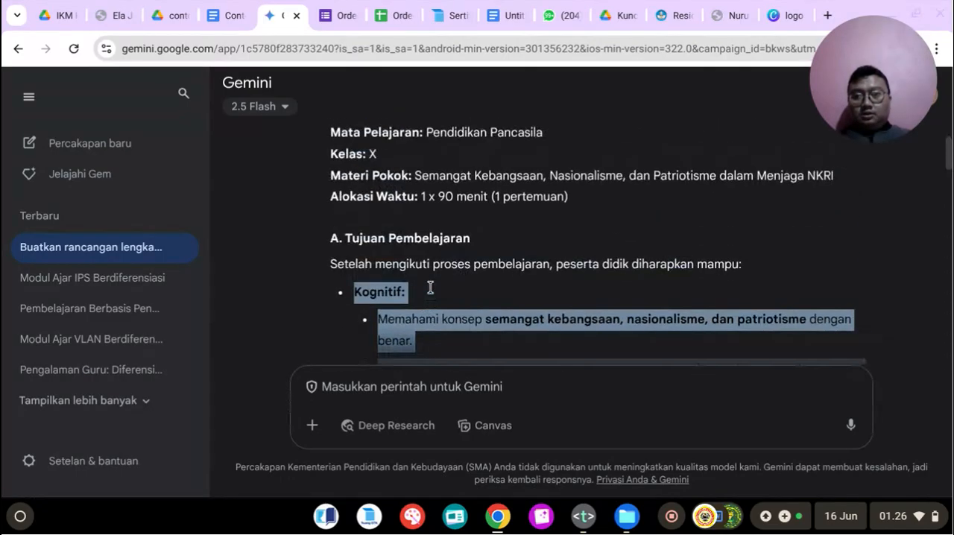
pyautogui.moveTo(357, 294); pyautogui.dragTo(693, 254)
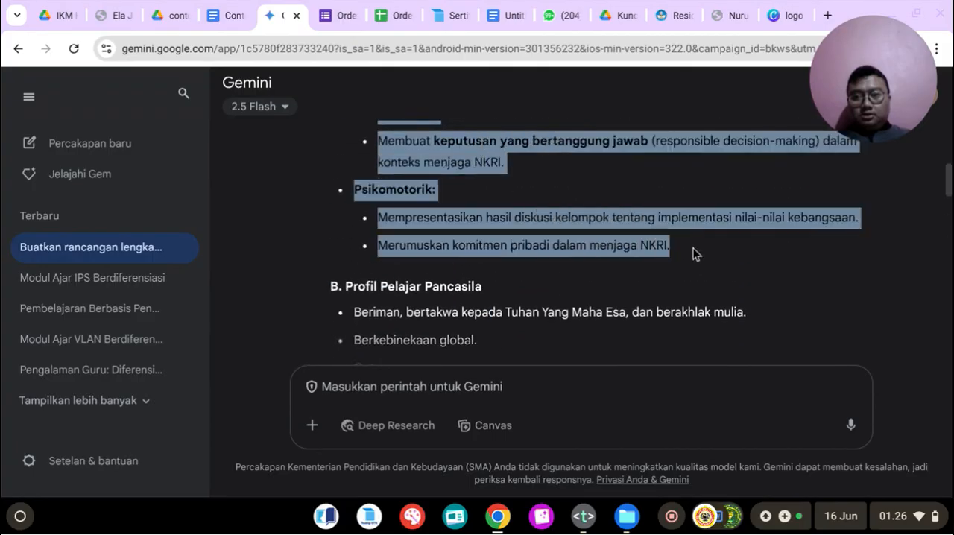
pyautogui.rightClick(599, 221)
pyautogui.click(621, 241)
# Step: Replace the journal's Kognitif bullets with the copied Kognitif, Afektif and Psikomotorik objectives in a bulleted list, and remove the empty last bullet
pyautogui.click(228, 15)
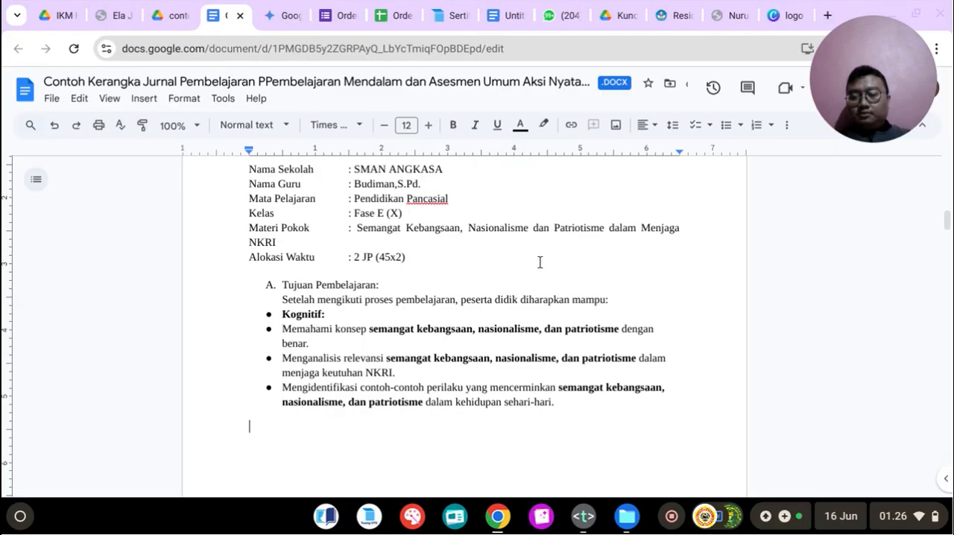
pyautogui.moveTo(283, 314); pyautogui.dragTo(628, 416)
pyautogui.hotkey('ctrl', 'v')
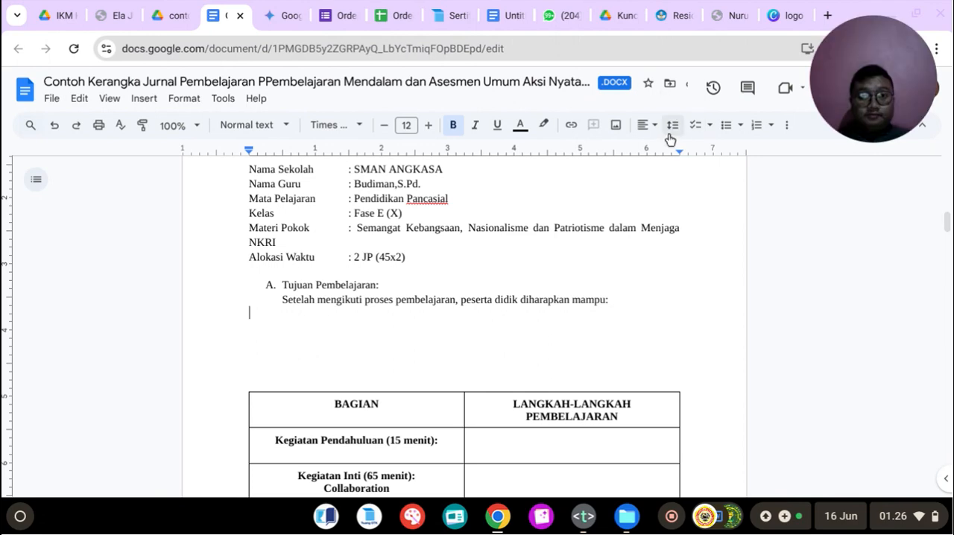
pyautogui.click(726, 125)
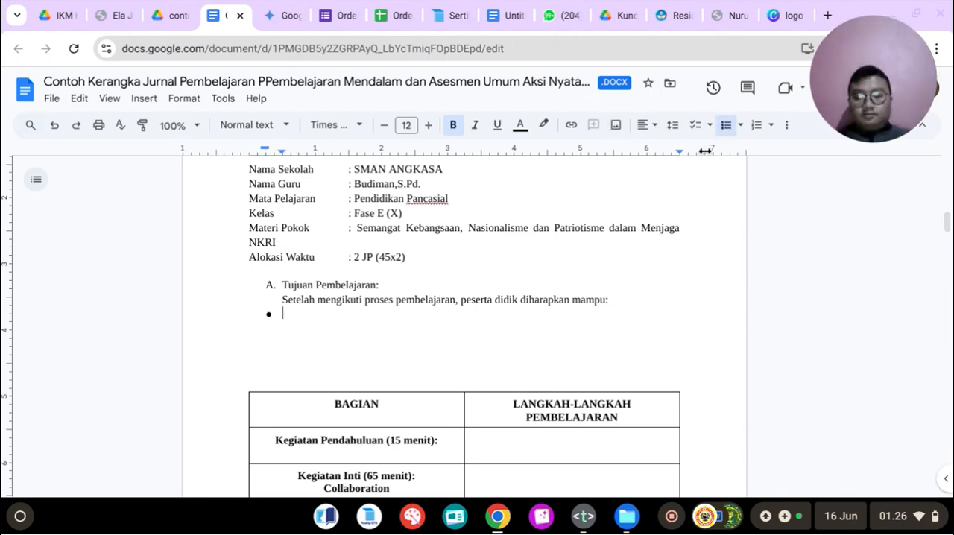
pyautogui.hotkey('ctrl', 'v')
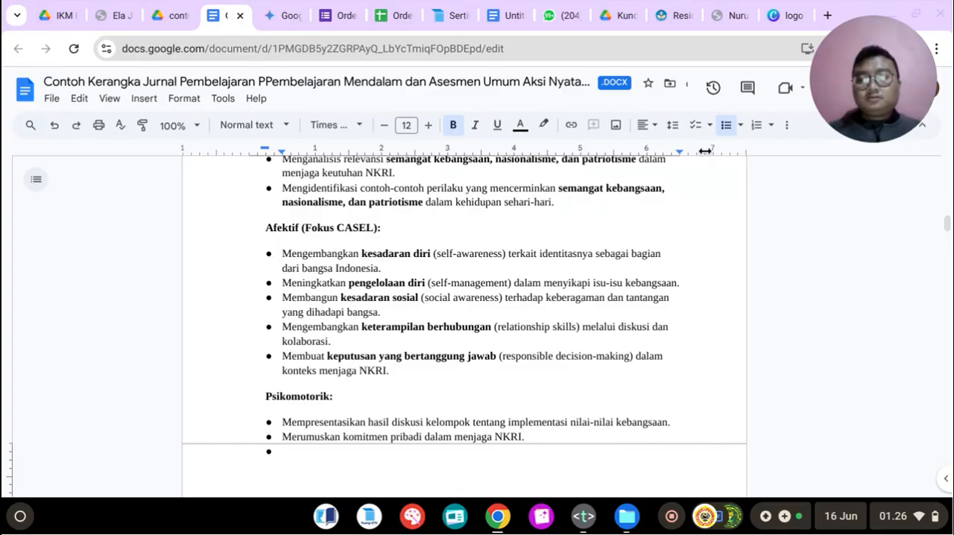
pyautogui.scroll(3, 582, 278)
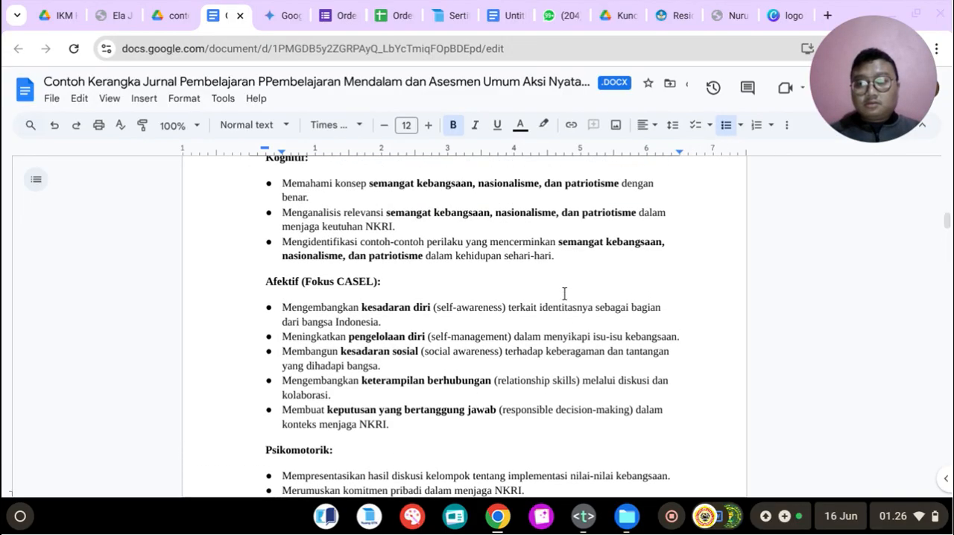
pyautogui.scroll(2, 564, 294)
pyautogui.scroll(-7, 563, 293)
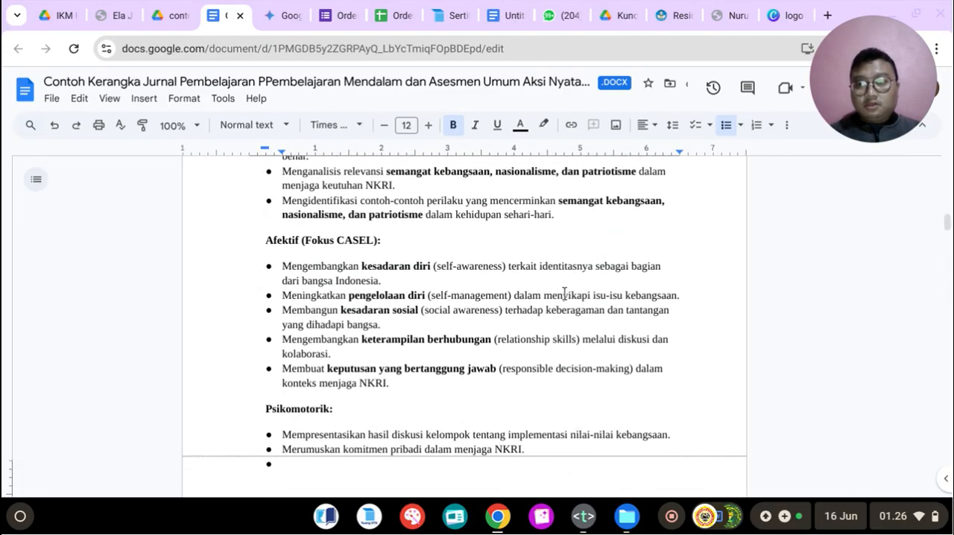
pyautogui.press('BackSpace')
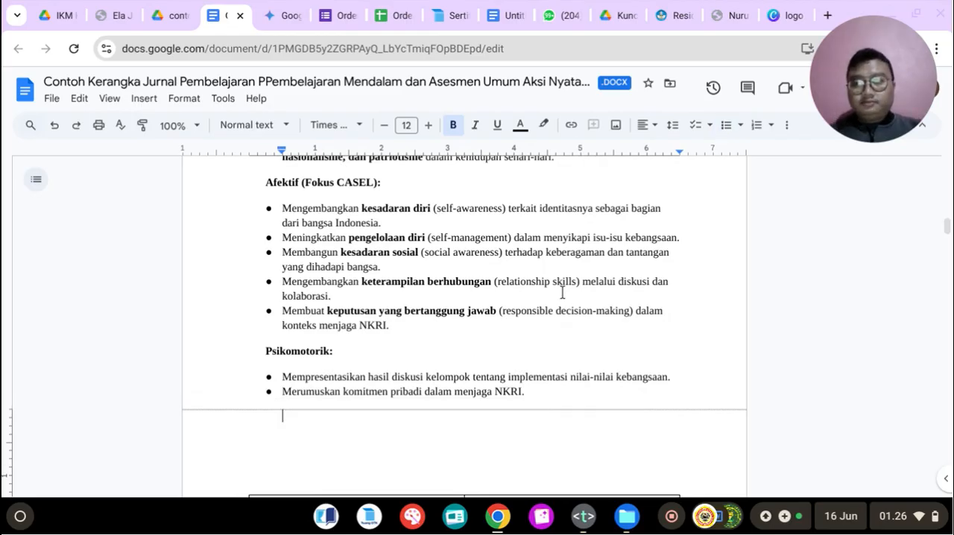
# Step: Add the lettered heading "B. Profil Pelajar Pancasila:" below the Psikomotorik objectives, copying its title from Gemini, and begin an unnumbered line under it
pyautogui.write('B.')
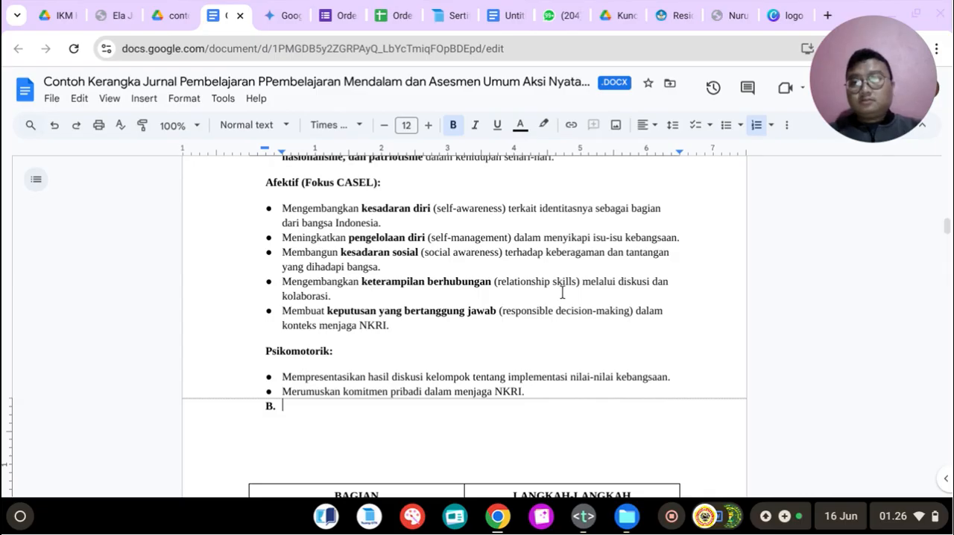
pyautogui.click(282, 15)
pyautogui.scroll(-2, 349, 257)
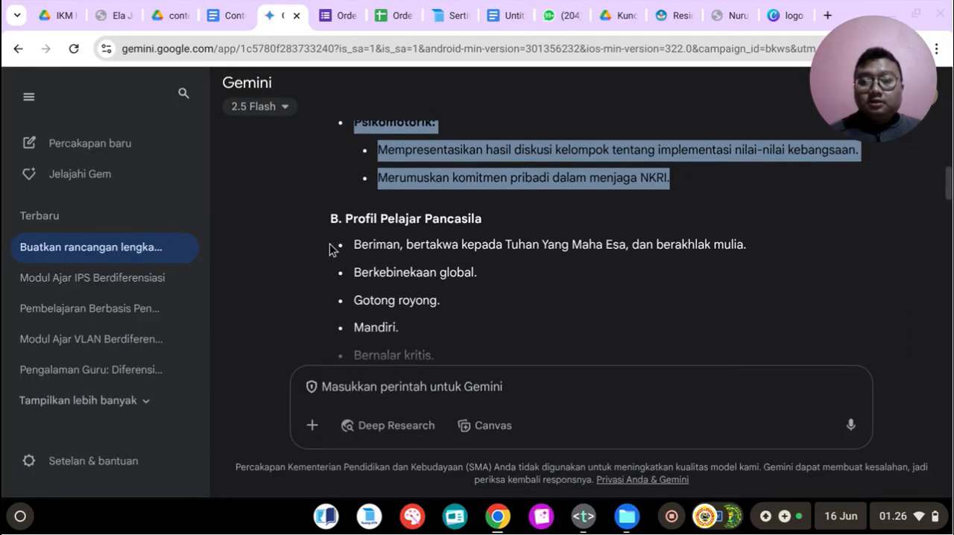
pyautogui.moveTo(345, 220); pyautogui.dragTo(521, 223)
pyautogui.rightClick(442, 217)
pyautogui.click(470, 236)
pyautogui.click(228, 15)
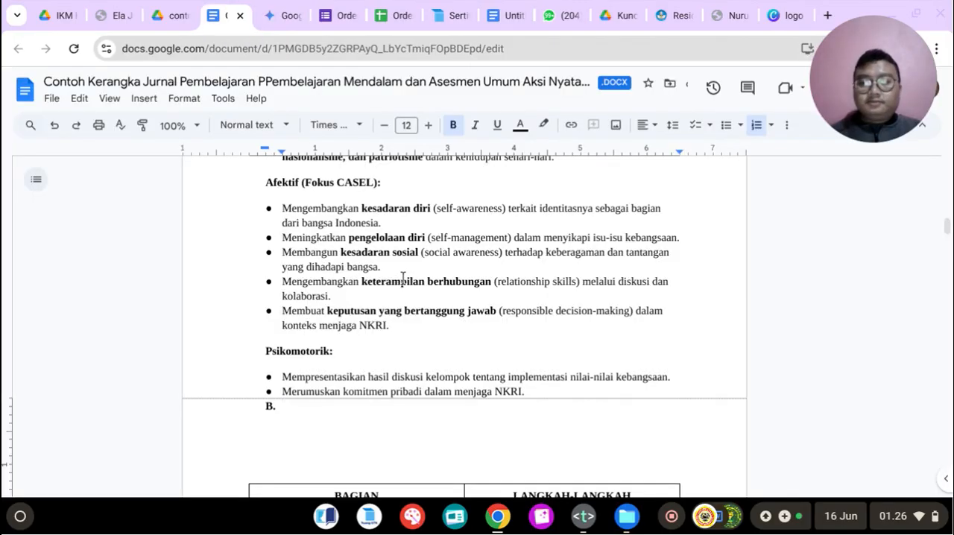
pyautogui.hotkey('ctrl', 'v')
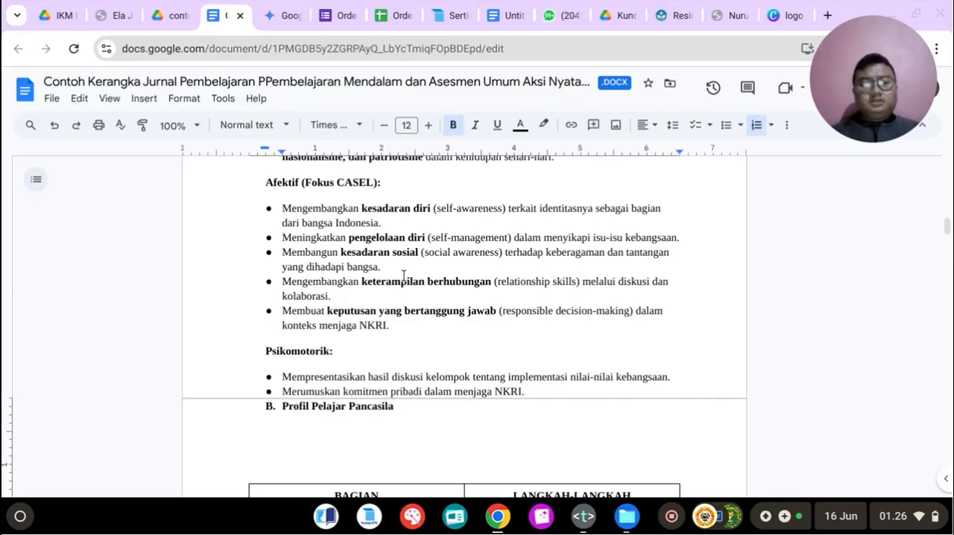
pyautogui.press('Return')
pyautogui.press('BackSpace')
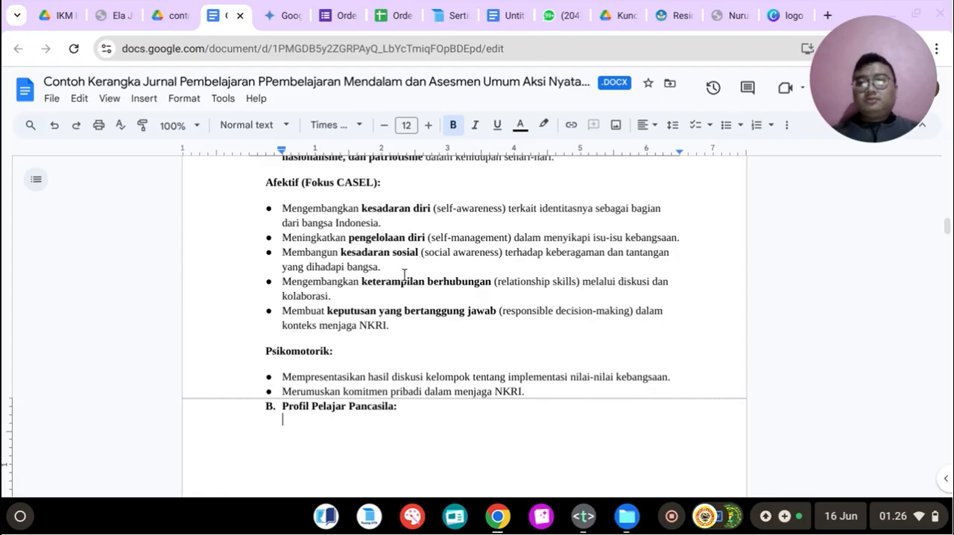
# Step: Start a bulleted list below the Profil Pelajar Pancasila heading and copy its items, from Beriman to Kreatif, from the Gemini plan
pyautogui.click(284, 12)
pyautogui.scroll(-1, 390, 211)
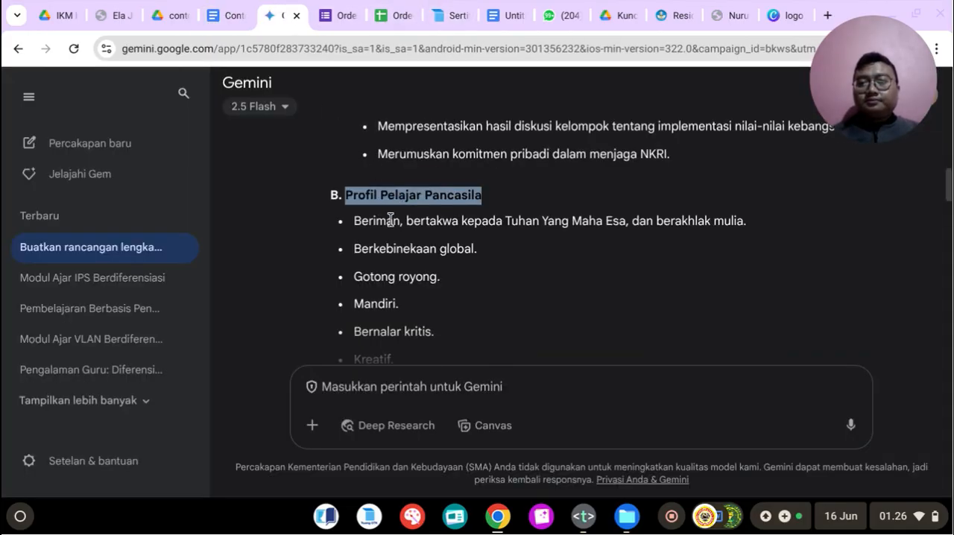
pyautogui.click(228, 15)
pyautogui.click(725, 125)
pyautogui.click(281, 15)
pyautogui.moveTo(357, 225); pyautogui.dragTo(457, 236)
pyautogui.scroll(-2, 473, 333)
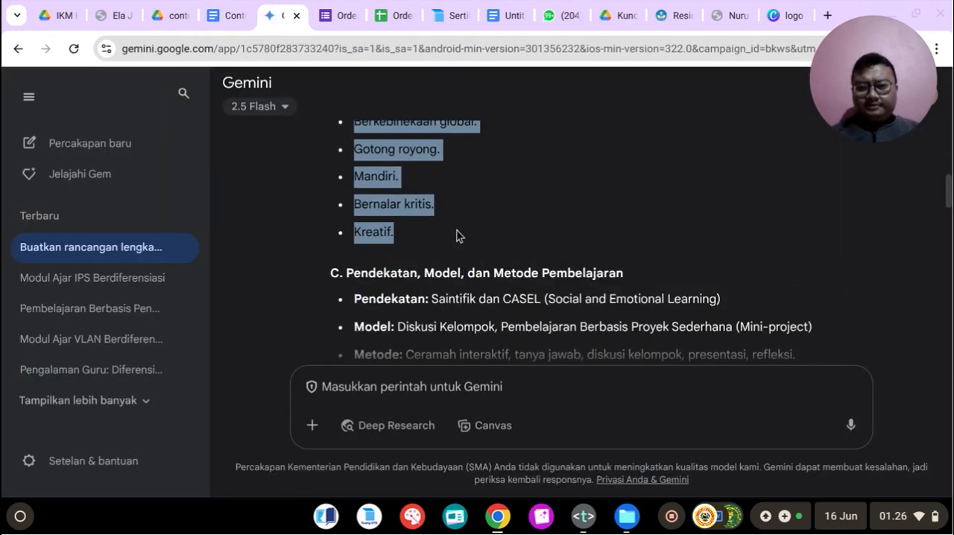
pyautogui.rightClick(402, 158)
pyautogui.click(419, 166)
pyautogui.click(229, 15)
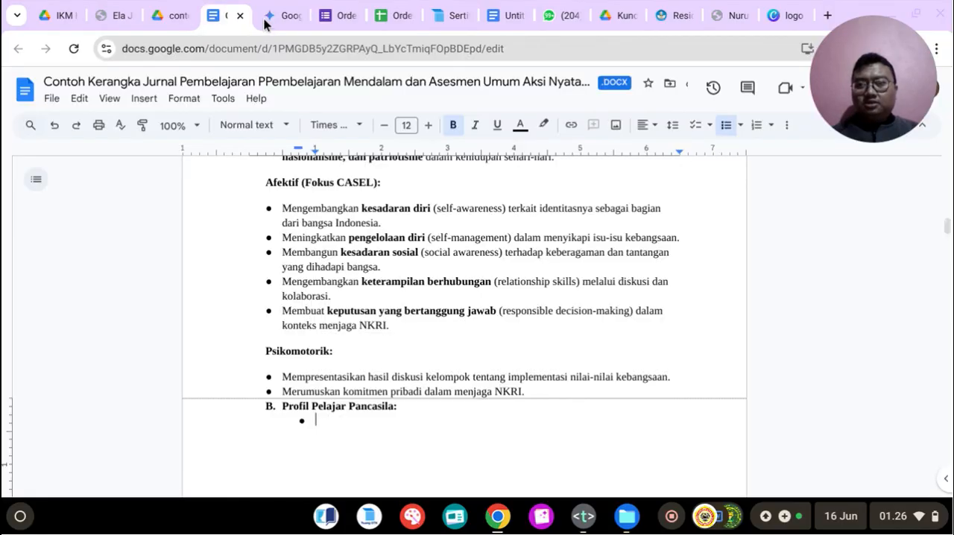
# Step: Paste the Profil Pelajar Pancasila items as non-bold bullets and remove the empty bullet after Kreatif
pyautogui.hotkey('ctrl', 'v')
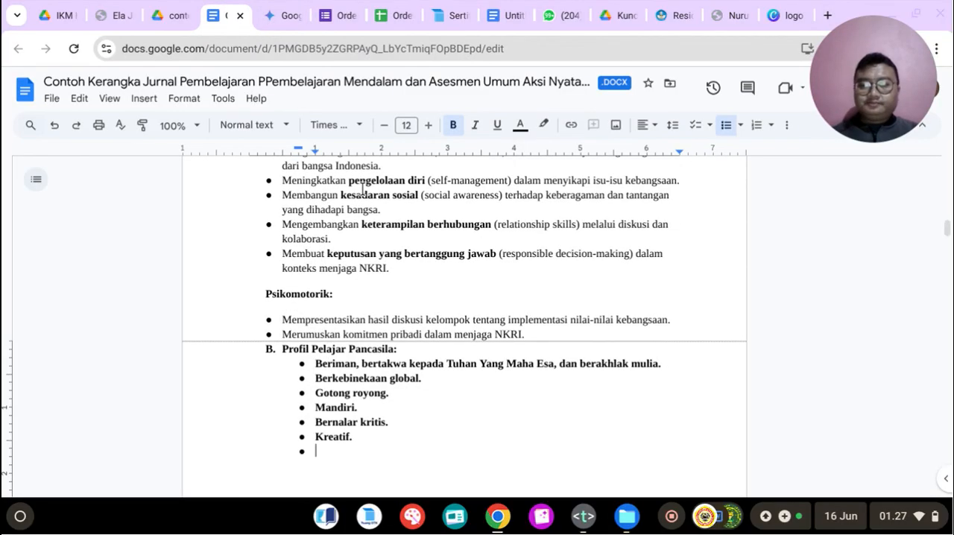
pyautogui.hotkey('ctrl', 'z')
pyautogui.click(454, 125)
pyautogui.hotkey('ctrl', 'shift', 'v')
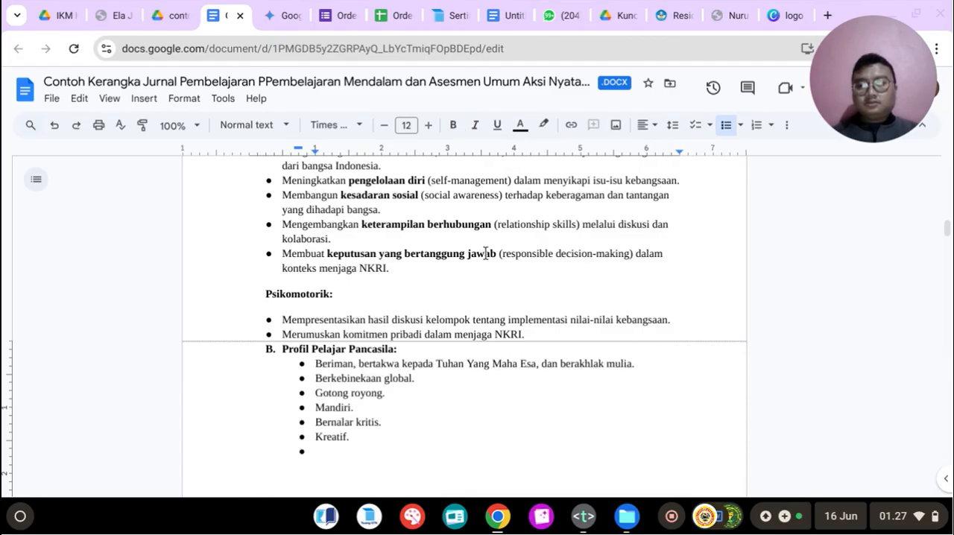
pyautogui.press('BackSpace')
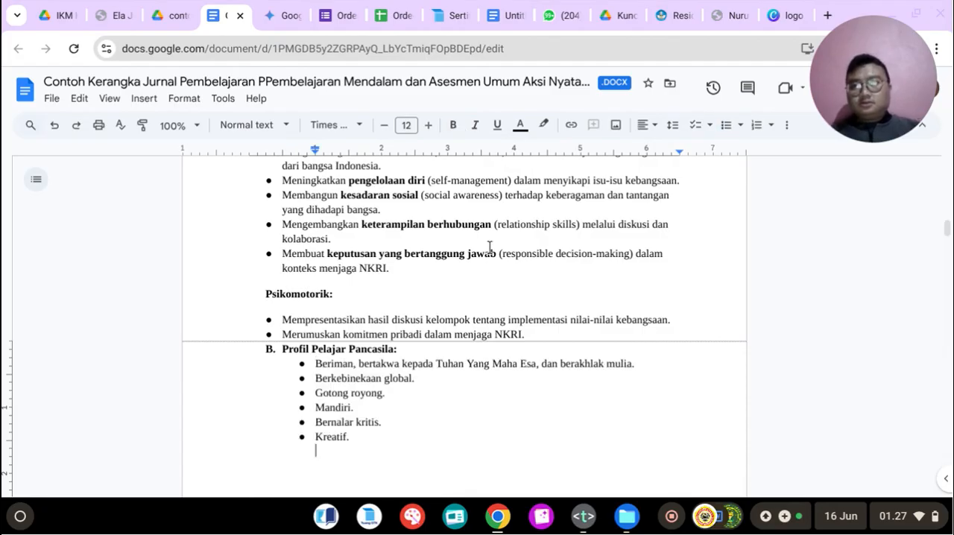
# Step: Add the lettered heading "C. Pendekatan, Model, dan Metode Pembelajaran:" below Kreatif, copying its title from Gemini, and begin an unnumbered line under it
pyautogui.click(298, 10)
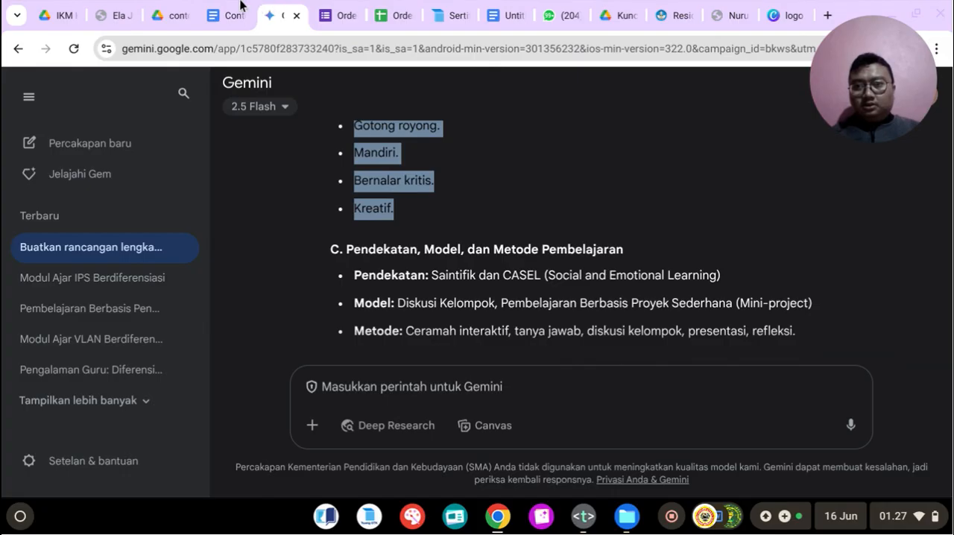
pyautogui.click(209, 6)
pyautogui.press('BackSpace')
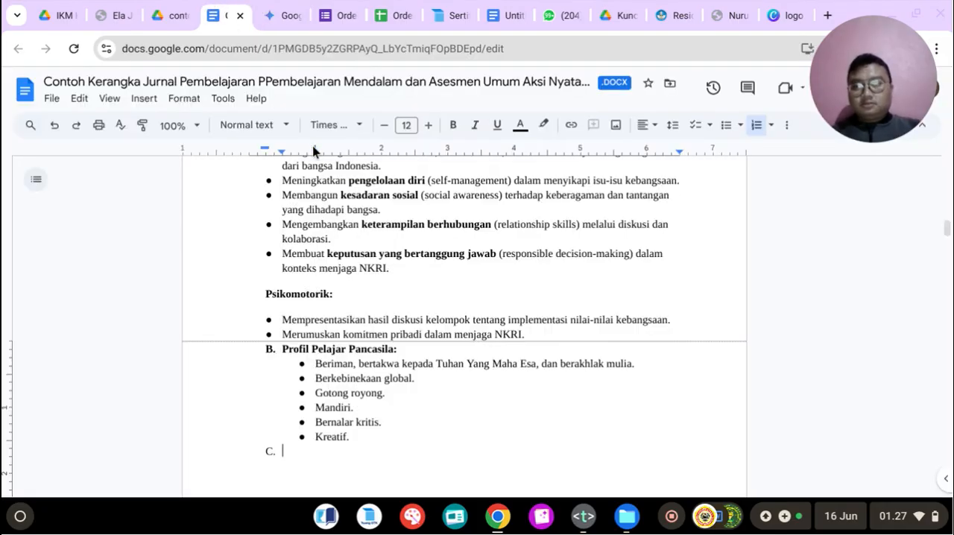
pyautogui.click(291, 10)
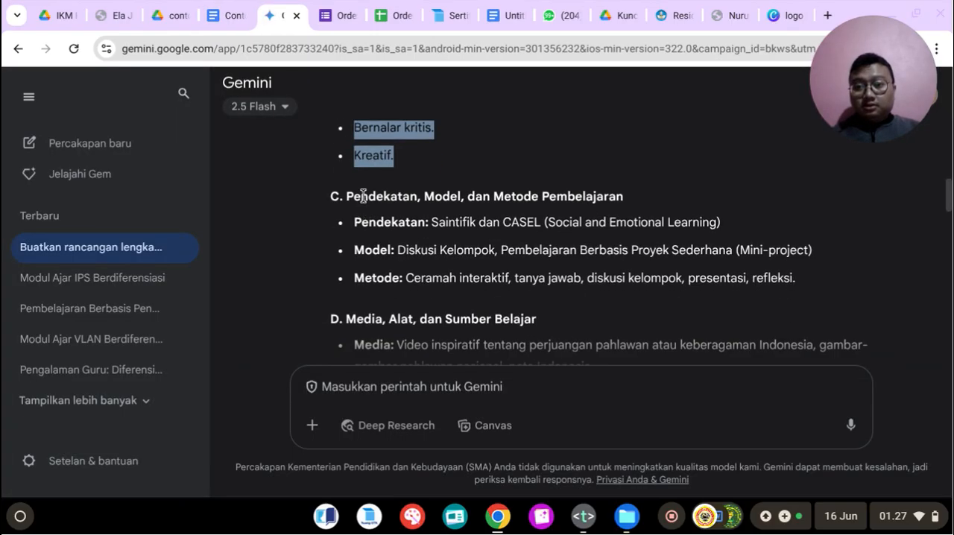
pyautogui.moveTo(348, 196); pyautogui.dragTo(624, 196)
pyautogui.rightClick(600, 199)
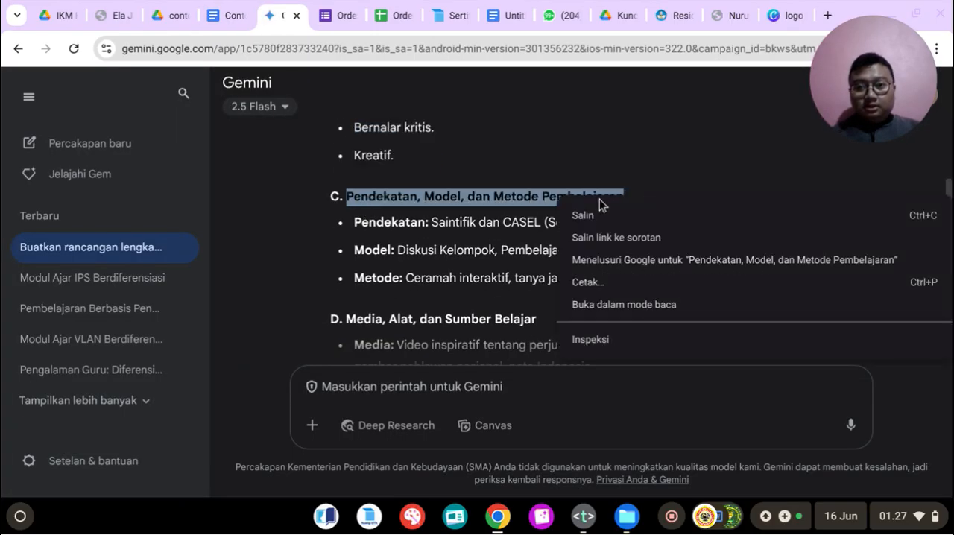
pyautogui.click(596, 215)
pyautogui.click(231, 15)
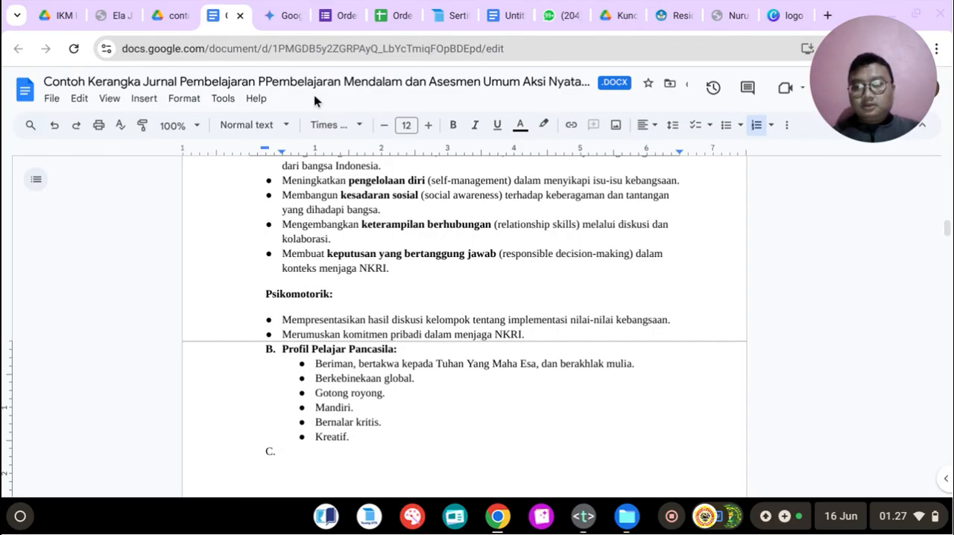
pyautogui.hotkey('ctrl', 'v')
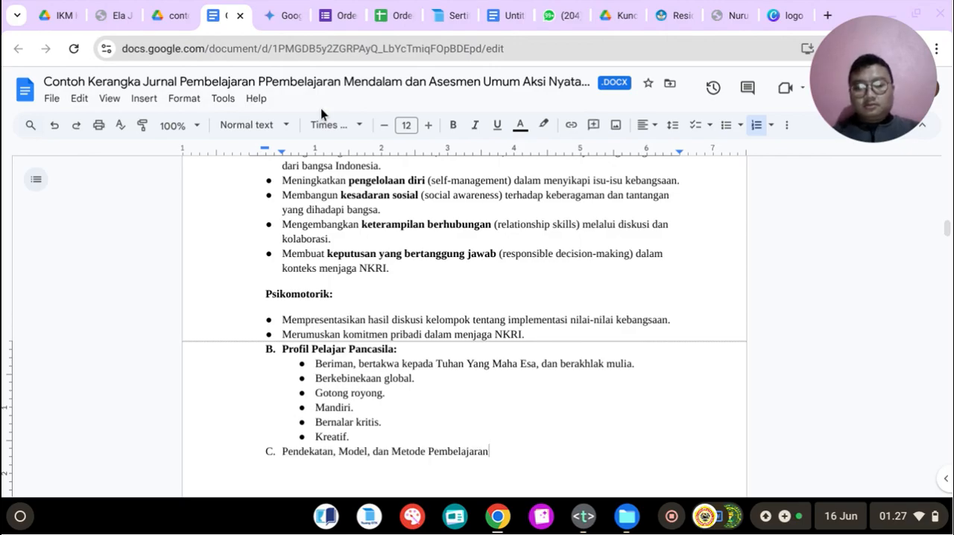
pyautogui.write(':')
pyautogui.press('Return')
pyautogui.press('BackSpace')
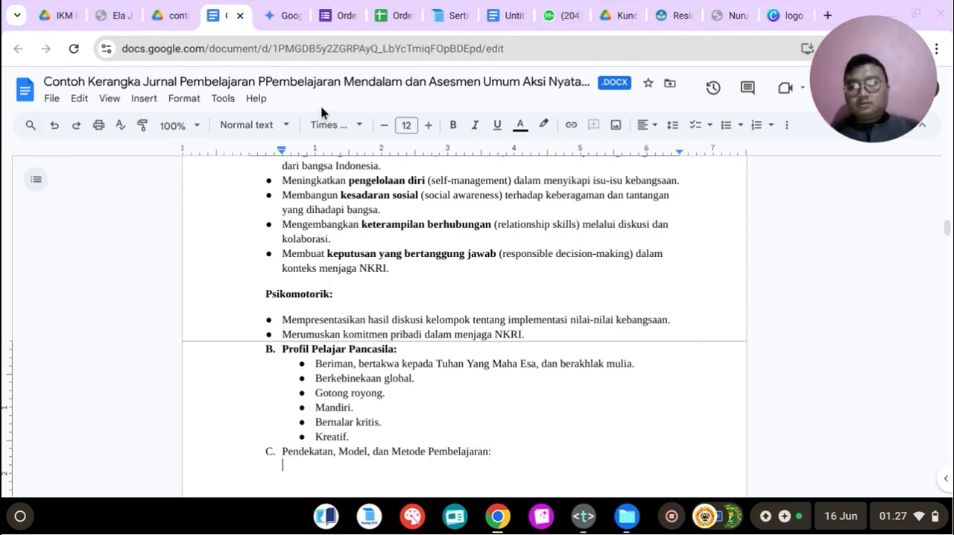
# Step: Copy the Pendekatan, Model and Metode items from Gemini into a bulleted list under heading C, and remove the empty last bullet
pyautogui.click(303, 6)
pyautogui.click(215, 8)
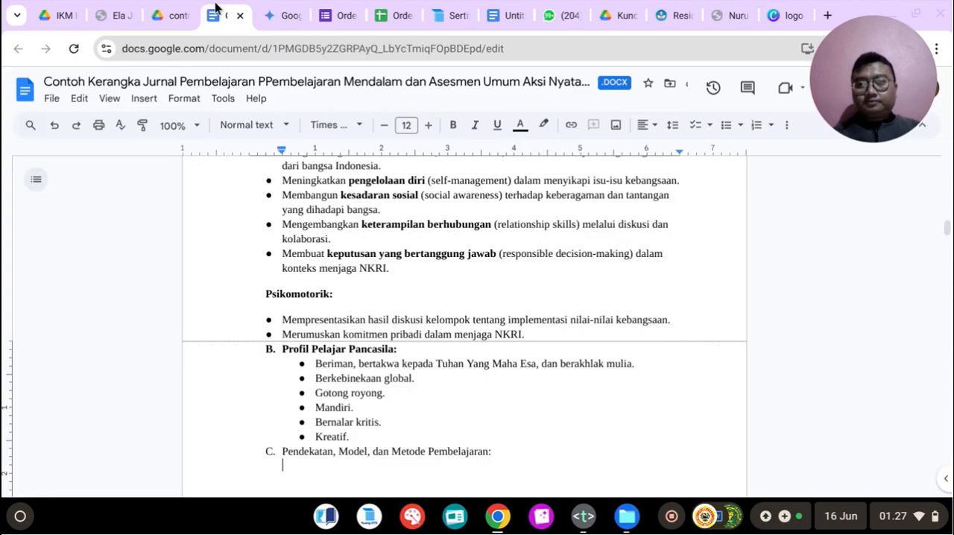
pyautogui.click(726, 124)
pyautogui.click(296, 15)
pyautogui.scroll(-1, 448, 186)
pyautogui.moveTo(354, 206); pyautogui.dragTo(845, 273)
pyautogui.rightClick(547, 263)
pyautogui.click(555, 268)
pyautogui.click(217, 15)
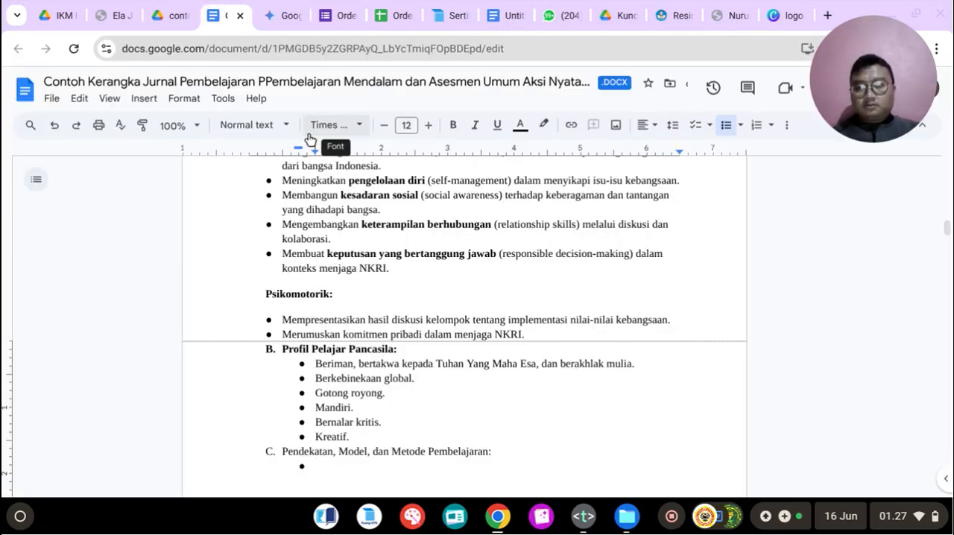
pyautogui.hotkey('ctrl', 'v')
pyautogui.press('BackSpace')
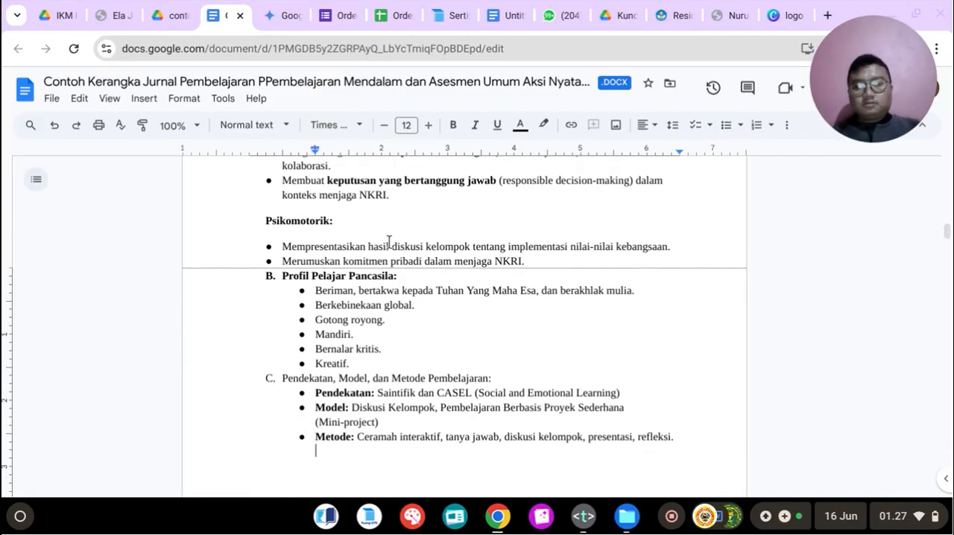
# Step: Start the lettered item "D." on the empty line below the Metode bullet
pyautogui.click(346, 16)
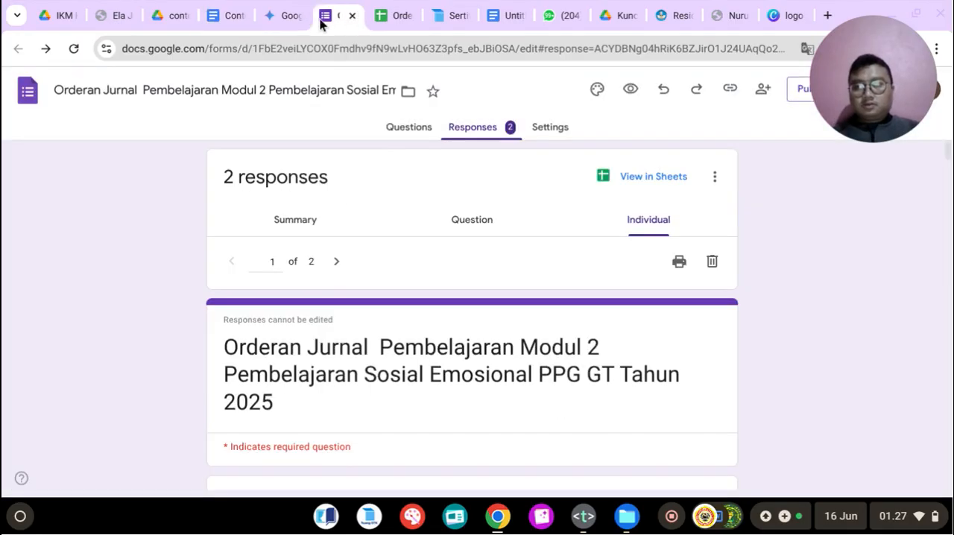
pyautogui.click(272, 9)
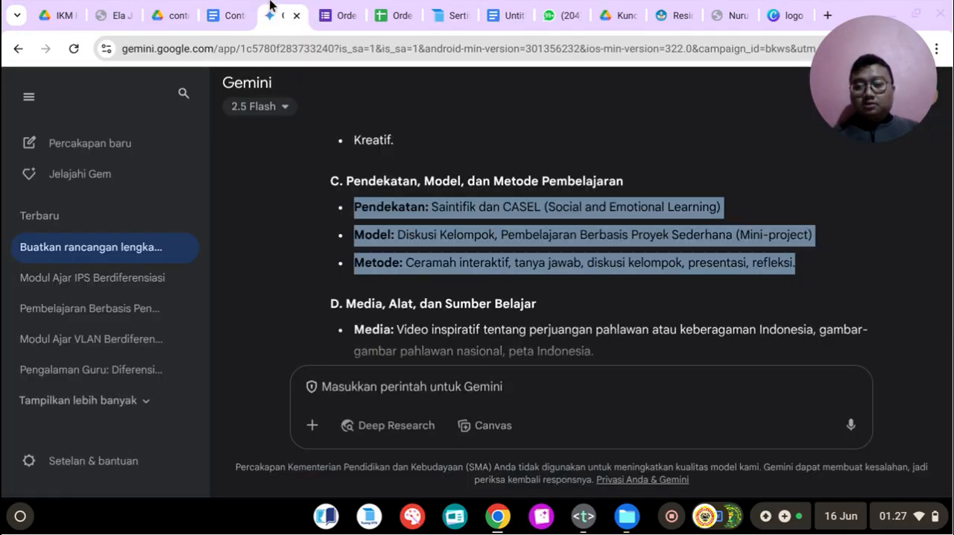
pyautogui.click(216, 7)
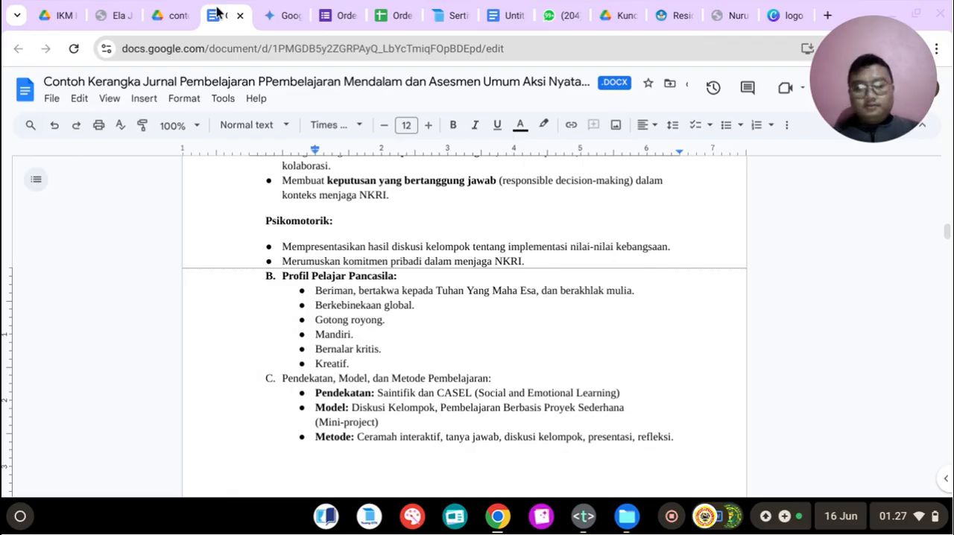
pyautogui.press('BackSpace')
pyautogui.write('D.')
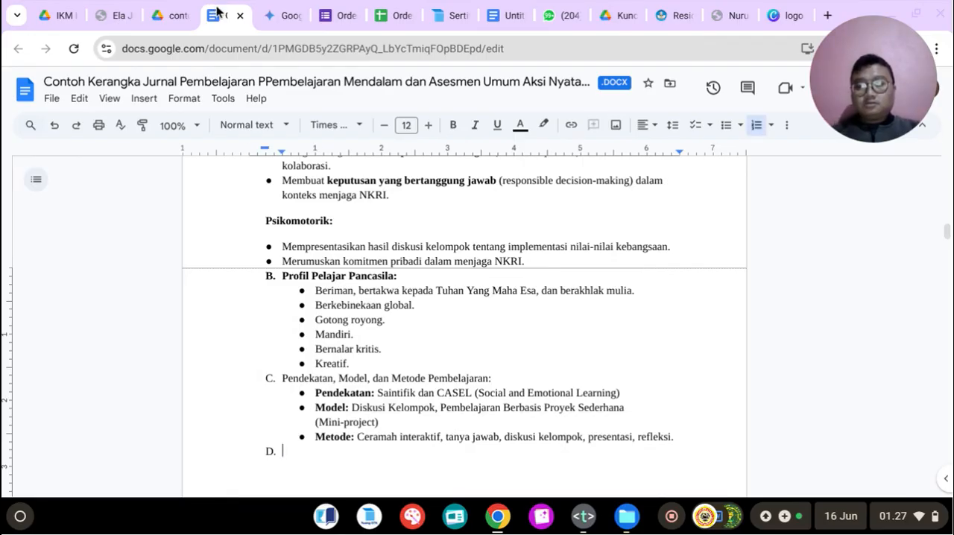
# Step: Copy the title "Media, Alat, dan Sumber Belajar" from Gemini into heading D, add a colon, and begin an unnumbered line under it
pyautogui.click(304, 10)
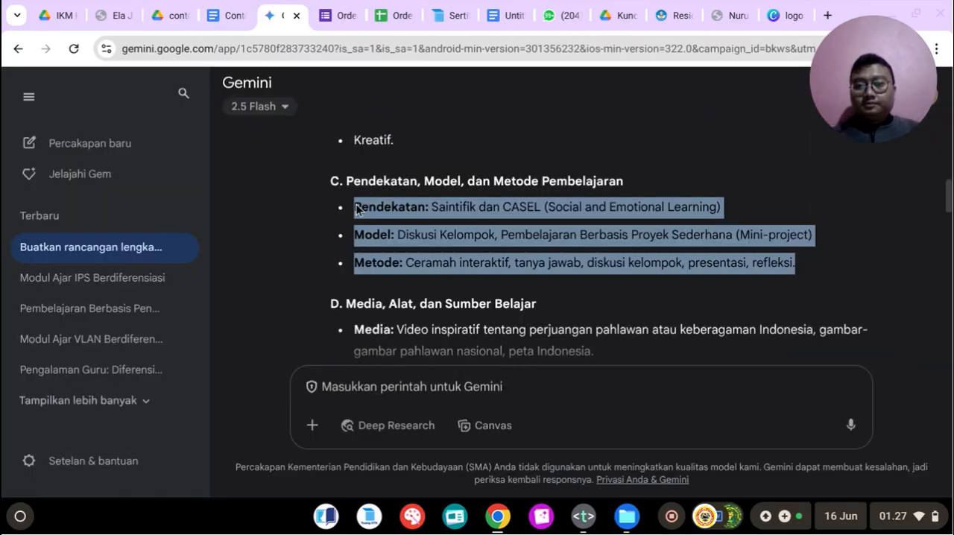
pyautogui.scroll(-2, 381, 232)
pyautogui.scroll(-1, 373, 233)
pyautogui.moveTo(347, 229); pyautogui.dragTo(542, 226)
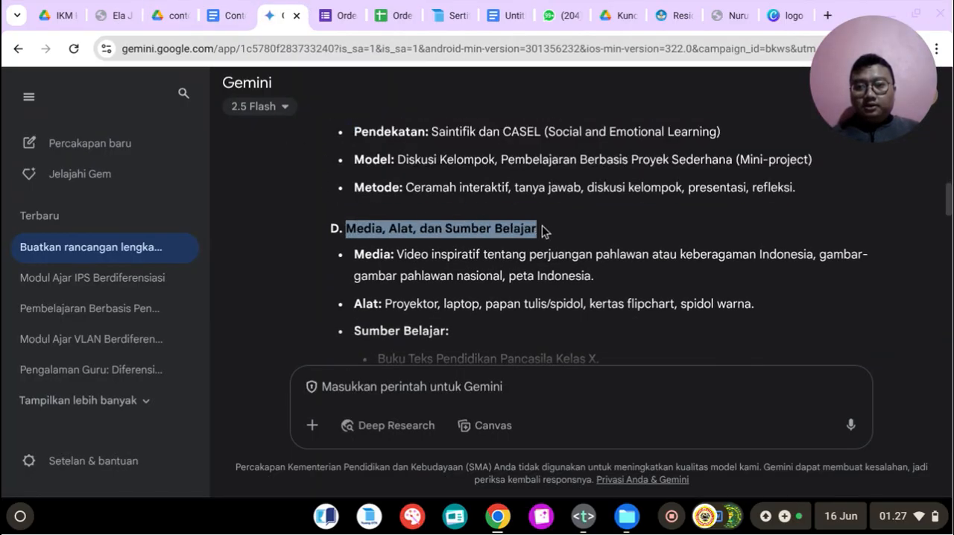
pyautogui.rightClick(539, 228)
pyautogui.click(549, 247)
pyautogui.click(224, 15)
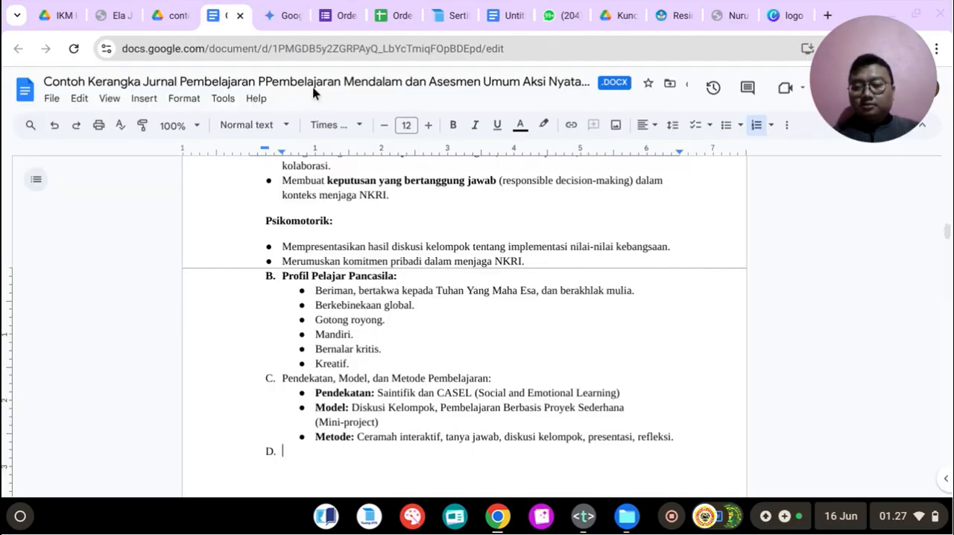
pyautogui.hotkey('ctrl', 'v')
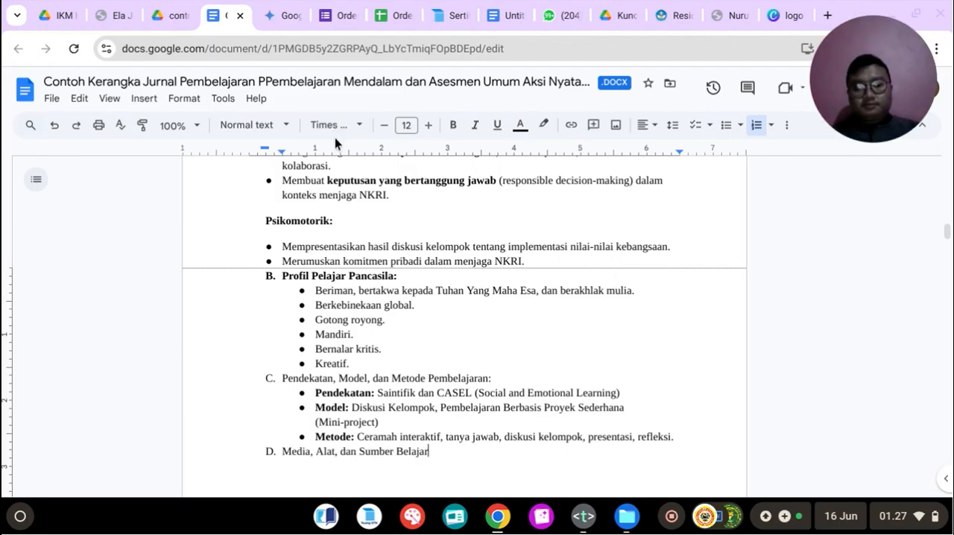
pyautogui.write(':')
pyautogui.press('Return')
pyautogui.press('BackSpace')
pyautogui.press('BackSpace')
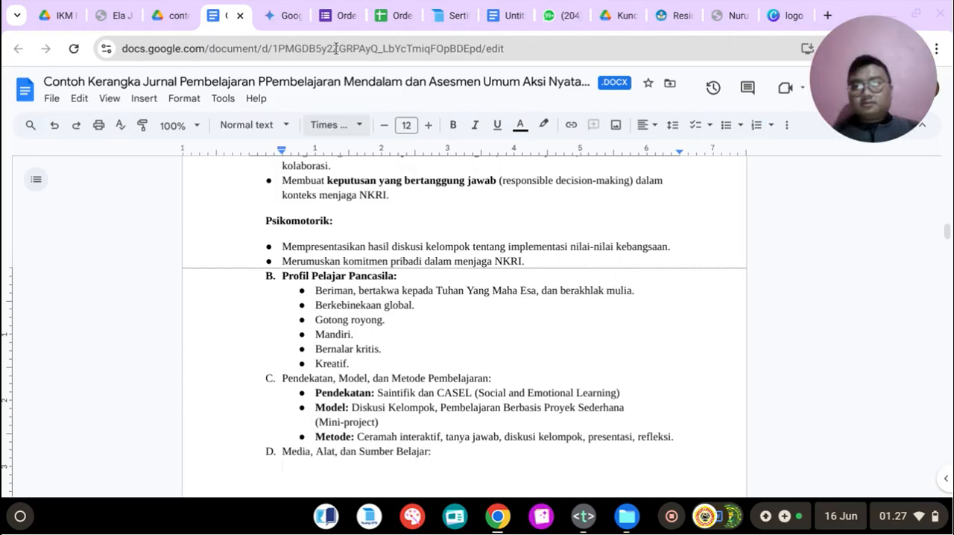
# Step: Copy the Media, Alat and Sumber Belajar items, including the source sub-items, from Gemini into a bulleted list under heading D
pyautogui.click(278, 9)
pyautogui.scroll(-1, 342, 258)
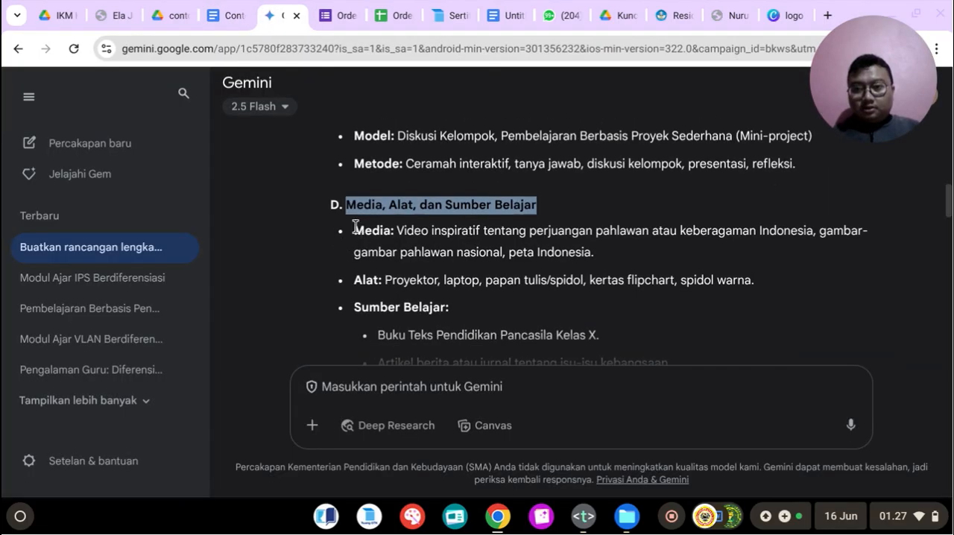
pyautogui.click(225, 15)
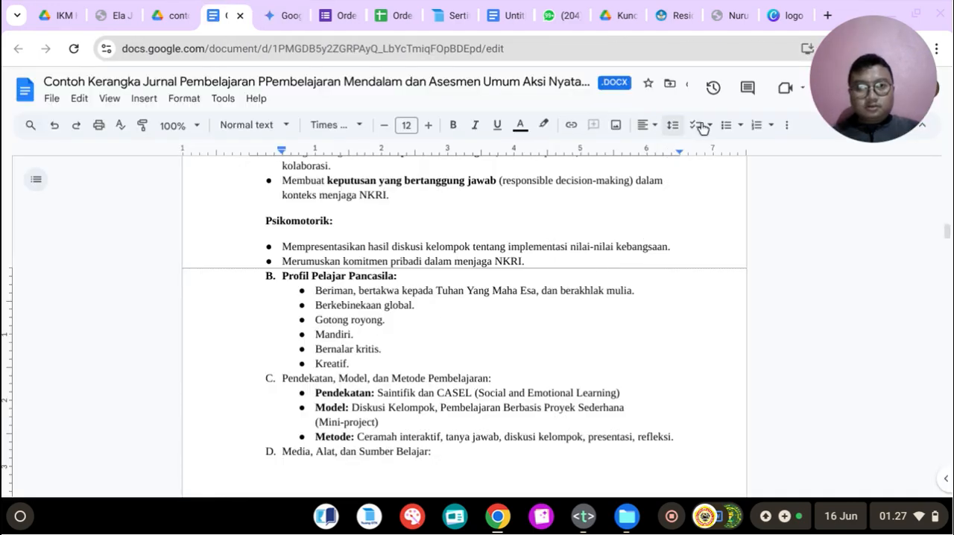
pyautogui.click(726, 124)
pyautogui.click(297, 6)
pyautogui.scroll(-1, 363, 218)
pyautogui.moveTo(355, 206); pyautogui.dragTo(769, 303)
pyautogui.rightClick(551, 260)
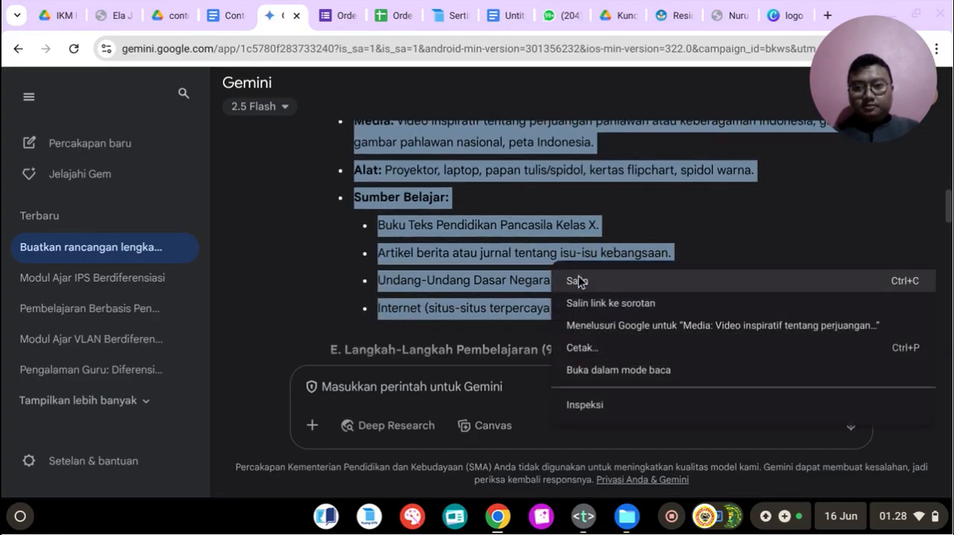
pyautogui.click(575, 279)
pyautogui.click(251, 6)
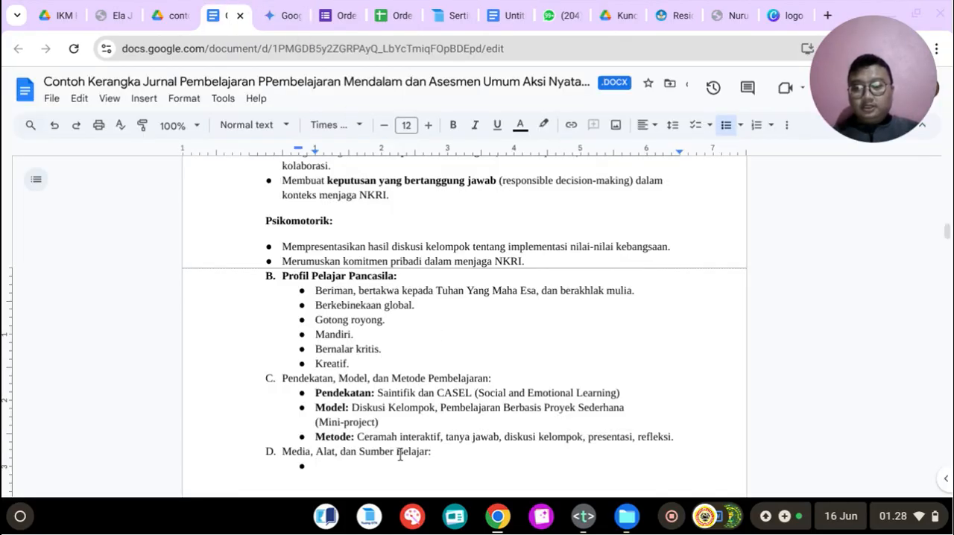
pyautogui.scroll(-1, 401, 458)
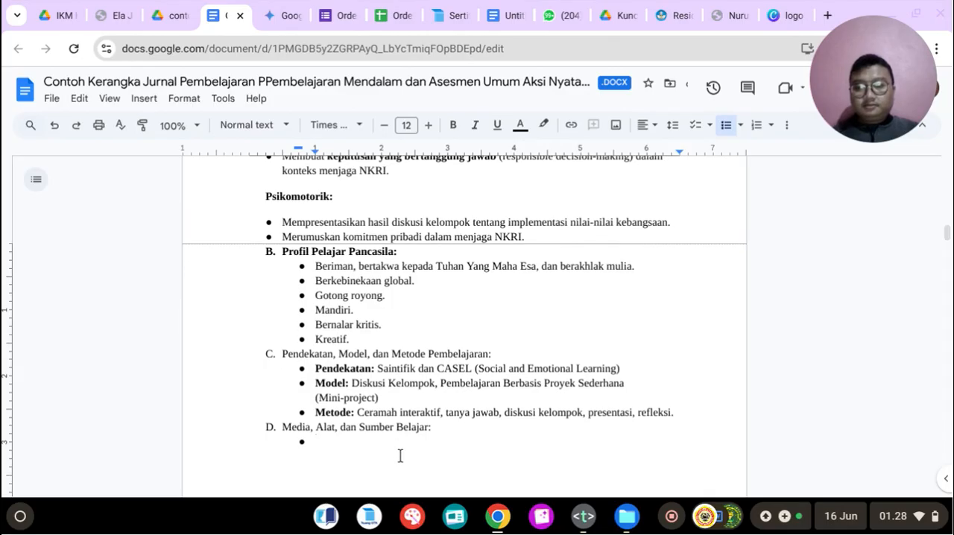
pyautogui.hotkey('ctrl', 'v')
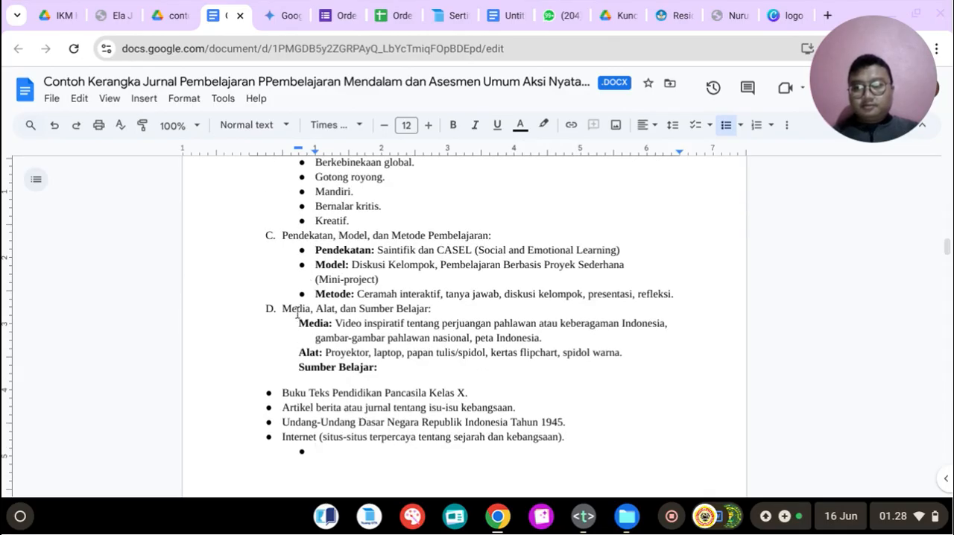
# Step: Reapply bullets to all pasted items under heading D and remove the empty bullets after the Internet item
pyautogui.moveTo(296, 322); pyautogui.dragTo(571, 449)
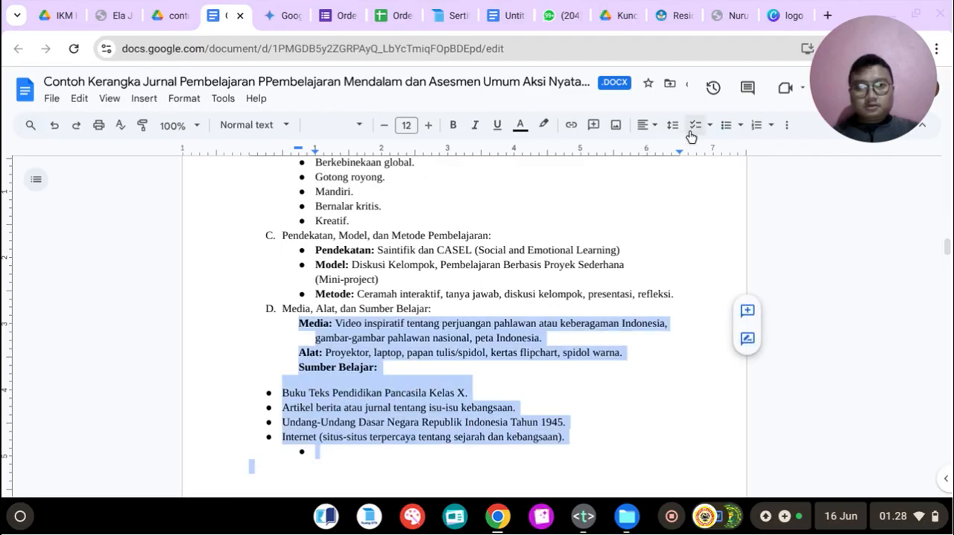
pyautogui.click(725, 125)
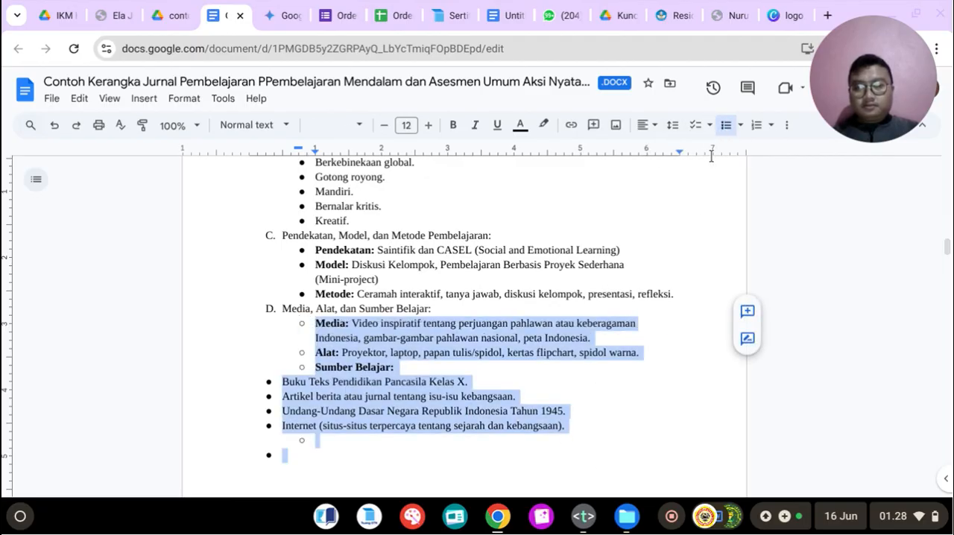
pyautogui.click(725, 131)
pyautogui.click(725, 131)
pyautogui.click(450, 470)
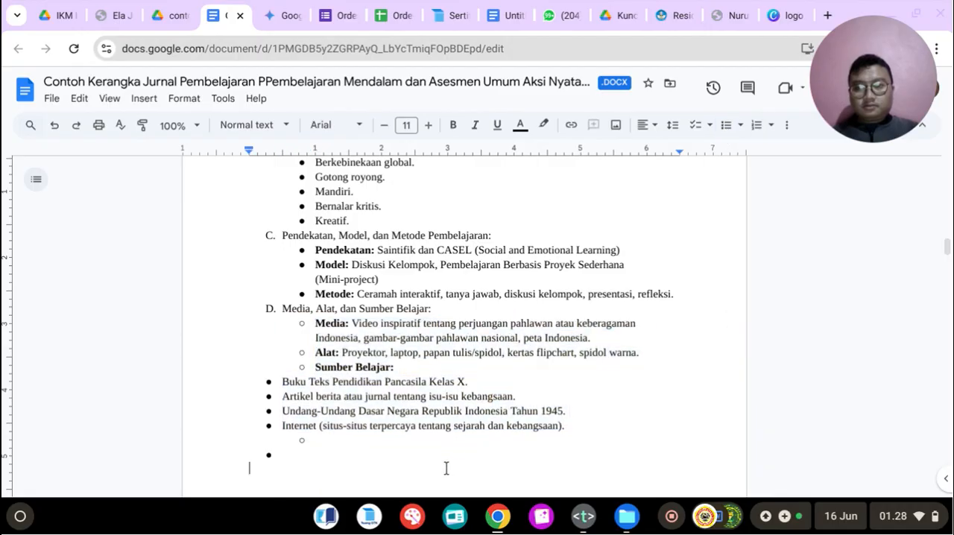
pyautogui.click(307, 448)
pyautogui.press('BackSpace')
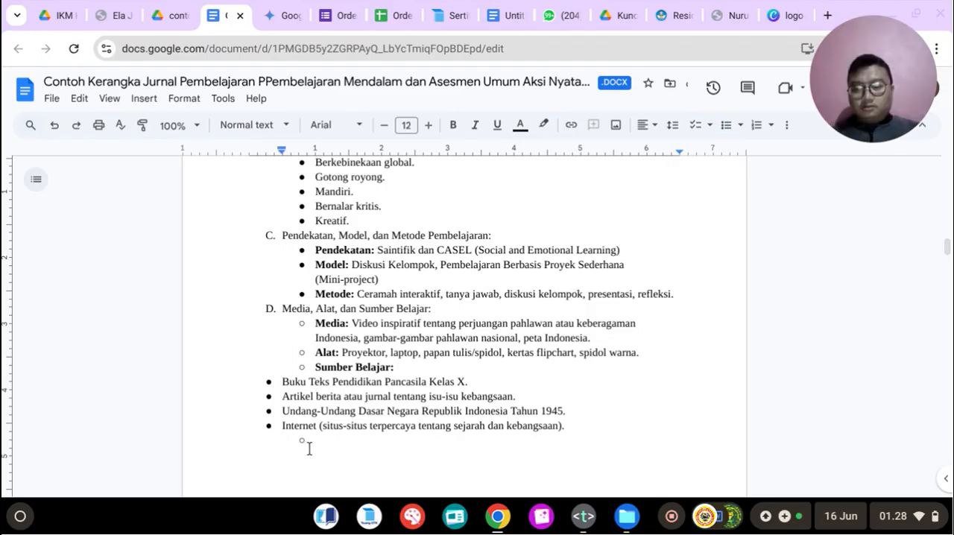
pyautogui.click(317, 437)
pyautogui.press('BackSpace')
pyautogui.press('BackSpace')
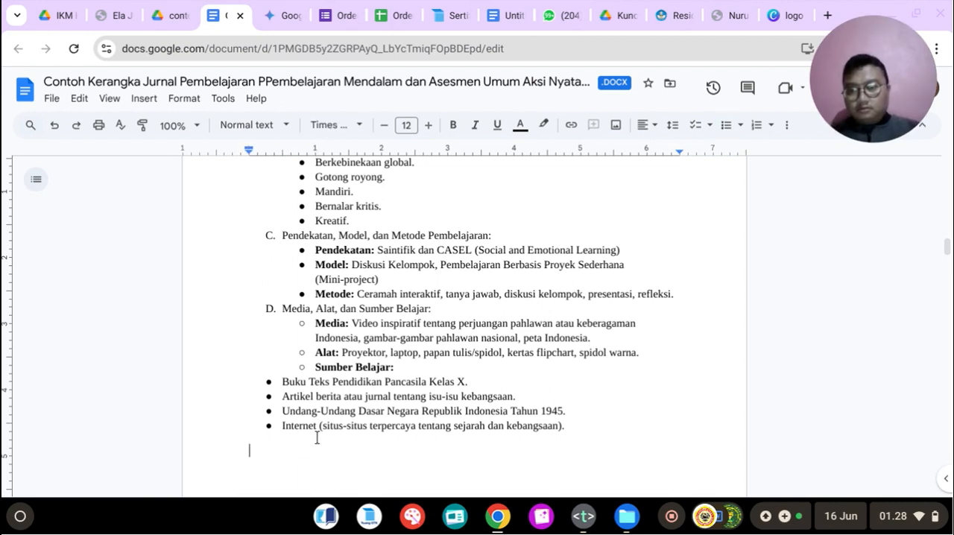
# Step: Try to strip the bullets and indentation from the Media, Alat and Sumber Belajar lines under heading D
pyautogui.click(313, 323)
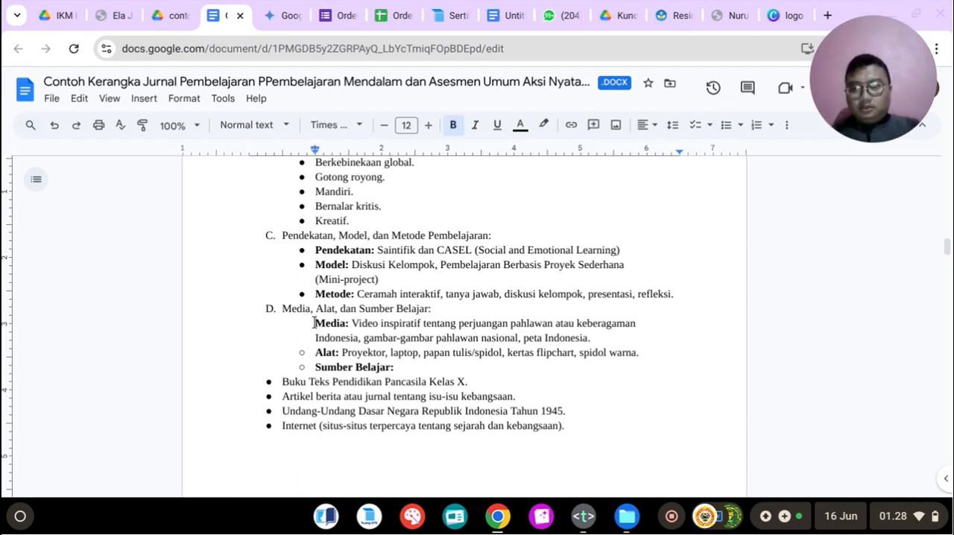
pyautogui.press('BackSpace')
pyautogui.press('BackSpace')
pyautogui.click(316, 347)
pyautogui.press('BackSpace')
pyautogui.press('BackSpace')
pyautogui.click(315, 367)
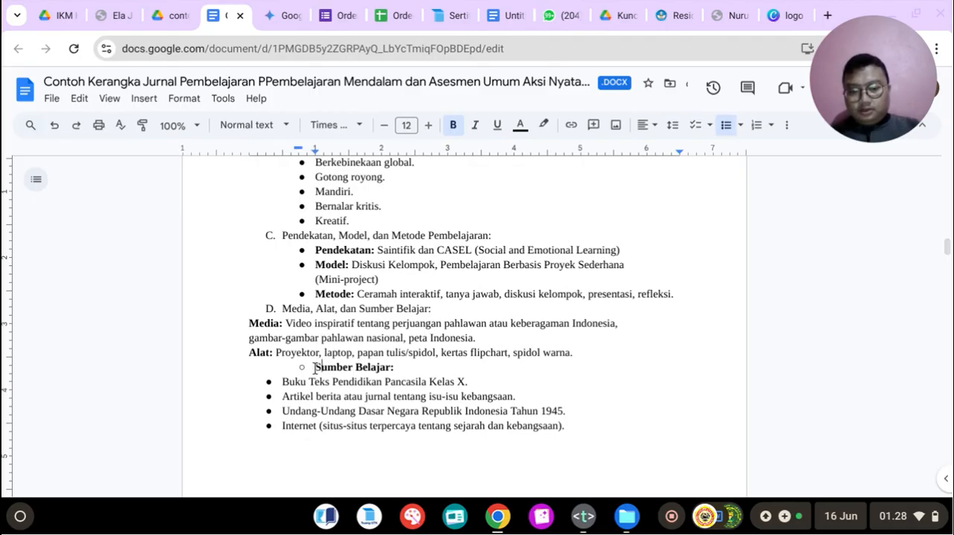
pyautogui.press('BackSpace')
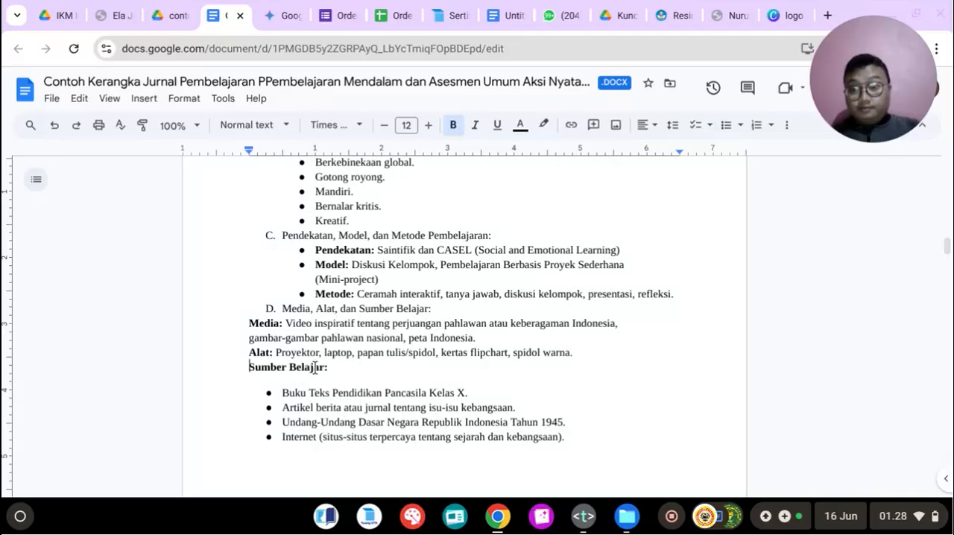
# Step: Try to strip the bullets from the Buku Teks and Artikel berita source items
pyautogui.click(284, 393)
pyautogui.press('BackSpace')
pyautogui.press('BackSpace')
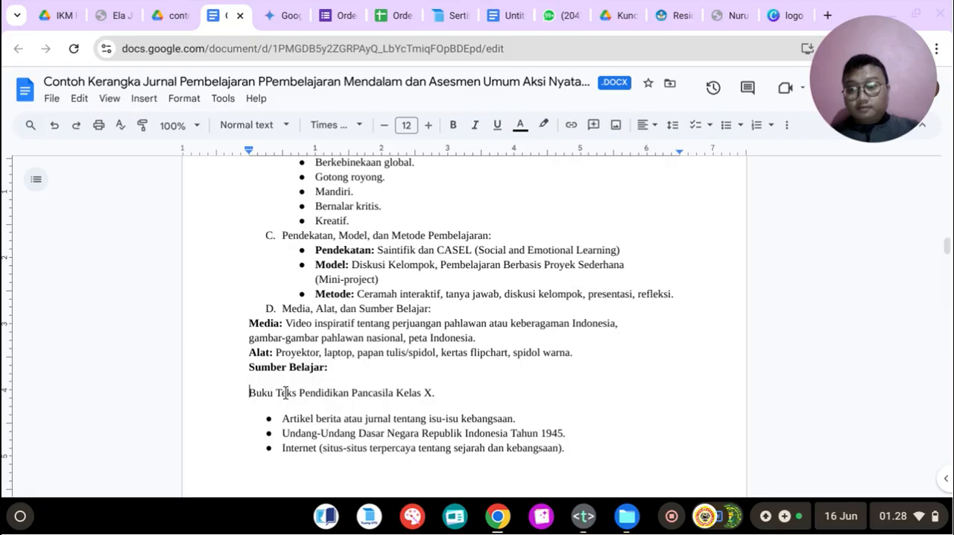
pyautogui.click(281, 419)
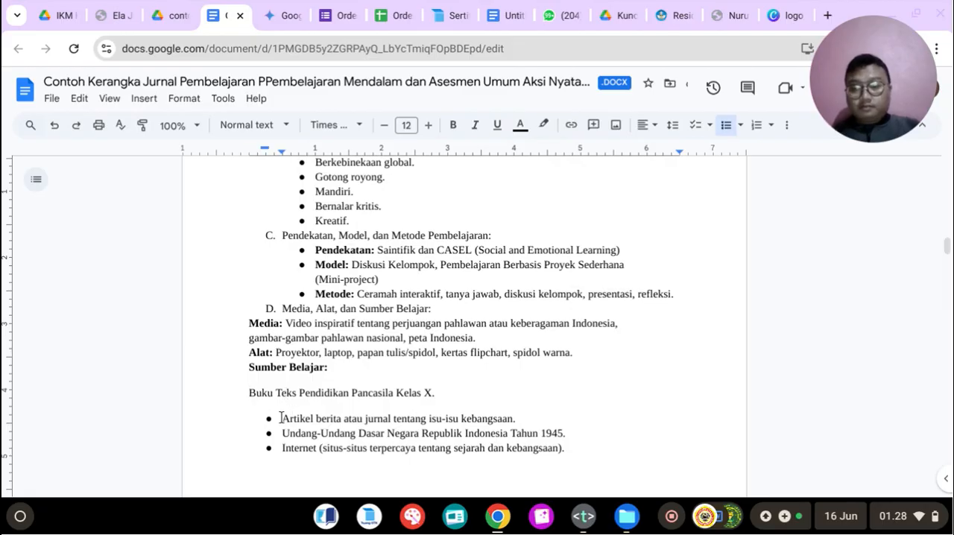
pyautogui.press('BackSpace')
pyautogui.press('BackSpace')
pyautogui.press('BackSpace')
# Step: Undo the bullet and indentation removals in the list under heading D
pyautogui.hotkey('ctrl', 'z')
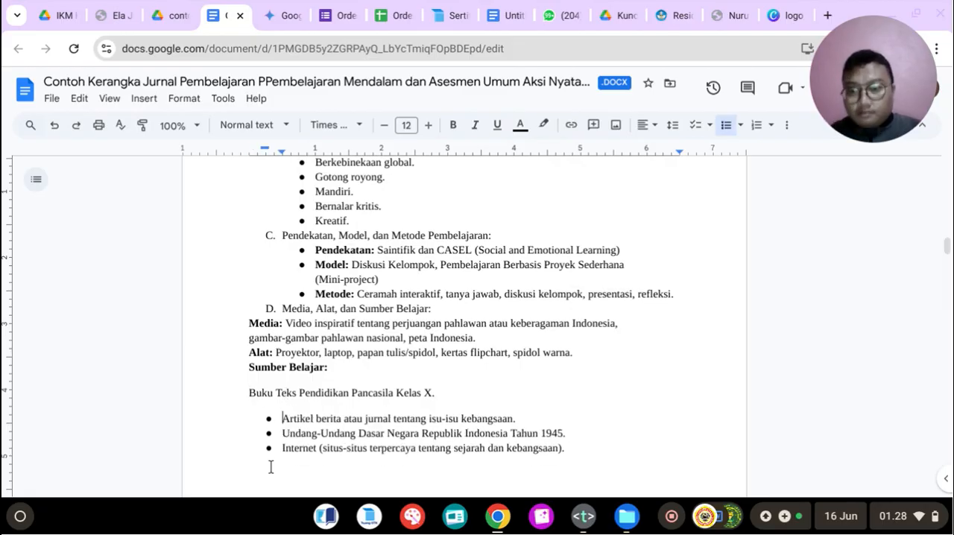
pyautogui.press('BackSpace')
pyautogui.hotkey('ctrl', 'z')
pyautogui.hotkey('ctrl', 'z')
pyautogui.hotkey('ctrl', 'z')
pyautogui.hotkey('ctrl', 'z')
pyautogui.hotkey('ctrl', 'z')
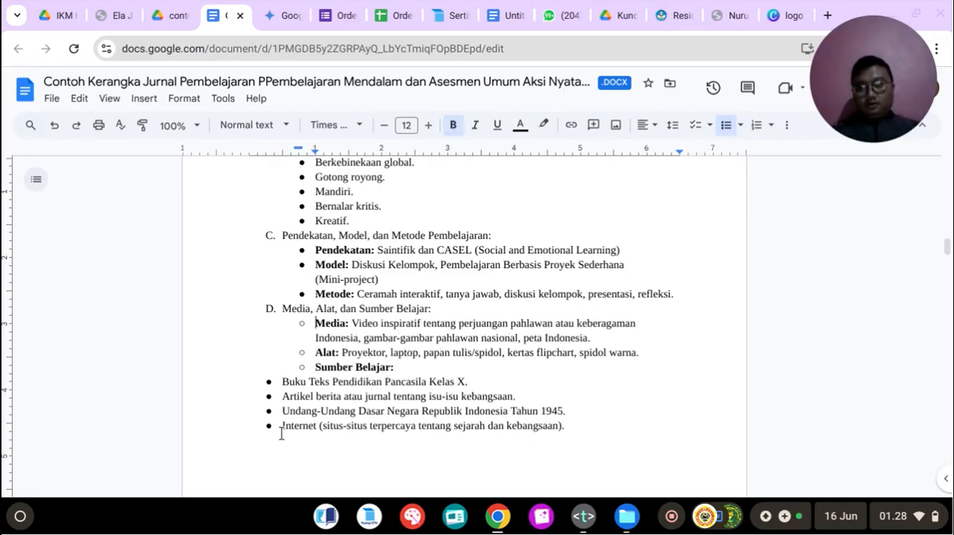
# Step: Add the lettered heading "E. Langkah-Langkah Pembelajaran (90 Menit):" below the Internet item, copying its title from Gemini, and begin an unnumbered line under it
pyautogui.click(275, 454)
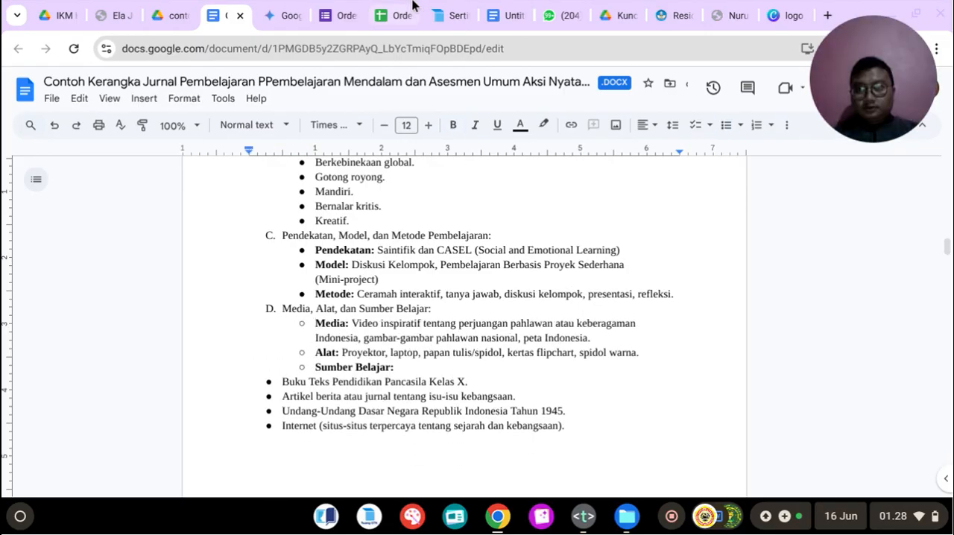
pyautogui.click(281, 15)
pyautogui.scroll(-2, 376, 197)
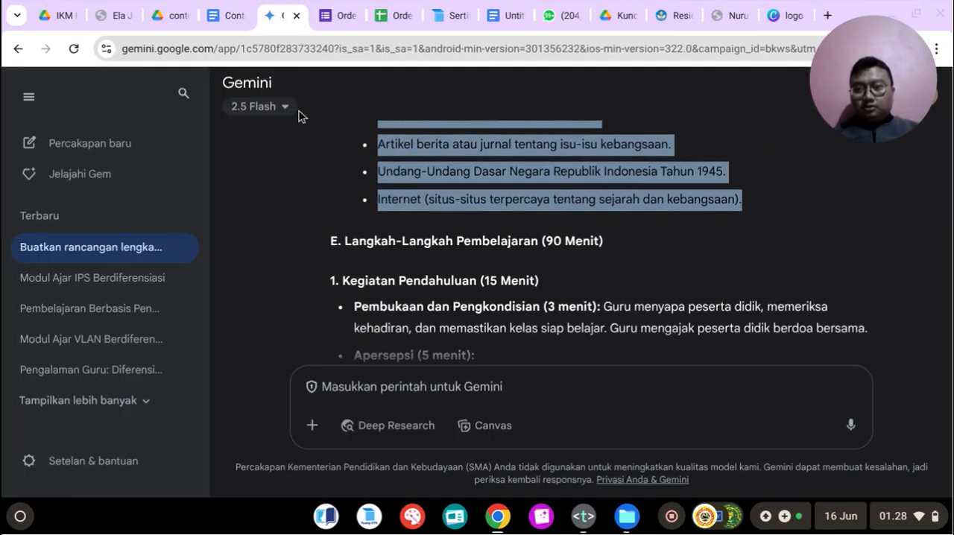
pyautogui.moveTo(342, 237); pyautogui.dragTo(620, 248)
pyautogui.rightClick(534, 246)
pyautogui.click(535, 250)
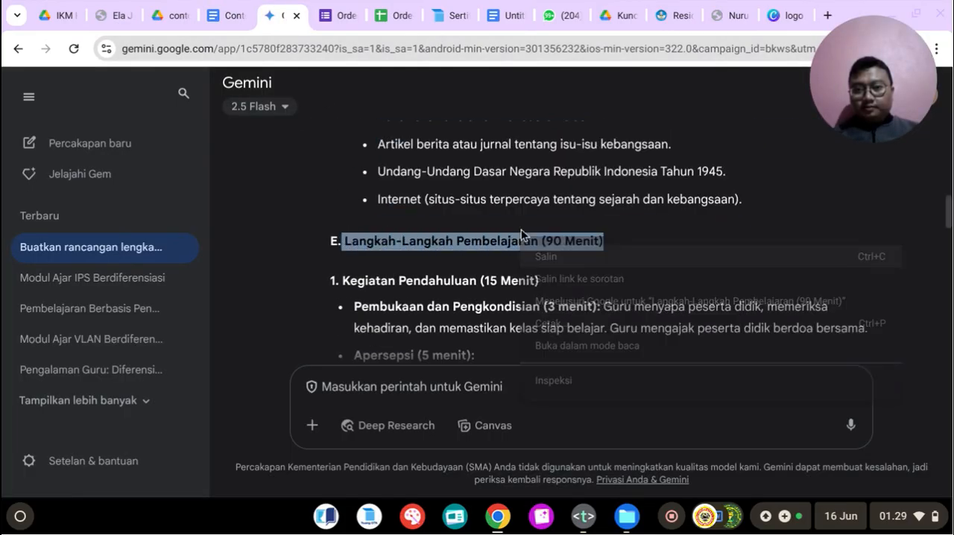
pyautogui.click(235, 6)
pyautogui.write('E.')
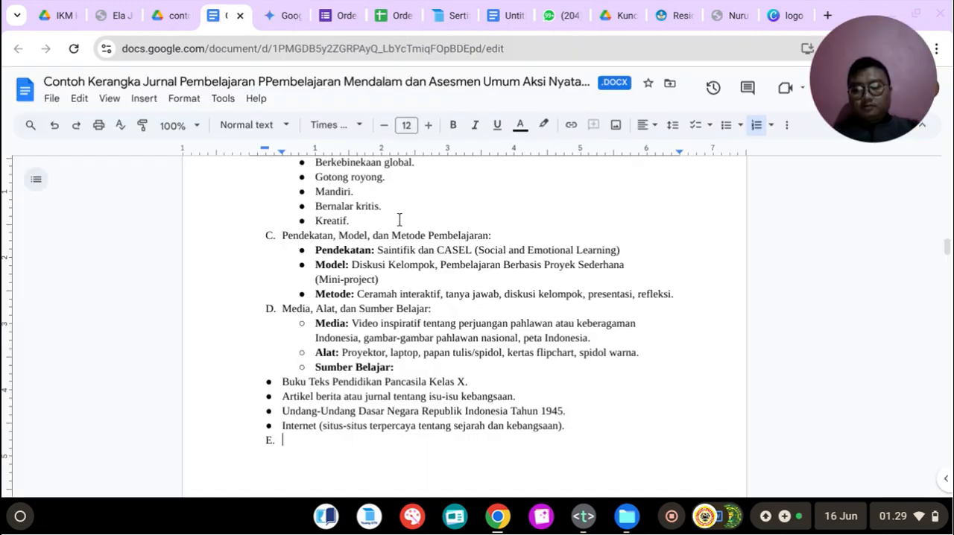
pyautogui.hotkey('ctrl', 'v')
pyautogui.press('Return')
pyautogui.press('BackSpace')
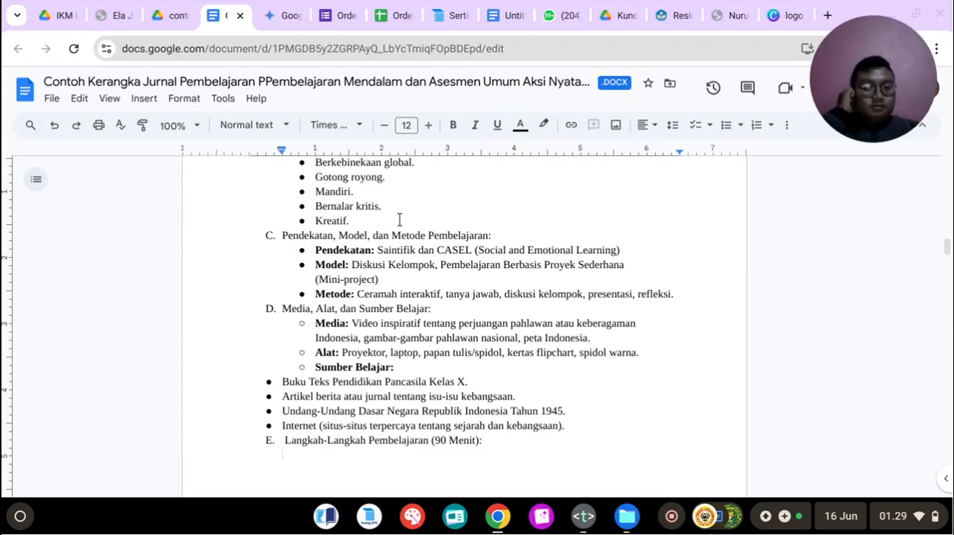
# Step: Make the heading "A. Tujuan Pembelajaran:" bold
pyautogui.scroll(15, 400, 220)
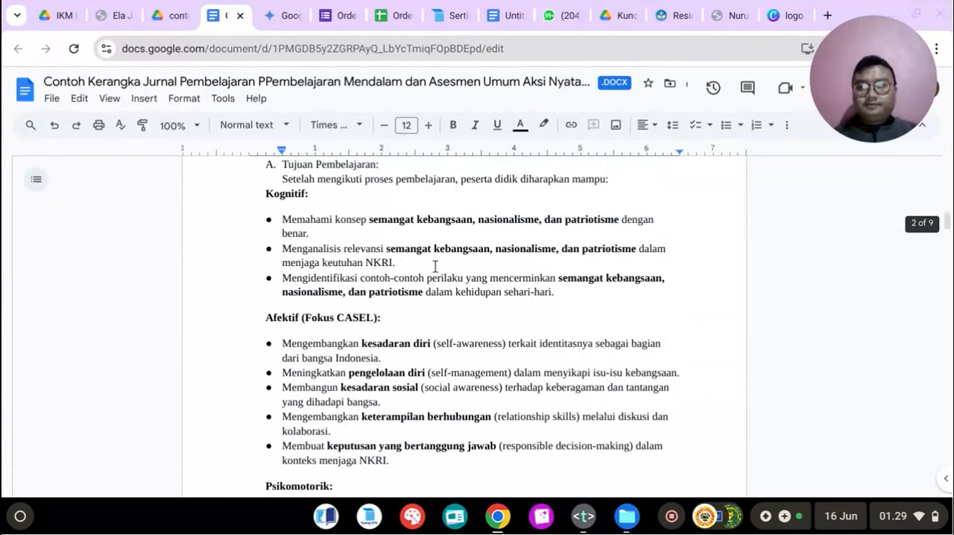
pyautogui.moveTo(280, 327); pyautogui.dragTo(430, 330)
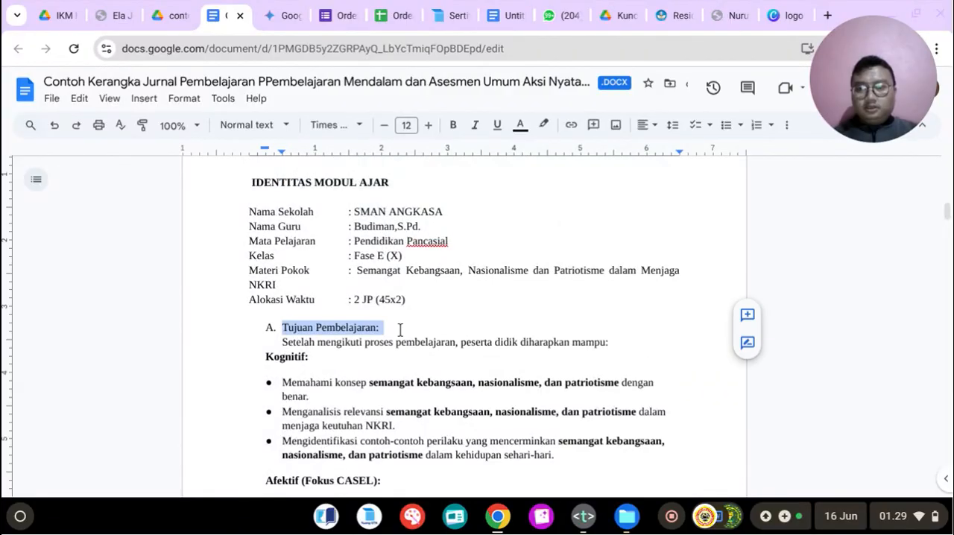
pyautogui.click(451, 128)
pyautogui.scroll(-3, 329, 347)
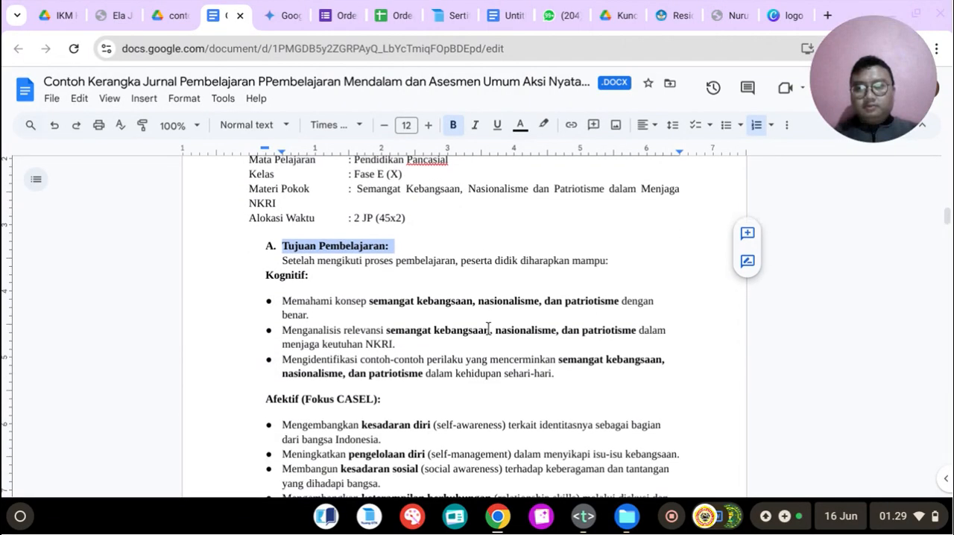
# Step: Insert an empty line without a bullet between the last Psikomotorik item and the heading "B. Profil Pelajar Pancasila:"
pyautogui.scroll(-5, 290, 359)
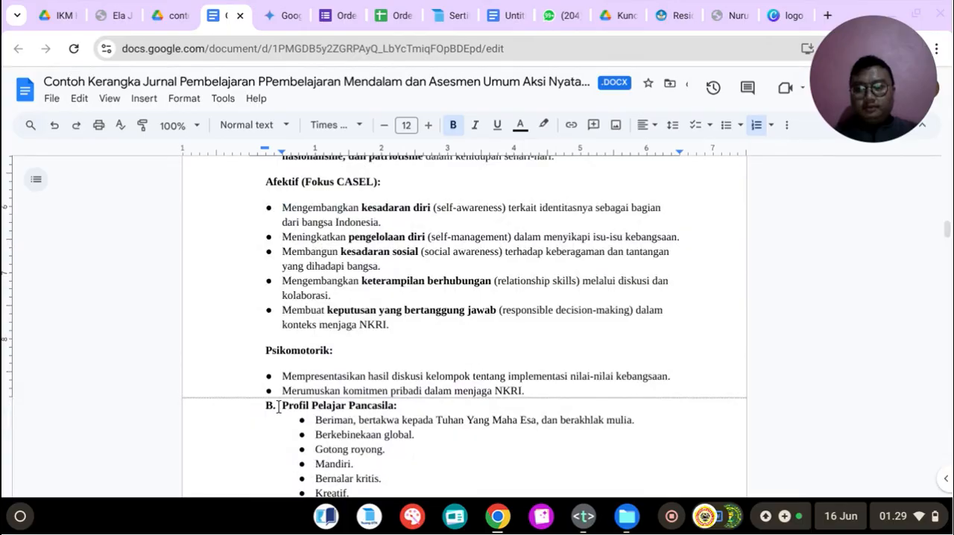
pyautogui.click(542, 394)
pyautogui.press('Return')
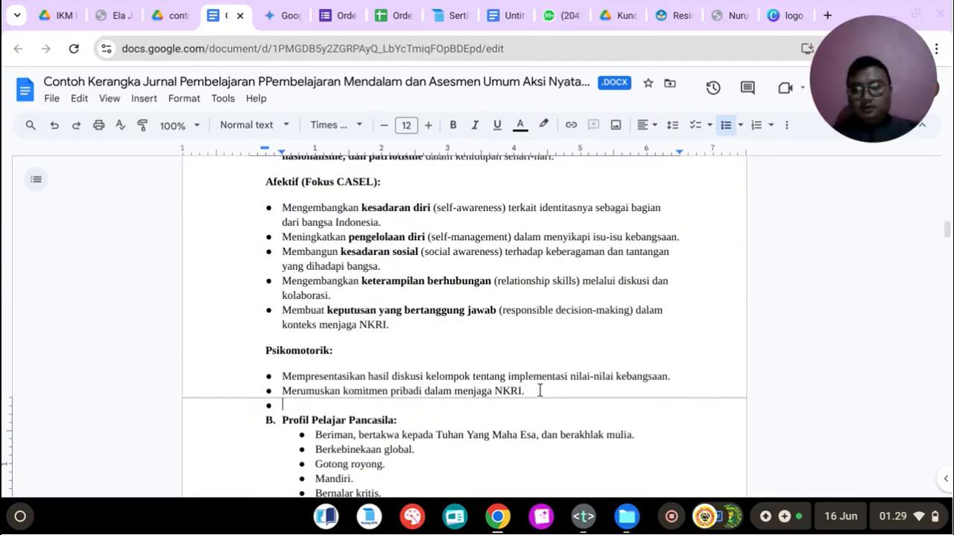
pyautogui.press('BackSpace')
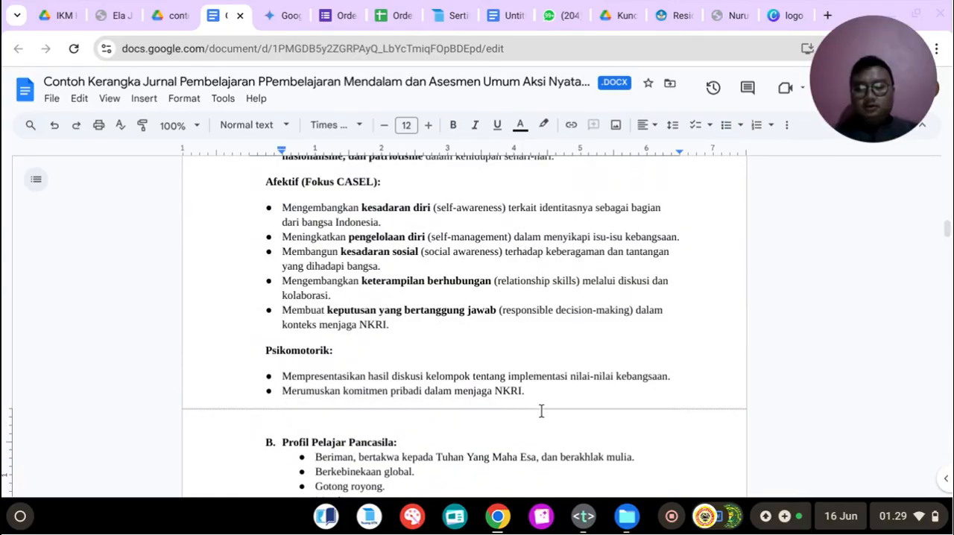
# Step: Make the headings "C. Pendekatan, Model, dan Metode Pembelajaran:", "D. Media, Alat, dan Sumber Belajar:" and "E. Langkah-Langkah Pembelajaran (90 Menit):" bold
pyautogui.scroll(-4, 542, 409)
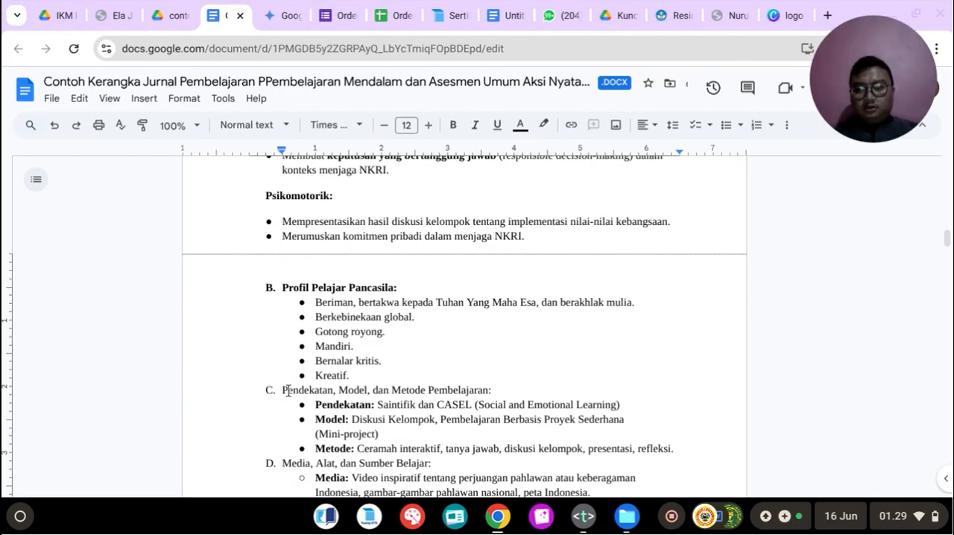
pyautogui.click(284, 391)
pyautogui.moveTo(404, 396); pyautogui.dragTo(548, 393)
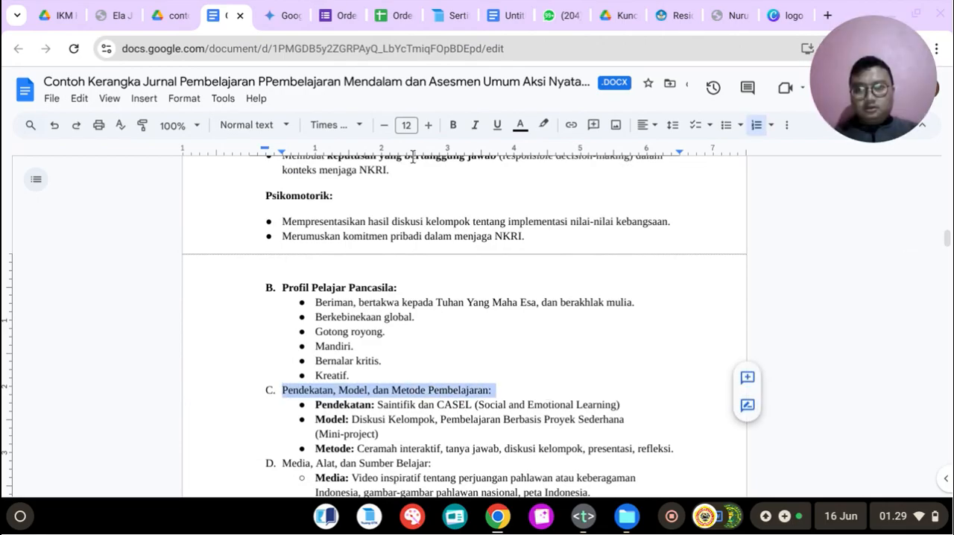
pyautogui.click(453, 124)
pyautogui.scroll(-2, 487, 367)
pyautogui.moveTo(282, 372); pyautogui.dragTo(470, 370)
pyautogui.click(453, 125)
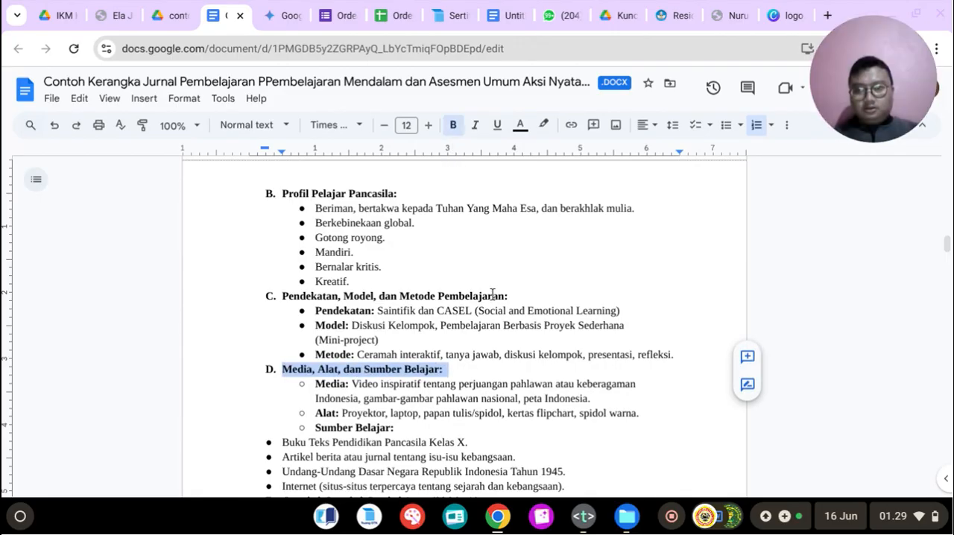
pyautogui.scroll(-3, 492, 294)
pyautogui.moveTo(283, 364); pyautogui.dragTo(511, 364)
pyautogui.click(453, 124)
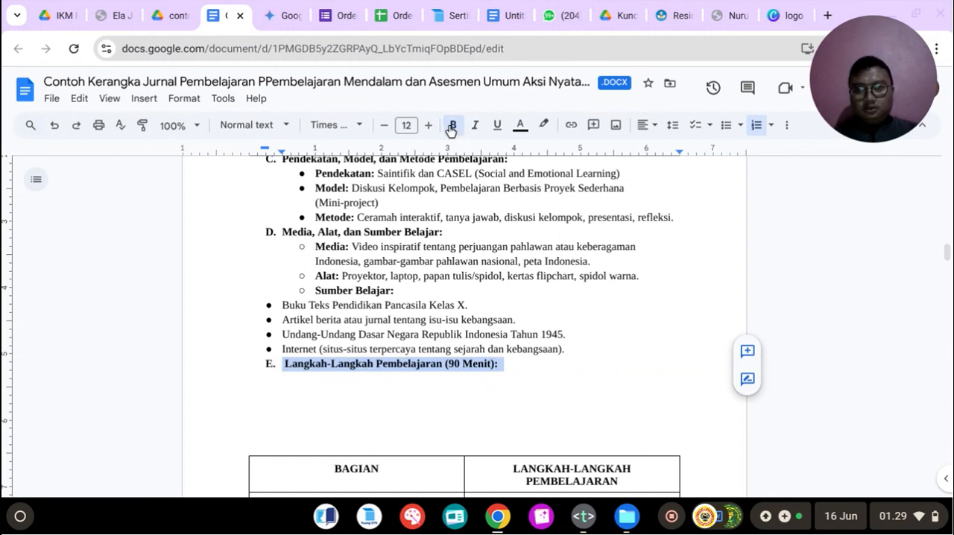
# Step: Delete the surplus blank lines between heading E and the BAGIAN table
pyautogui.click(356, 438)
pyautogui.press('BackSpace')
pyautogui.press('BackSpace')
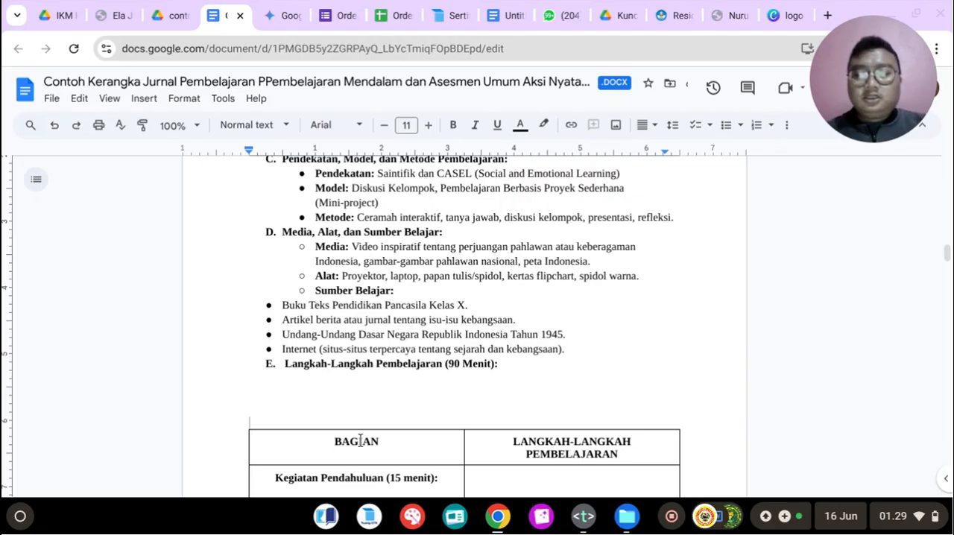
pyautogui.press('BackSpace')
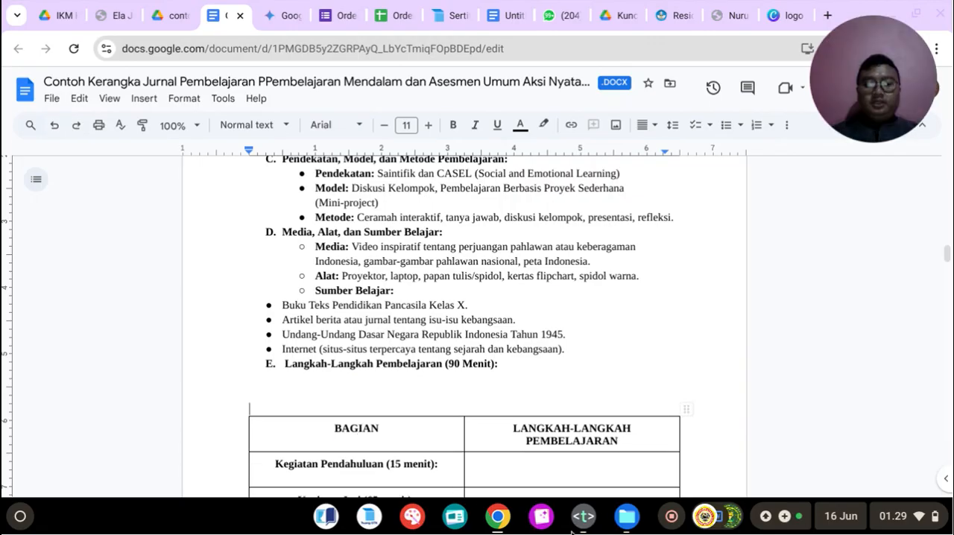
pyautogui.click(599, 527)
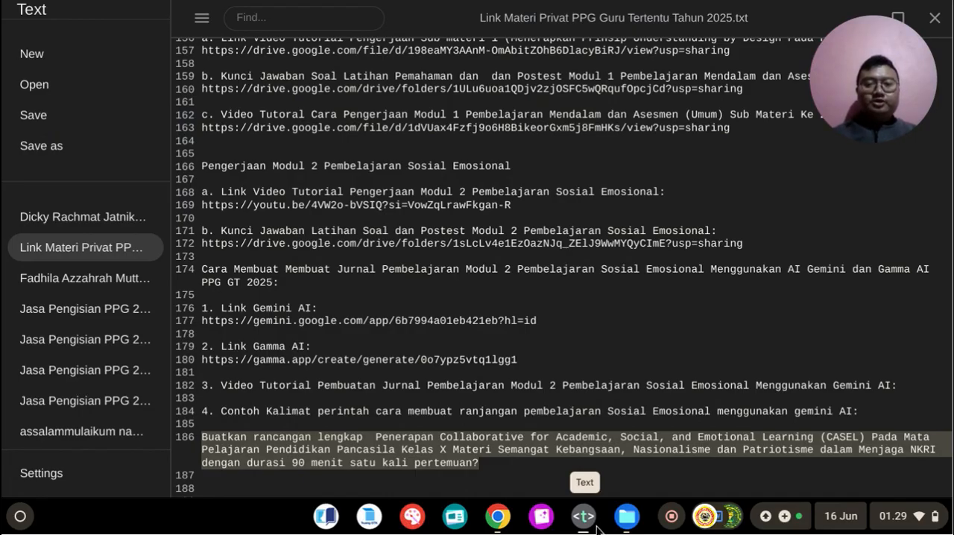
pyautogui.click(595, 530)
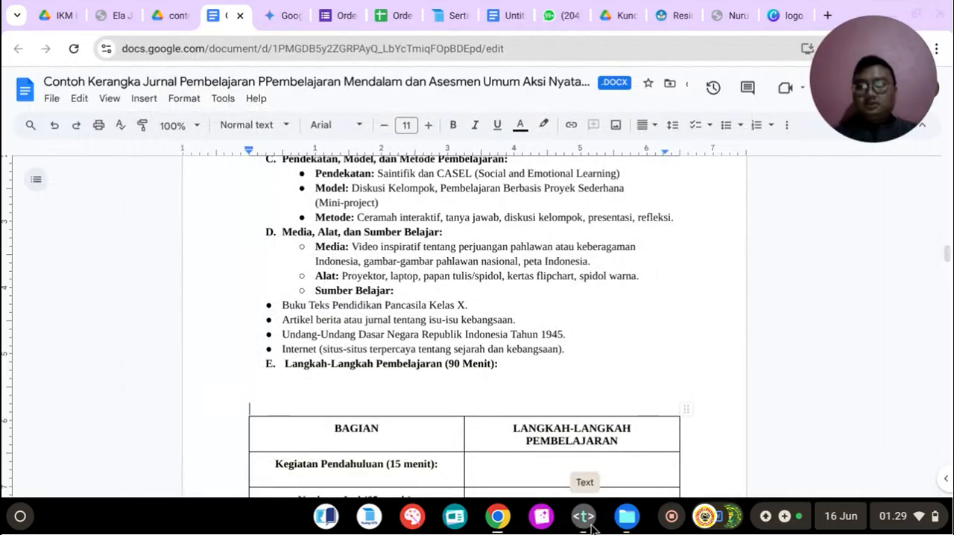
pyautogui.press('BackSpace')
pyautogui.press('BackSpace')
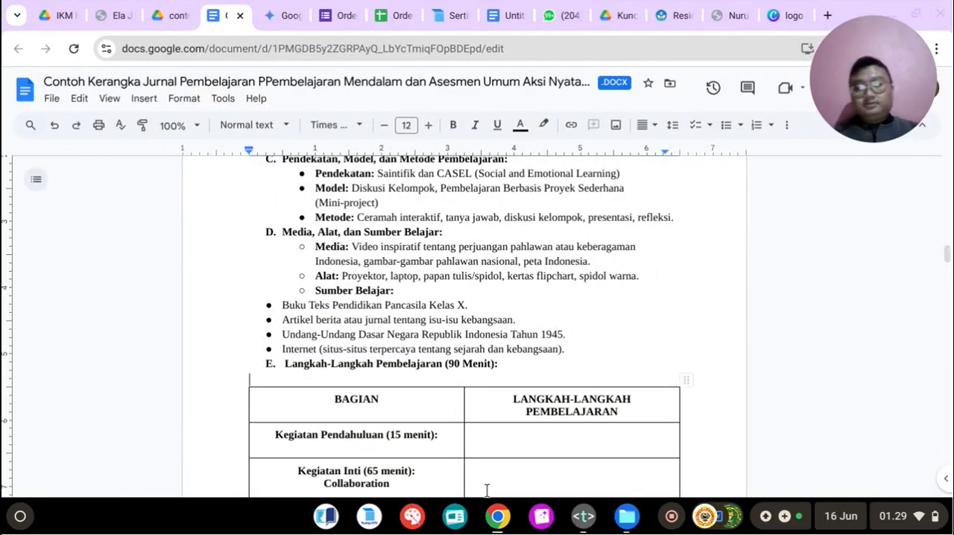
# Step: Copy the subheading "1. Kegiatan Pendahuluan (15 Menit)" from the Gemini plan and return to the journal's table
pyautogui.click(297, 25)
pyautogui.scroll(-2, 422, 209)
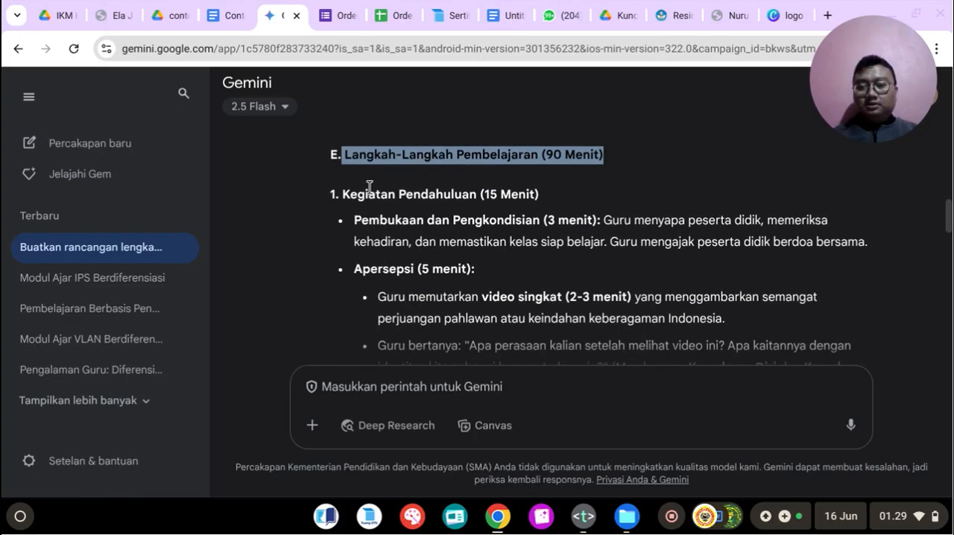
pyautogui.click(340, 192)
pyautogui.moveTo(333, 195); pyautogui.dragTo(543, 193)
pyautogui.click(360, 194)
pyautogui.moveTo(329, 194); pyautogui.dragTo(540, 194)
pyautogui.rightClick(460, 196)
pyautogui.click(483, 213)
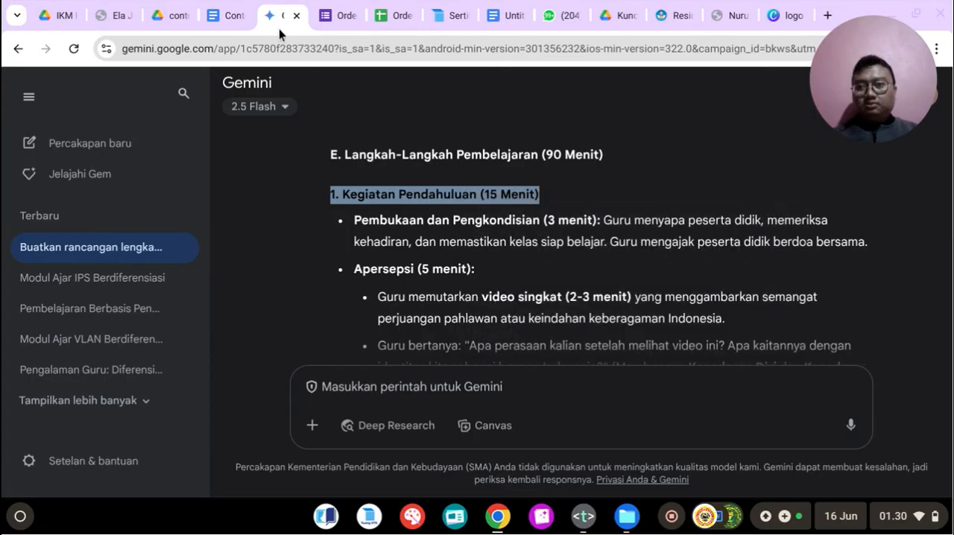
pyautogui.click(234, 10)
pyautogui.scroll(-1, 405, 325)
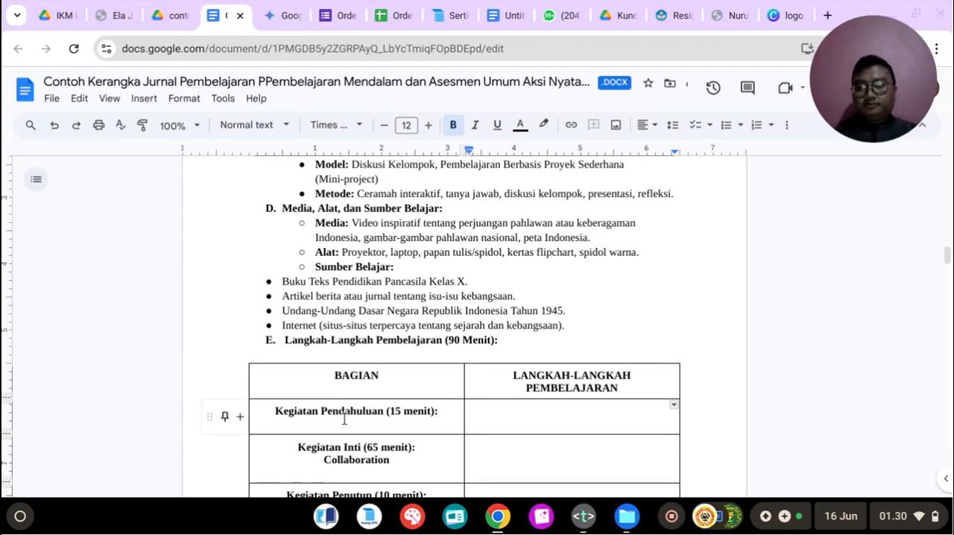
pyautogui.click(498, 415)
pyautogui.write('1')
pyautogui.press('BackSpace')
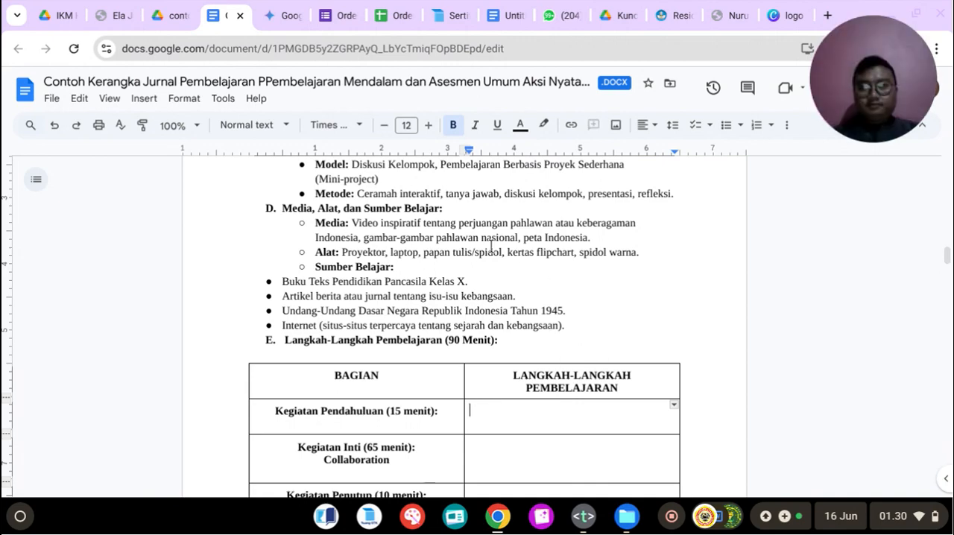
# Step: Justify the text of the lettered sections above the table, down through heading E
pyautogui.scroll(15, 475, 294)
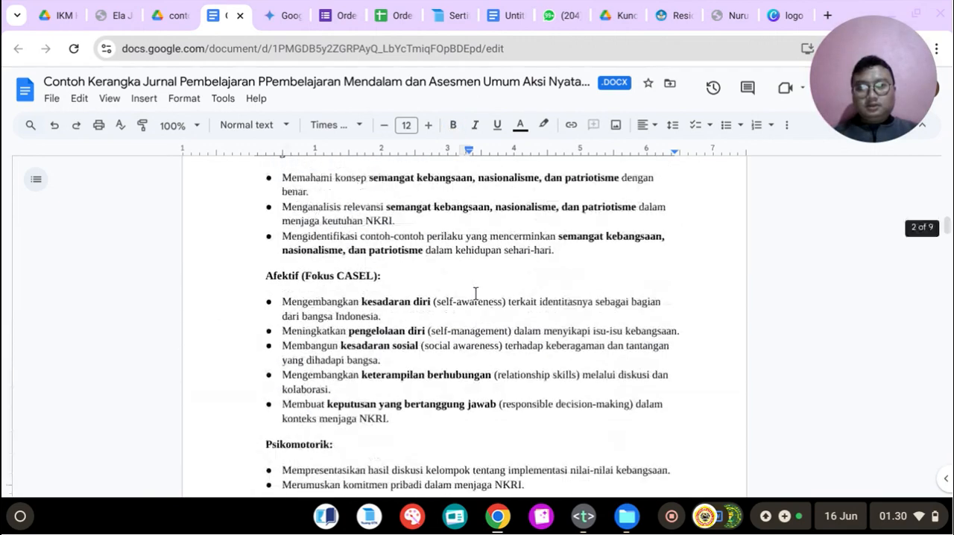
pyautogui.moveTo(286, 358); pyautogui.dragTo(618, 302)
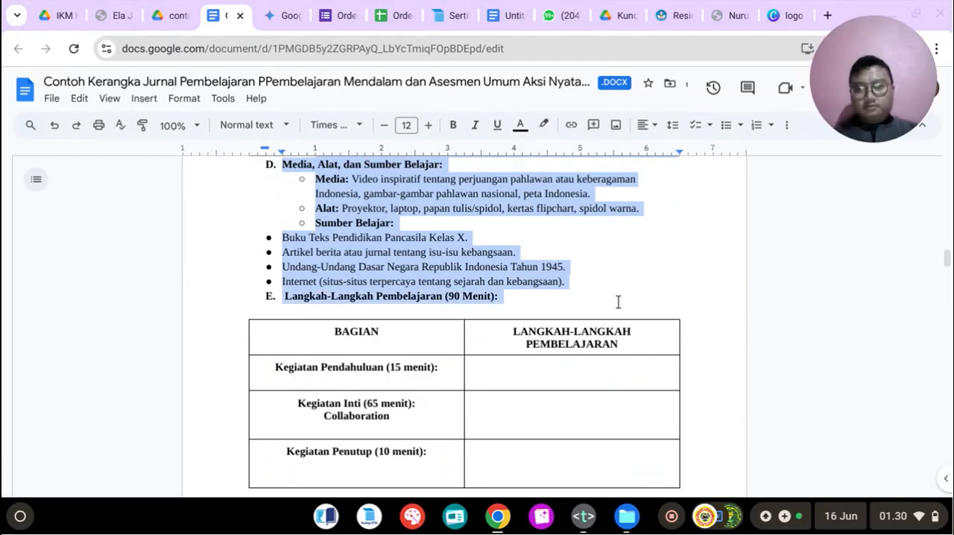
pyautogui.click(643, 124)
pyautogui.click(704, 150)
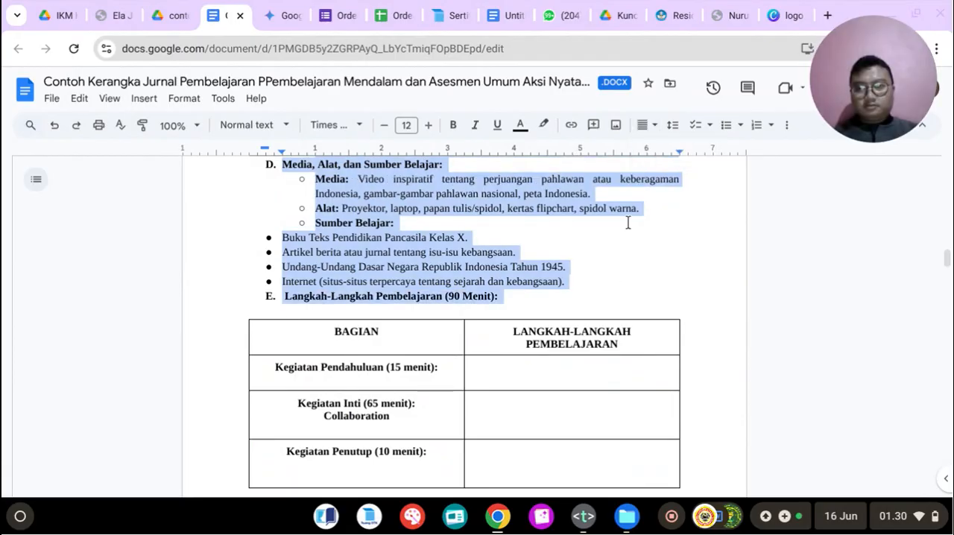
# Step: Add the copied subheading as numbered item 1 in the Kegiatan Pendahuluan row's LANGKAH-LANGKAH PEMBELAJARAN cell, removing the duplicate "1." from its text
pyautogui.click(515, 373)
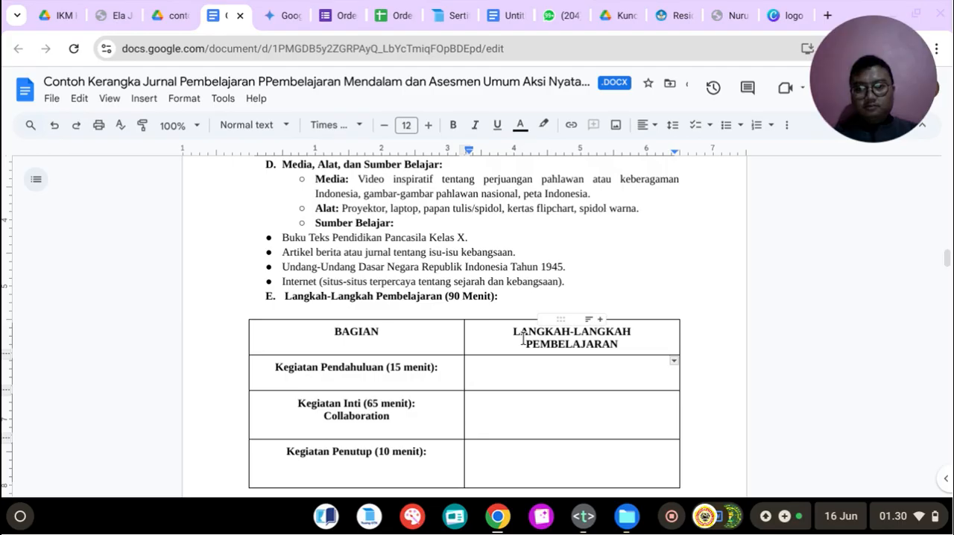
pyautogui.write('1.')
pyautogui.hotkey('ctrl', 'v')
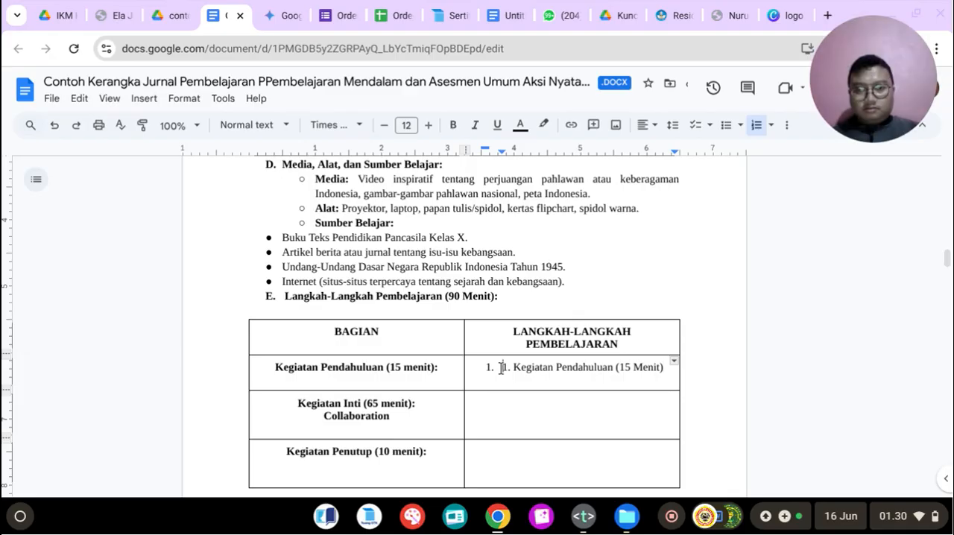
pyautogui.press('BackSpace')
pyautogui.press('BackSpace')
pyautogui.press('BackSpace')
pyautogui.press('BackSpace')
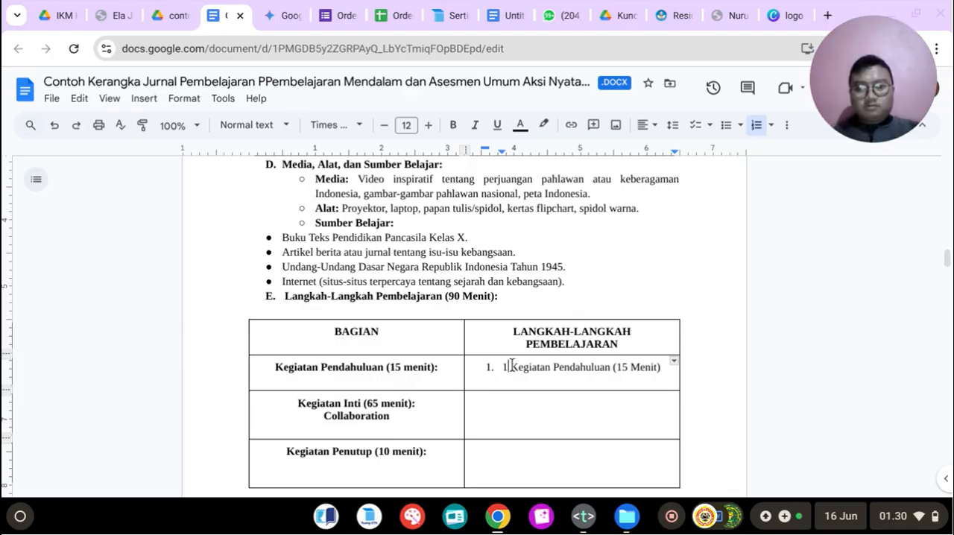
pyautogui.hotkey('ctrl', 'z')
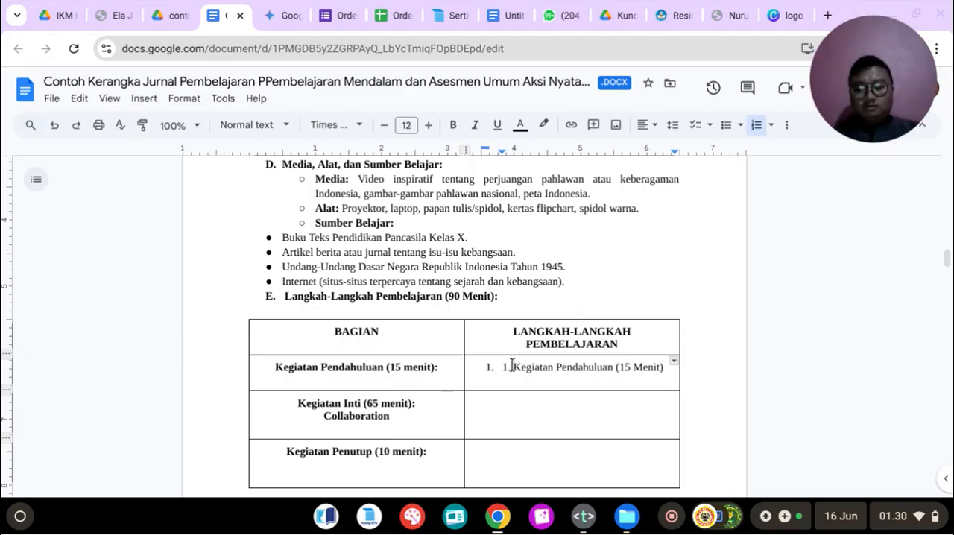
pyautogui.press('BackSpace')
pyautogui.press('BackSpace')
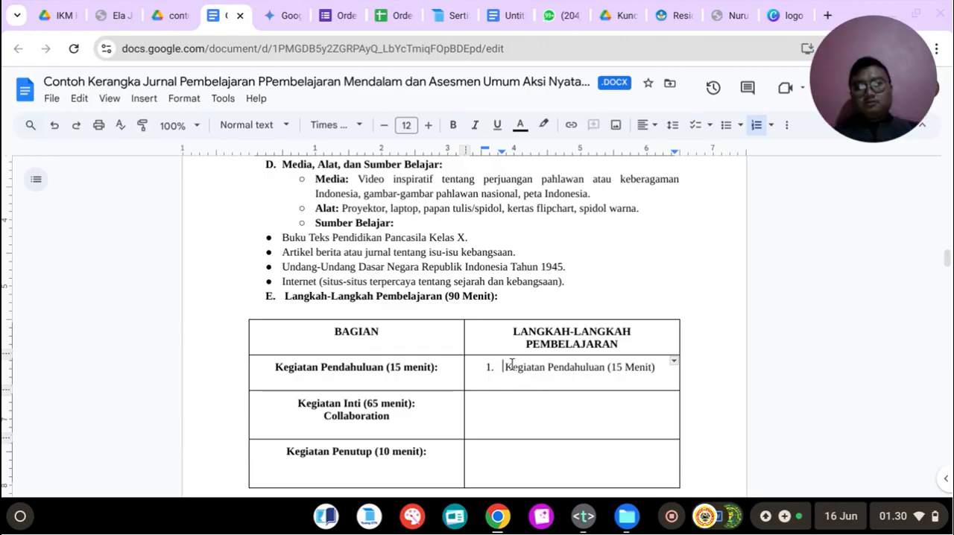
# Step: Append a colon to "Kegiatan Pendahuluan (15 Menit)" and begin an unnumbered line beneath it
pyautogui.click(660, 365)
pyautogui.write(':')
pyautogui.press('Return')
pyautogui.press('BackSpace')
pyautogui.press('BackSpace')
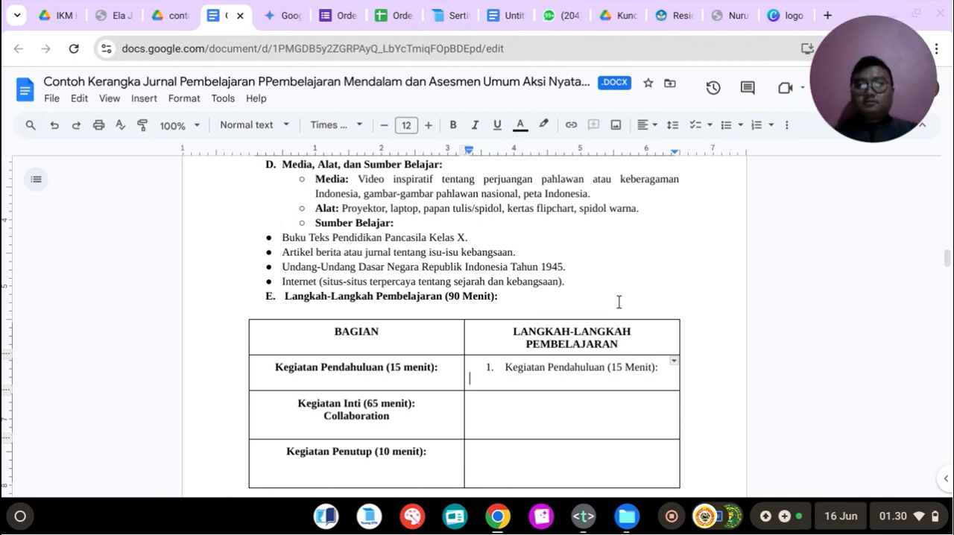
# Step: Check the list style under Kegiatan Pendahuluan in Gemini and start a bullet on the empty line in the table cell
pyautogui.click(340, 8)
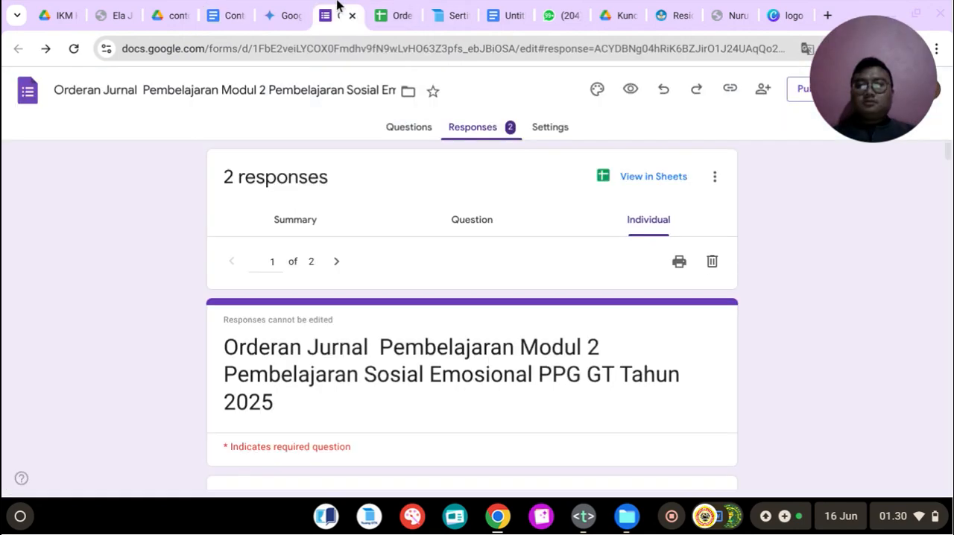
pyautogui.click(288, 7)
pyautogui.click(231, 6)
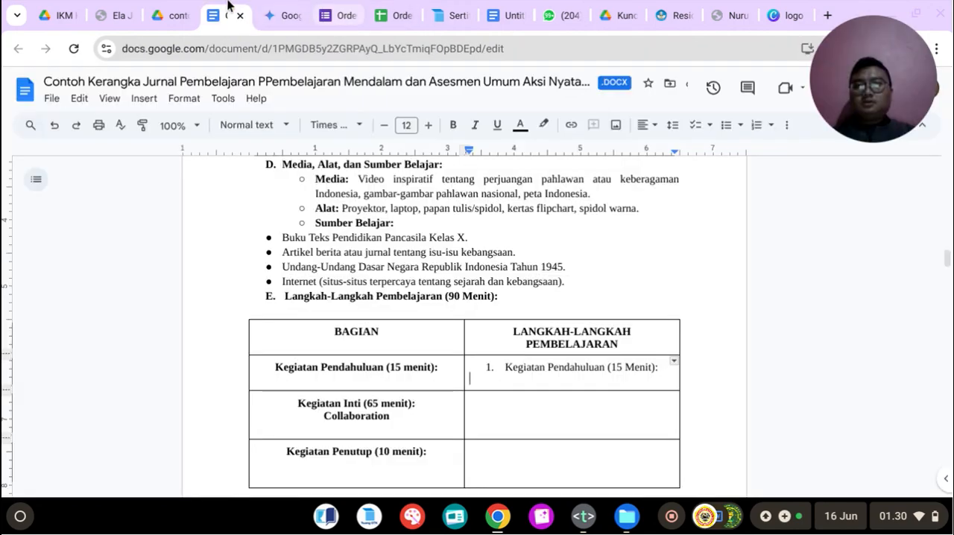
pyautogui.click(289, 15)
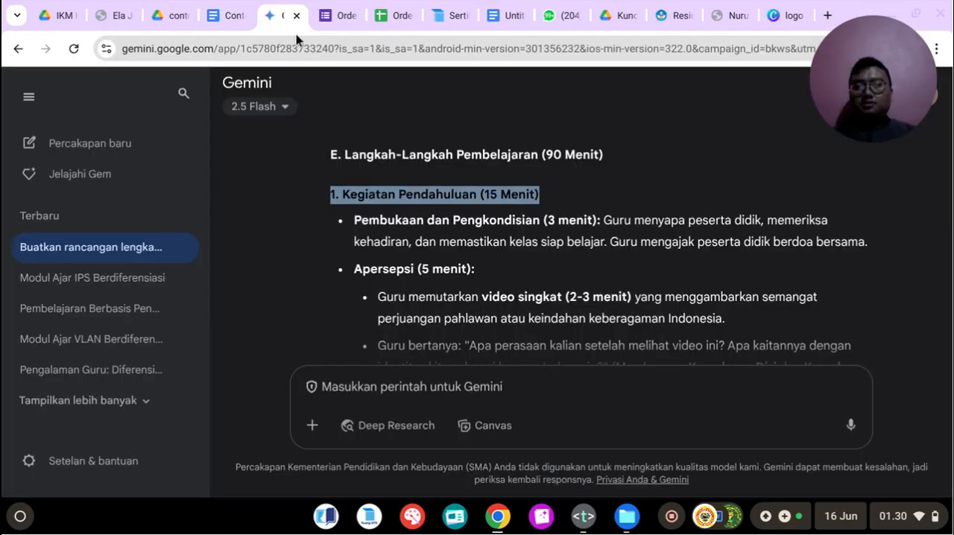
pyautogui.scroll(-1, 454, 257)
pyautogui.click(406, 207)
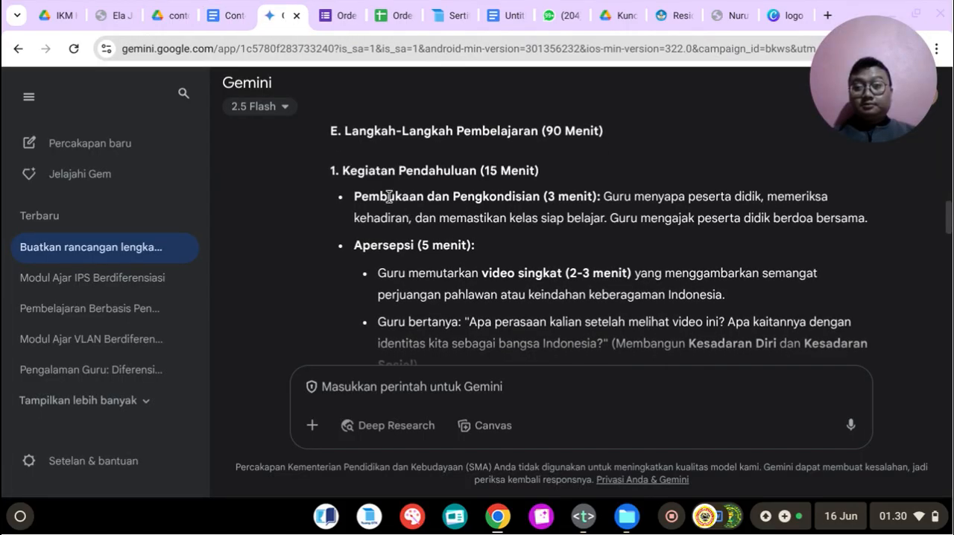
pyautogui.click(218, 17)
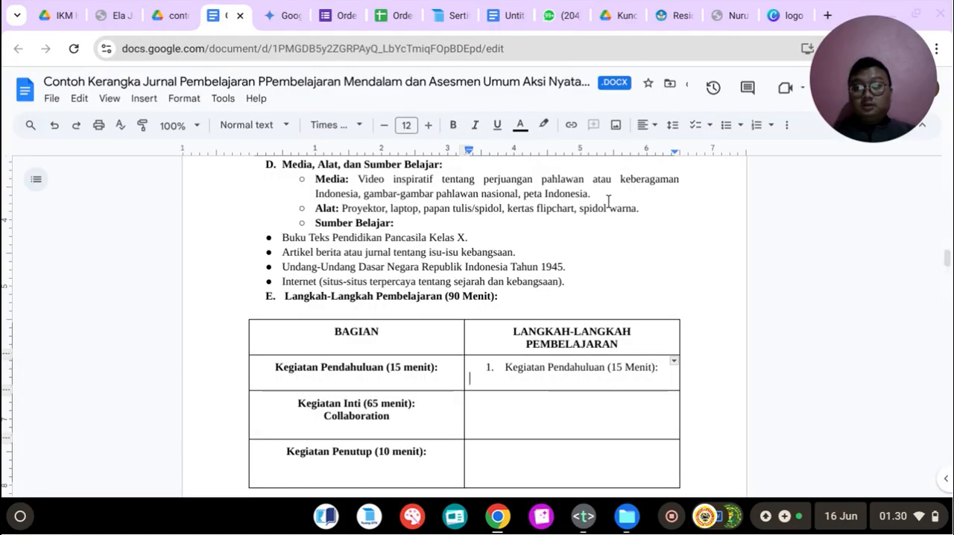
pyautogui.click(725, 125)
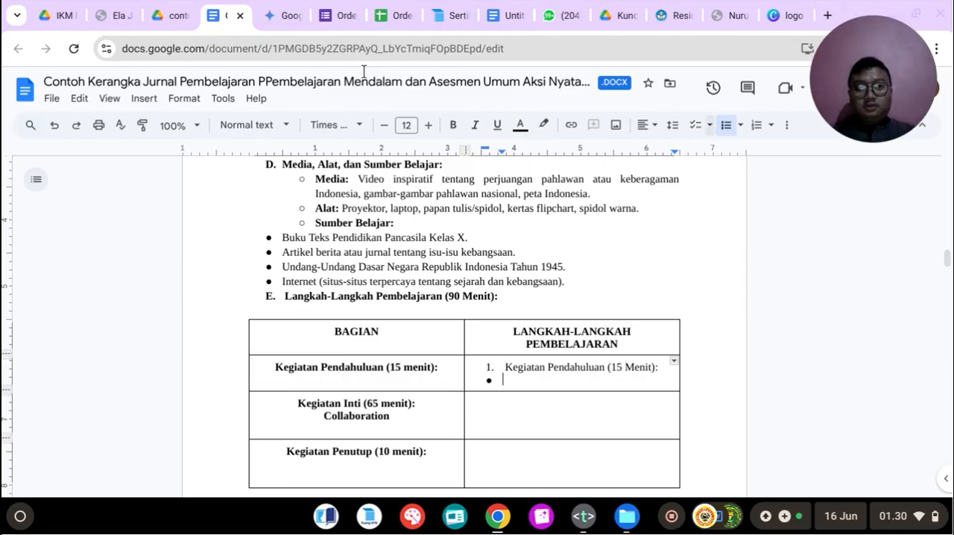
# Step: Copy Gemini's "Pembukaan dan Pengkondisian (3 menit)" paragraph into the new bullet in the Kegiatan Pendahuluan row
pyautogui.click(290, 12)
pyautogui.moveTo(356, 197); pyautogui.dragTo(866, 174)
pyautogui.hotkey('ctrl', 'c')
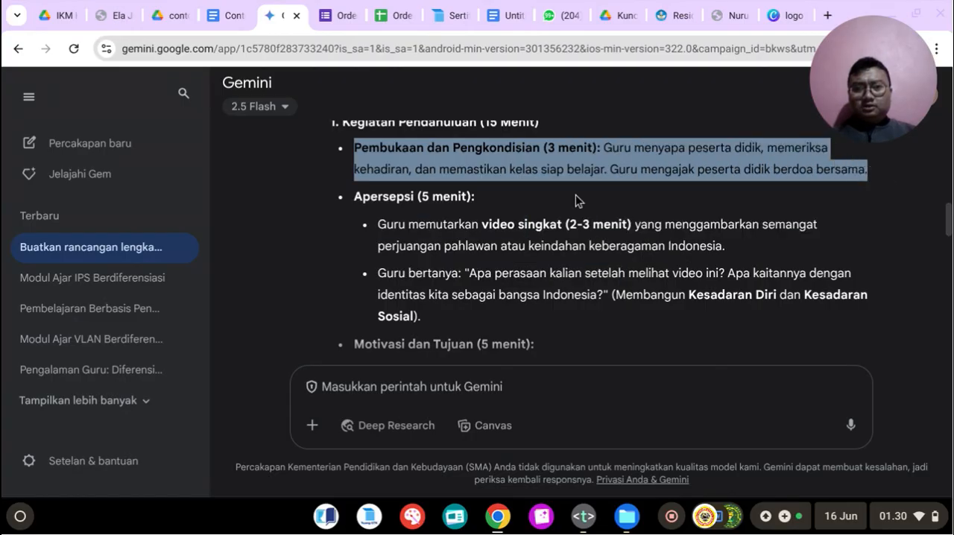
pyautogui.scroll(1, 551, 216)
pyautogui.rightClick(458, 237)
pyautogui.click(490, 255)
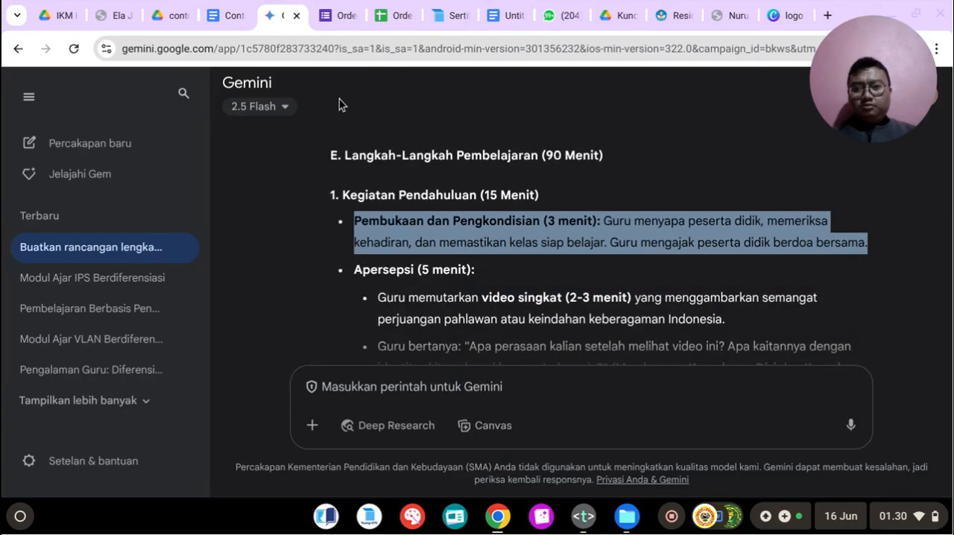
pyautogui.click(232, 14)
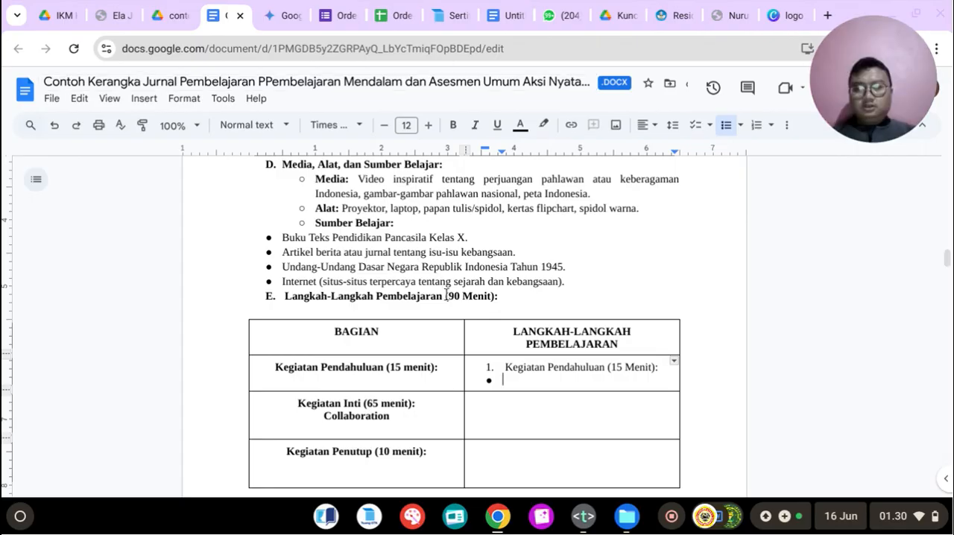
pyautogui.hotkey('ctrl', 'v')
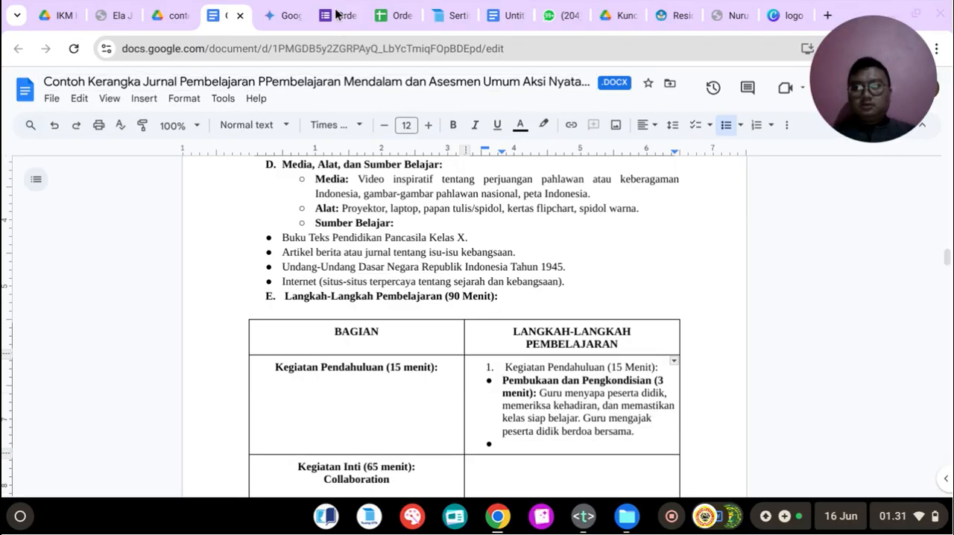
# Step: Copy Gemini's "Apersepsi (5 menit):" heading into the empty bullet of the Kegiatan Pendahuluan cell and start another bullet below it
pyautogui.click(289, 9)
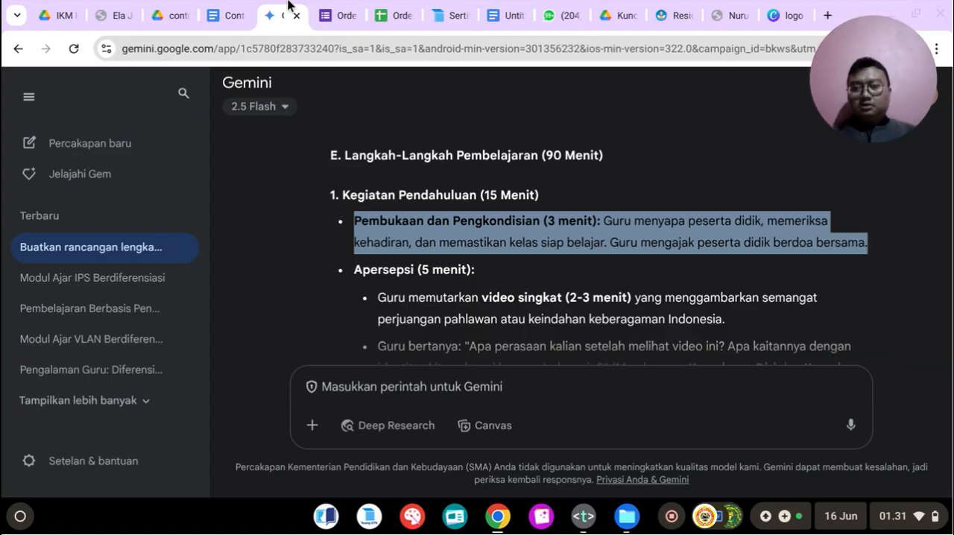
pyautogui.click(356, 270)
pyautogui.moveTo(355, 271); pyautogui.dragTo(473, 272)
pyautogui.click(492, 275)
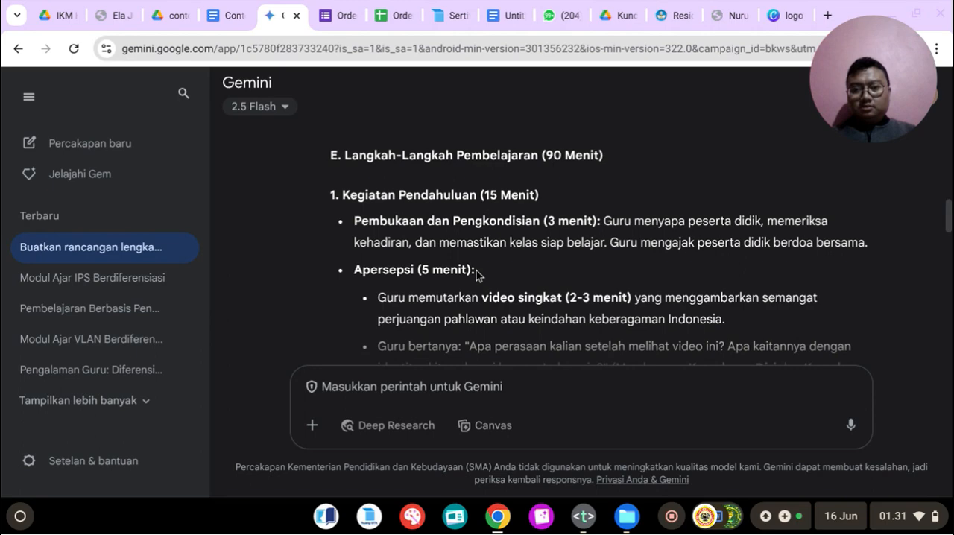
pyautogui.tripleClick(476, 271)
pyautogui.click(476, 271)
pyautogui.moveTo(474, 271); pyautogui.dragTo(347, 271)
pyautogui.hotkey('ctrl', 'c')
pyautogui.rightClick(366, 273)
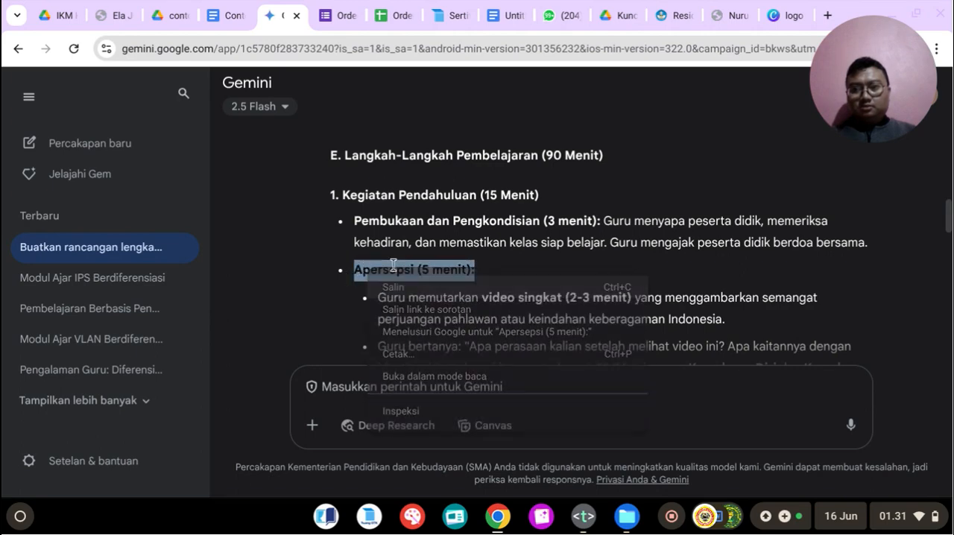
pyautogui.click(225, 15)
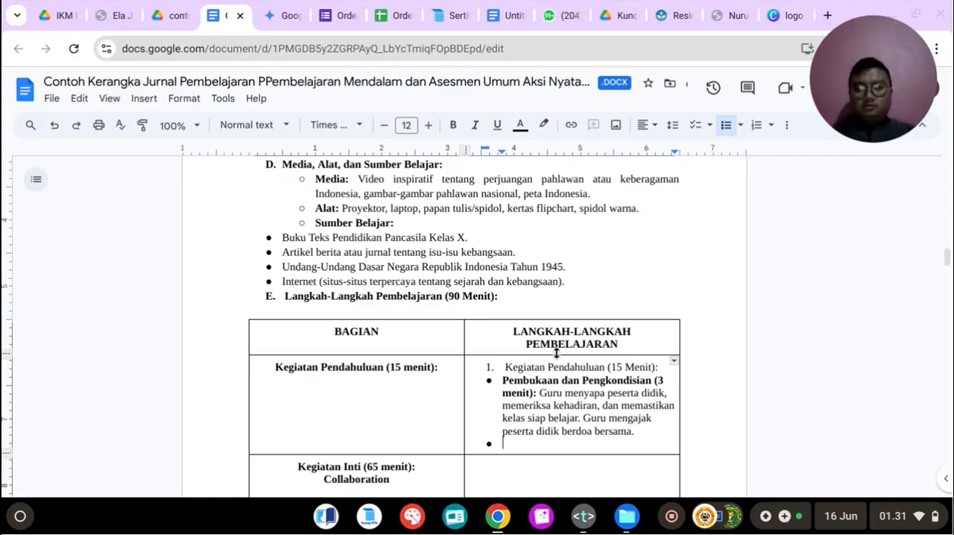
pyautogui.hotkey('ctrl', 'v')
pyautogui.press('Return')
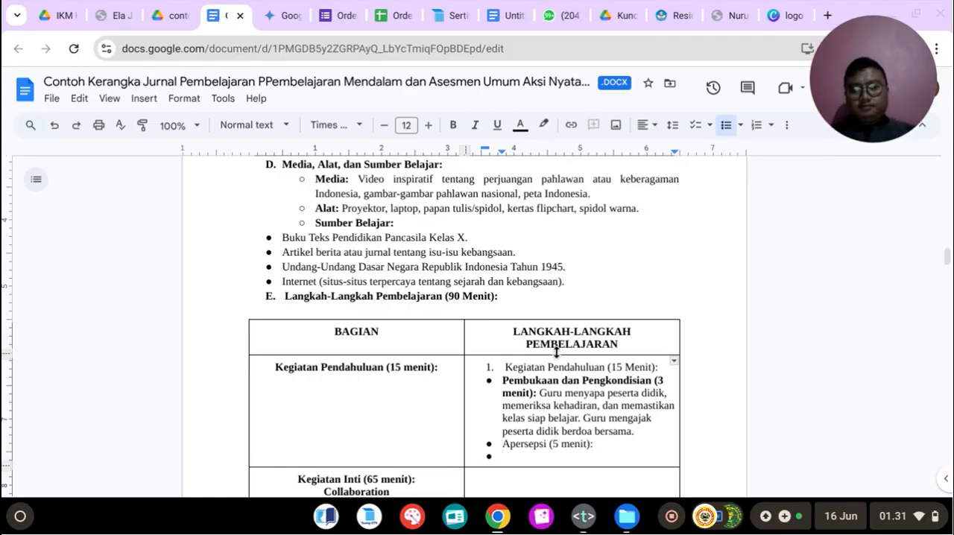
# Step: Copy Gemini's two Apersepsi sub-points, from "Guru memutarkan video singkat" to "Kesadaran Sosial", into the new bullet of the Kegiatan Pendahuluan cell
pyautogui.click(284, 9)
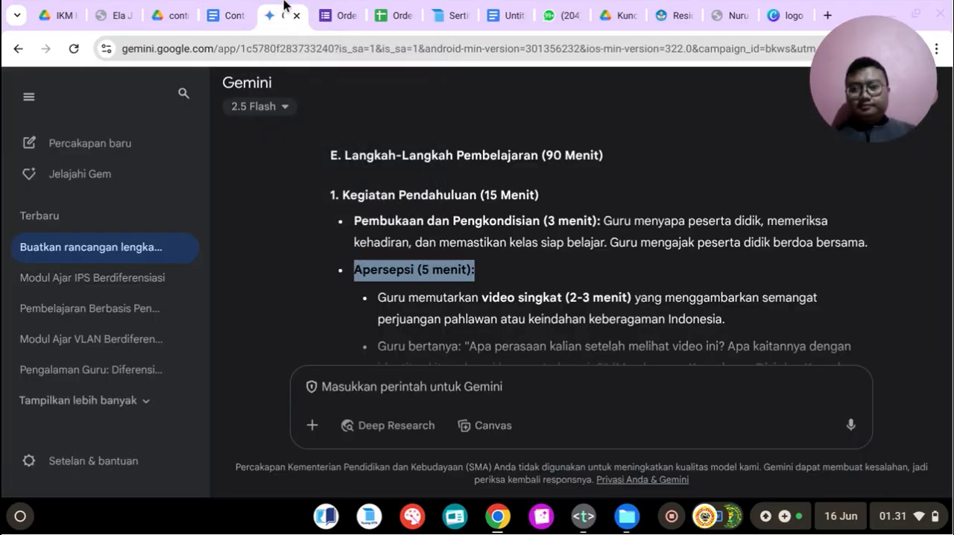
pyautogui.scroll(-1, 379, 267)
pyautogui.moveTo(378, 274); pyautogui.dragTo(745, 234)
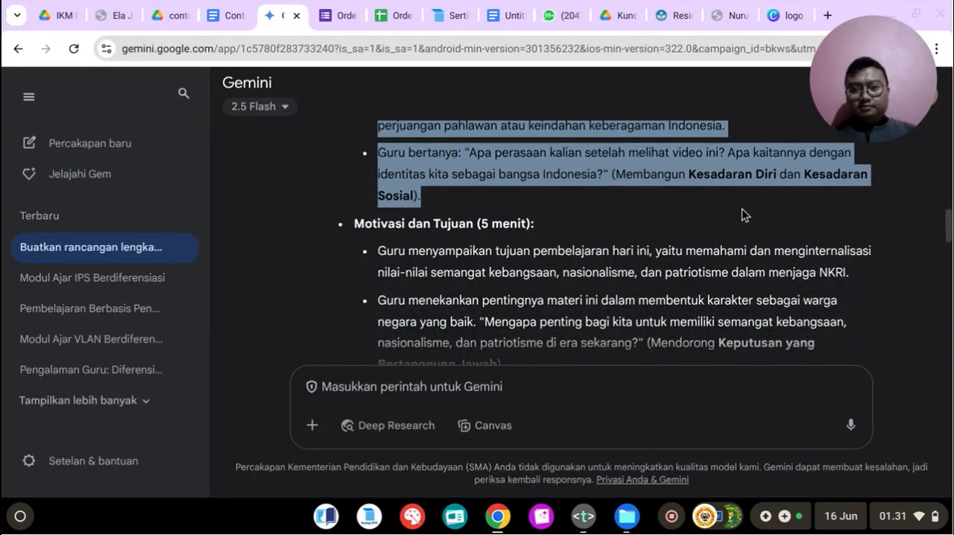
pyautogui.rightClick(450, 159)
pyautogui.click(477, 179)
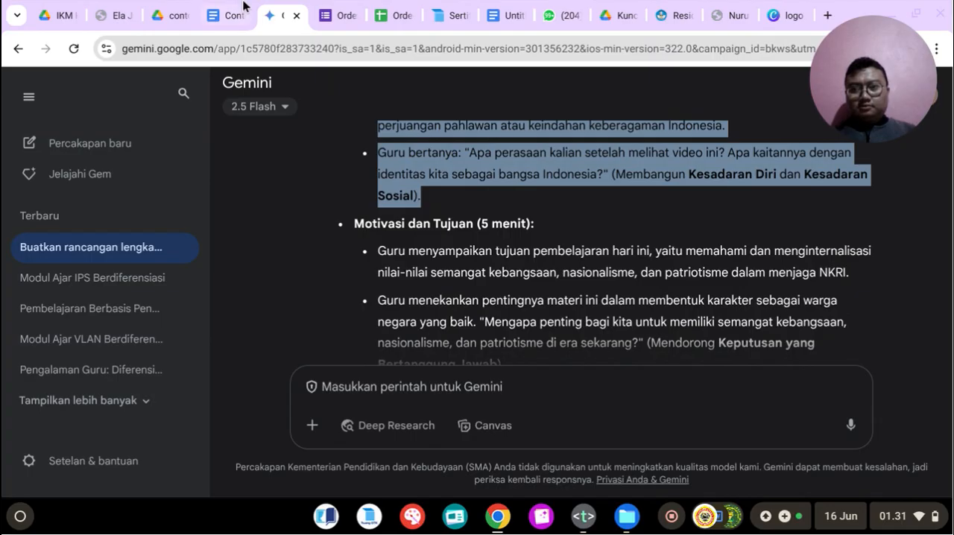
pyautogui.click(228, 15)
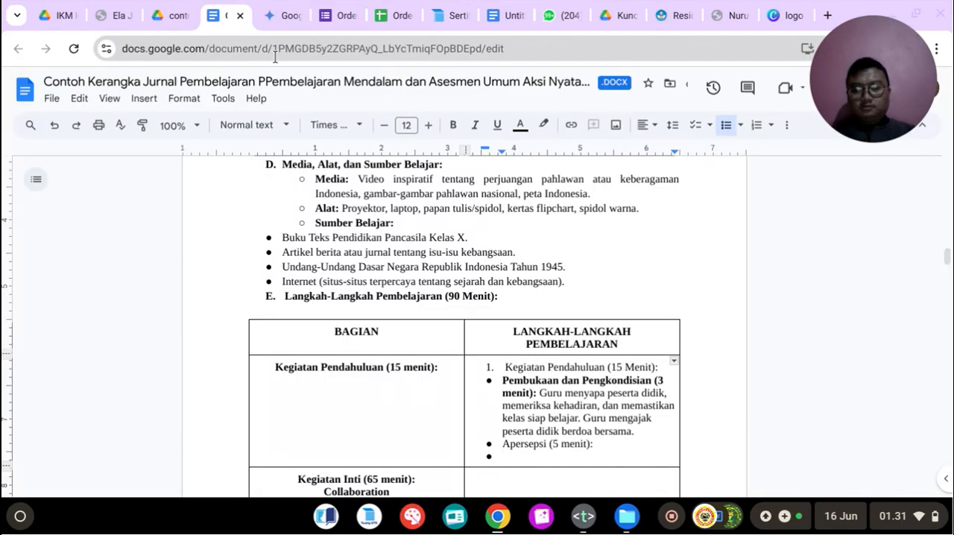
pyautogui.hotkey('ctrl', 'v')
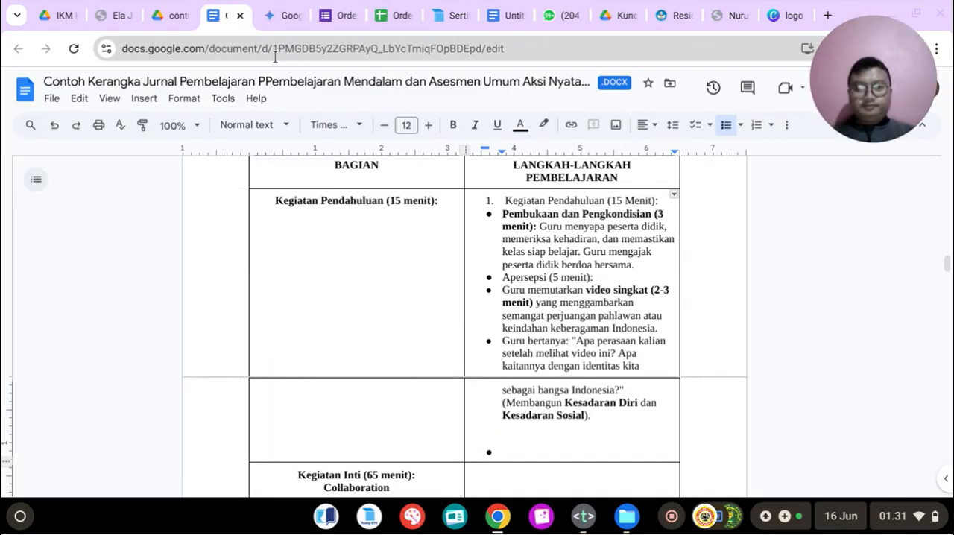
pyautogui.click(288, 15)
pyautogui.scroll(4, 369, 153)
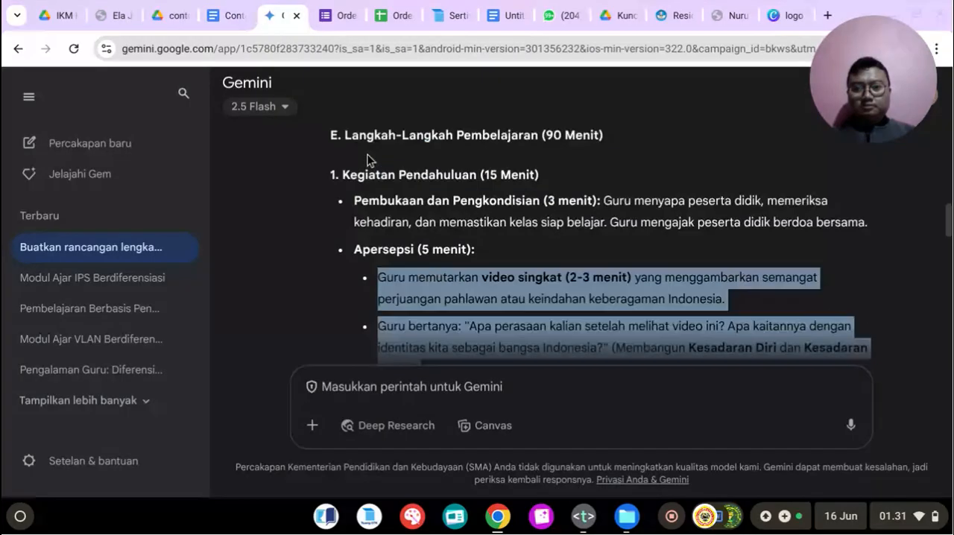
pyautogui.scroll(-2, 370, 152)
pyautogui.click(229, 6)
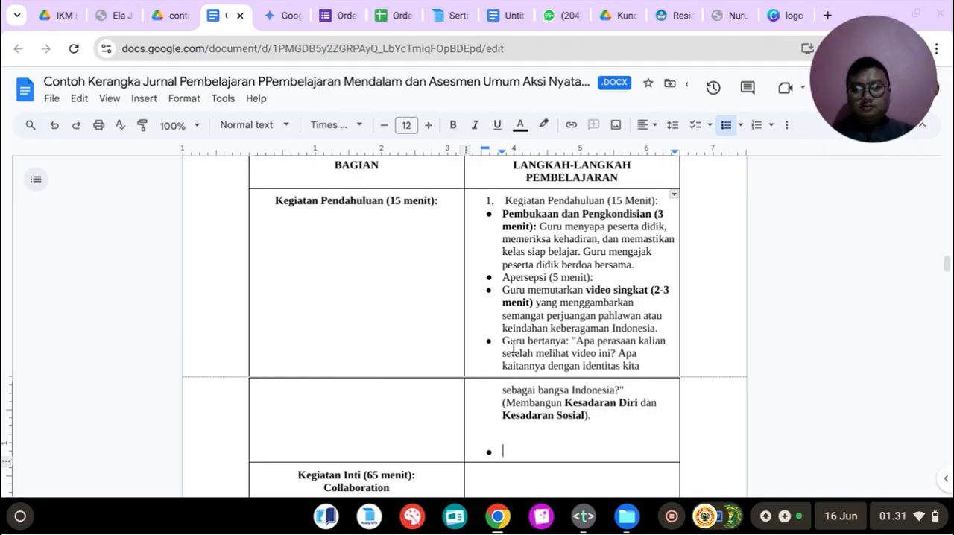
# Step: Copy Gemini's "Motivasi dan Tujuan (5 menit)" and "Pre-test/Ice Breaking (2 menit)" parts into the last bullet of the Kegiatan Pendahuluan cell
pyautogui.click(291, 17)
pyautogui.scroll(-5, 450, 255)
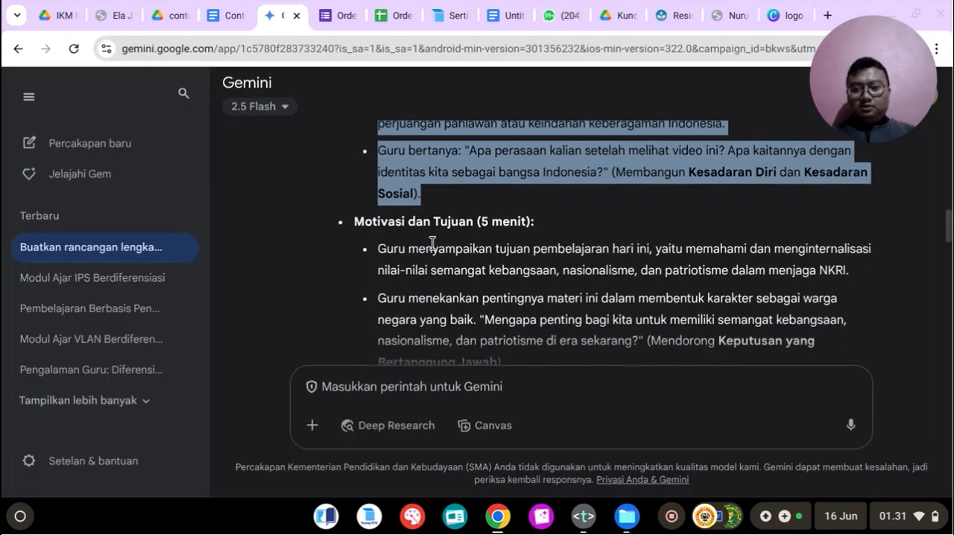
pyautogui.moveTo(357, 220); pyautogui.dragTo(431, 223)
pyautogui.click(431, 223)
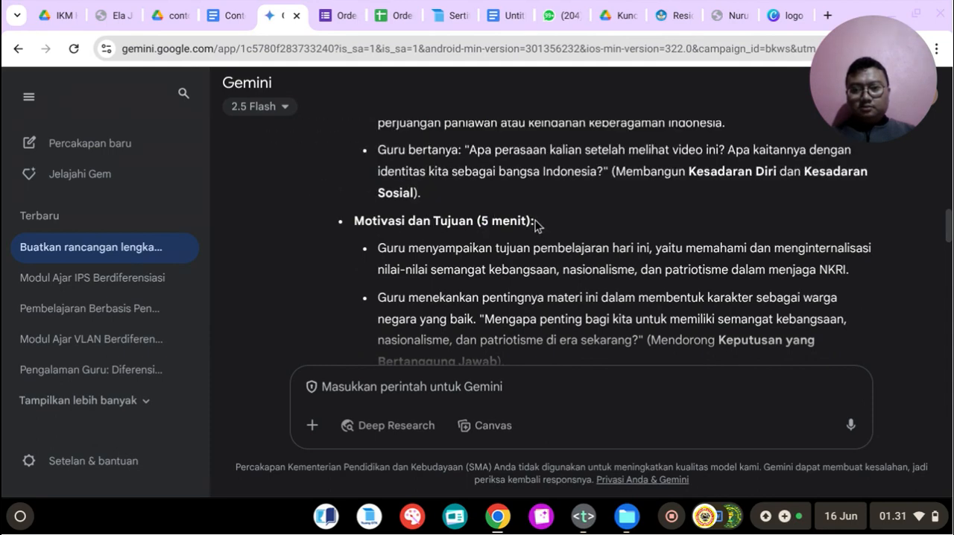
pyautogui.moveTo(532, 221); pyautogui.dragTo(354, 224)
pyautogui.rightClick(378, 222)
pyautogui.click(408, 237)
pyautogui.click(379, 226)
pyautogui.moveTo(356, 225); pyautogui.dragTo(736, 289)
pyautogui.rightClick(519, 198)
pyautogui.click(533, 207)
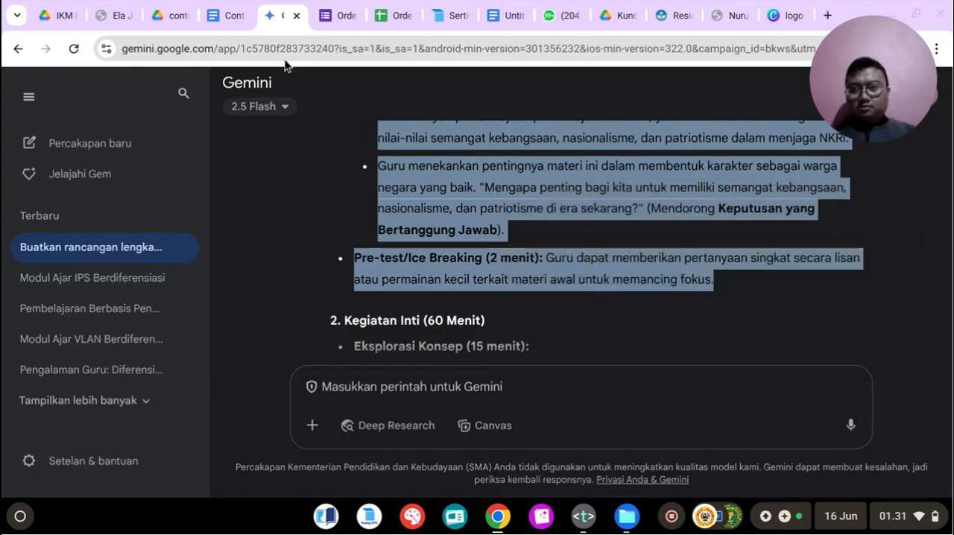
pyautogui.click(227, 16)
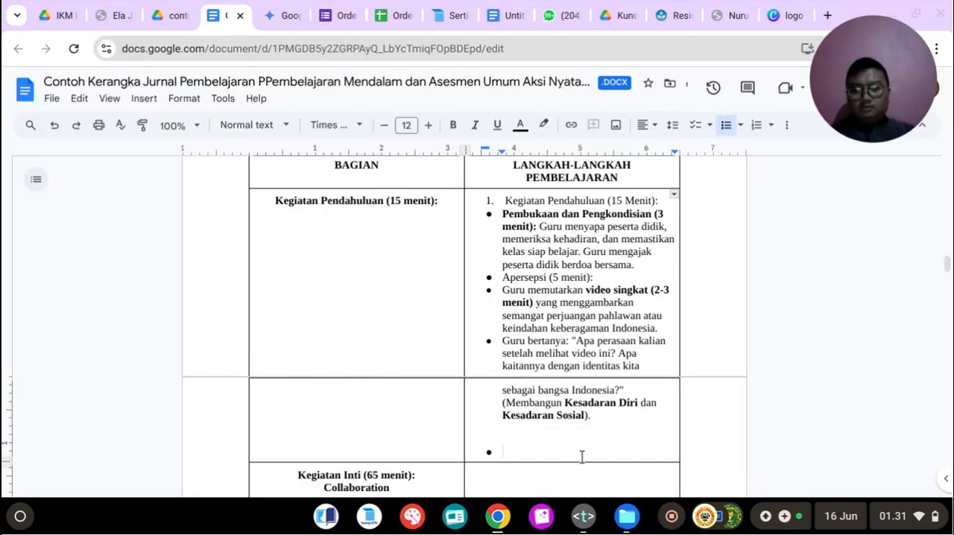
pyautogui.hotkey('ctrl', 'v')
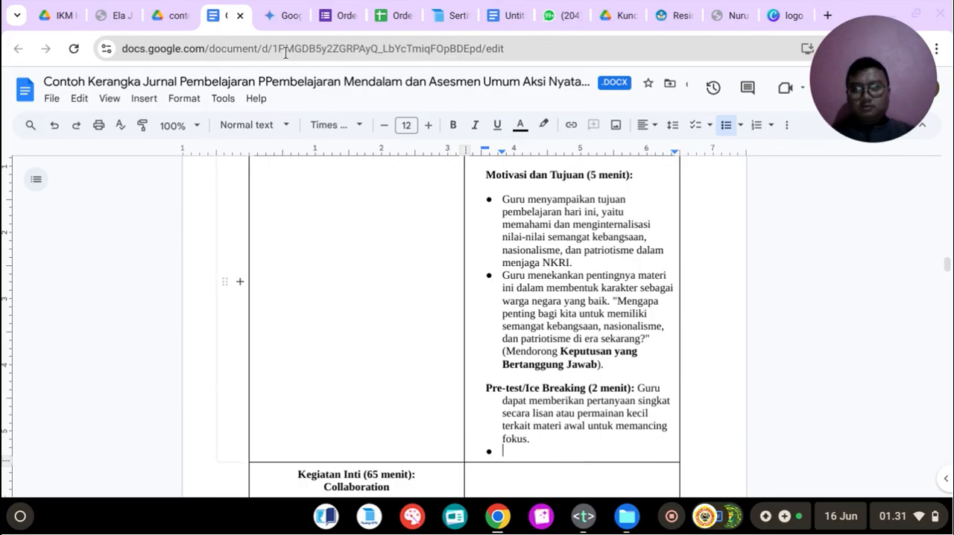
# Step: Format the "Pre-test/Ice Breaking (2 menit)" paragraph in the Kegiatan Pendahuluan cell as a bulleted item
pyautogui.click(287, 15)
pyautogui.click(224, 15)
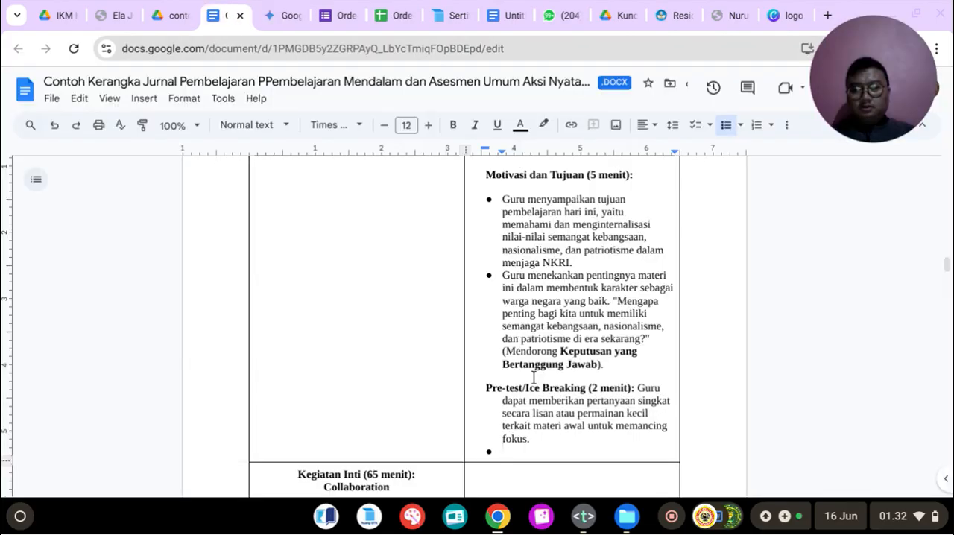
pyautogui.moveTo(485, 388); pyautogui.dragTo(567, 440)
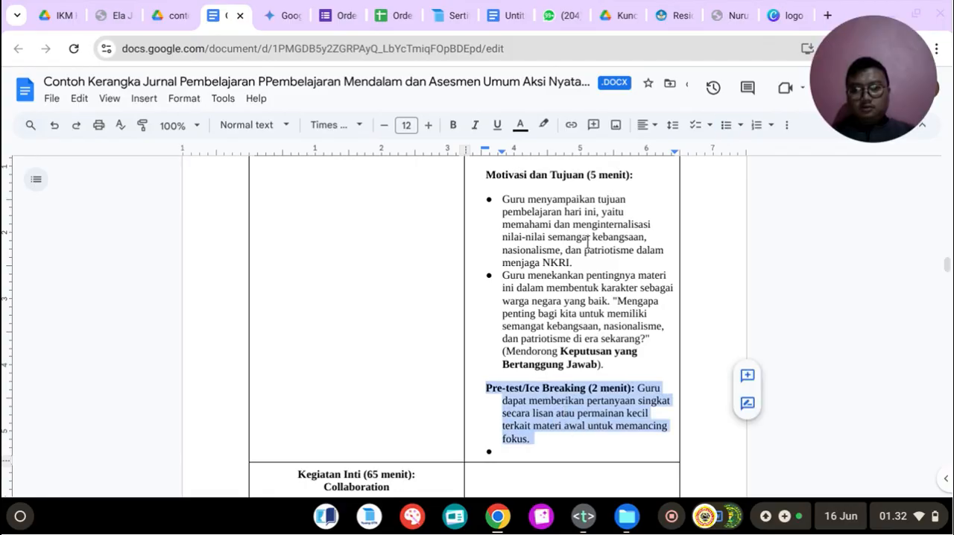
pyautogui.click(722, 132)
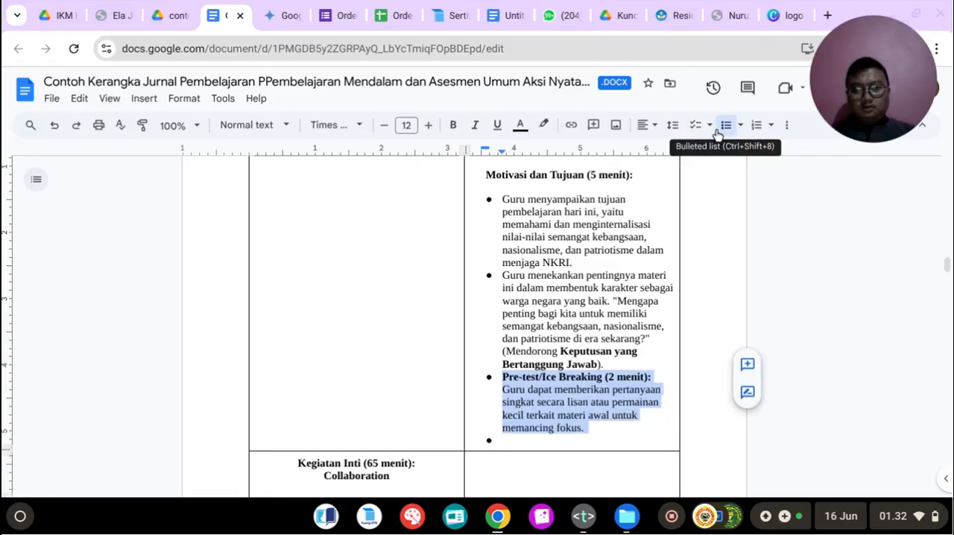
pyautogui.click(512, 438)
# Step: Justify all the learning-step text in the Kegiatan Pendahuluan cell, from its numbered heading through the Pre-test/Ice Breaking item
pyautogui.scroll(10, 528, 358)
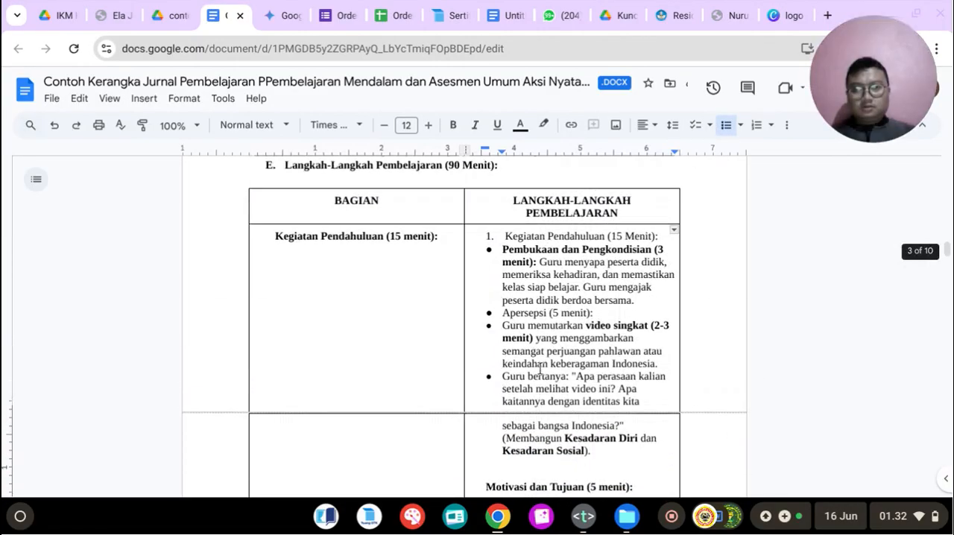
pyautogui.scroll(-3, 447, 224)
pyautogui.click(286, 15)
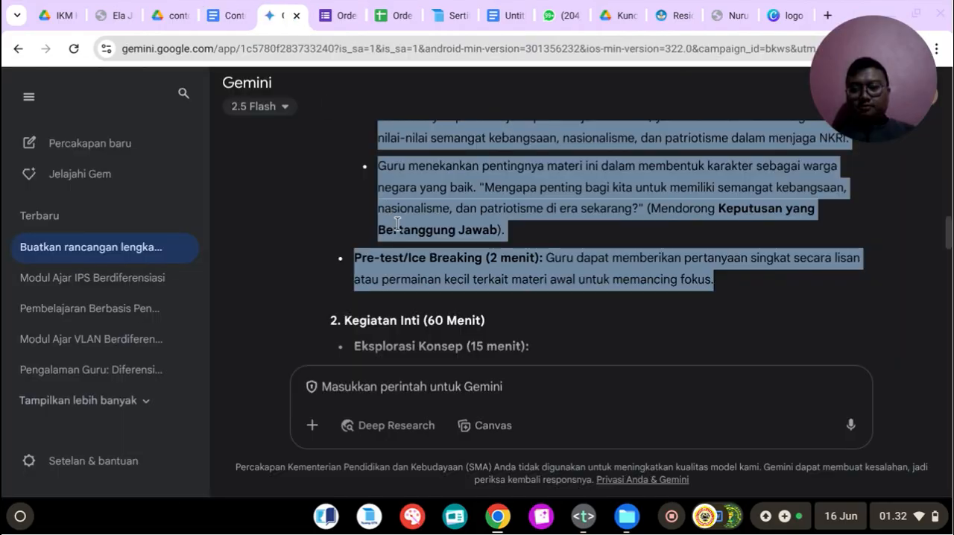
pyautogui.click(226, 15)
pyautogui.scroll(3, 544, 301)
pyautogui.moveTo(504, 289); pyautogui.dragTo(624, 418)
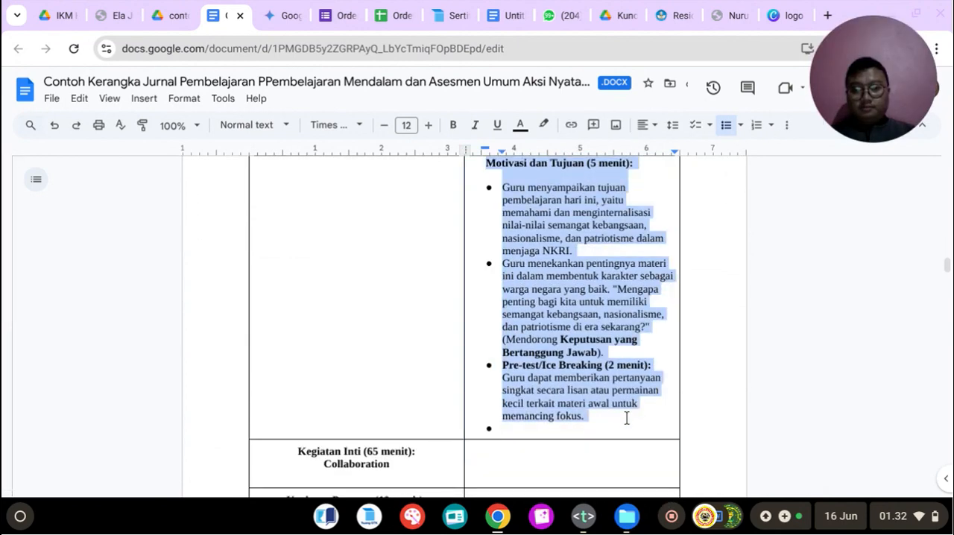
pyautogui.click(654, 134)
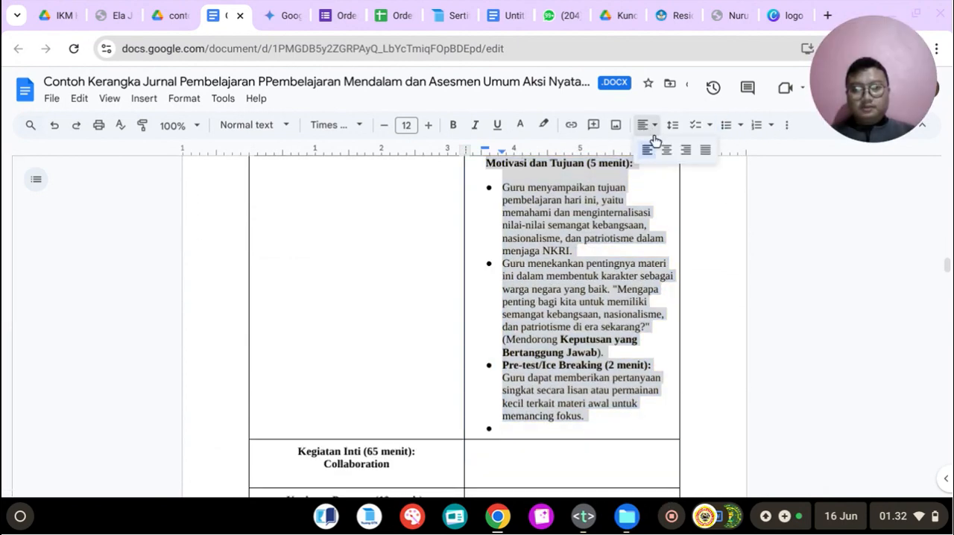
pyautogui.click(705, 150)
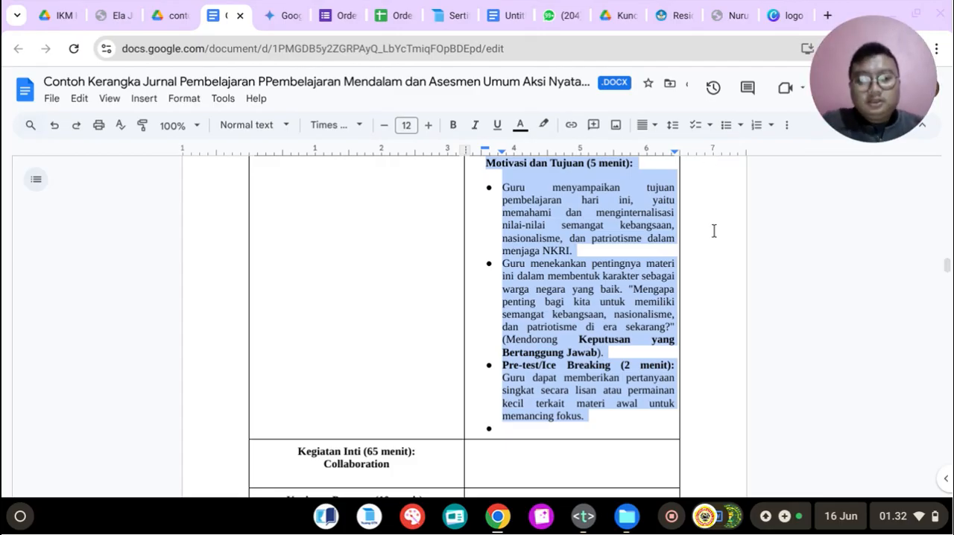
pyautogui.click(599, 519)
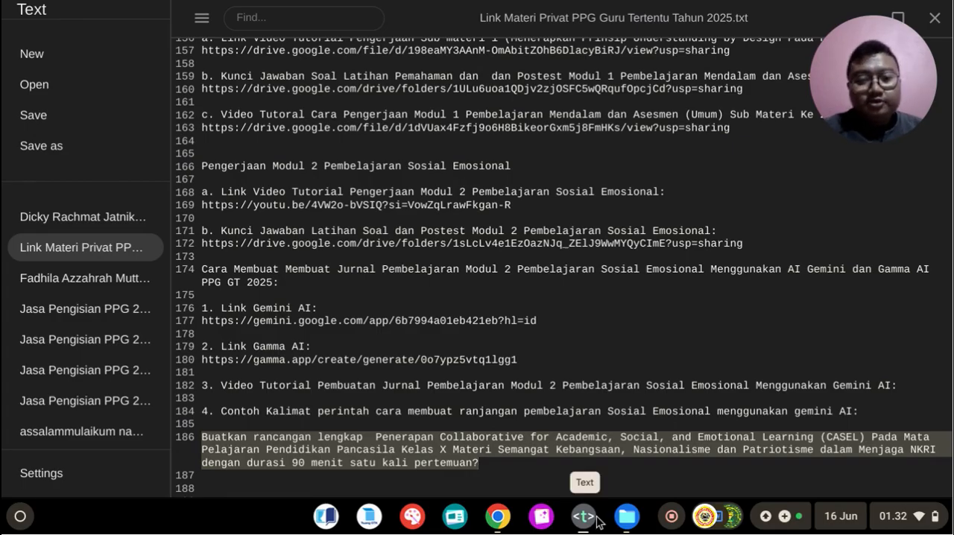
pyautogui.click(598, 520)
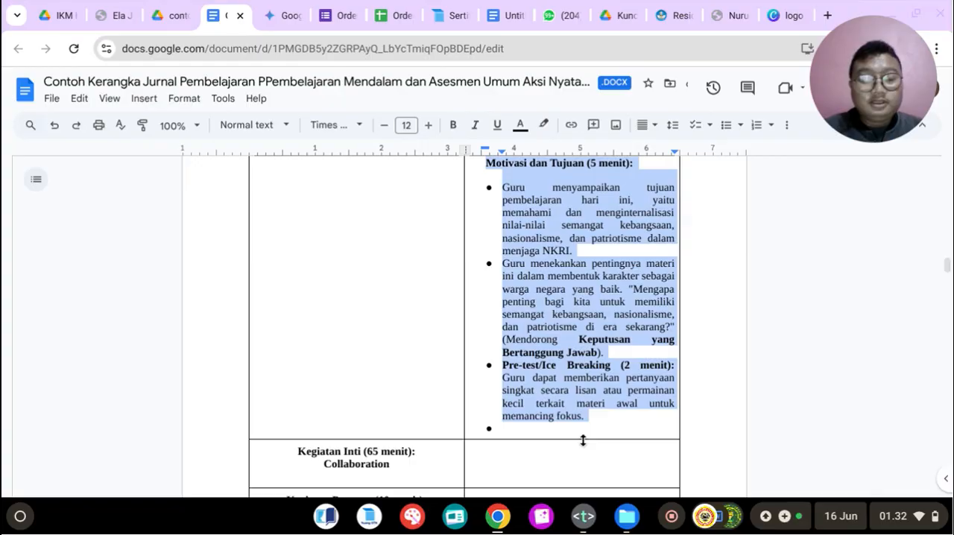
# Step: Make the "Apersepsi (5 menit):" bullet heading in the Kegiatan Pendahuluan cell bold
pyautogui.scroll(4, 692, 313)
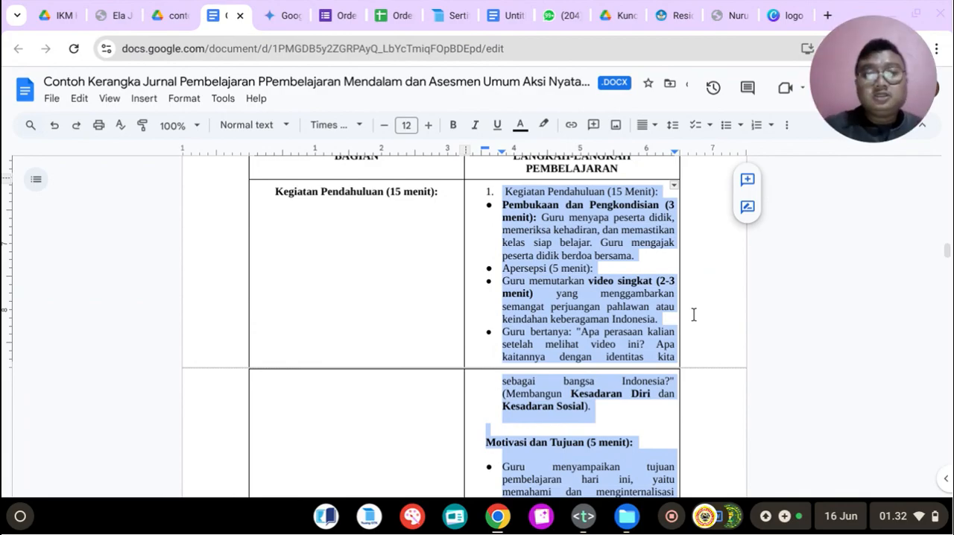
pyautogui.click(579, 216)
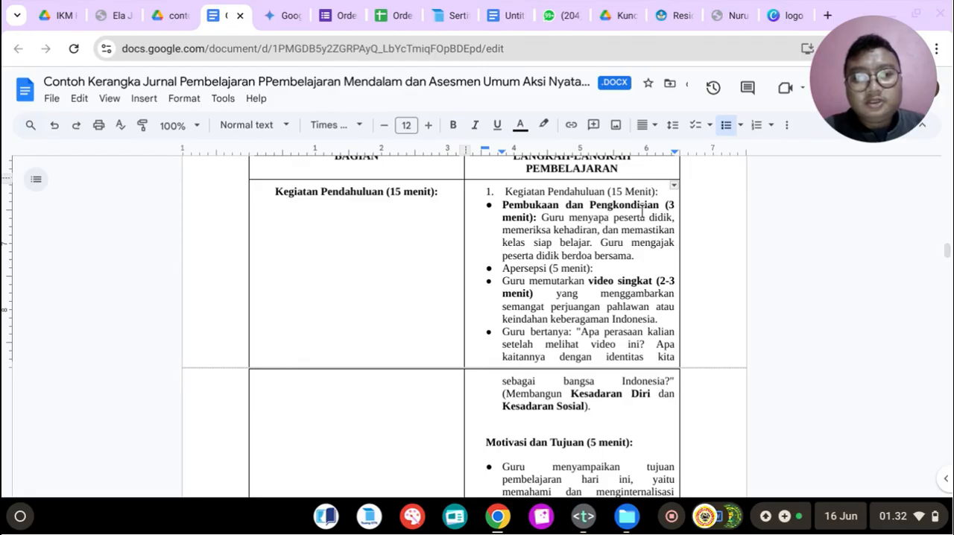
pyautogui.scroll(-1, 641, 213)
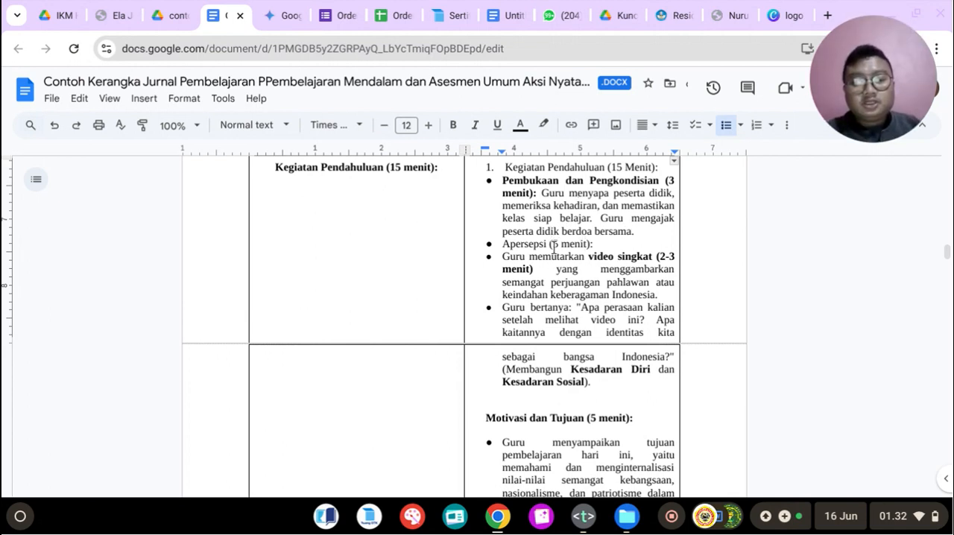
pyautogui.moveTo(505, 245); pyautogui.dragTo(598, 245)
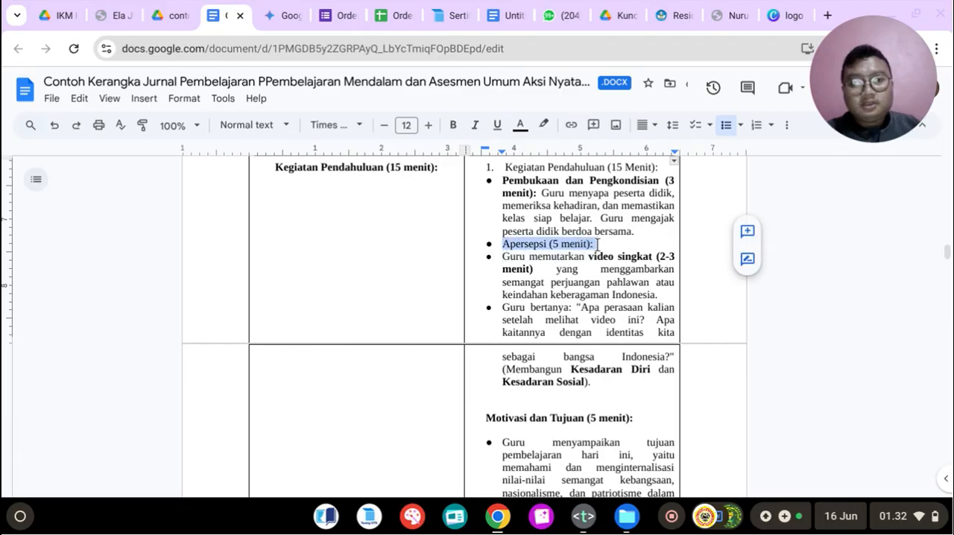
pyautogui.click(456, 125)
pyautogui.scroll(-1, 596, 246)
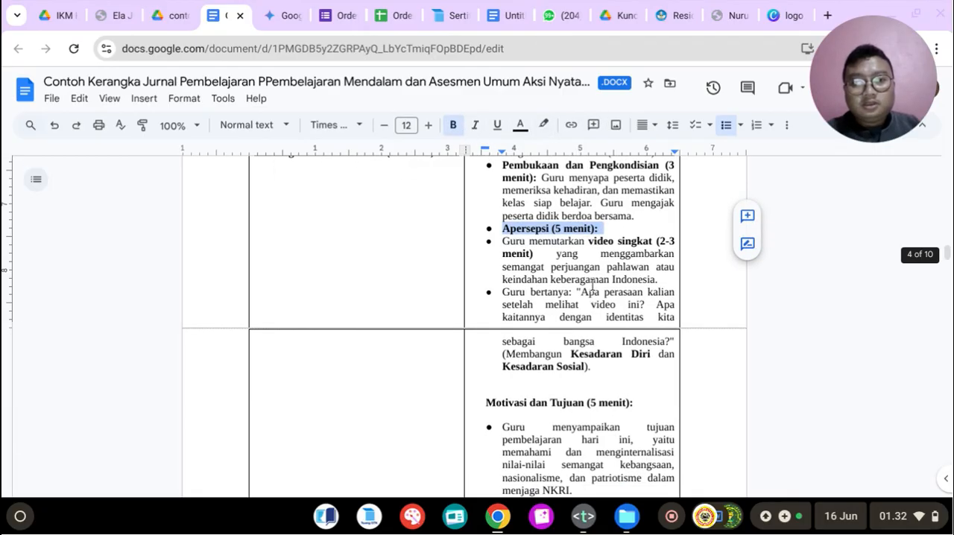
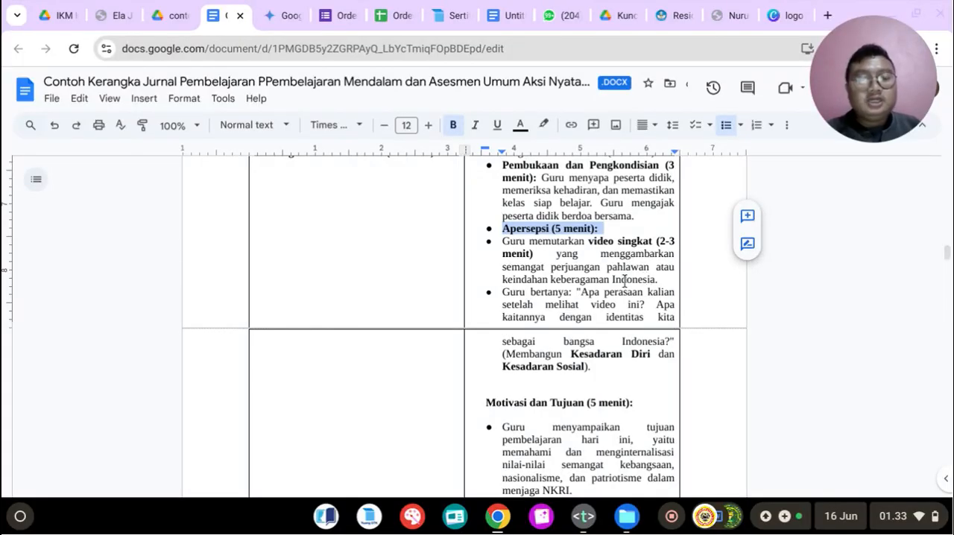
# Step: Review the journal from the IDENTITAS MODUL AJAR section down to the Motivasi dan Tujuan part of the Kegiatan Pendahuluan cell
pyautogui.scroll(10, 625, 281)
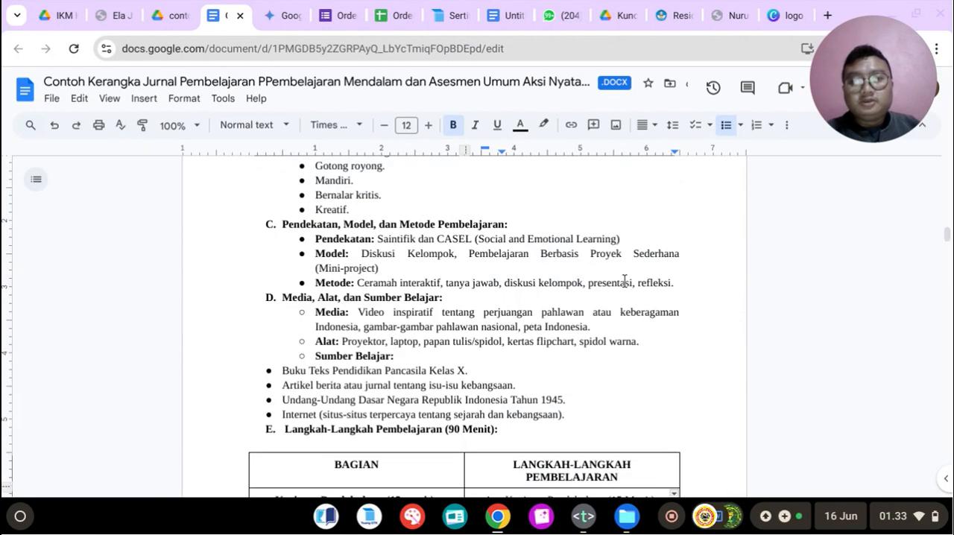
pyautogui.scroll(6, 625, 282)
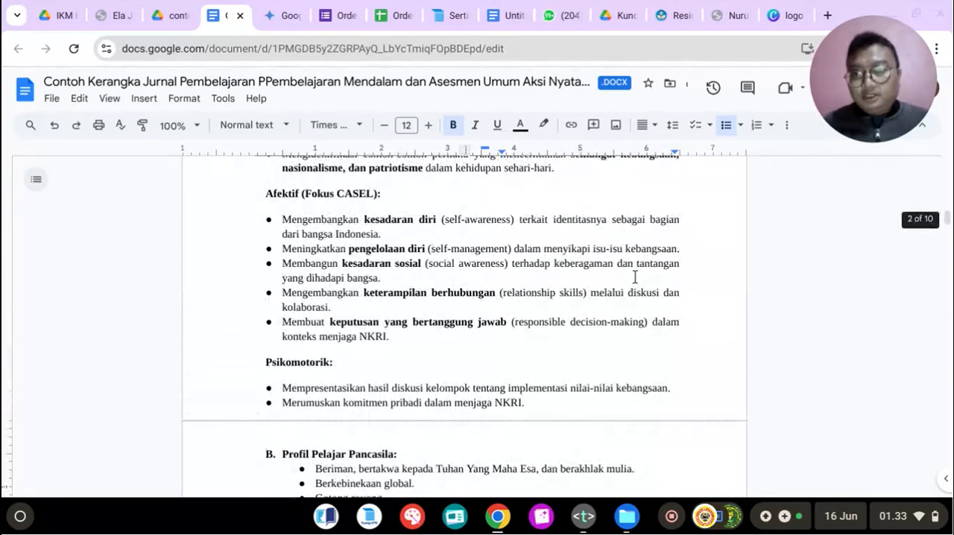
pyautogui.scroll(12, 635, 278)
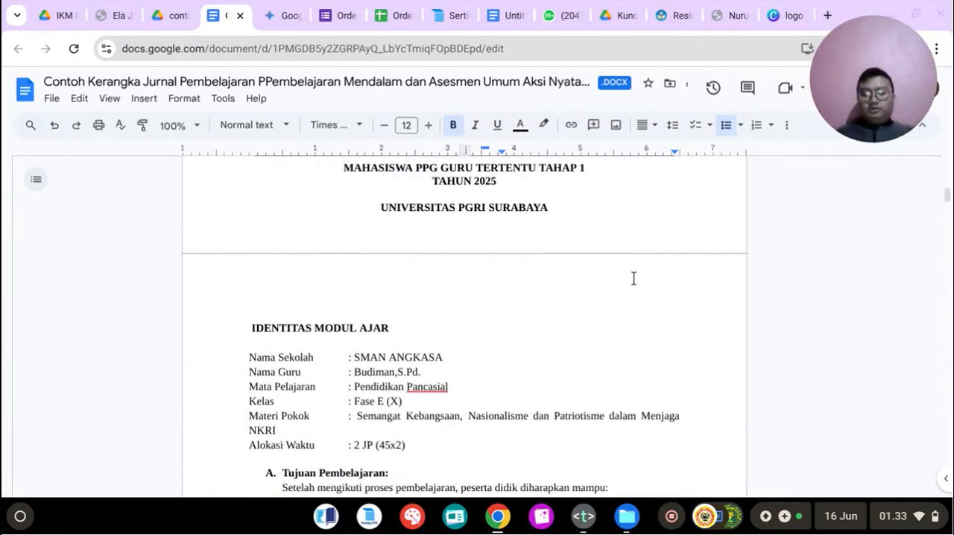
pyautogui.scroll(-5, 633, 279)
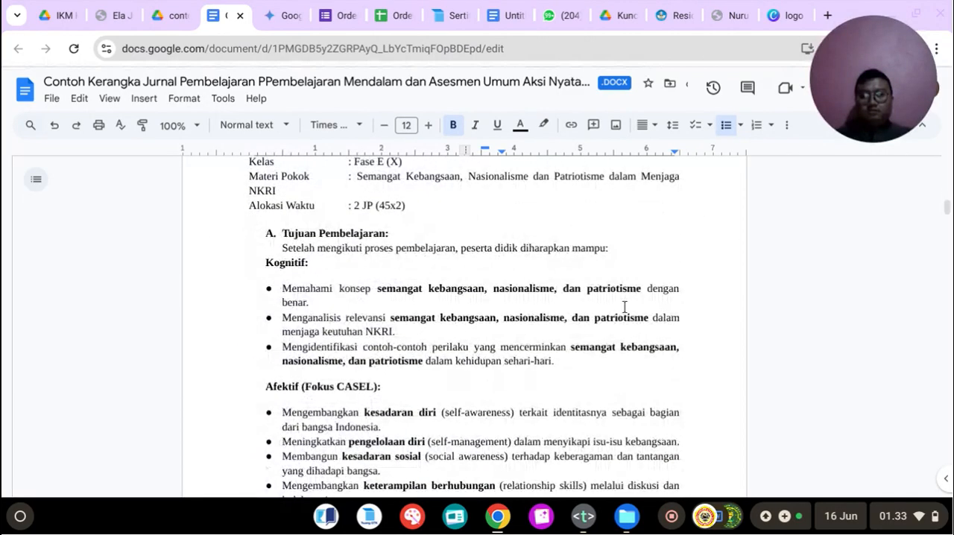
pyautogui.scroll(-15, 624, 307)
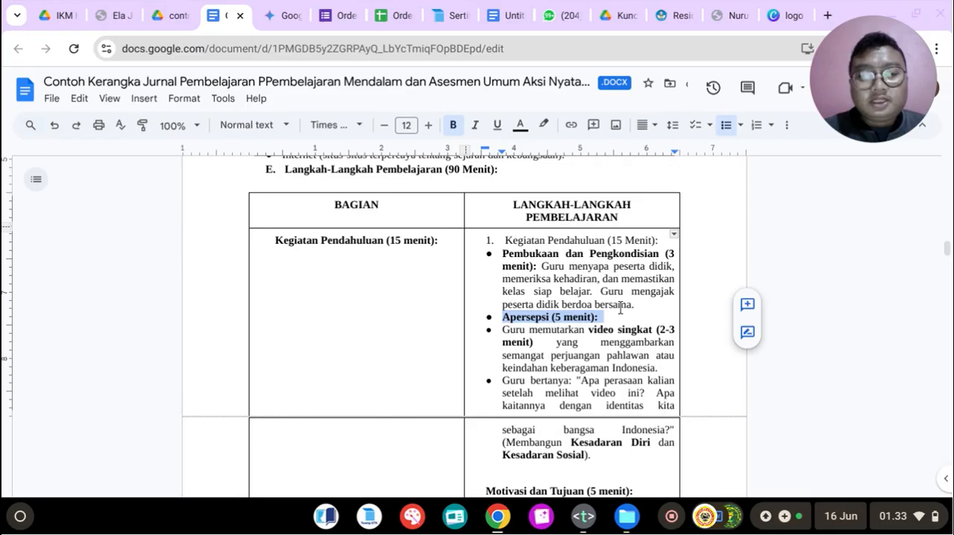
pyautogui.moveTo(584, 367); pyautogui.dragTo(654, 370)
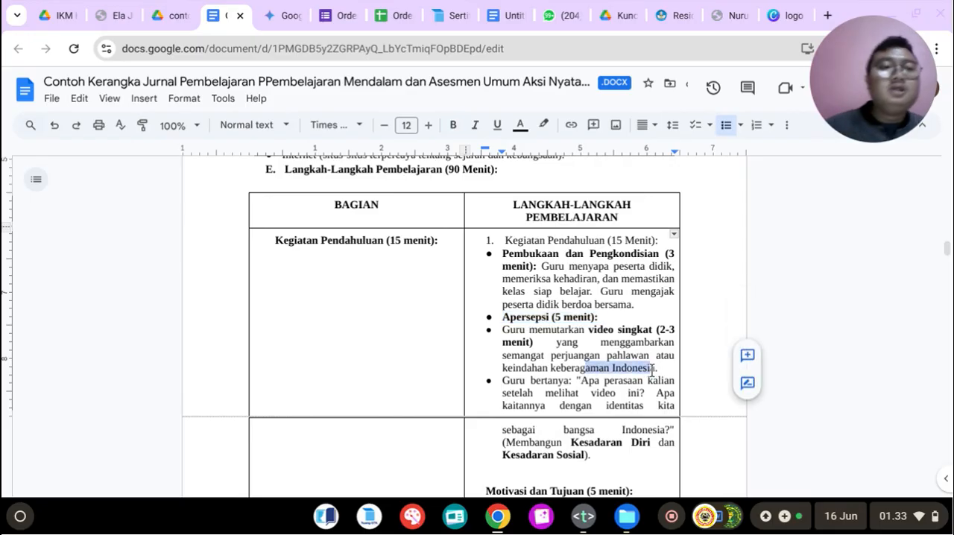
pyautogui.scroll(-1, 646, 407)
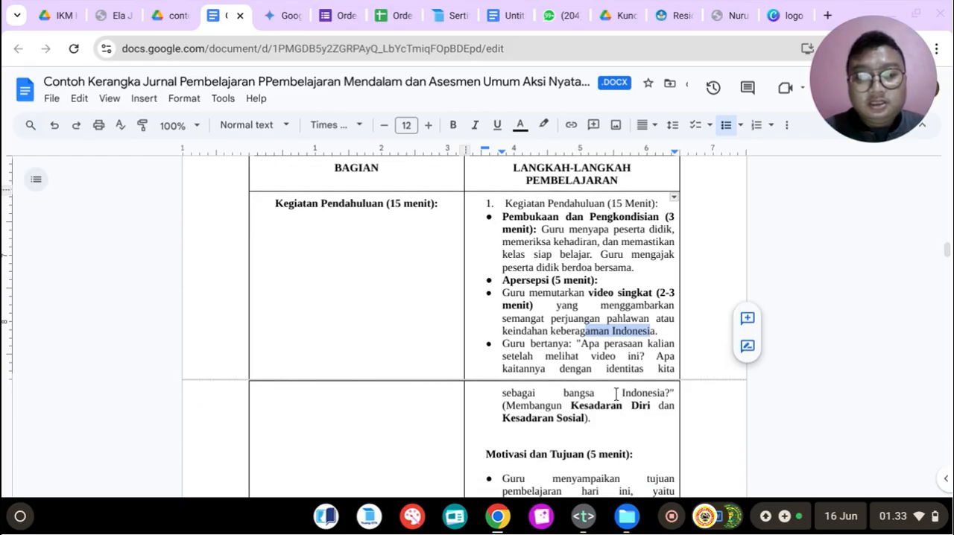
pyautogui.click(592, 369)
pyautogui.scroll(-1, 579, 354)
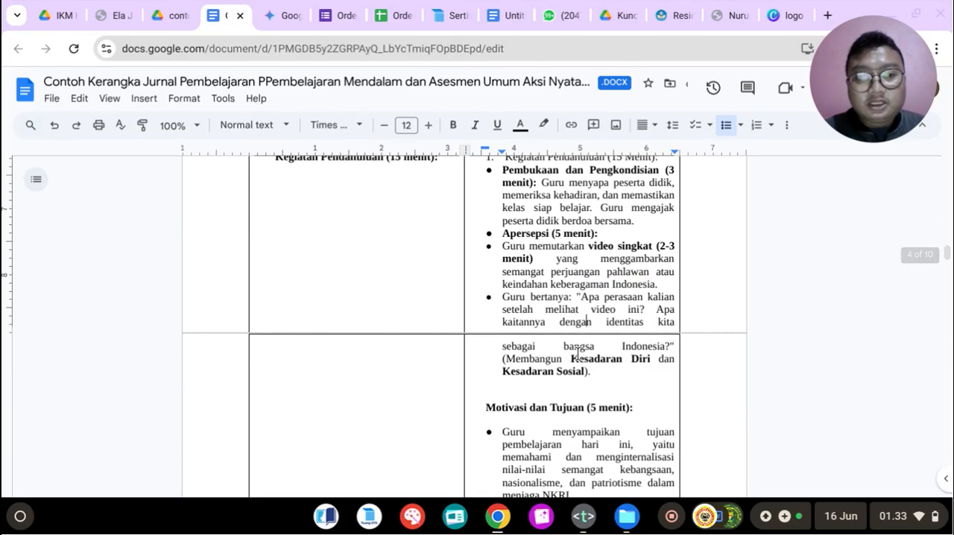
pyautogui.scroll(-1, 599, 319)
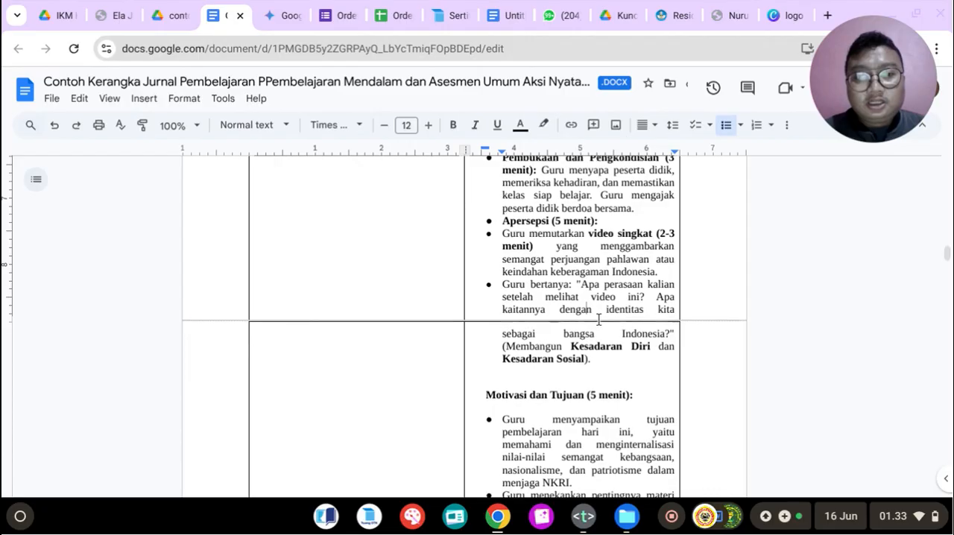
pyautogui.scroll(-2, 600, 317)
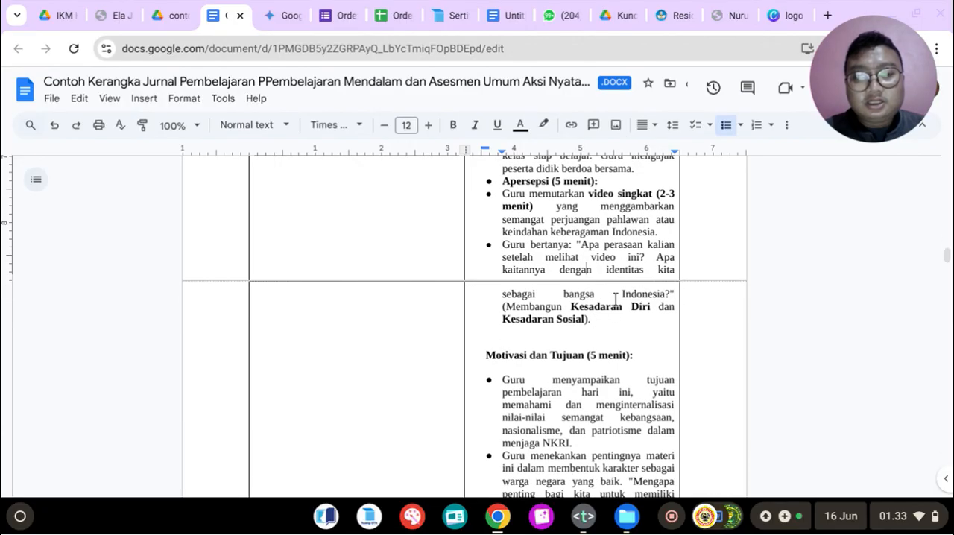
pyautogui.scroll(-4, 556, 304)
pyautogui.scroll(-4, 555, 304)
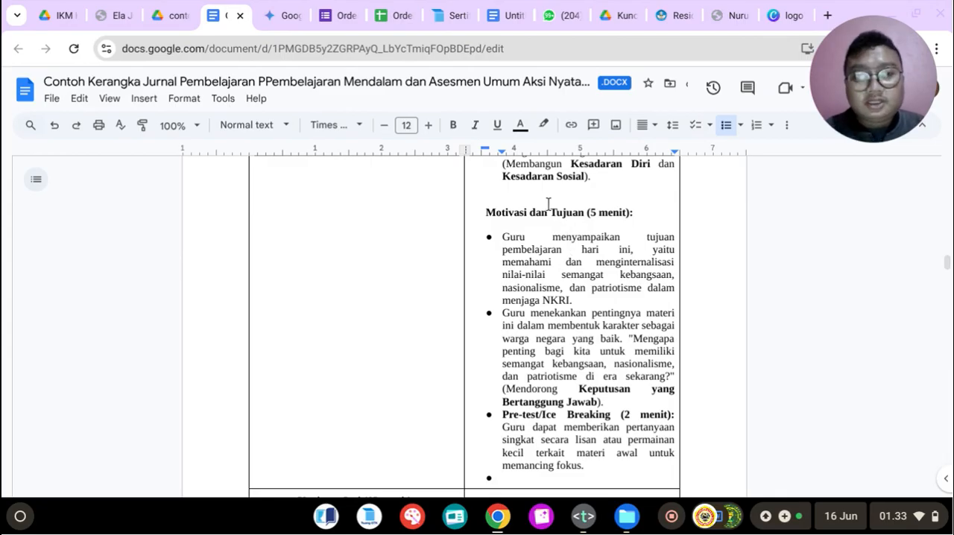
# Step: Check the "Motivasi dan Tujuan (5 menit)" layout in Gemini and format that heading in the Kegiatan Pendahuluan cell as a bulleted item
pyautogui.click(505, 204)
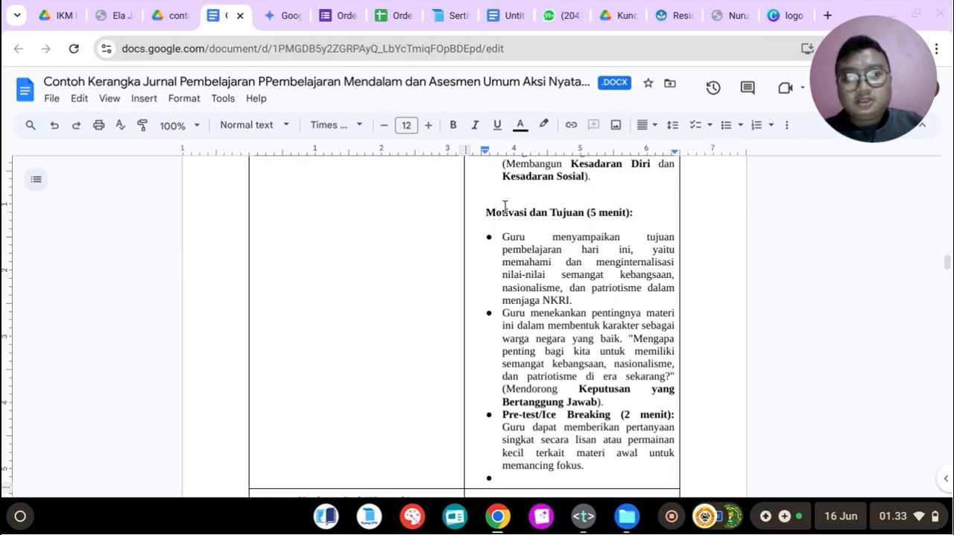
pyautogui.click(287, 15)
pyautogui.scroll(5, 501, 202)
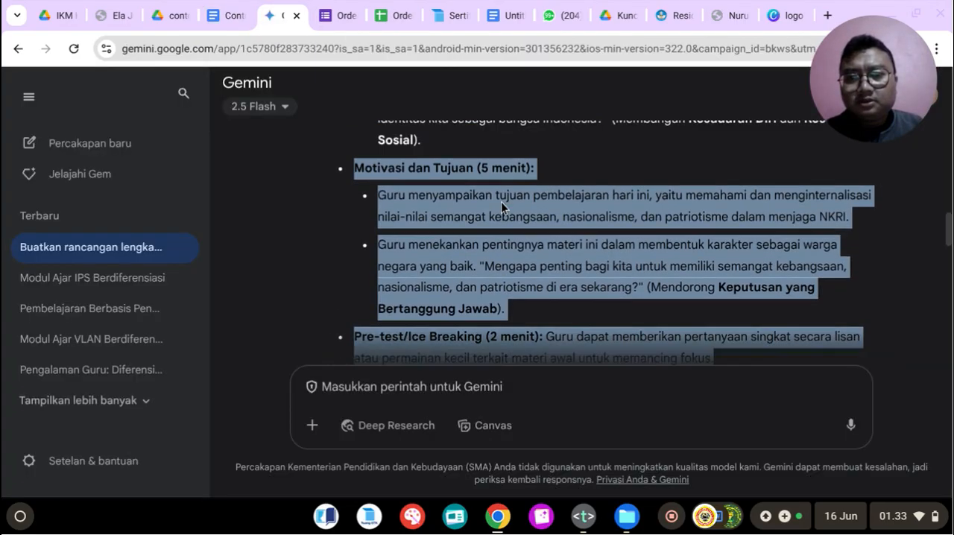
pyautogui.click(223, 15)
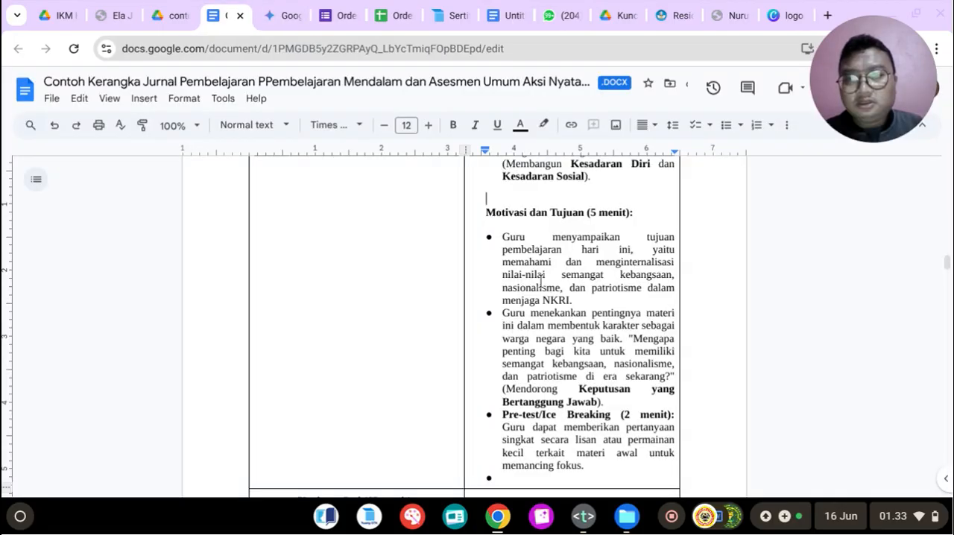
pyautogui.tripleClick(616, 207)
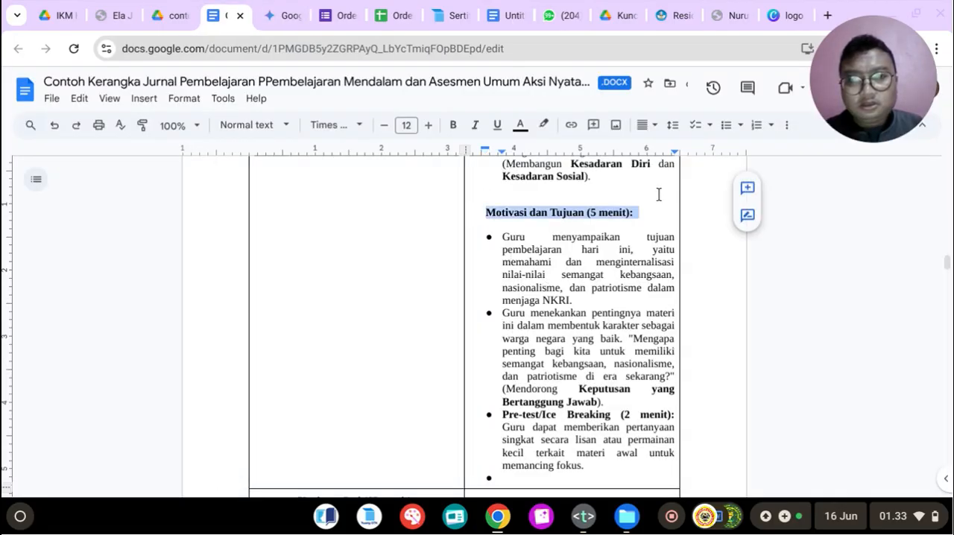
pyautogui.click(726, 125)
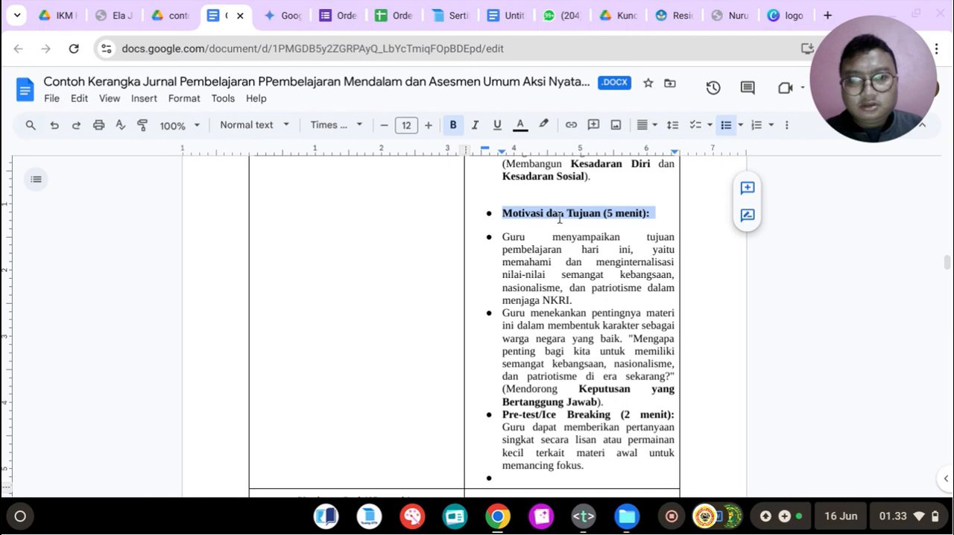
# Step: Replace the unbulleted blank line above the "Motivasi dan Tujuan (5 menit):" bullet with an empty bullet item
pyautogui.click(524, 223)
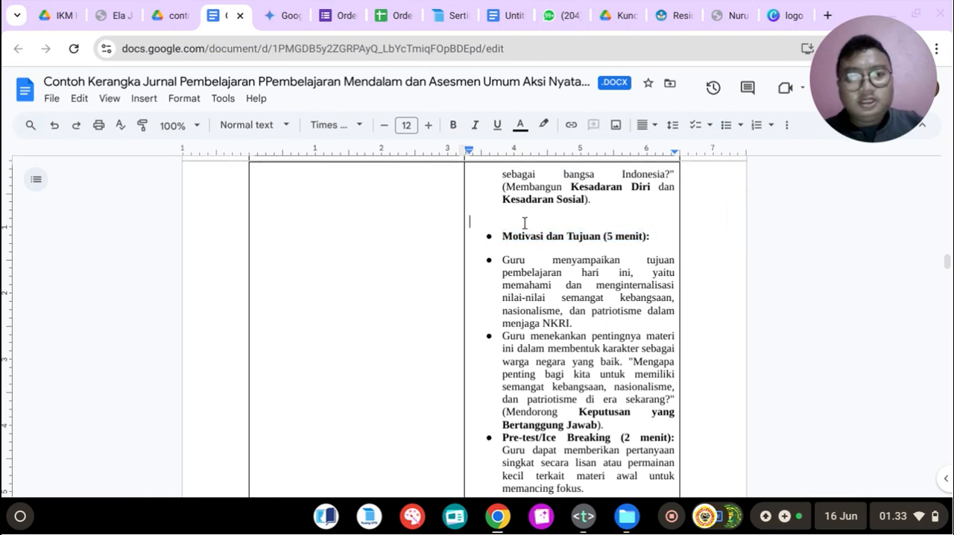
pyautogui.press('BackSpace')
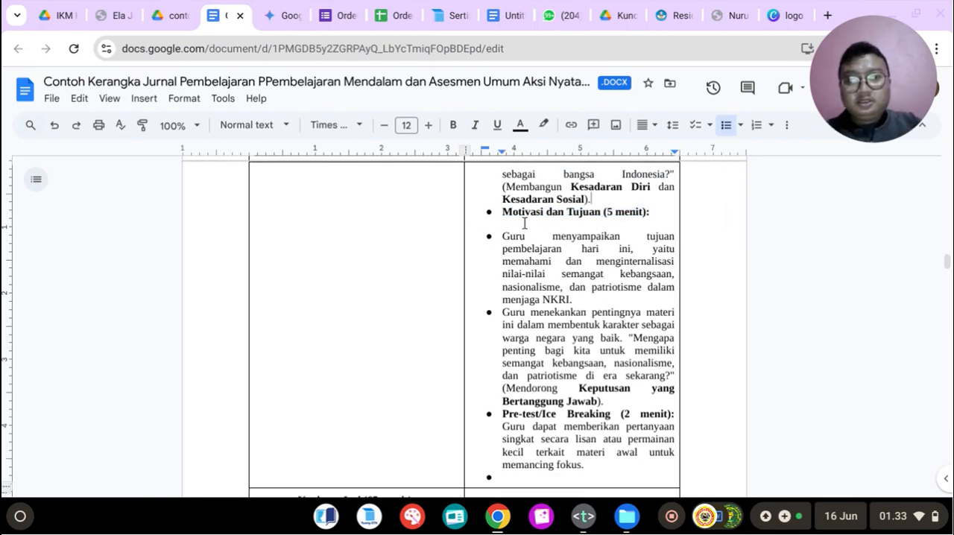
pyautogui.press('Return')
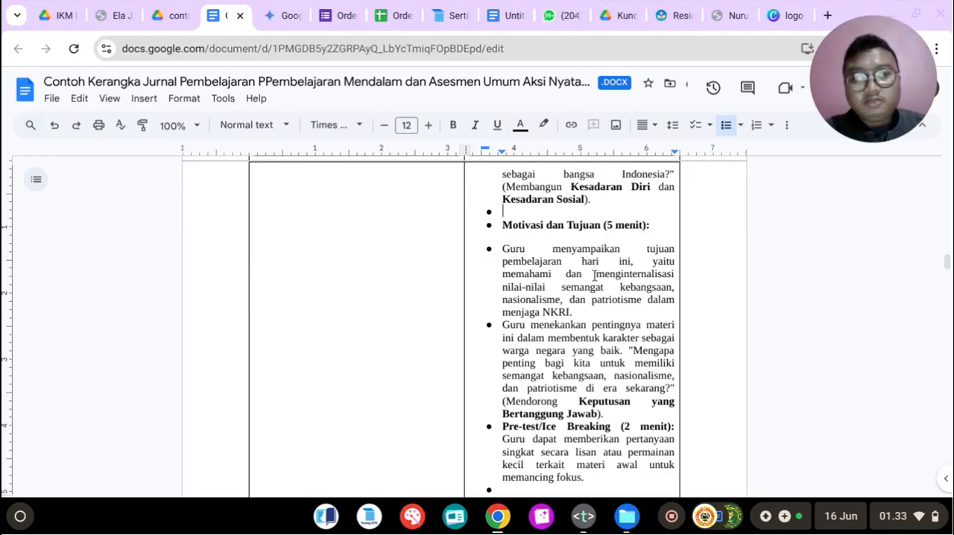
# Step: Review the rest of the learning-steps table, the sections before it and the Afektif (Fokus CASEL) objectives under Tujuan Pembelajaran
pyautogui.scroll(-1, 594, 275)
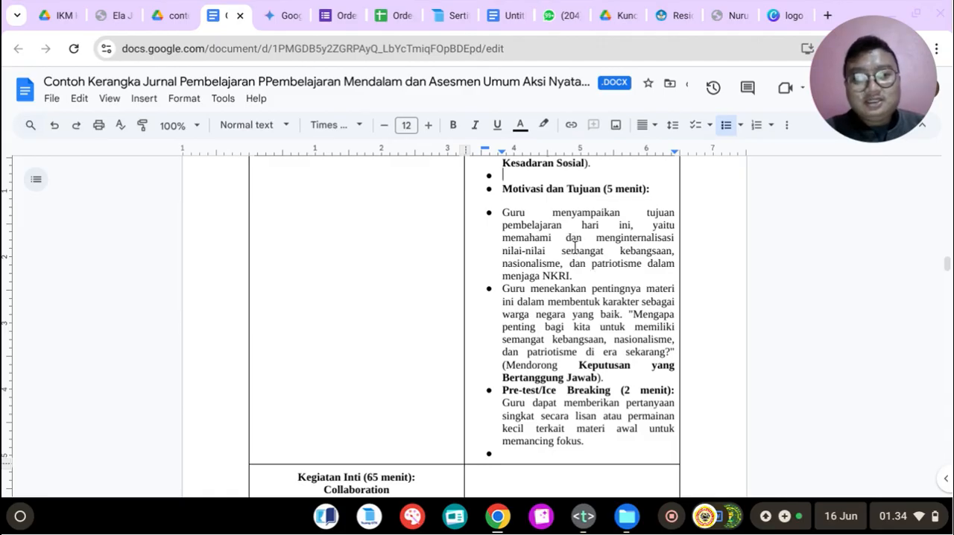
pyautogui.scroll(-2, 574, 246)
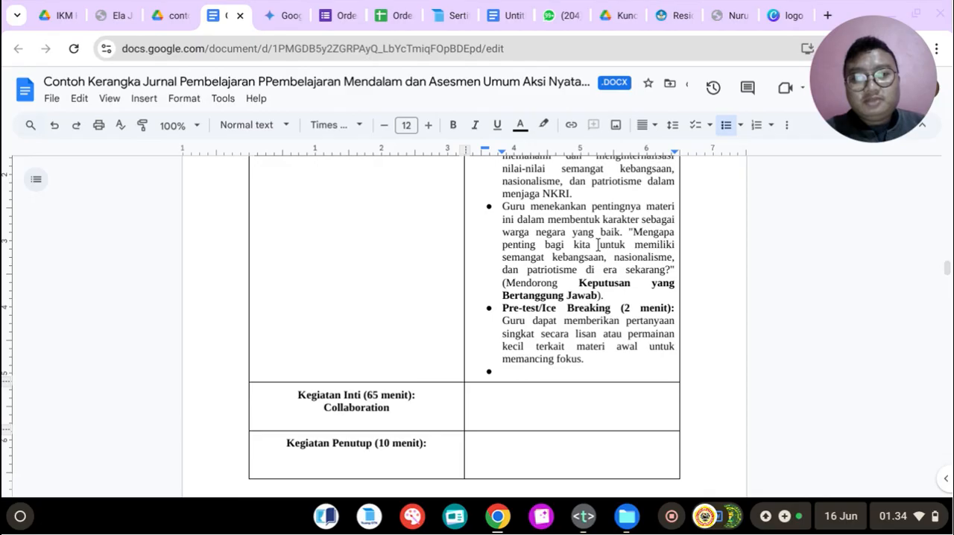
pyautogui.scroll(-1, 596, 249)
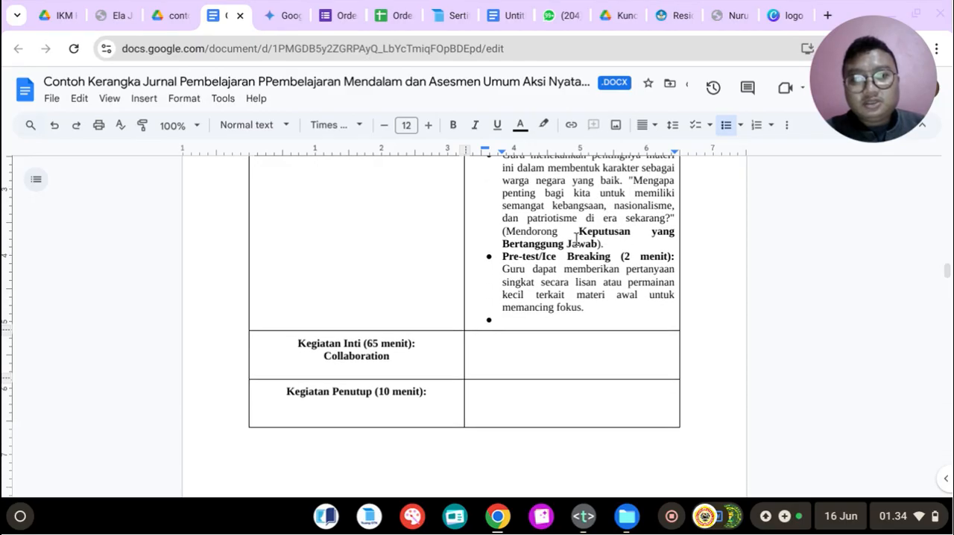
pyautogui.moveTo(579, 233); pyautogui.dragTo(617, 249)
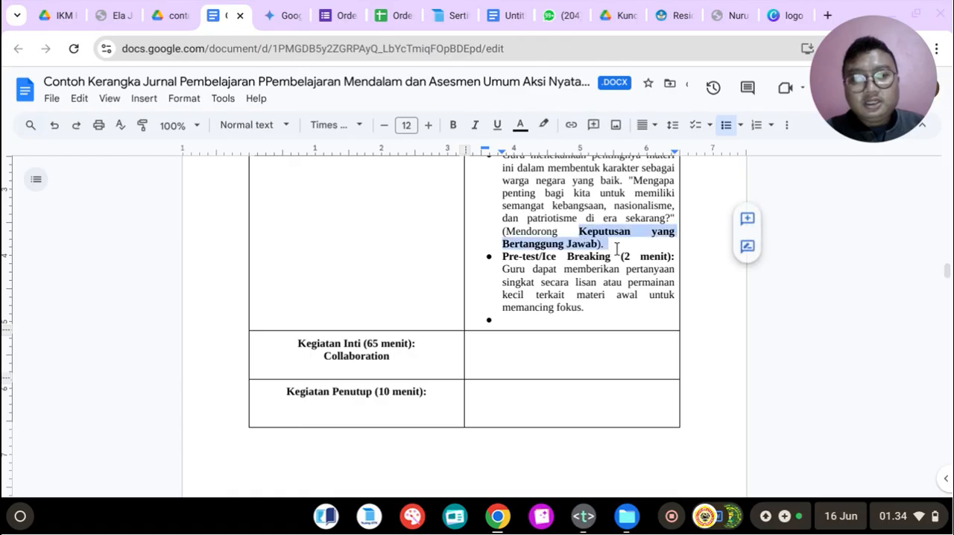
pyautogui.scroll(10, 617, 250)
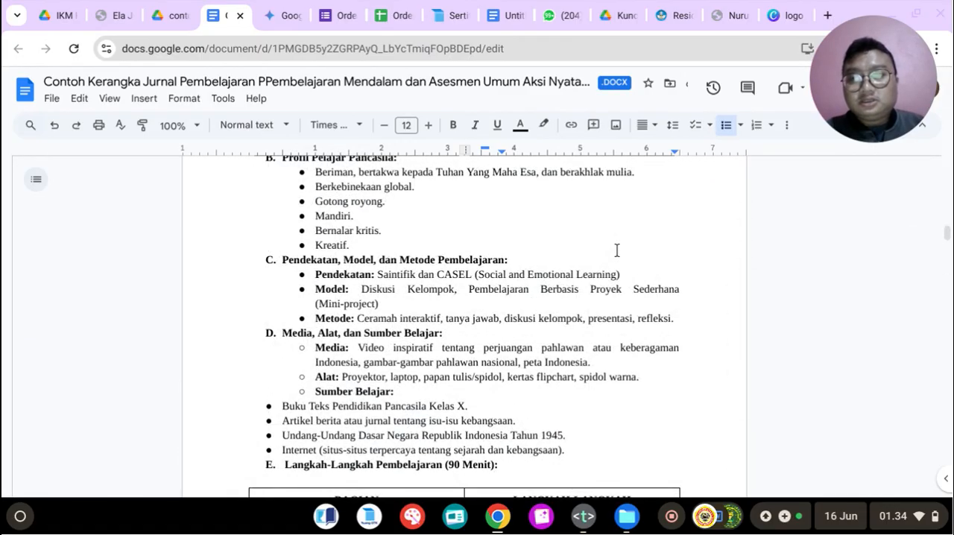
pyautogui.scroll(5, 617, 250)
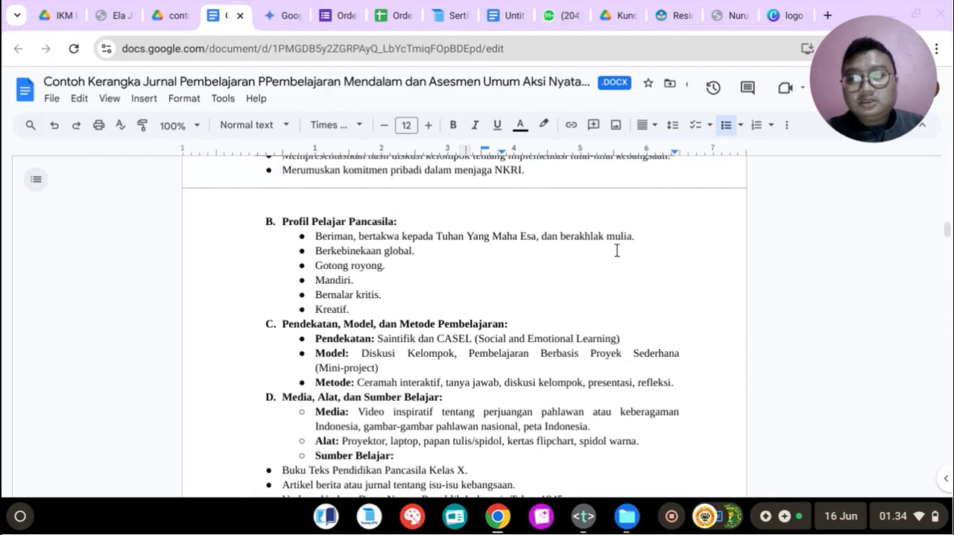
pyautogui.scroll(-5, 617, 249)
pyautogui.scroll(8, 617, 251)
pyautogui.scroll(-5, 623, 248)
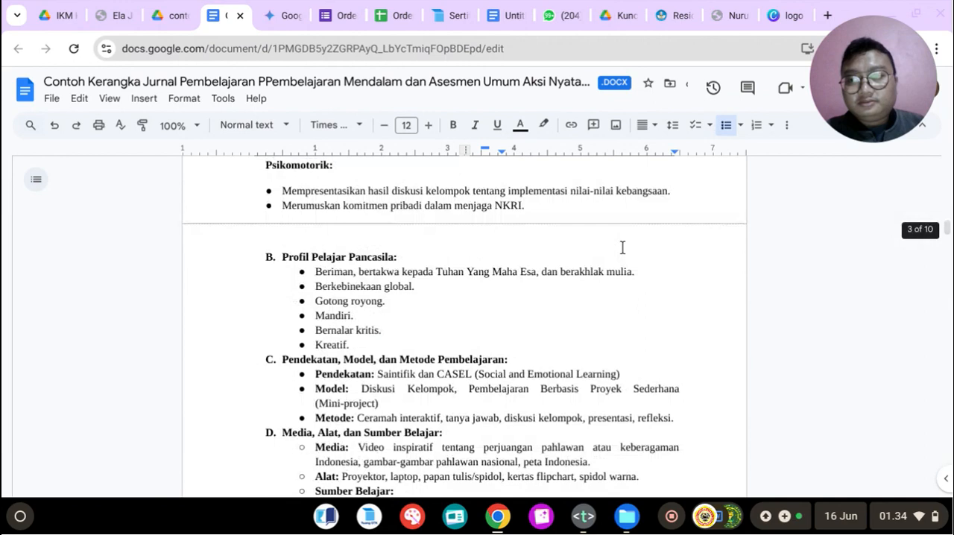
pyautogui.scroll(6, 623, 248)
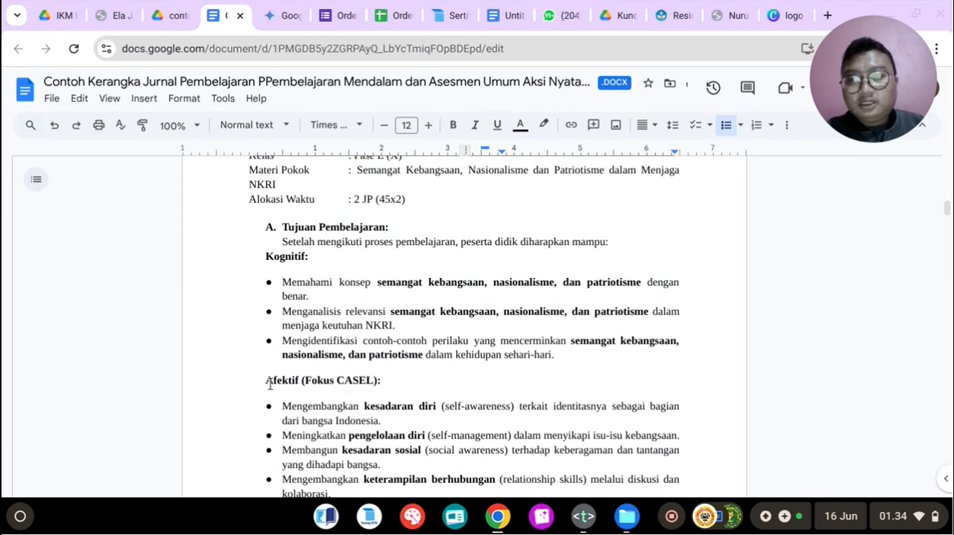
pyautogui.moveTo(265, 381); pyautogui.dragTo(397, 381)
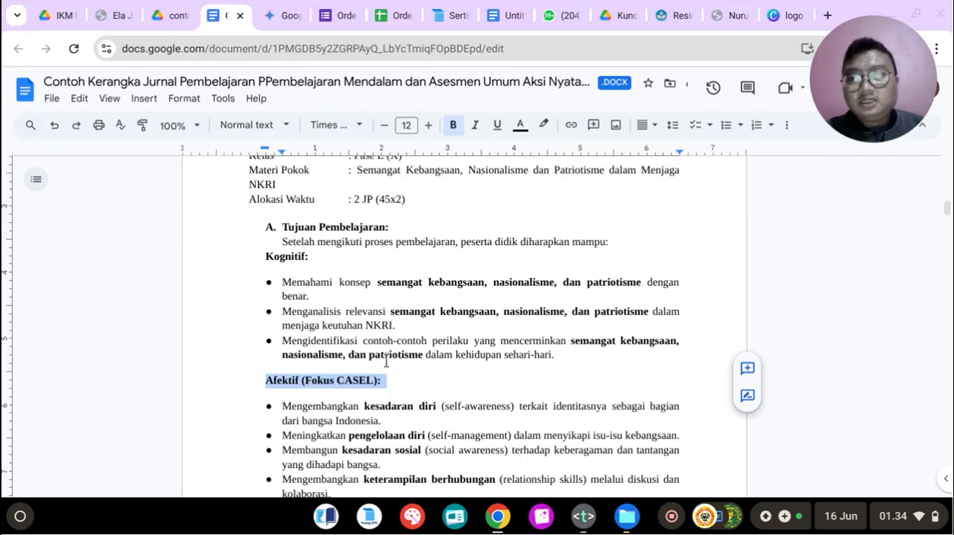
pyautogui.scroll(-1, 315, 377)
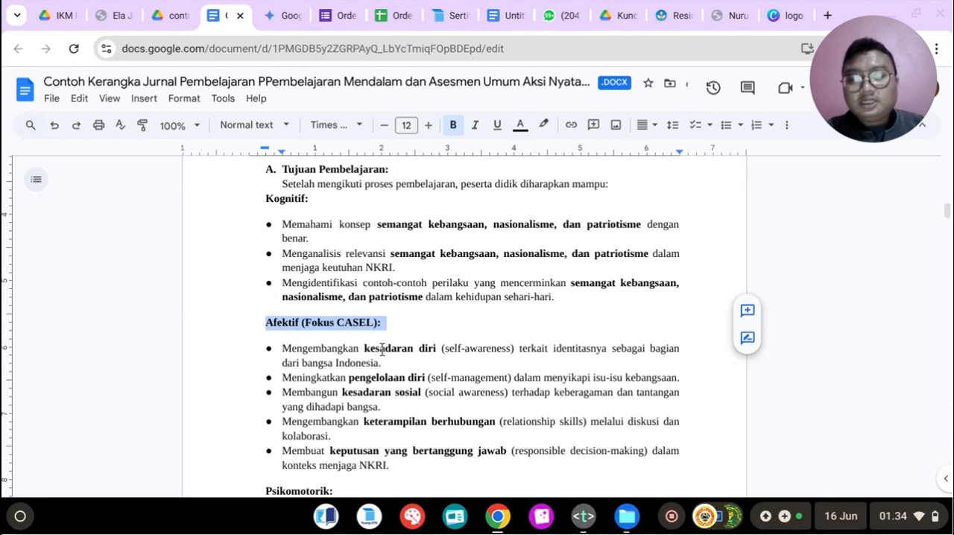
# Step: Check the sample CASEL prompt in the Text app notes and compare it with the document's Afektif (Fokus CASEL) objectives
pyautogui.click(583, 516)
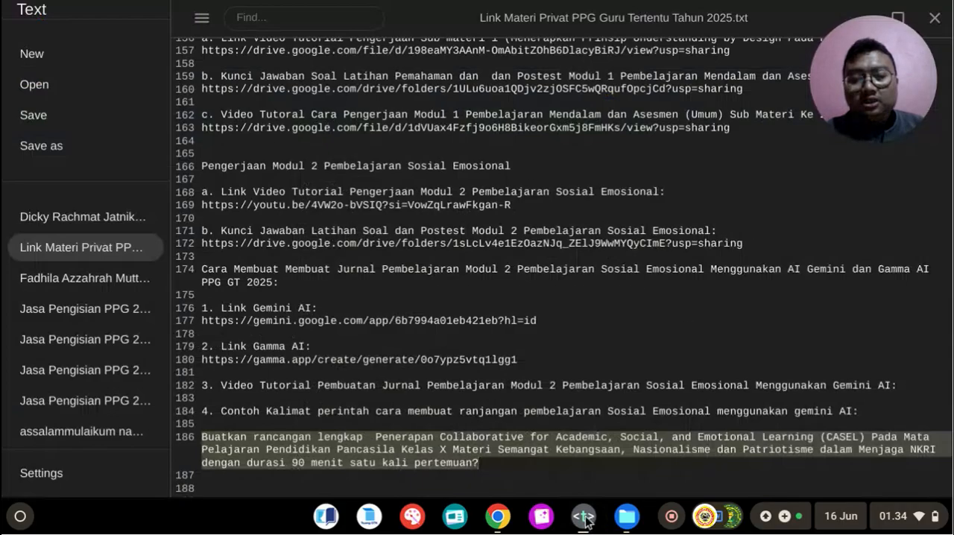
pyautogui.click(371, 442)
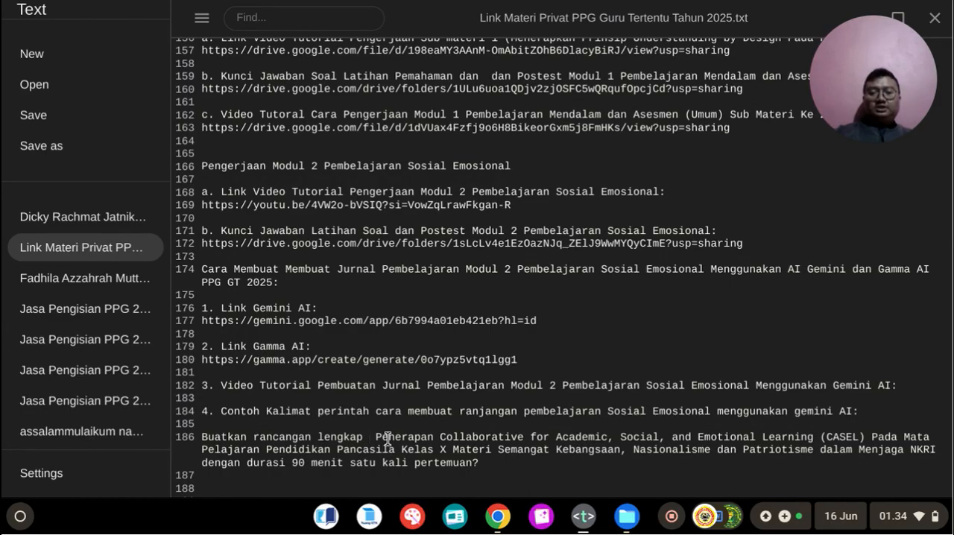
pyautogui.click(600, 524)
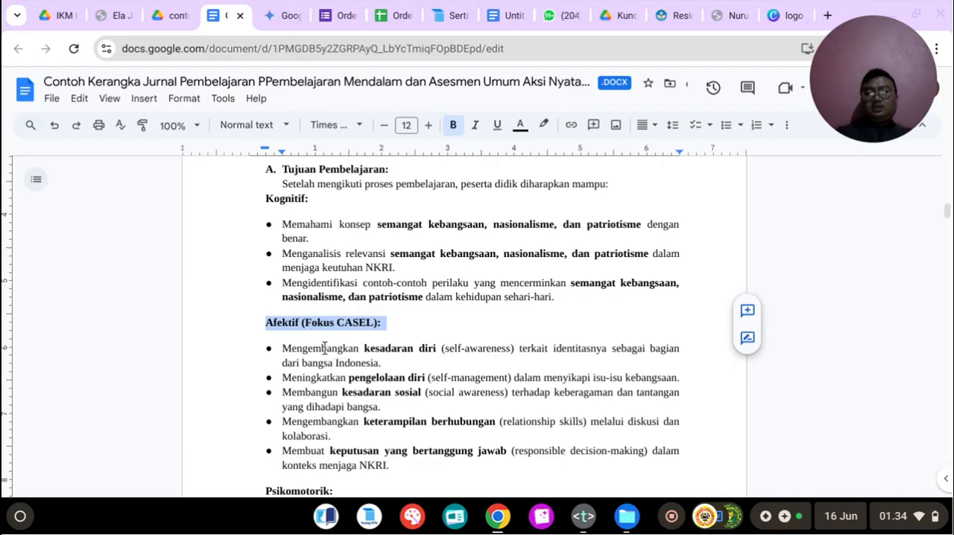
pyautogui.click(324, 348)
pyautogui.scroll(-1, 321, 346)
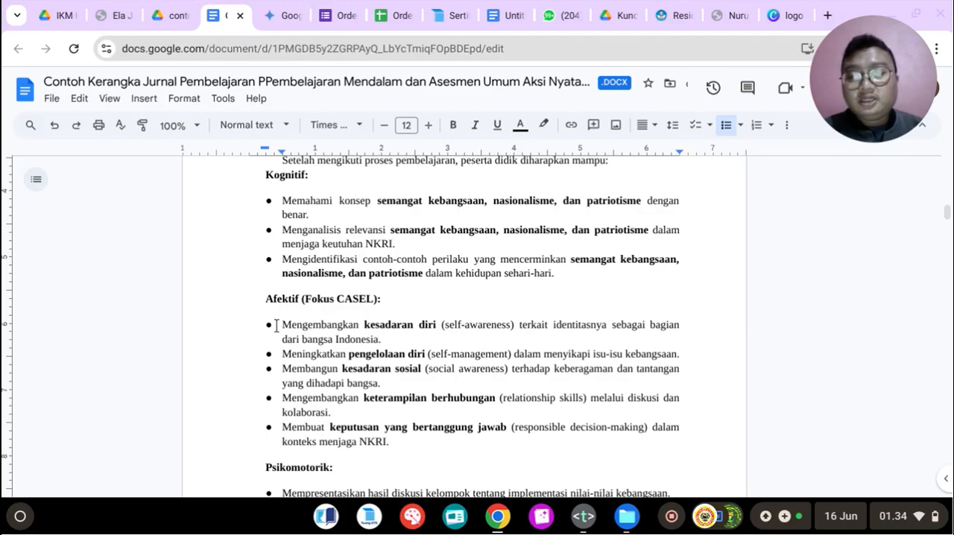
pyautogui.moveTo(291, 325); pyautogui.dragTo(419, 327)
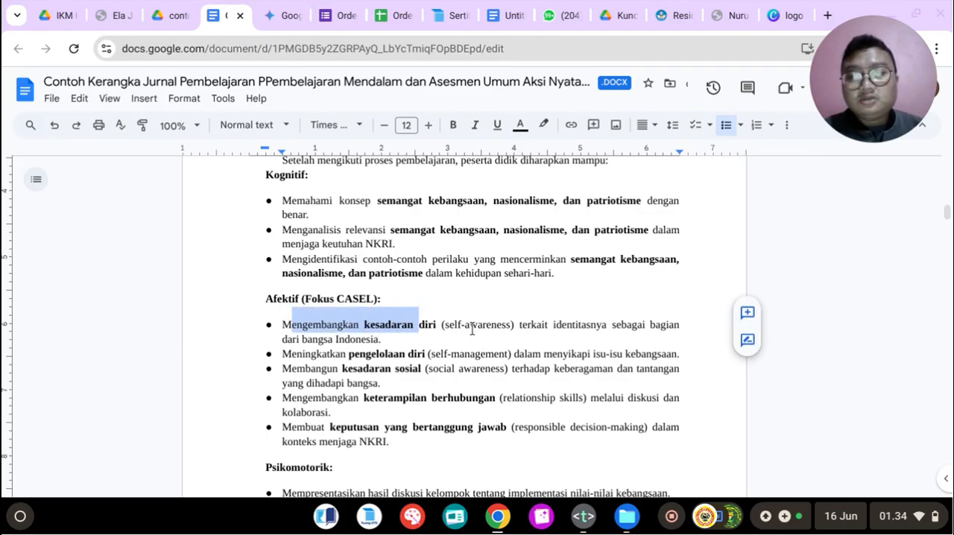
pyautogui.click(596, 325)
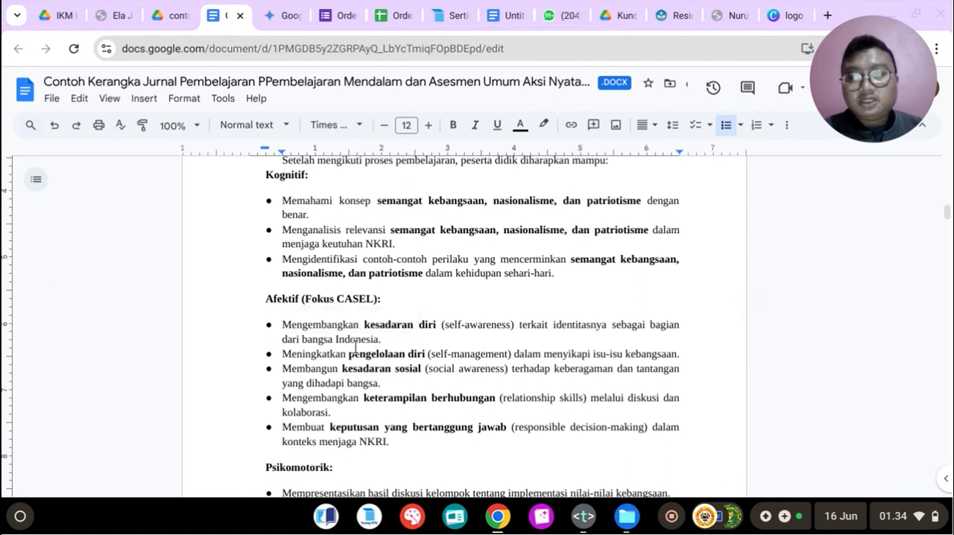
# Step: Review each competency in the Afektif (Fokus CASEL) objectives, from kesadaran diri to keputusan yang bertanggung jawab
pyautogui.moveTo(290, 326); pyautogui.dragTo(395, 341)
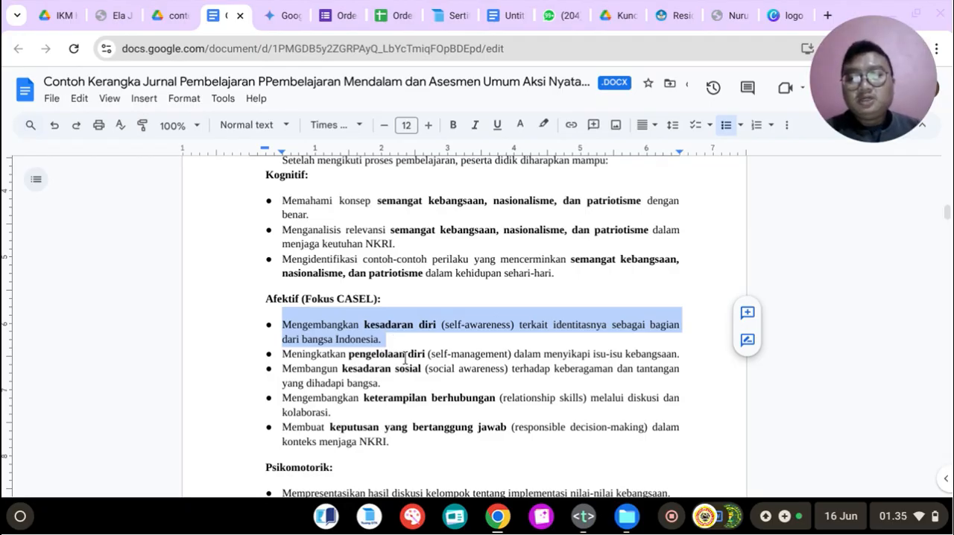
pyautogui.click(405, 356)
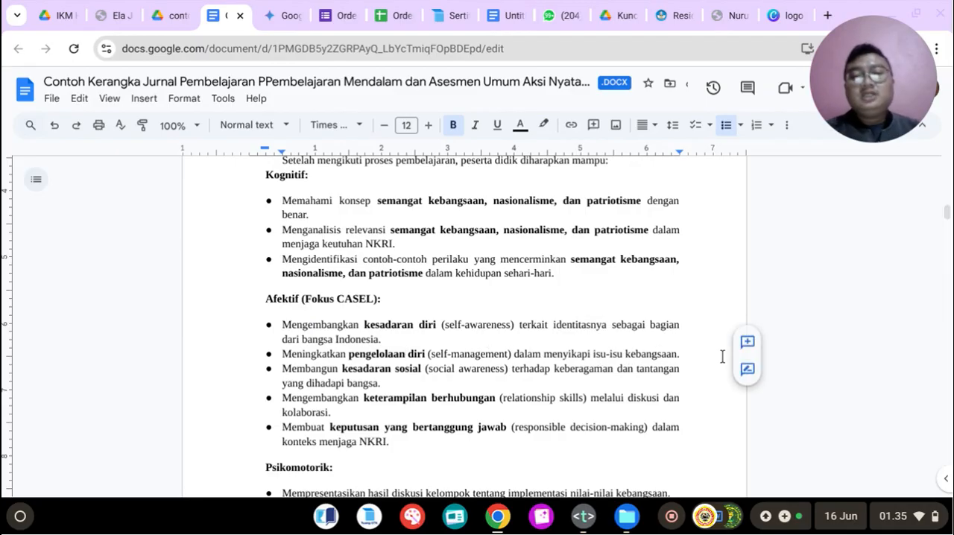
pyautogui.moveTo(679, 355); pyautogui.dragTo(377, 360)
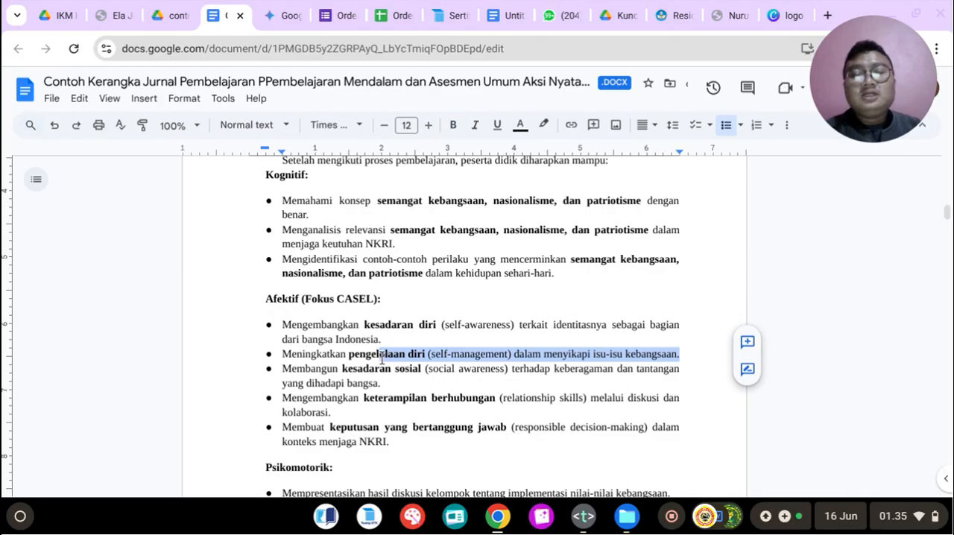
pyautogui.click(354, 354)
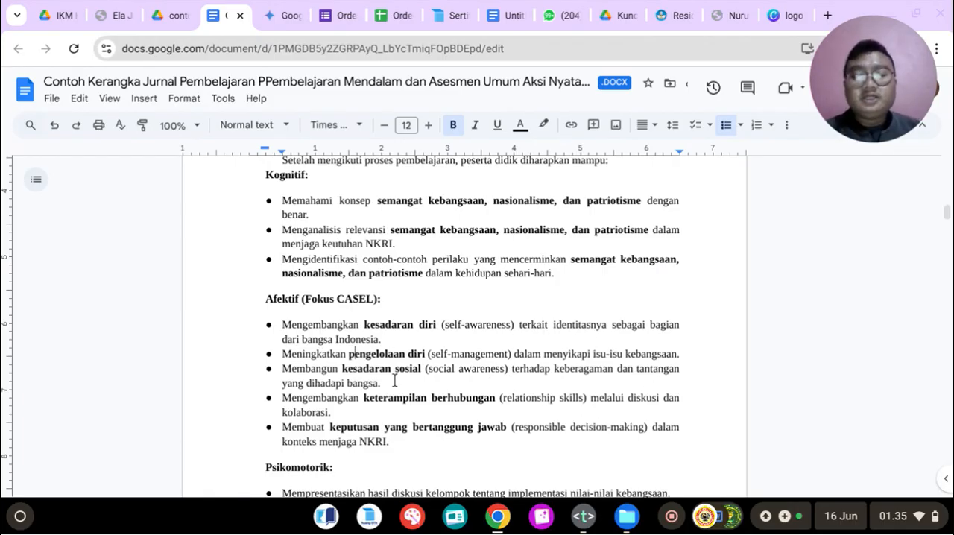
pyautogui.click(313, 368)
pyautogui.click(395, 370)
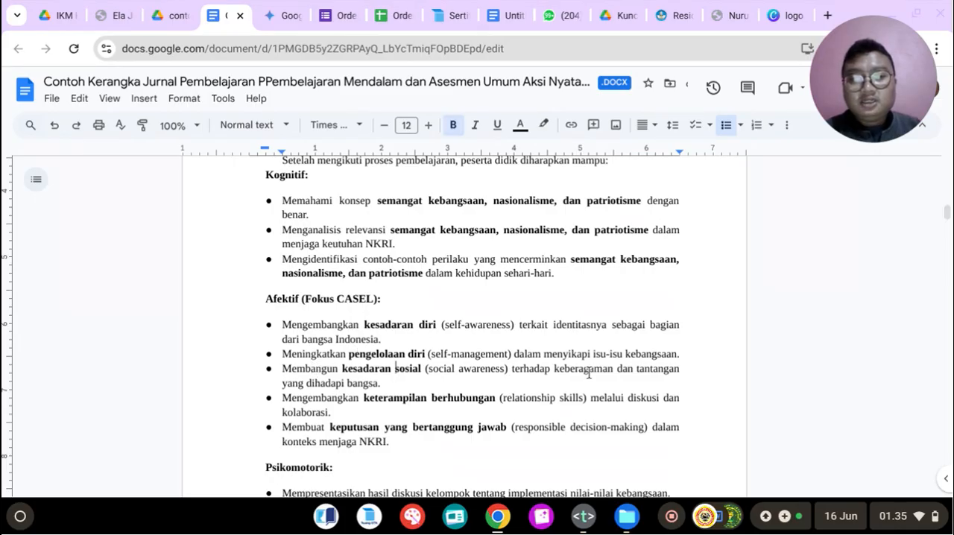
pyautogui.scroll(-2, 479, 373)
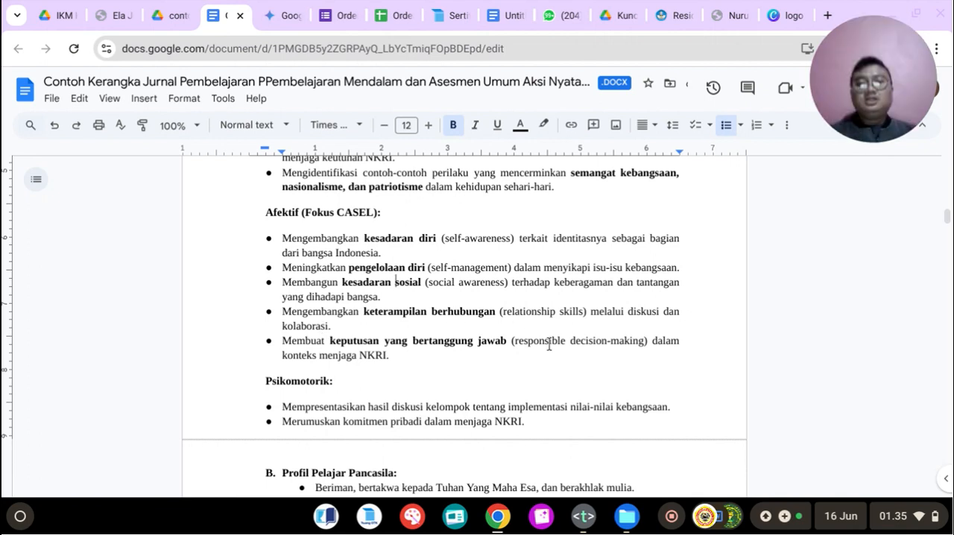
pyautogui.scroll(-2, 623, 313)
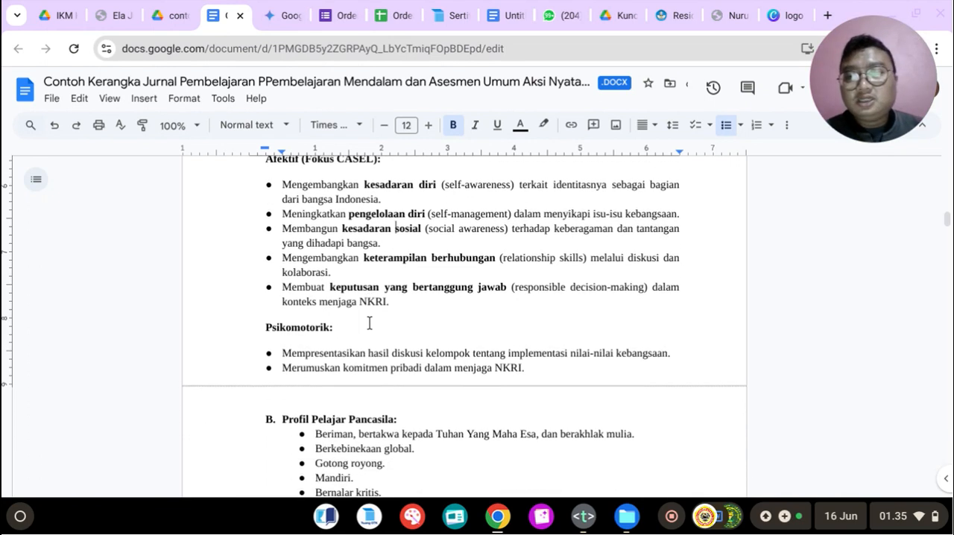
pyautogui.moveTo(330, 285); pyautogui.dragTo(498, 285)
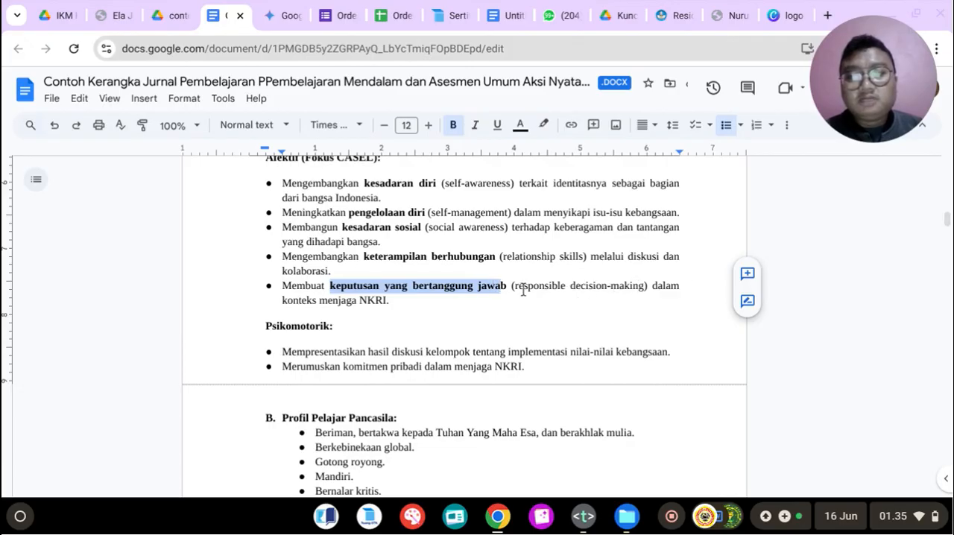
pyautogui.scroll(-10, 372, 311)
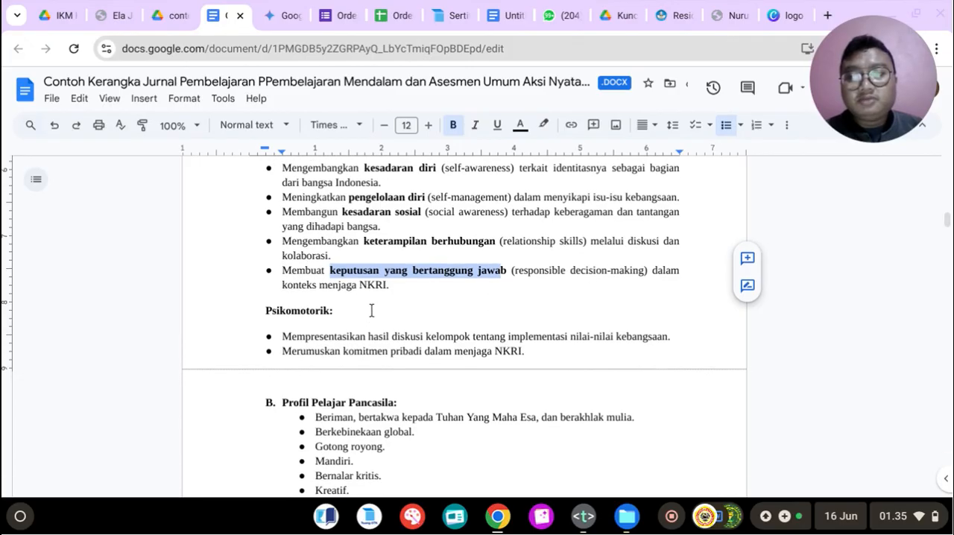
# Step: Examine the Kegiatan Pendahuluan cell for the CASEL competencies integrated in its activities, including Keputusan yang Bertanggung Jawab
pyautogui.scroll(-5, 422, 339)
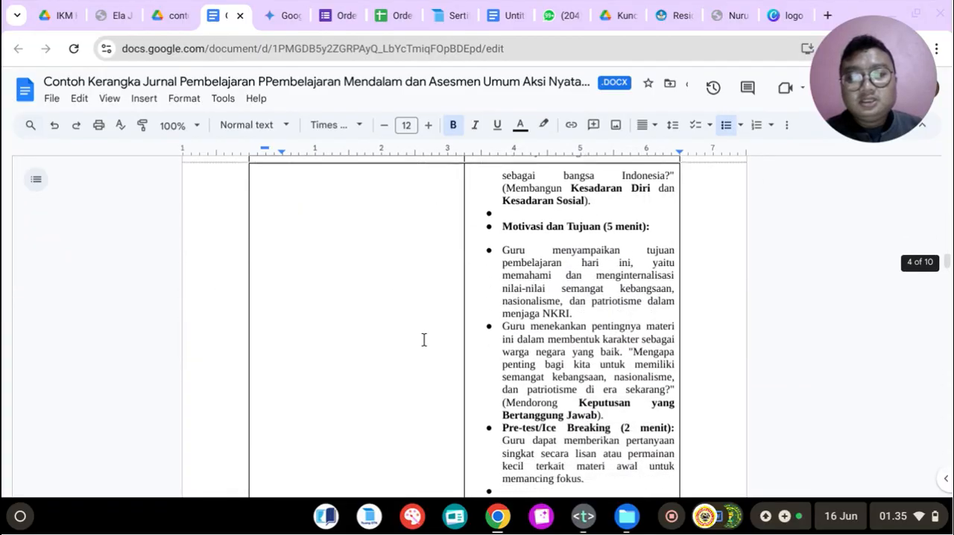
pyautogui.scroll(6, 424, 339)
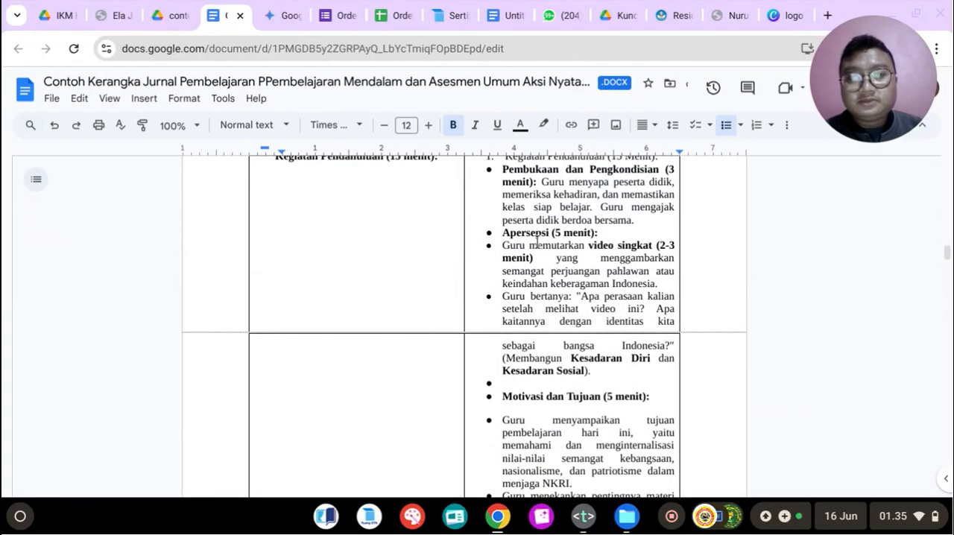
pyautogui.scroll(-1, 544, 248)
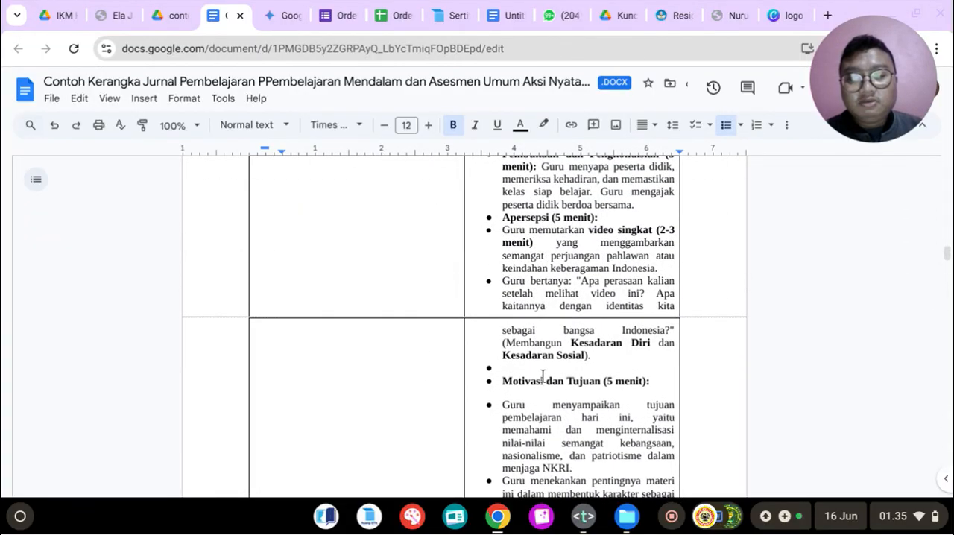
pyautogui.scroll(-3, 542, 375)
pyautogui.scroll(-1, 584, 303)
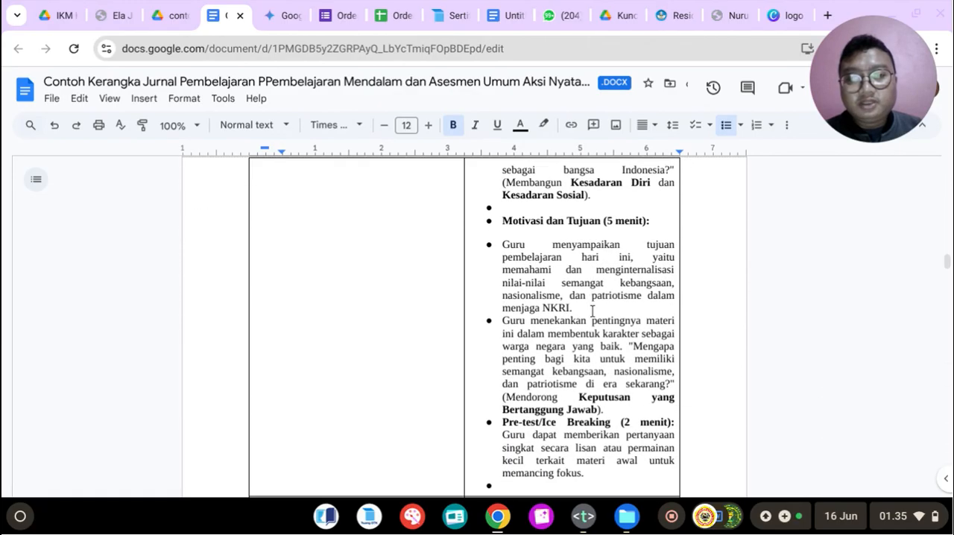
pyautogui.scroll(-1, 608, 304)
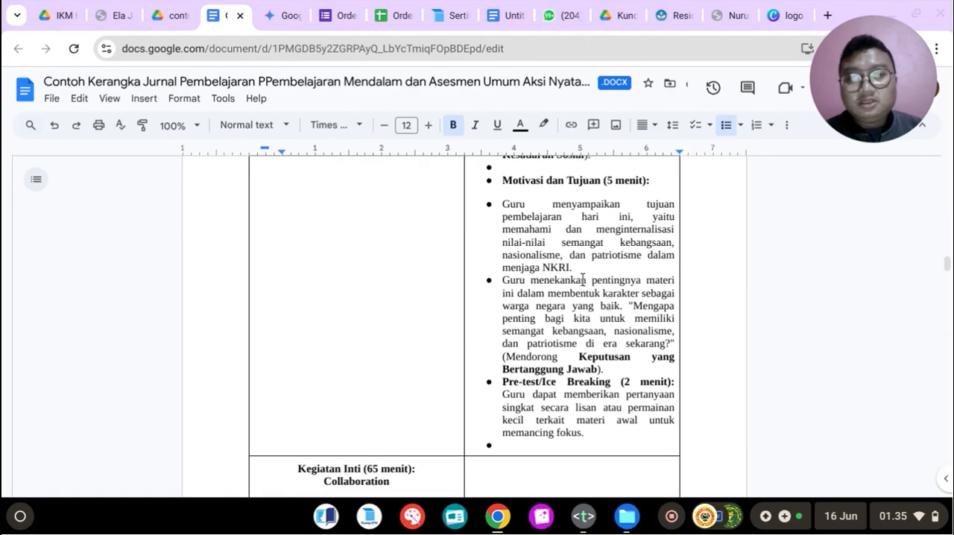
pyautogui.scroll(-1, 575, 281)
pyautogui.scroll(-2, 602, 264)
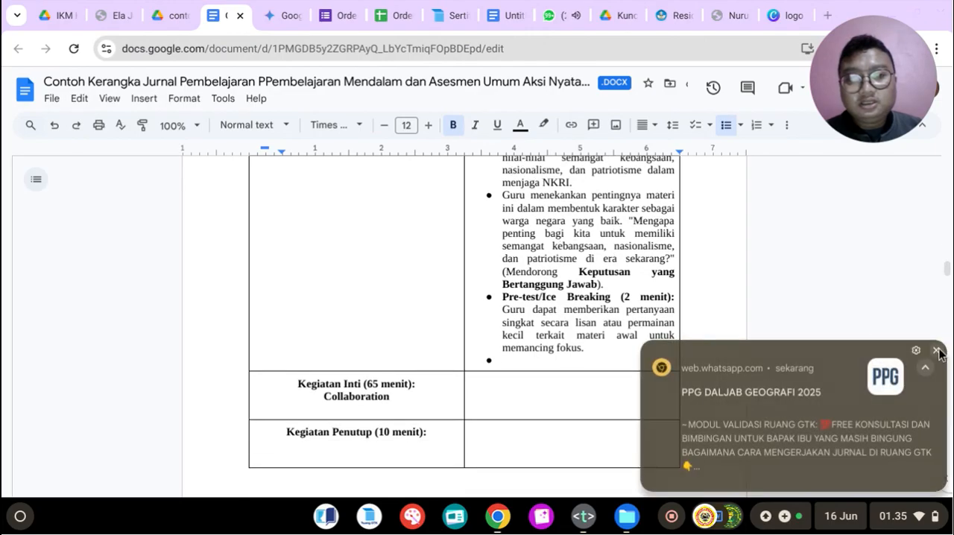
pyautogui.scroll(-1, 565, 285)
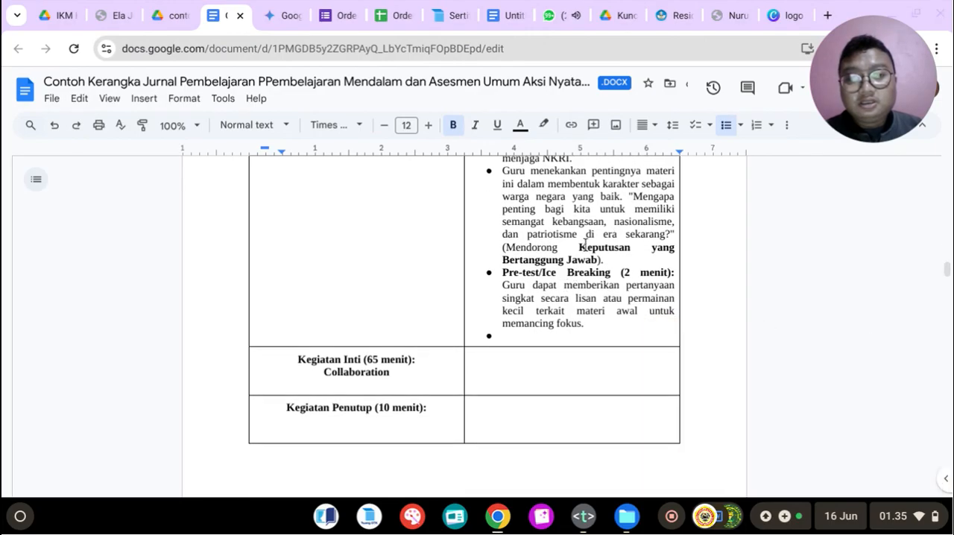
pyautogui.moveTo(585, 248); pyautogui.dragTo(635, 258)
pyautogui.scroll(1, 636, 258)
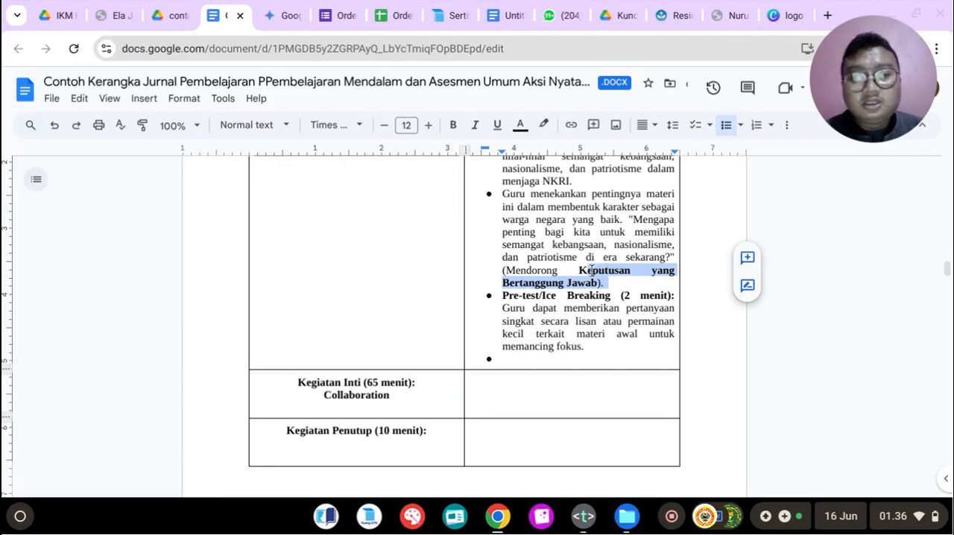
pyautogui.scroll(-1, 591, 275)
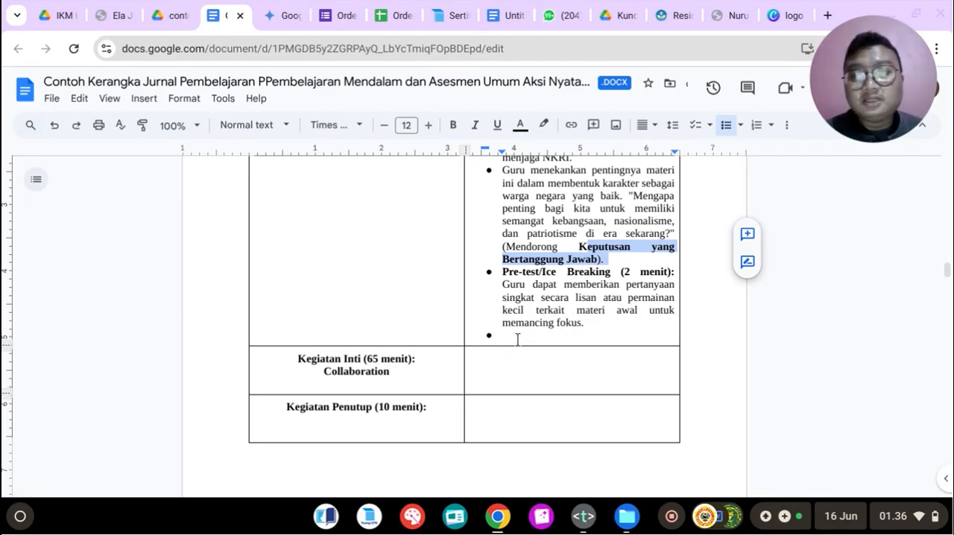
# Step: Check the Kegiatan Inti duration in Gemini and set the table's Kegiatan Inti heading to 60 menit
pyautogui.doubleClick(492, 358)
pyautogui.click(935, 350)
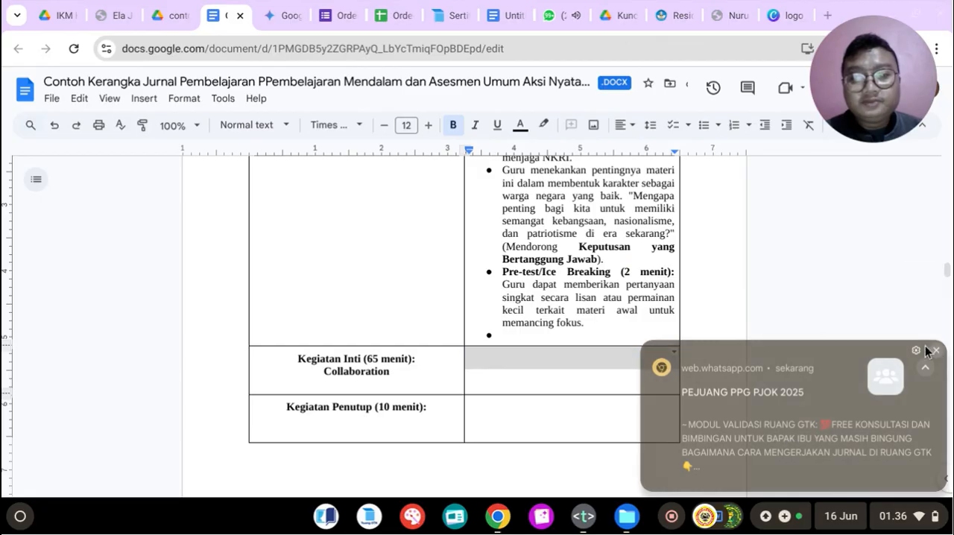
pyautogui.click(485, 356)
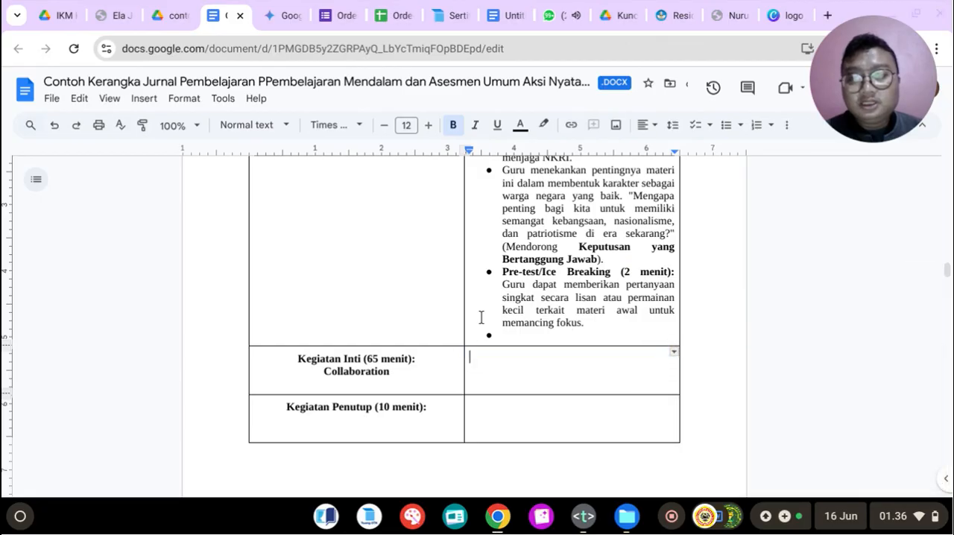
pyautogui.click(289, 15)
pyautogui.scroll(-5, 471, 250)
pyautogui.moveTo(470, 251); pyautogui.dragTo(470, 252)
pyautogui.scroll(-1, 470, 251)
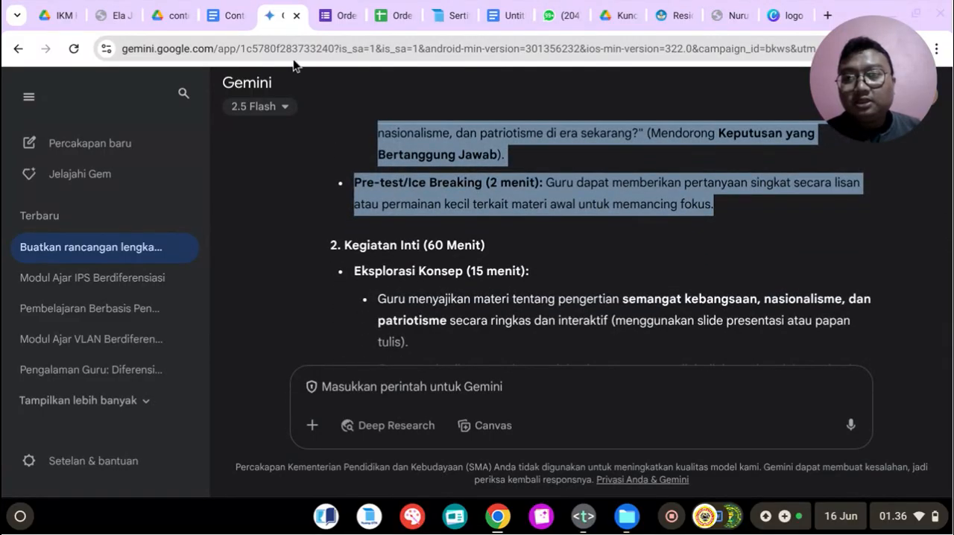
pyautogui.click(238, 9)
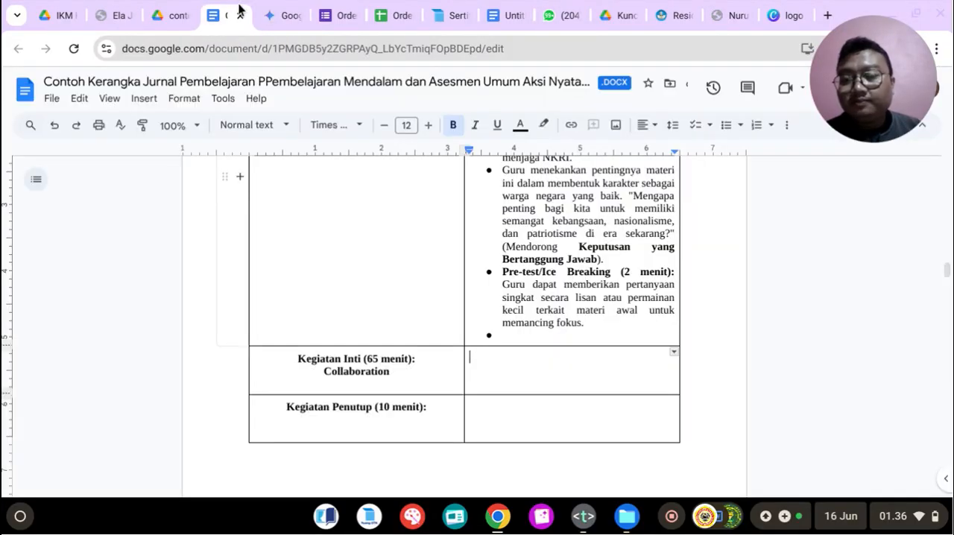
pyautogui.click(378, 358)
pyautogui.press('BackSpace')
pyautogui.write('0')
# Step: Look through Gemini's Kegiatan Inti (60 Menit) section and copy its "Eksplorasi Konsep (15 menit)" heading for the document's empty Kegiatan Inti cell
pyautogui.click(478, 358)
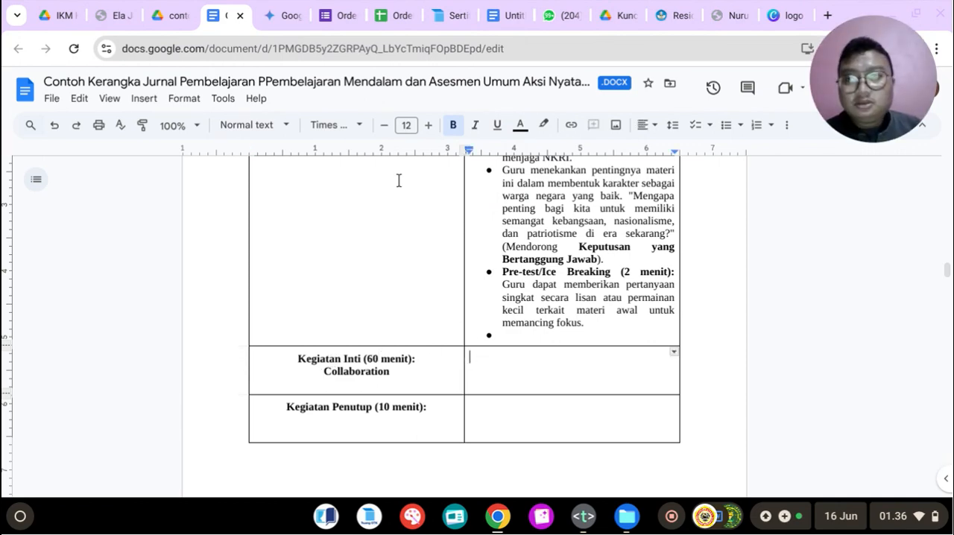
pyautogui.click(272, 7)
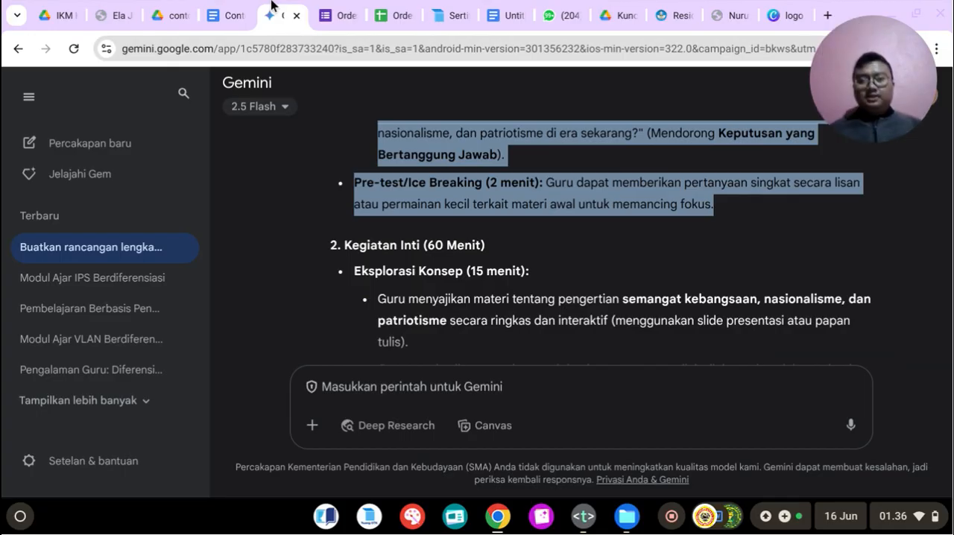
pyautogui.scroll(-2, 350, 216)
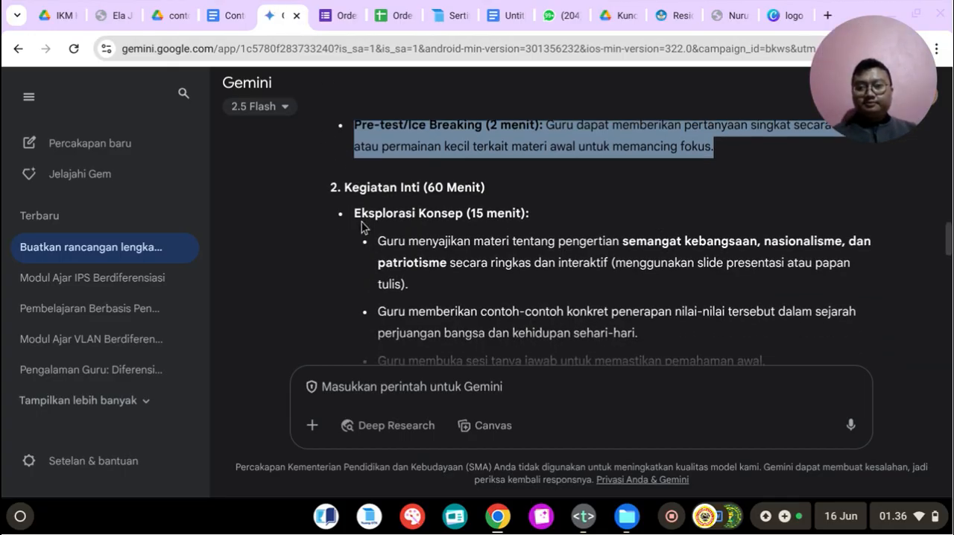
pyautogui.click(355, 215)
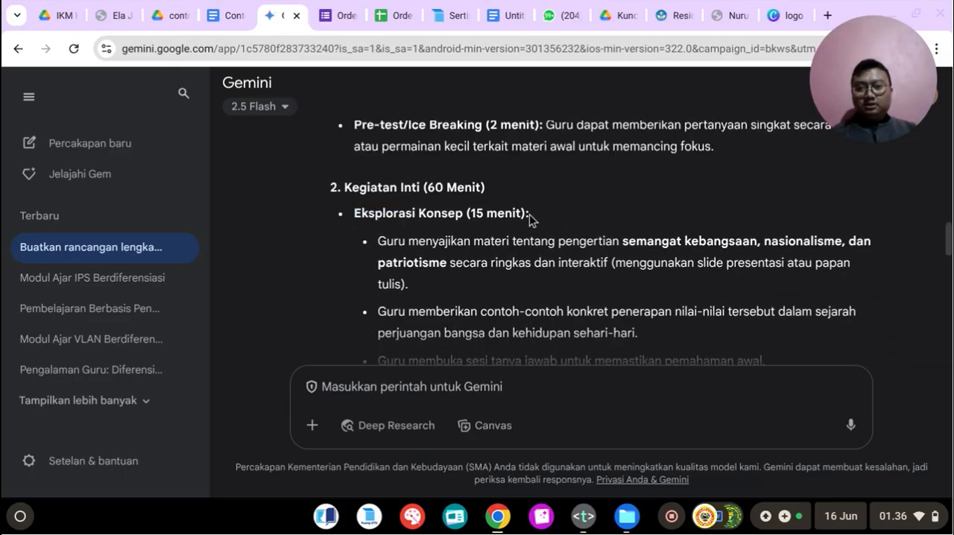
pyautogui.moveTo(529, 214); pyautogui.dragTo(354, 215)
pyautogui.rightClick(400, 223)
pyautogui.click(423, 234)
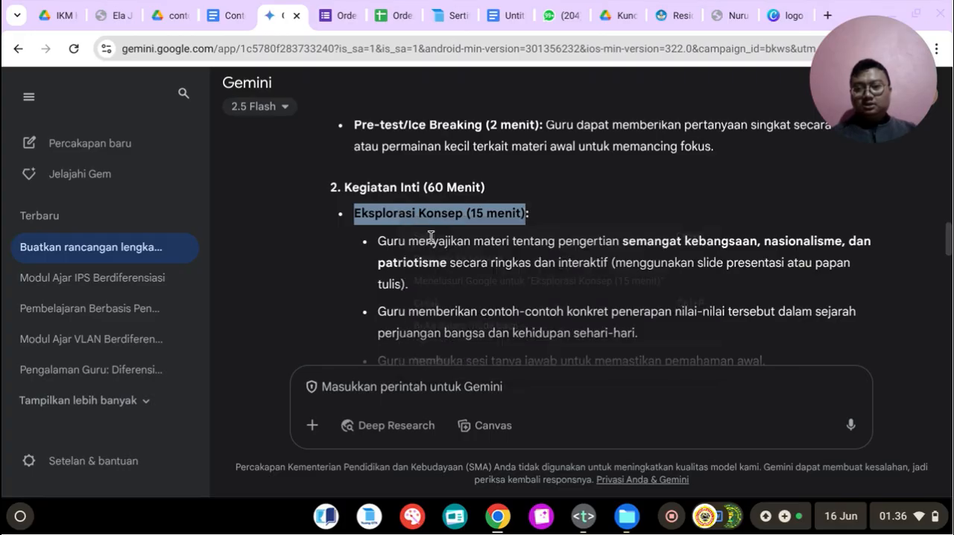
pyautogui.scroll(-3, 433, 240)
pyautogui.scroll(2, 433, 239)
pyautogui.scroll(-6, 433, 239)
pyautogui.scroll(1, 435, 243)
pyautogui.scroll(8, 435, 243)
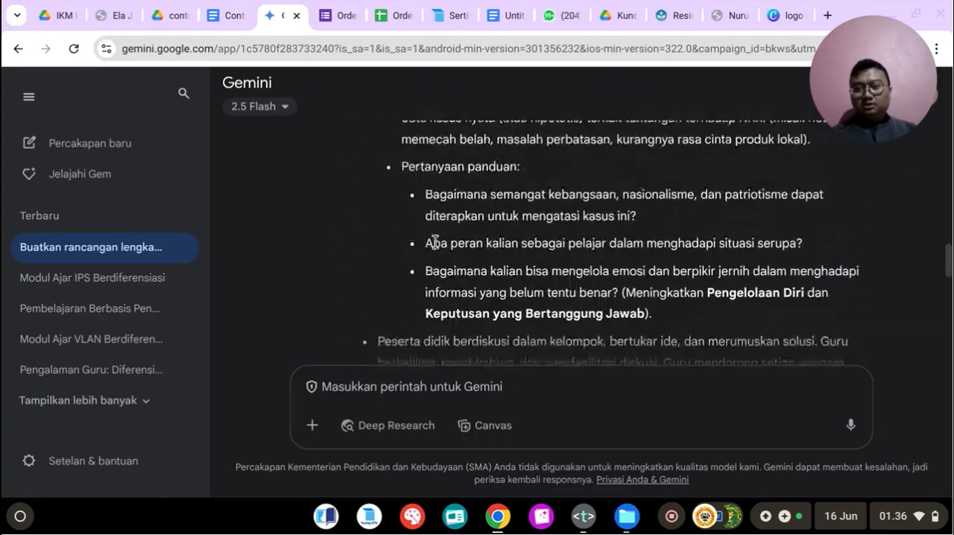
pyautogui.scroll(3, 435, 242)
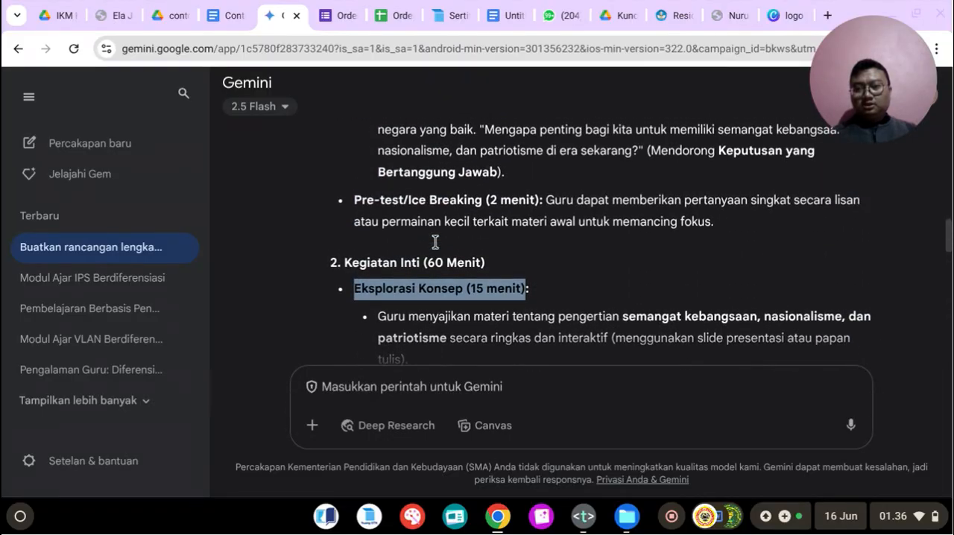
pyautogui.scroll(-1, 435, 243)
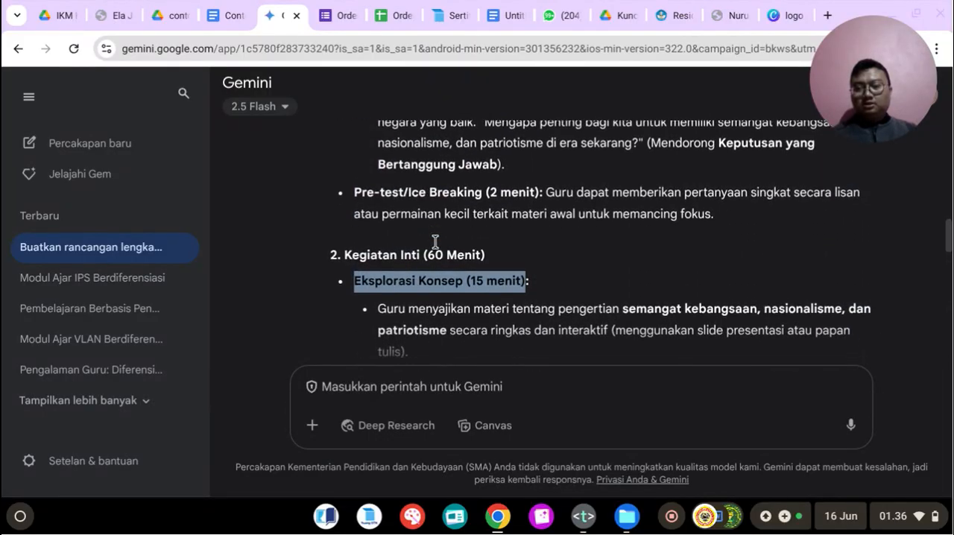
pyautogui.rightClick(407, 271)
pyautogui.click(438, 300)
pyautogui.click(237, 16)
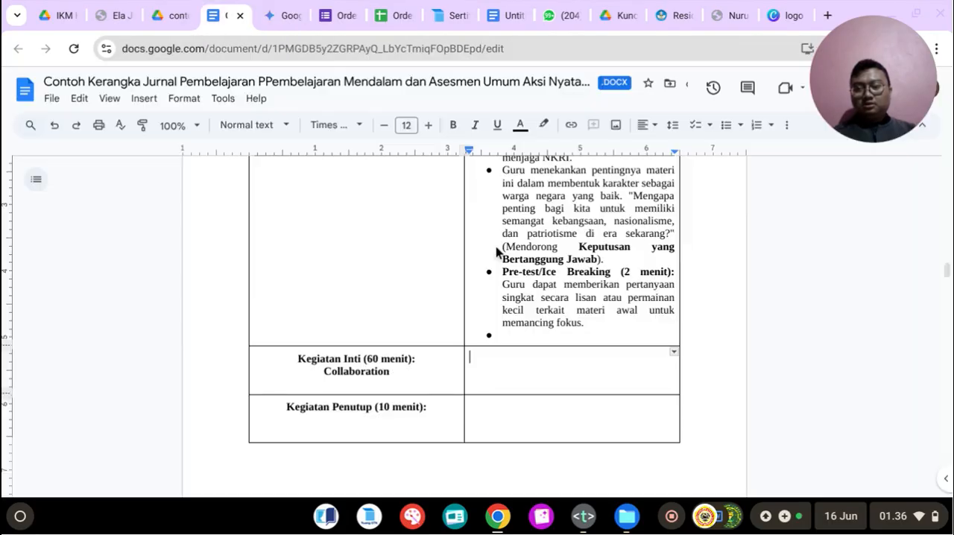
# Step: Add "Eksplorasi Konsep (15 menit):" as numbered item 1 in the Kegiatan Inti cell, with an empty bullet item below it
pyautogui.write('1.')
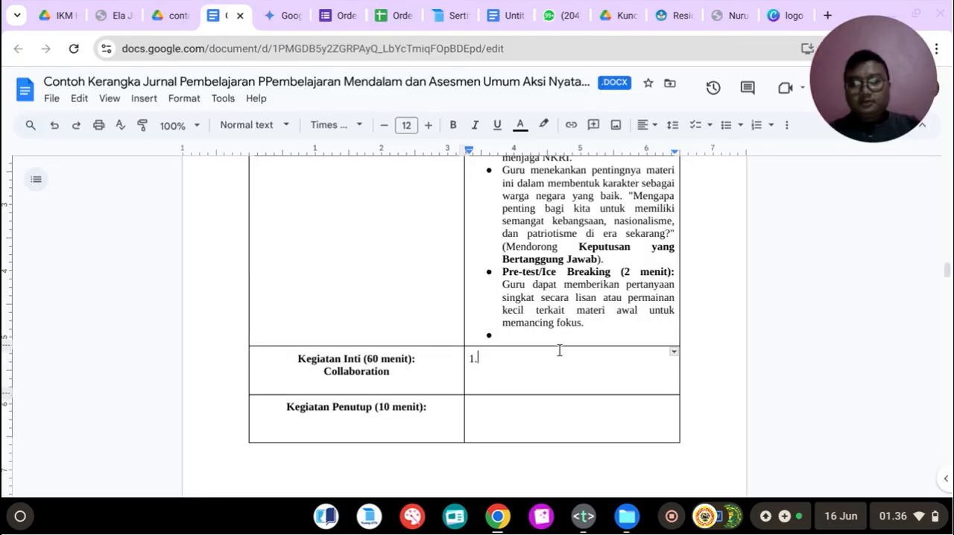
pyautogui.hotkey('ctrl', 'v')
pyautogui.write(':')
pyautogui.press('Return')
pyautogui.press('BackSpace')
pyautogui.press('BackSpace')
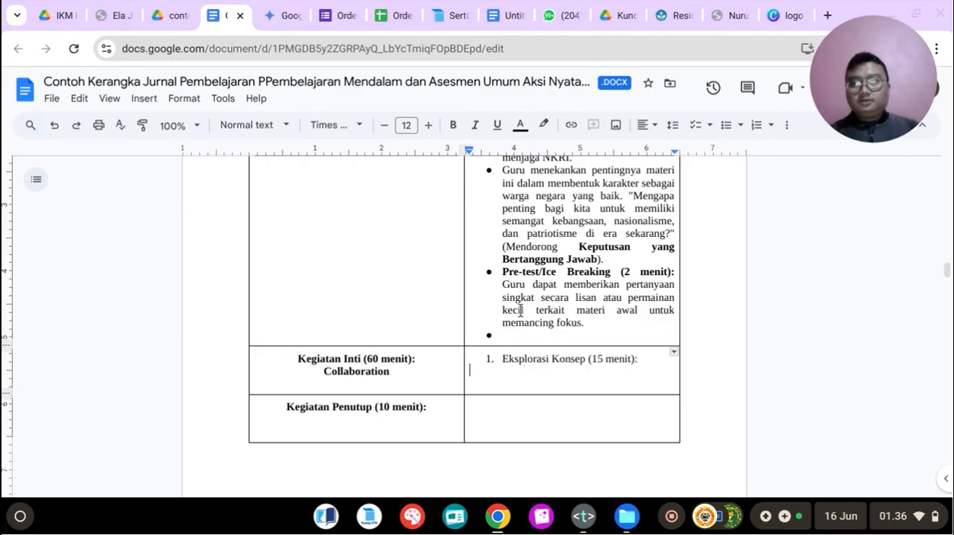
pyautogui.click(726, 126)
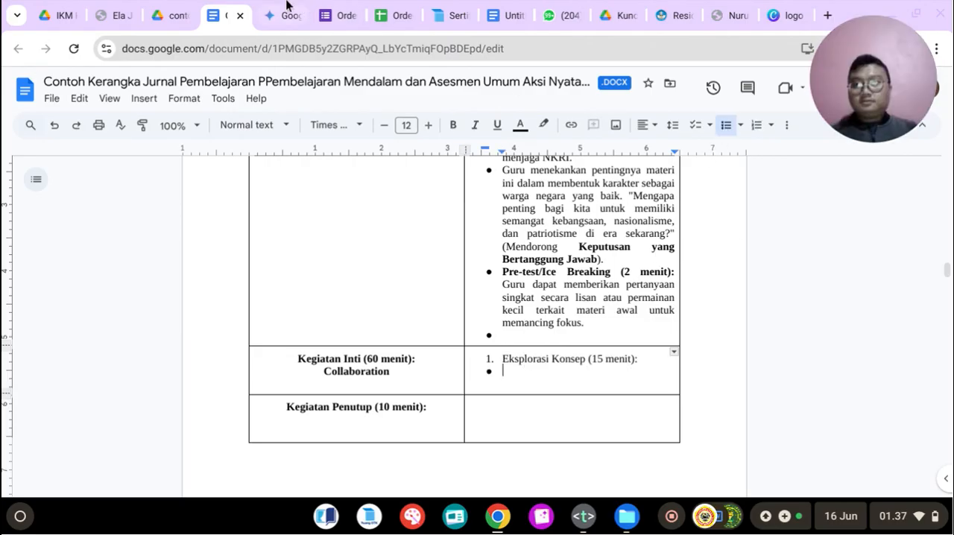
# Step: Copy Gemini's Eksplorasi Konsep activities into the bullet list under item 1 of the Kegiatan Inti cell, removing the trailing empty bullet
pyautogui.click(297, 6)
pyautogui.scroll(-2, 403, 243)
pyautogui.moveTo(379, 219); pyautogui.dragTo(689, 223)
pyautogui.rightClick(586, 207)
pyautogui.click(607, 223)
pyautogui.click(243, 12)
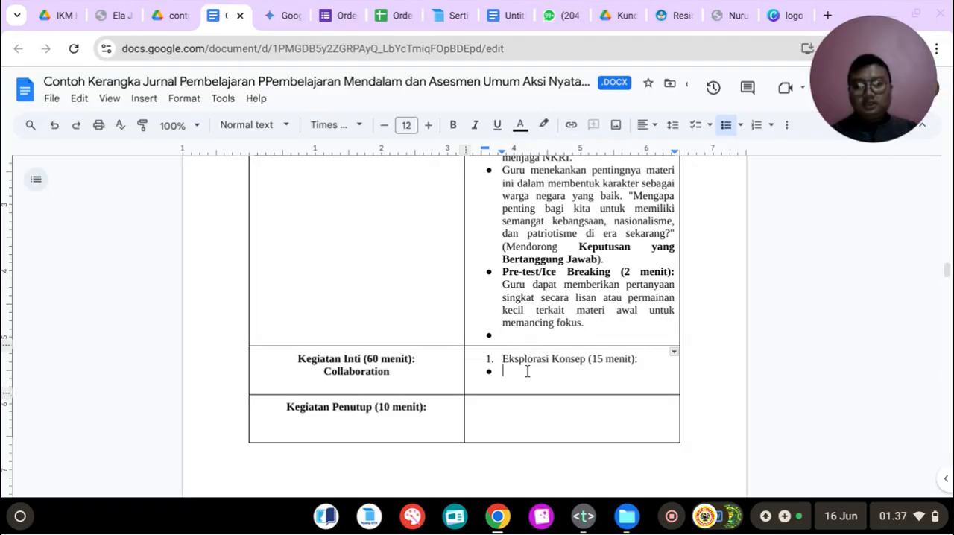
pyautogui.hotkey('ctrl', 'v')
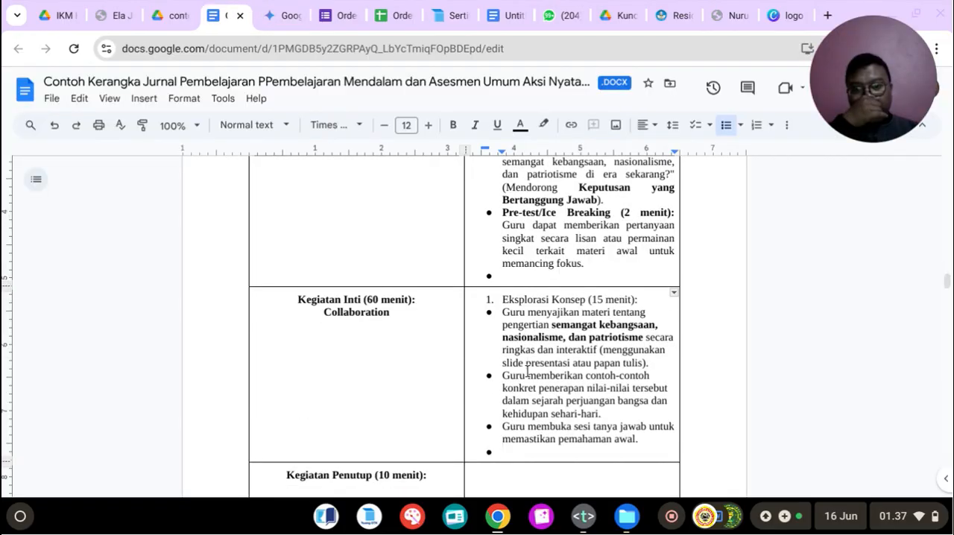
pyautogui.press('BackSpace')
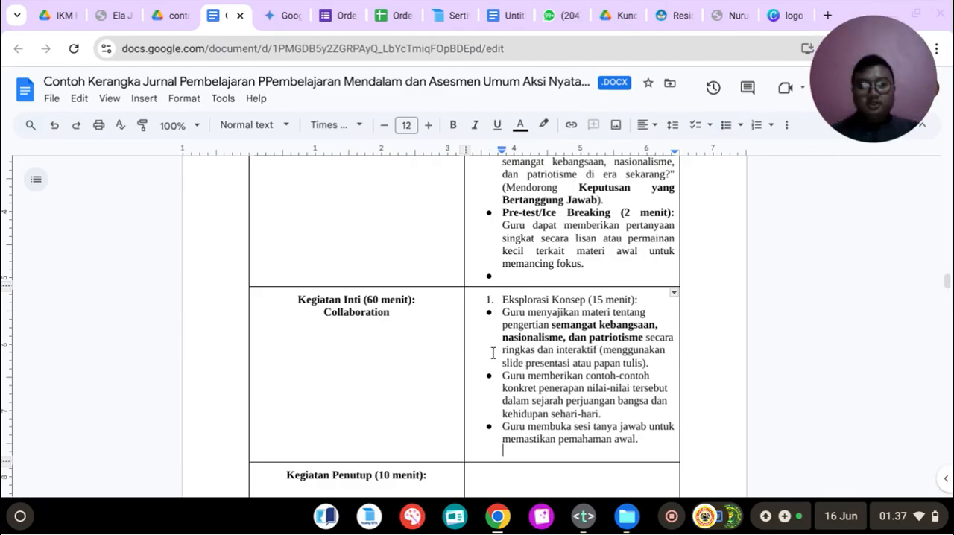
# Step: Justify the three Eksplorasi Konsep bullet points in the Kegiatan Inti cell
pyautogui.moveTo(503, 312); pyautogui.dragTo(642, 440)
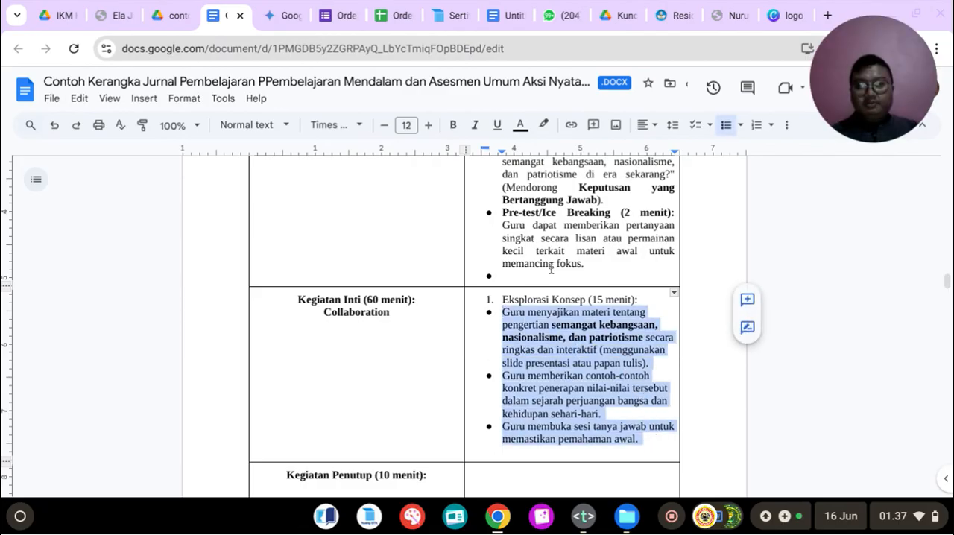
pyautogui.click(649, 124)
pyautogui.click(701, 150)
# Step: Start numbered item 2 below the Eksplorasi Konsep bullets and copy Gemini's "Diskusi Kelompok dan Studi Kasus (30 menit):" heading for it
pyautogui.click(523, 454)
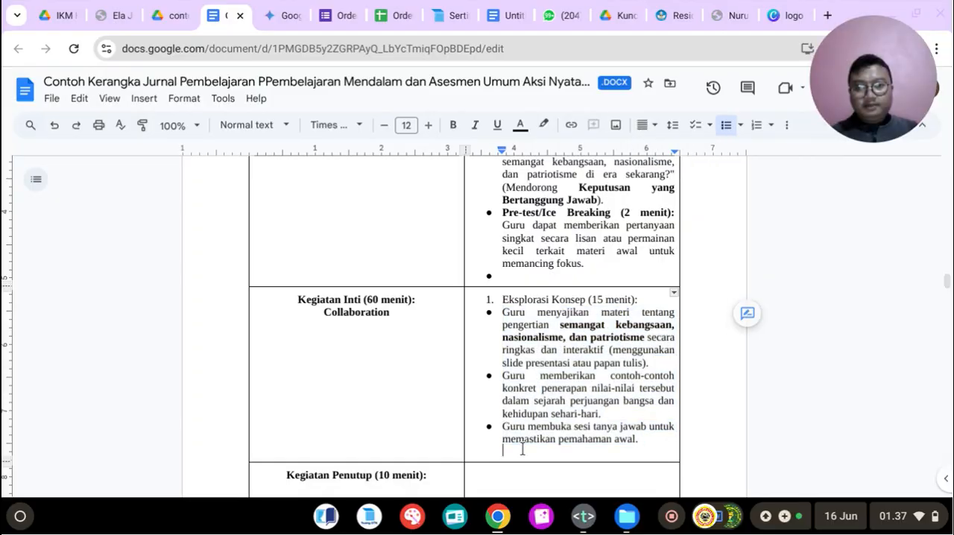
pyautogui.write('2.')
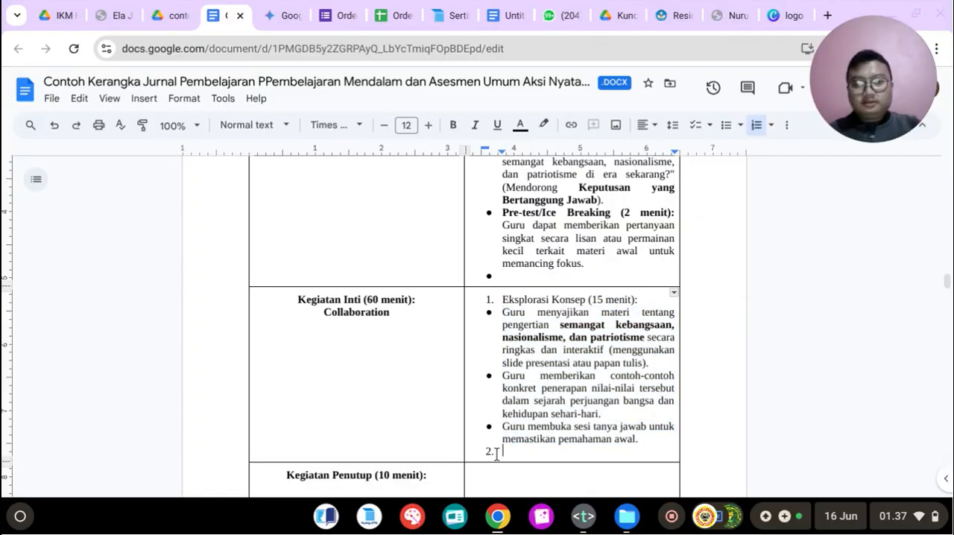
pyautogui.click(284, 15)
pyautogui.scroll(-1, 366, 232)
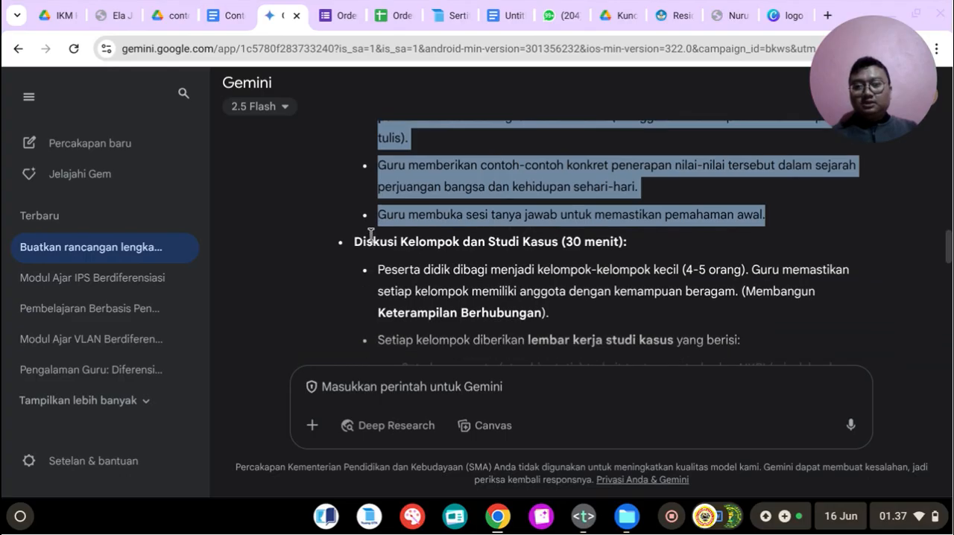
pyautogui.moveTo(355, 241); pyautogui.dragTo(460, 240)
pyautogui.click(602, 242)
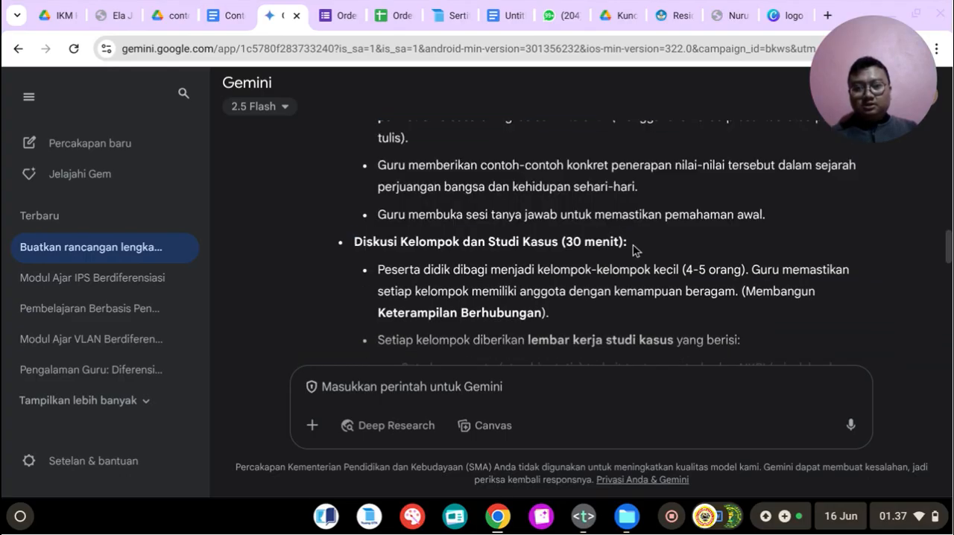
pyautogui.tripleClick(628, 242)
pyautogui.rightClick(445, 237)
pyautogui.click(470, 256)
# Step: Insert "Diskusi Kelompok dan Studi Kasus (30 menit):" as item 2 in the document, with an empty bullet item below it
pyautogui.click(223, 14)
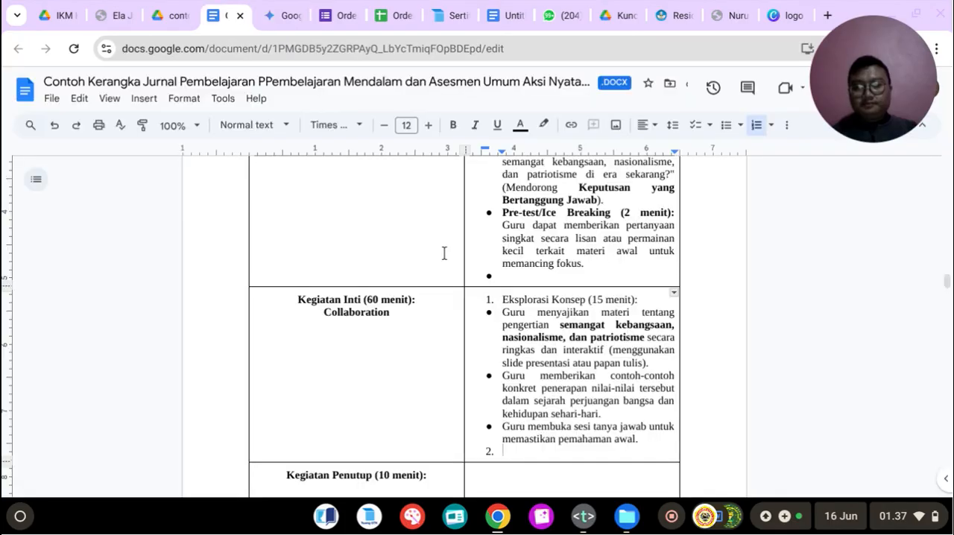
pyautogui.hotkey('ctrl', 'shift', 'v')
pyautogui.press('Return')
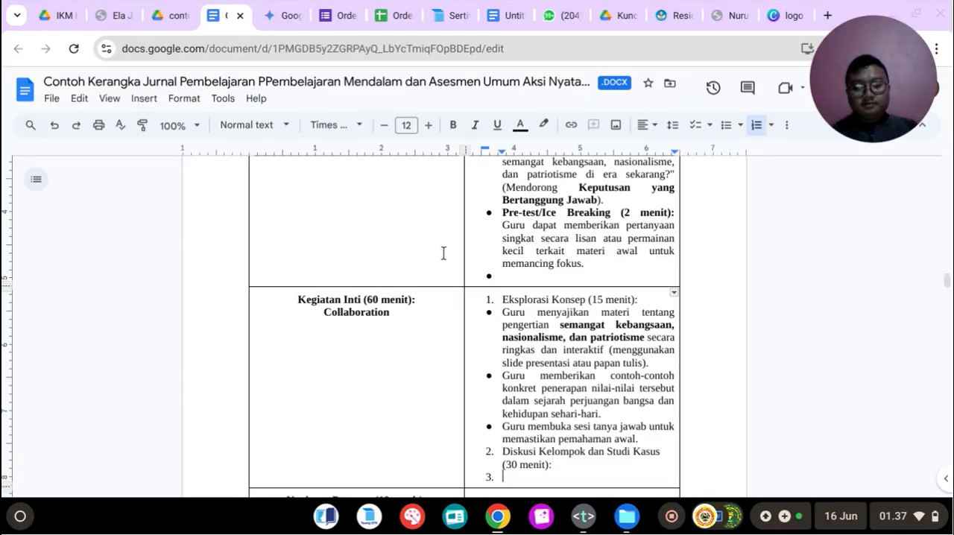
pyautogui.press('Return')
pyautogui.click(722, 128)
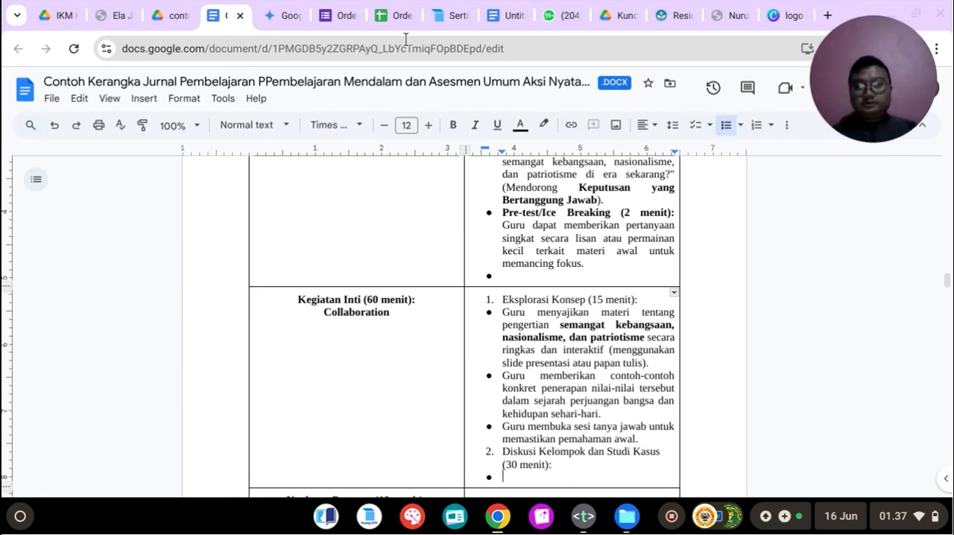
# Step: Copy all group discussion and case study activities under Gemini's Diskusi Kelompok dan Studi Kasus heading, through the last Keterampilan Berhubungan bullet
pyautogui.click(273, 12)
pyautogui.scroll(-1, 455, 267)
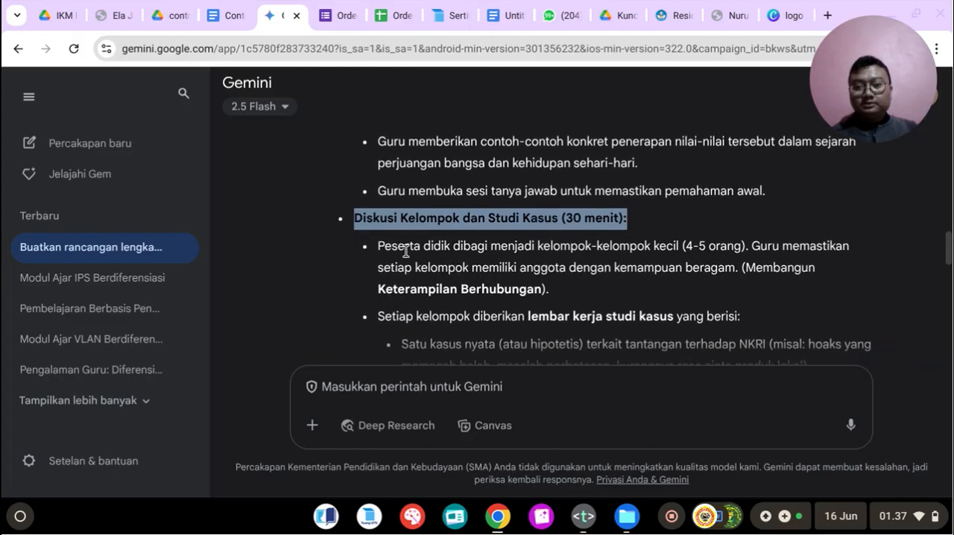
pyautogui.moveTo(381, 245); pyautogui.dragTo(659, 316)
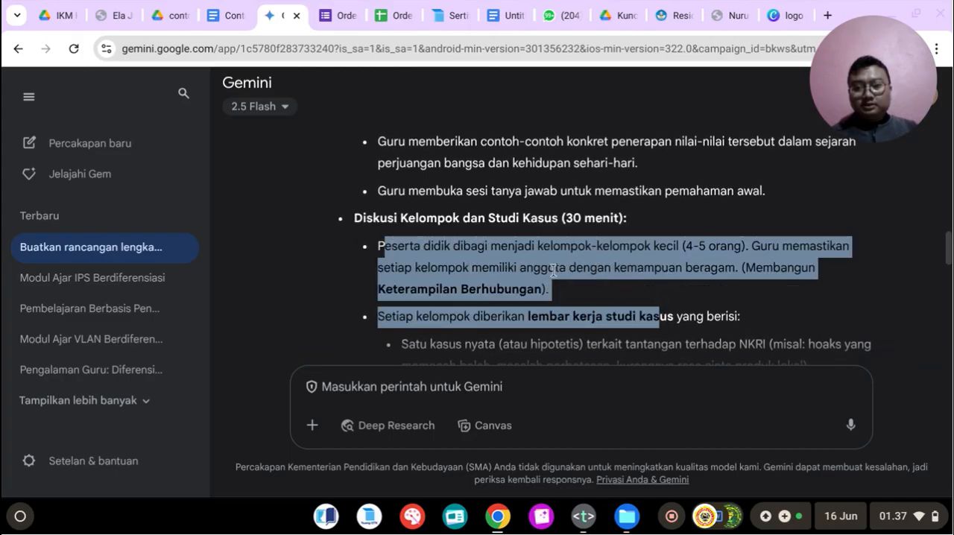
pyautogui.moveTo(380, 250); pyautogui.dragTo(852, 277)
pyautogui.rightClick(743, 257)
pyautogui.click(589, 273)
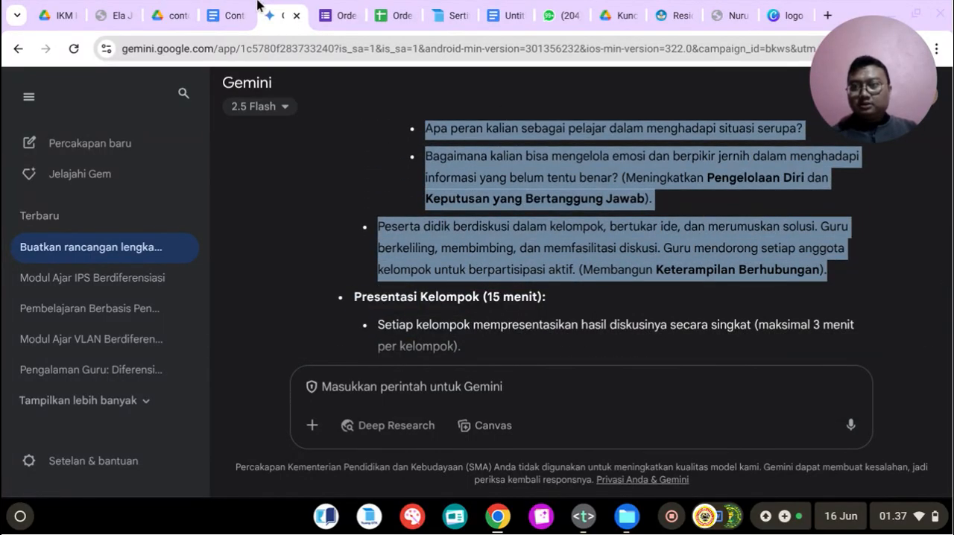
# Step: Paste the group discussion activities under item 2 of the Kegiatan Inti cell and remove the empty bullet at the end
pyautogui.click(226, 15)
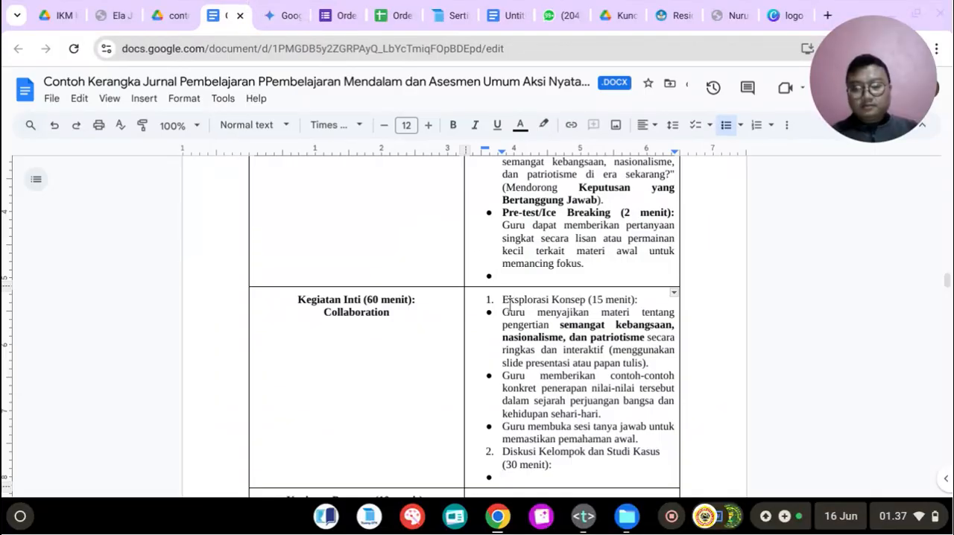
pyautogui.hotkey('ctrl', 'v')
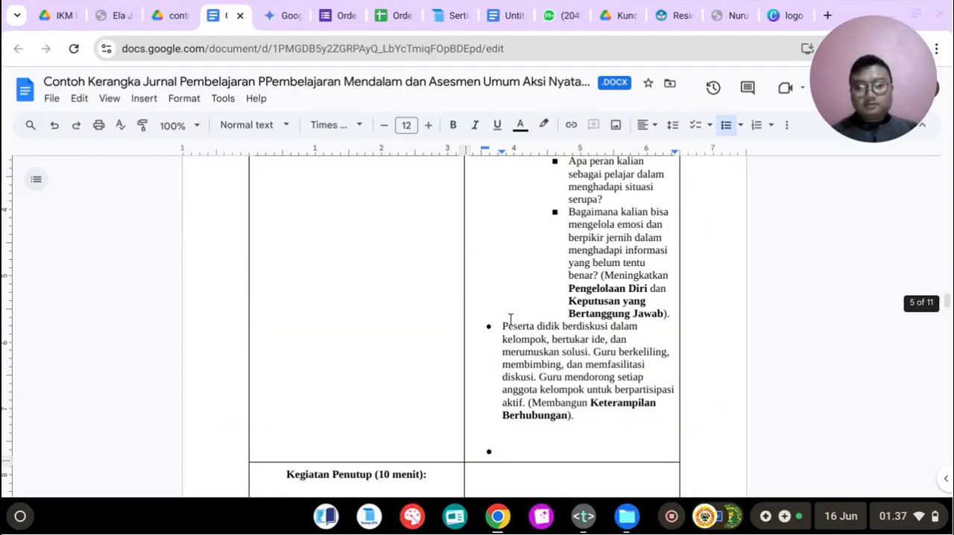
pyautogui.scroll(2, 513, 320)
pyautogui.scroll(-2, 513, 320)
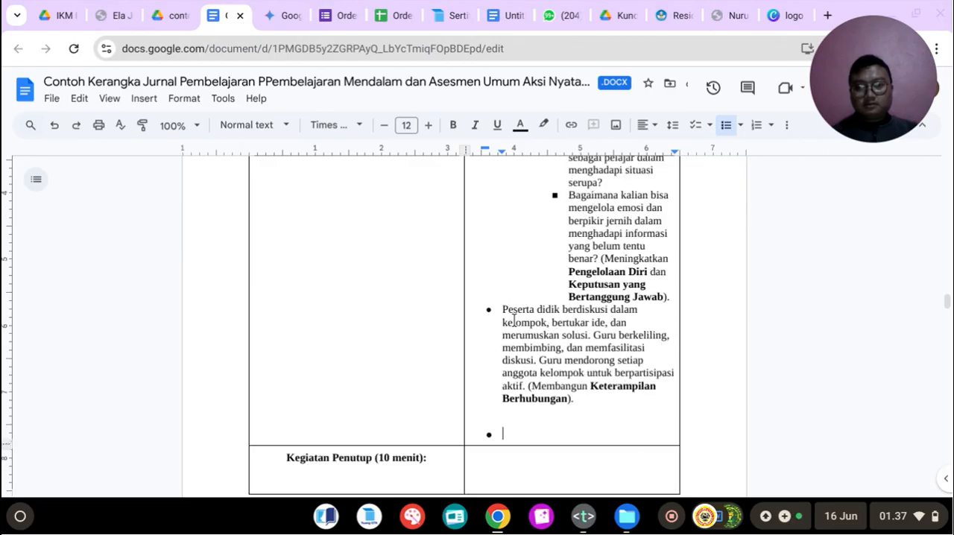
pyautogui.scroll(3, 514, 321)
pyautogui.scroll(-4, 515, 320)
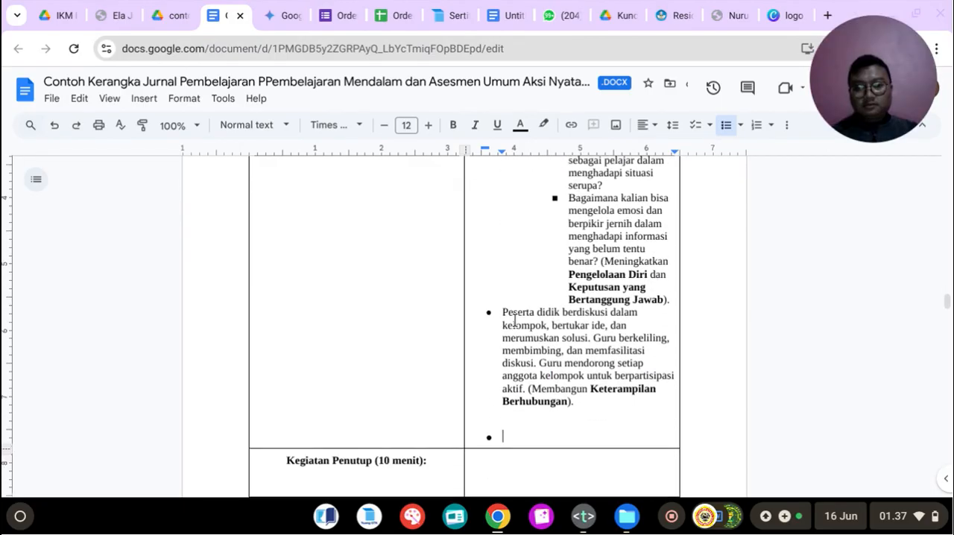
pyautogui.press('BackSpace')
pyautogui.press('BackSpace')
# Step: Review the learning-steps table from Kegiatan Pendahuluan through the Diskusi Kelompok activities for their content and list layout
pyautogui.scroll(10, 514, 320)
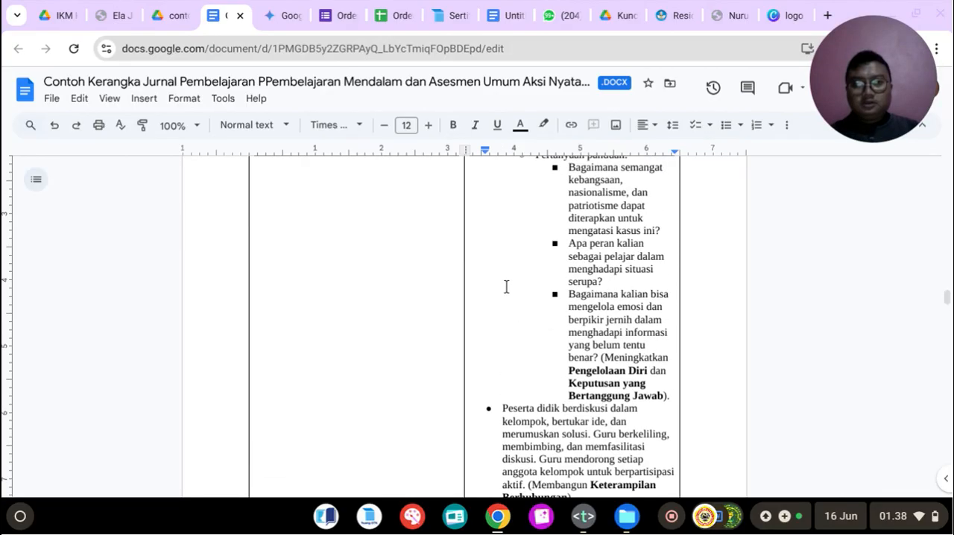
pyautogui.scroll(10, 516, 266)
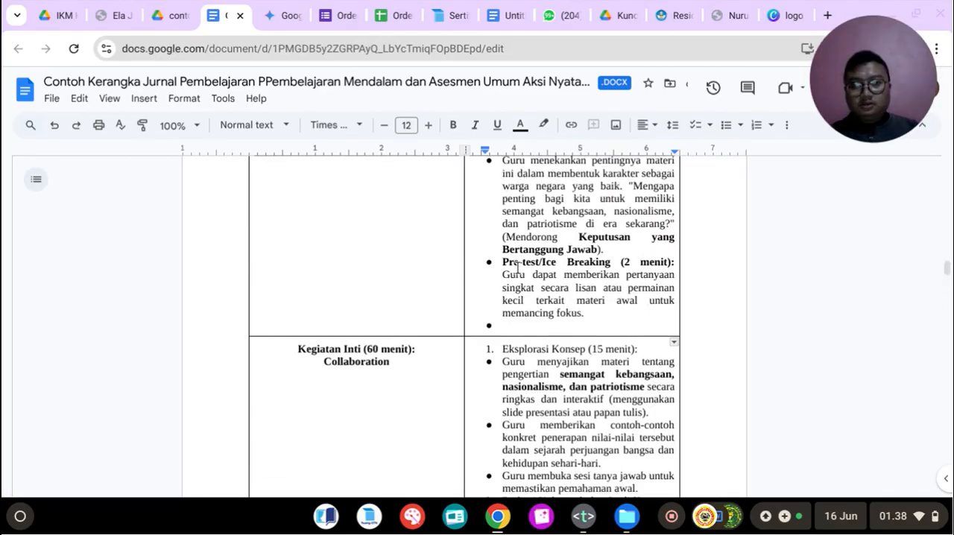
pyautogui.scroll(3, 517, 267)
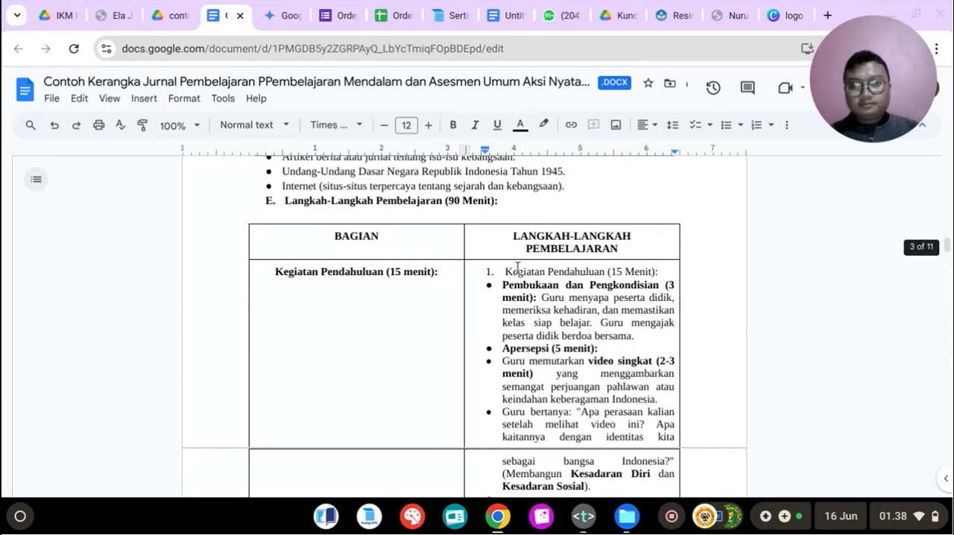
pyautogui.scroll(-5, 517, 267)
pyautogui.scroll(3, 517, 266)
pyautogui.scroll(-8, 517, 267)
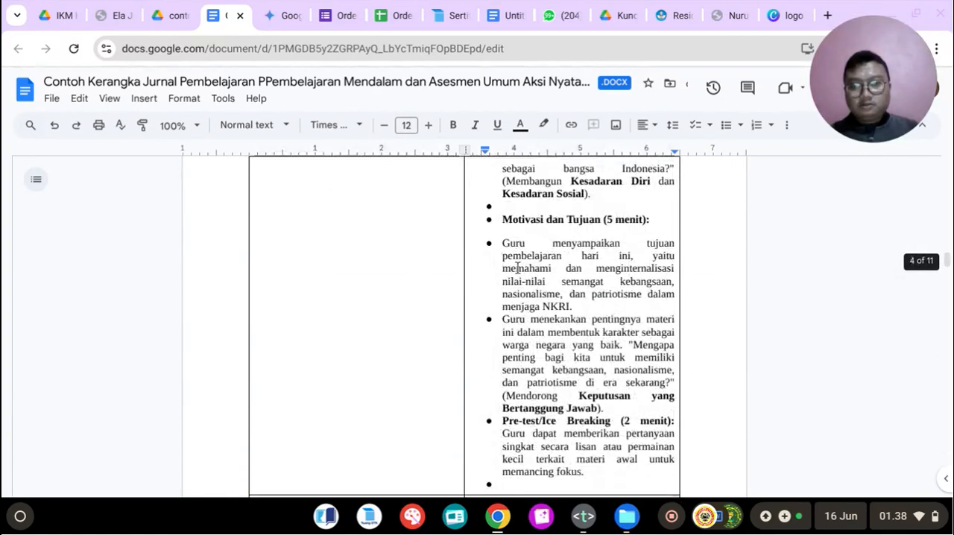
pyautogui.scroll(-5, 517, 267)
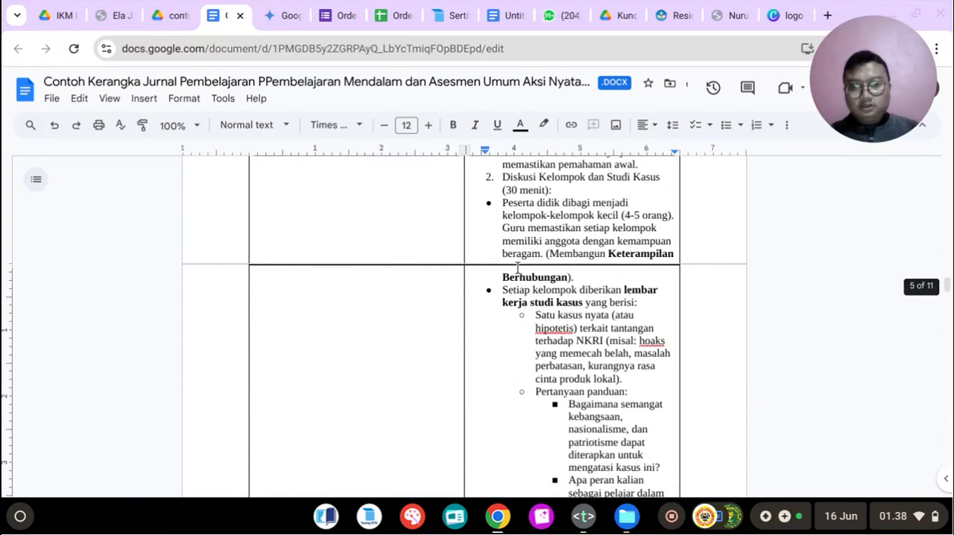
# Step: Start numbered item 3 below the group discussion bullets and copy Gemini's "Presentasi Kelompok (15 menit):" heading for it
pyautogui.scroll(-1, 517, 267)
pyautogui.press('BackSpace')
pyautogui.write('3.')
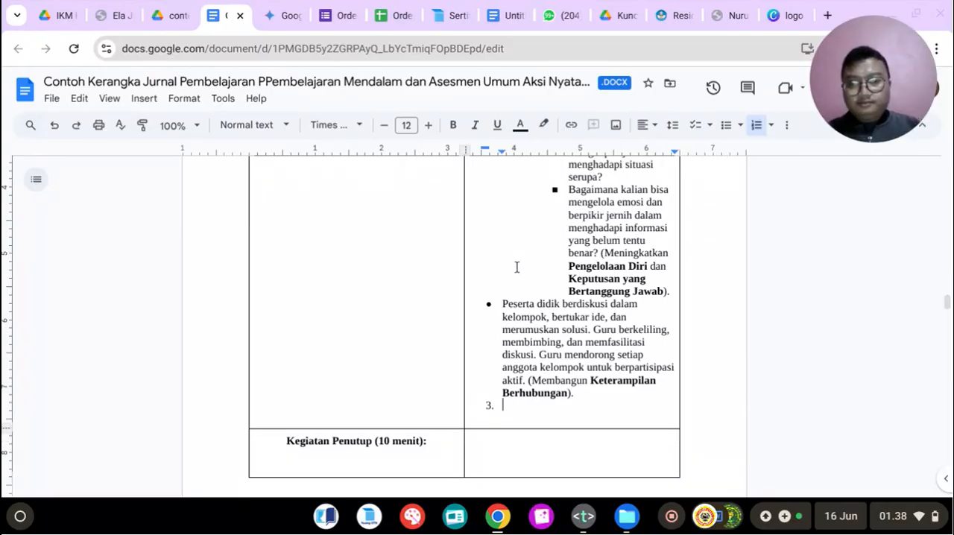
pyautogui.click(272, 15)
pyautogui.scroll(-2, 407, 212)
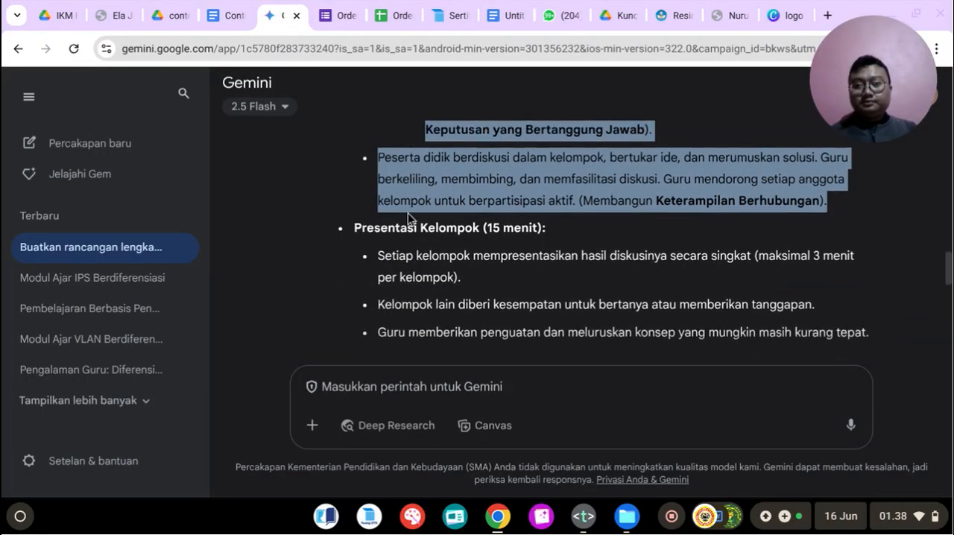
pyautogui.moveTo(352, 225); pyautogui.dragTo(542, 228)
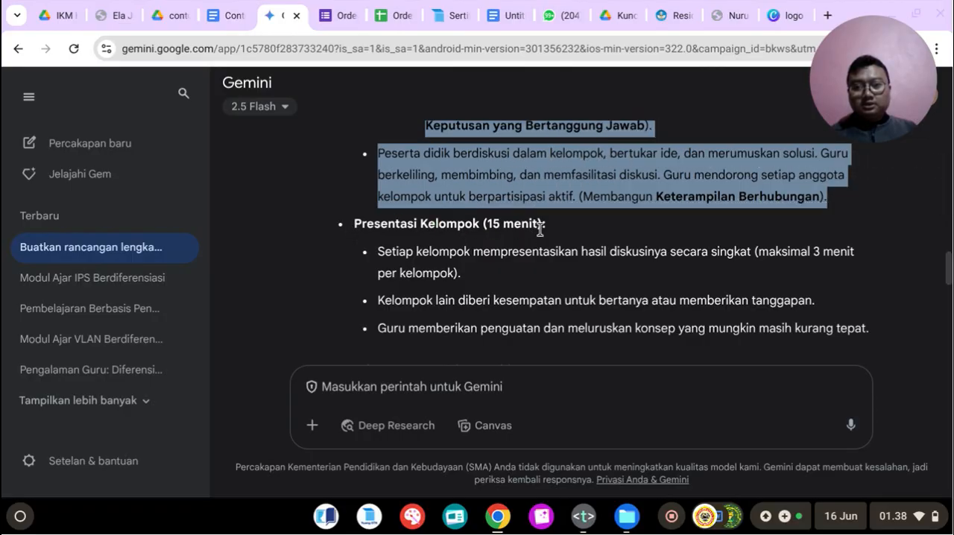
pyautogui.click(548, 228)
pyautogui.moveTo(354, 226); pyautogui.dragTo(545, 226)
pyautogui.rightClick(519, 225)
pyautogui.click(539, 246)
# Step: Insert "Presentasi Kelompok (15 menit):" as item 3 in the Kegiatan Inti cell and start a separate line for bullets below it
pyautogui.click(224, 15)
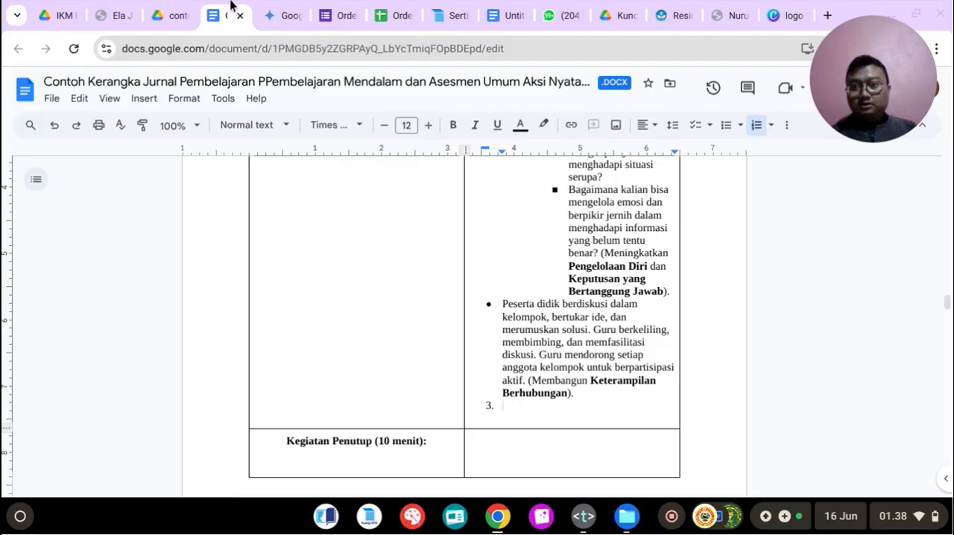
pyautogui.hotkey('ctrl', 'v')
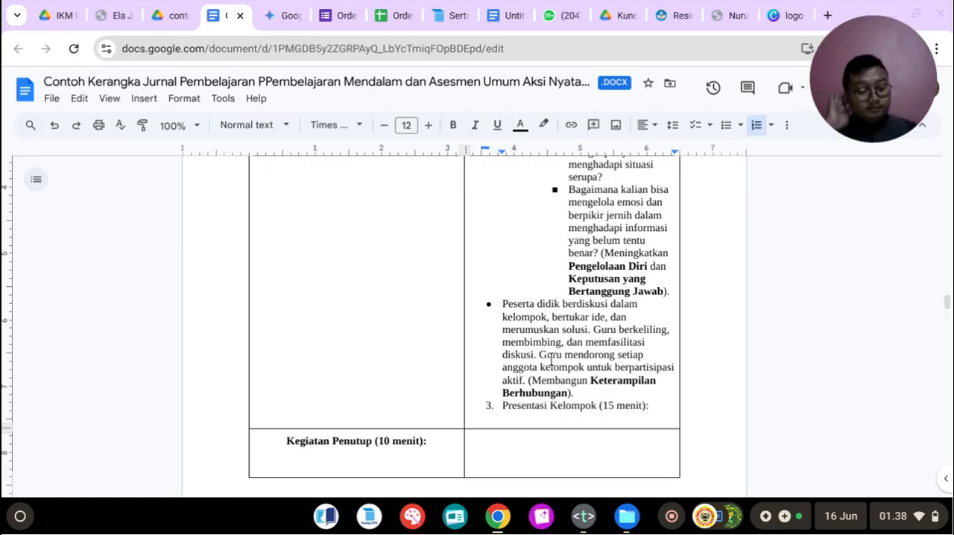
pyautogui.press('Return')
pyautogui.press('Return')
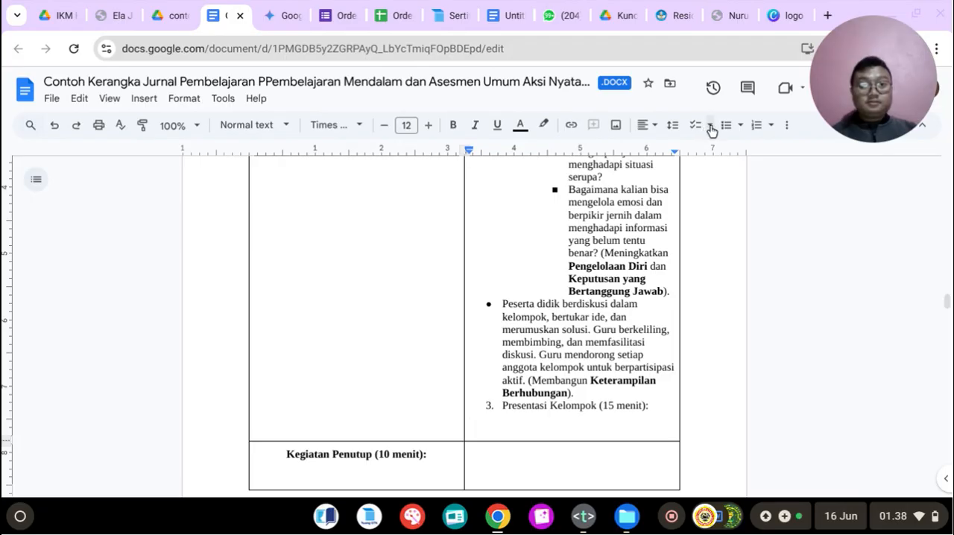
# Step: Copy Gemini's three Presentasi Kelompok activities into the bullet list under item 3, removing the trailing empty bullet
pyautogui.click(294, 6)
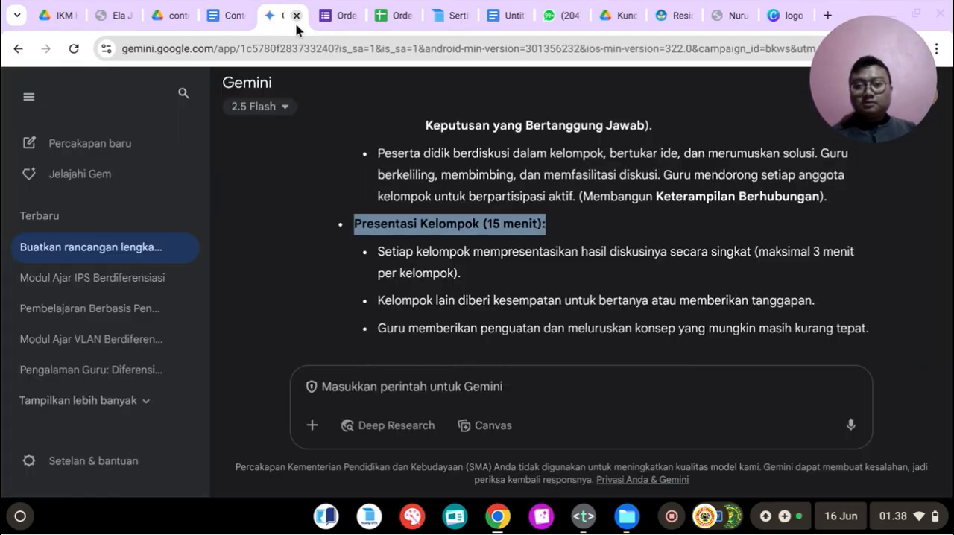
pyautogui.click(402, 270)
pyautogui.moveTo(379, 256); pyautogui.dragTo(888, 335)
pyautogui.scroll(-1, 888, 334)
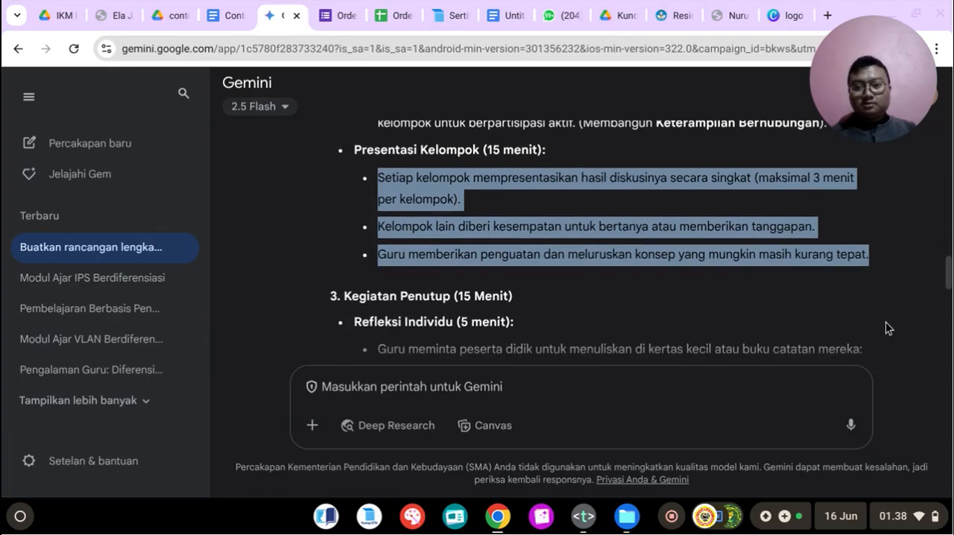
pyautogui.rightClick(441, 183)
pyautogui.click(454, 201)
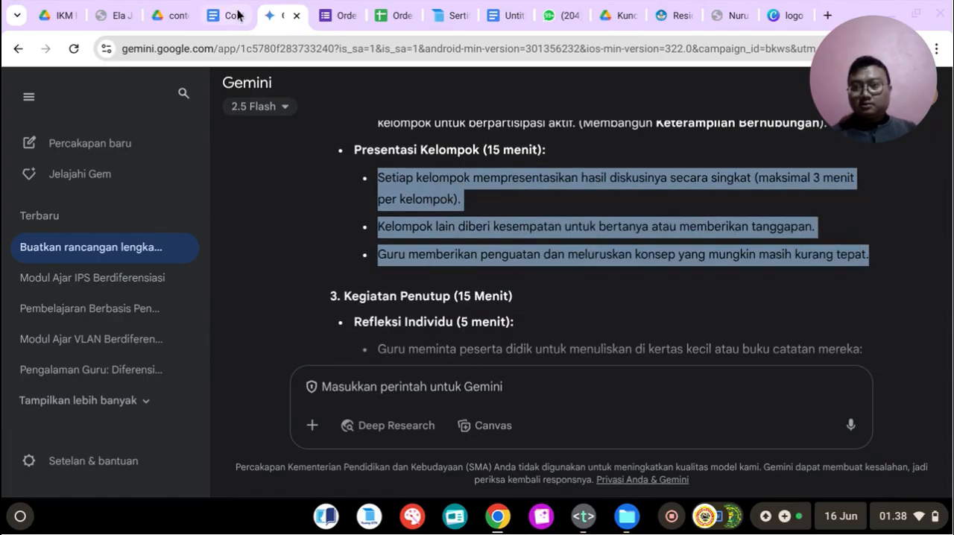
pyautogui.click(223, 7)
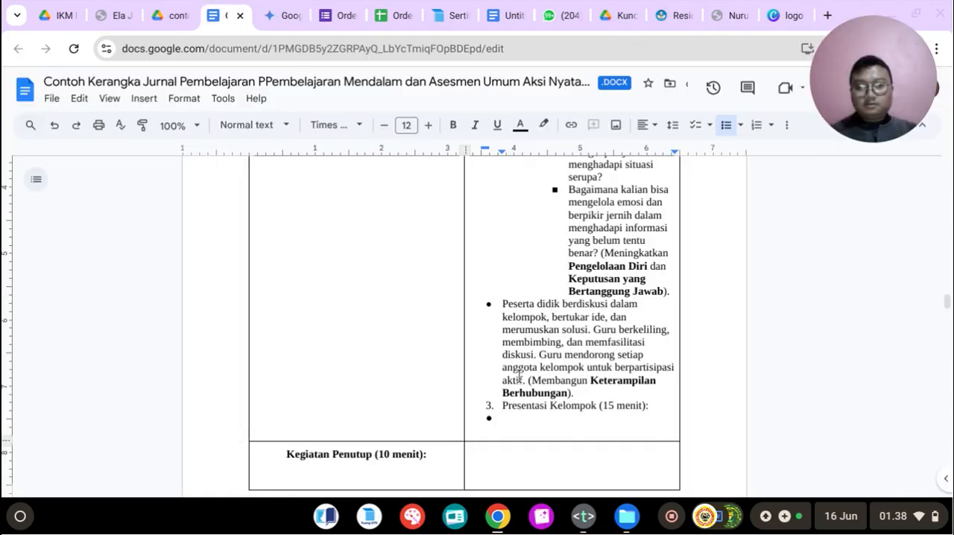
pyautogui.hotkey('ctrl', 'v')
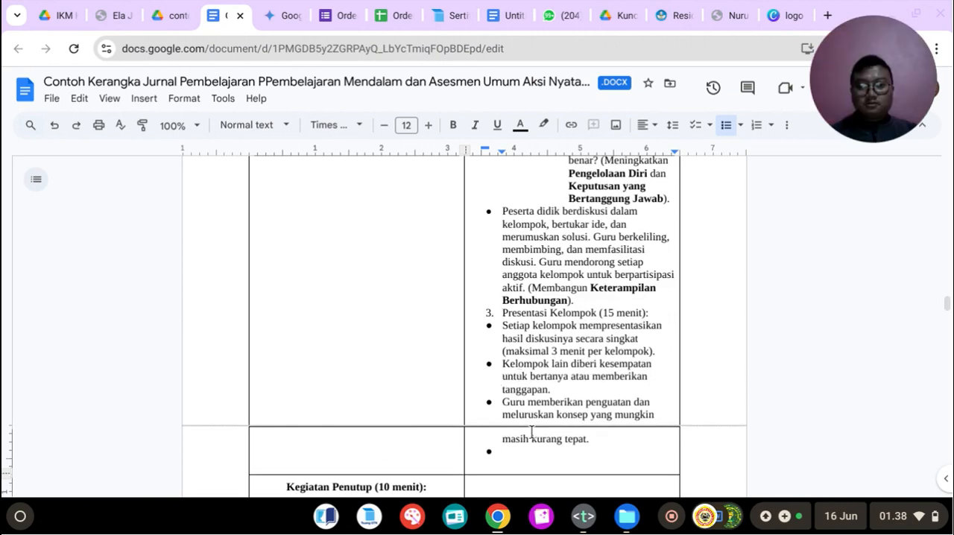
pyautogui.press('BackSpace')
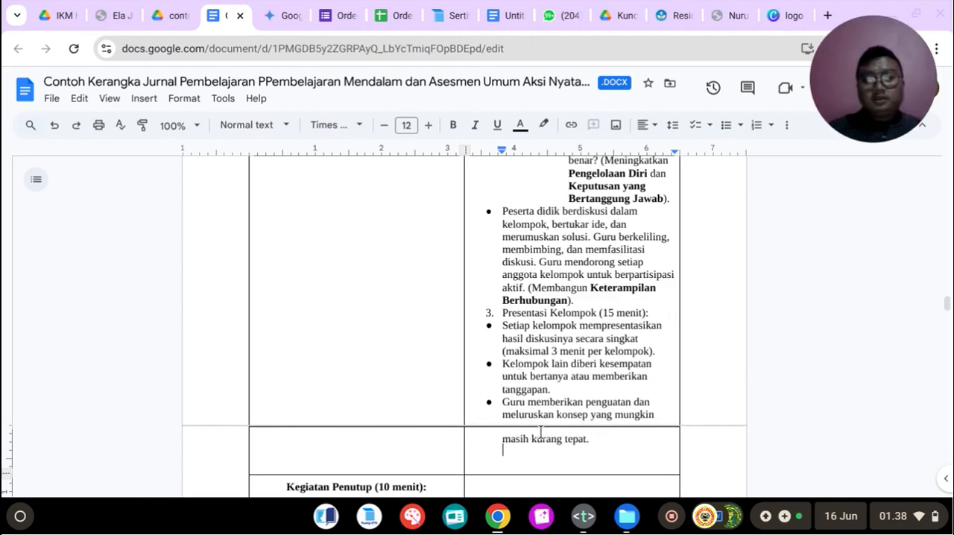
# Step: Justify all the text in the Kegiatan Inti activities cell, from Eksplorasi Konsep through the Presentasi Kelompok bullets
pyautogui.scroll(8, 536, 432)
pyautogui.scroll(10, 536, 277)
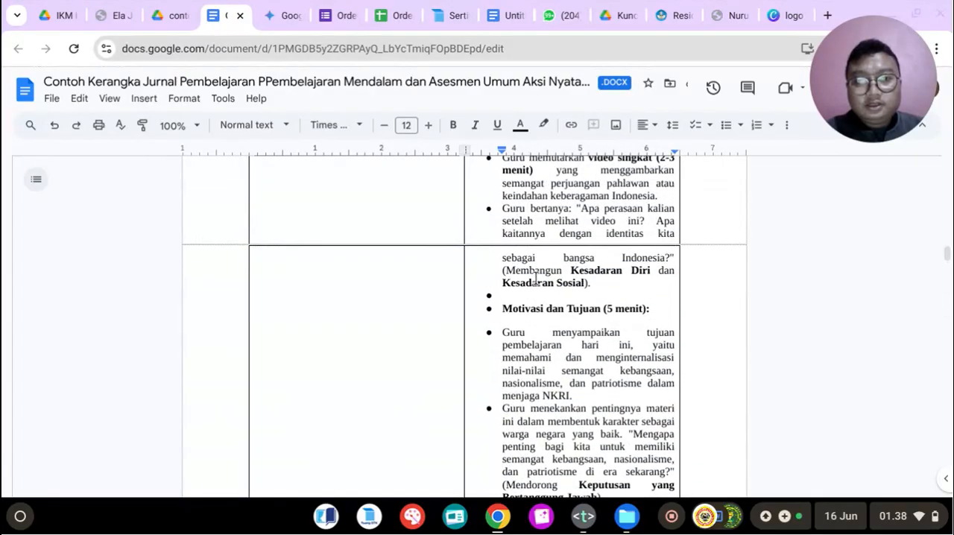
pyautogui.scroll(2, 536, 278)
pyautogui.scroll(-6, 530, 276)
pyautogui.scroll(-1, 530, 276)
pyautogui.moveTo(502, 265); pyautogui.dragTo(590, 211)
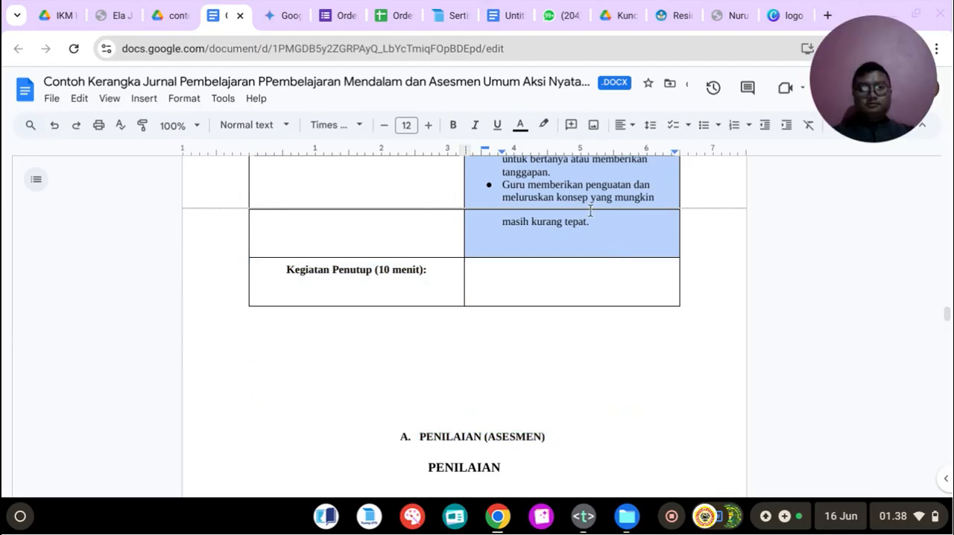
pyautogui.click(616, 121)
pyautogui.click(677, 154)
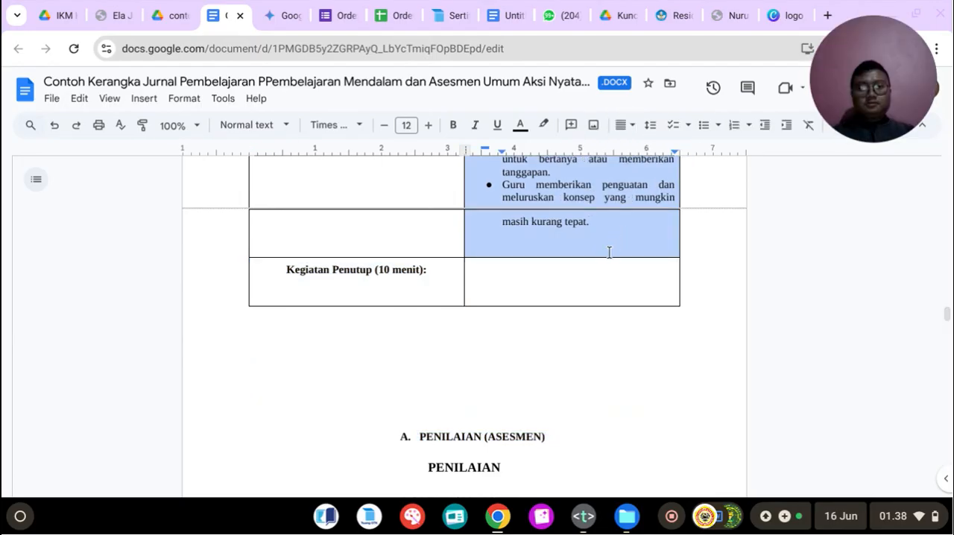
pyautogui.scroll(3, 608, 252)
pyautogui.scroll(5, 607, 252)
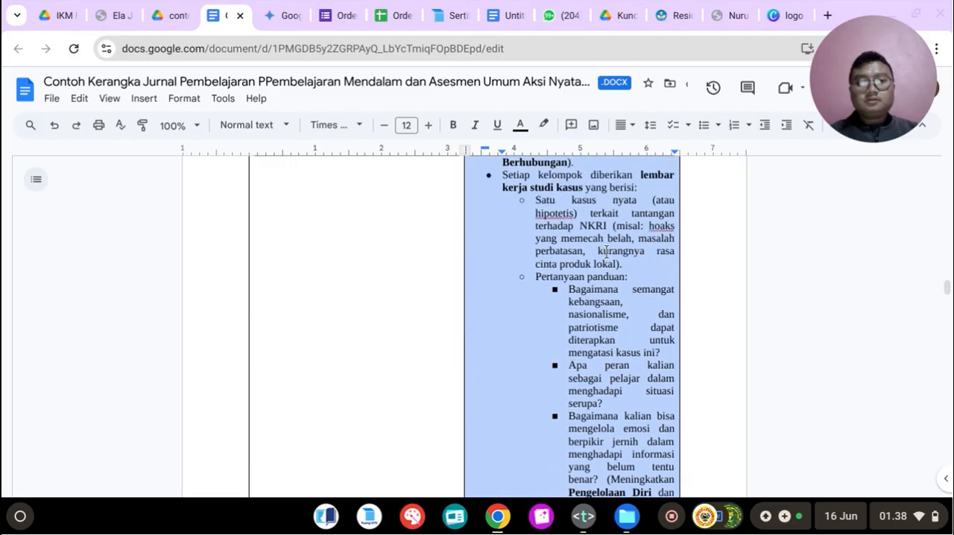
pyautogui.click(604, 246)
# Step: Bold the headings "Eksplorasi Konsep (15 menit):" and "Diskusi Kelompok dan Studi Kasus (30 menit):" in the Kegiatan Inti cell
pyautogui.scroll(5, 600, 249)
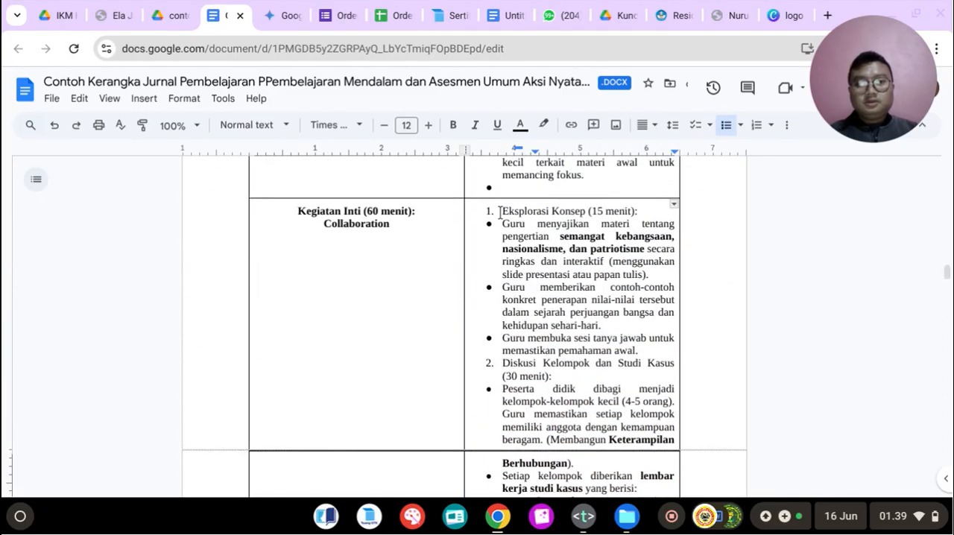
pyautogui.moveTo(503, 211); pyautogui.dragTo(641, 212)
pyautogui.click(453, 125)
pyautogui.scroll(-3, 571, 310)
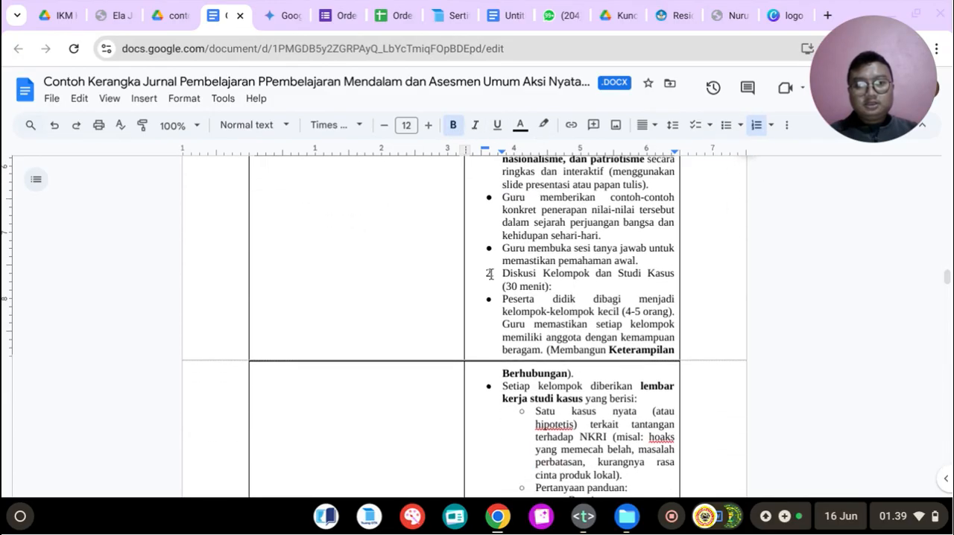
pyautogui.moveTo(504, 273); pyautogui.dragTo(560, 284)
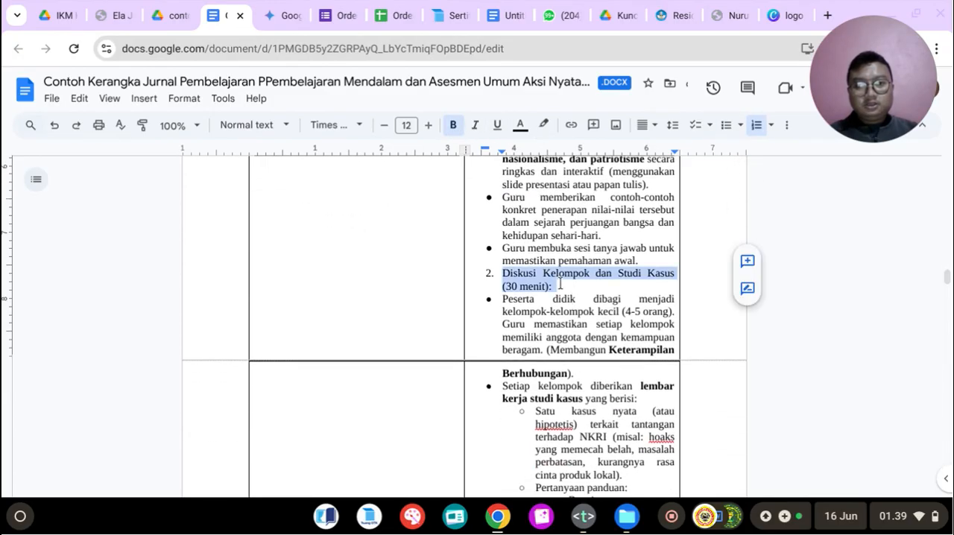
pyautogui.click(454, 125)
# Step: Add an unbulleted blank line below the Eksplorasi Konsep heading and another above the Diskusi Kelompok dan Studi Kasus heading
pyautogui.scroll(3, 648, 283)
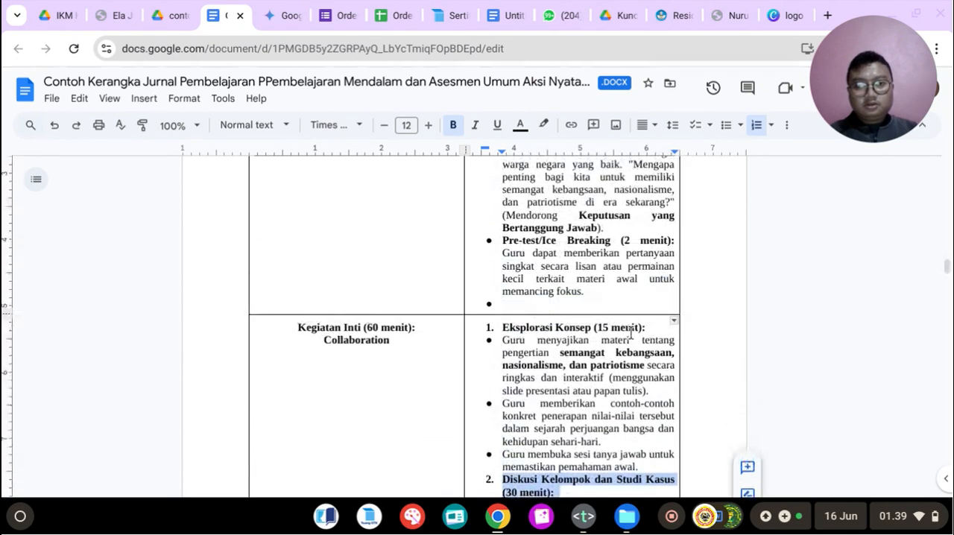
pyautogui.click(656, 329)
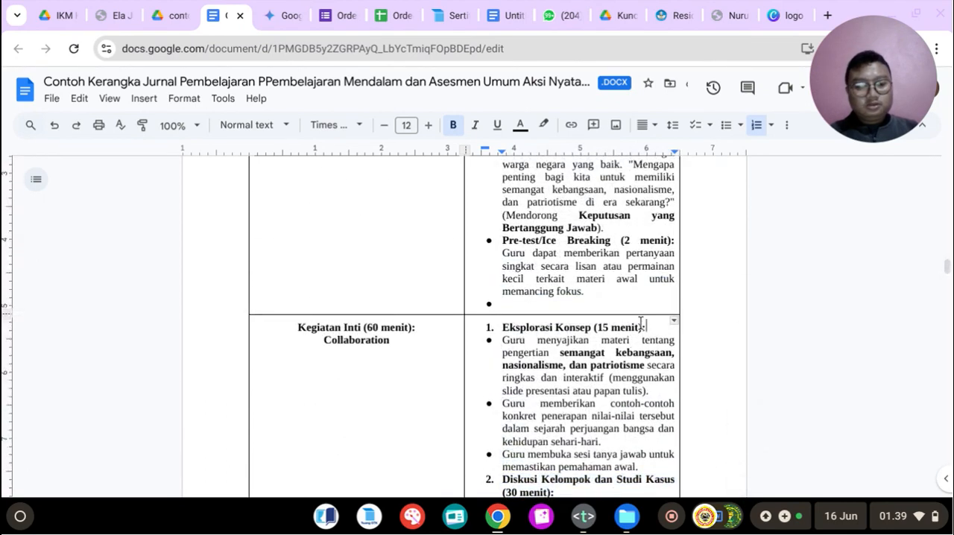
pyautogui.press('Return')
pyautogui.press('BackSpace')
pyautogui.scroll(-2, 639, 320)
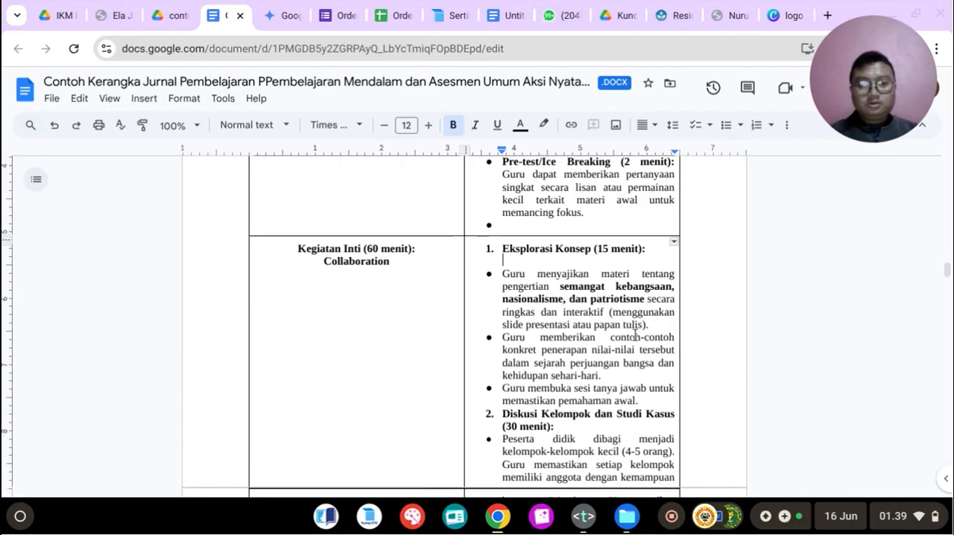
pyautogui.click(643, 315)
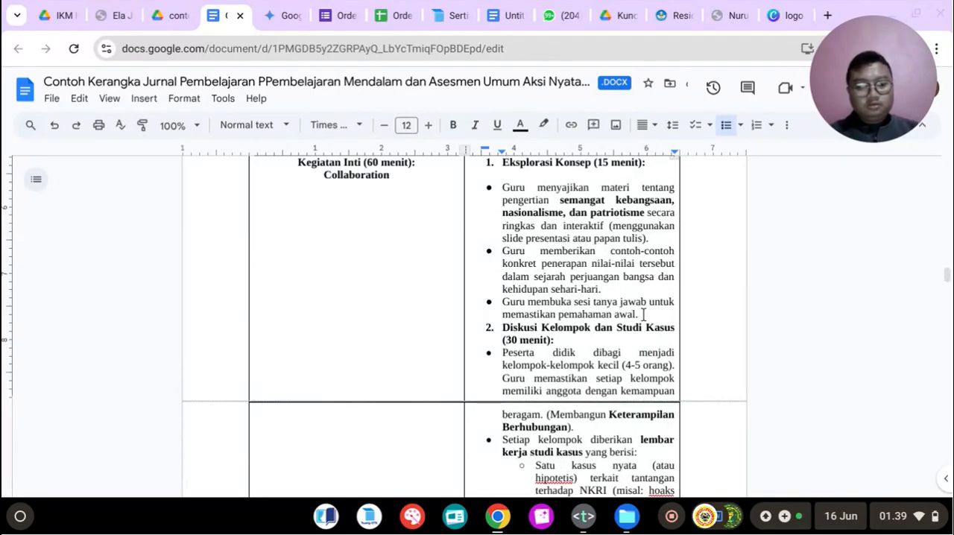
pyautogui.press('Return')
pyautogui.scroll(-5, 642, 315)
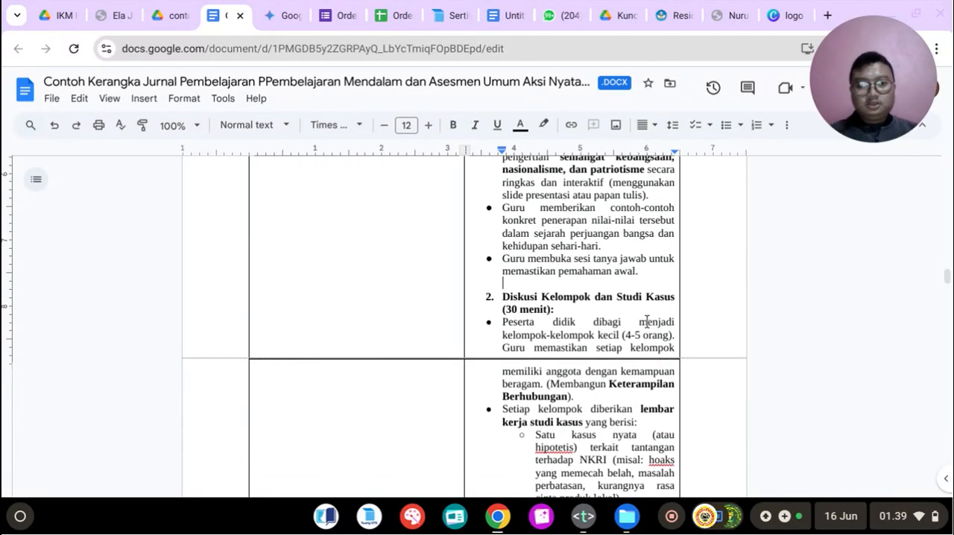
# Step: Bold the item 3 heading "Presentasi Kelompok (15 menit):" in the Kegiatan Inti cell
pyautogui.scroll(-1, 493, 344)
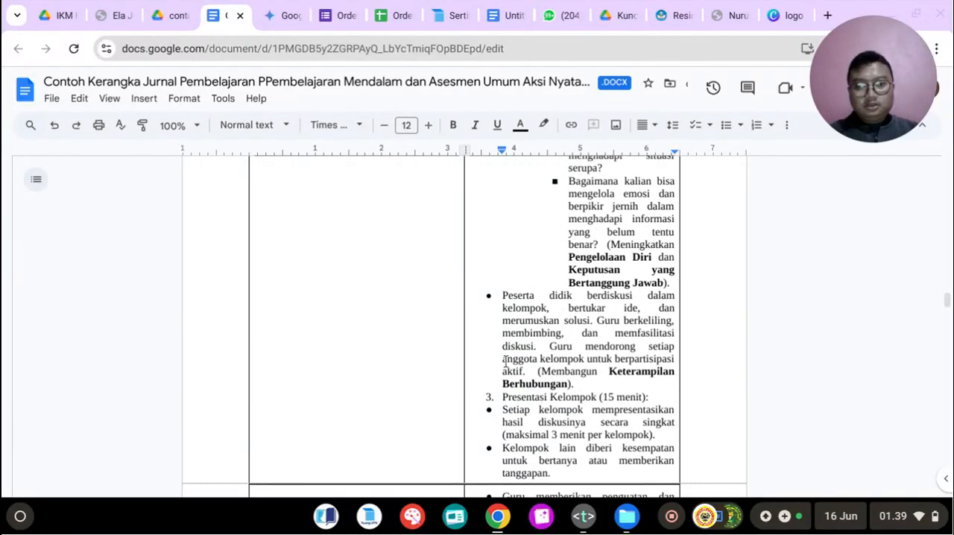
pyautogui.moveTo(648, 395); pyautogui.dragTo(501, 395)
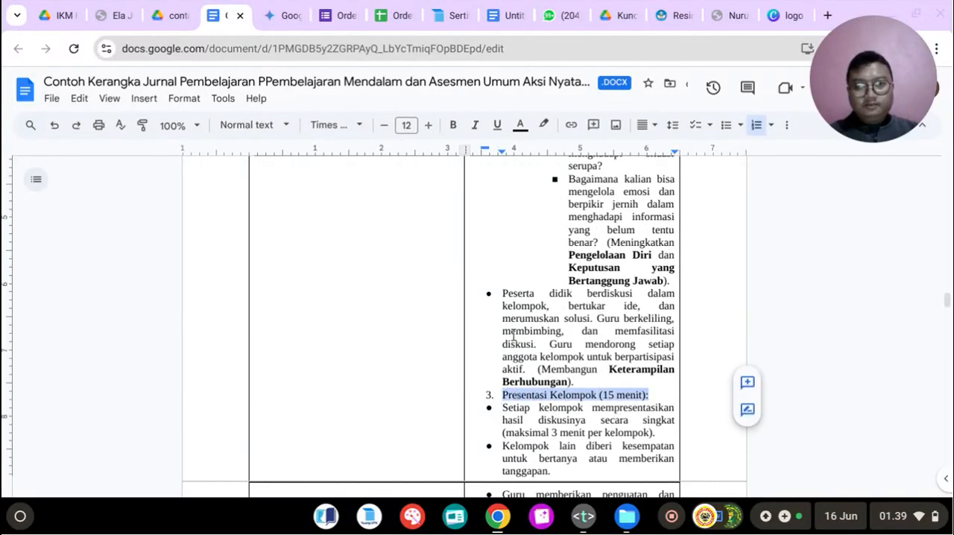
pyautogui.click(455, 126)
# Step: Try adding a blank line between the Presentasi Kelompok heading and its first bullet
pyautogui.click(660, 395)
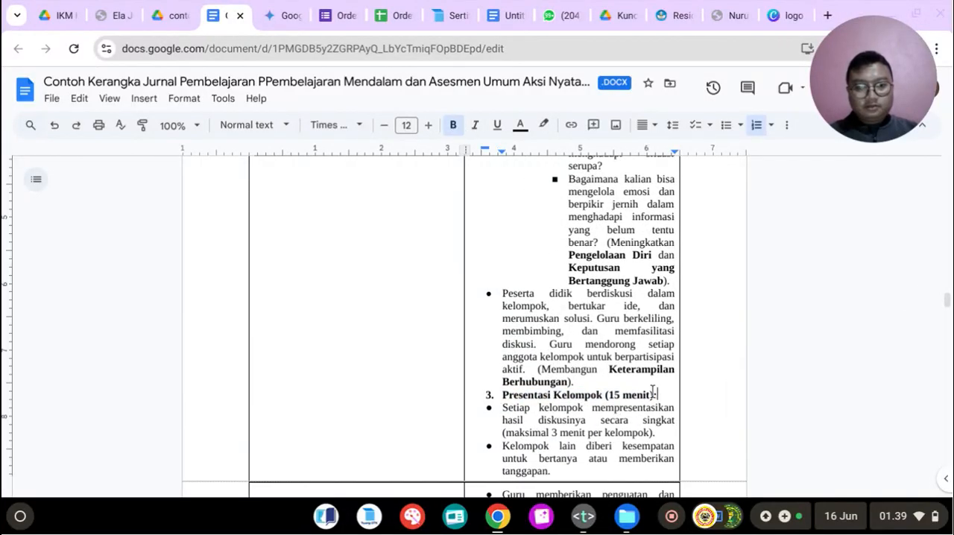
pyautogui.press('Return')
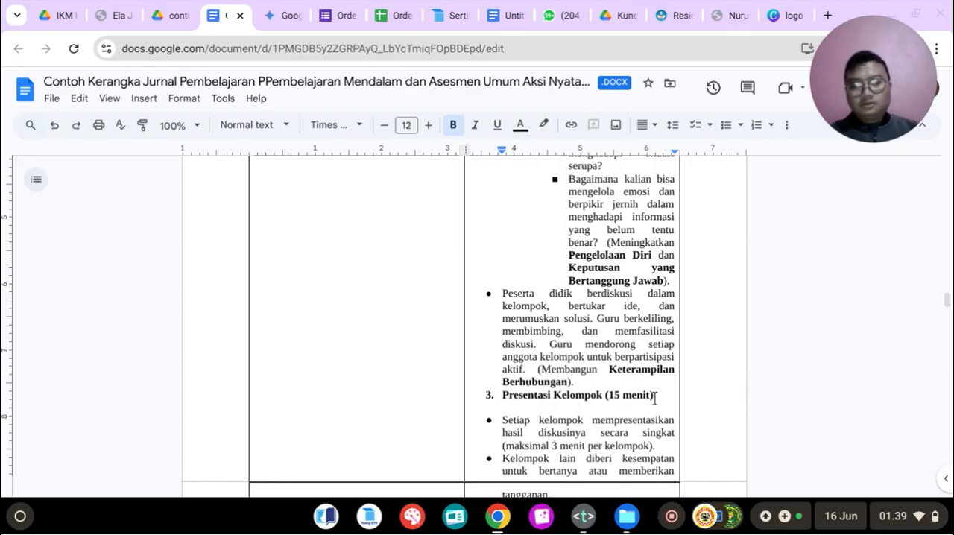
pyautogui.scroll(-2, 655, 392)
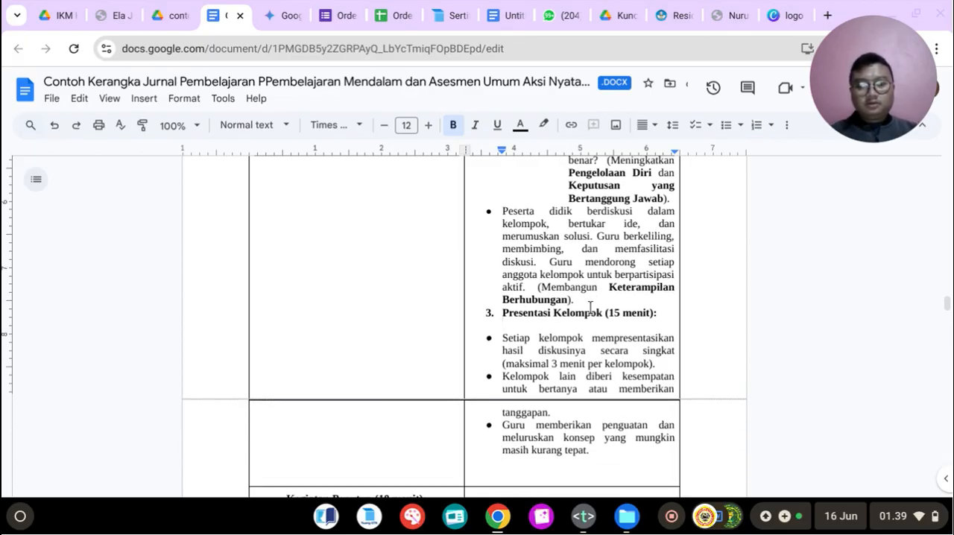
pyautogui.hotkey('ctrl', 'z')
pyautogui.hotkey('ctrl', 'z')
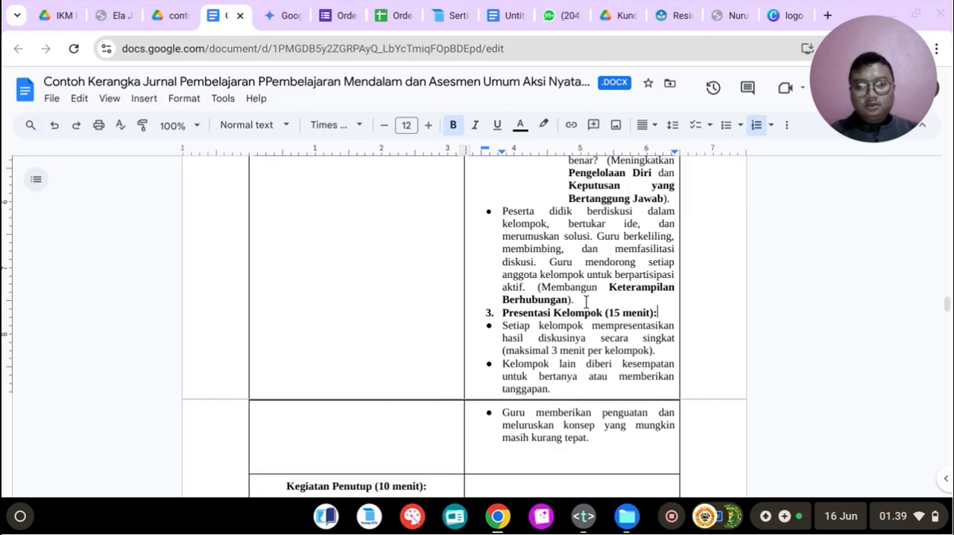
# Step: Try adding blank spacing between the last group discussion bullet and the Presentasi Kelompok heading
pyautogui.click(587, 302)
pyautogui.press('Return')
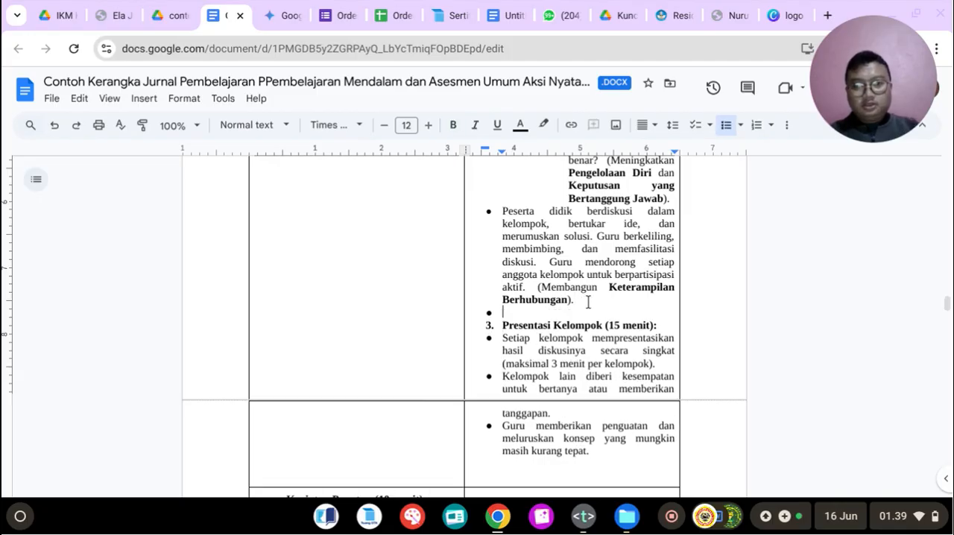
pyautogui.press('Return')
pyautogui.press('Return')
pyautogui.scroll(-2, 577, 307)
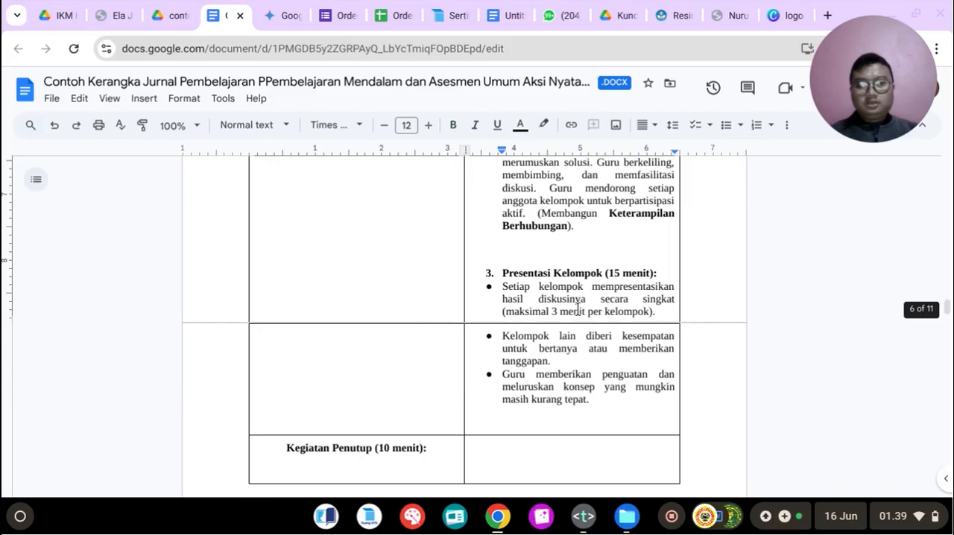
pyautogui.press('BackSpace')
pyautogui.press('BackSpace')
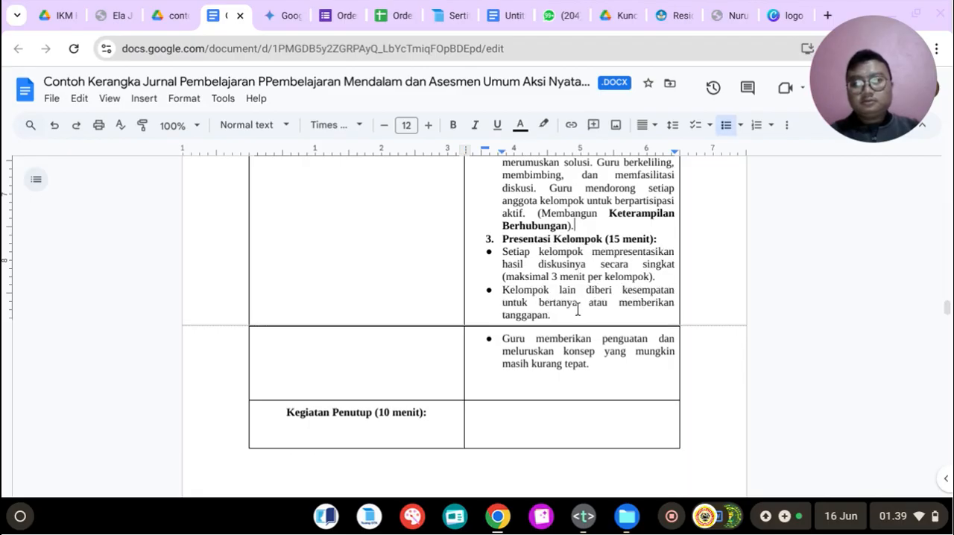
pyautogui.hotkey('ctrl', 'z')
pyautogui.scroll(2, 578, 311)
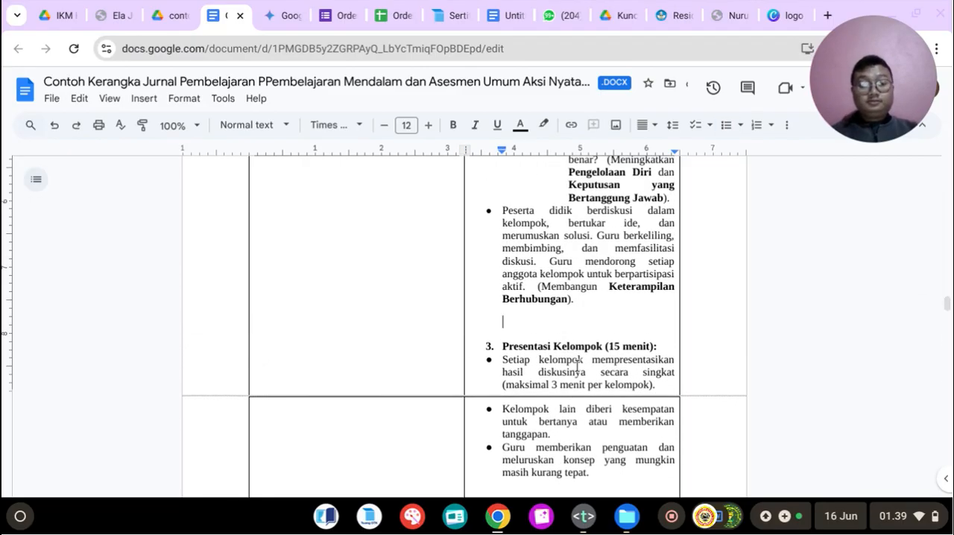
pyautogui.press('BackSpace')
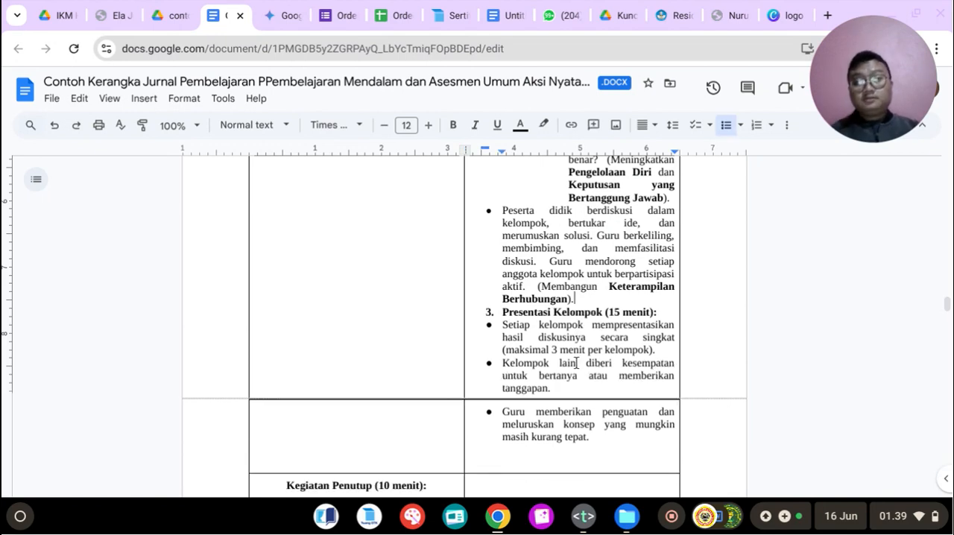
# Step: Check the closing activity in Gemini's plan and set the Kegiatan Penutup duration in the table to 15 menit
pyautogui.scroll(2, 576, 363)
pyautogui.scroll(-5, 578, 362)
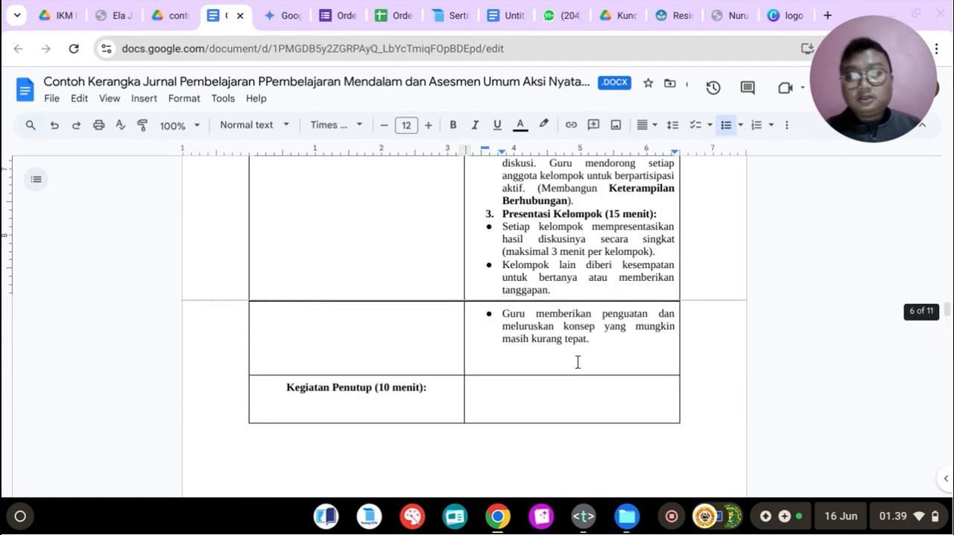
pyautogui.click(521, 383)
pyautogui.click(285, 20)
pyautogui.scroll(-3, 479, 291)
pyautogui.click(233, 16)
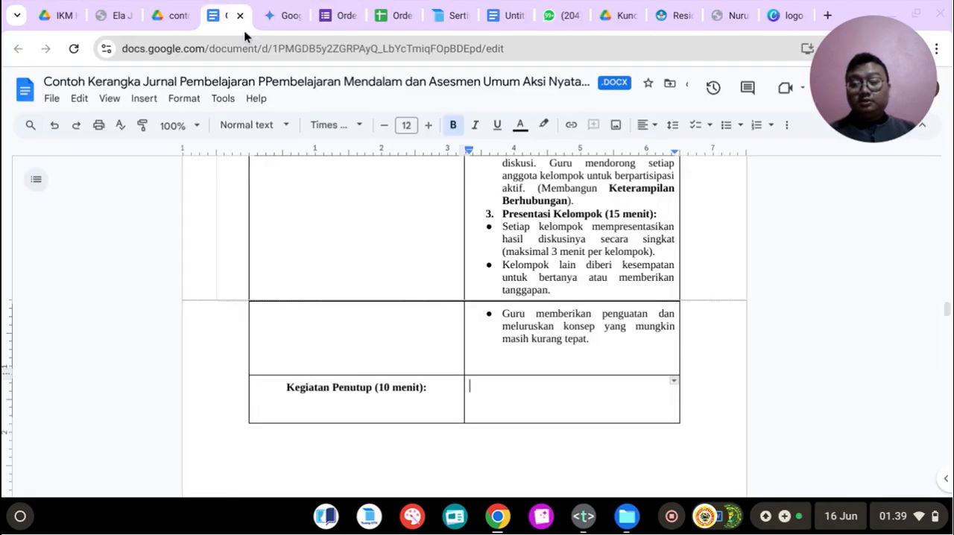
pyautogui.click(389, 385)
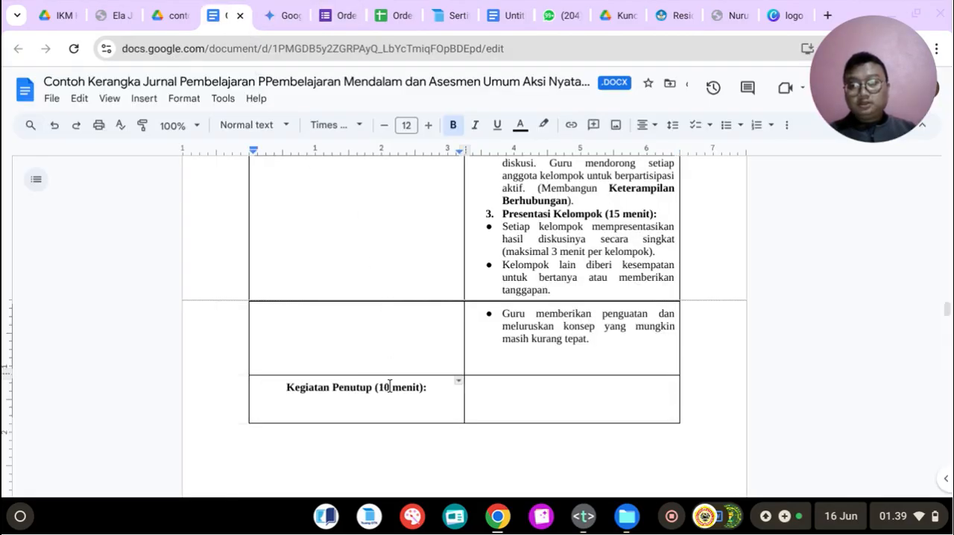
pyautogui.press('BackSpace')
pyautogui.write('5')
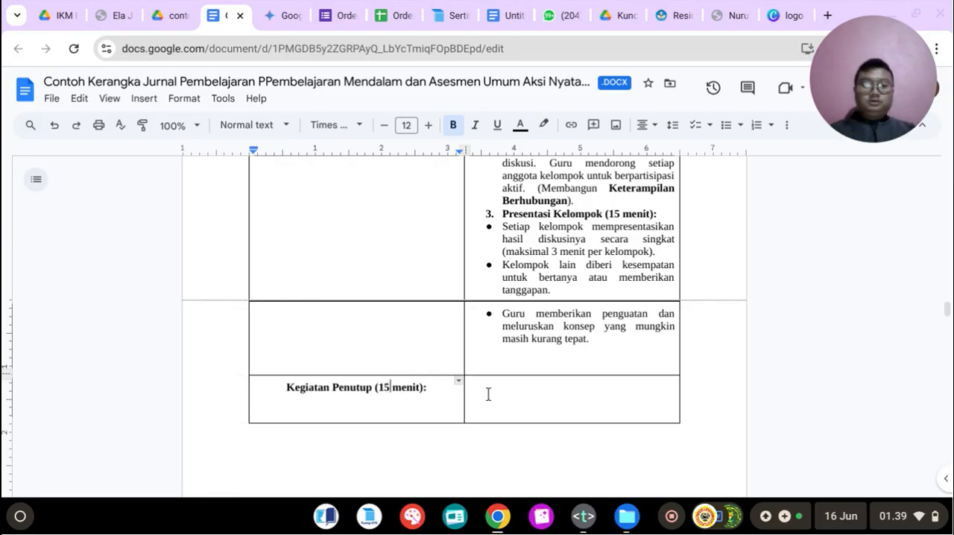
# Step: Copy Gemini's "Refleksi Individu (5 menit):" heading into the Kegiatan Penutup activities cell as numbered item 1 and start a non-bold, unnumbered line below it
pyautogui.click(280, 16)
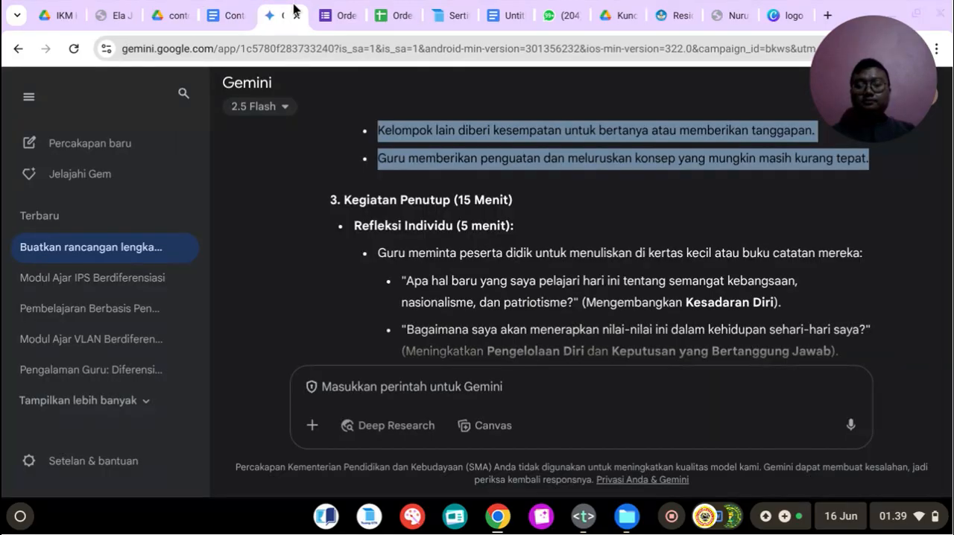
pyautogui.moveTo(354, 228); pyautogui.dragTo(512, 229)
pyautogui.rightClick(512, 233)
pyautogui.click(484, 241)
pyautogui.click(223, 15)
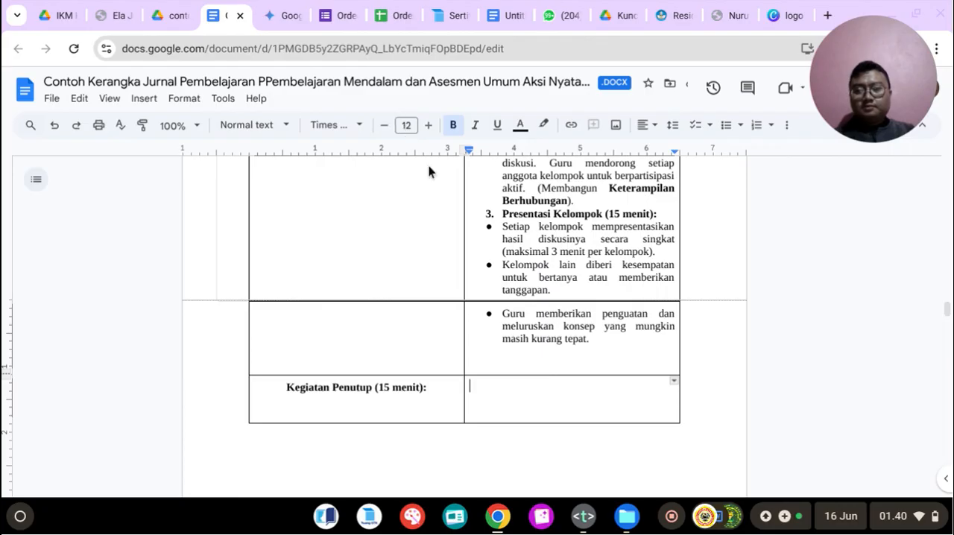
pyautogui.hotkey('ctrl', 'shift', '7')
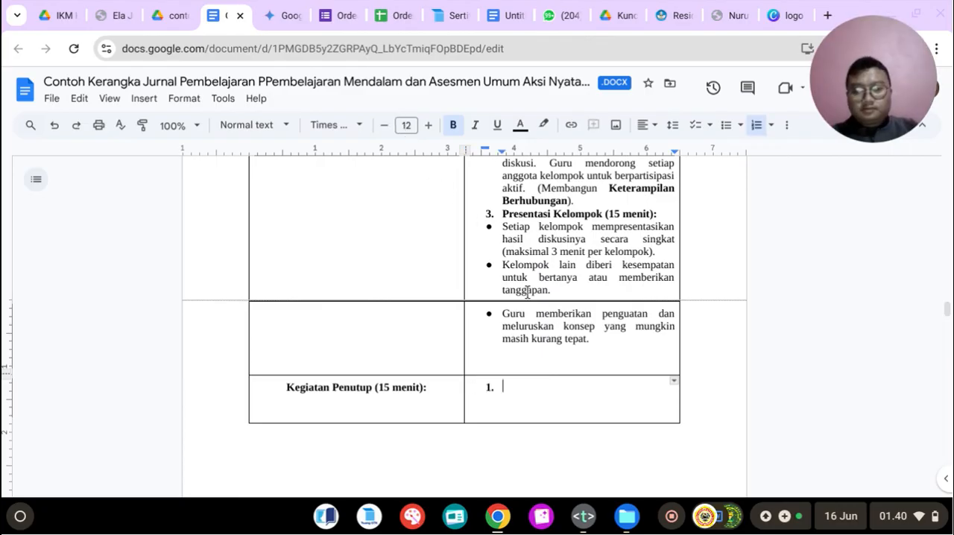
pyautogui.hotkey('ctrl', 'v')
pyautogui.press('BackSpace')
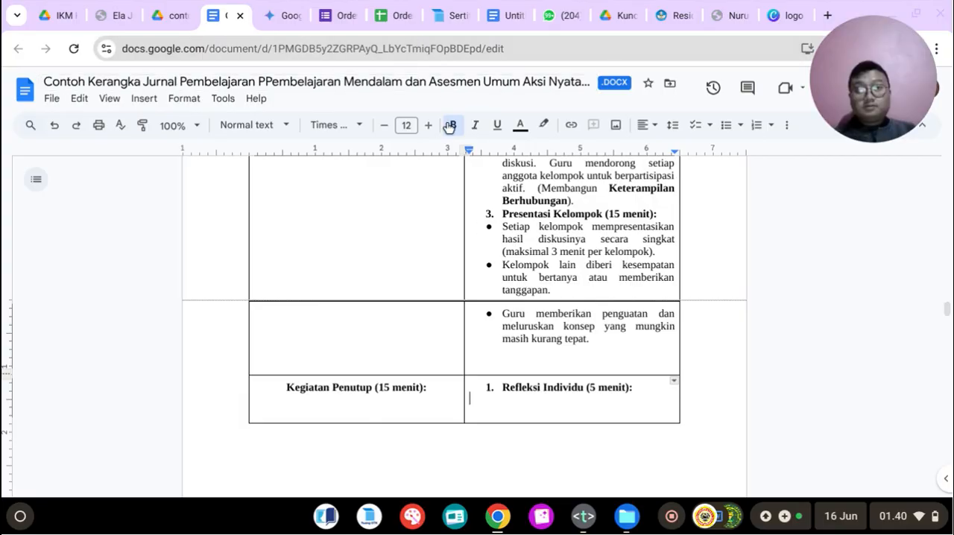
# Step: Copy Gemini's Refleksi Individu activities, including the three reflection questions and the bullet on reading reflections voluntarily
pyautogui.click(302, 15)
pyautogui.scroll(-2, 420, 216)
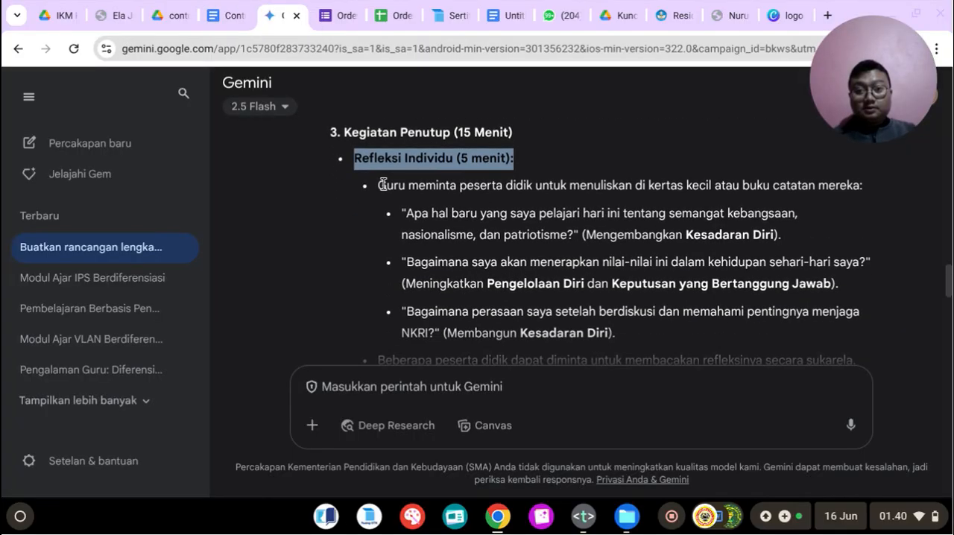
pyautogui.click(239, 6)
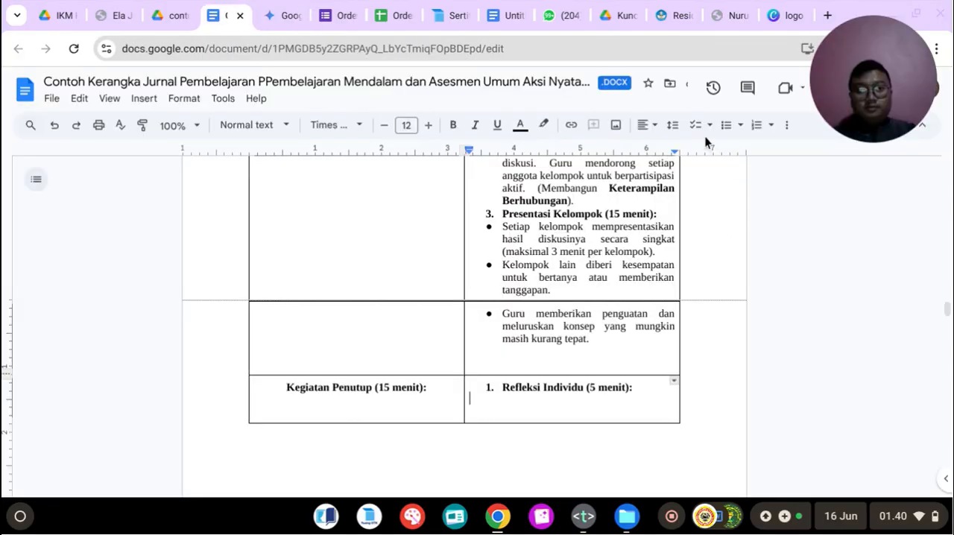
pyautogui.click(268, 11)
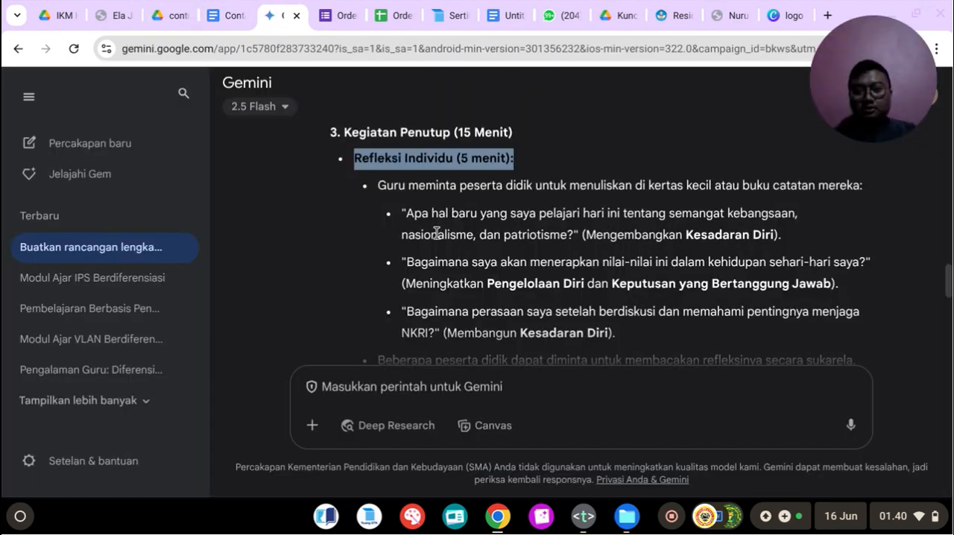
pyautogui.moveTo(379, 182); pyautogui.dragTo(887, 255)
pyautogui.rightClick(568, 193)
pyautogui.click(571, 200)
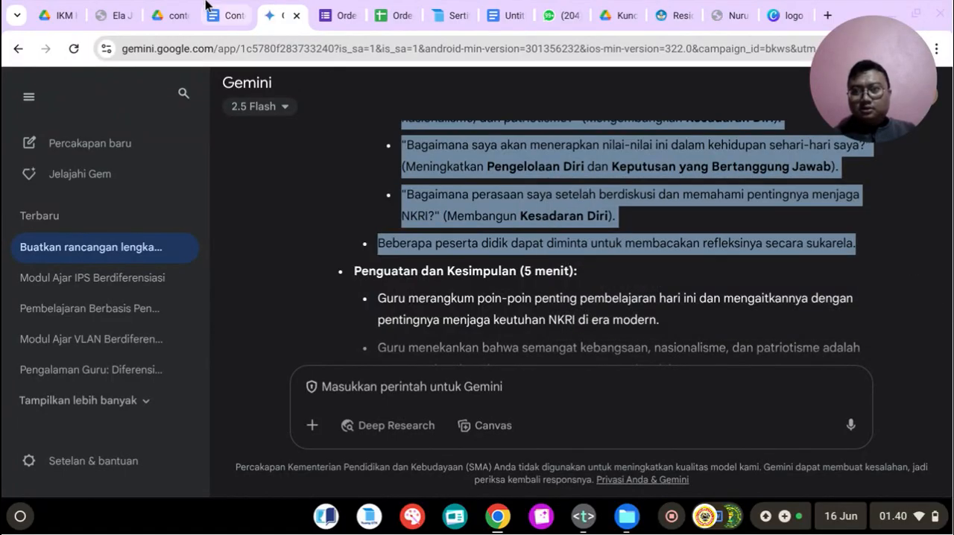
# Step: Paste the copied Refleksi Individu activities under their heading in the Kegiatan Penutup cell, justified and formatted as one bulleted list
pyautogui.click(223, 15)
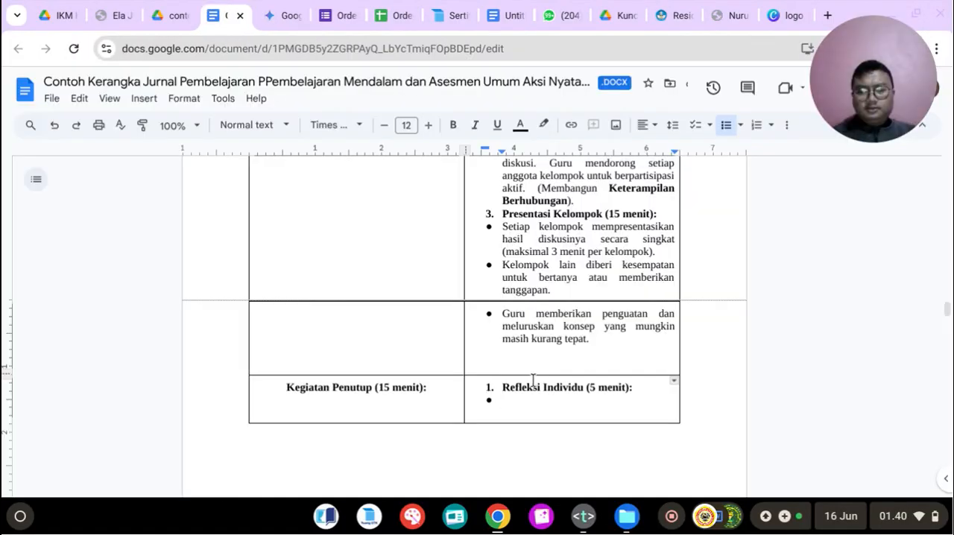
pyautogui.hotkey('ctrl', 'v')
pyautogui.moveTo(495, 207); pyautogui.dragTo(639, 440)
pyautogui.click(641, 127)
pyautogui.click(703, 150)
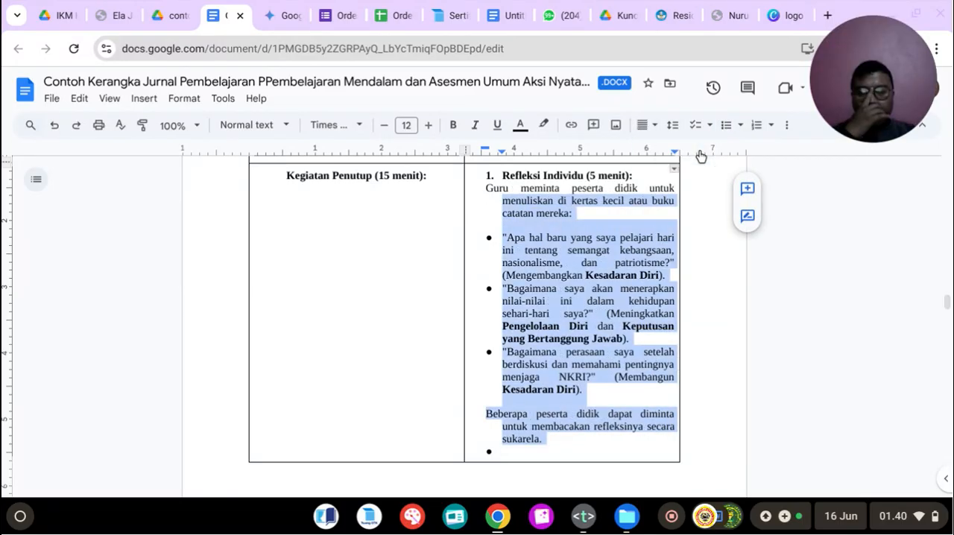
pyautogui.click(726, 125)
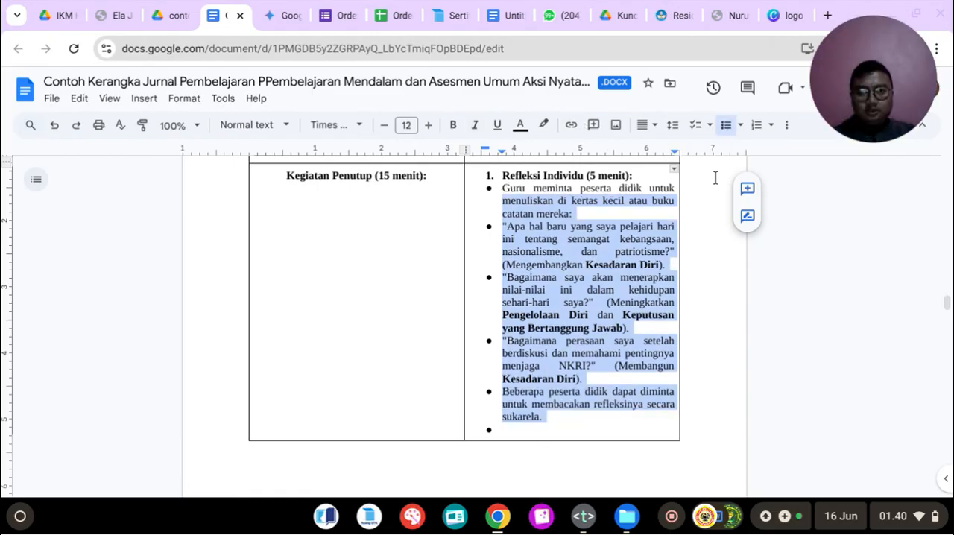
pyautogui.click(588, 345)
pyautogui.scroll(3, 588, 345)
pyautogui.scroll(-2, 559, 403)
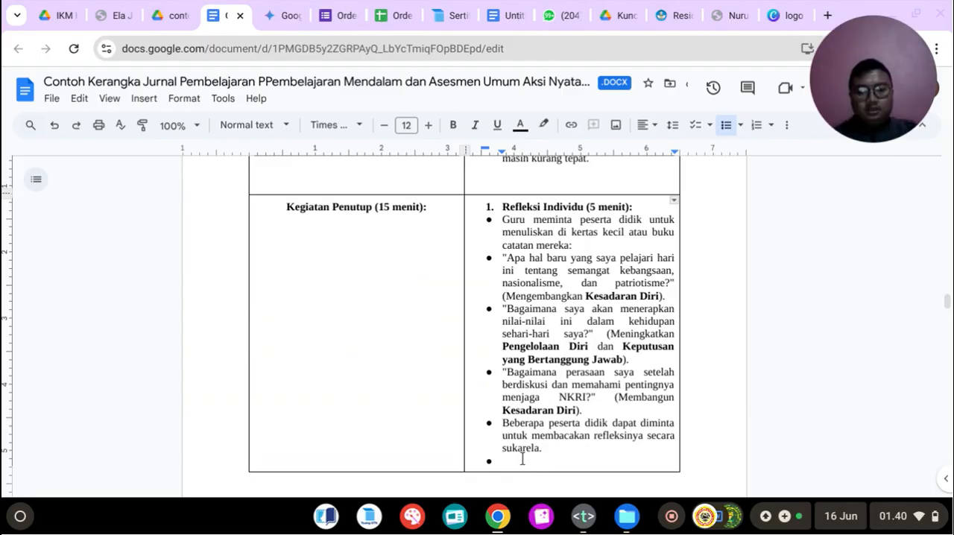
# Step: Add Gemini's heading "Penguatan dan Kesimpulan (5 menit):" as numbered item 2 in the Kegiatan Penutup cell and start a bullet below it
pyautogui.press('BackSpace')
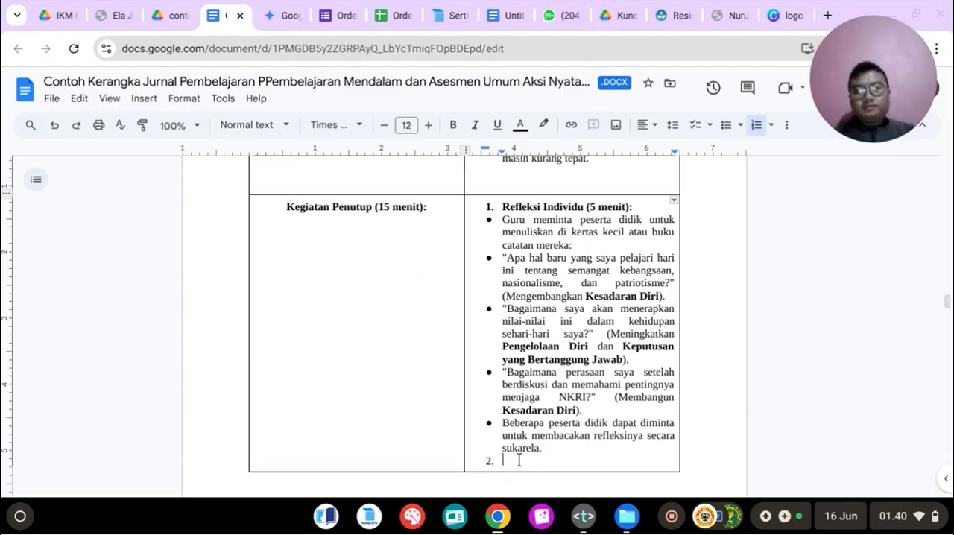
pyautogui.click(274, 8)
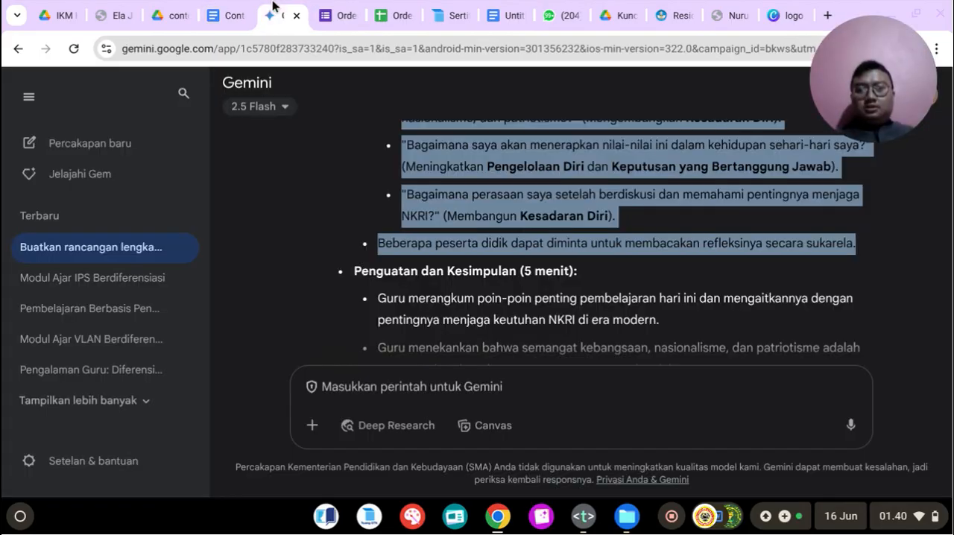
pyautogui.moveTo(354, 270); pyautogui.dragTo(574, 274)
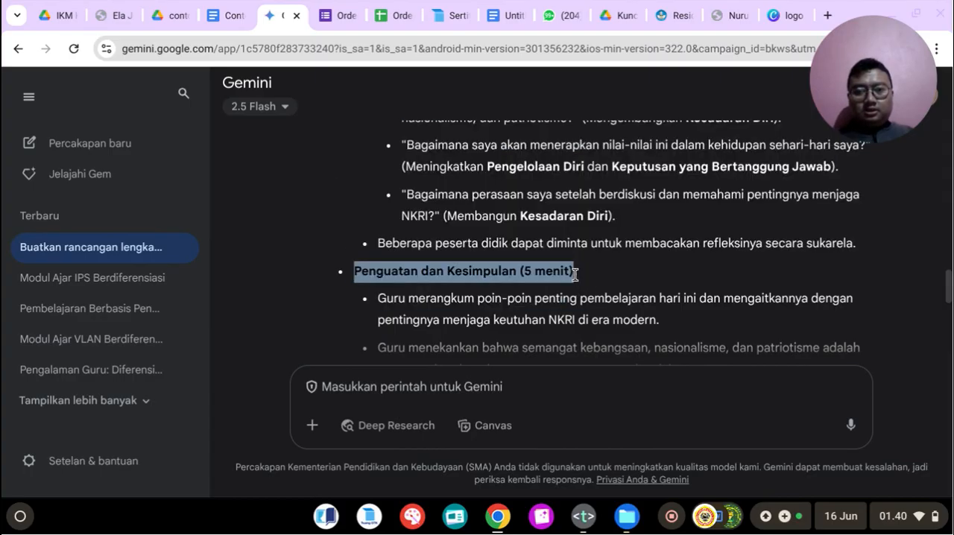
pyautogui.rightClick(476, 270)
pyautogui.click(499, 292)
pyautogui.click(224, 15)
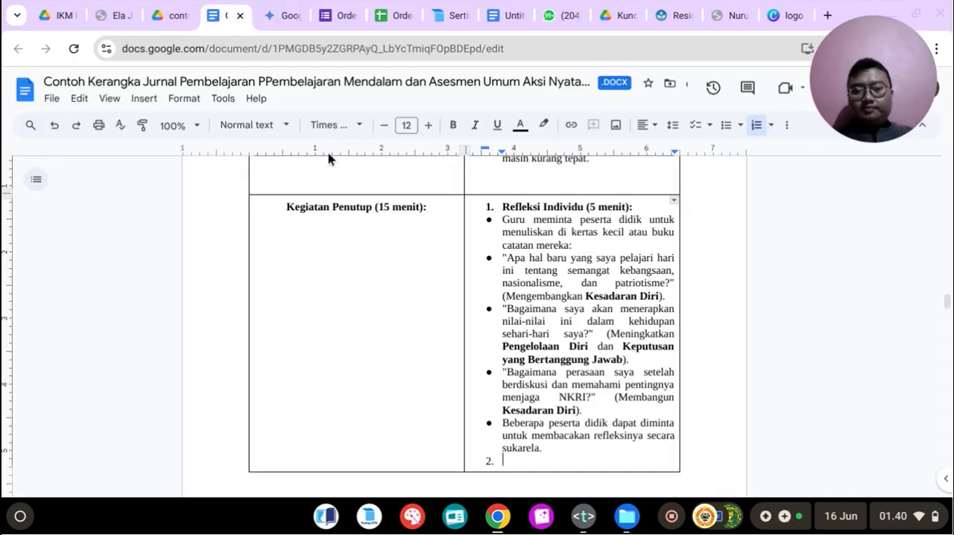
pyautogui.hotkey('ctrl', 'v')
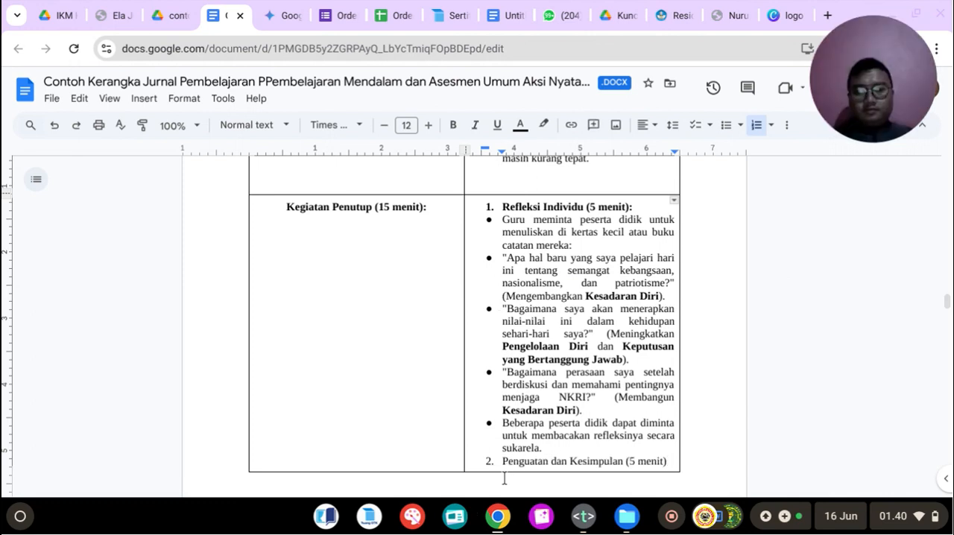
pyautogui.write(':')
pyautogui.press('Return')
pyautogui.press('Return')
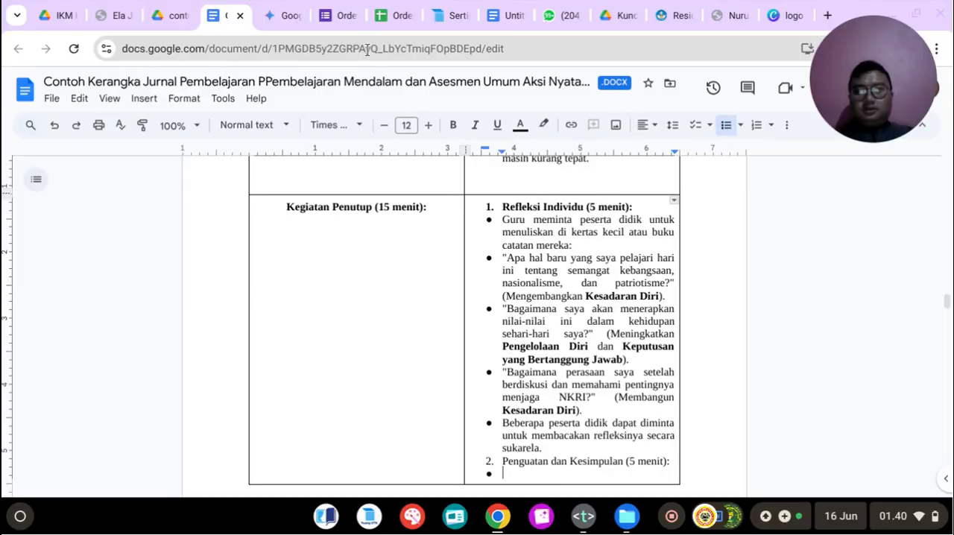
# Step: Copy Gemini's two Penguatan dan Kesimpulan activities into the Kegiatan Penutup cell as bullets under item 2
pyautogui.click(282, 15)
pyautogui.scroll(-2, 377, 241)
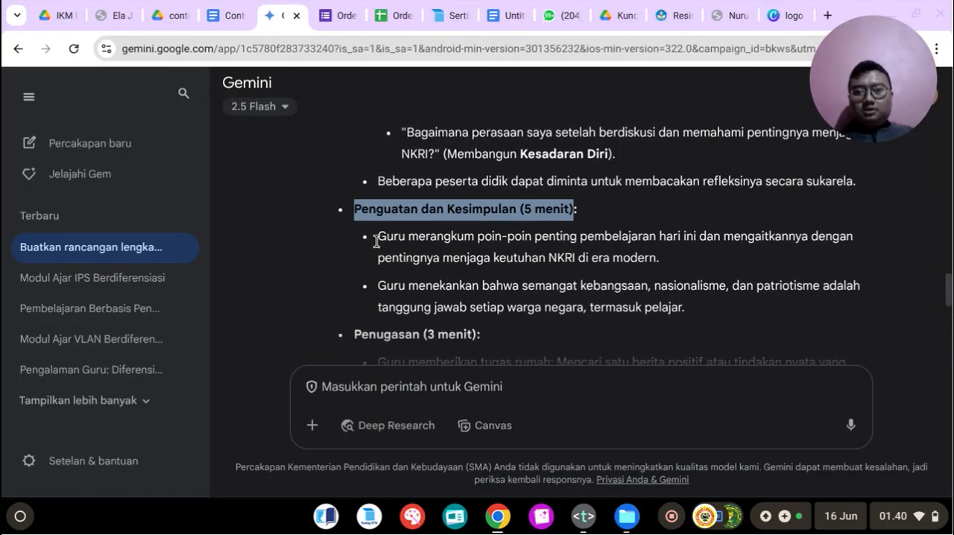
pyautogui.moveTo(379, 234); pyautogui.dragTo(690, 319)
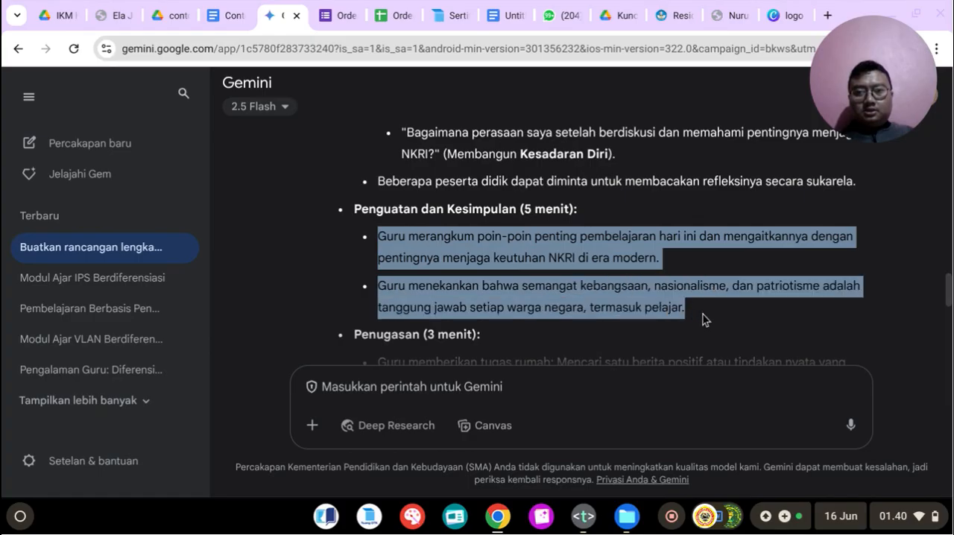
pyautogui.rightClick(528, 278)
pyautogui.click(539, 284)
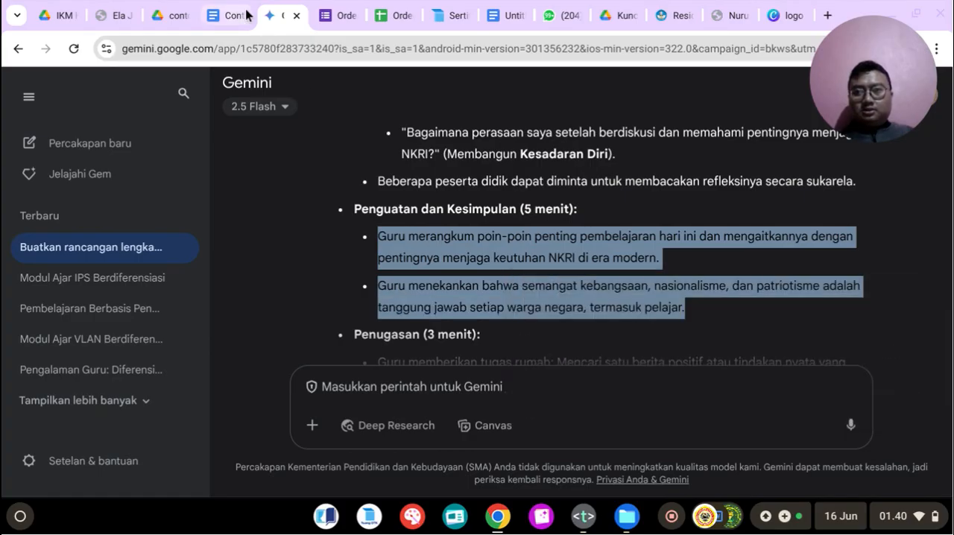
pyautogui.click(223, 15)
pyautogui.scroll(-2, 515, 320)
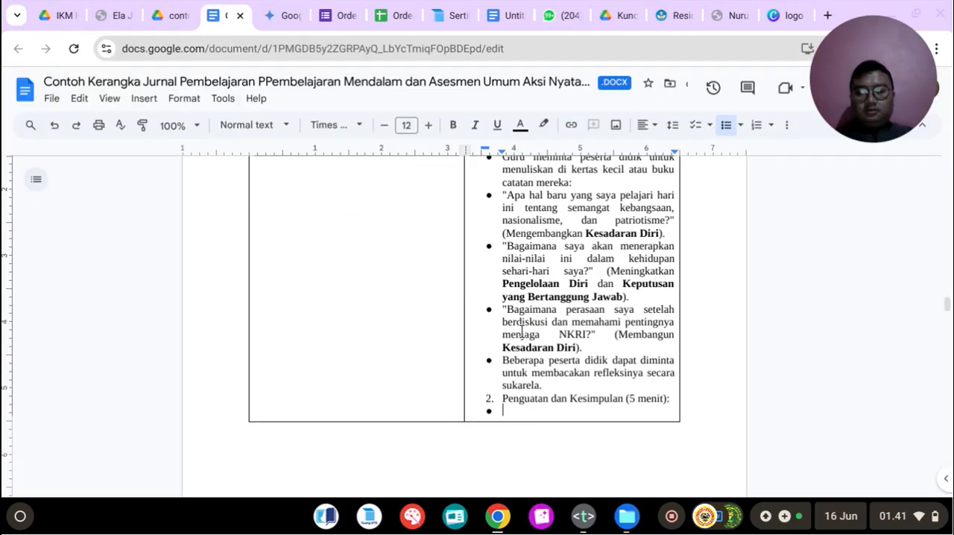
pyautogui.hotkey('ctrl', 'v')
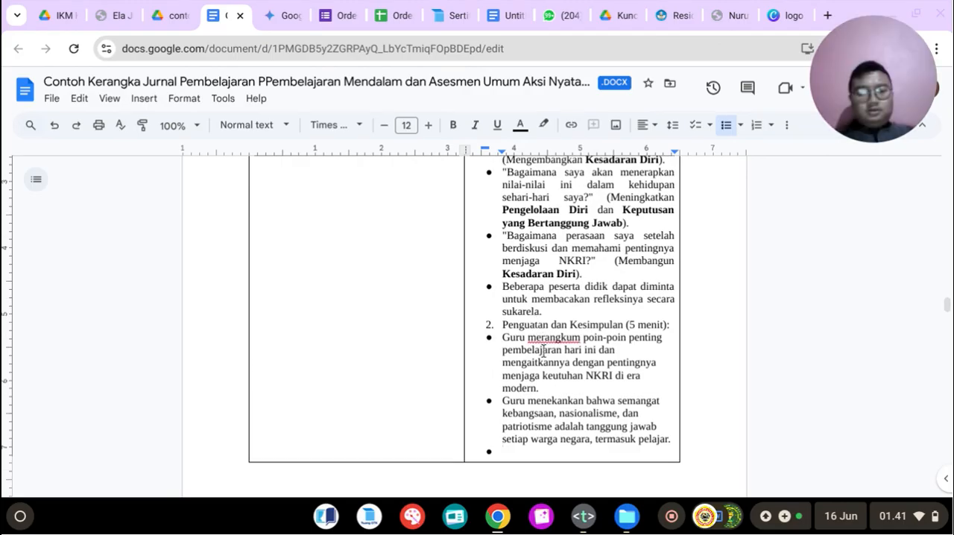
# Step: Add Gemini's heading "Penugasan (3 menit):" as numbered item 3 in the Kegiatan Penutup cell and start a bullet below it
pyautogui.press('BackSpace')
pyautogui.press('BackSpace')
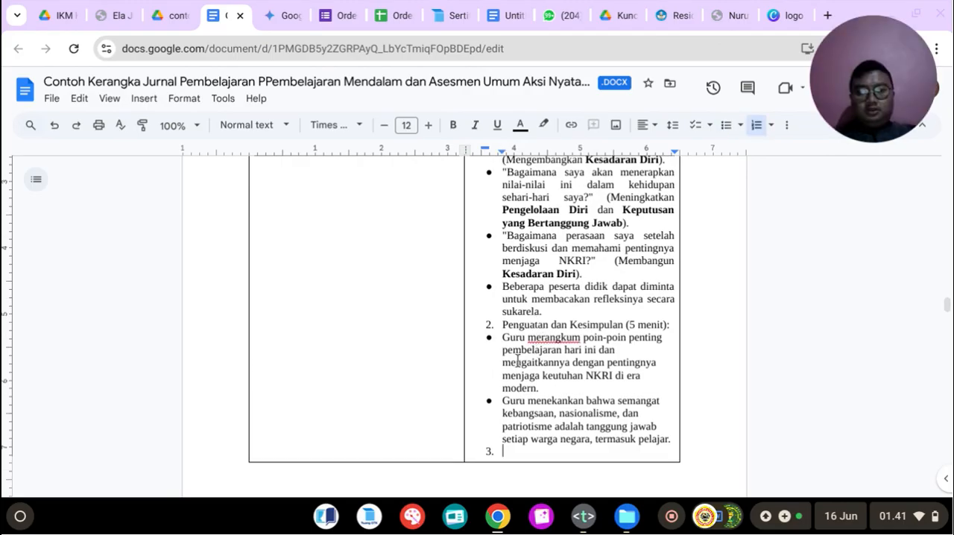
pyautogui.click(284, 17)
pyautogui.scroll(-3, 390, 211)
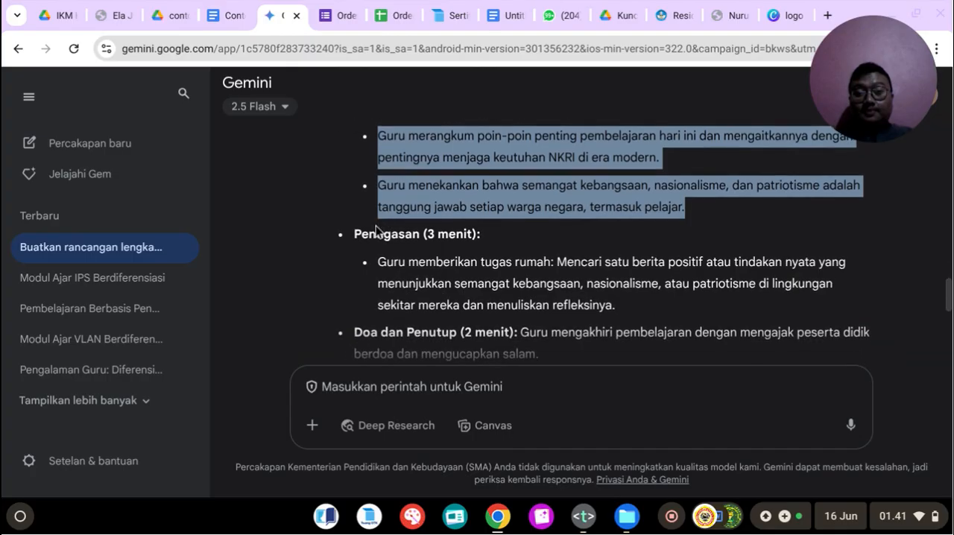
pyautogui.click(354, 233)
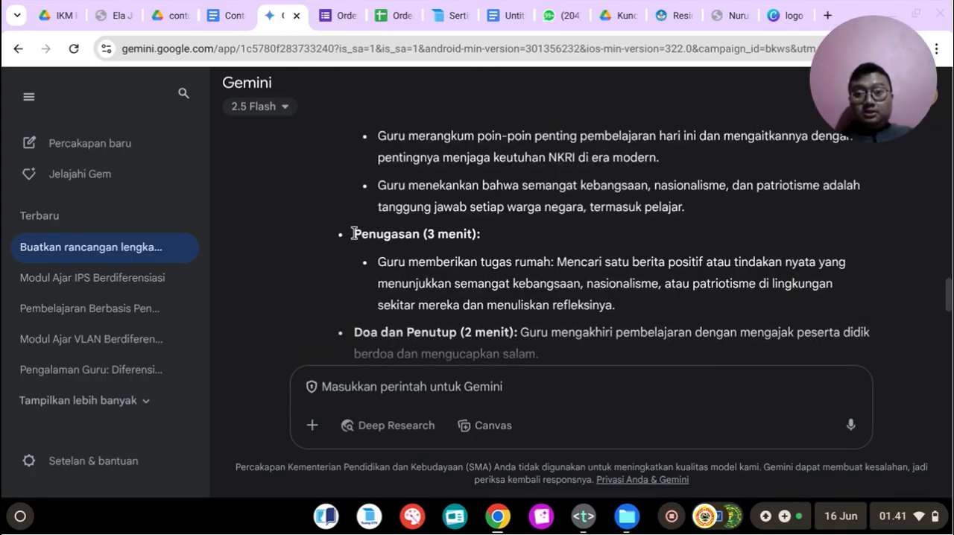
pyautogui.tripleClick(481, 238)
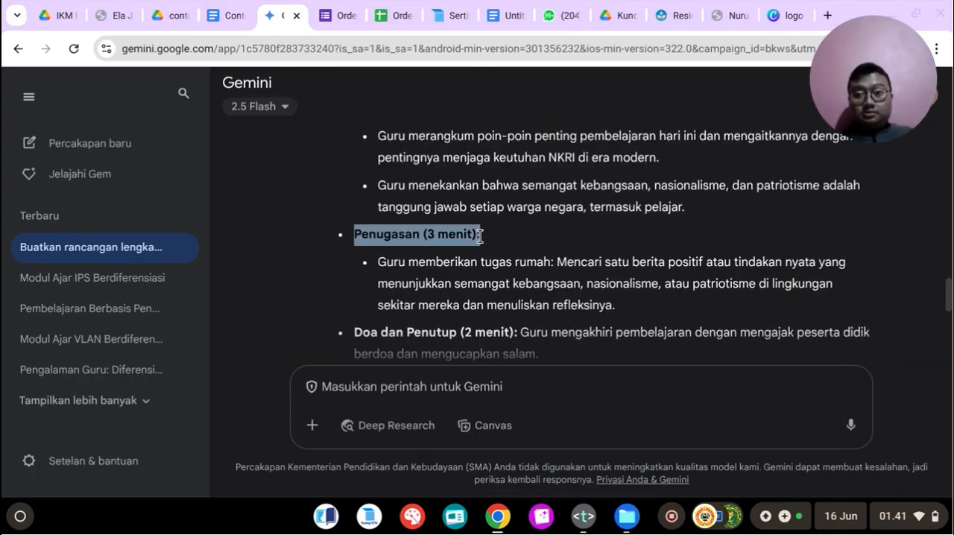
pyautogui.rightClick(439, 238)
pyautogui.click(441, 254)
pyautogui.click(232, 14)
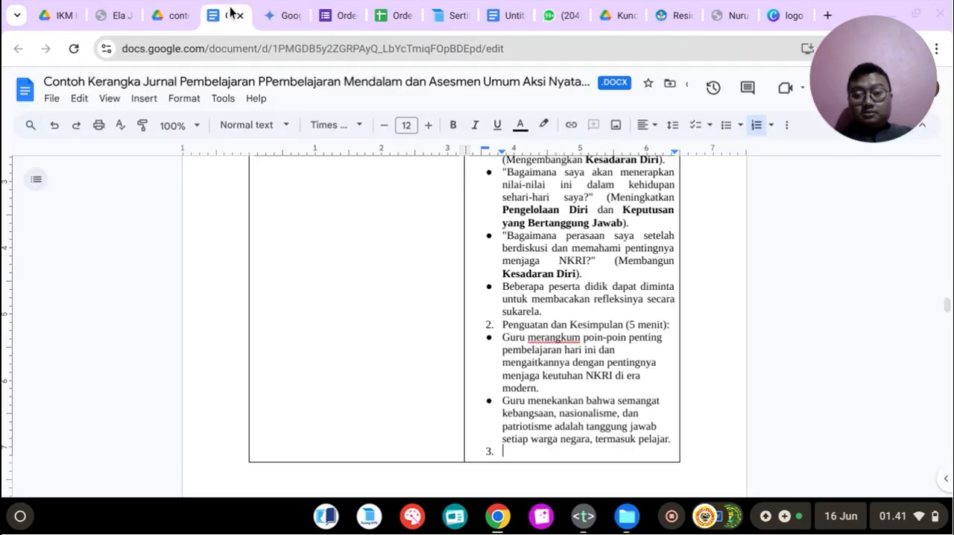
pyautogui.hotkey('ctrl', 'v')
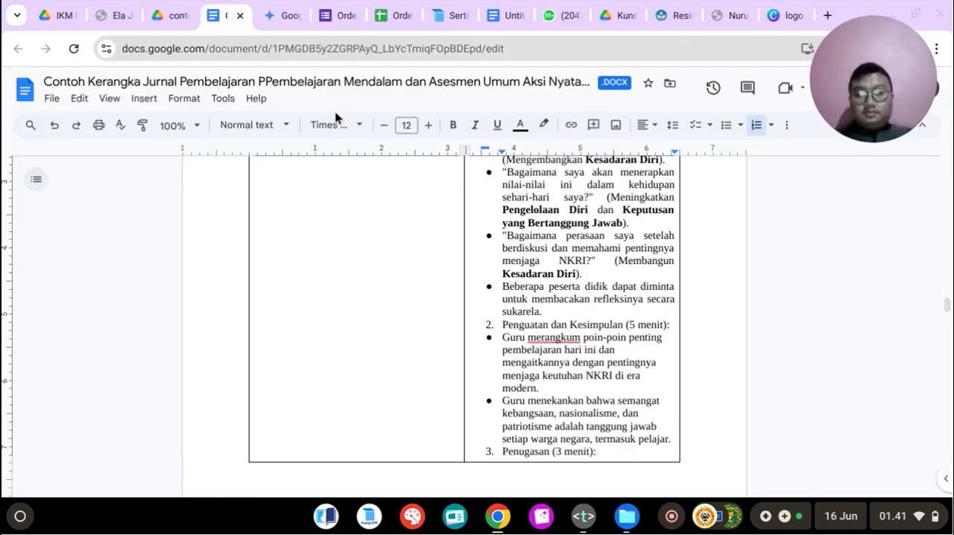
pyautogui.press('Return')
pyautogui.press('Return')
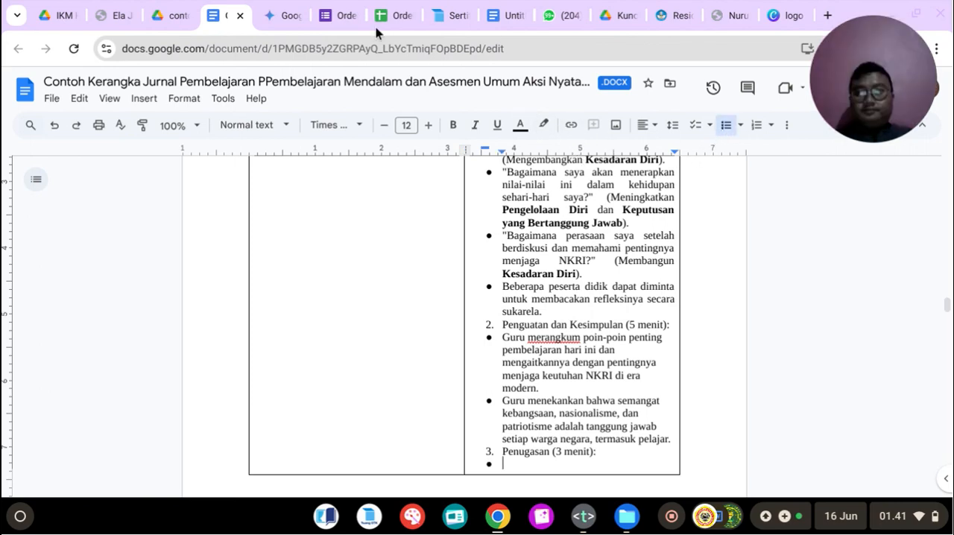
# Step: Copy Gemini's Penugasan homework activity about finding positive news or real actions into the bullet under item 3
pyautogui.click(280, 15)
pyautogui.scroll(-1, 405, 256)
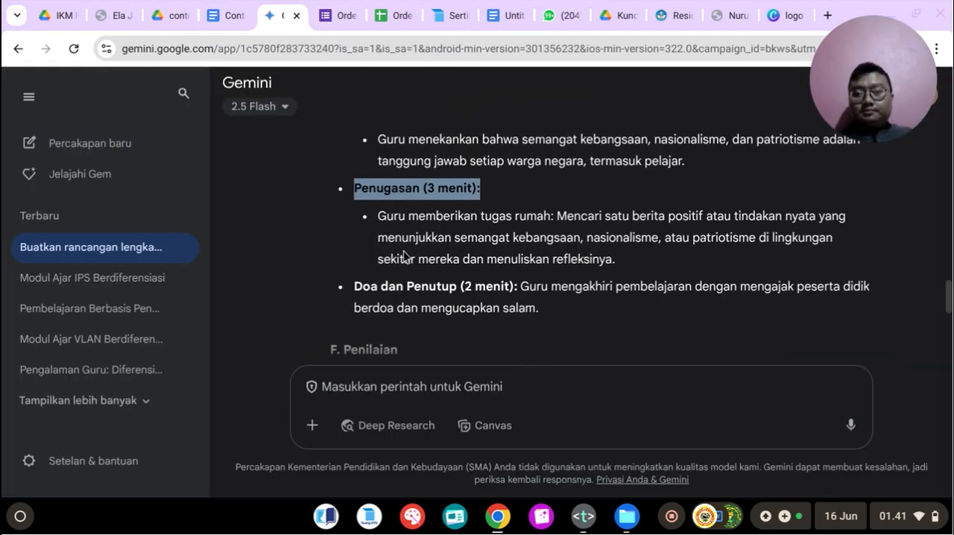
pyautogui.moveTo(379, 217); pyautogui.dragTo(551, 252)
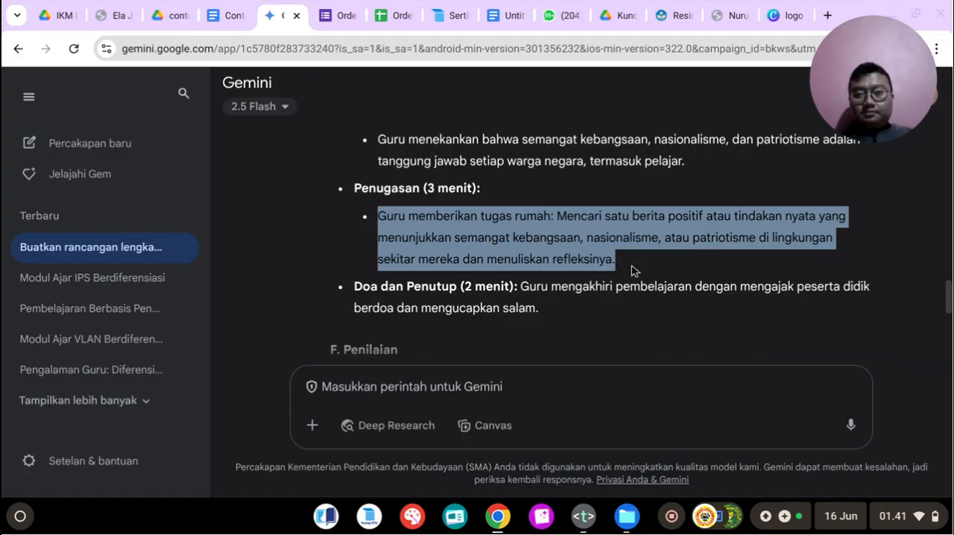
pyautogui.rightClick(557, 240)
pyautogui.click(571, 253)
pyautogui.click(225, 15)
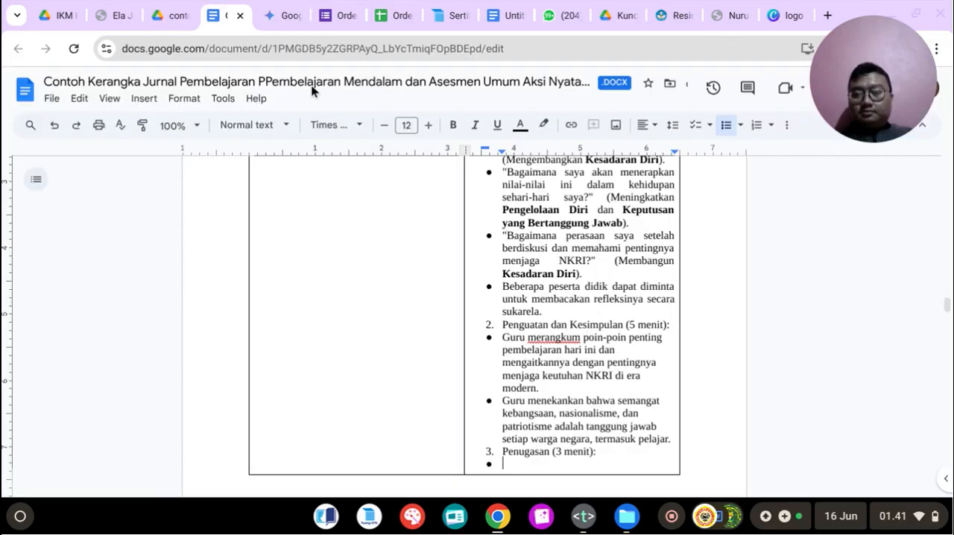
pyautogui.hotkey('ctrl', 'v')
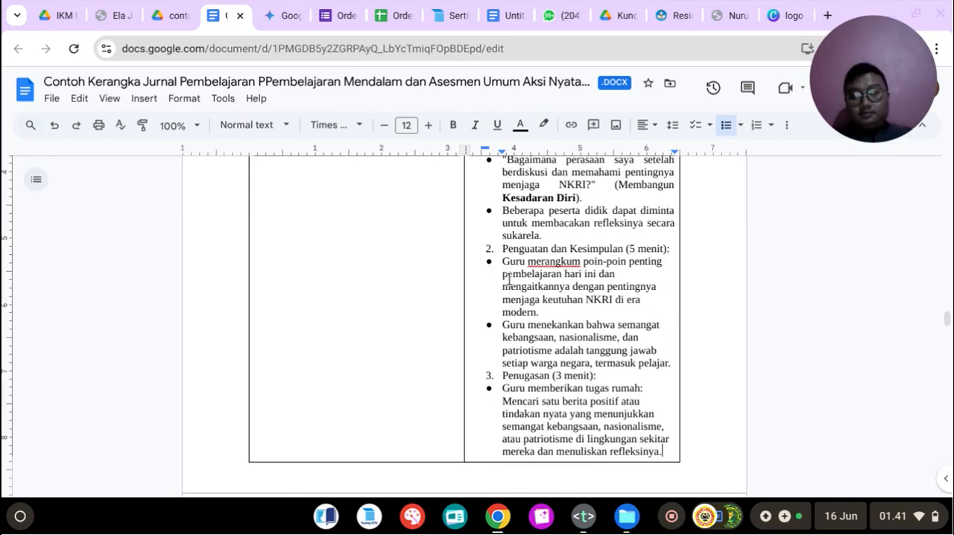
# Step: Add Gemini's heading "Doa dan Penutup (2 menit):" as numbered item 4 in the Kegiatan Penutup cell and start an unnumbered line below it
pyautogui.press('Return')
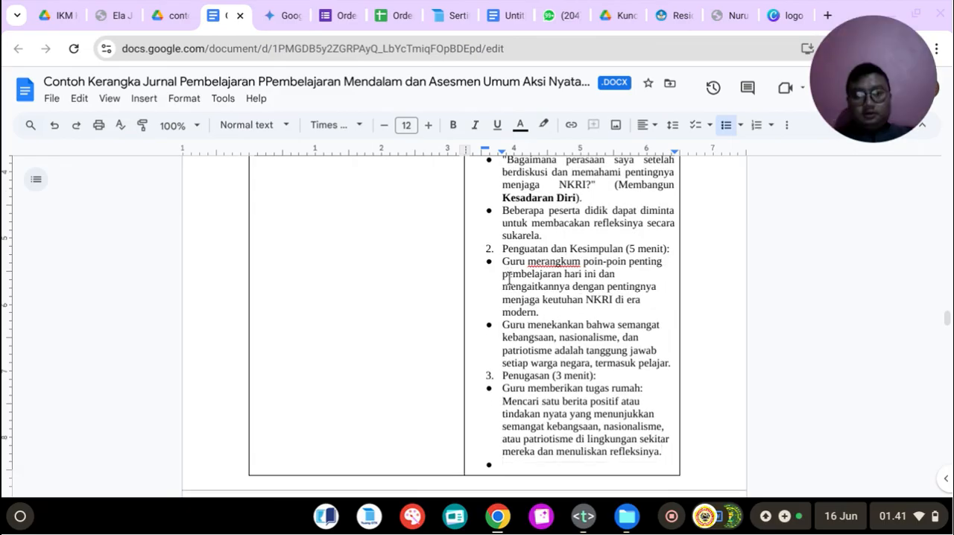
pyautogui.press('Return')
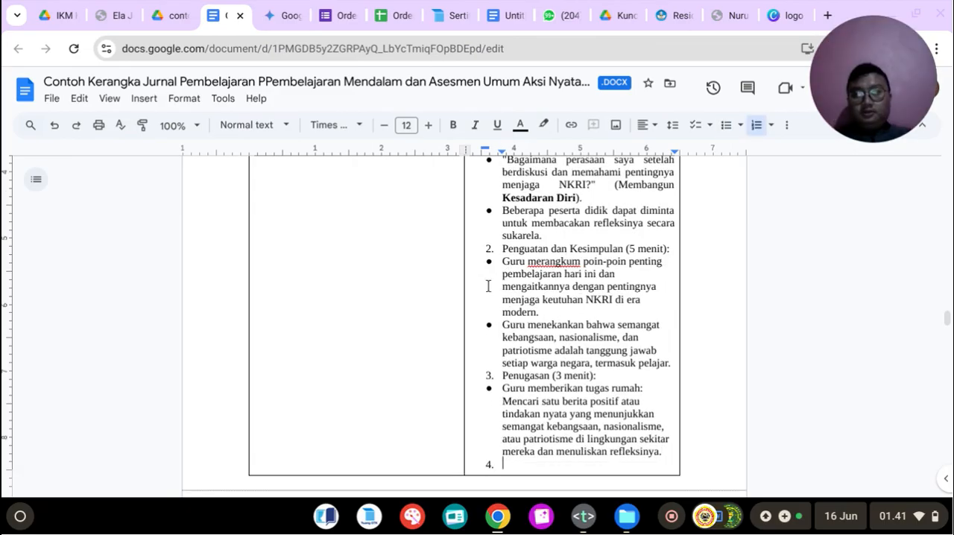
pyautogui.click(332, 7)
pyautogui.click(246, 9)
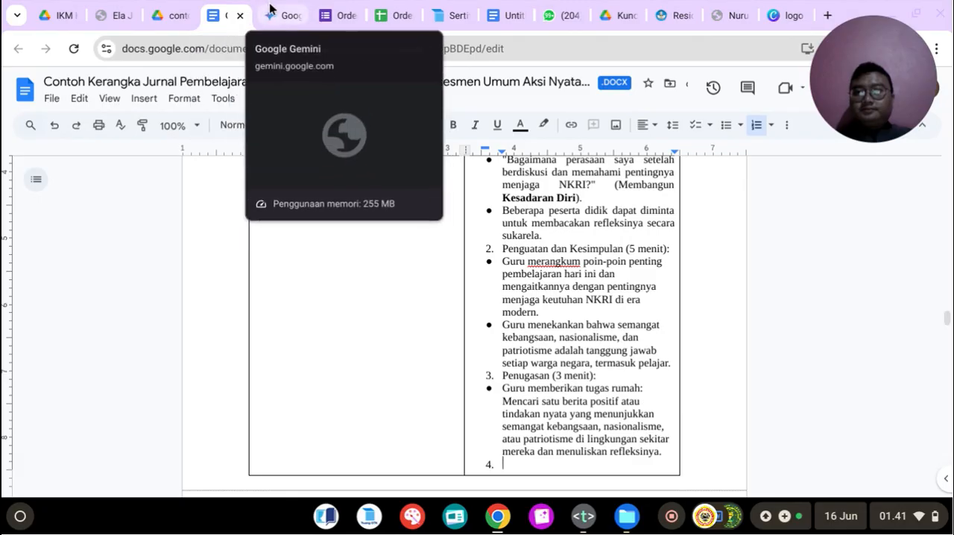
pyautogui.click(286, 14)
pyautogui.moveTo(355, 286); pyautogui.dragTo(527, 290)
pyautogui.rightClick(480, 286)
pyautogui.click(505, 302)
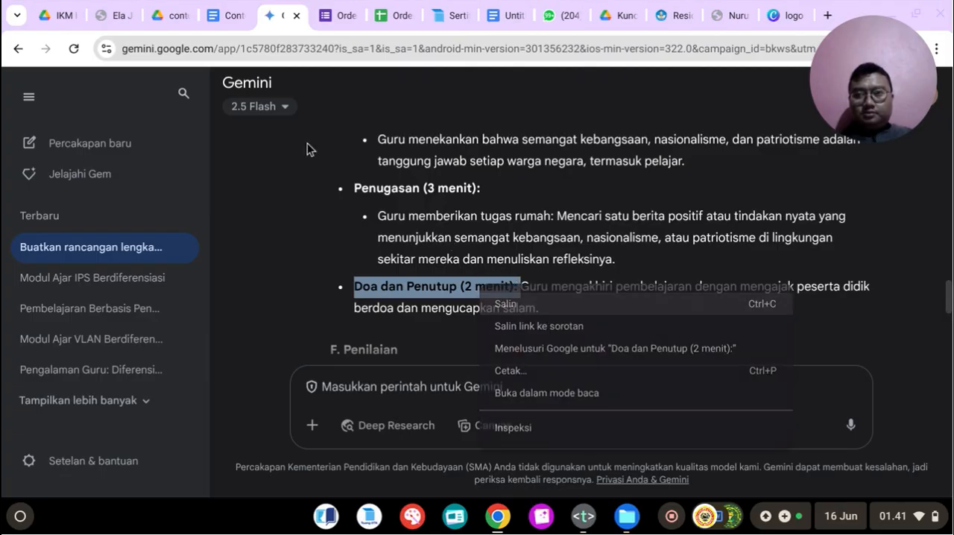
pyautogui.click(231, 9)
pyautogui.hotkey('ctrl', 'v')
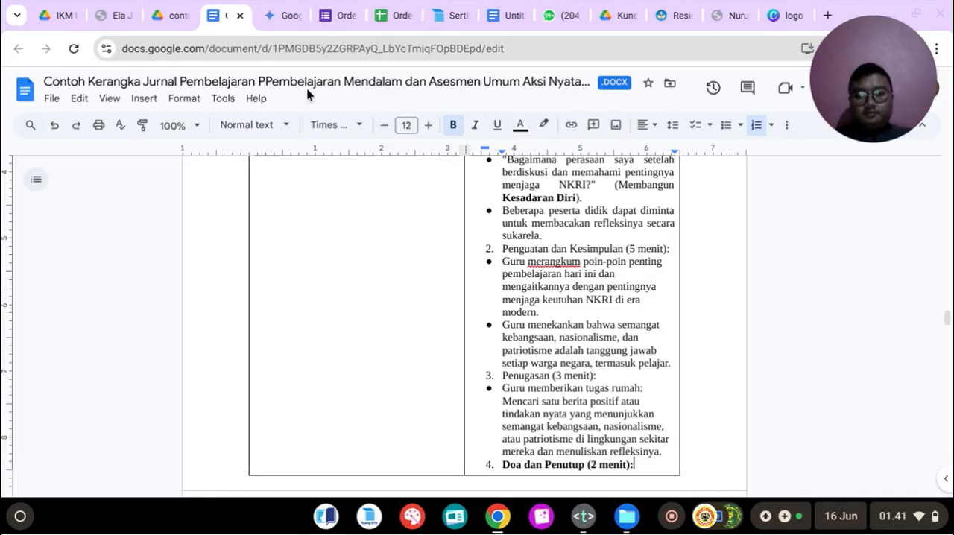
pyautogui.press('Return')
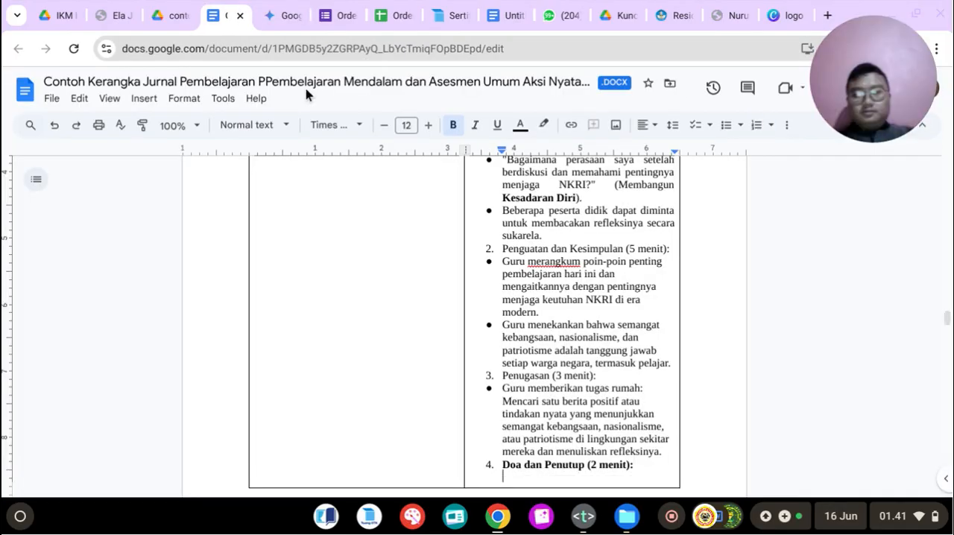
pyautogui.press('BackSpace')
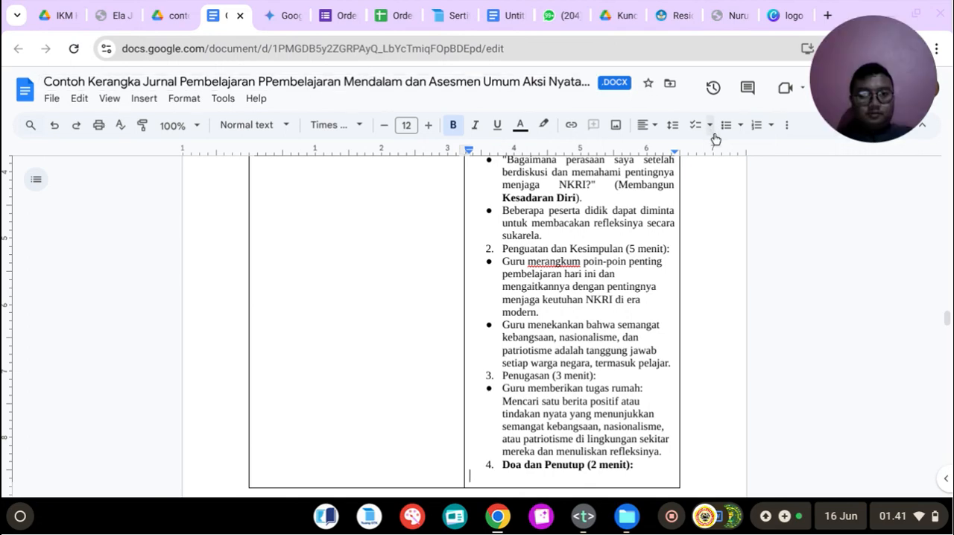
# Step: Copy Gemini's Doa dan Penutup activity into a non-bold bullet under item 4 of the Kegiatan Penutup cell
pyautogui.click(302, 16)
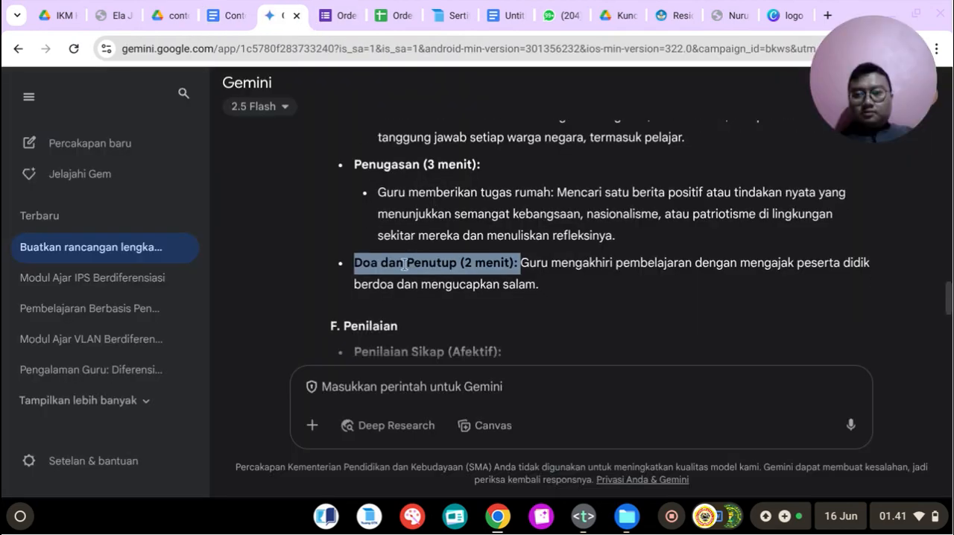
pyautogui.moveTo(523, 263); pyautogui.dragTo(558, 290)
pyautogui.rightClick(558, 270)
pyautogui.click(574, 281)
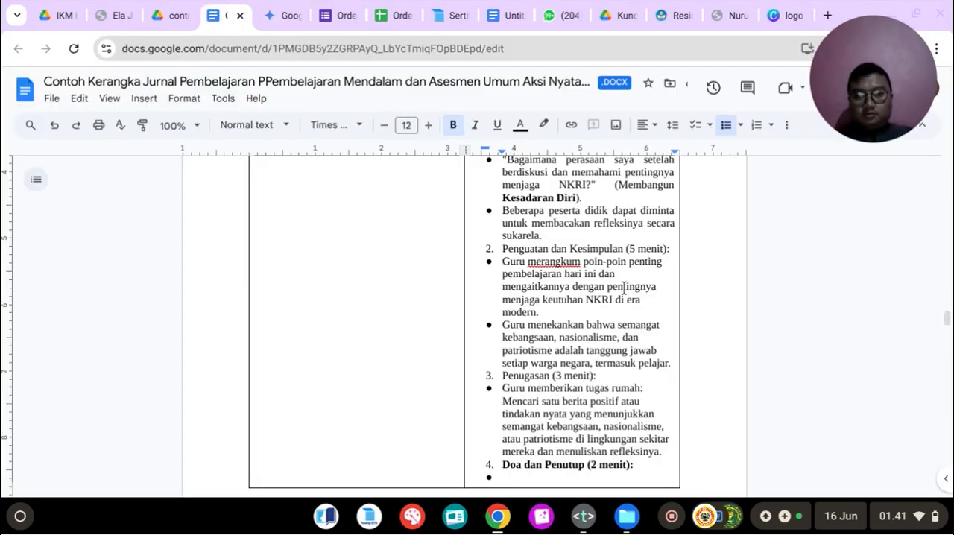
pyautogui.hotkey('ctrl', 'v')
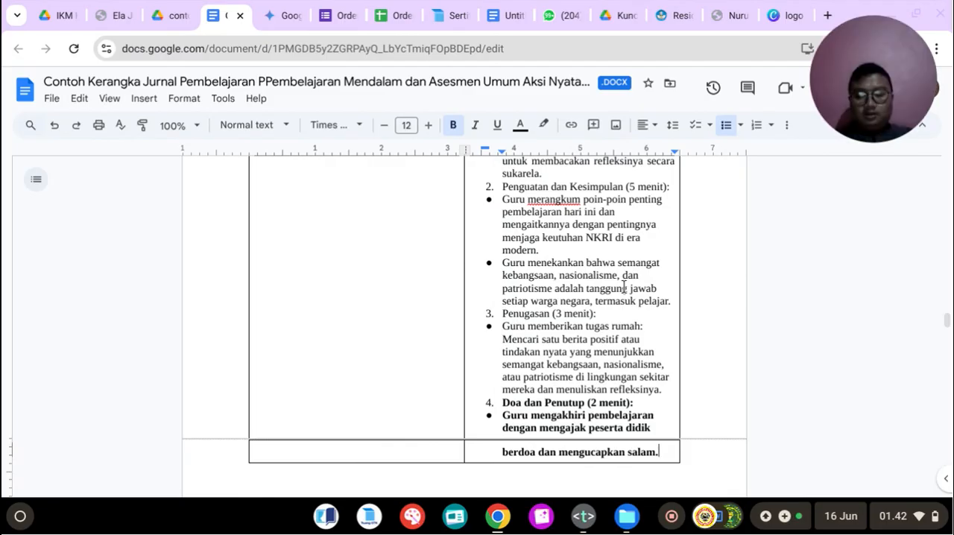
pyautogui.hotkey('ctrl', 'z')
pyautogui.click(459, 124)
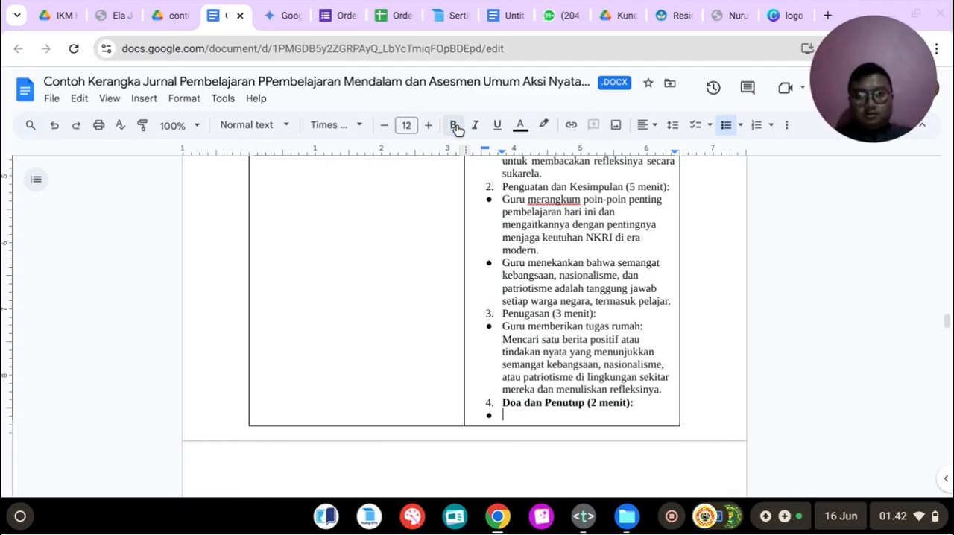
pyautogui.hotkey('ctrl', 'v')
# Step: Justify the text of the Kegiatan Penutup activities down to the closing prayer bullet
pyautogui.scroll(5, 527, 236)
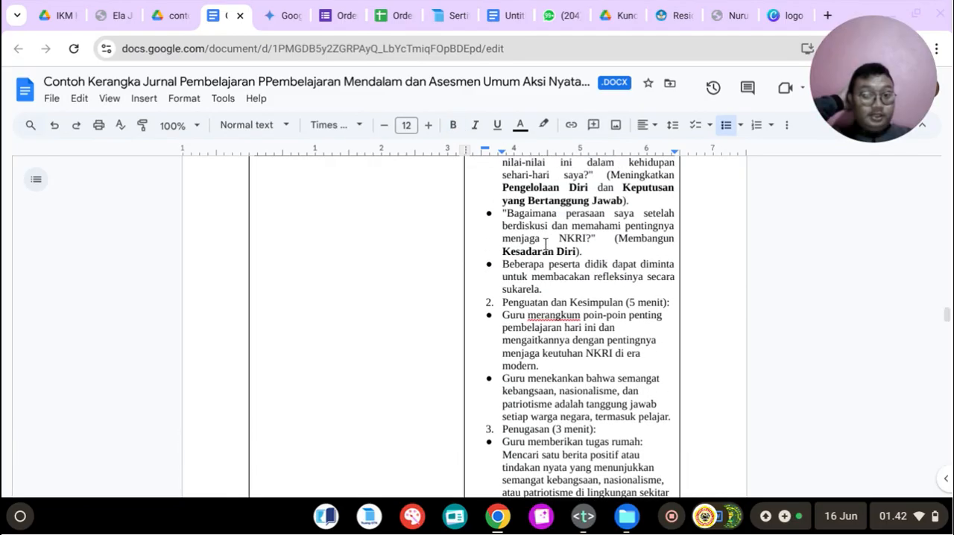
pyautogui.moveTo(505, 283); pyautogui.dragTo(634, 263)
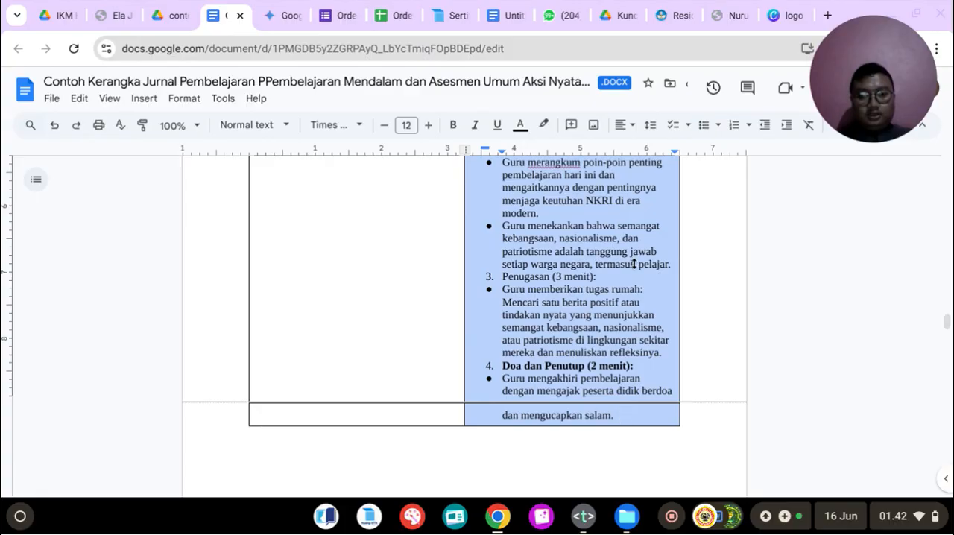
pyautogui.click(626, 125)
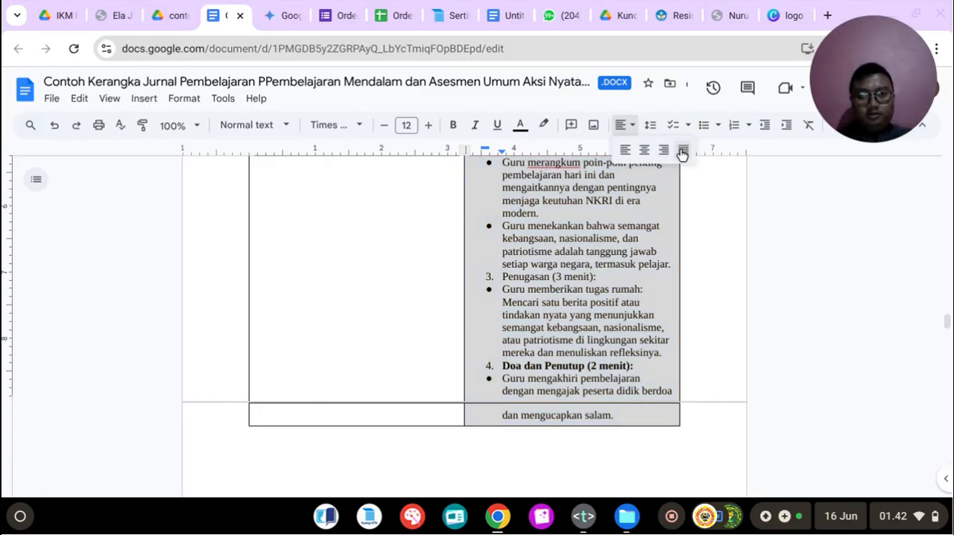
pyautogui.click(682, 152)
pyautogui.scroll(3, 580, 298)
pyautogui.click(580, 300)
pyautogui.scroll(3, 581, 302)
pyautogui.scroll(-3, 581, 304)
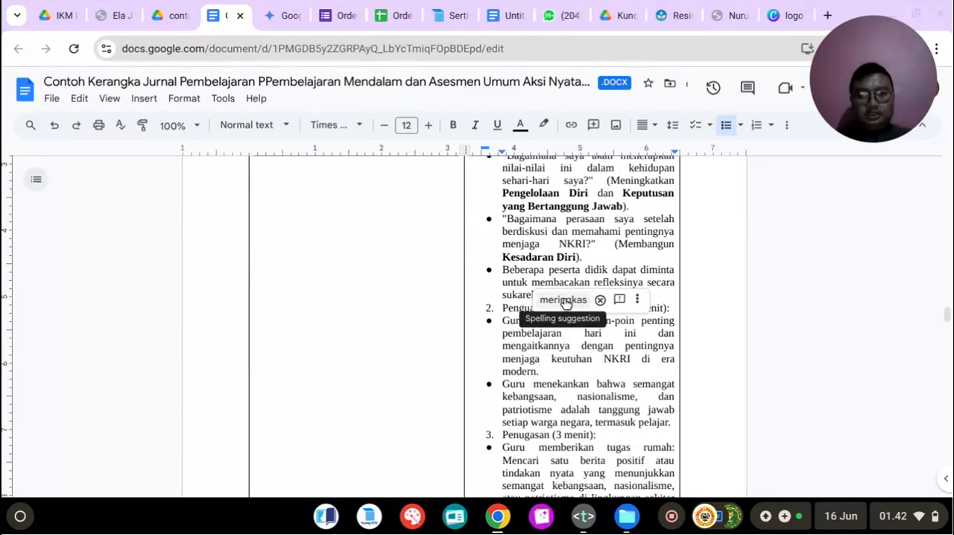
# Step: Make the item 2 heading "Penguatan dan Kesimpulan (5 menit):" bold and insert a blank unbulleted line above it
pyautogui.scroll(1, 566, 303)
pyautogui.click(533, 265)
pyautogui.moveTo(503, 318); pyautogui.dragTo(656, 317)
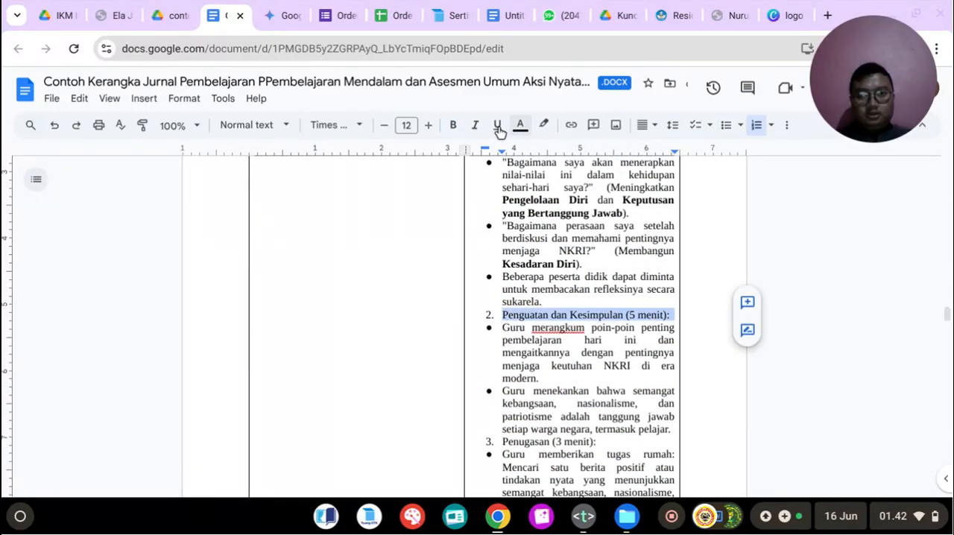
pyautogui.click(452, 125)
pyautogui.scroll(-1, 560, 328)
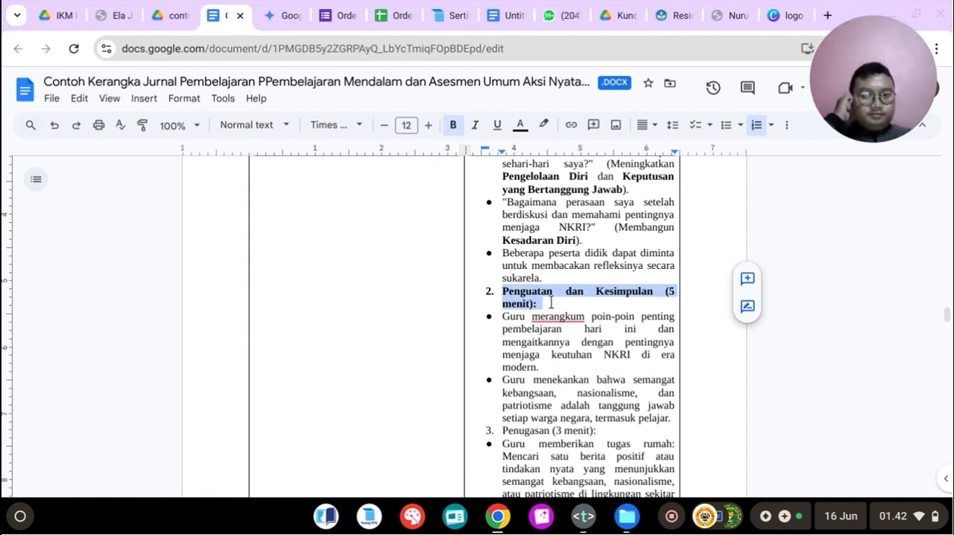
pyautogui.click(551, 303)
pyautogui.click(550, 277)
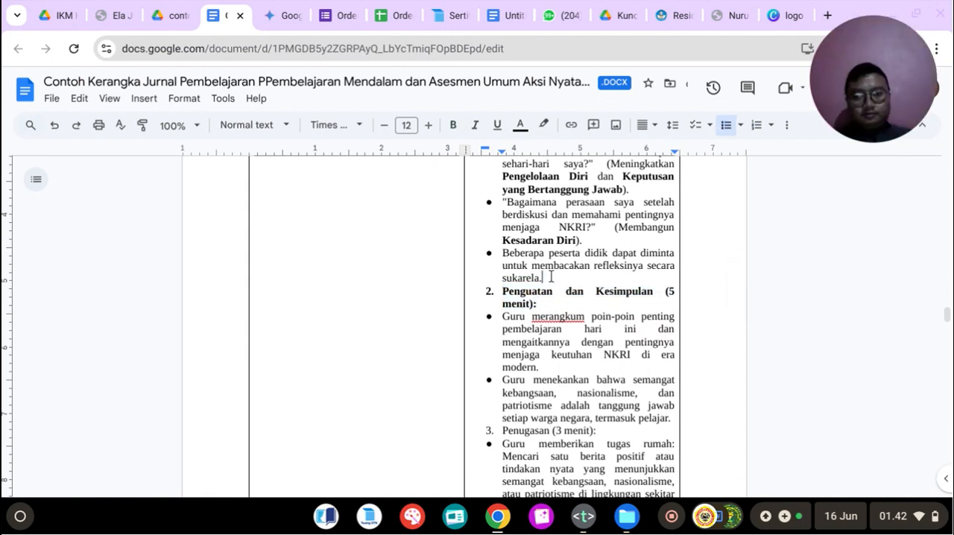
pyautogui.press('Return')
pyautogui.press('BackSpace')
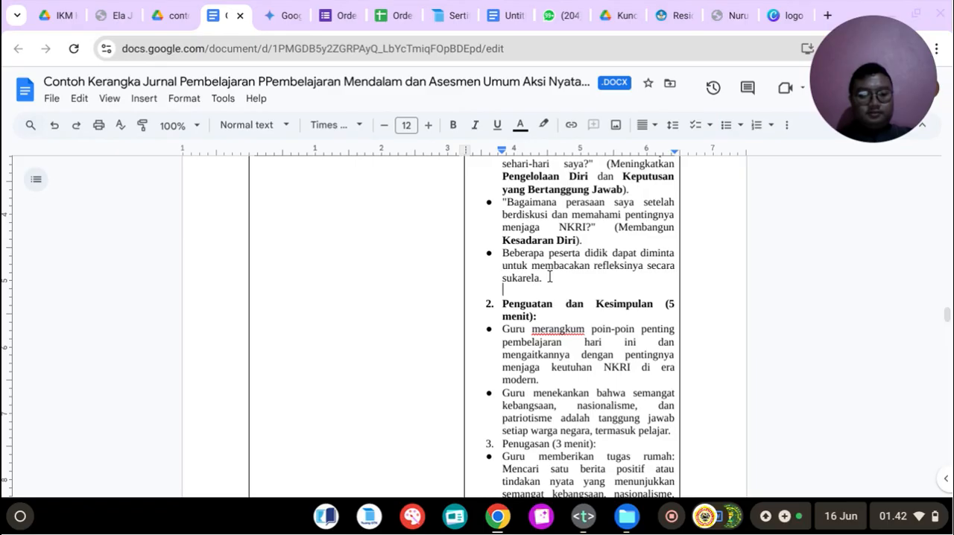
# Step: Insert a blank unbulleted line above the item 4 heading "Doa dan Penutup (2 menit):"
pyautogui.scroll(-3, 562, 309)
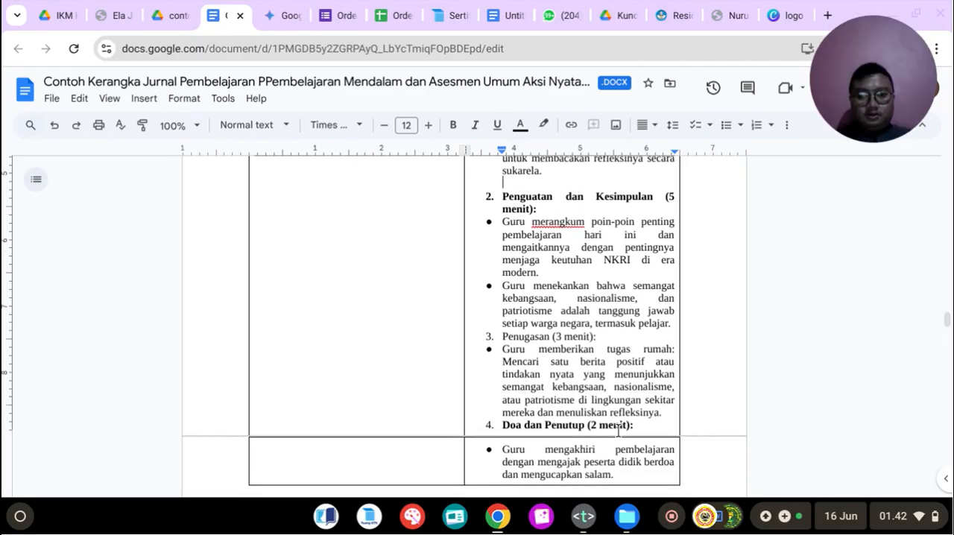
pyautogui.click(671, 415)
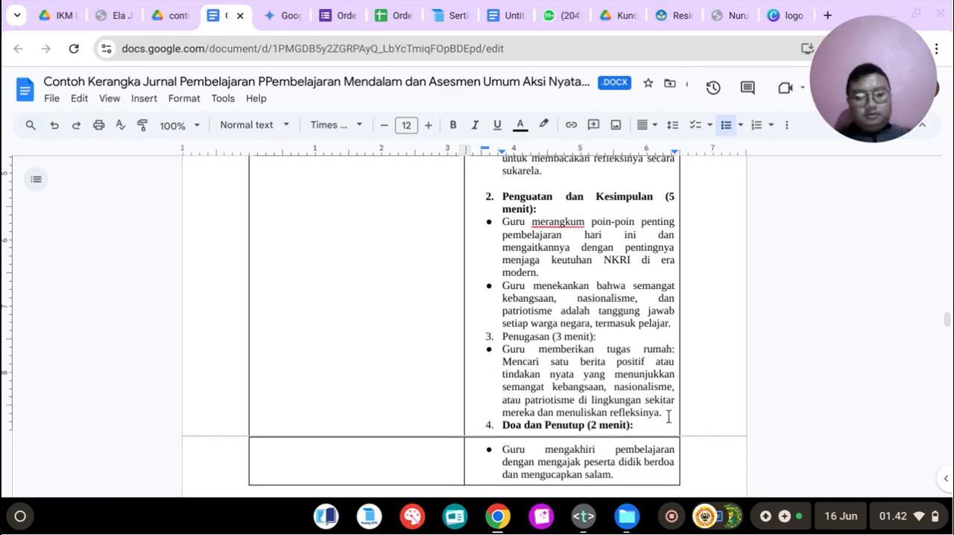
pyautogui.press('Return')
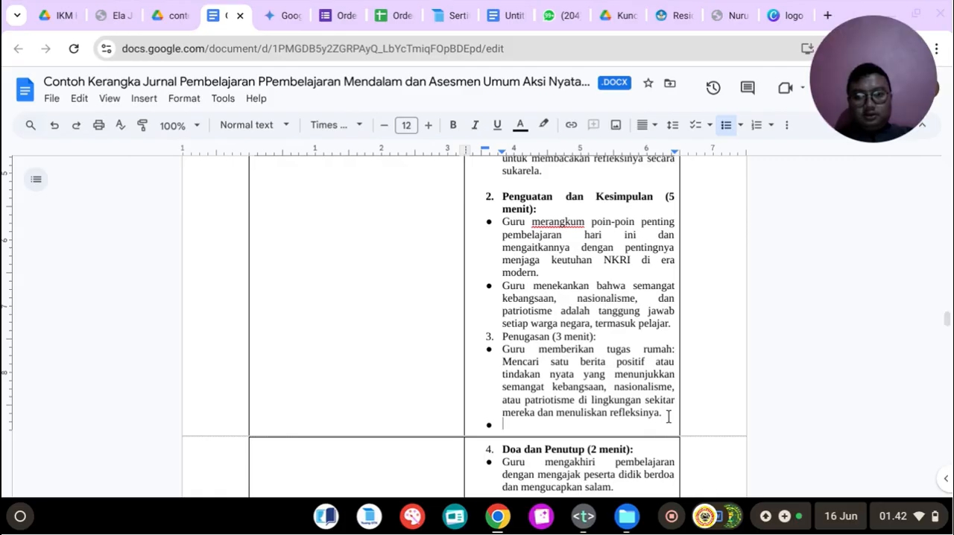
pyautogui.press('BackSpace')
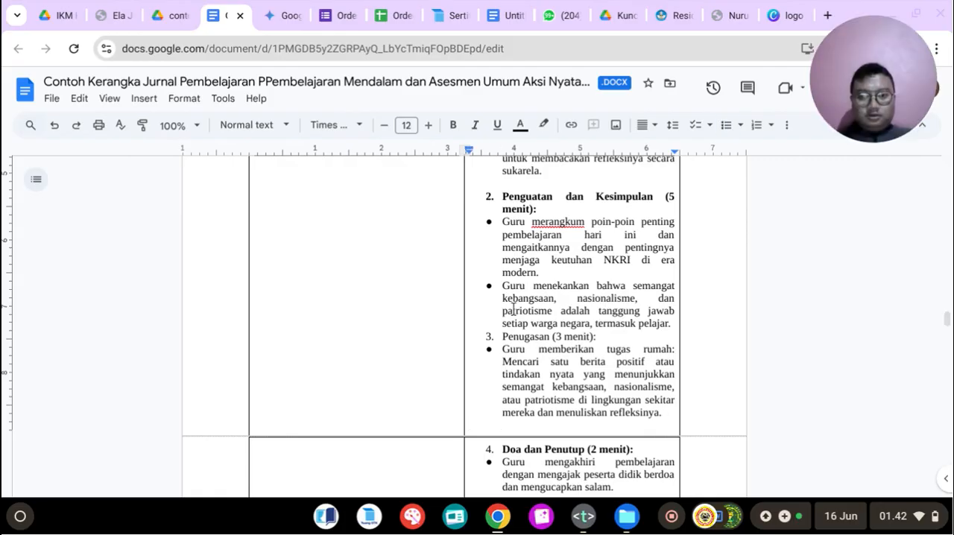
# Step: Make the item 3 heading "Penugasan (3 menit):" bold and insert a blank unbulleted line above it
pyautogui.hotkey('shift', 'Right')
pyautogui.hotkey('shift', 'Right')
pyautogui.hotkey('shift', 'Right')
pyautogui.hotkey('shift', 'Right')
pyautogui.hotkey('shift', 'Right')
pyautogui.hotkey('shift', 'Right')
pyautogui.hotkey('shift', 'Right')
pyautogui.hotkey('shift', 'Right')
pyautogui.hotkey('shift', 'Right')
pyautogui.hotkey('shift', 'Right')
pyautogui.hotkey('shift', 'Right')
pyautogui.hotkey('shift', 'Right')
pyautogui.hotkey('shift', 'Right')
pyautogui.hotkey('shift', 'Right')
pyautogui.hotkey('shift', 'Right')
pyautogui.hotkey('shift', 'Right')
pyautogui.hotkey('shift', 'Right')
pyautogui.hotkey('shift', 'Right')
pyautogui.hotkey('shift', 'Right')
pyautogui.hotkey('shift', 'Right')
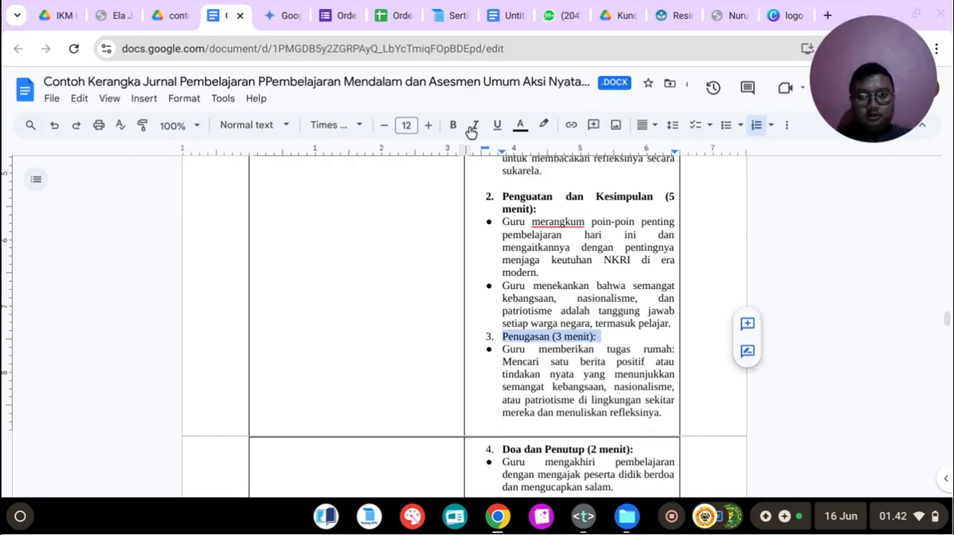
pyautogui.click(452, 125)
pyautogui.click(674, 324)
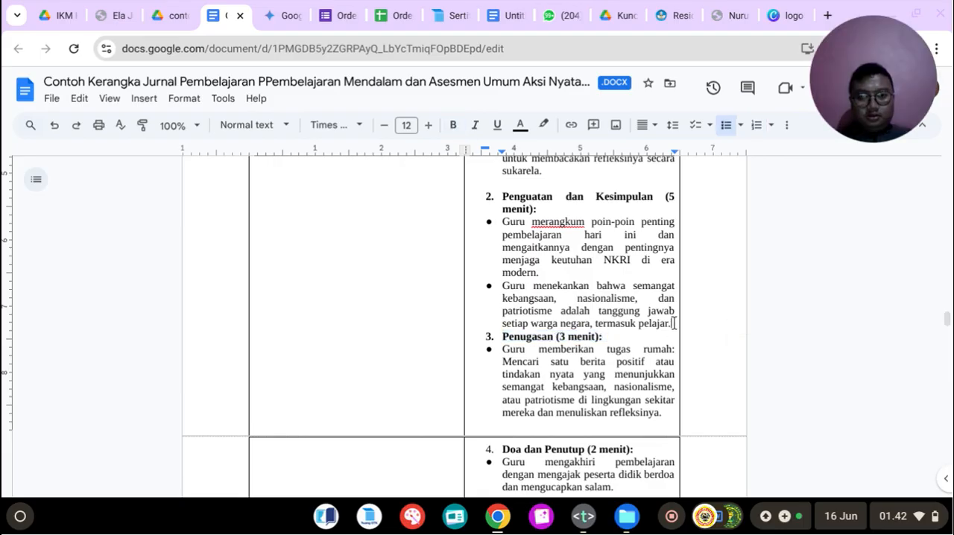
pyautogui.press('Return')
pyautogui.press('BackSpace')
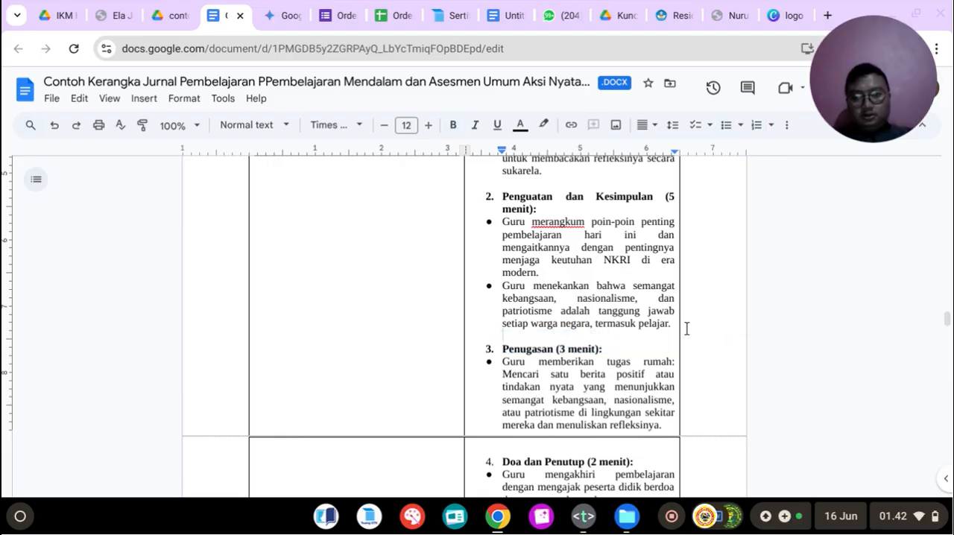
# Step: Delete the leftover template headings below the learning-steps table, starting from "PENILAIAN (ASESMEN)", and place the cursor on the blank line under the table
pyautogui.scroll(-3, 687, 329)
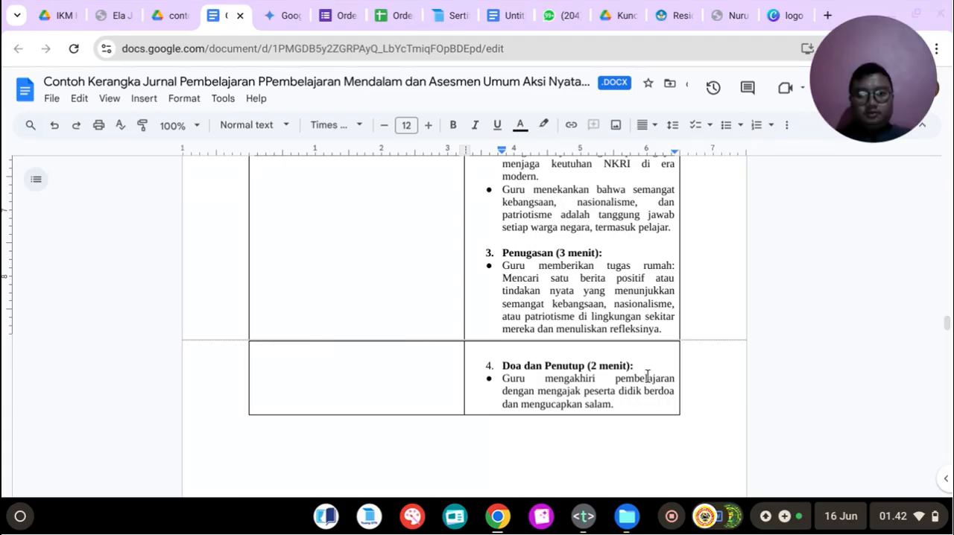
pyautogui.scroll(6, 647, 375)
pyautogui.scroll(-3, 648, 374)
pyautogui.scroll(10, 649, 373)
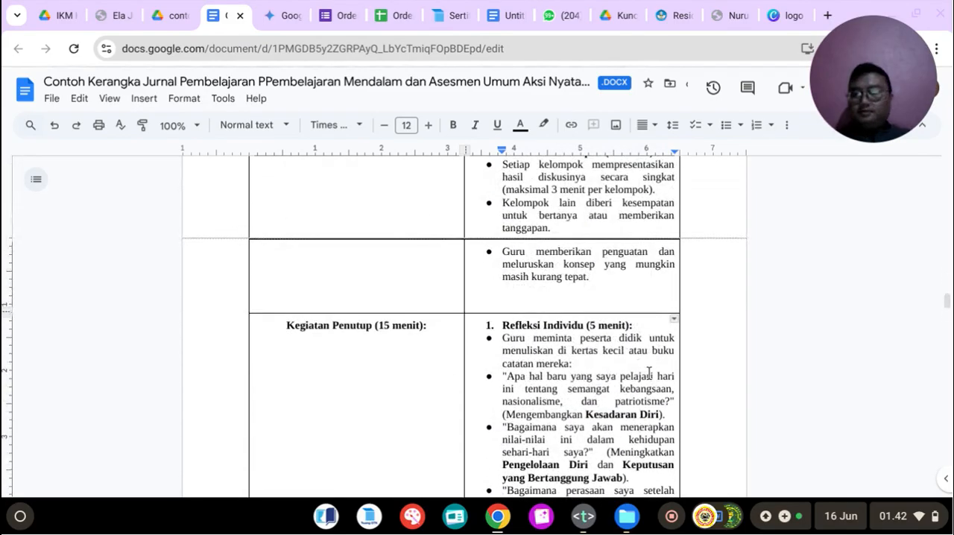
pyautogui.scroll(15, 440, 335)
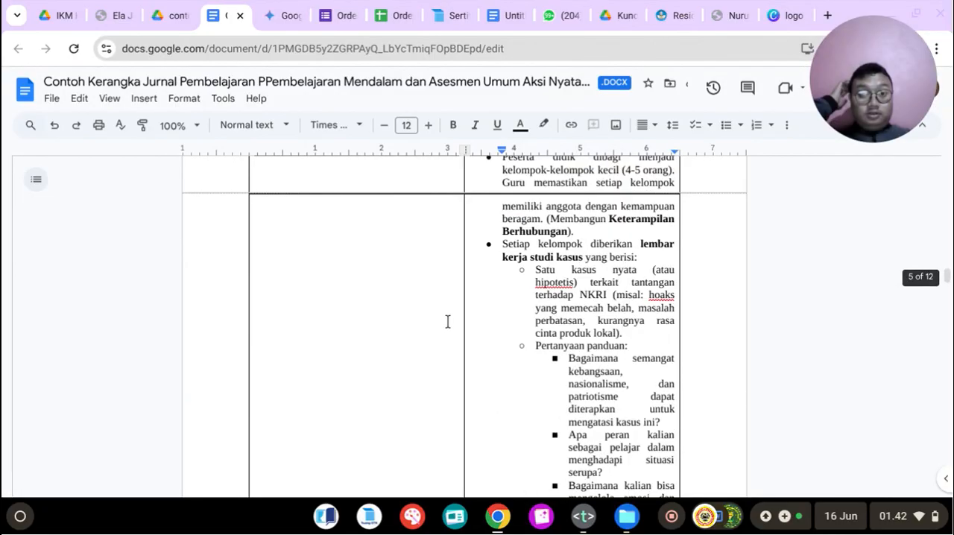
pyautogui.scroll(-20, 447, 321)
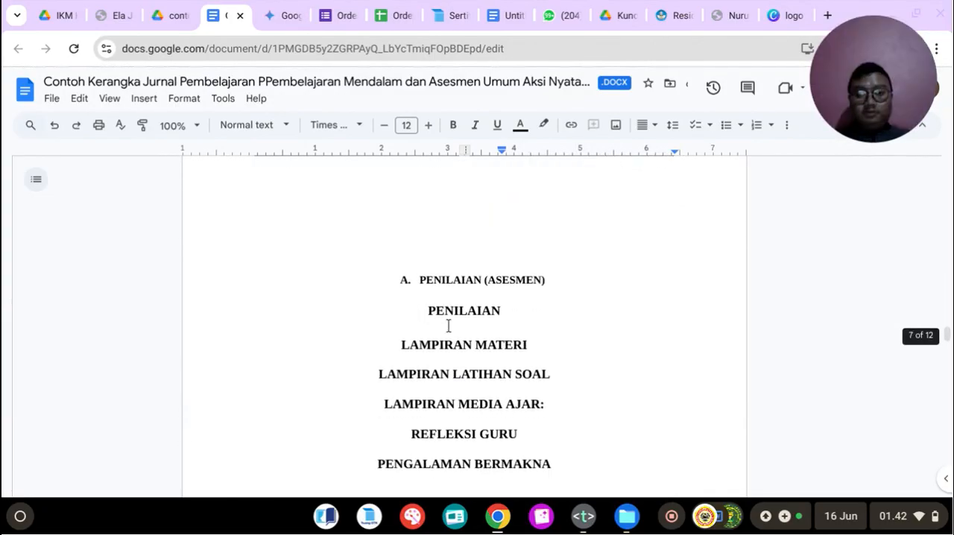
pyautogui.scroll(2, 443, 322)
pyautogui.click(422, 268)
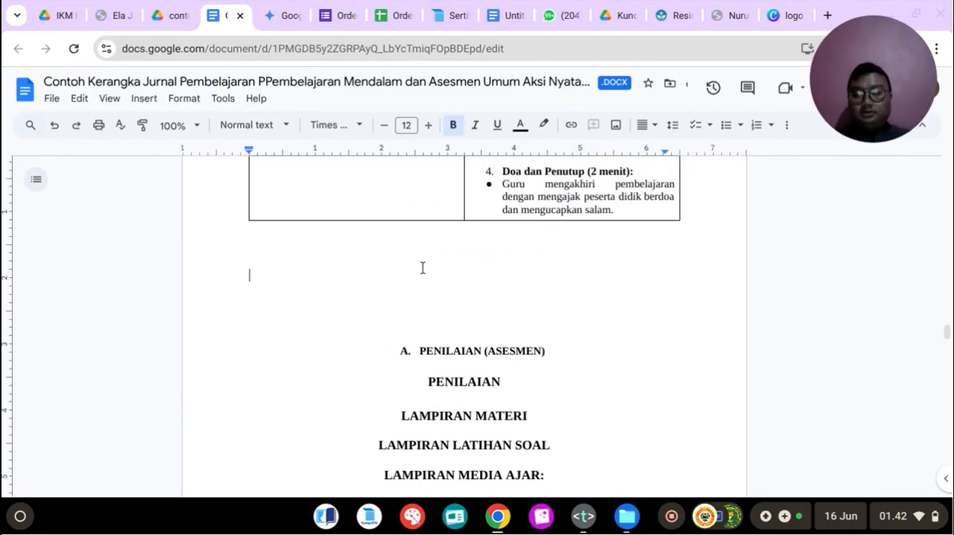
pyautogui.click(416, 351)
pyautogui.moveTo(489, 387); pyautogui.dragTo(569, 450)
pyautogui.press('BackSpace')
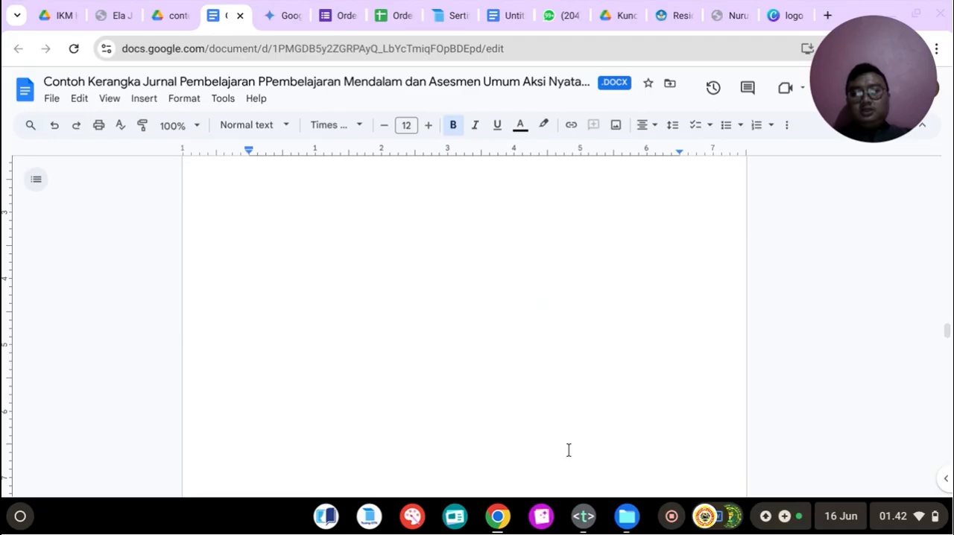
pyautogui.scroll(3, 382, 432)
pyautogui.click(305, 352)
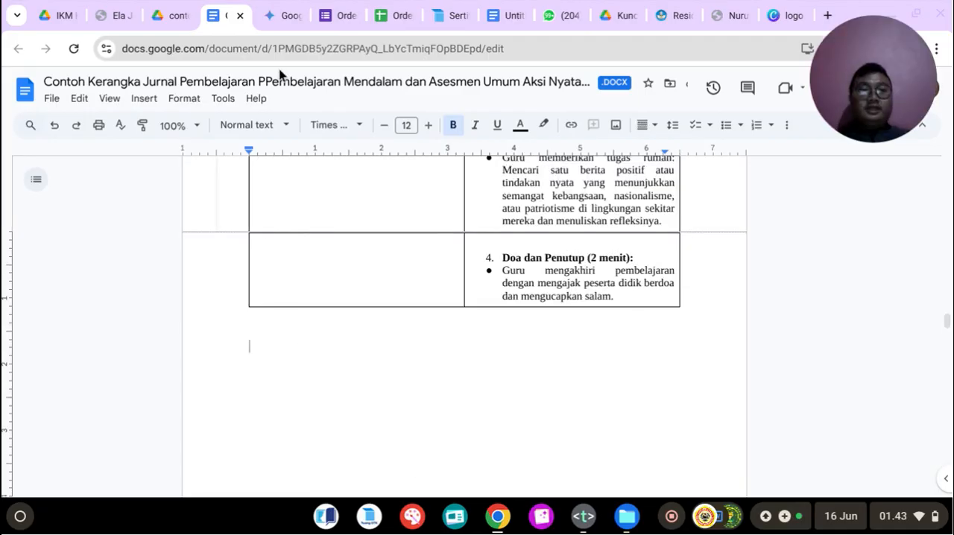
# Step: Examine Gemini's Penilaian section and the sample CASEL prompt in the text file "Link Materi Privat PPG Guru Tertentu Tahun 2025.txt"
pyautogui.click(278, 15)
pyautogui.scroll(-2, 484, 261)
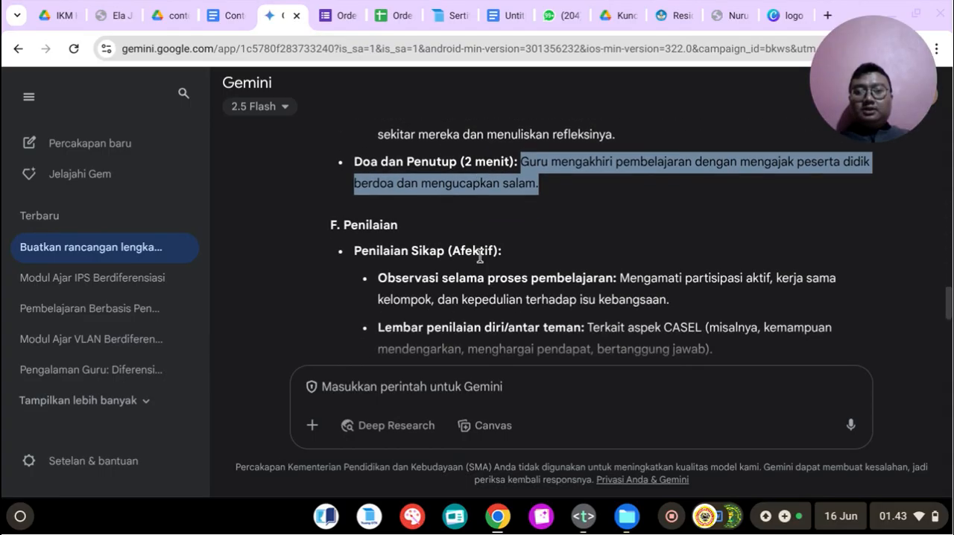
pyautogui.moveTo(346, 225); pyautogui.dragTo(777, 356)
pyautogui.scroll(-2, 776, 356)
pyautogui.click(742, 219)
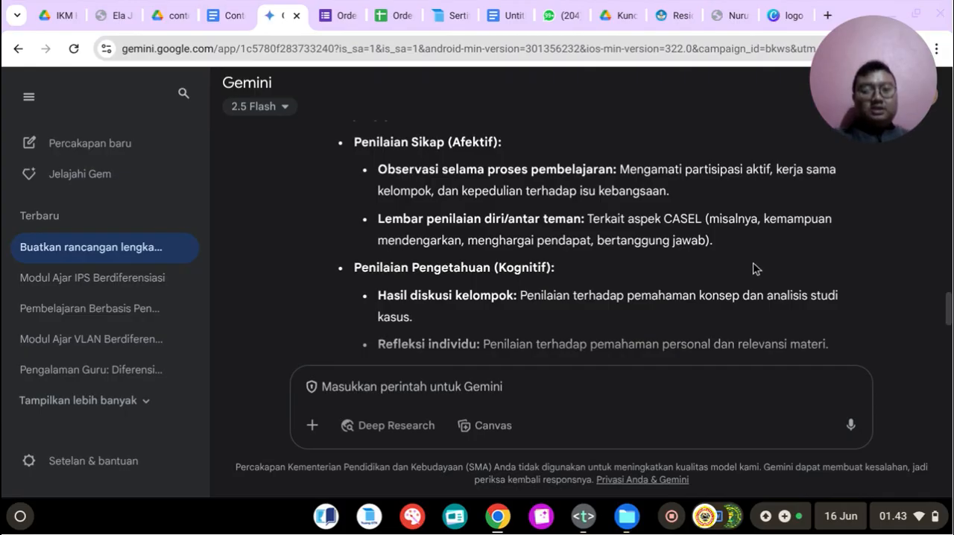
pyautogui.click(590, 529)
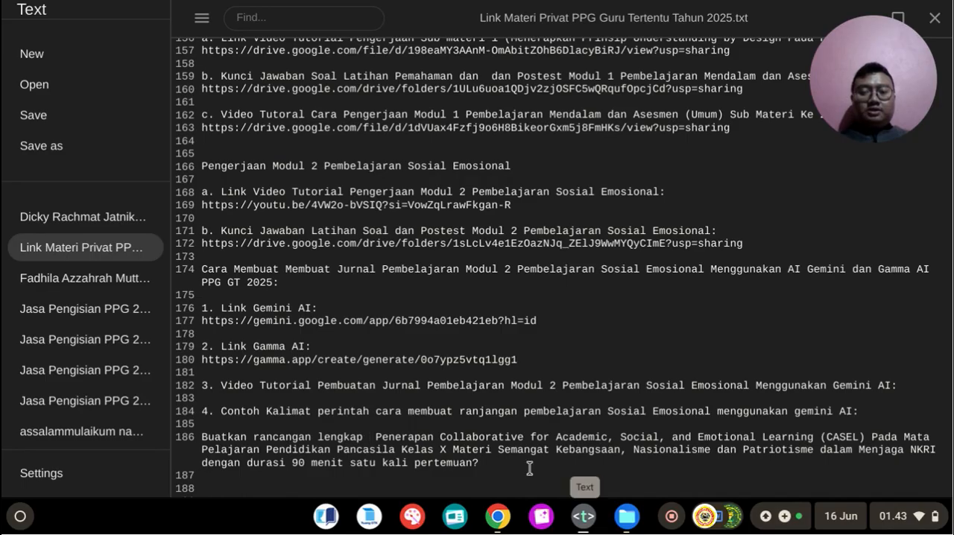
pyautogui.moveTo(447, 437); pyautogui.dragTo(674, 439)
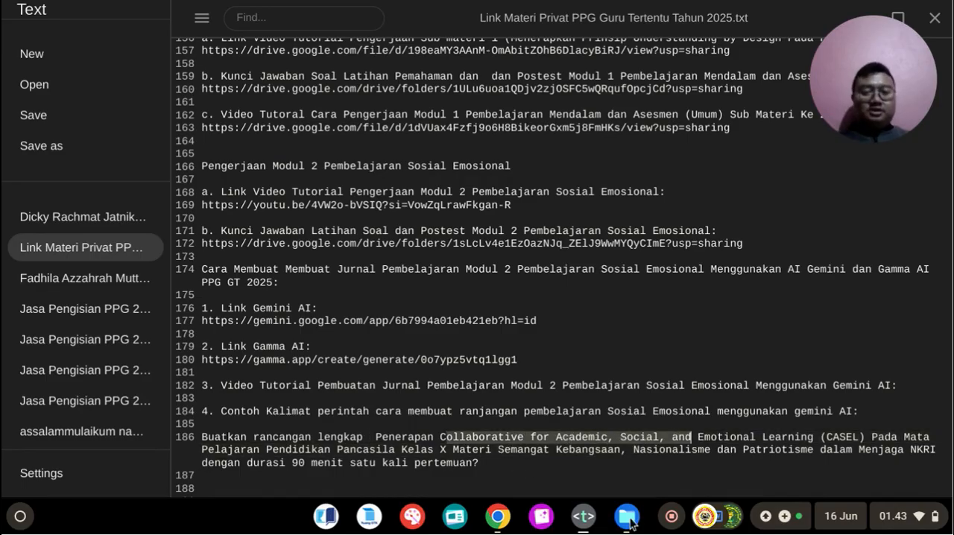
pyautogui.click(586, 517)
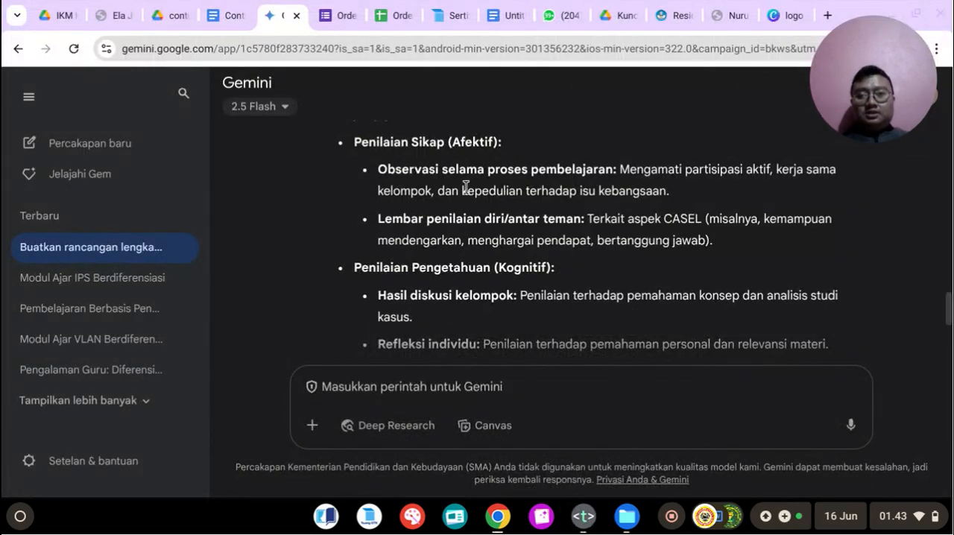
# Step: Copy Gemini's whole "F. Penilaian" section, from its heading through the "Presentasi kelompok" item
pyautogui.scroll(2, 402, 213)
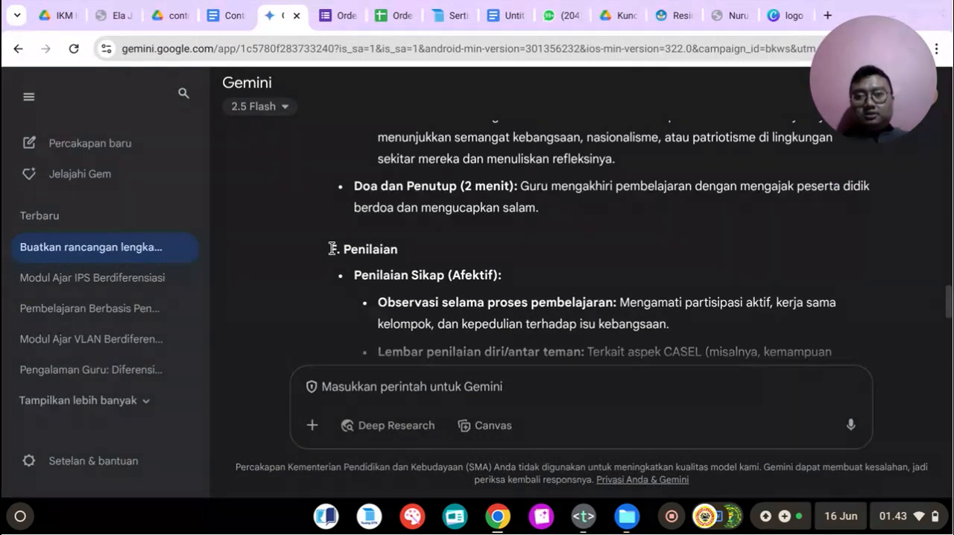
pyautogui.scroll(1, 333, 248)
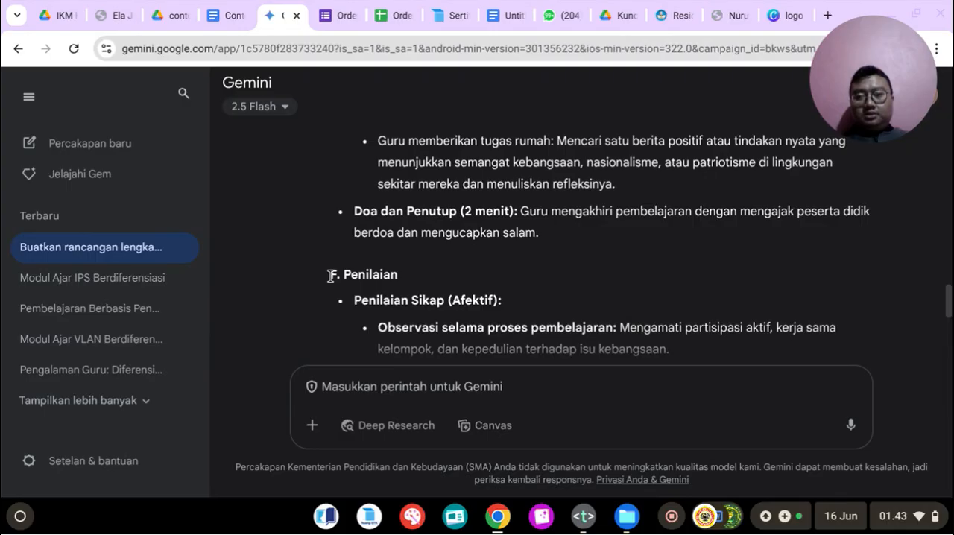
pyautogui.moveTo(372, 283); pyautogui.dragTo(654, 252)
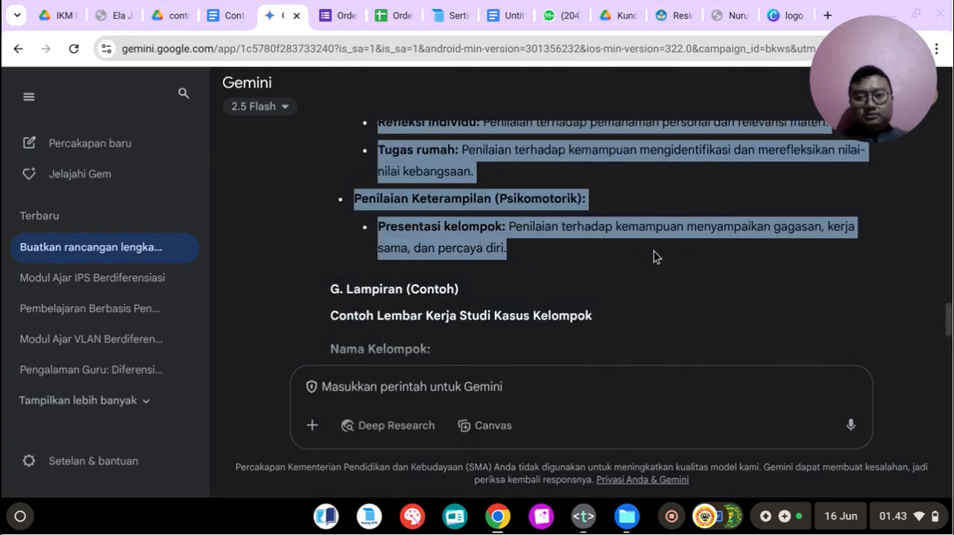
pyautogui.rightClick(484, 196)
pyautogui.click(507, 212)
pyautogui.scroll(5, 529, 220)
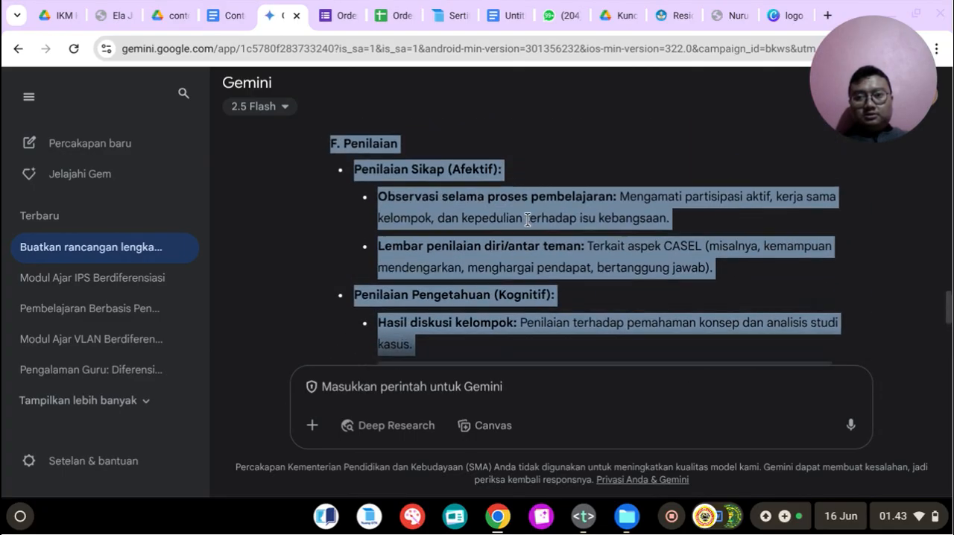
# Step: Turn off bold on the blank line under the learning-steps table in the journal document and paste the "F. Penilaian" section there
pyautogui.click(240, 9)
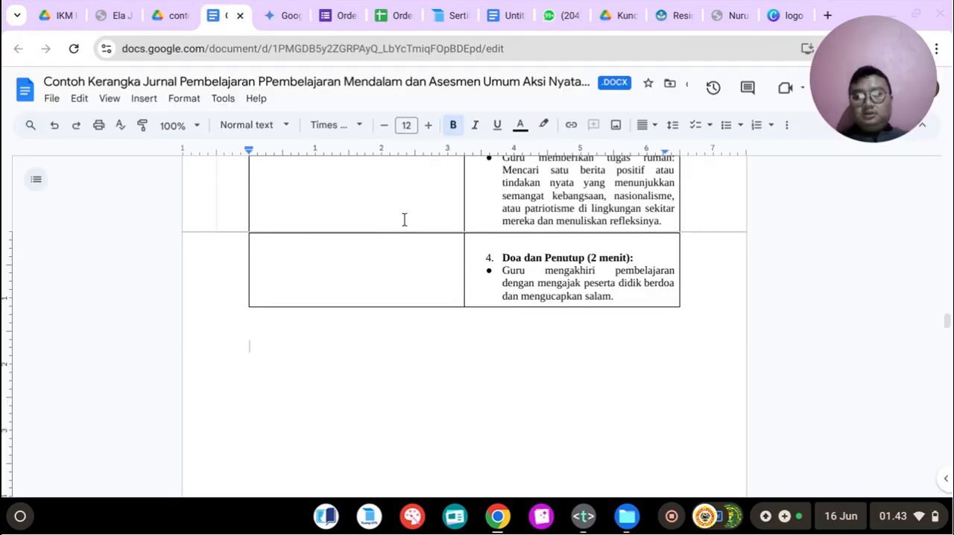
pyautogui.scroll(-1, 420, 249)
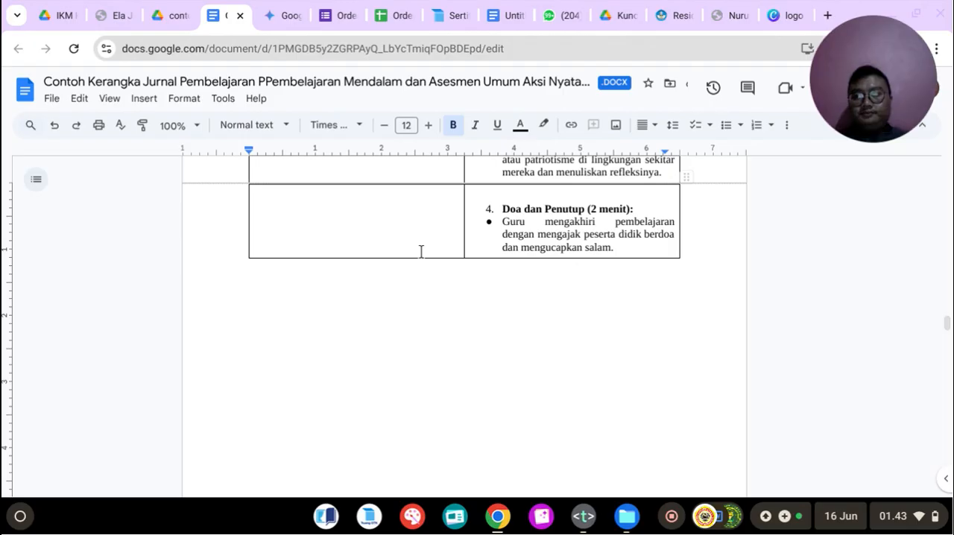
pyautogui.click(453, 124)
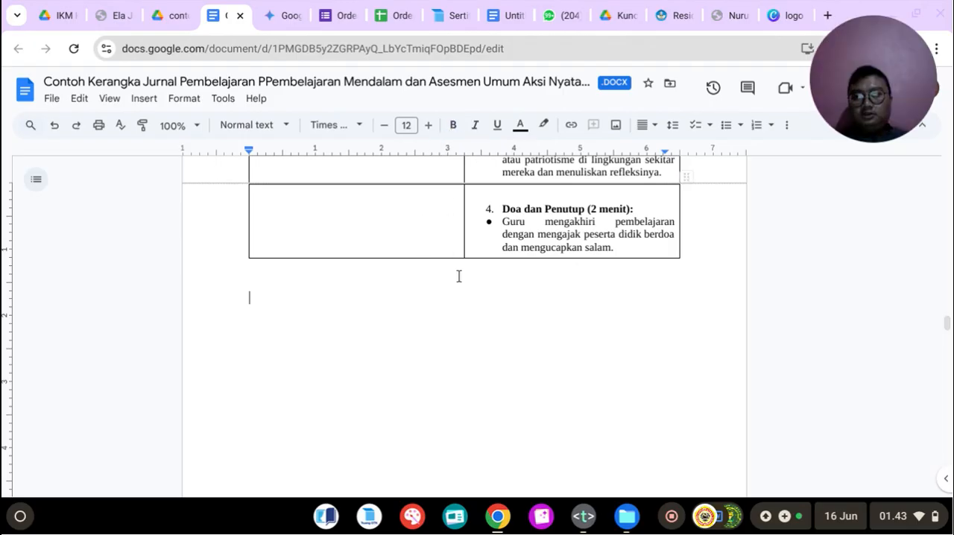
pyautogui.write('F. Penilaian Penilaian Sikap (Afektif): Observasi selama proses pembelajaran: Mengamati partisipasi aktif, kerja sama kelompok, dan kepedulian terhadap isu kebangsaan. Lembar penilaian diri/antar teman: Terkait aspek CASEL (misalnya, kemampuan mendengarkan, menghargai pendapat, bertanggung jawab). Penilaian Pengetahuan (Kognitif): Hasil diskusi kelompok: Penilaian terhadap pemahaman konsep dan analisis studi kasus. Refleksi individu: Penilaian terhadap pemahaman personal dan relevansi materi. Tugas rumah: Penilaian terhadap kemampuan mengidentifikasi dan merefleksikan nilai-nilai kebangsaan. Penilaian Keterampilan (Psikomotorik): Presentasi kelompok: Penilaian terhadap kemampuan menyampaikan gagasan, kerja sama, dan percaya diri.')
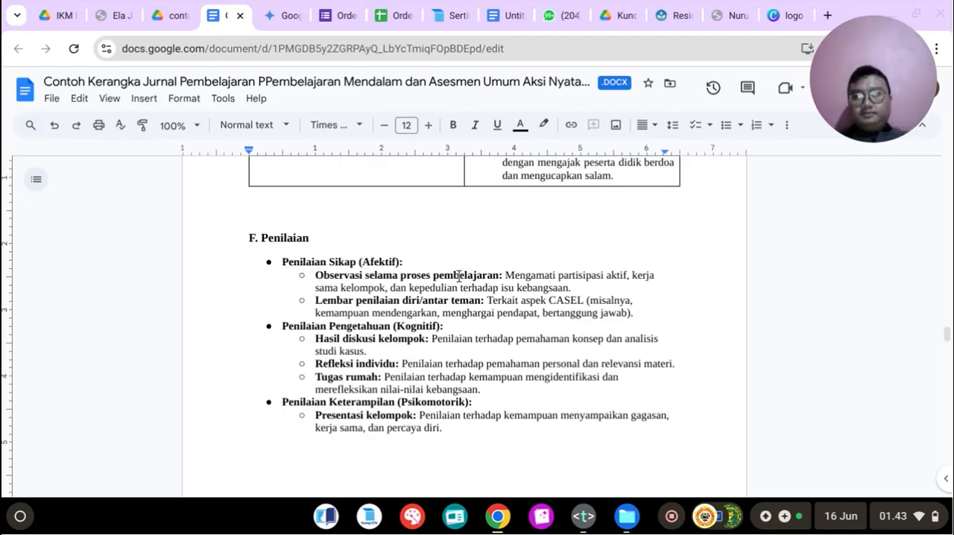
# Step: Justify the text of the pasted "F. Penilaian" section, including its heading and all bullet items
pyautogui.click(259, 232)
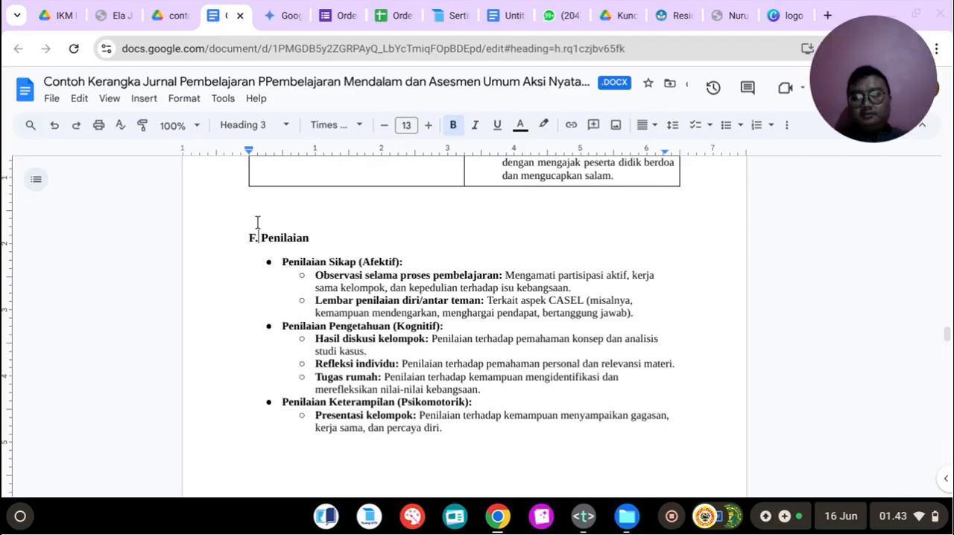
pyautogui.moveTo(243, 243); pyautogui.dragTo(252, 450)
pyautogui.click(646, 125)
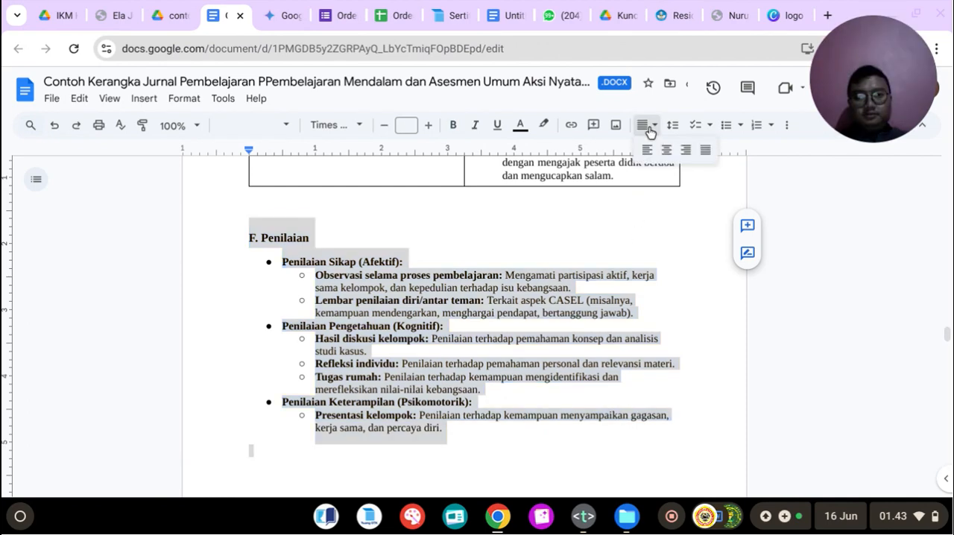
pyautogui.click(704, 151)
# Step: Remove the blank lines between the learning-steps table and the "F. Penilaian" heading
pyautogui.click(282, 224)
pyautogui.click(269, 208)
pyautogui.press('BackSpace')
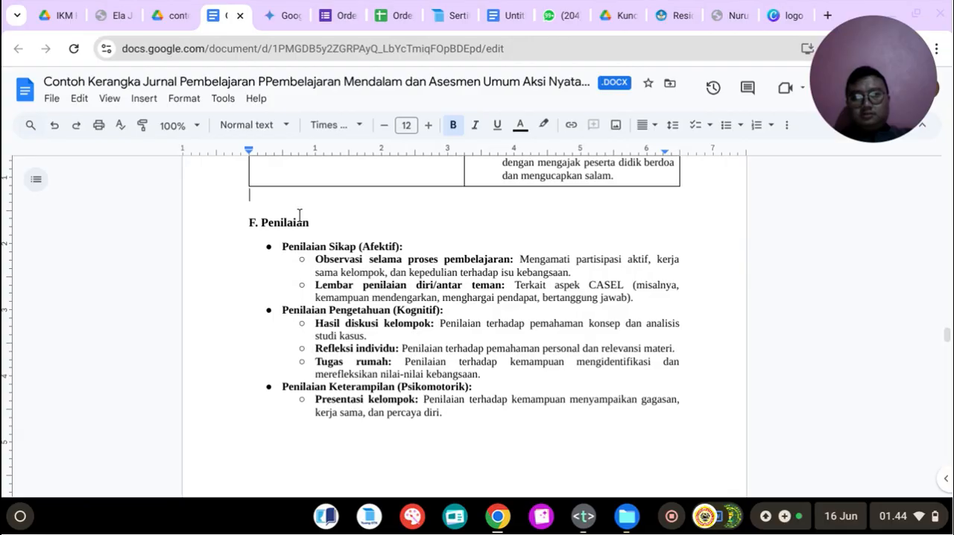
pyautogui.press('Down')
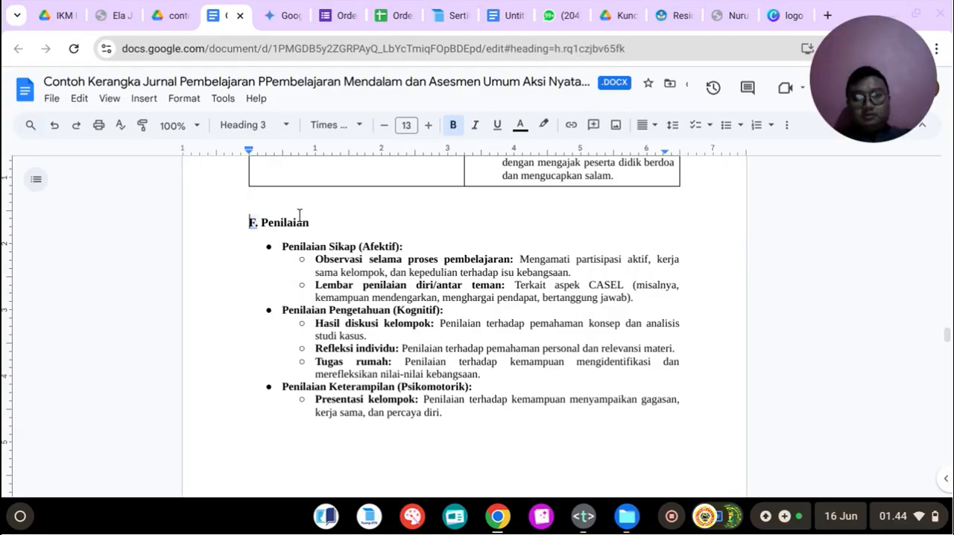
pyautogui.press('BackSpace')
# Step: Copy Gemini's "G. Lampiran (Contoh)" section through discussion question 3 and paste it below the Penilaian section in the journal document
pyautogui.click(284, 416)
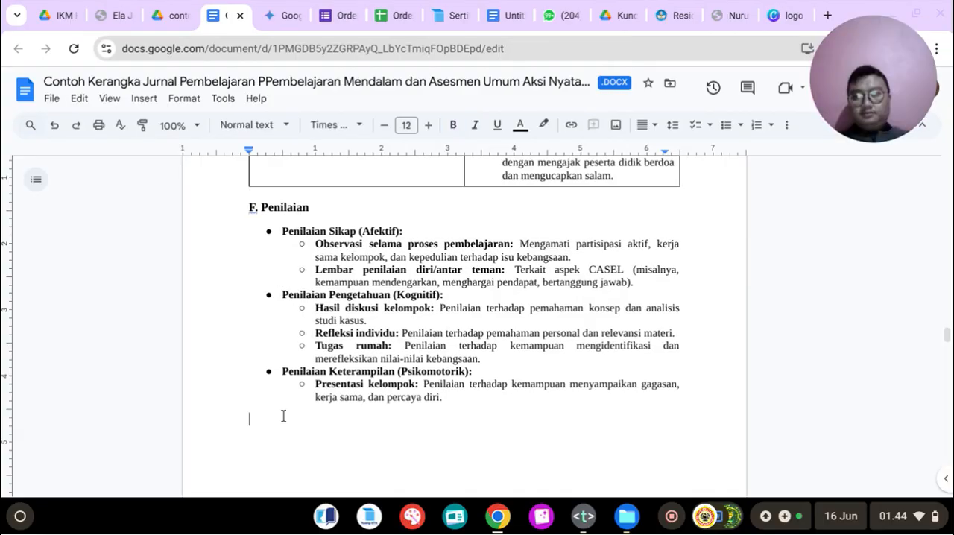
pyautogui.click(282, 15)
pyautogui.scroll(-3, 373, 261)
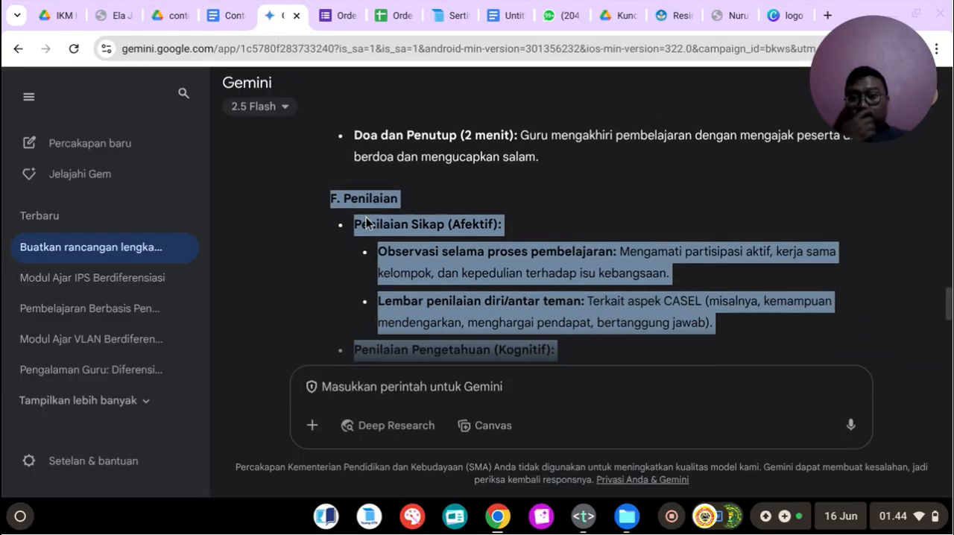
pyautogui.scroll(-4, 381, 251)
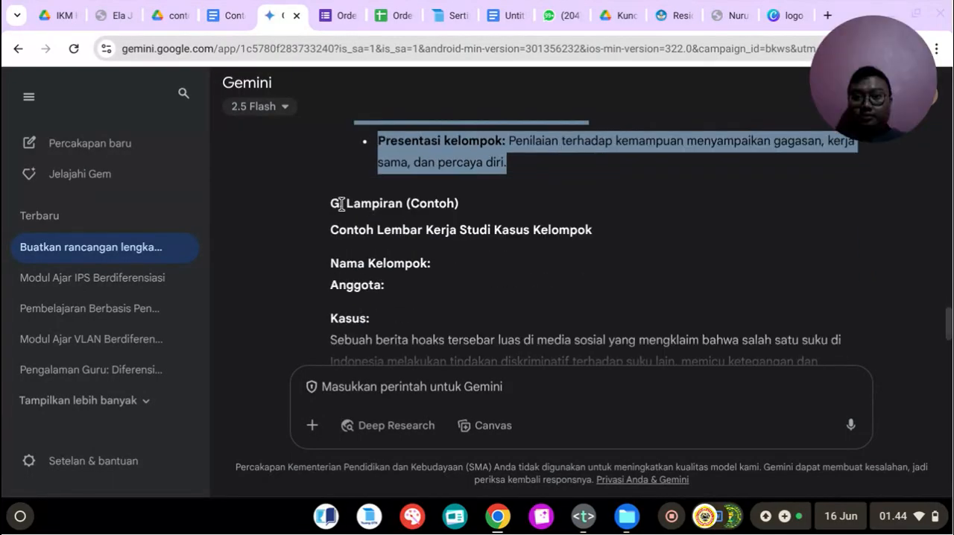
pyautogui.moveTo(334, 205); pyautogui.dragTo(564, 321)
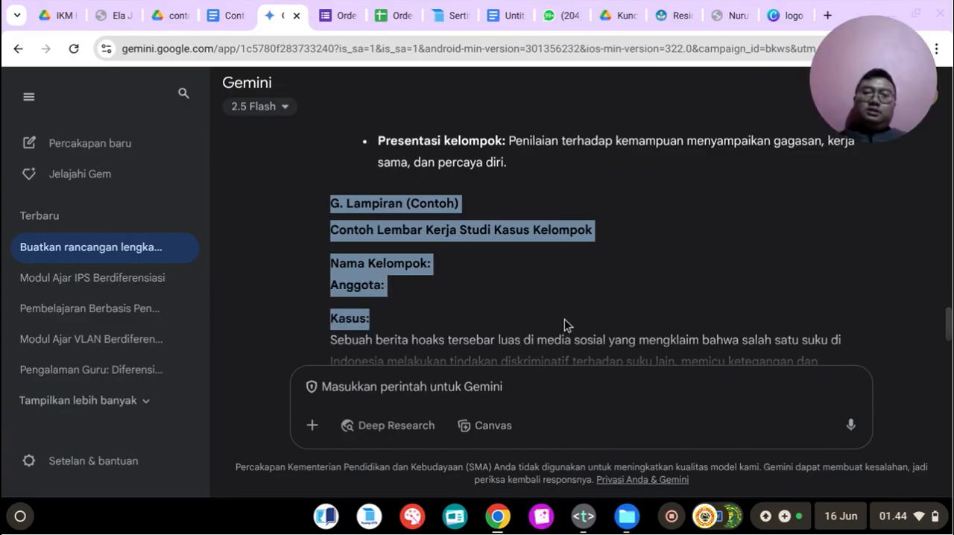
pyautogui.moveTo(566, 320); pyautogui.dragTo(541, 173)
pyautogui.rightClick(541, 173)
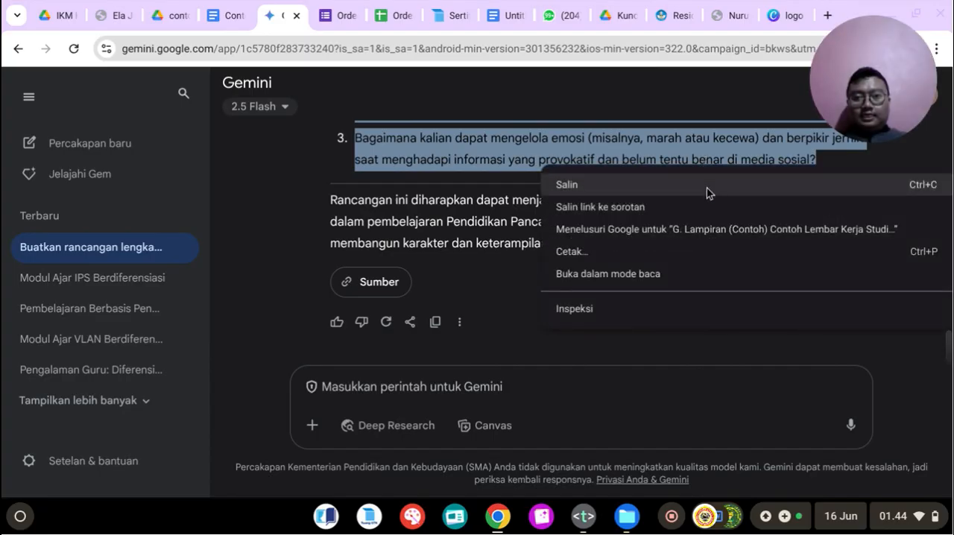
pyautogui.click(707, 188)
pyautogui.scroll(3, 683, 179)
pyautogui.scroll(2, 682, 178)
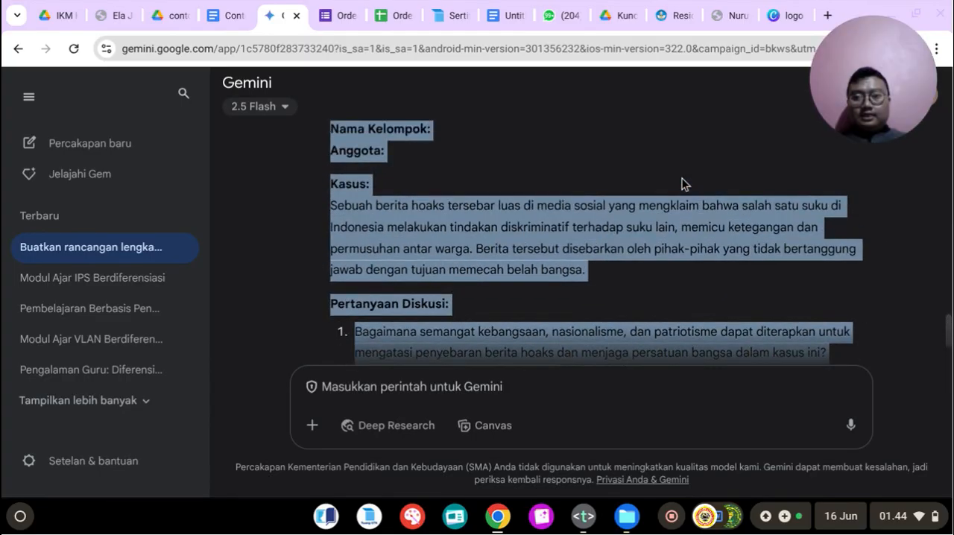
pyautogui.click(227, 7)
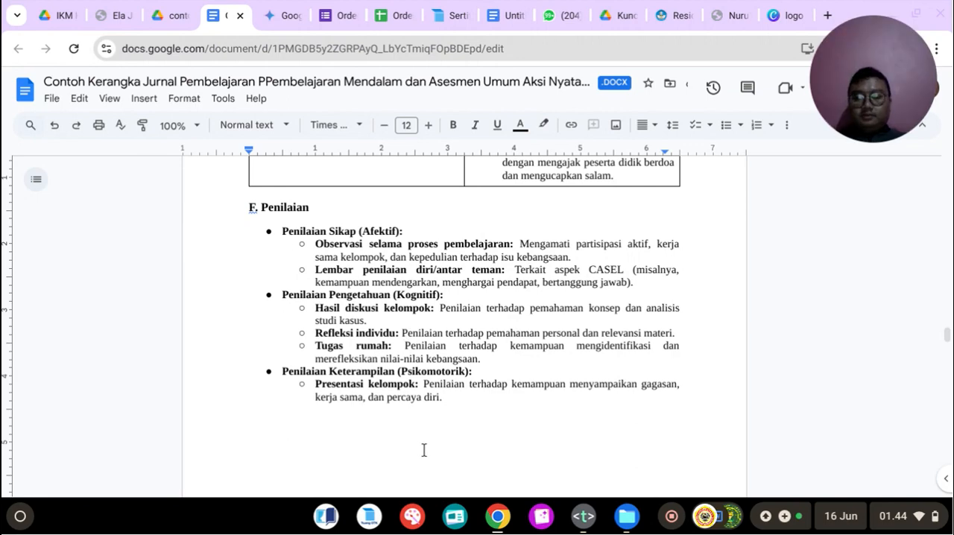
pyautogui.hotkey('ctrl', 'v')
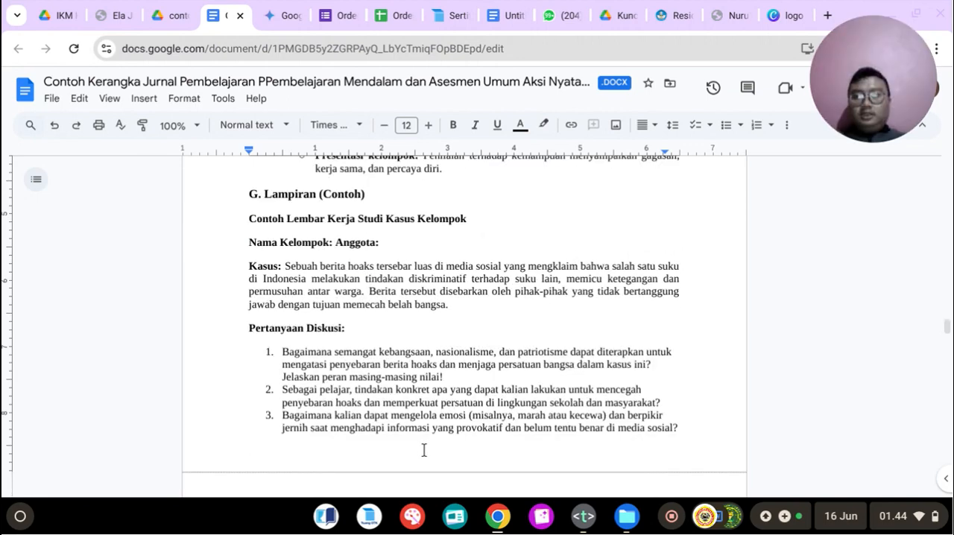
# Step: Justify the "Pertanyaan Diskusi:" heading and its three numbered questions in the Lampiran section
pyautogui.scroll(10, 374, 308)
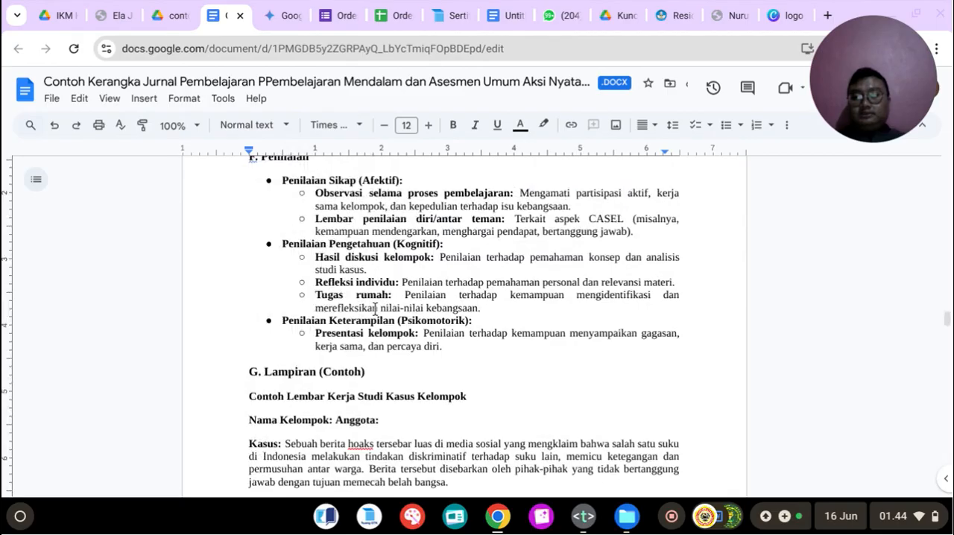
pyautogui.scroll(-5, 375, 308)
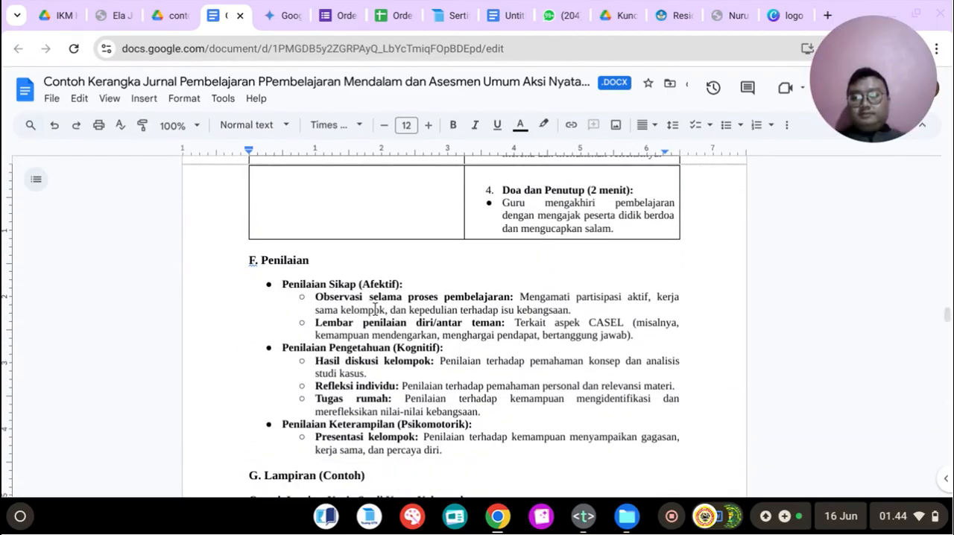
pyautogui.scroll(-8, 375, 308)
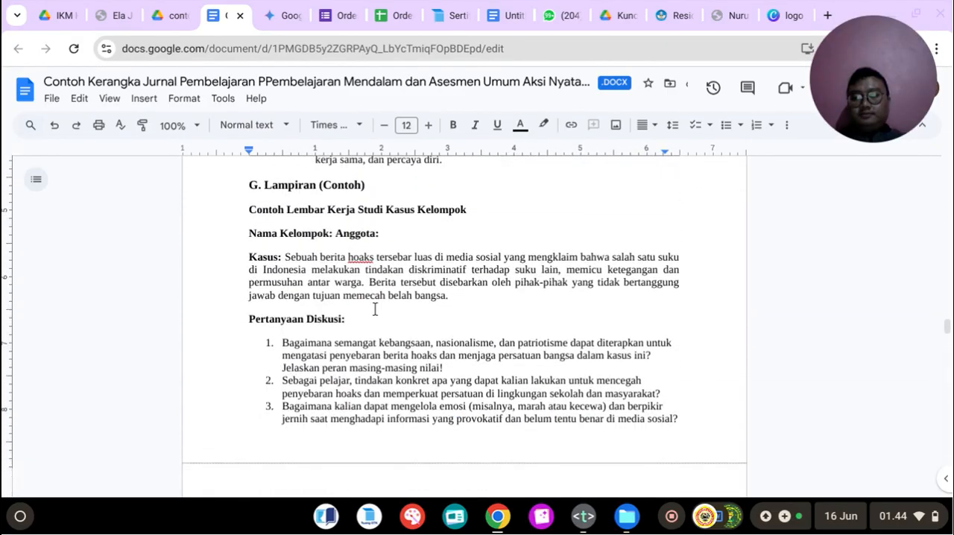
pyautogui.scroll(2, 375, 310)
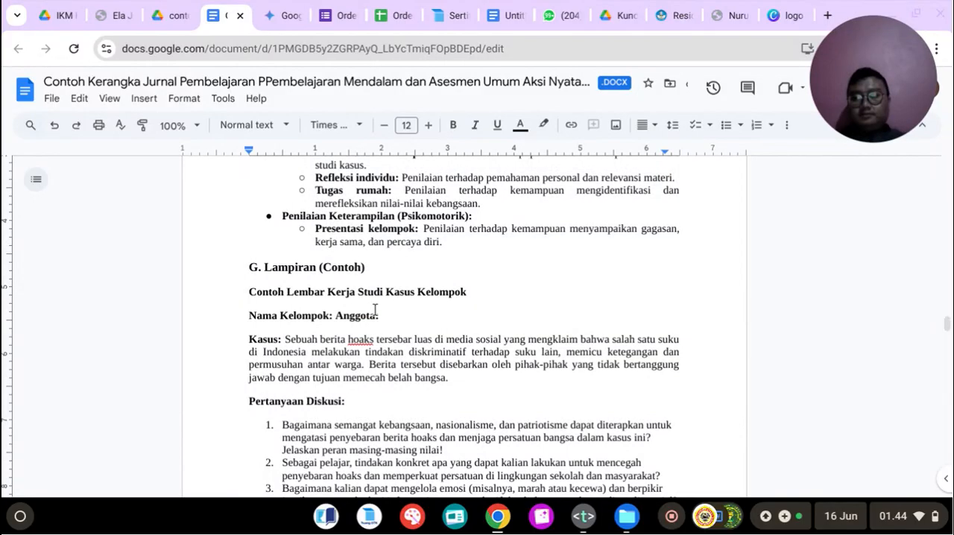
pyautogui.scroll(-2, 375, 310)
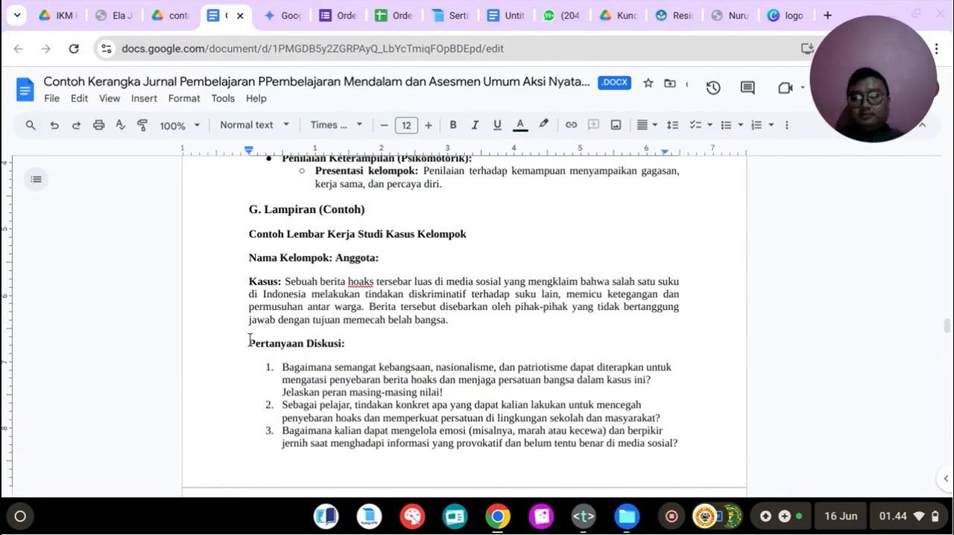
pyautogui.keyDown('shift'); pyautogui.click(702, 456); pyautogui.keyUp('shift')
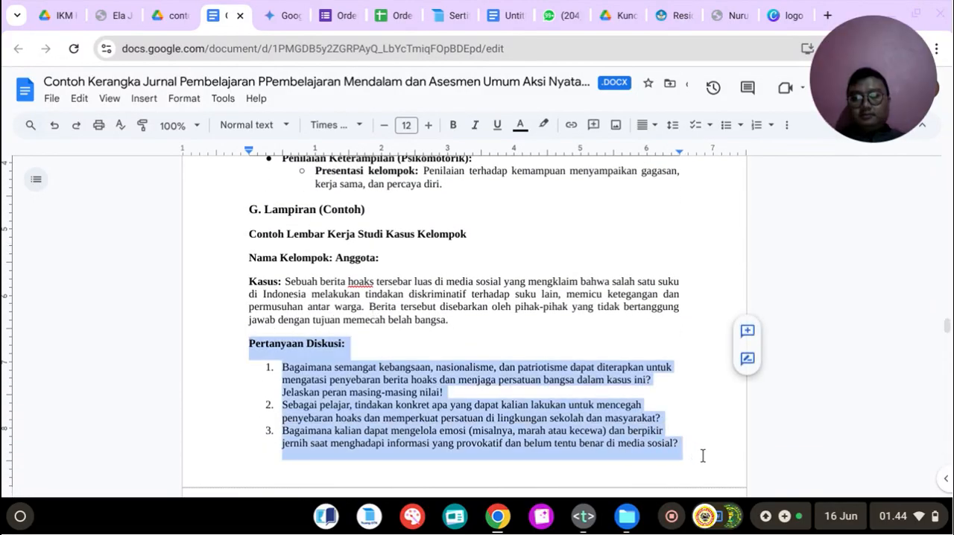
pyautogui.click(646, 126)
pyautogui.click(709, 155)
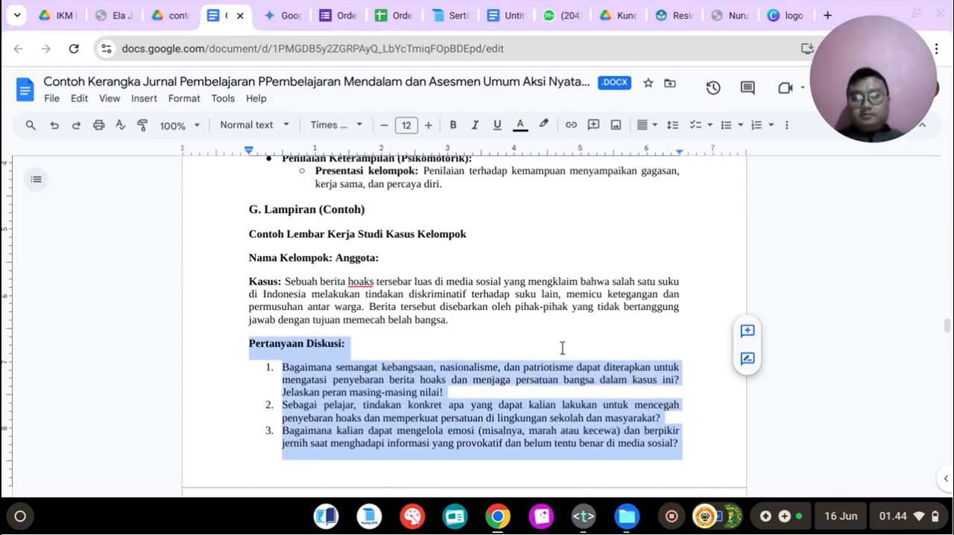
# Step: Review the Penilaian and Lampiran sections in the journal document and the original CASEL prompt at the start of the Gemini conversation
pyautogui.scroll(4, 565, 351)
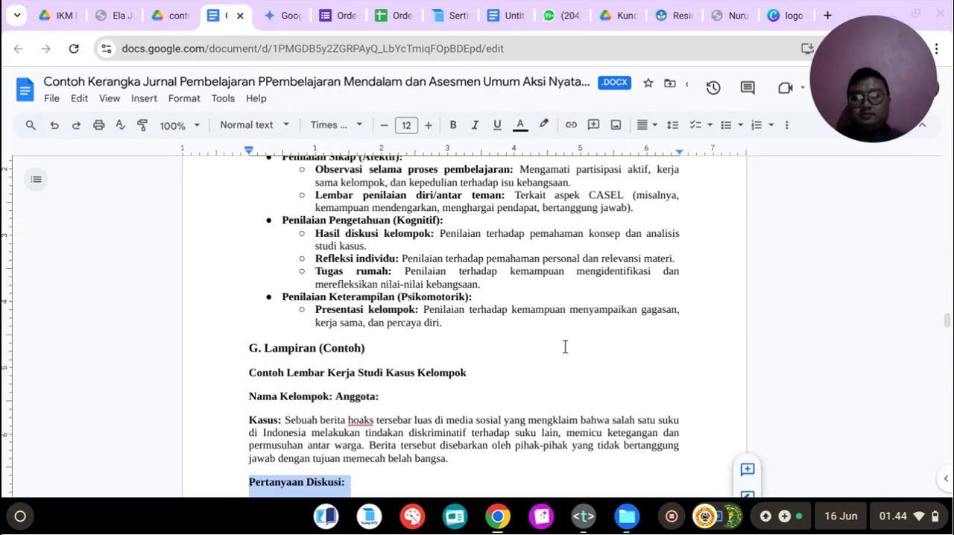
pyautogui.scroll(2, 565, 347)
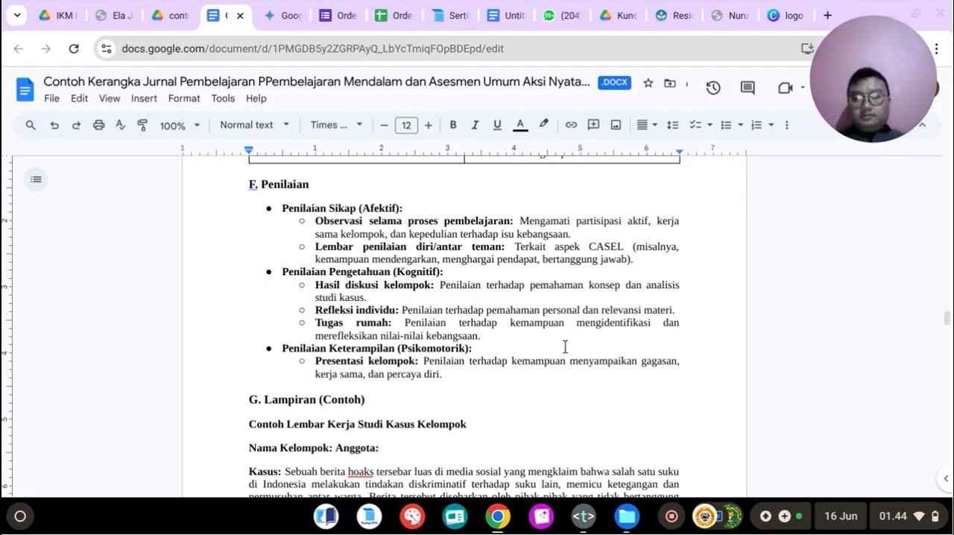
pyautogui.scroll(2, 565, 347)
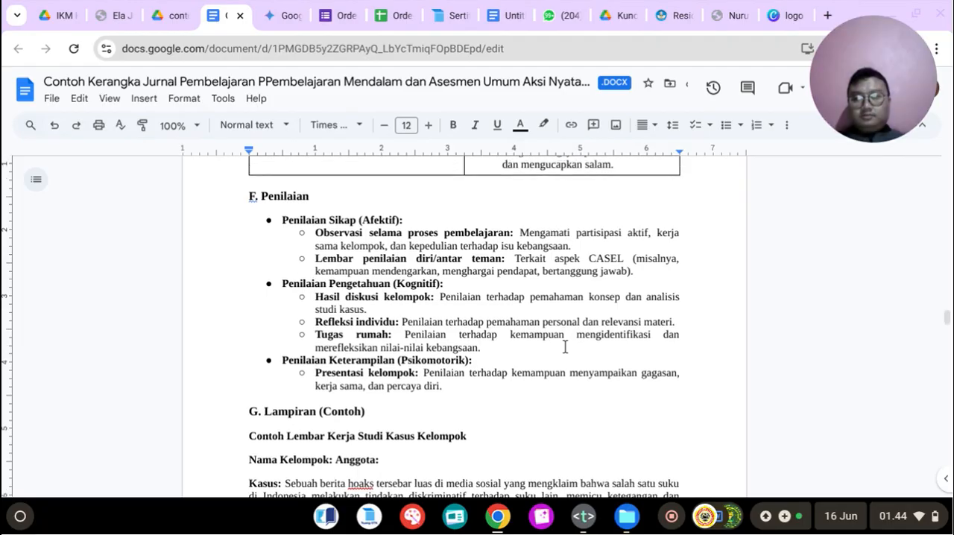
pyautogui.click(302, 6)
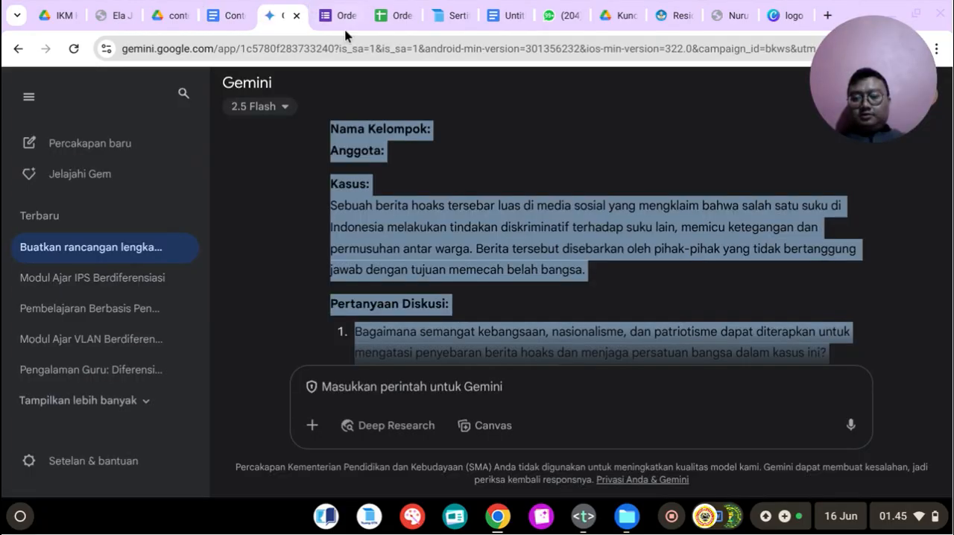
pyautogui.scroll(15, 524, 279)
pyautogui.scroll(10, 524, 277)
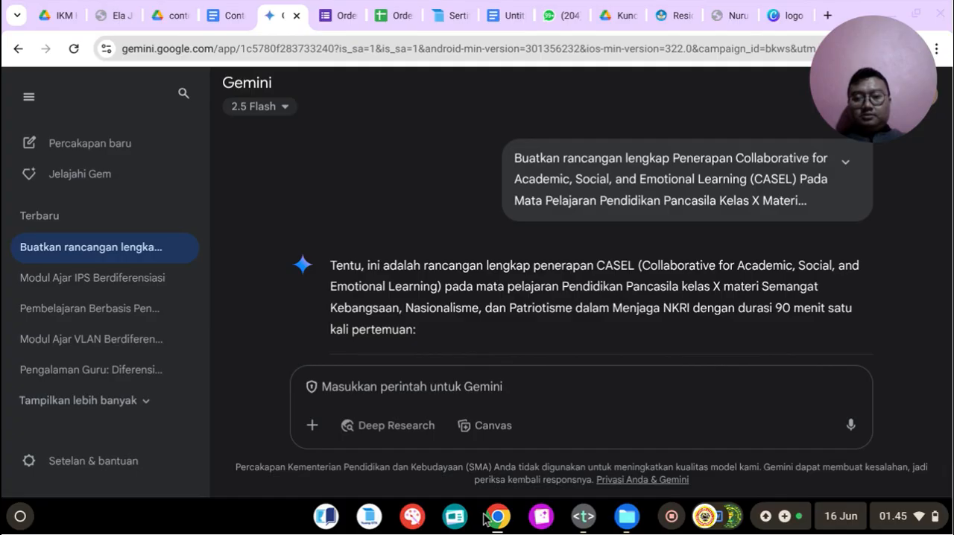
pyautogui.click(234, 6)
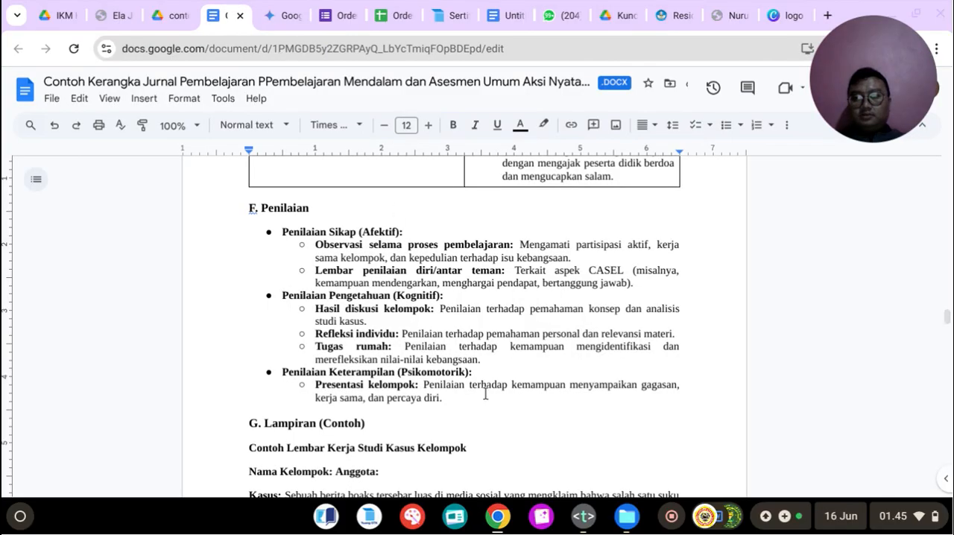
pyautogui.scroll(-5, 485, 390)
pyautogui.click(451, 441)
pyautogui.click(471, 383)
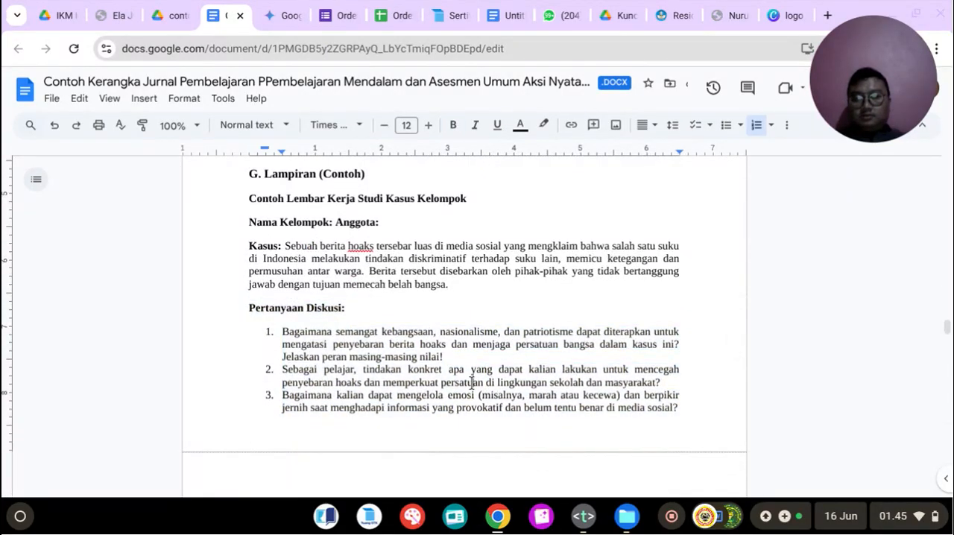
pyautogui.scroll(-1, 471, 383)
pyautogui.scroll(5, 472, 383)
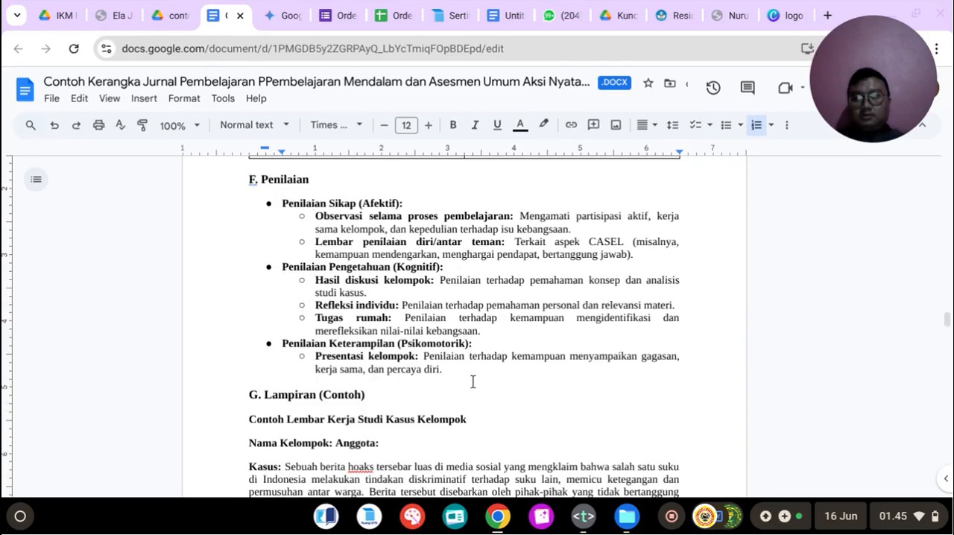
# Step: Remove the blank lines between discussion question 3 in the Lampiran section and the "UMPAN BALIK TEMAN SEJAWAT" heading, leaving one line break
pyautogui.scroll(10, 473, 383)
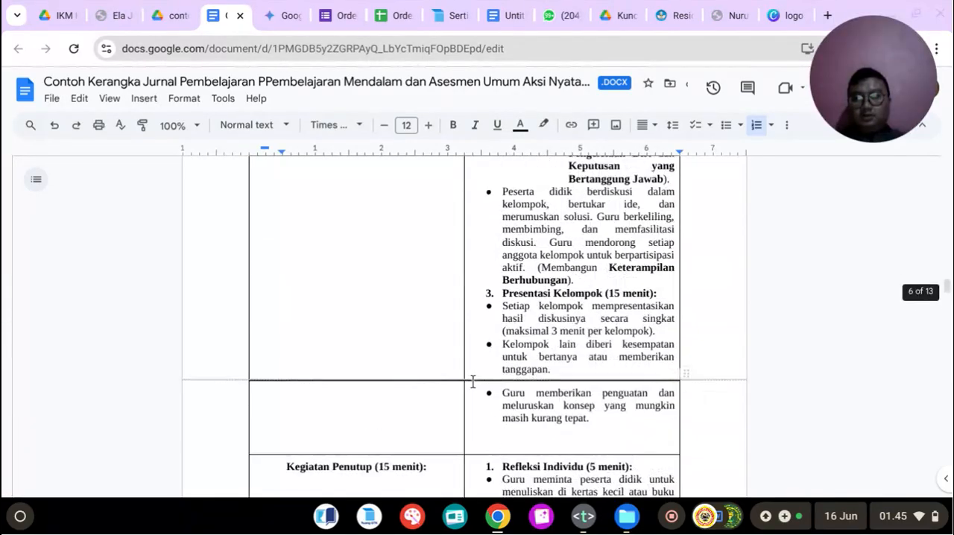
pyautogui.scroll(15, 473, 381)
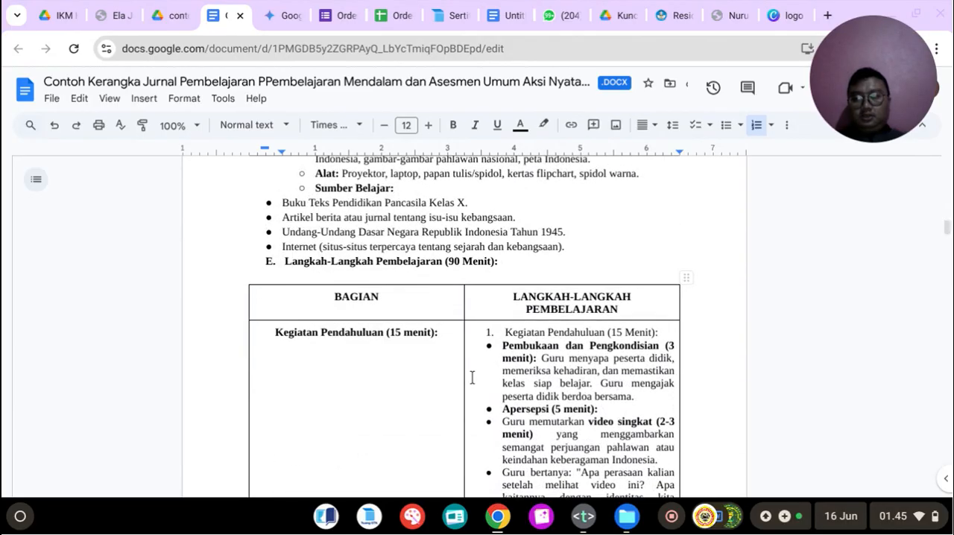
pyautogui.scroll(-15, 471, 378)
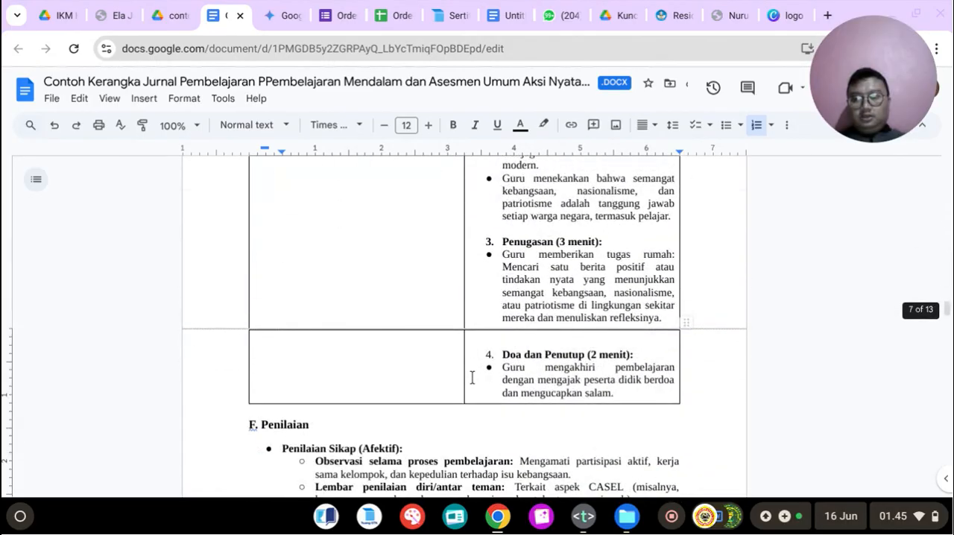
pyautogui.scroll(-6, 472, 378)
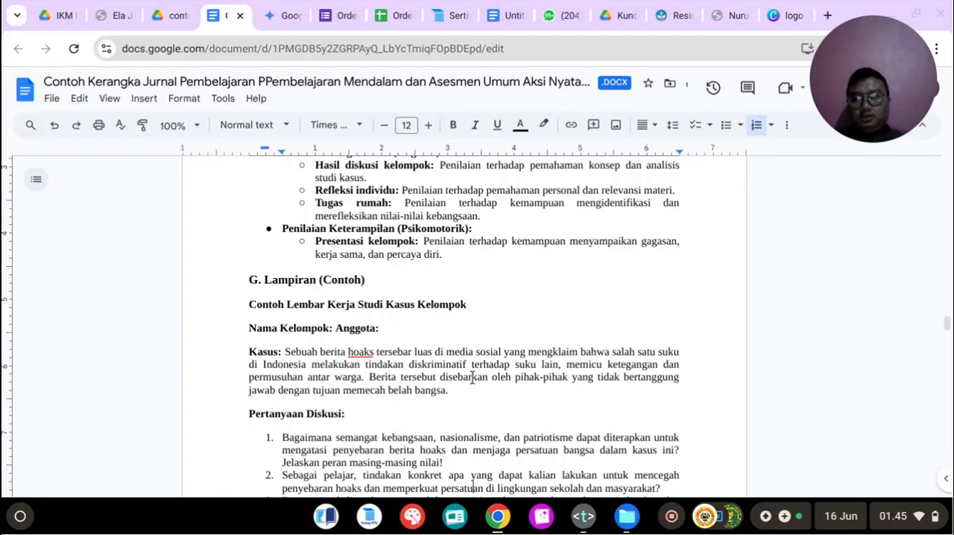
pyautogui.scroll(-5, 472, 378)
pyautogui.click(395, 327)
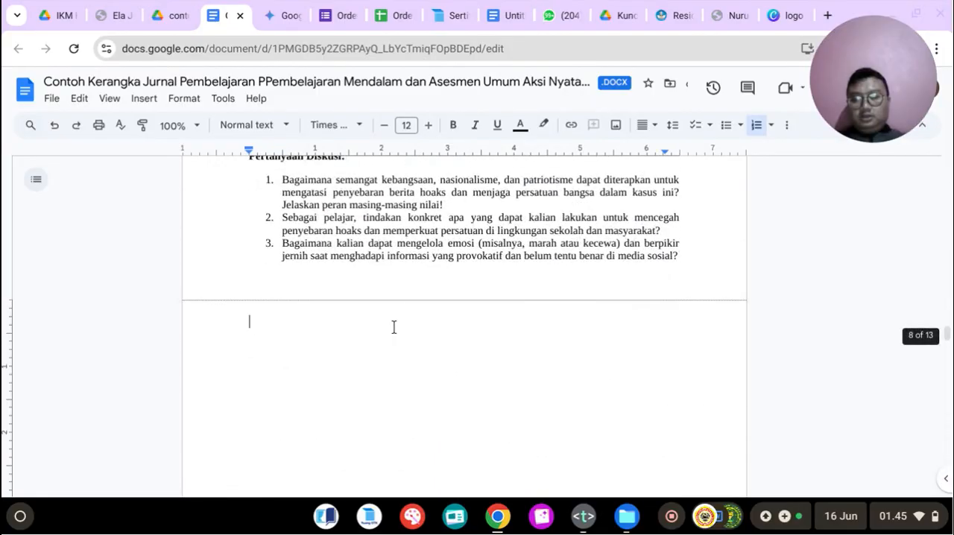
pyautogui.scroll(-5, 402, 330)
pyautogui.click(449, 283)
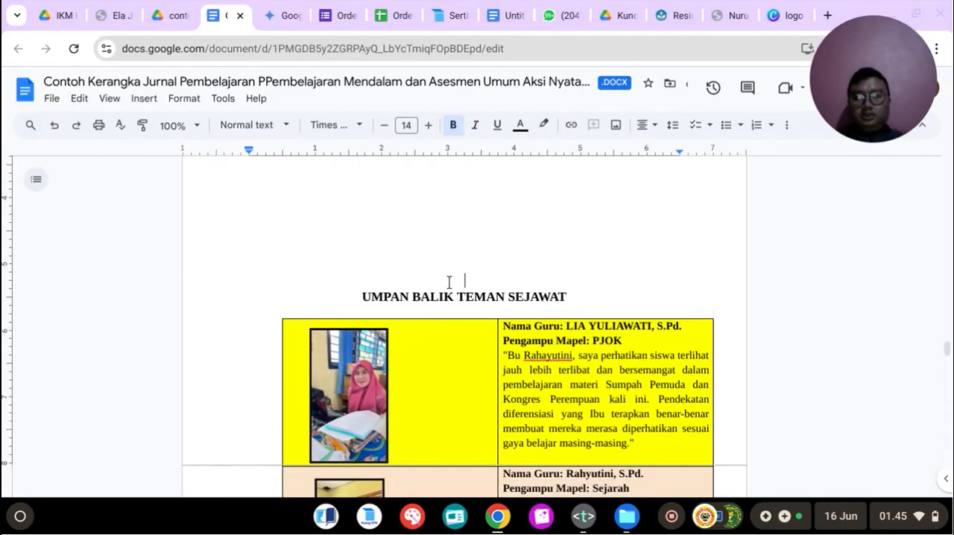
pyautogui.press('BackSpace')
pyautogui.press('BackSpace')
pyautogui.press('BackSpace')
pyautogui.press('BackSpace')
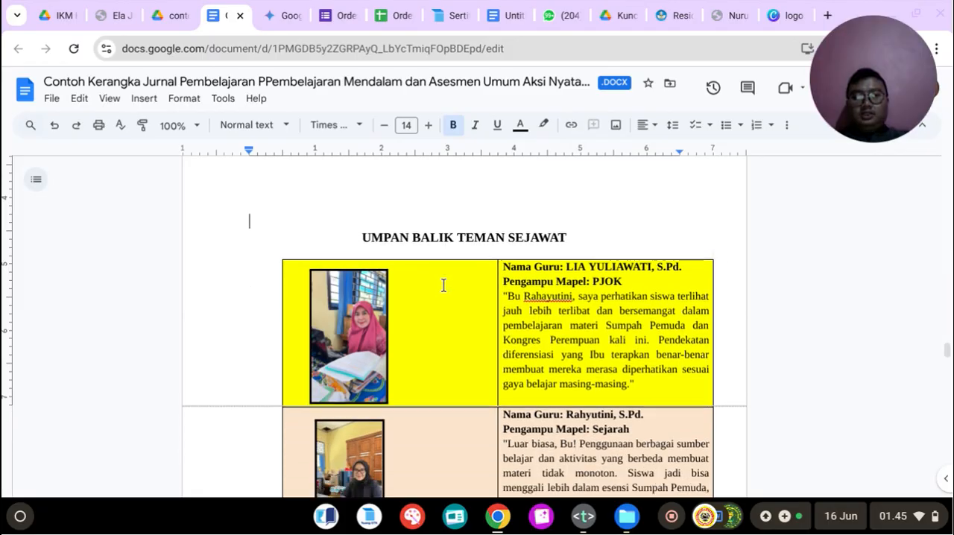
pyautogui.press('BackSpace')
pyautogui.press('BackSpace')
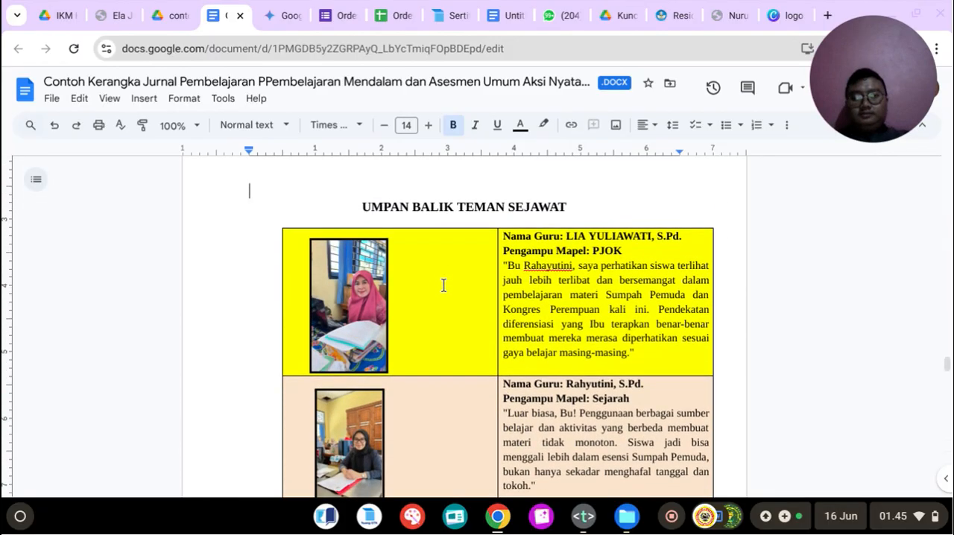
pyautogui.scroll(4, 443, 285)
pyautogui.press('BackSpace')
pyautogui.press('BackSpace')
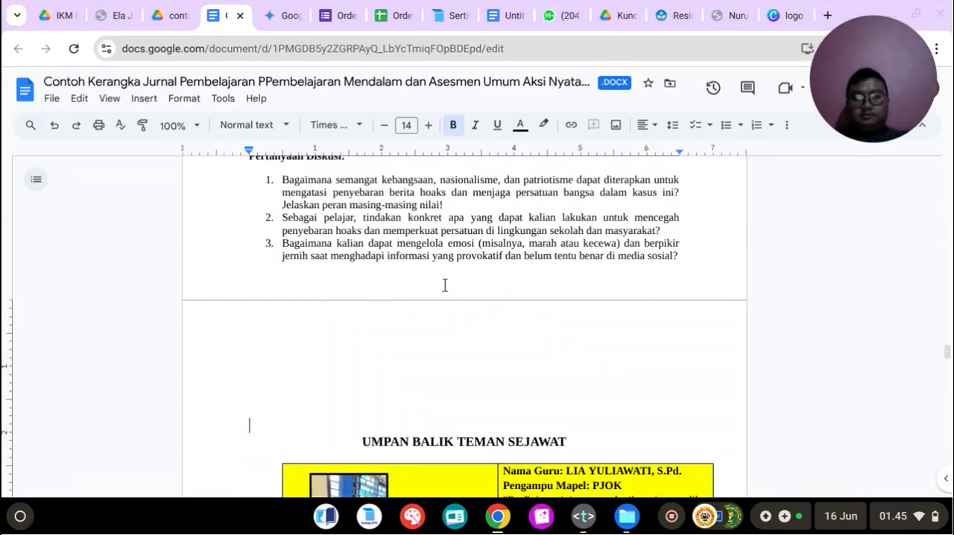
pyautogui.press('BackSpace')
pyautogui.press('BackSpace')
pyautogui.press('BackSpace')
pyautogui.press('BackSpace')
pyautogui.press('BackSpace')
pyautogui.press('BackSpace')
pyautogui.press('BackSpace')
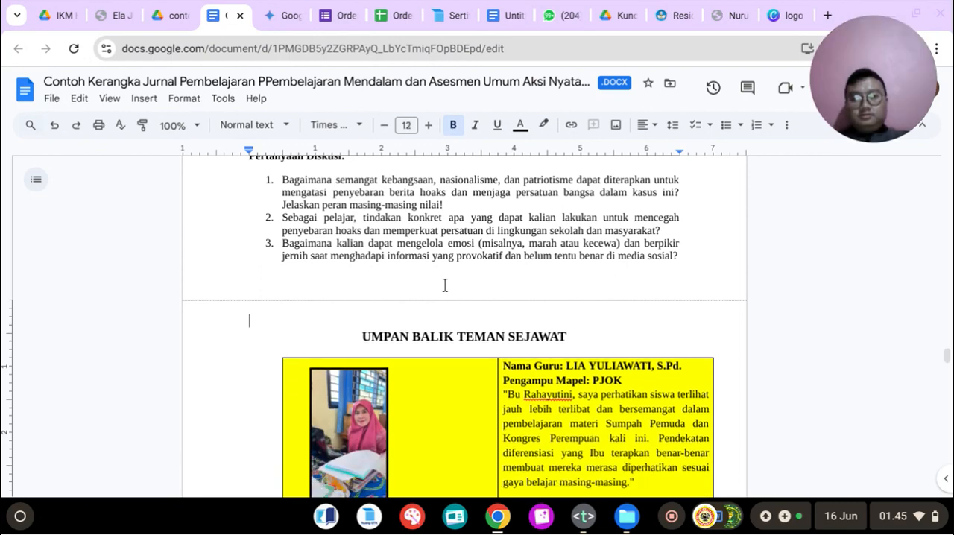
pyautogui.press('BackSpace')
pyautogui.press('Return')
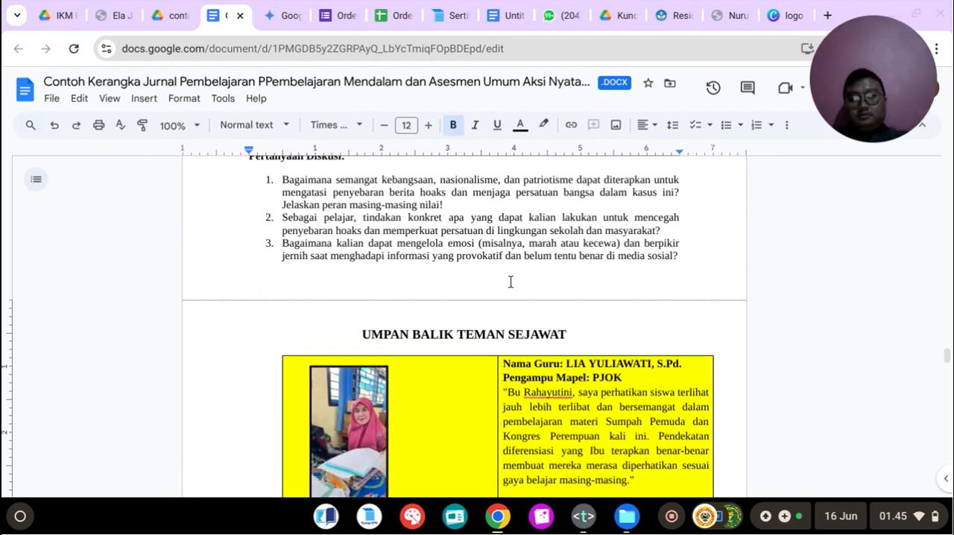
# Step: Review the journal from Tujuan Pembelajaran through the learning-steps table, Penilaian and Lampiran to the peer-feedback table
pyautogui.scroll(3, 525, 280)
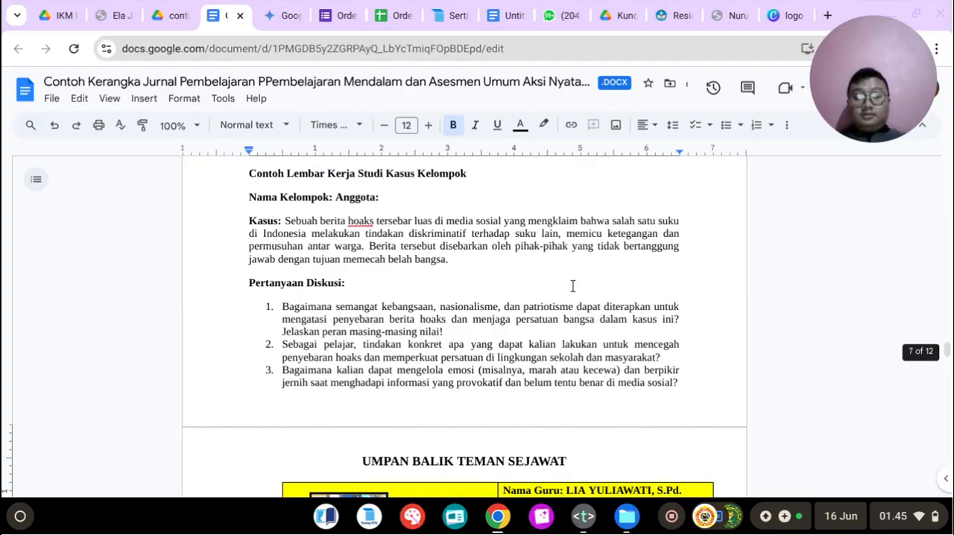
pyautogui.scroll(-5, 571, 283)
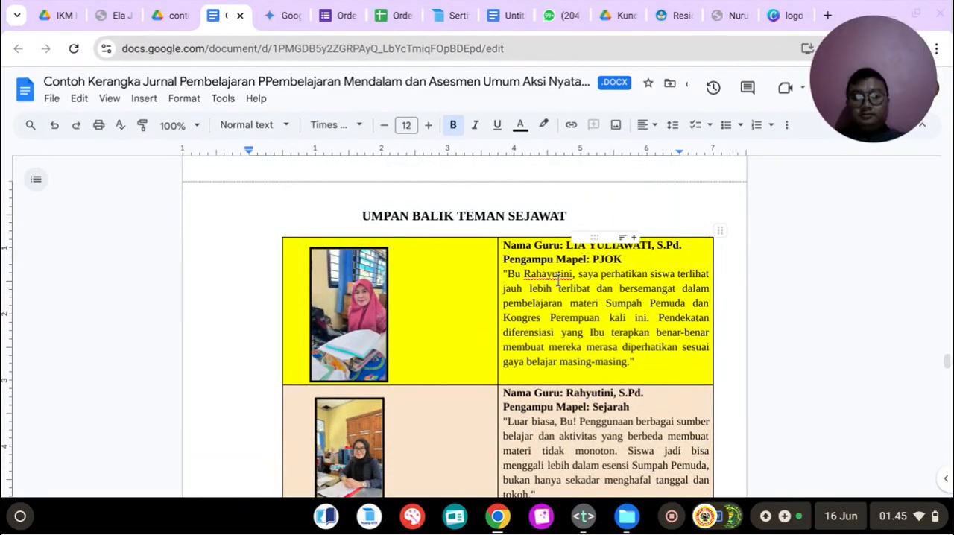
pyautogui.scroll(1, 558, 281)
pyautogui.scroll(4, 558, 281)
pyautogui.scroll(-4, 565, 309)
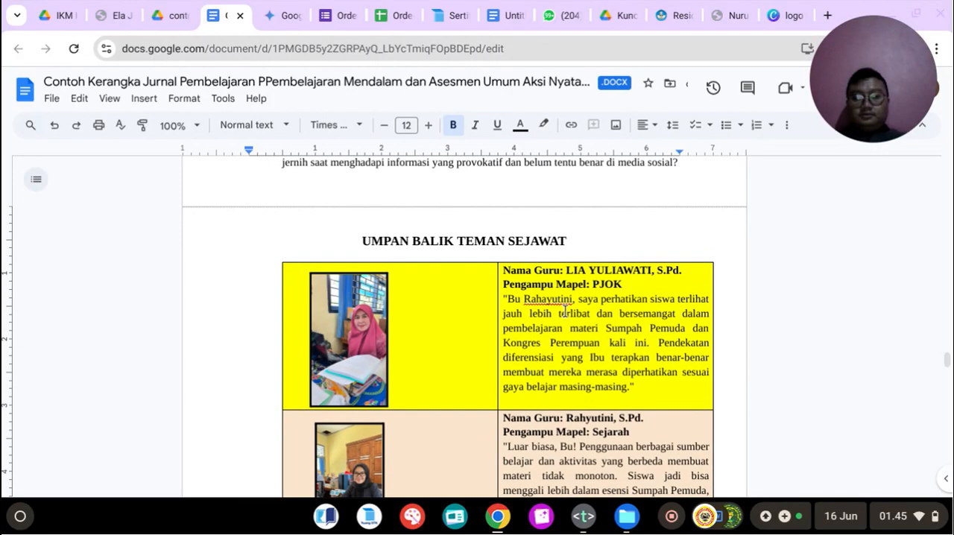
pyautogui.scroll(8, 567, 333)
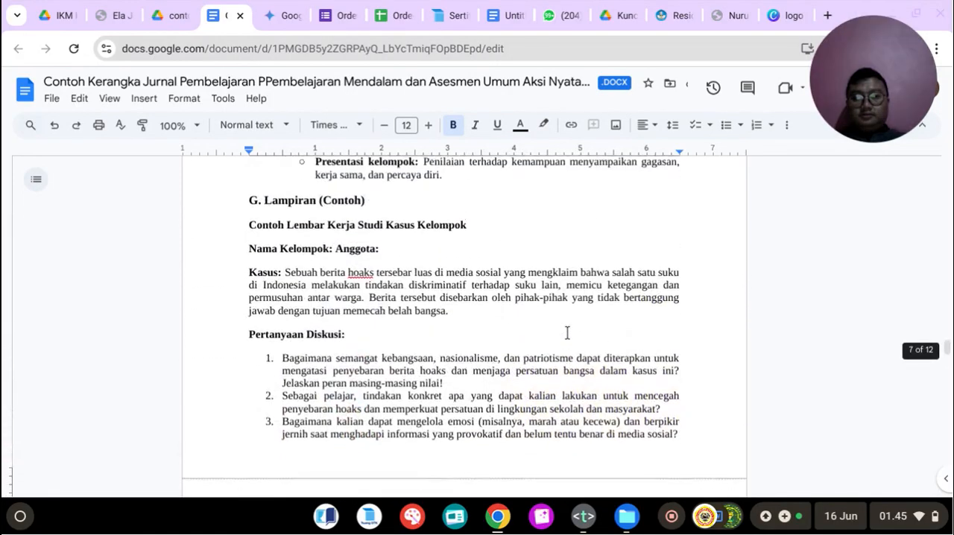
pyautogui.scroll(10, 566, 334)
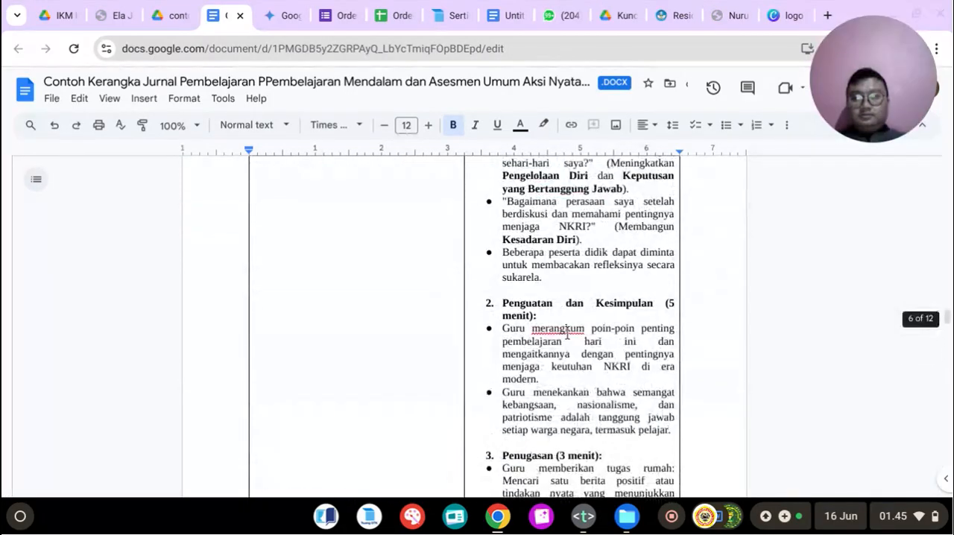
pyautogui.scroll(20, 567, 333)
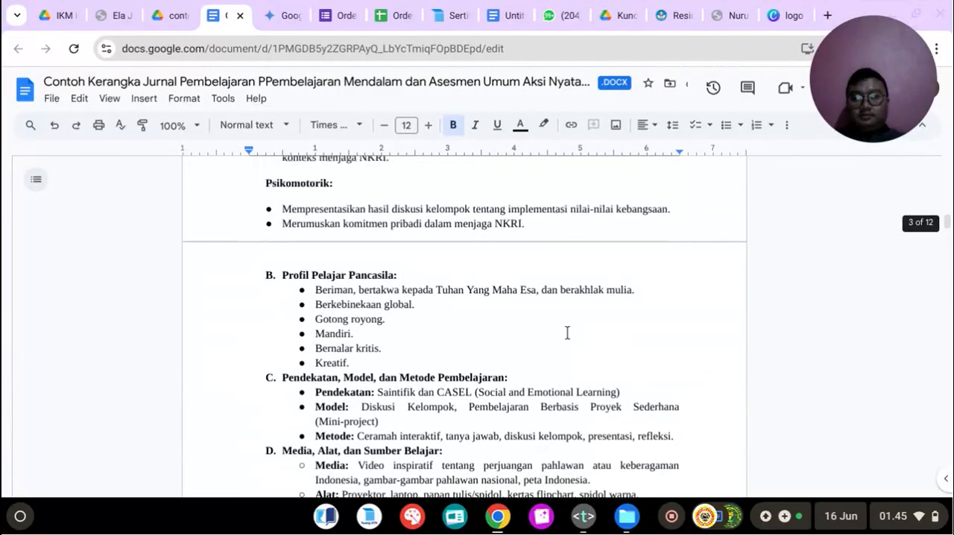
pyautogui.scroll(8, 567, 333)
pyautogui.scroll(-10, 567, 333)
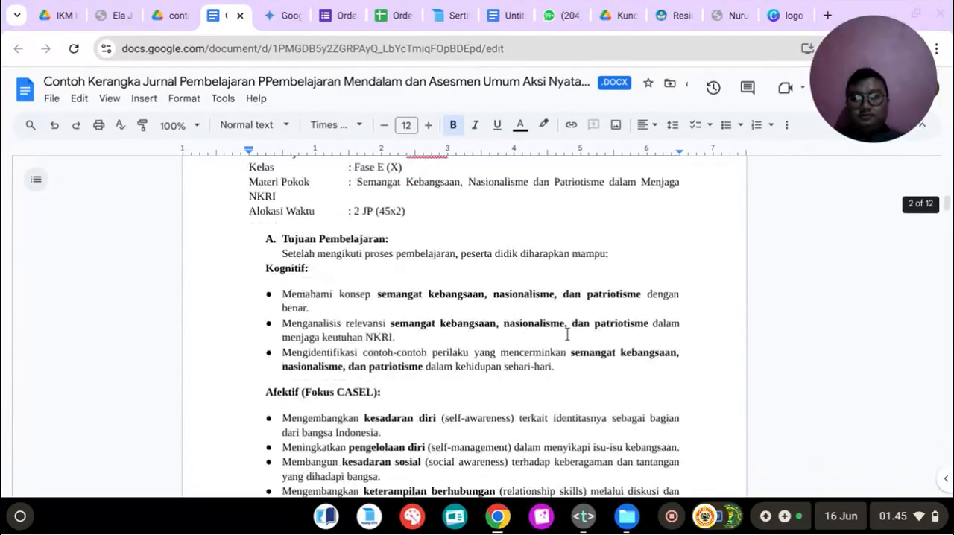
pyautogui.scroll(-10, 567, 335)
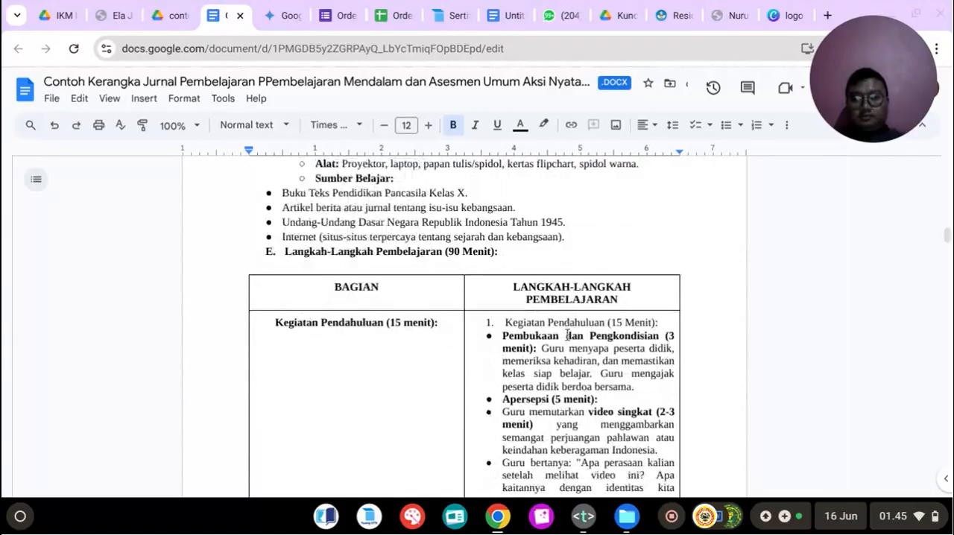
pyautogui.scroll(-10, 566, 334)
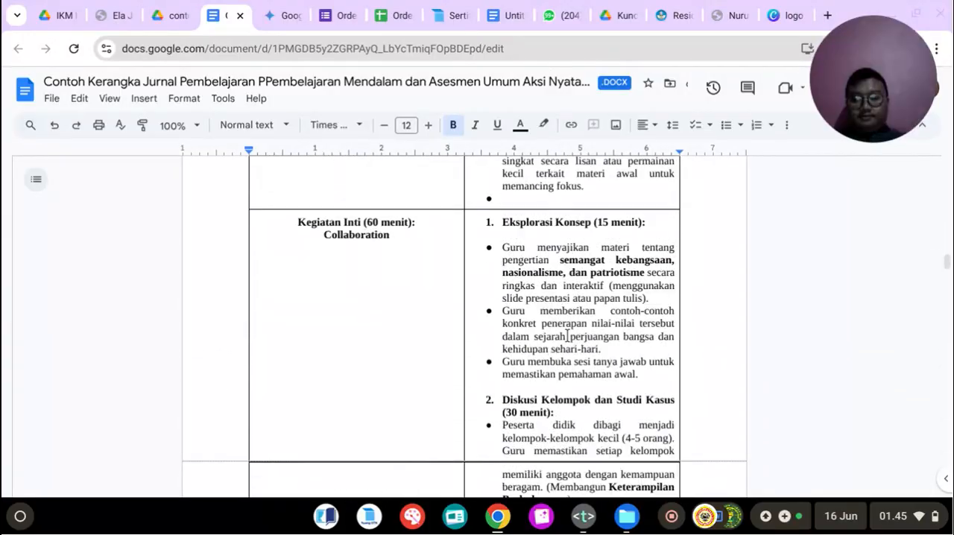
pyautogui.scroll(-10, 567, 340)
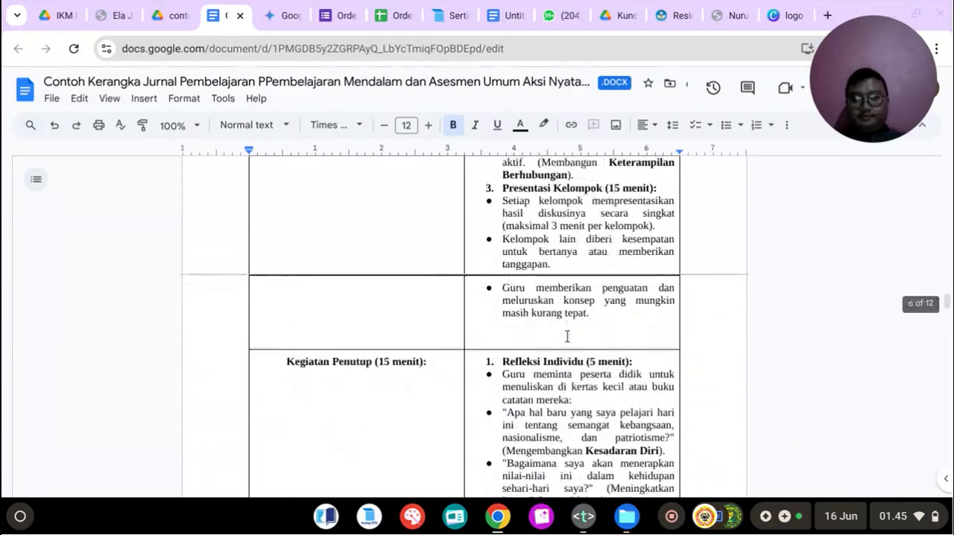
pyautogui.scroll(-15, 567, 335)
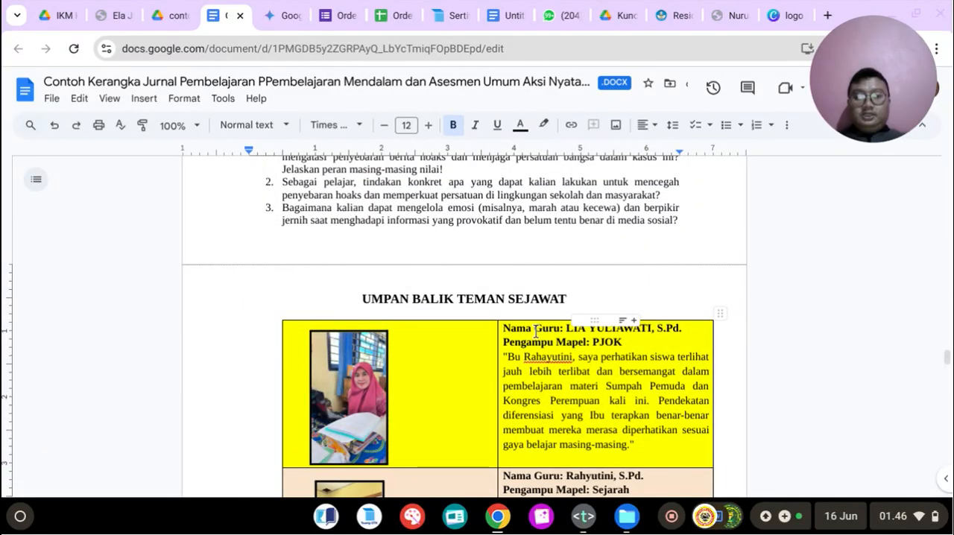
pyautogui.click(602, 385)
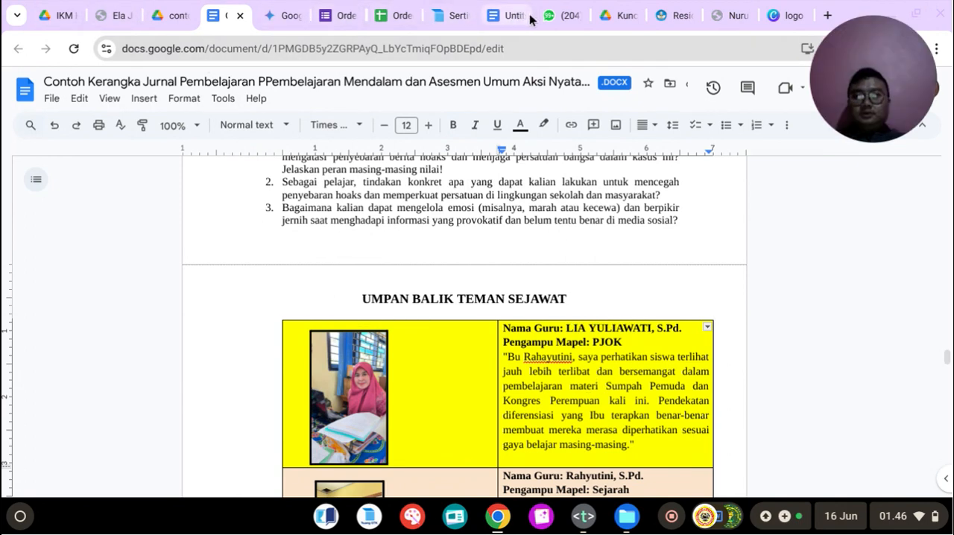
# Step: Switch to the Text editor's notes file, replace "ranjangan" in Module 2 item 4 with "rancangan penerapan", and start item 5 below the CASEL prompt
pyautogui.click(553, 13)
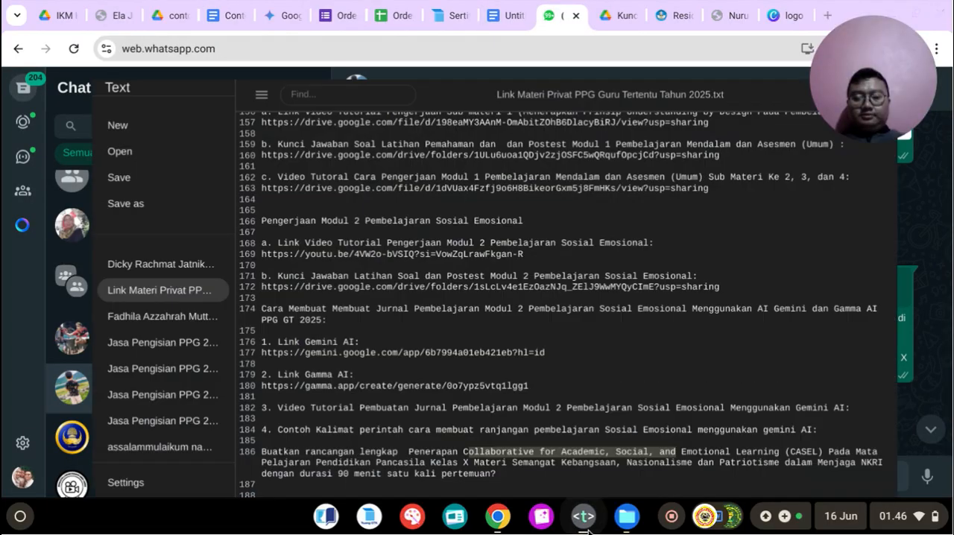
pyautogui.click(584, 515)
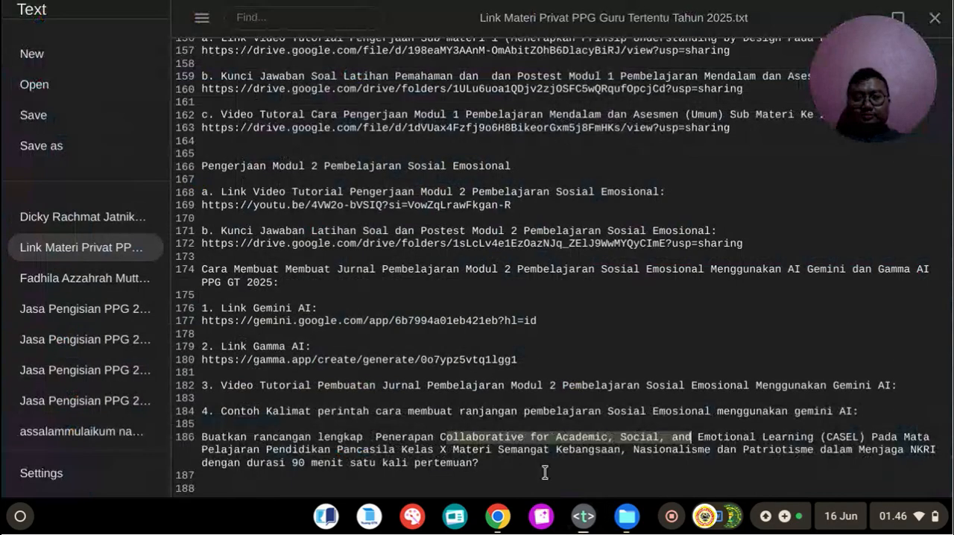
pyautogui.scroll(-1, 397, 383)
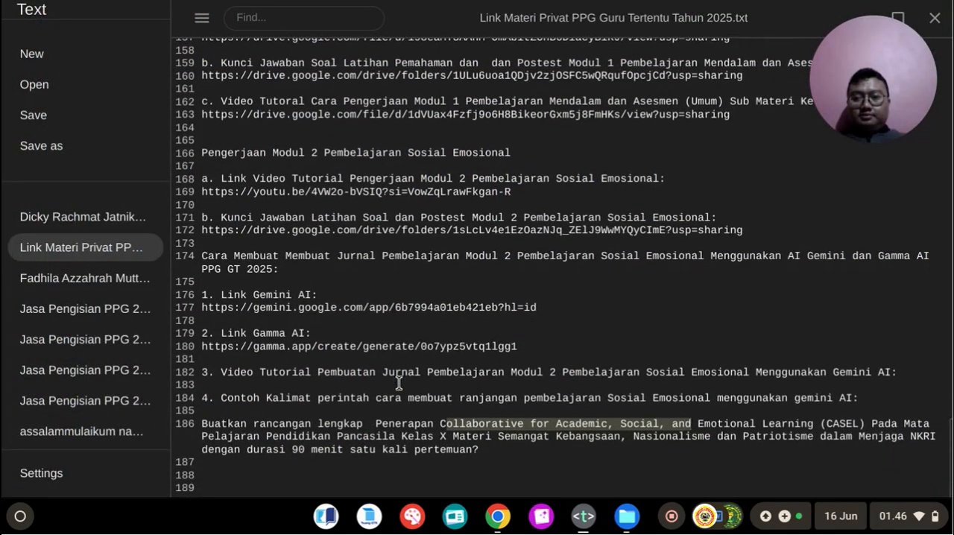
pyautogui.click(230, 463)
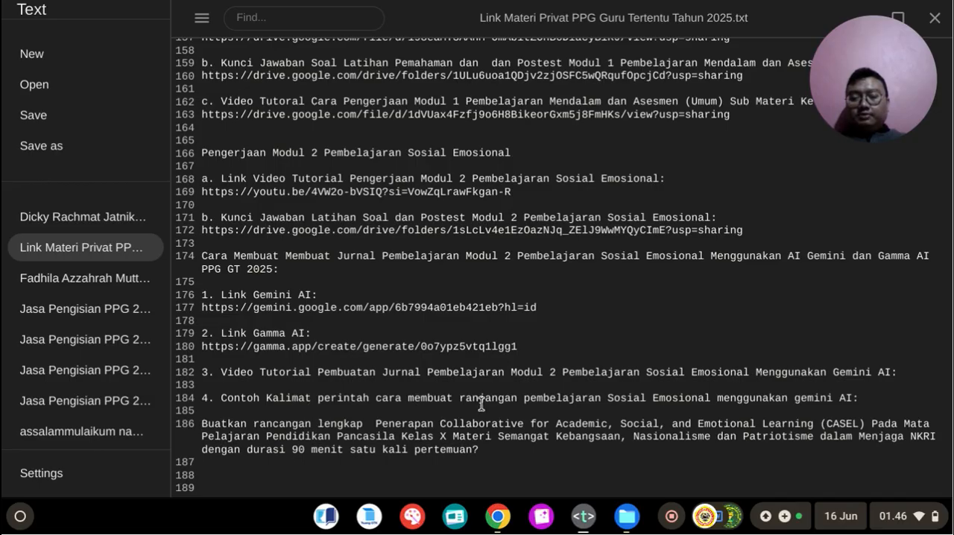
pyautogui.moveTo(480, 392); pyautogui.dragTo(601, 405)
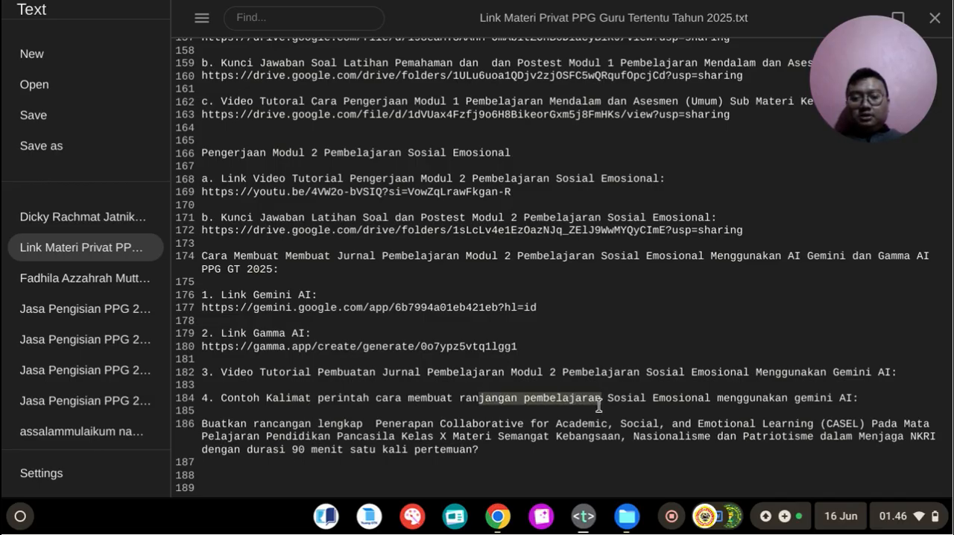
pyautogui.doubleClick(497, 399)
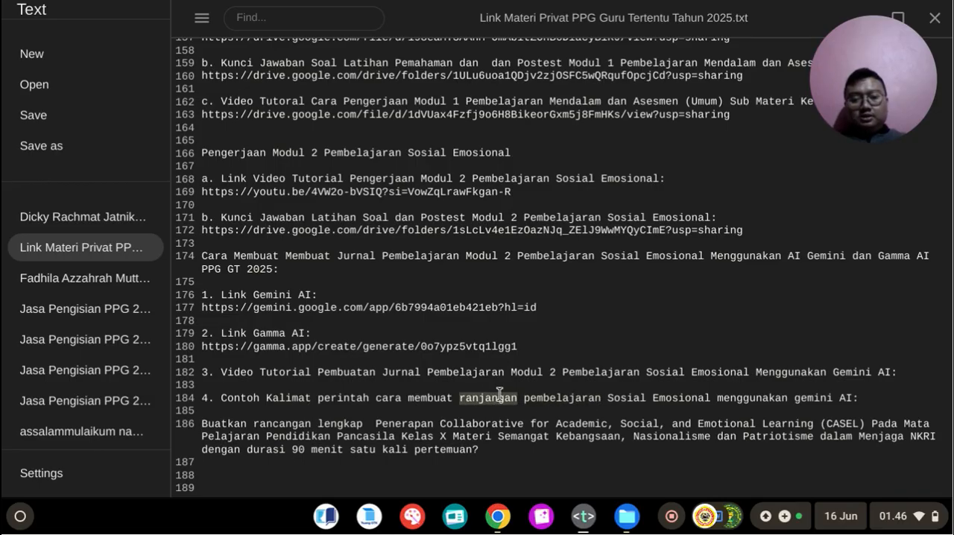
pyautogui.press('BackSpace')
pyautogui.write('rancan')
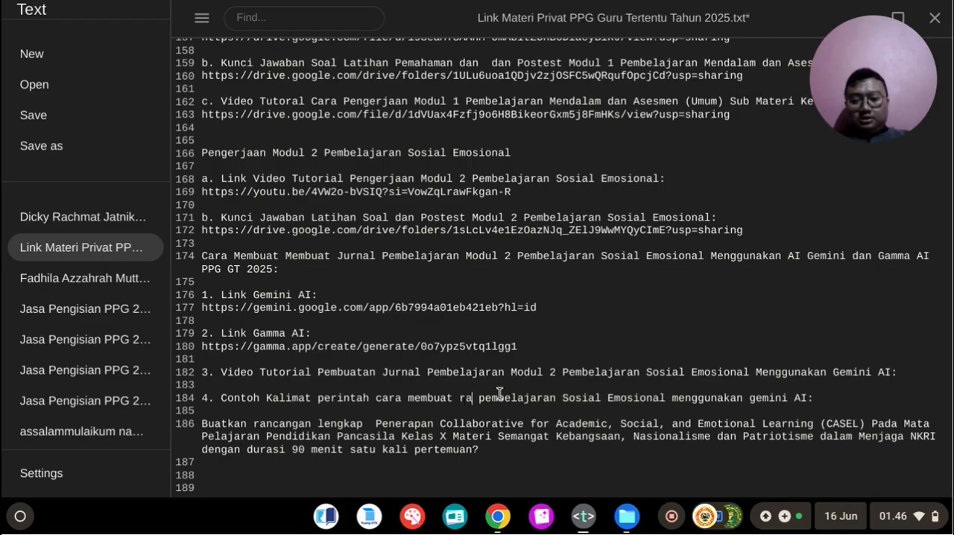
pyautogui.write('ga')
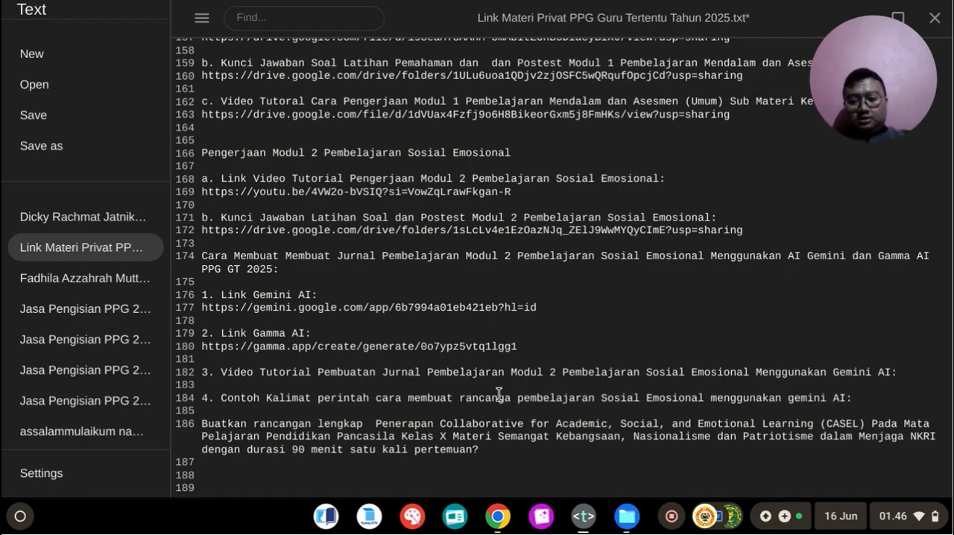
pyautogui.write('n penera')
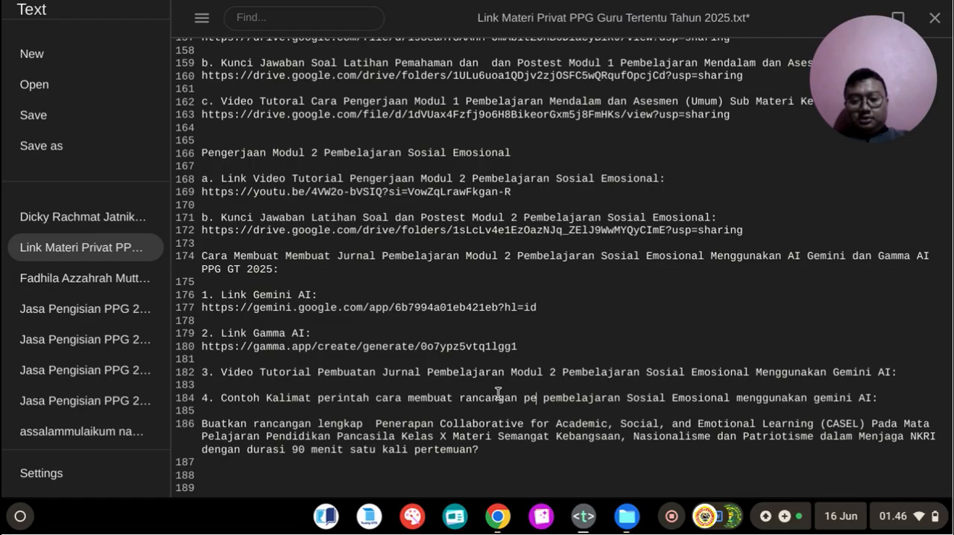
pyautogui.write('pan')
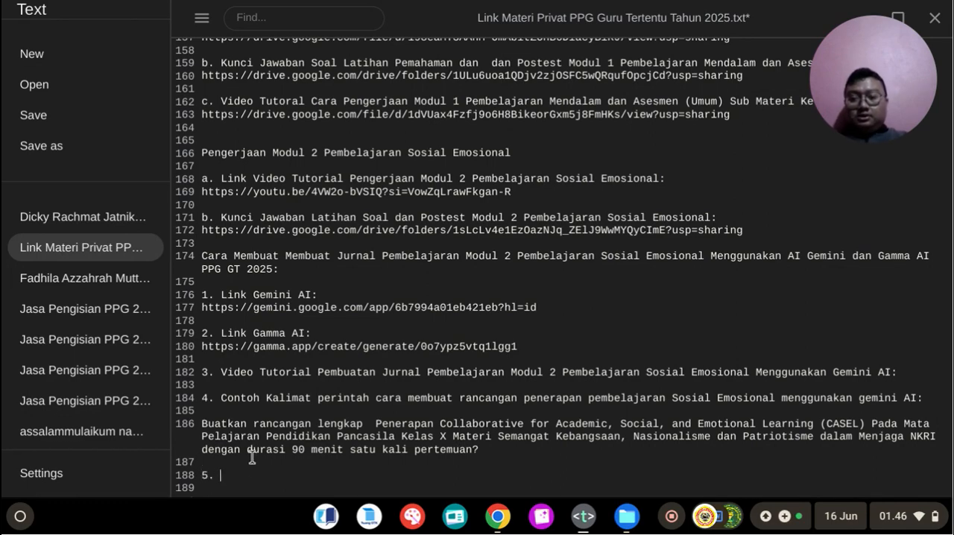
# Step: Copy the heading "Contoh Kalimat perintah cara membuat refleksi guru di Gemini AI:" from the earlier item 4 into item 5 of the Module 2 notes
pyautogui.scroll(6, 290, 319)
pyautogui.scroll(5, 290, 319)
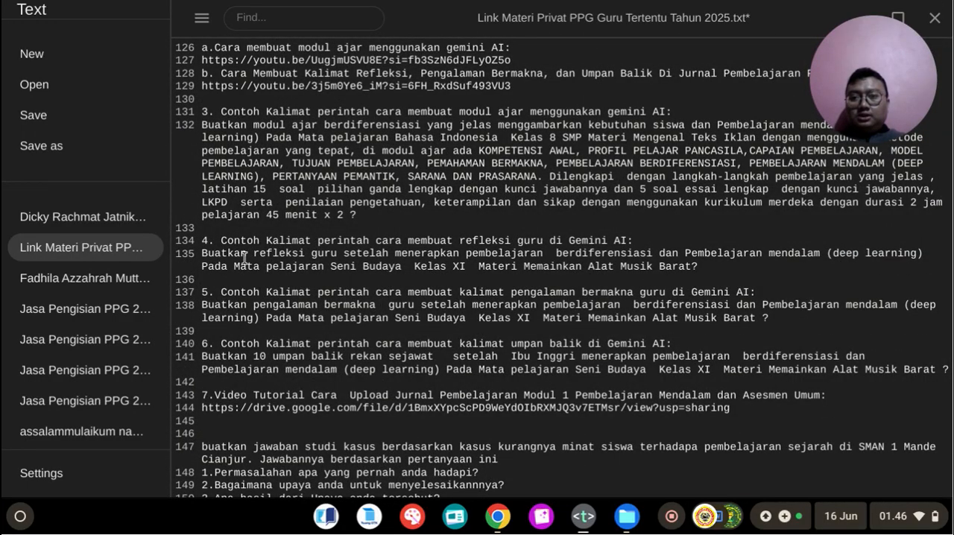
pyautogui.moveTo(222, 240); pyautogui.dragTo(614, 243)
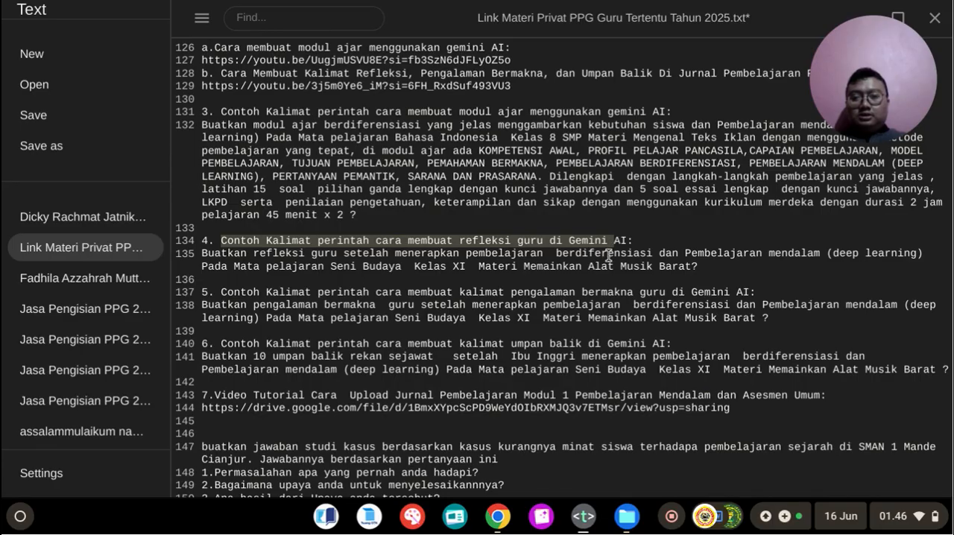
pyautogui.click(511, 233)
pyautogui.moveTo(221, 240); pyautogui.dragTo(649, 241)
pyautogui.hotkey('ctrl', 'c')
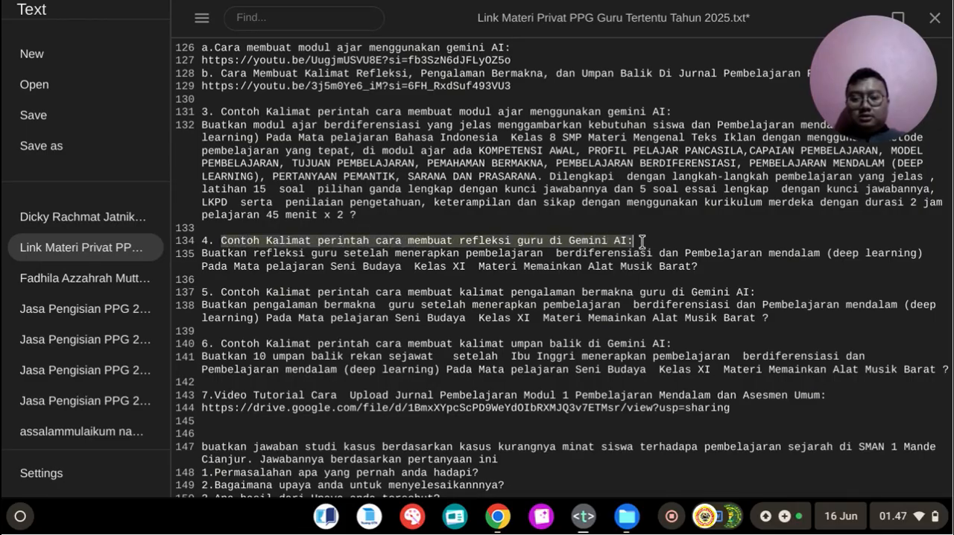
pyautogui.scroll(-3, 636, 261)
pyautogui.scroll(-6, 633, 276)
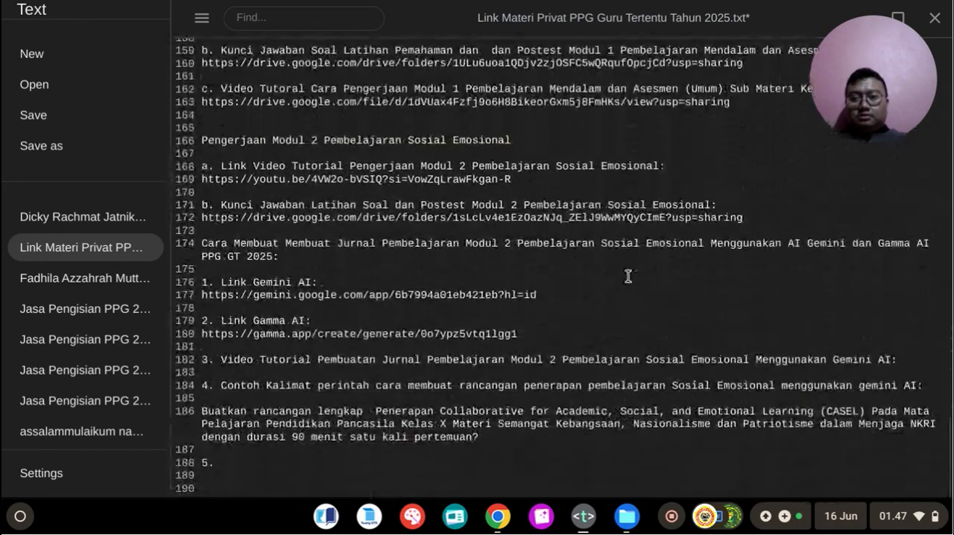
pyautogui.hotkey('ctrl', 'v')
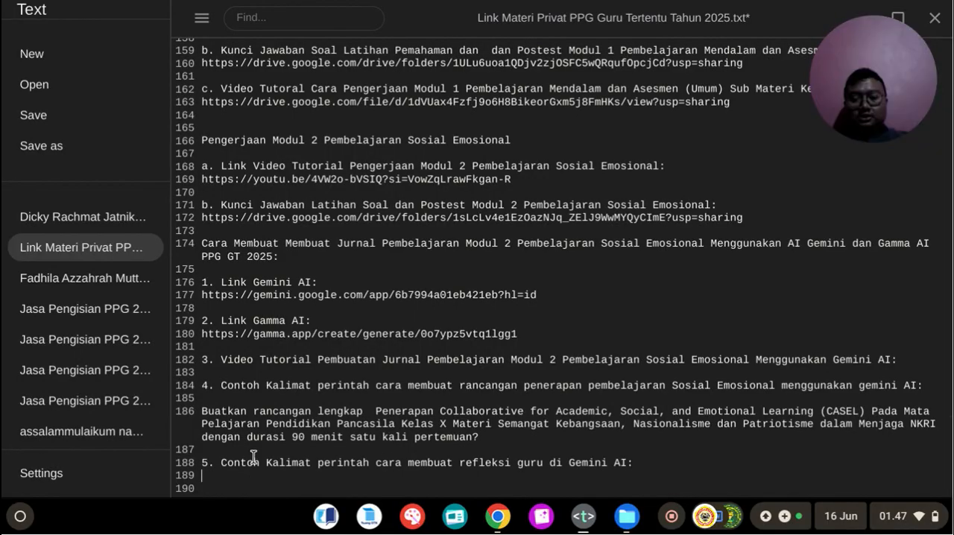
# Step: Copy "Buatkan refleksi guru setelah" from the earlier teacher-reflection prompt onto the line below the new item 5 heading
pyautogui.scroll(6, 341, 298)
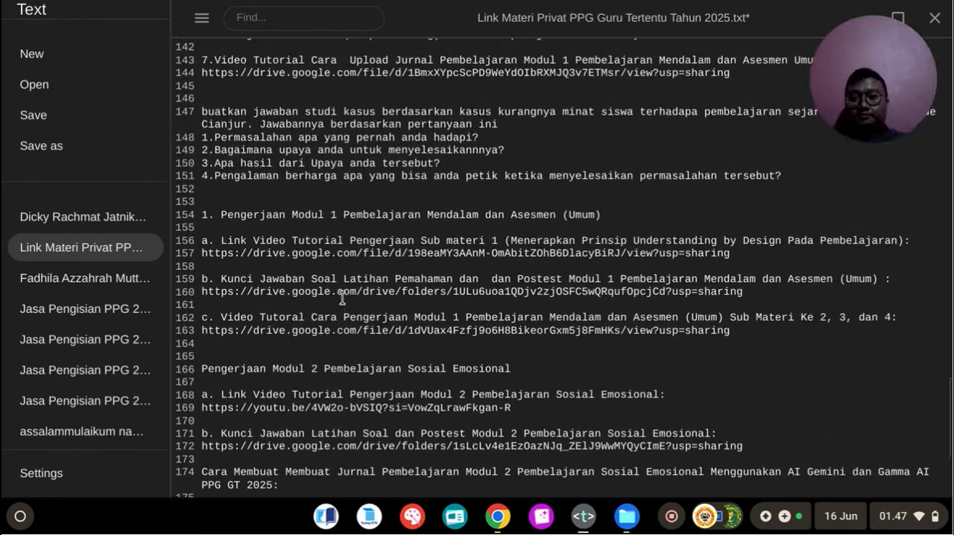
pyautogui.scroll(1, 342, 299)
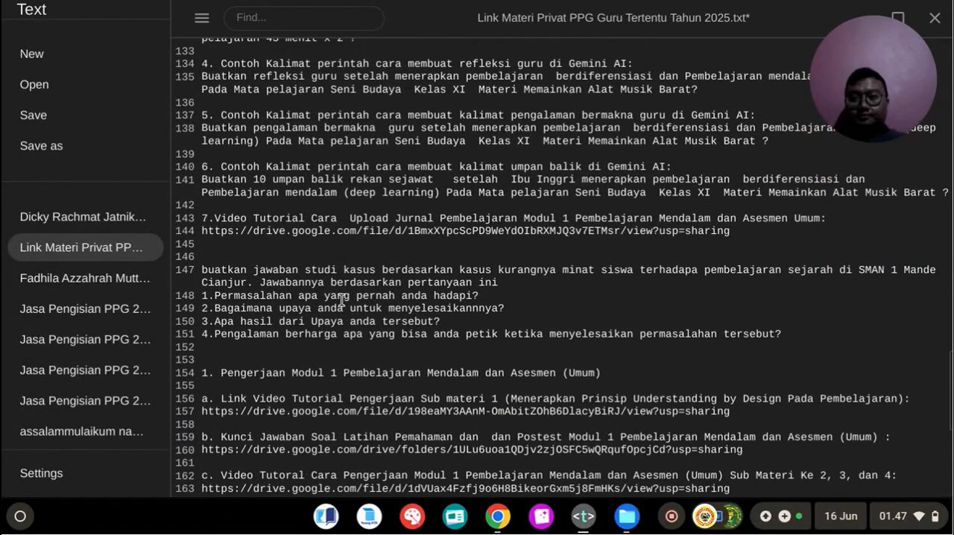
pyautogui.scroll(1, 289, 205)
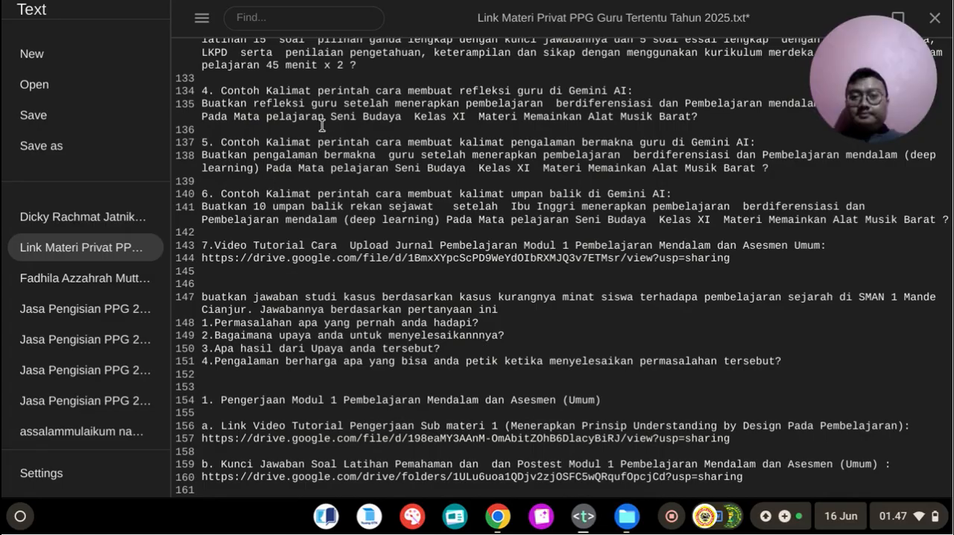
pyautogui.moveTo(205, 102); pyautogui.dragTo(393, 109)
pyautogui.hotkey('ctrl', 'c')
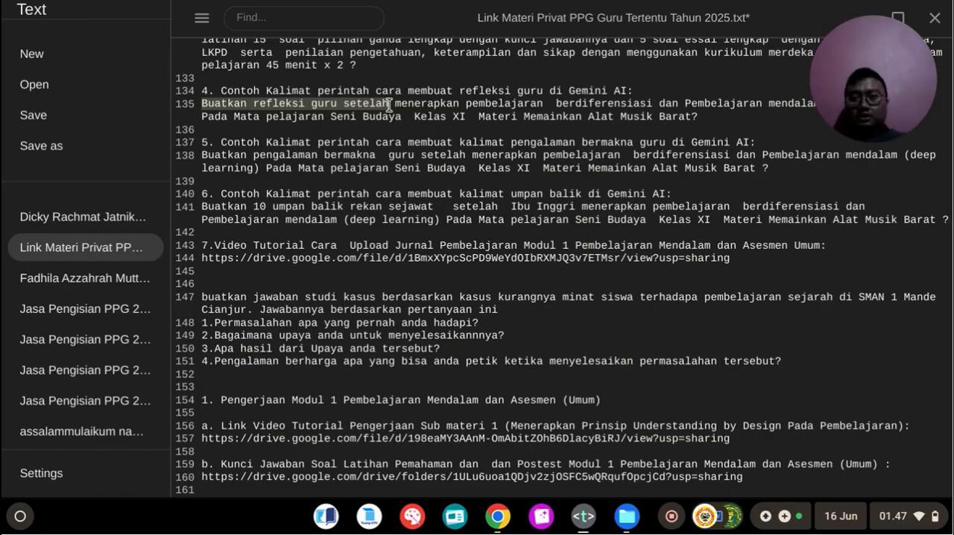
pyautogui.scroll(-5, 387, 128)
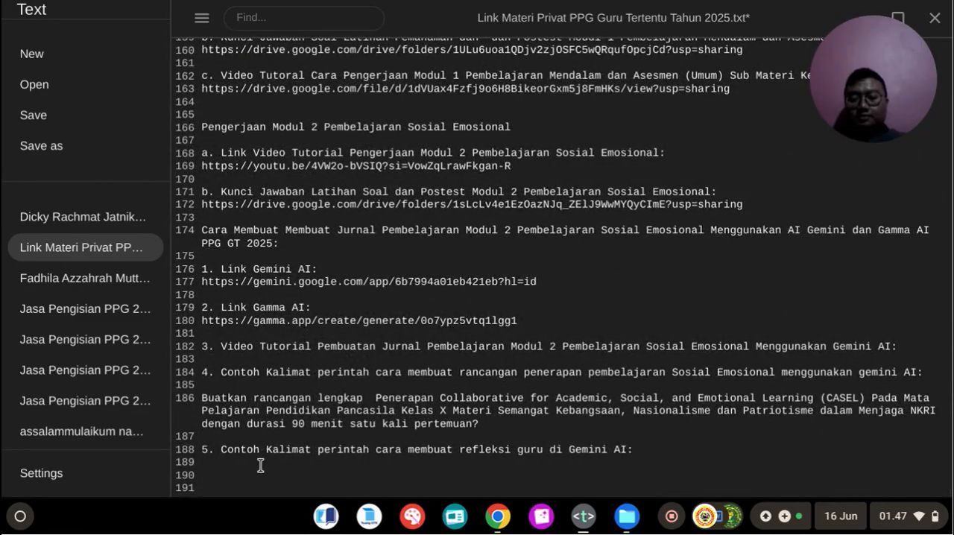
pyautogui.click(260, 464)
pyautogui.hotkey('ctrl', 'v')
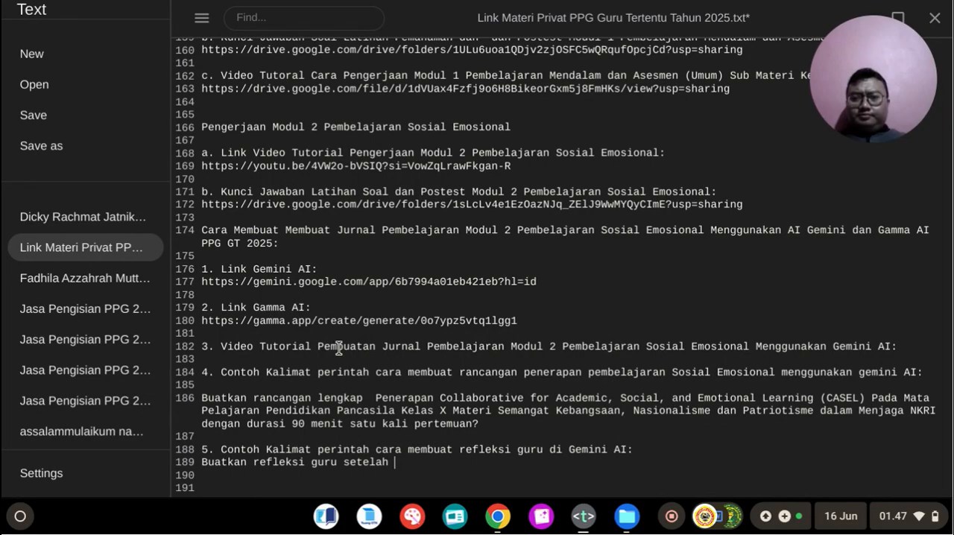
# Step: Continue the item 5 prompt with the word "merancang"
pyautogui.scroll(1, 343, 380)
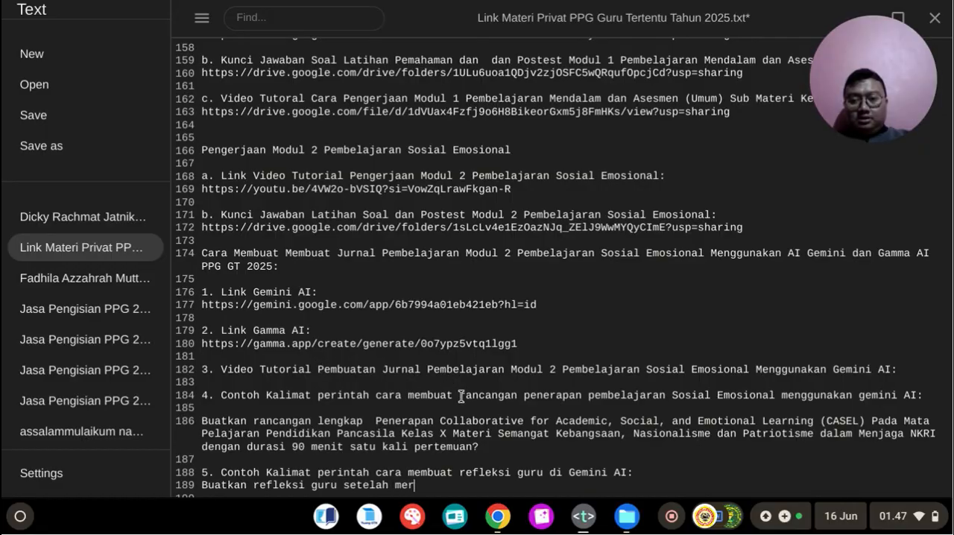
pyautogui.write('anc')
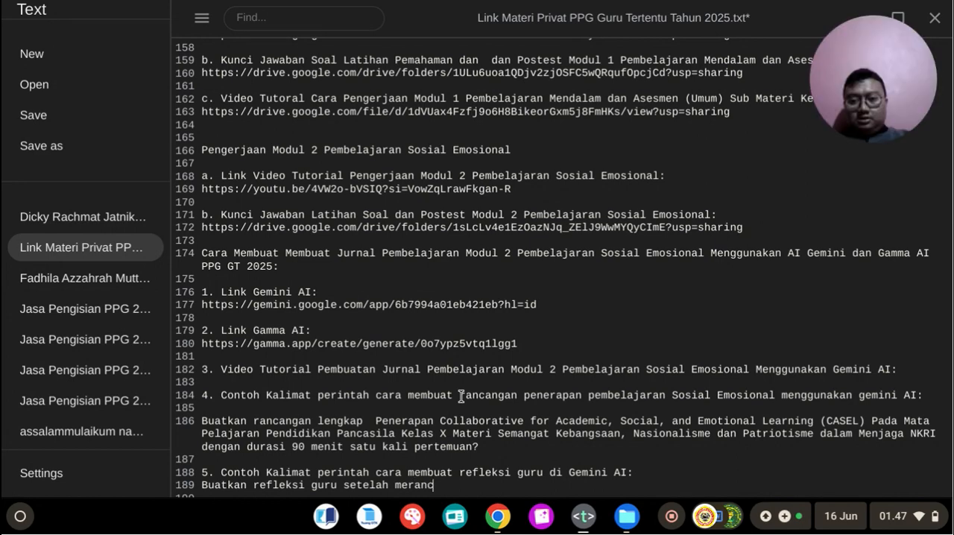
pyautogui.write('ang')
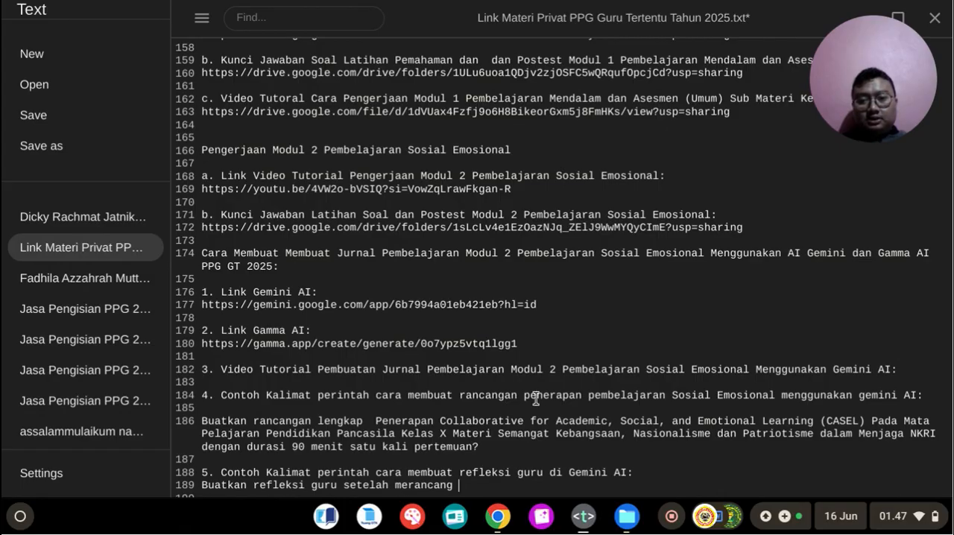
# Step: Copy the item 4 prompt text from "Penerapan Collaborative for Academic" through "dalam Menjaga NKRI" to the end of the item 5 prompt
pyautogui.moveTo(524, 395); pyautogui.dragTo(880, 400)
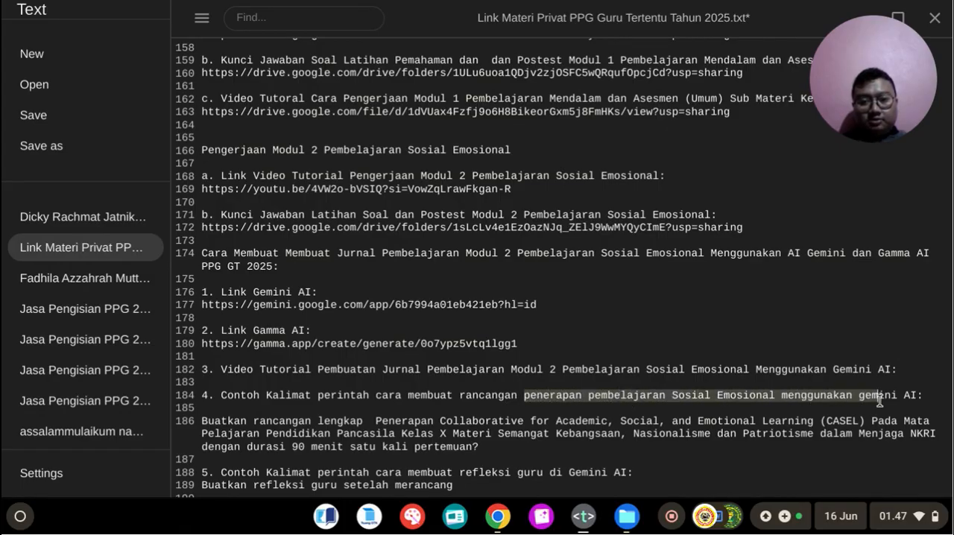
pyautogui.click(643, 443)
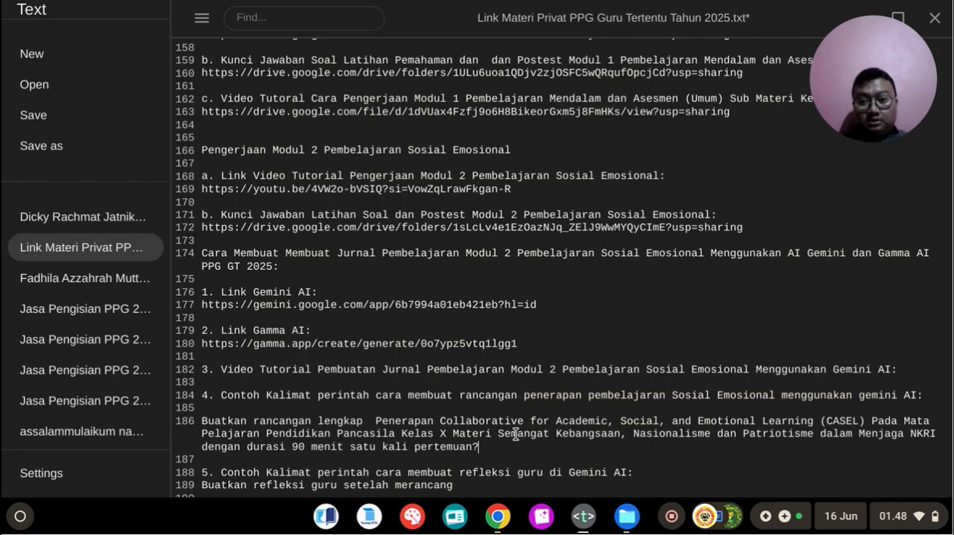
pyautogui.moveTo(379, 423); pyautogui.dragTo(934, 430)
pyautogui.hotkey('ctrl', 'c')
pyautogui.scroll(-1, 499, 467)
pyautogui.click(486, 462)
pyautogui.hotkey('ctrl', 'v')
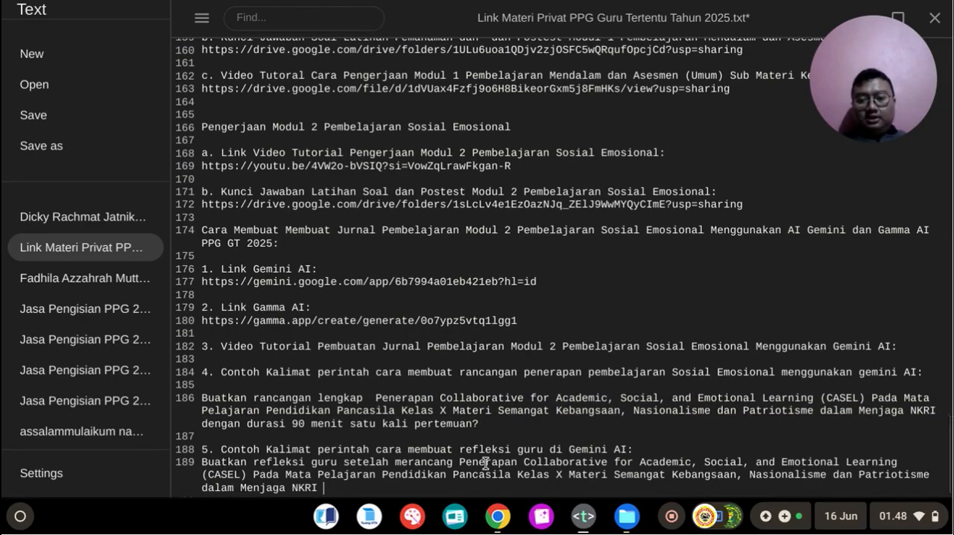
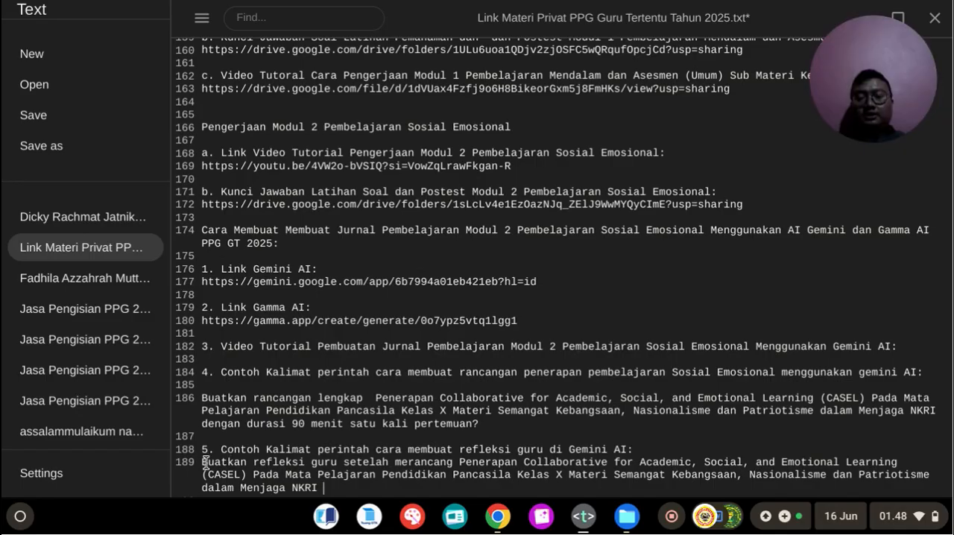
pyautogui.moveTo(223, 450); pyautogui.dragTo(607, 462)
pyautogui.click(407, 461)
pyautogui.moveTo(253, 463); pyautogui.dragTo(336, 462)
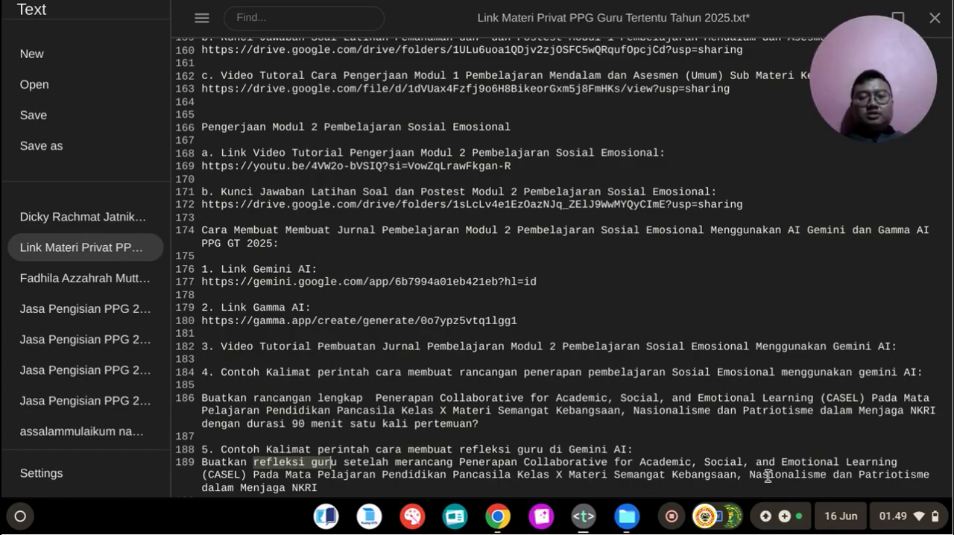
pyautogui.scroll(-1, 768, 475)
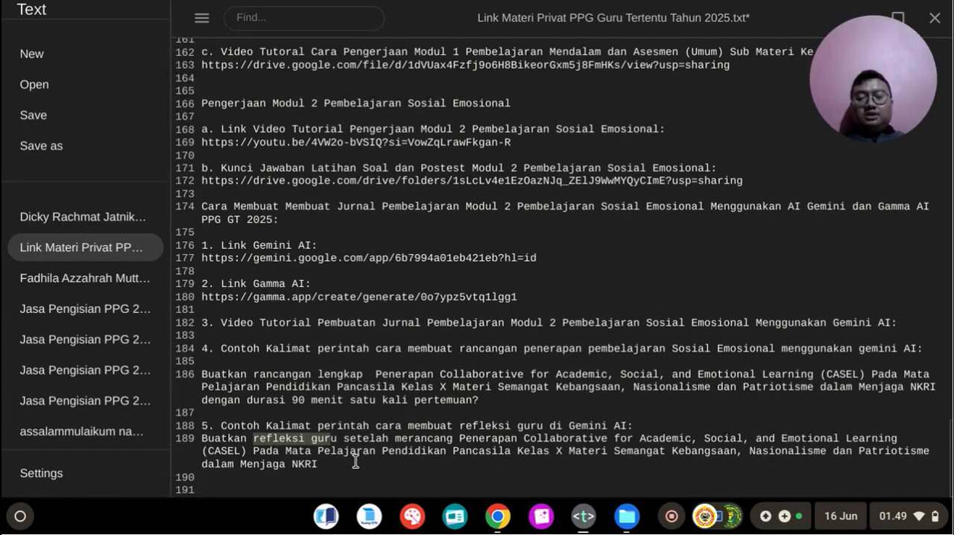
pyautogui.click(358, 460)
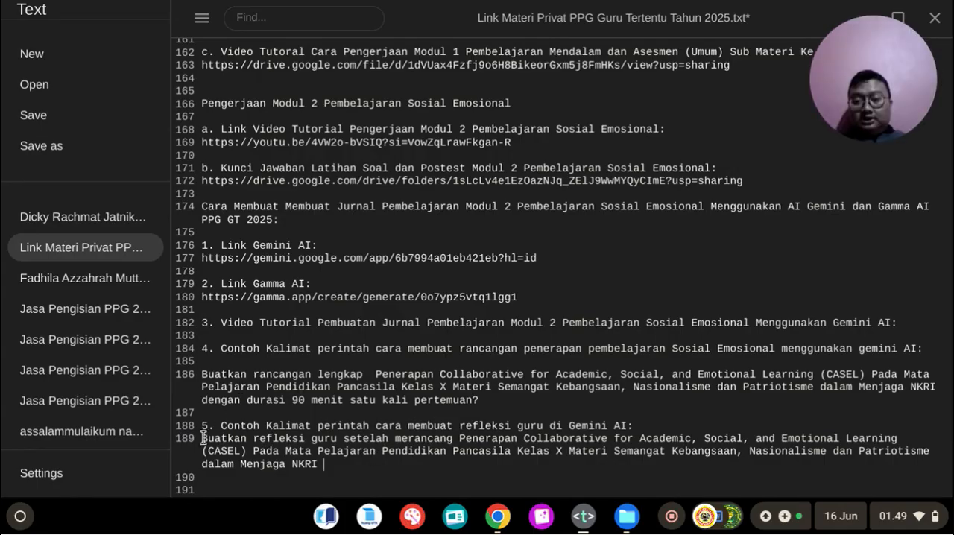
pyautogui.moveTo(203, 437); pyautogui.dragTo(329, 472)
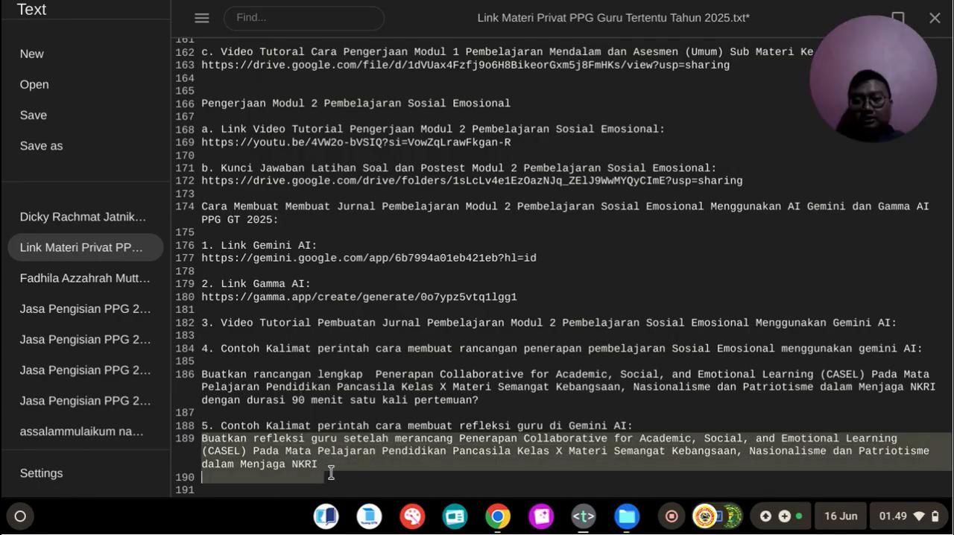
# Step: Switch to the journal in Google Docs and insert blank lines above the "UMPAN BALIK TEMAN SEJAWAT" heading to free up a page for a new section
pyautogui.click(498, 516)
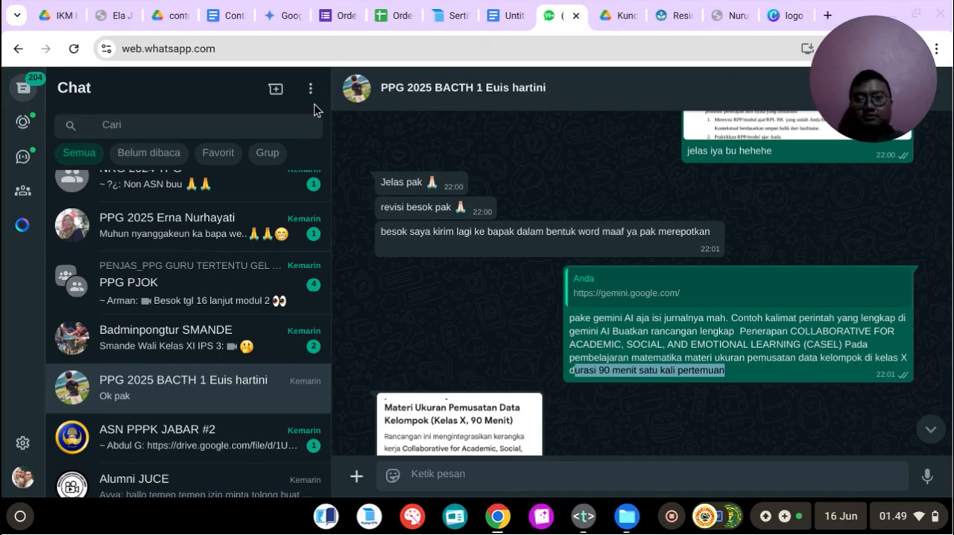
pyautogui.click(224, 15)
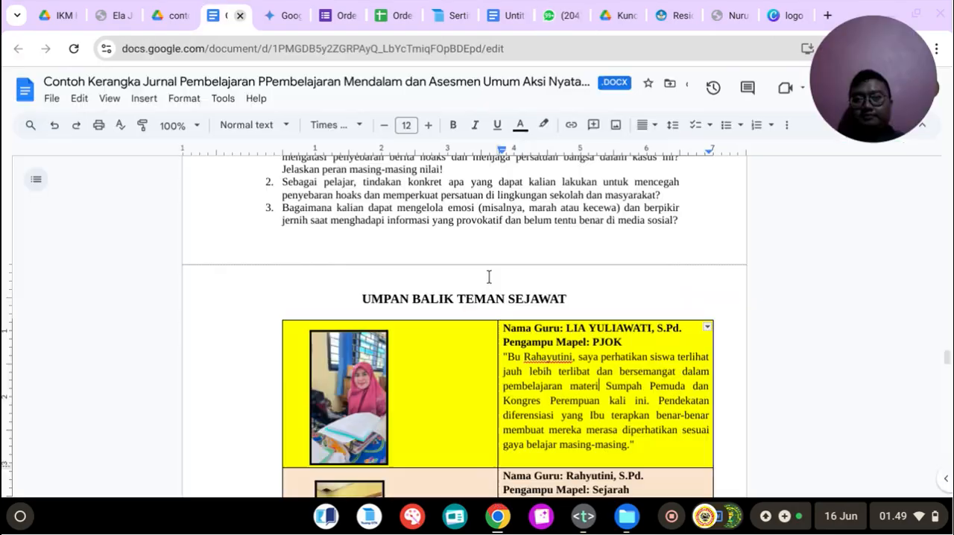
pyautogui.click(432, 270)
pyautogui.press('Return')
pyautogui.press('Return')
pyautogui.press('Return')
pyautogui.press('Return')
pyautogui.press('Return')
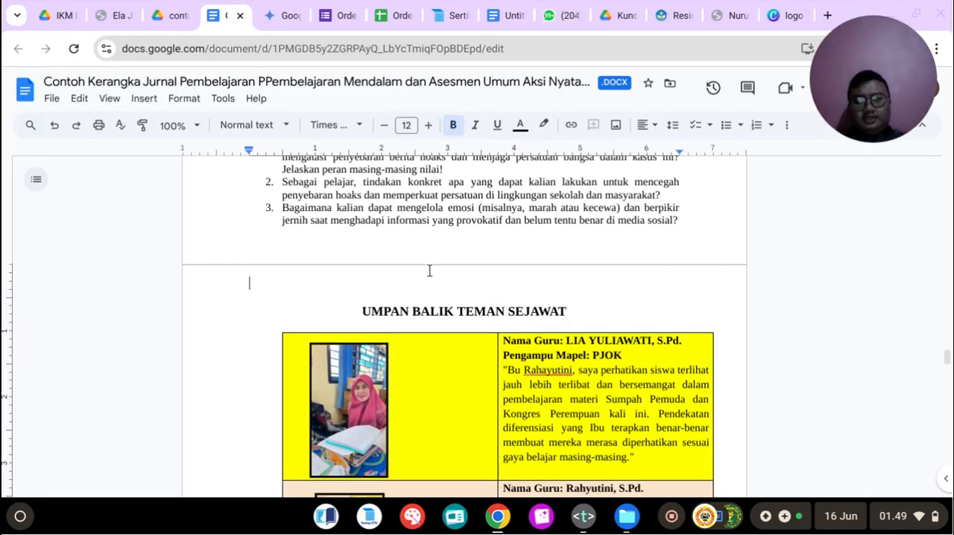
pyautogui.press('Return')
pyautogui.press('Return')
pyautogui.press('Return')
pyautogui.press('Return')
pyautogui.press('Return')
pyautogui.press('Return')
pyautogui.press('Return')
pyautogui.press('Return')
pyautogui.press('Return')
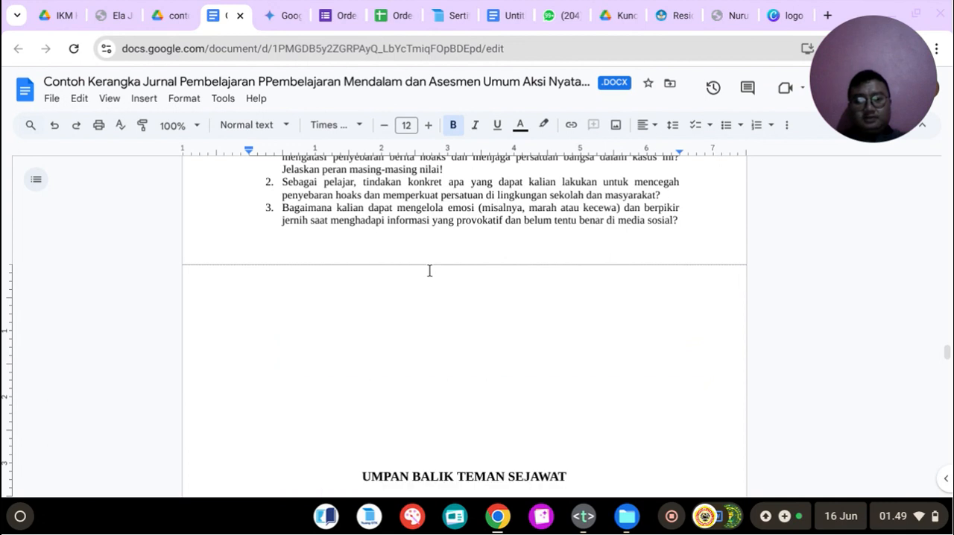
pyautogui.press('Return')
pyautogui.press('Return')
pyautogui.press('Return')
pyautogui.press('Return')
pyautogui.press('Return')
pyautogui.press('Return')
pyautogui.press('Return')
pyautogui.press('Return')
pyautogui.press('Return')
pyautogui.press('Return')
pyautogui.press('Return')
pyautogui.press('Return')
pyautogui.press('Return')
pyautogui.press('Return')
pyautogui.press('Return')
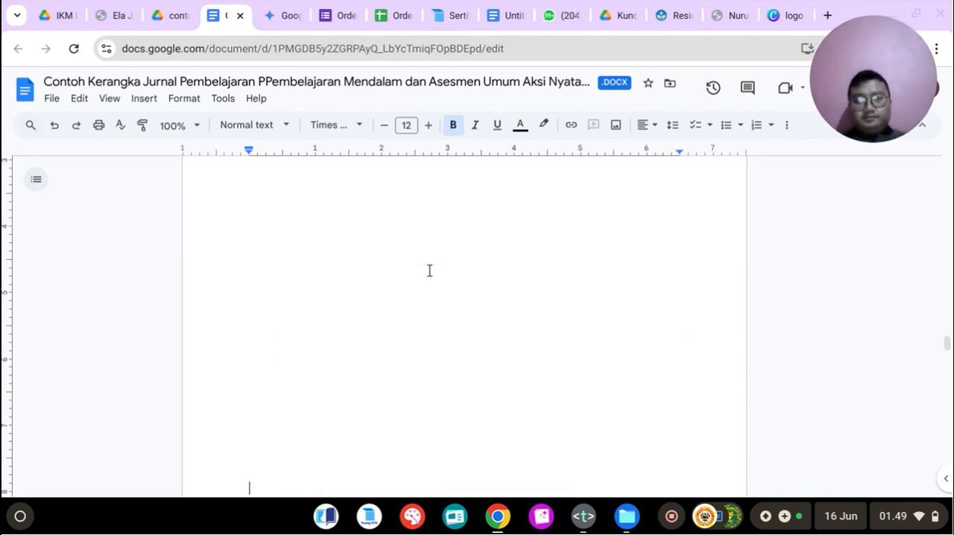
pyautogui.press('Return')
pyautogui.scroll(5, 430, 271)
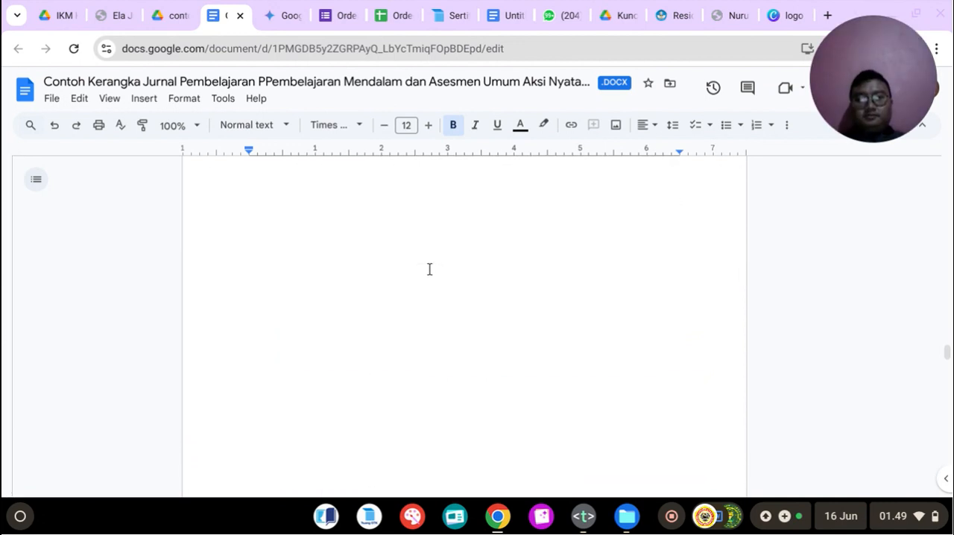
pyautogui.scroll(1, 439, 271)
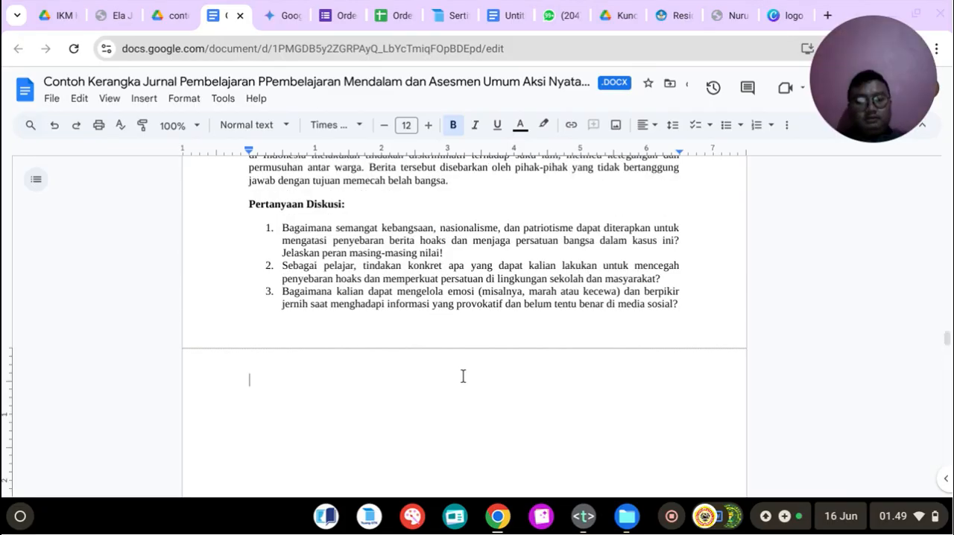
pyautogui.write('PE')
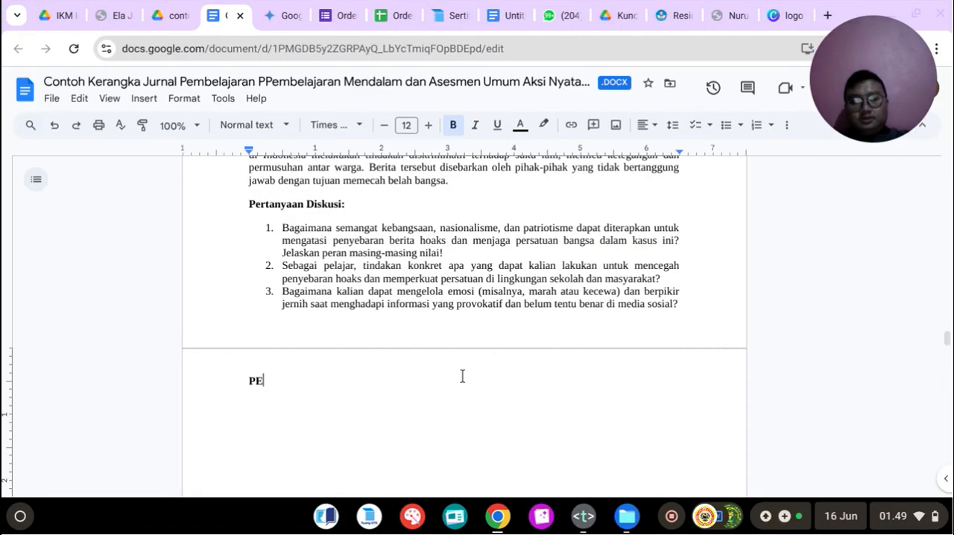
pyautogui.write('NGALAMA')
pyautogui.press('BackSpace')
pyautogui.press('BackSpace')
pyautogui.press('BackSpace')
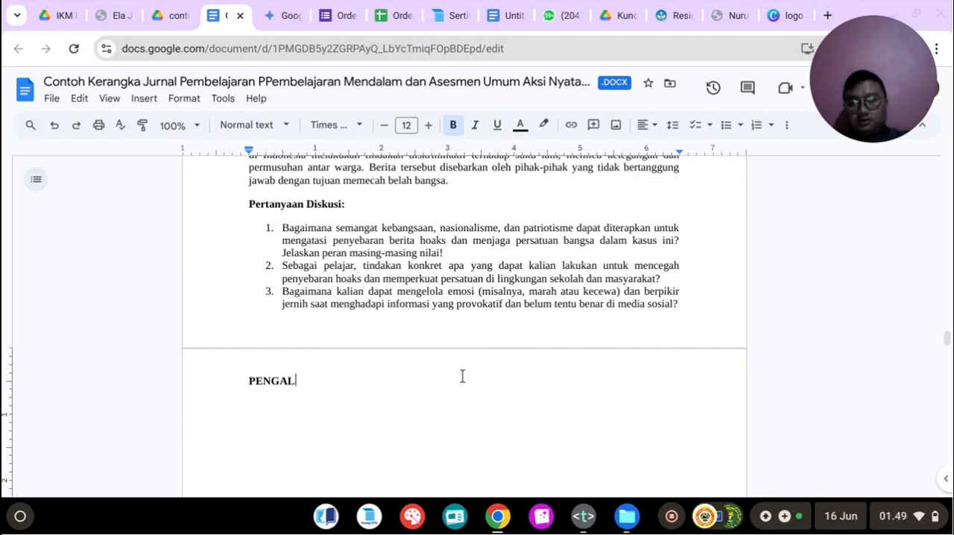
pyautogui.write('LAMAN BERMAKNA G')
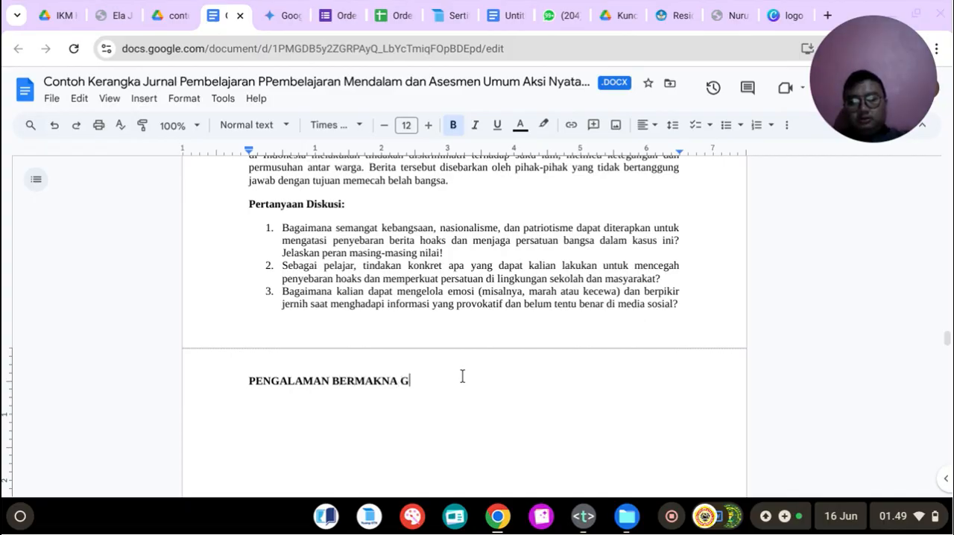
pyautogui.press('BackSpace')
pyautogui.press('BackSpace')
pyautogui.press('BackSpace')
pyautogui.press('BackSpace')
pyautogui.press('BackSpace')
pyautogui.press('BackSpace')
pyautogui.press('BackSpace')
pyautogui.press('BackSpace')
pyautogui.press('BackSpace')
pyautogui.press('BackSpace')
pyautogui.press('BackSpace')
pyautogui.press('BackSpace')
pyautogui.press('BackSpace')
pyautogui.press('BackSpace')
pyautogui.press('BackSpace')
pyautogui.press('BackSpace')
pyautogui.press('BackSpace')
pyautogui.press('BackSpace')
pyautogui.press('BackSpace')
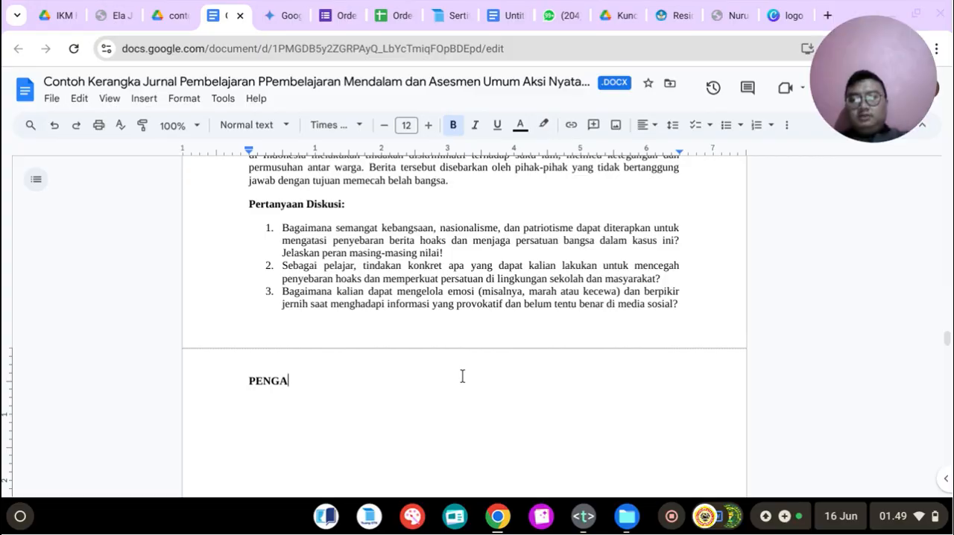
# Step: Add the centered bold heading "REFLEKSI GURU" at the start of the blank page after the discussion questions
pyautogui.write('REFLEKSI GURU')
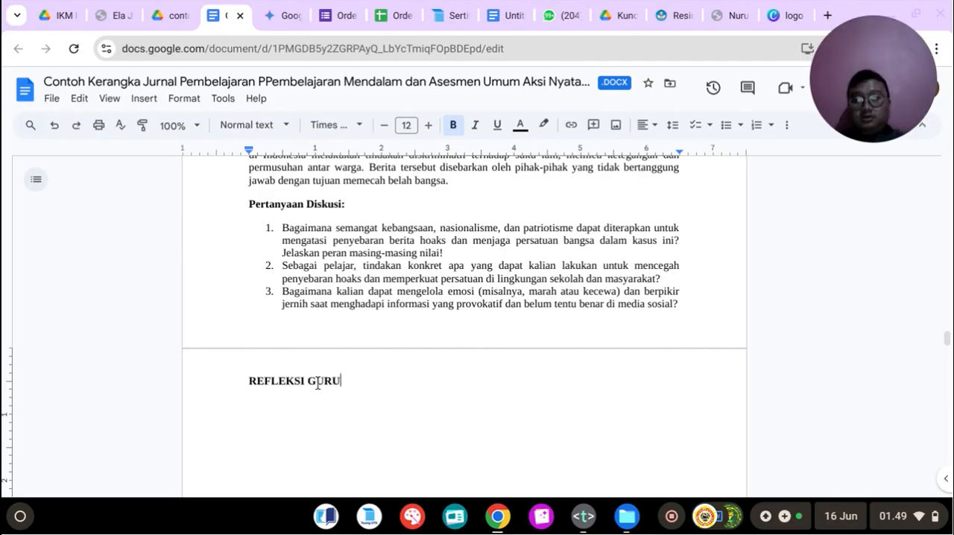
pyautogui.moveTo(242, 380); pyautogui.dragTo(419, 370)
pyautogui.click(643, 124)
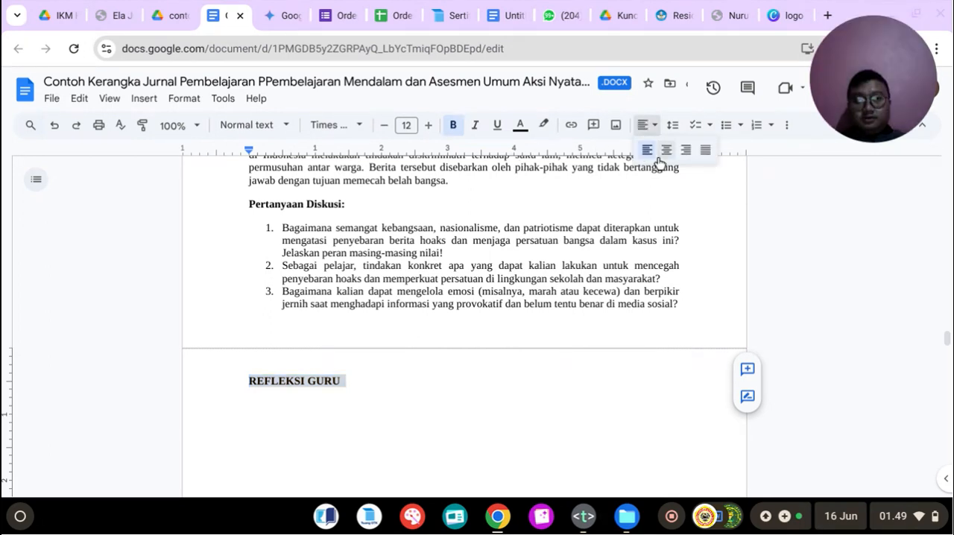
pyautogui.click(665, 157)
pyautogui.click(485, 412)
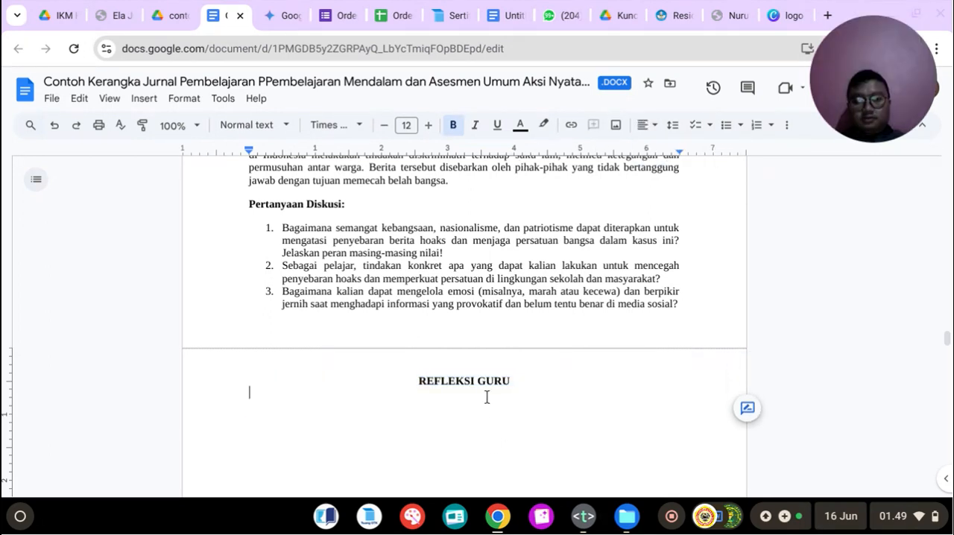
# Step: Copy the item 5 prompt text from "merancang Penerapan" through "dalam Menjaga NKRI" from the Text notes into a centered line below the "REFLEKSI GURU" heading
pyautogui.click(642, 124)
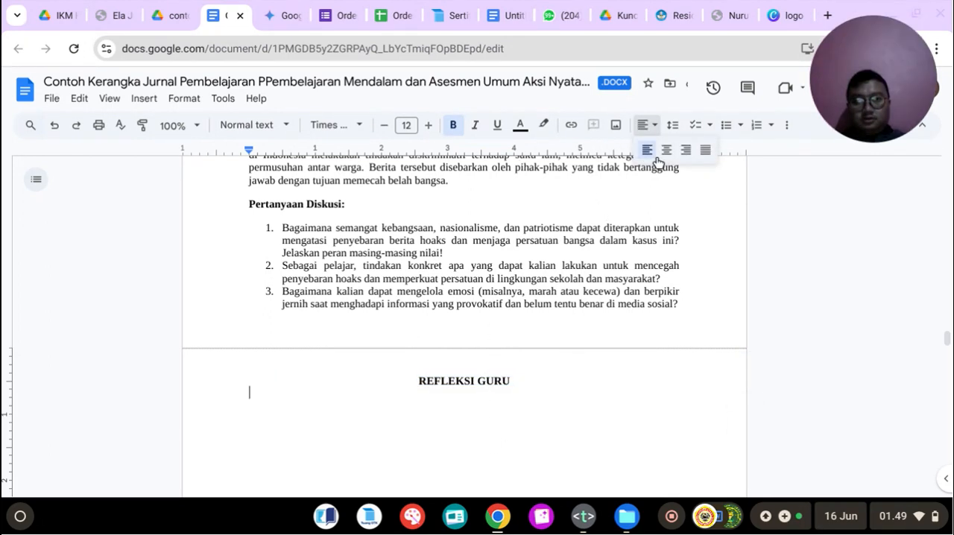
pyautogui.click(666, 158)
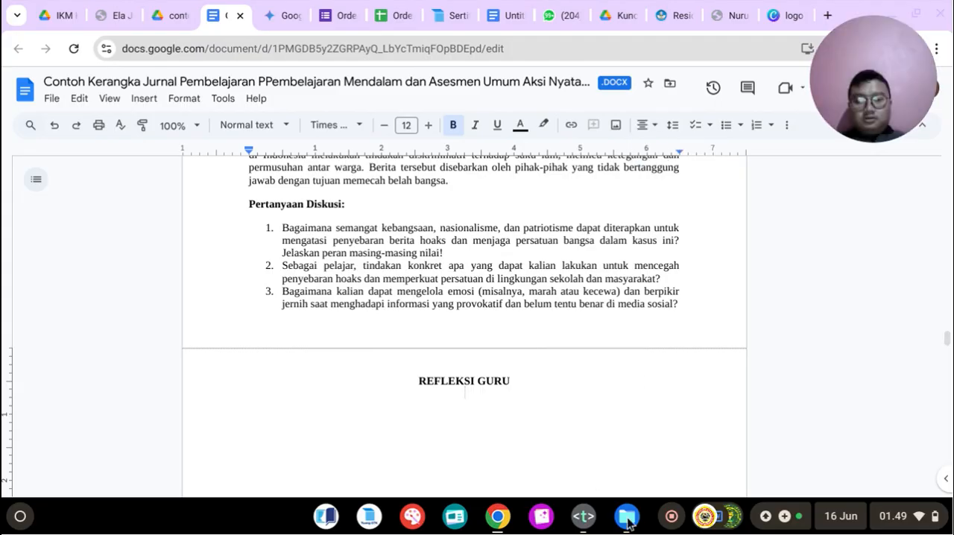
pyautogui.click(584, 515)
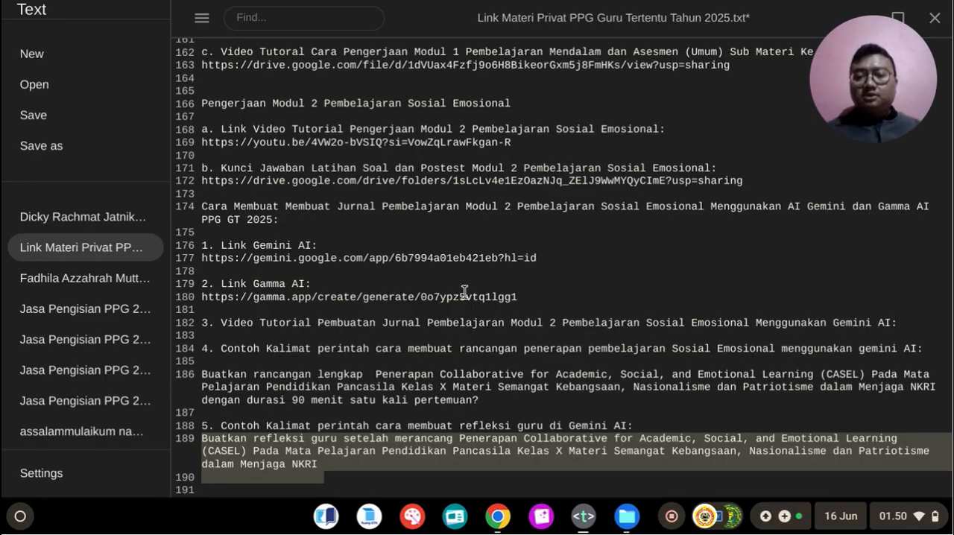
pyautogui.click(302, 448)
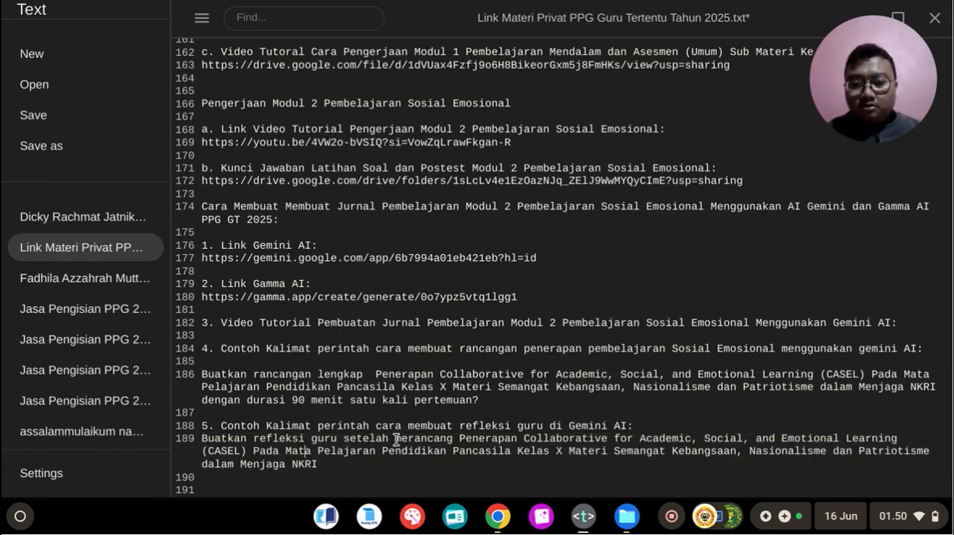
pyautogui.moveTo(396, 441); pyautogui.dragTo(456, 462)
pyautogui.hotkey('ctrl', 'c')
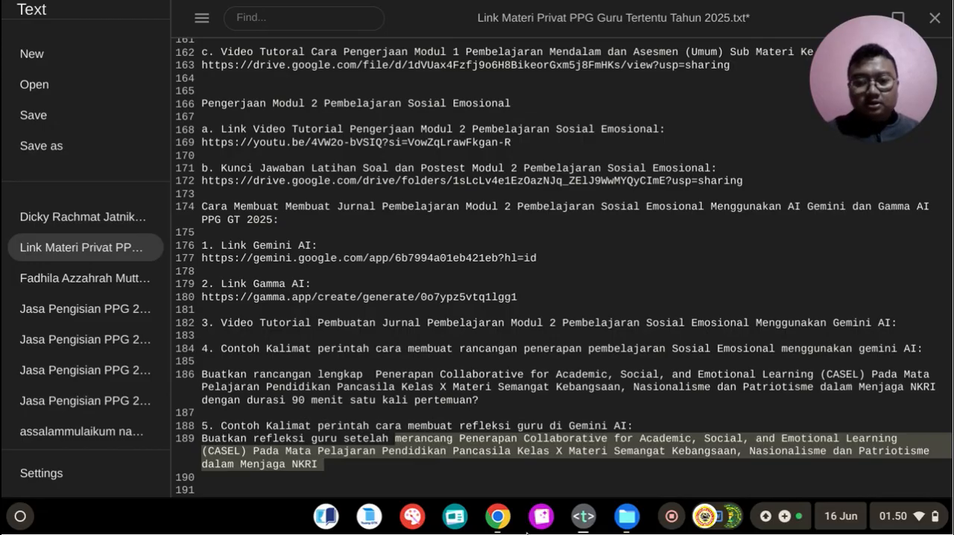
pyautogui.hotkey('alt', 'Tab')
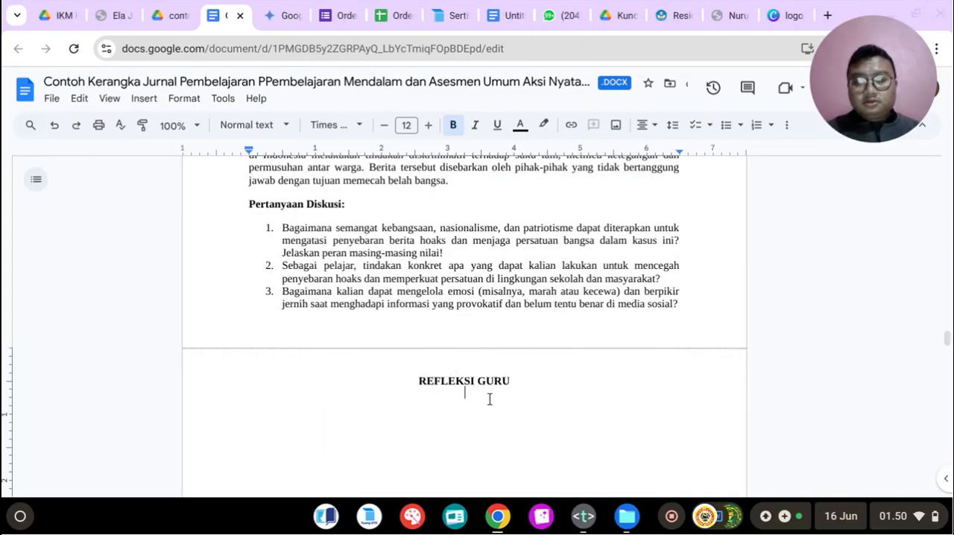
pyautogui.hotkey('ctrl', 'v')
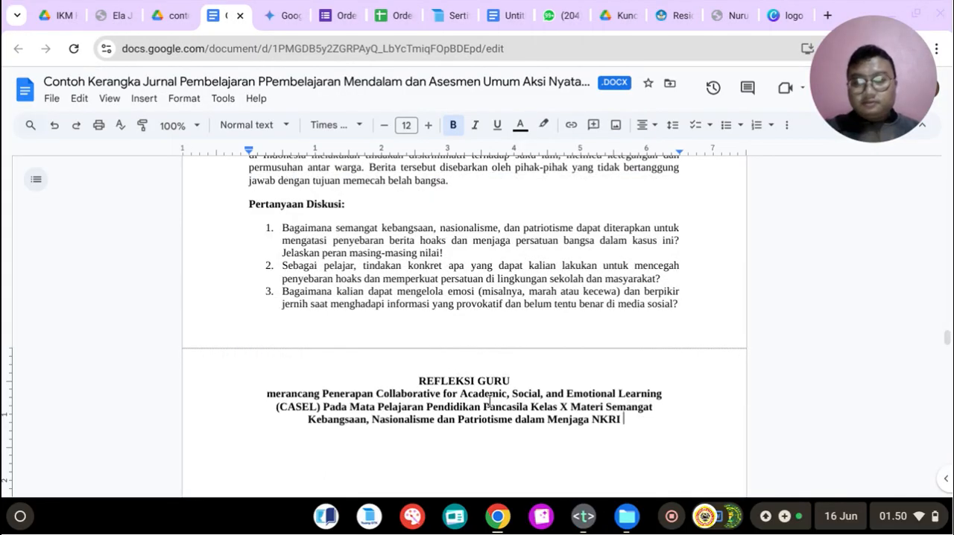
# Step: Capitalize the first word of the "REFLEKSI GURU" subtitle as "Merancang" and turn off bold on the empty line below it
pyautogui.click(273, 394)
pyautogui.press('BackSpace')
pyautogui.write('M')
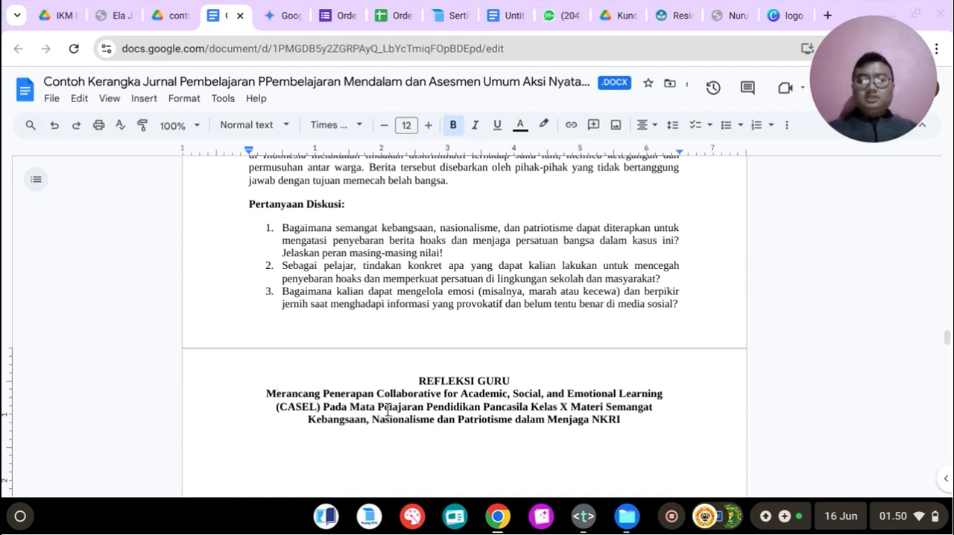
pyautogui.click(315, 441)
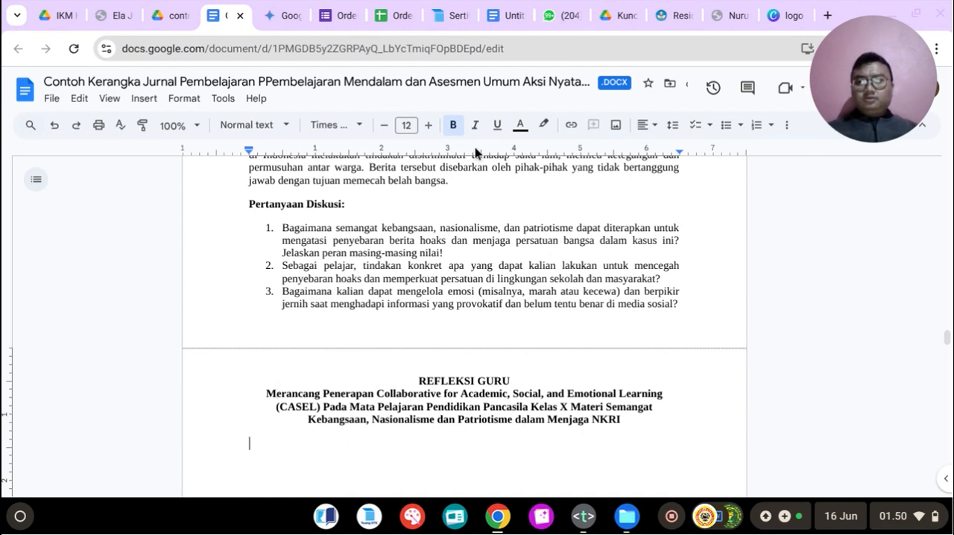
# Step: Replace the existing lesson-plan prompt in the Gemini chat with the full item 5 teacher-reflection prompt from the Text notes, starting it with lowercase "buatkan"
pyautogui.click(584, 516)
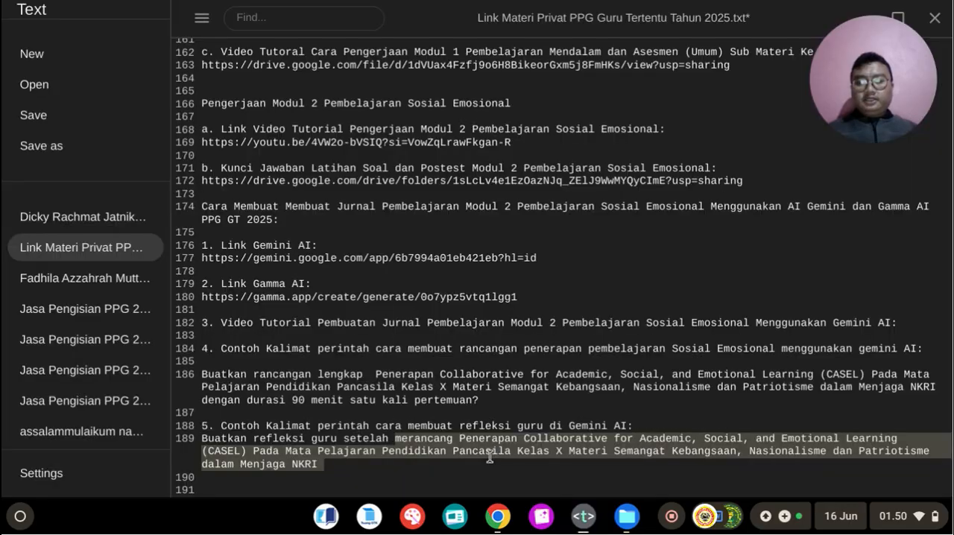
pyautogui.click(249, 452)
pyautogui.moveTo(205, 440); pyautogui.dragTo(372, 464)
pyautogui.click(488, 524)
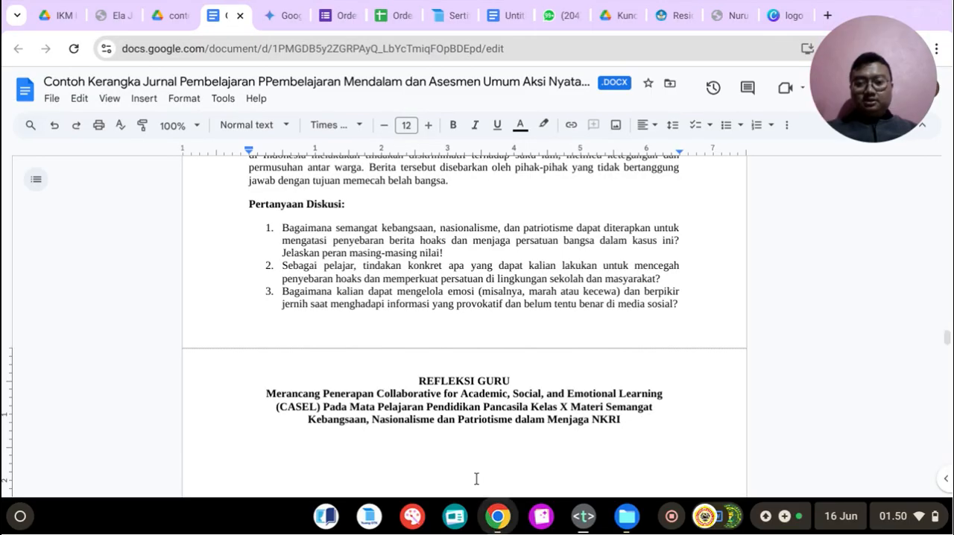
pyautogui.click(282, 15)
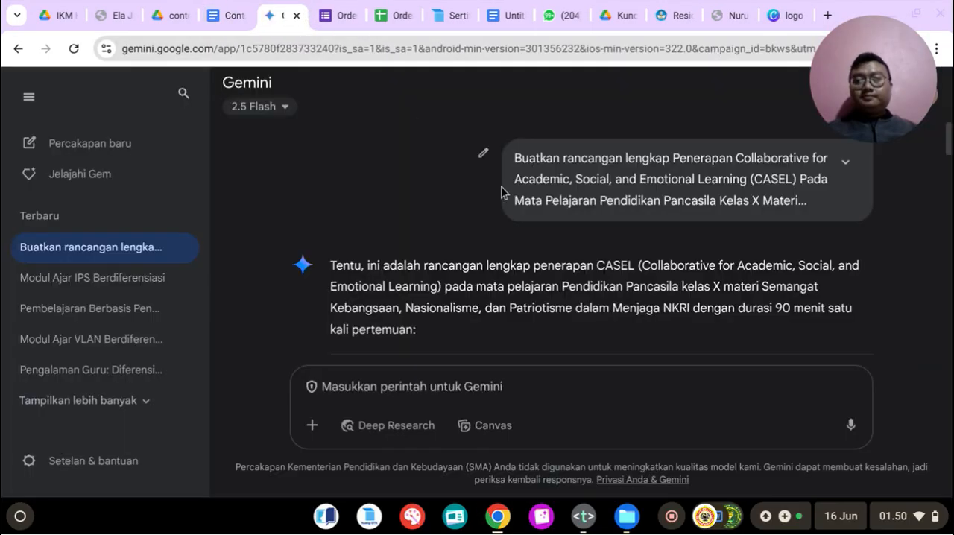
pyautogui.click(483, 154)
pyautogui.hotkey('ctrl', 'a')
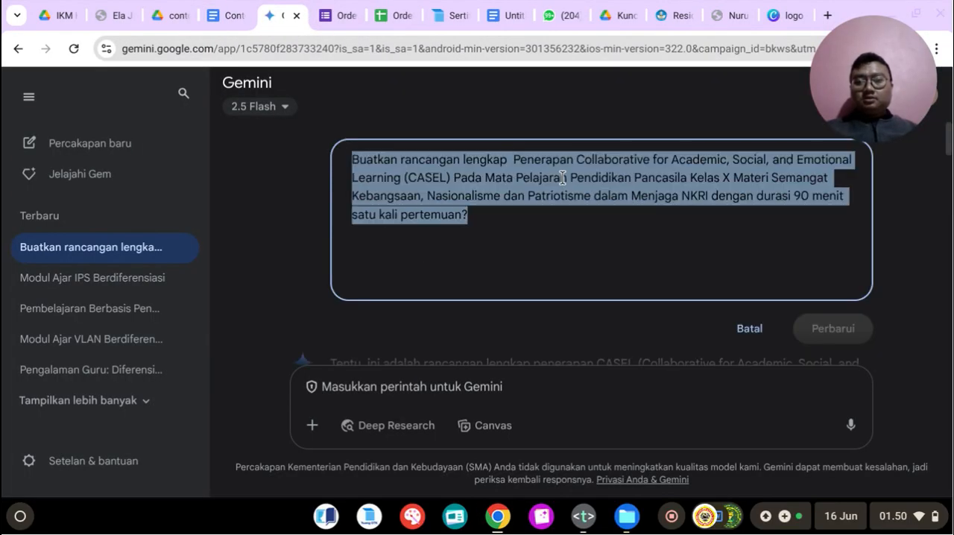
pyautogui.hotkey('ctrl', 'v')
pyautogui.click(353, 164)
pyautogui.write('b')
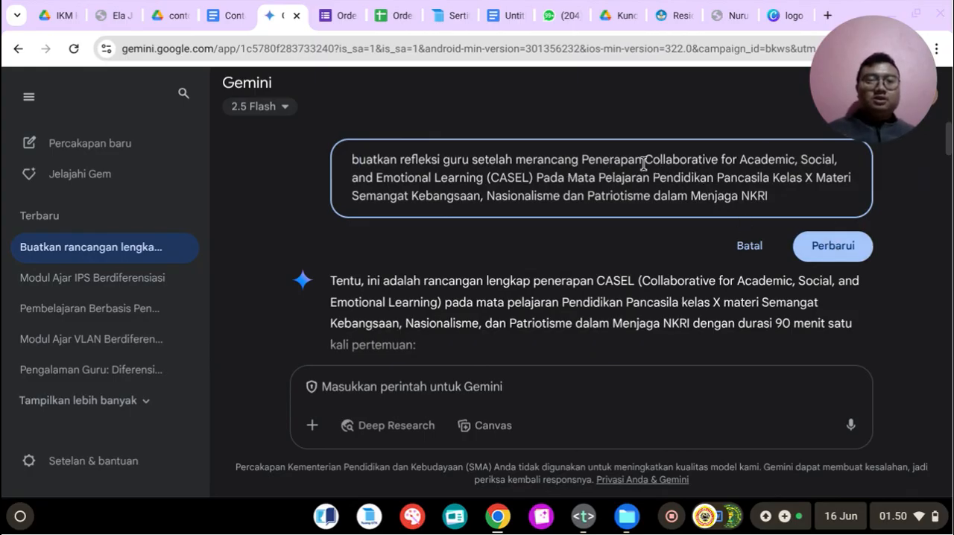
# Step: Submit the edited teacher-reflection prompt to generate a new response
pyautogui.moveTo(356, 159); pyautogui.dragTo(771, 198)
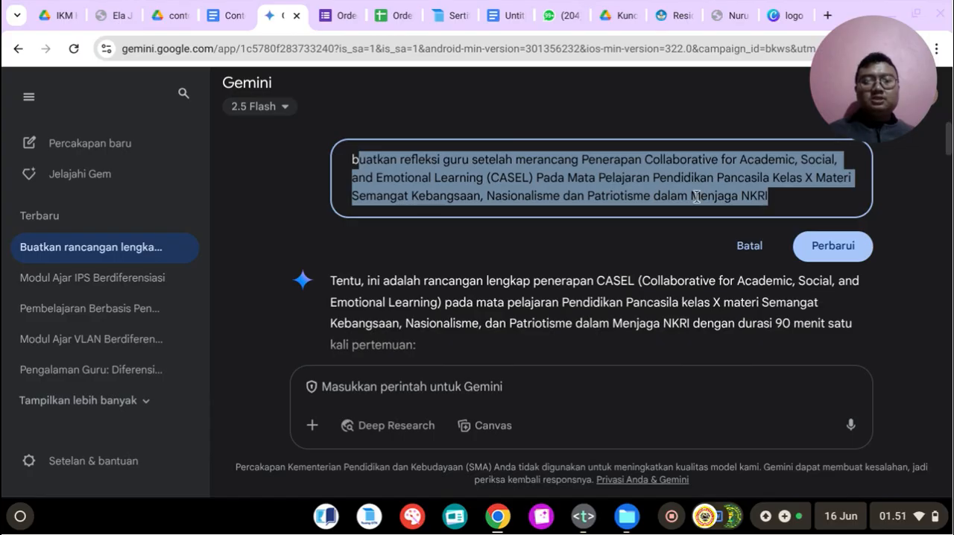
pyautogui.click(670, 193)
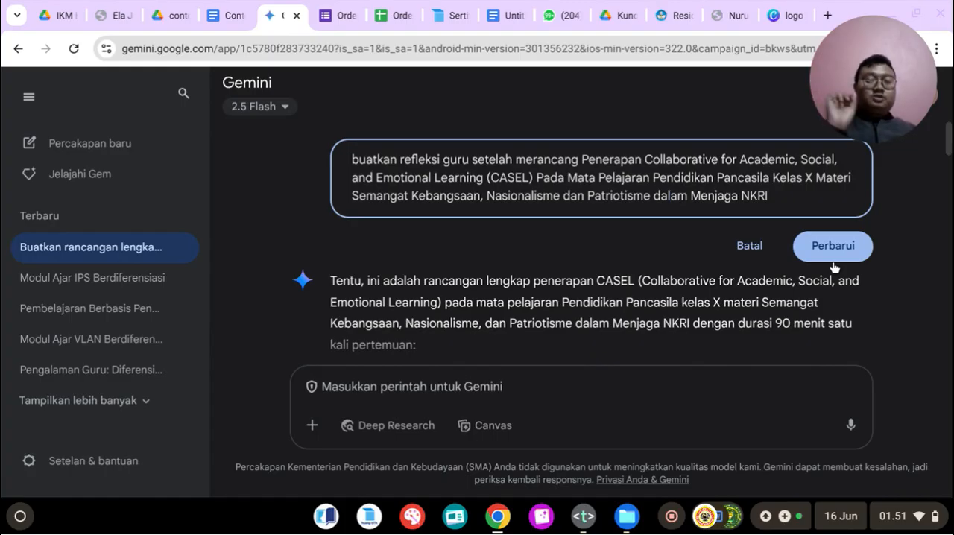
pyautogui.click(796, 256)
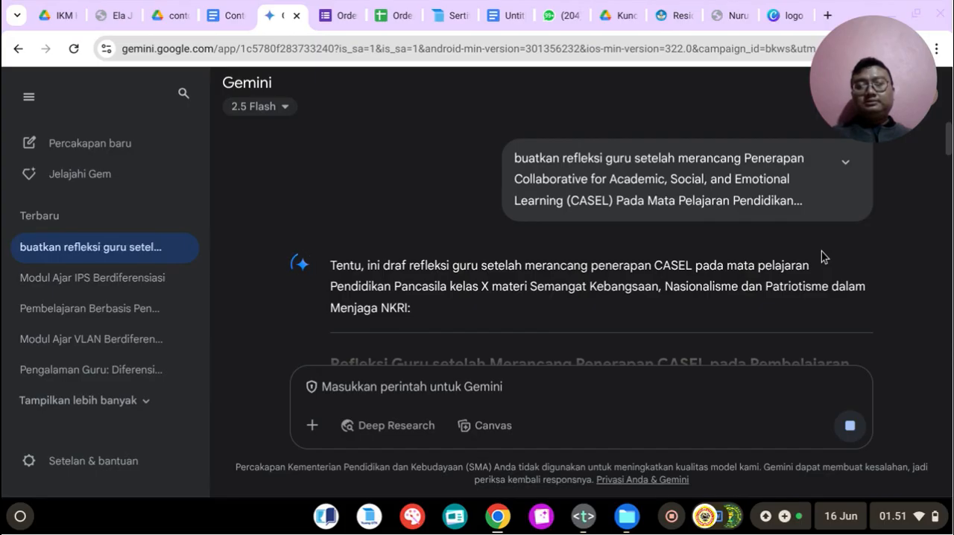
# Step: Copy the Gemini reflection text from "Merancang pembelajaran Pendidikan Pancasila" through the closing paragraph ending in "bangsa dan negara."
pyautogui.scroll(-2, 482, 264)
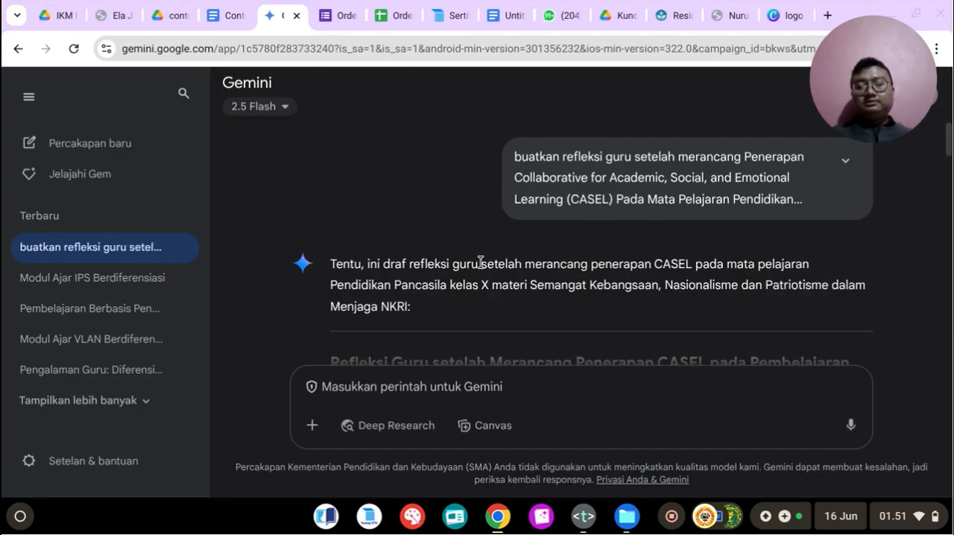
pyautogui.scroll(-1, 481, 262)
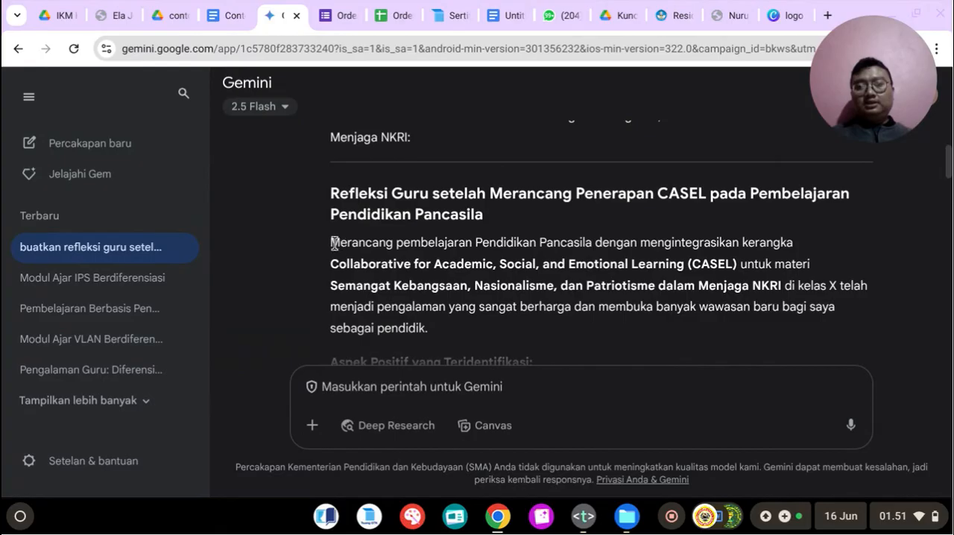
pyautogui.moveTo(331, 243); pyautogui.dragTo(451, 258)
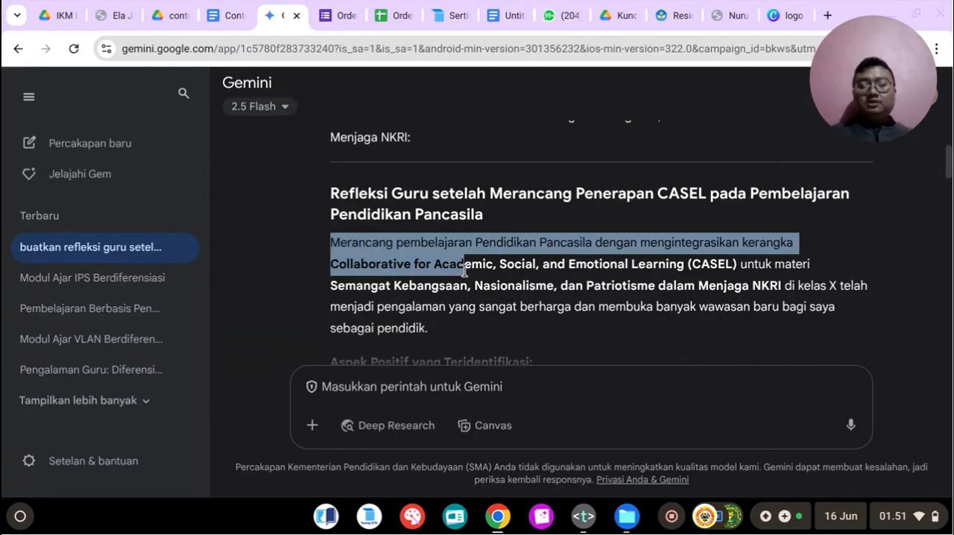
pyautogui.click(469, 273)
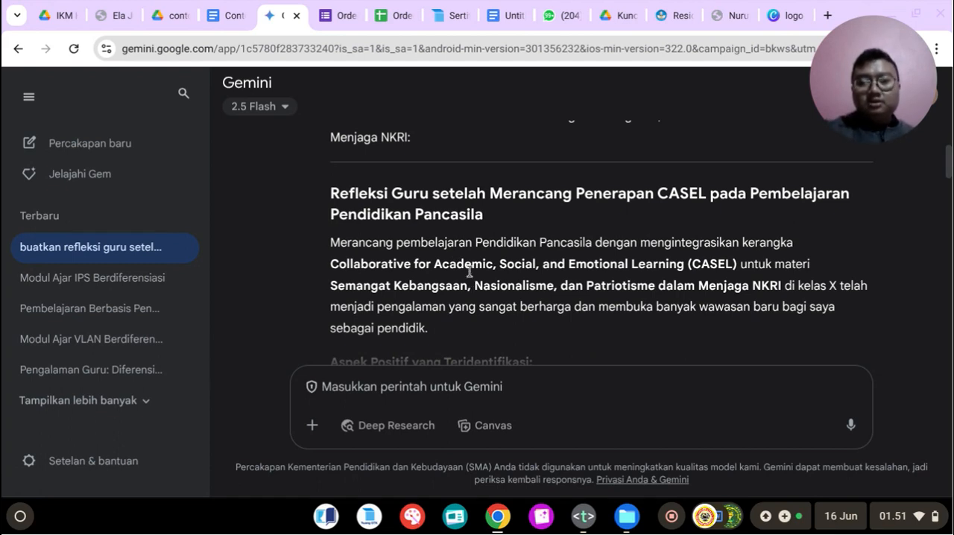
pyautogui.scroll(-2, 470, 264)
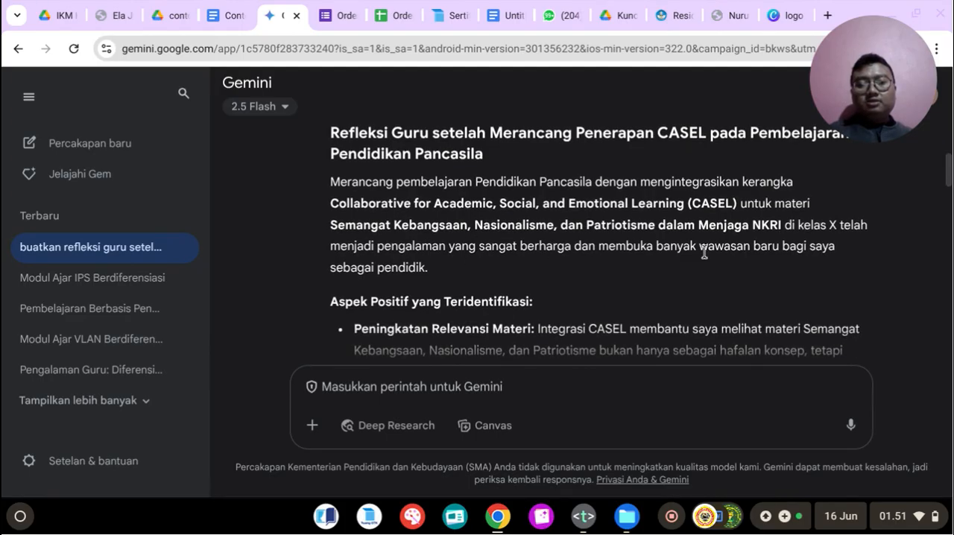
pyautogui.scroll(-1, 767, 247)
pyautogui.scroll(1, 432, 270)
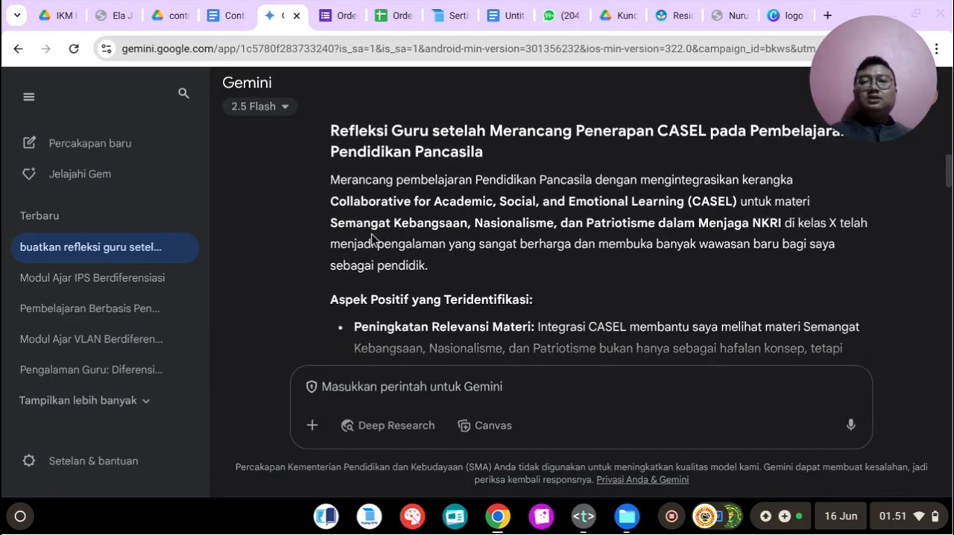
pyautogui.moveTo(332, 182); pyautogui.dragTo(809, 259)
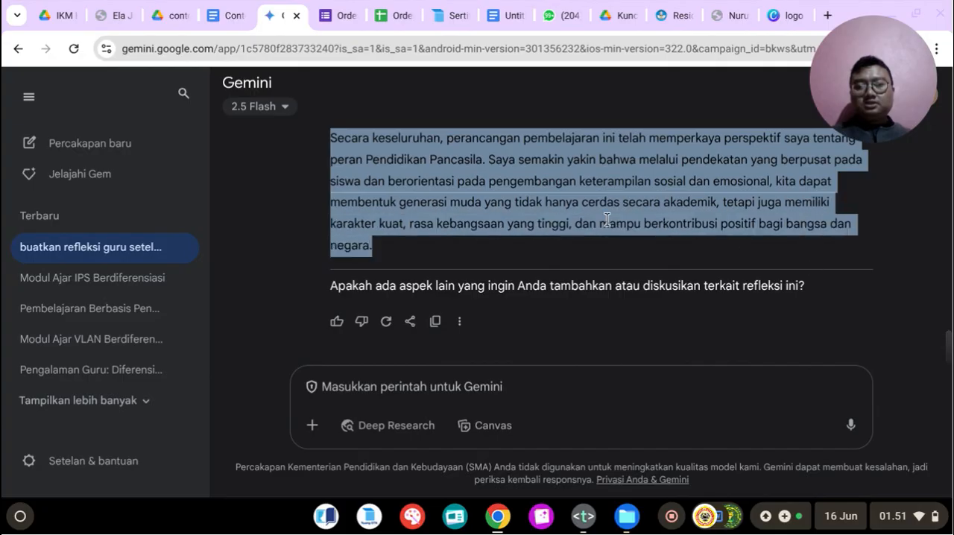
pyautogui.rightClick(556, 226)
pyautogui.click(635, 241)
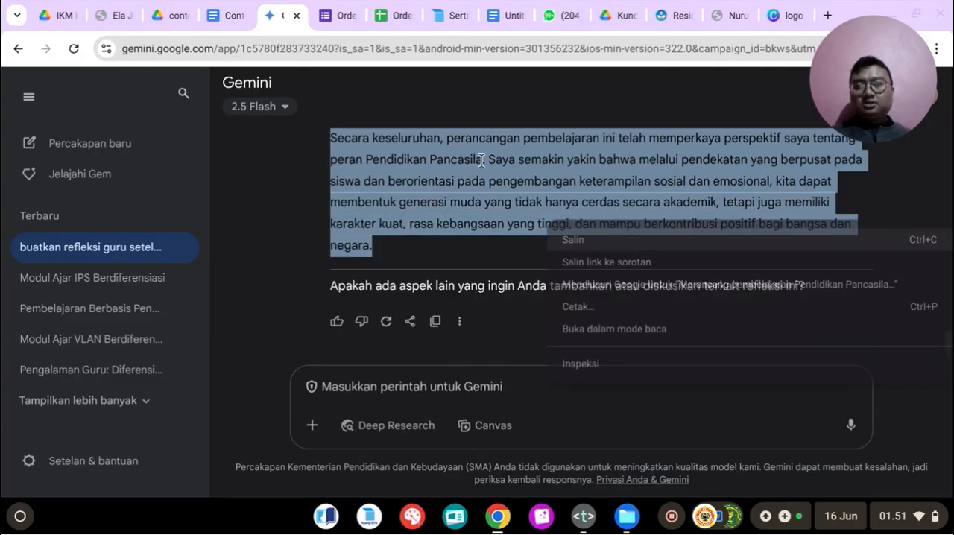
# Step: Paste the copied reflection below the "REFLEKSI GURU" subtitle in the journal document and remove the extra blank line above it
pyautogui.click(240, 14)
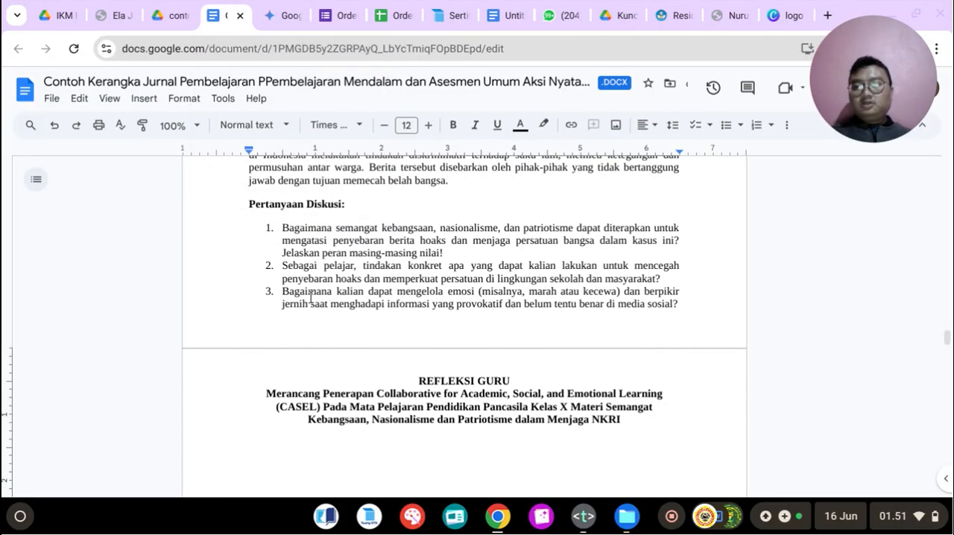
pyautogui.scroll(-2, 310, 297)
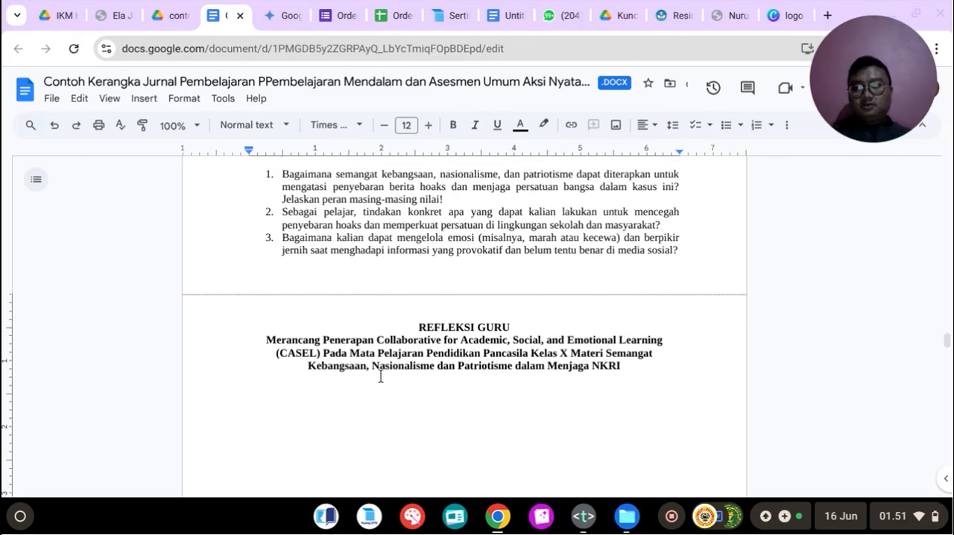
pyautogui.hotkey('ctrl', 'v')
pyautogui.scroll(10, 381, 375)
pyautogui.scroll(4, 367, 358)
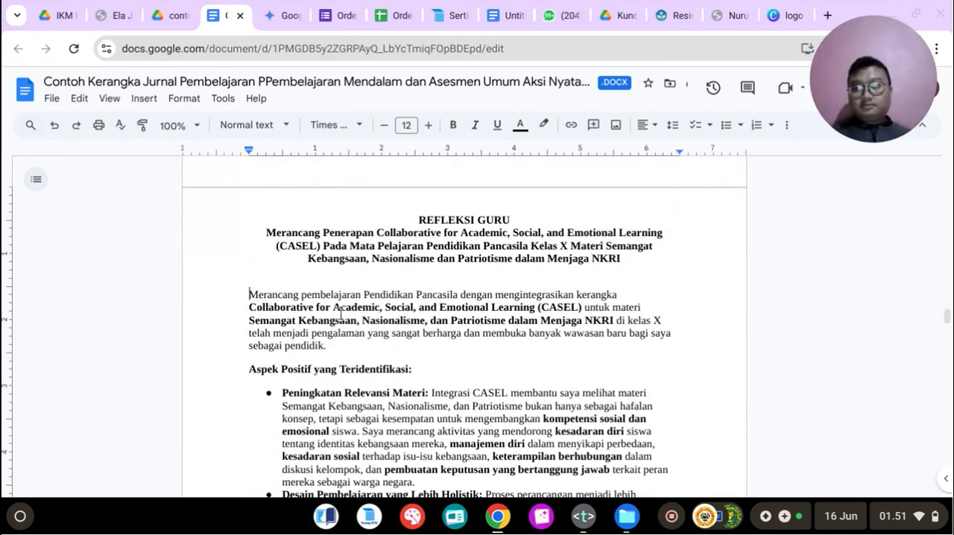
pyautogui.moveTo(249, 297); pyautogui.dragTo(403, 322)
pyautogui.click(259, 281)
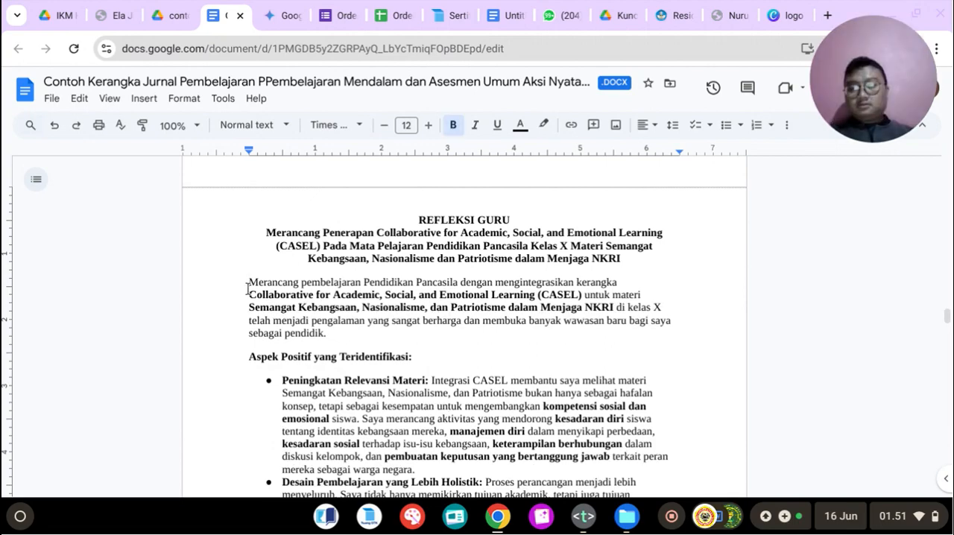
# Step: Justify the whole pasted reflection text, from its opening paragraph through the closing "Secara keseluruhan" paragraph
pyautogui.moveTo(244, 277); pyautogui.dragTo(639, 505)
pyautogui.click(643, 126)
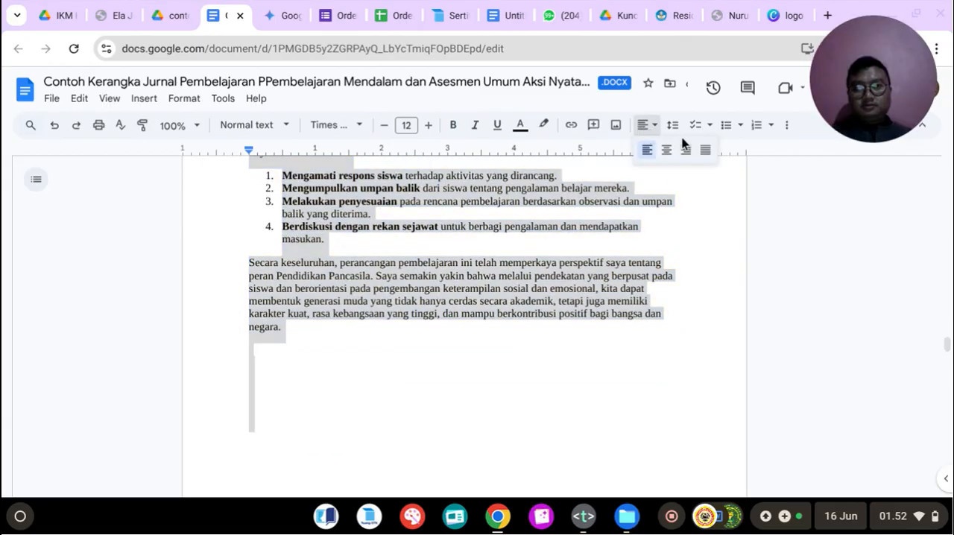
pyautogui.click(706, 150)
pyautogui.click(338, 354)
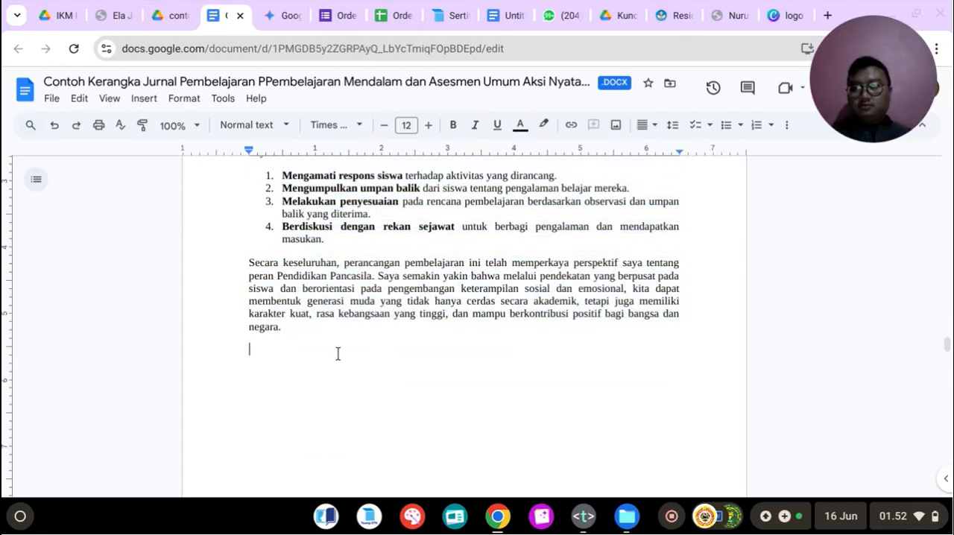
# Step: Add blank lines below the reflection's closing paragraph until a new page starts
pyautogui.scroll(3, 338, 354)
pyautogui.scroll(-3, 337, 350)
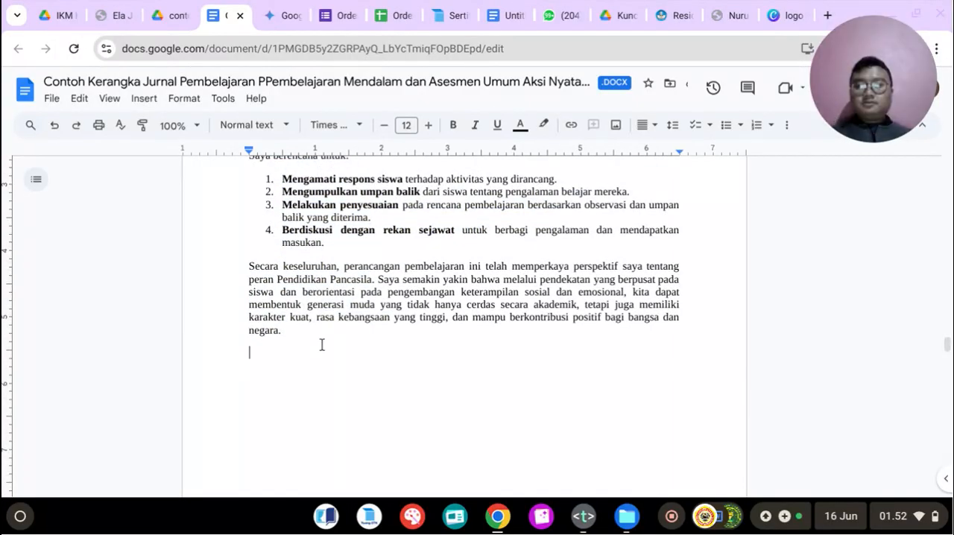
pyautogui.scroll(-10, 324, 345)
pyautogui.scroll(10, 409, 383)
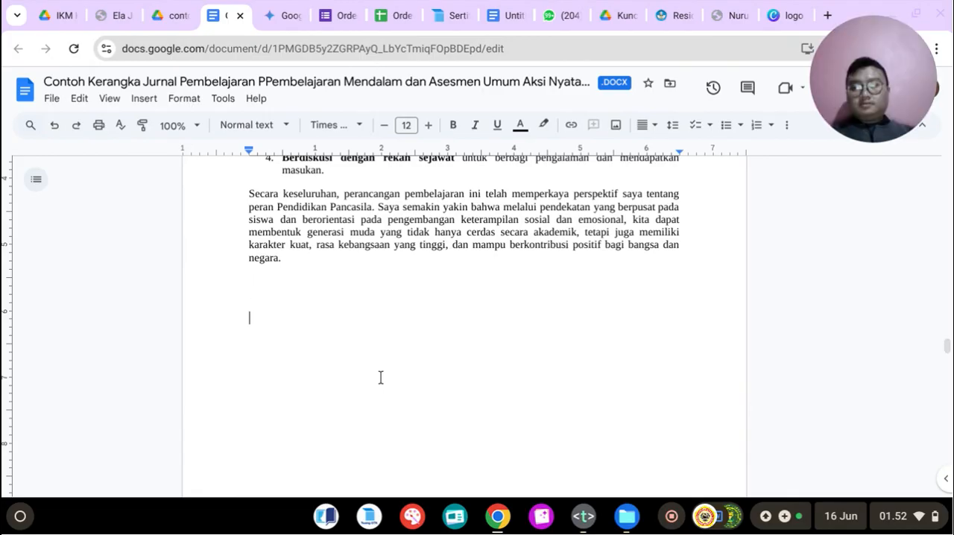
pyautogui.press('Return')
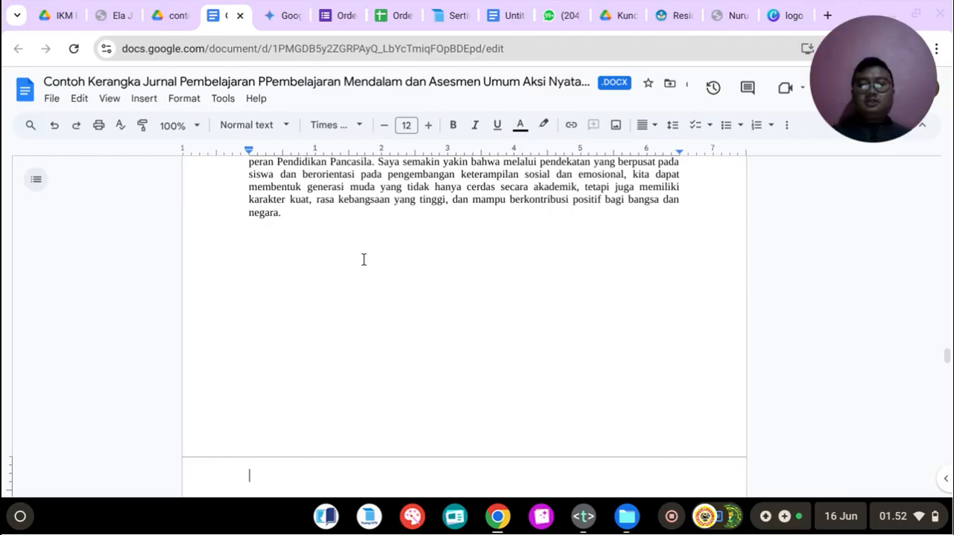
pyautogui.scroll(-2, 364, 260)
# Step: Enter the bold heading "PENGALAMAN BERMAKNA GURU" at the start of the new page, followed by a new line
pyautogui.write('PE')
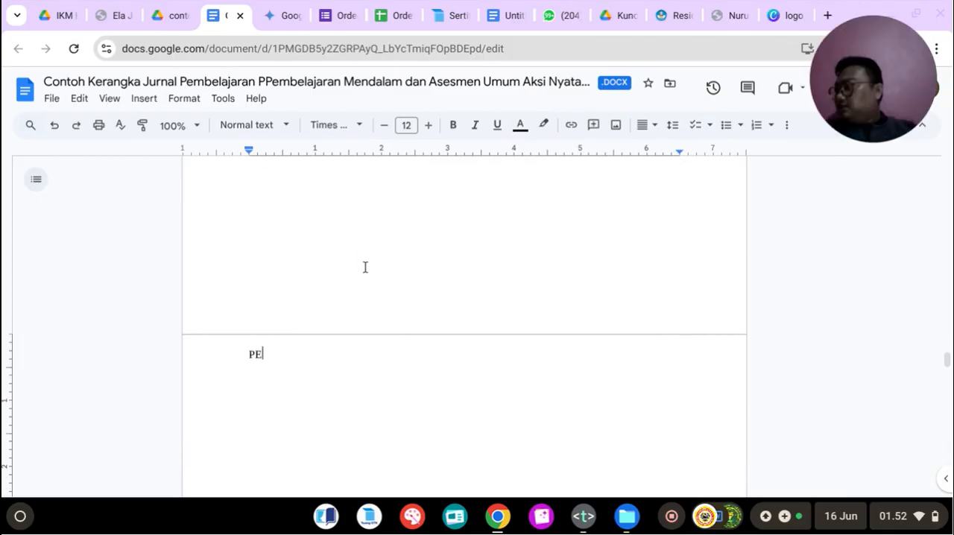
pyautogui.write('MG')
pyautogui.press('BackSpace')
pyautogui.press('BackSpace')
pyautogui.press('BackSpace')
pyautogui.press('BackSpace')
pyautogui.click(455, 125)
pyautogui.write('PE')
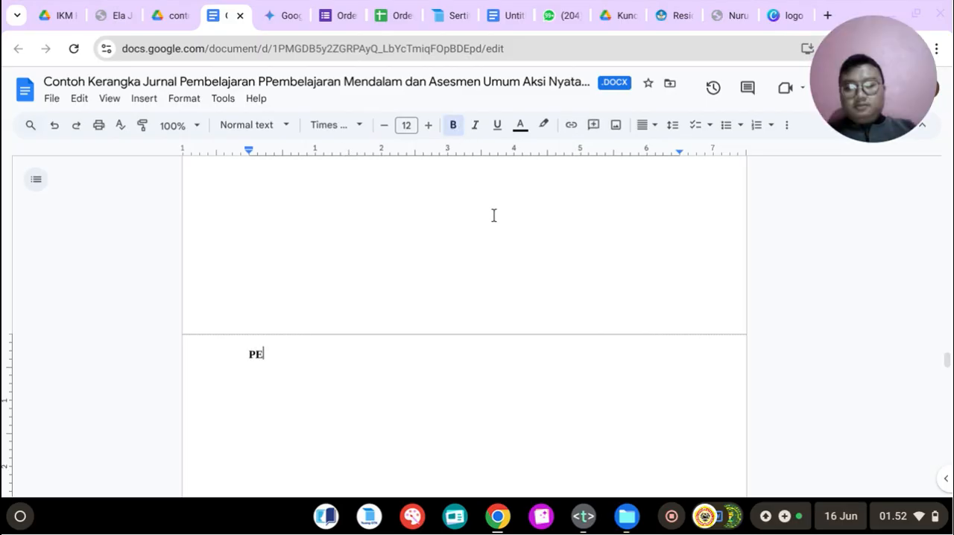
pyautogui.write('NGALAMAN BER')
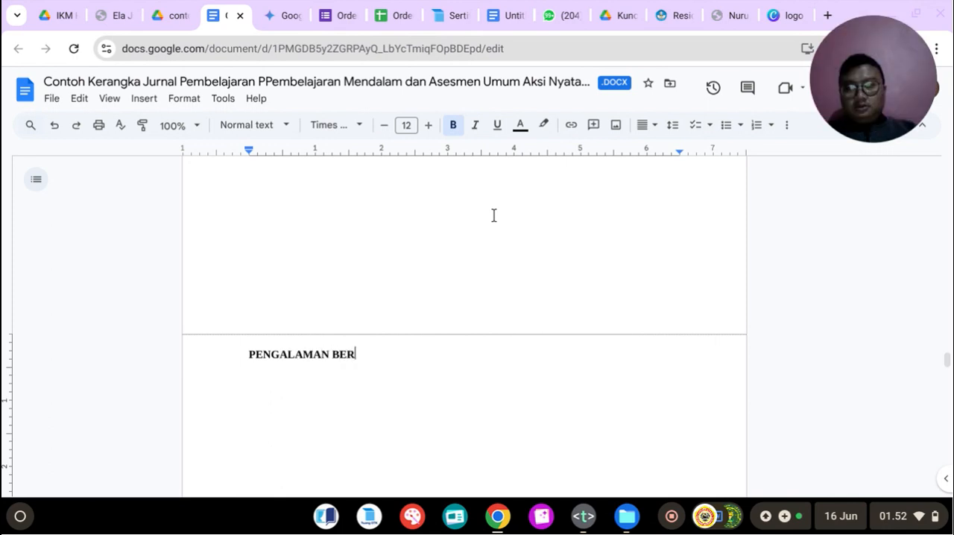
pyautogui.write('MAKNA')
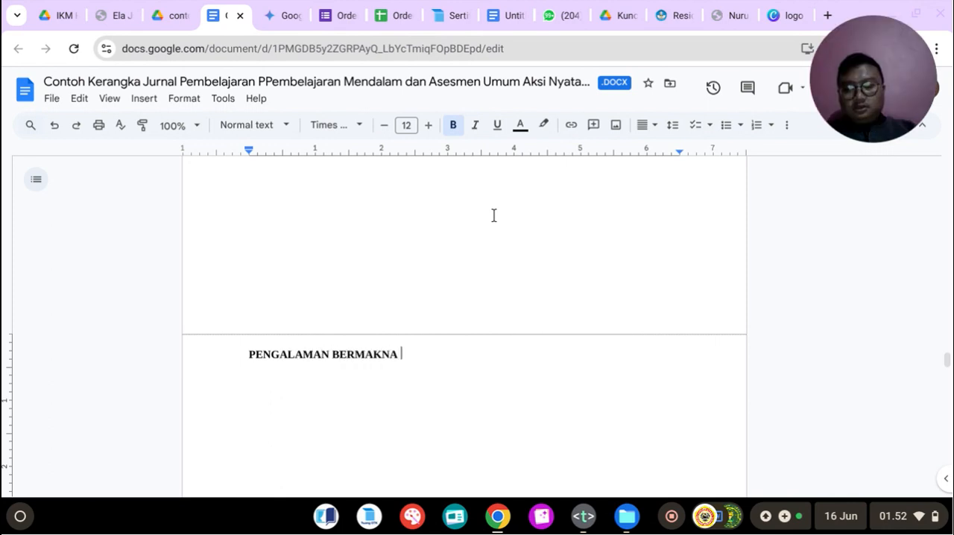
pyautogui.write(' GURU')
pyautogui.press('Return')
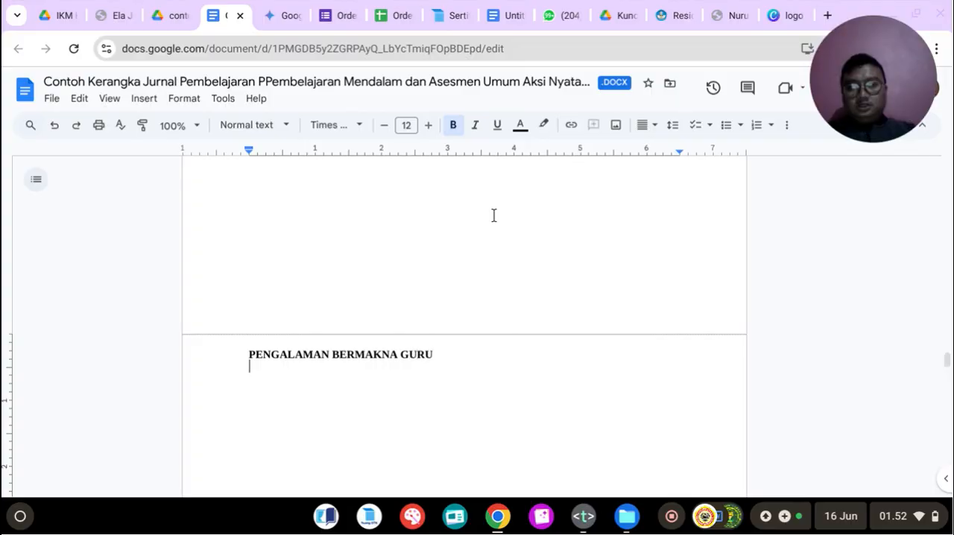
# Step: Center the "PENGALAMAN BERMAKNA GURU" heading and the empty line below it
pyautogui.moveTo(254, 351); pyautogui.dragTo(375, 366)
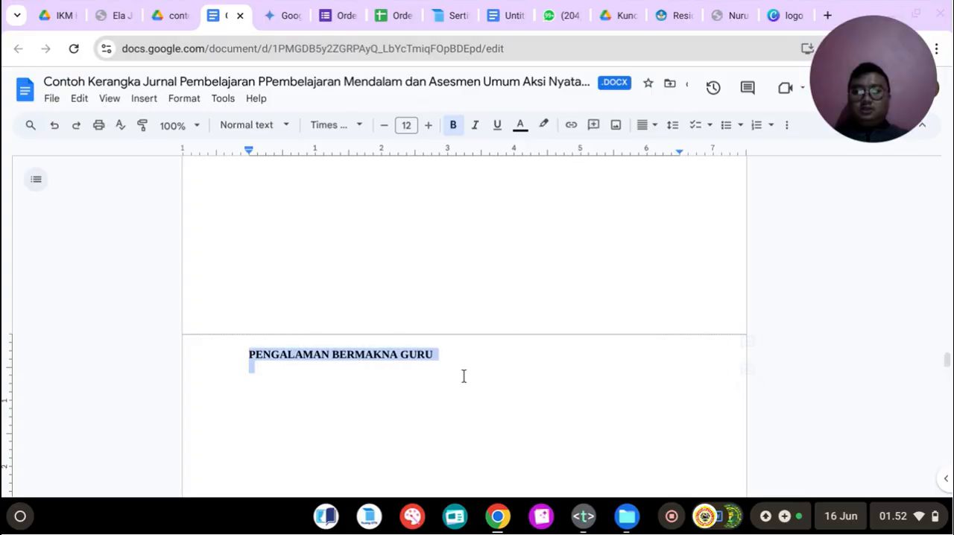
pyautogui.click(654, 126)
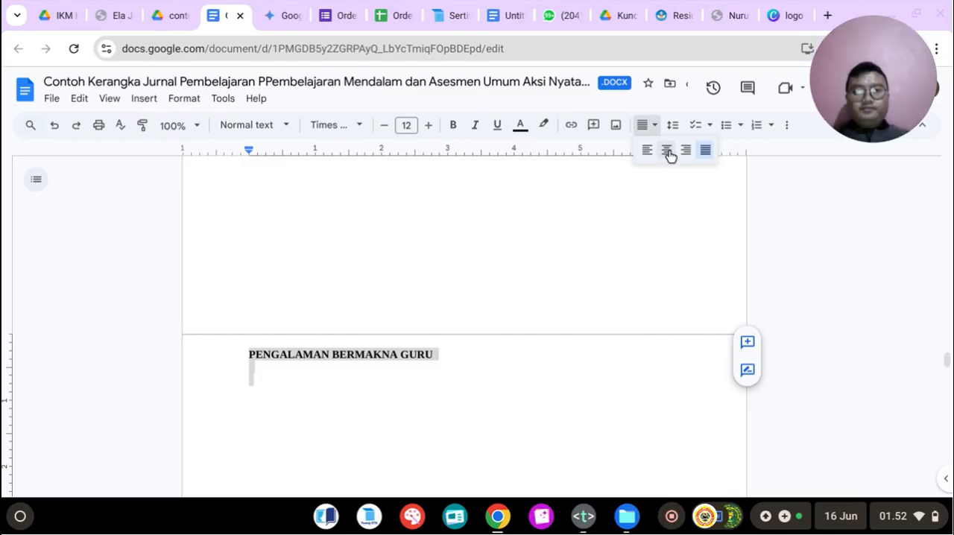
pyautogui.click(667, 151)
pyautogui.click(484, 365)
# Step: Enclose the "Merancang Penerapan ... Menjaga NKRI" subtitle under "REFLEKSI GURU" in double quotation marks
pyautogui.scroll(10, 465, 309)
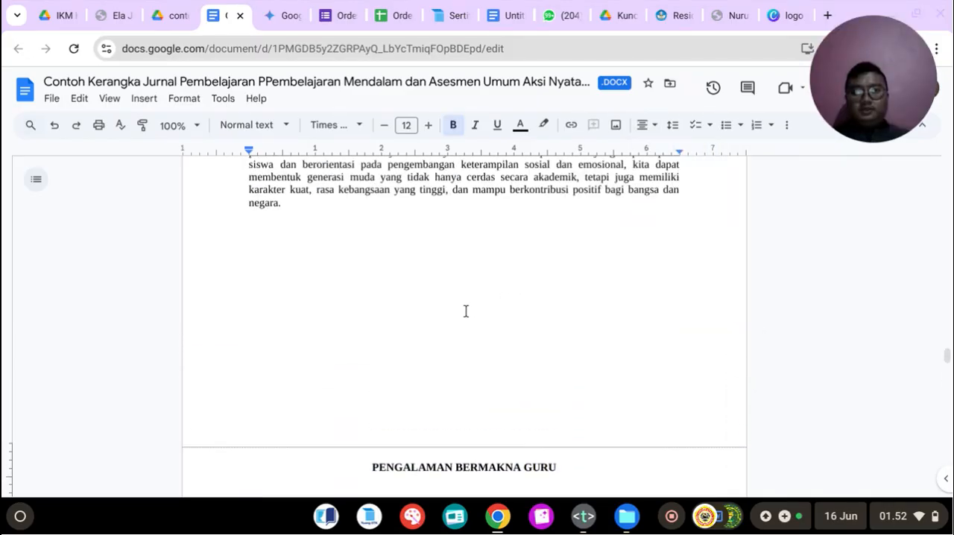
pyautogui.scroll(4, 465, 308)
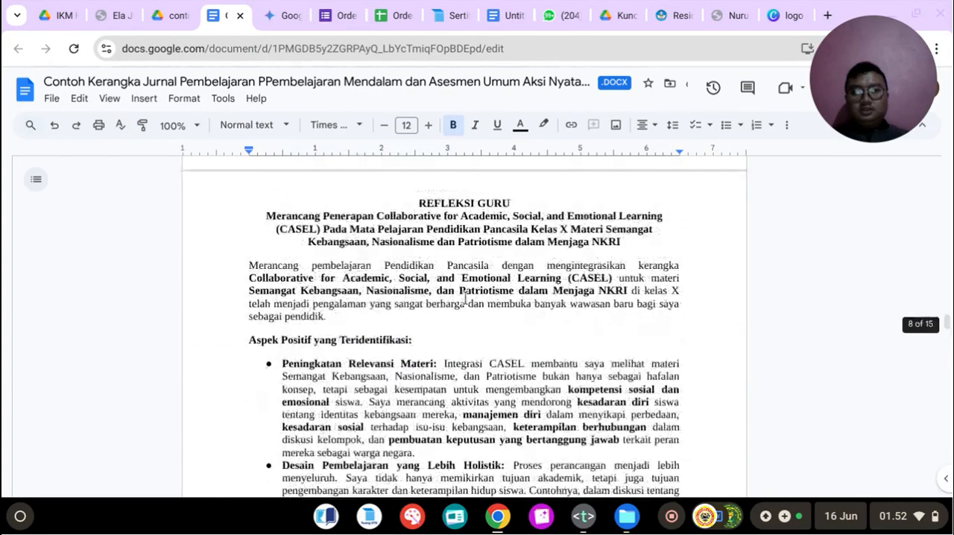
pyautogui.click(262, 211)
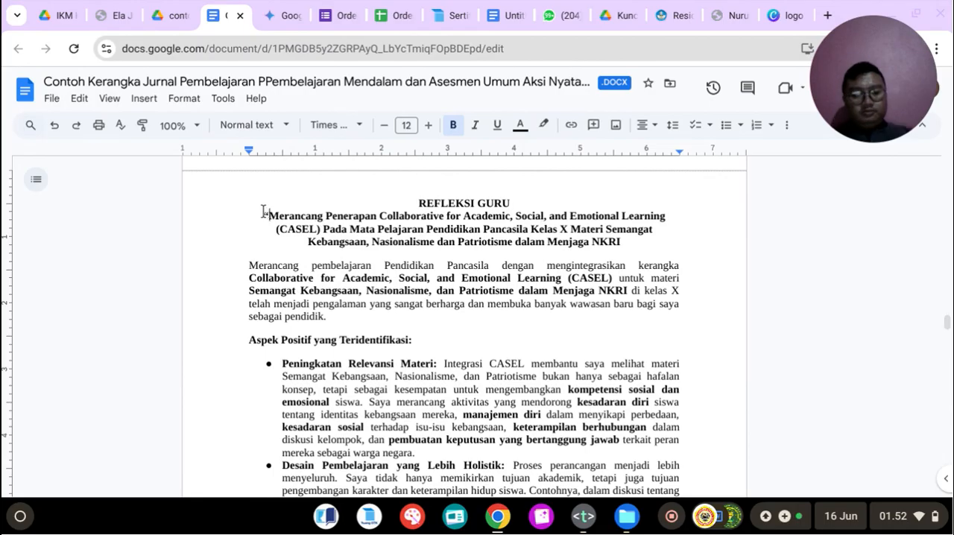
pyautogui.click(626, 239)
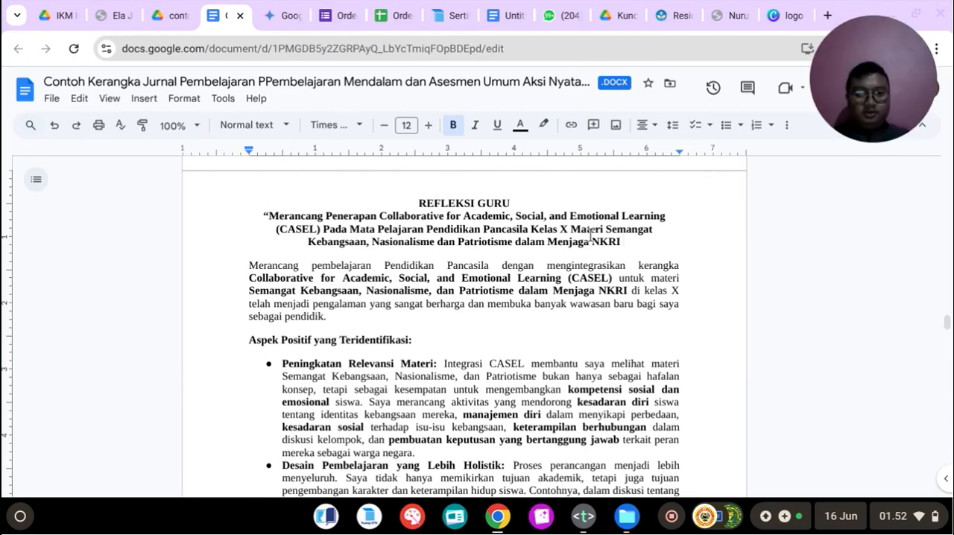
pyautogui.write('"')
pyautogui.press('BackSpace')
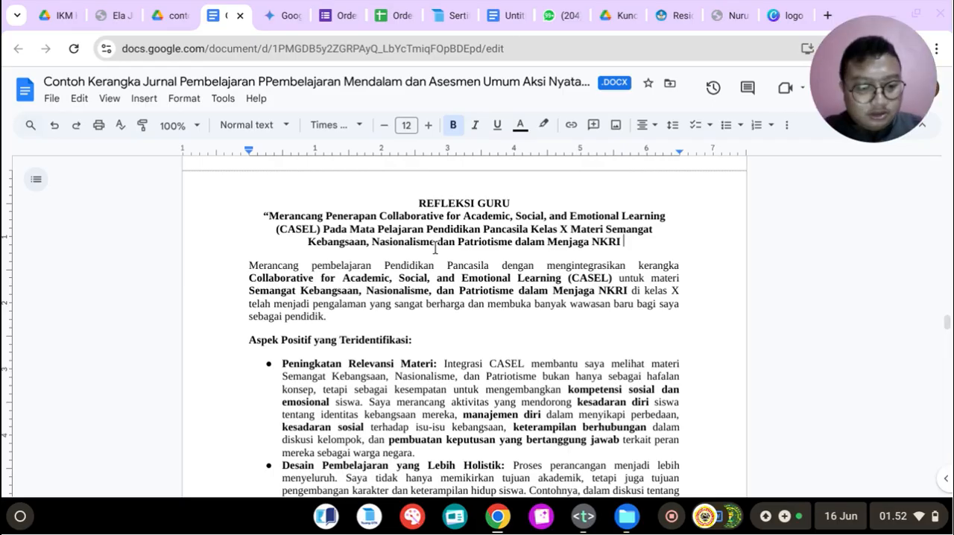
pyautogui.write('"')
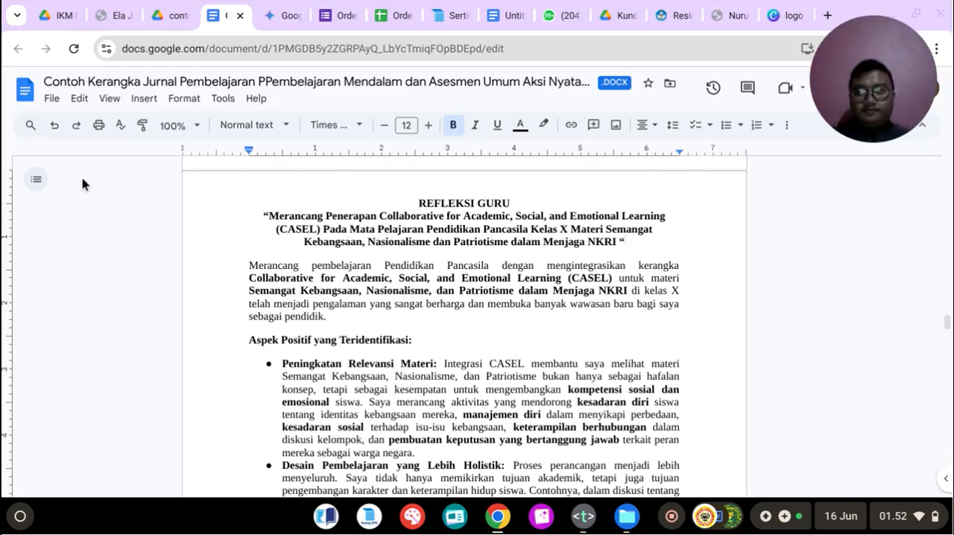
# Step: Copy the quoted subtitle from the "REFLEKSI GURU" section onto the line below the "PENGALAMAN BERMAKNA GURU" heading
pyautogui.moveTo(266, 216); pyautogui.dragTo(634, 241)
pyautogui.hotkey('ctrl', 'c')
pyautogui.scroll(-10, 530, 284)
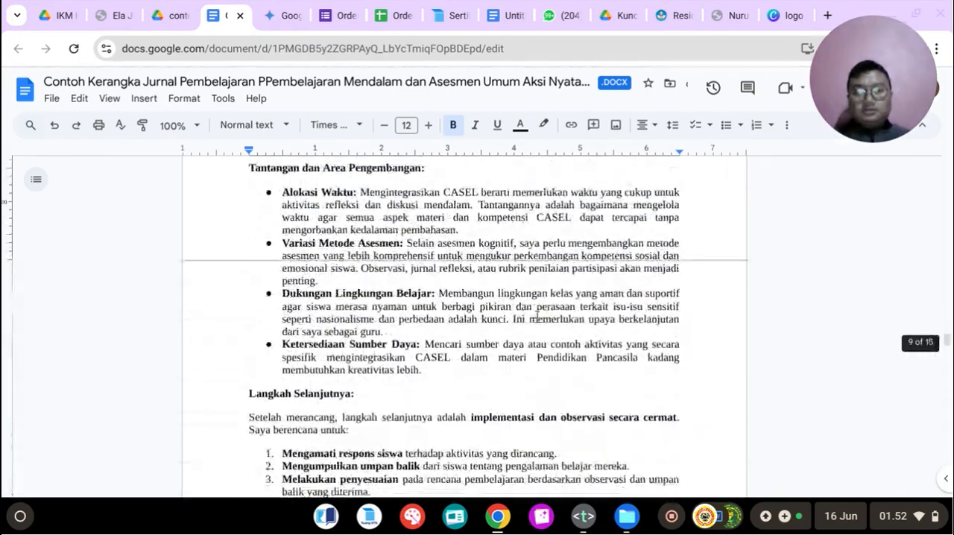
pyautogui.scroll(-4, 542, 314)
pyautogui.click(467, 232)
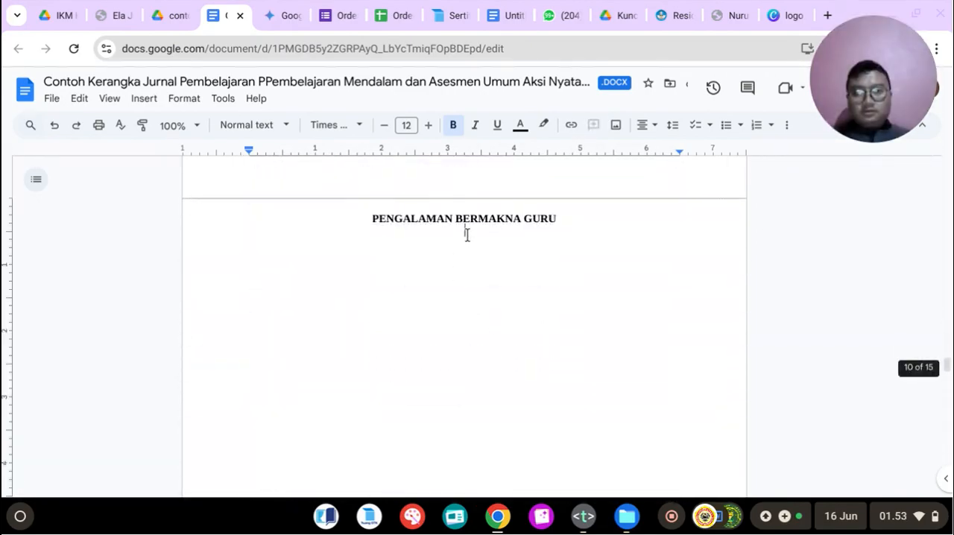
pyautogui.hotkey('ctrl', 'v')
# Step: Start a new line below the copied subtitle, justify it and turn off bold
pyautogui.hotkey('ctrl', 'shift', 'l')
pyautogui.press('Return')
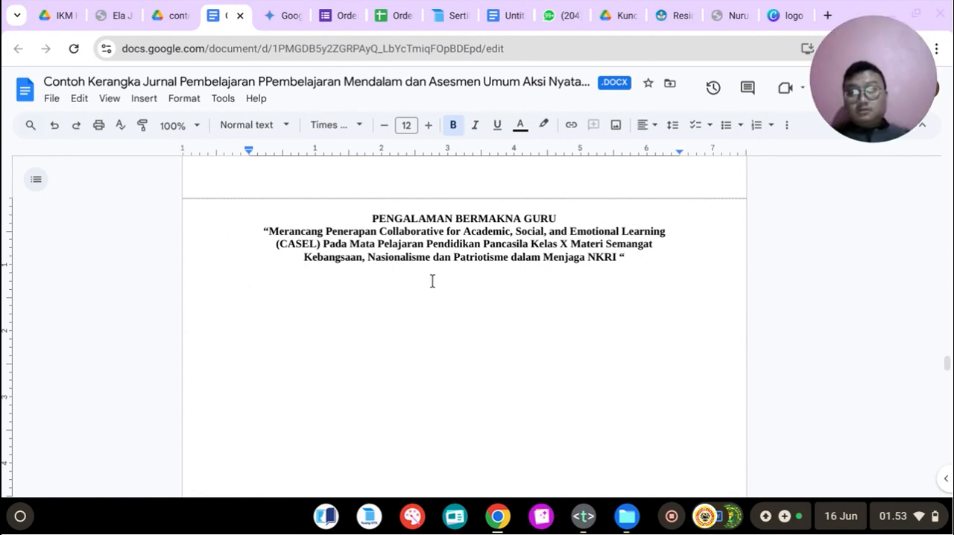
pyautogui.click(646, 125)
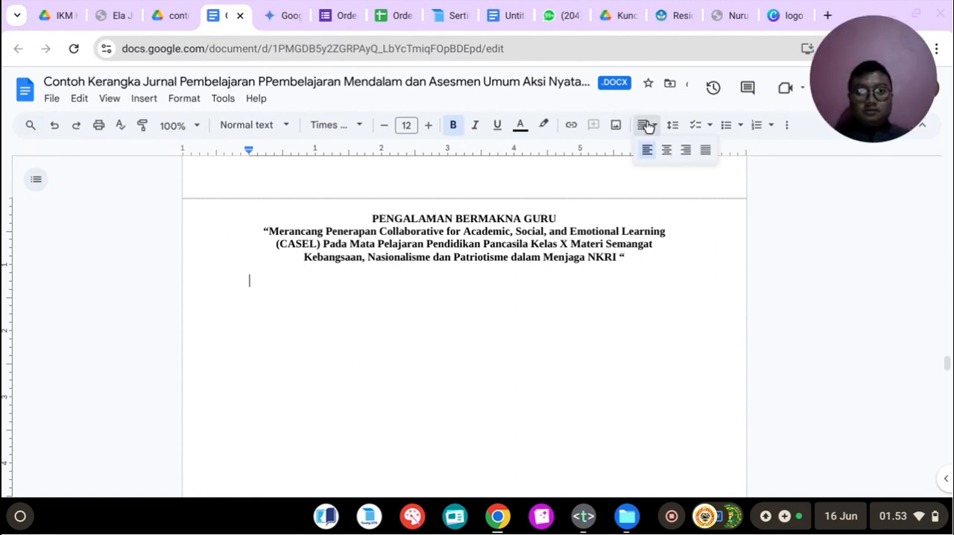
pyautogui.click(705, 151)
pyautogui.click(454, 127)
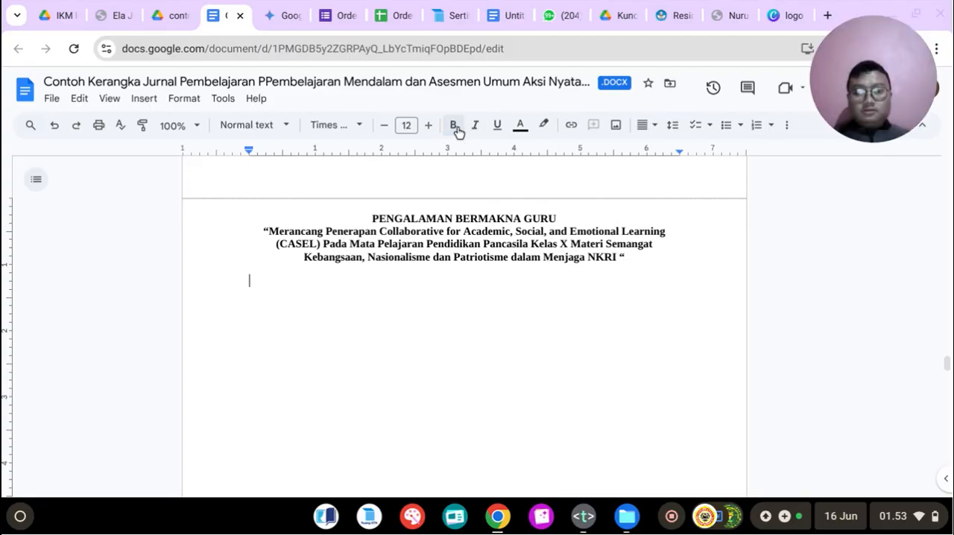
# Step: Switch to the Text app and start a new item "6." below the refleksi guru prompt in the links file
pyautogui.click(582, 525)
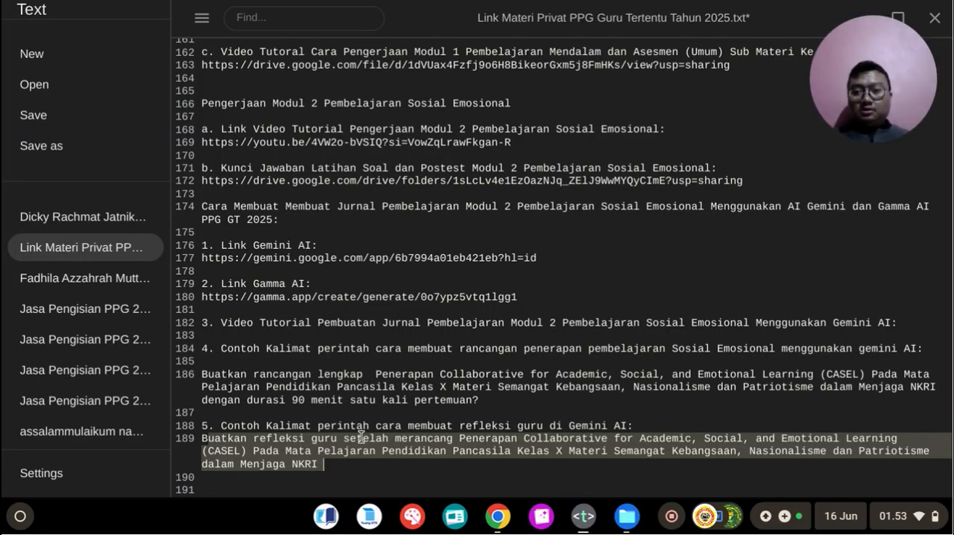
pyautogui.click(276, 481)
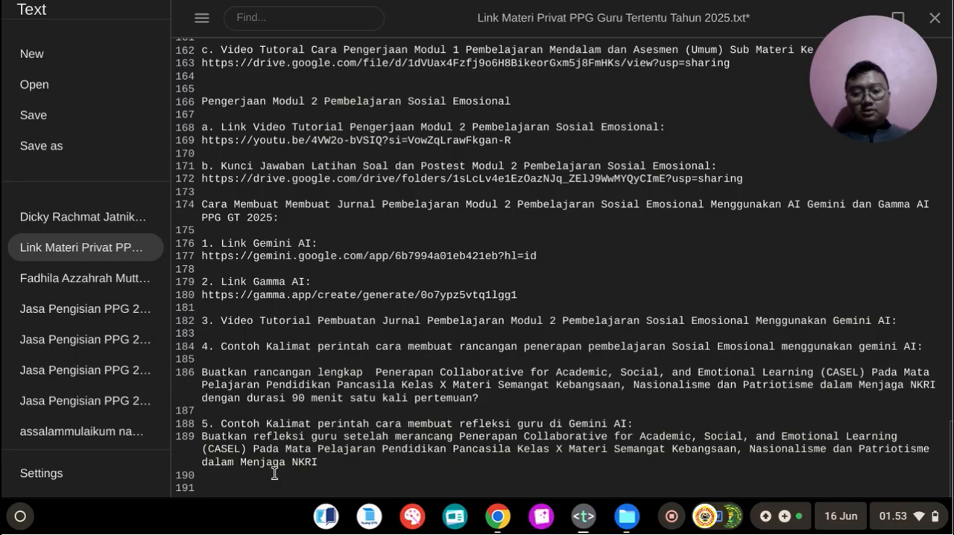
pyautogui.press('Return')
pyautogui.write('6.')
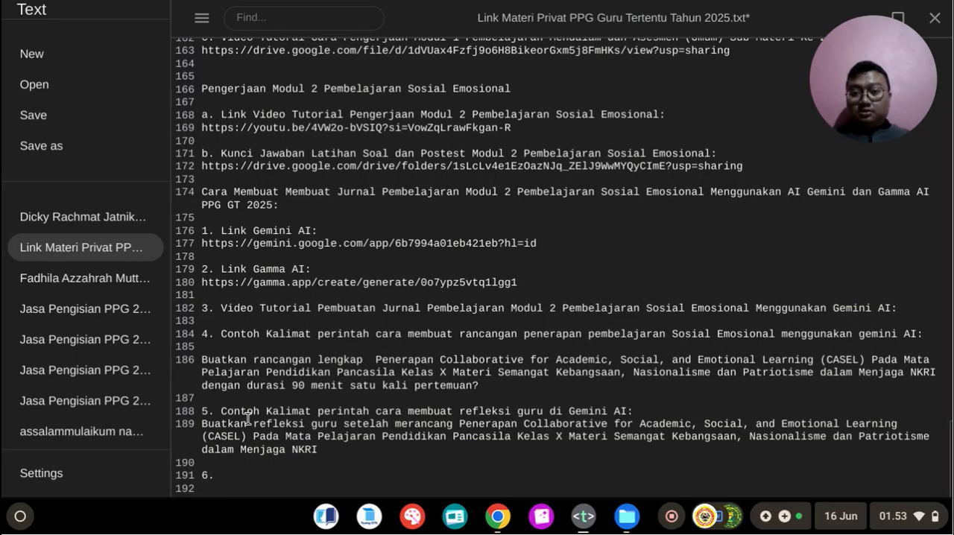
# Step: Copy the heading "Contoh Kalimat perintah cara membuat kalimat pengalaman bermakna guru di Gemini AI:" from the Module 1 notes into item 6 and start a new line
pyautogui.scroll(7, 238, 347)
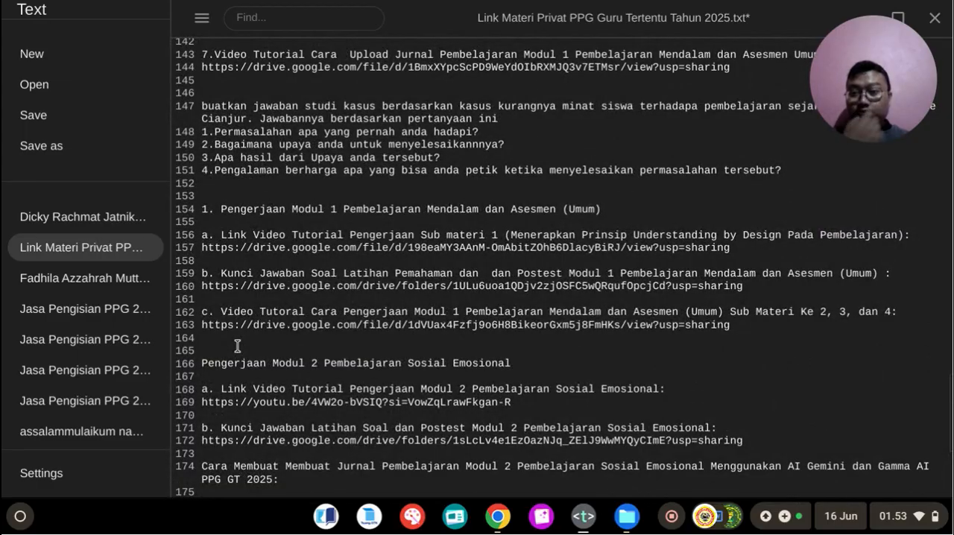
pyautogui.scroll(3, 276, 305)
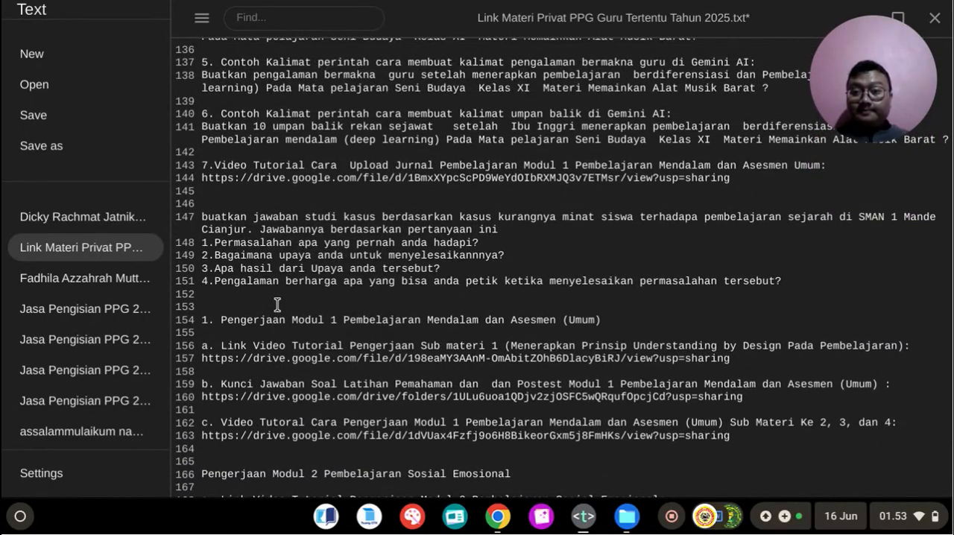
pyautogui.scroll(6, 276, 305)
pyautogui.scroll(1, 277, 305)
pyautogui.scroll(-3, 276, 305)
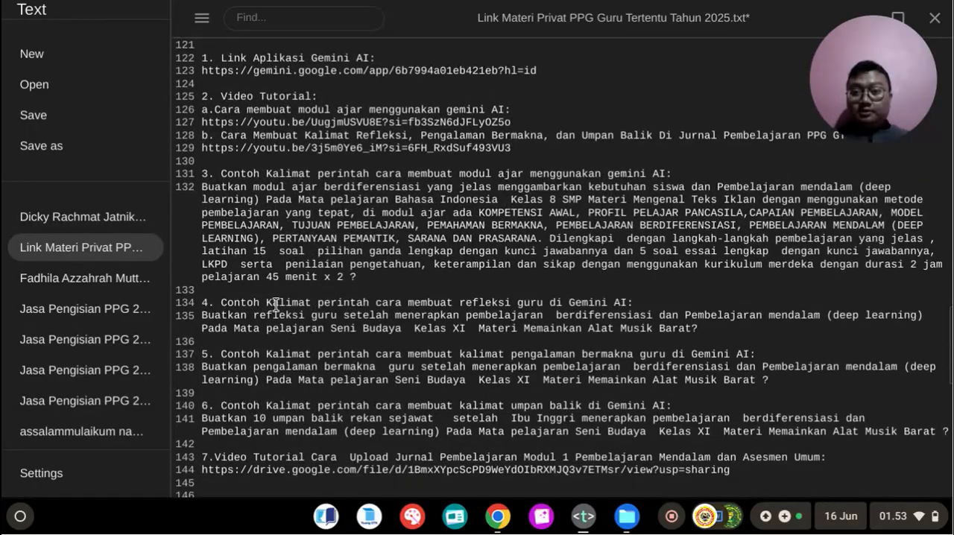
pyautogui.moveTo(225, 302); pyautogui.dragTo(447, 303)
pyautogui.moveTo(215, 356); pyautogui.dragTo(747, 355)
pyautogui.hotkey('ctrl', 'c')
pyautogui.scroll(-12, 747, 355)
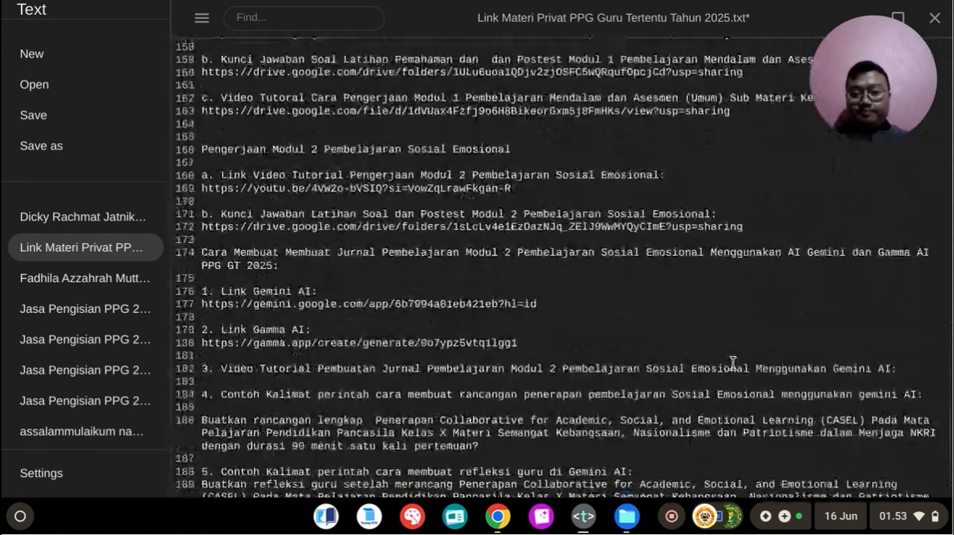
pyautogui.click(251, 475)
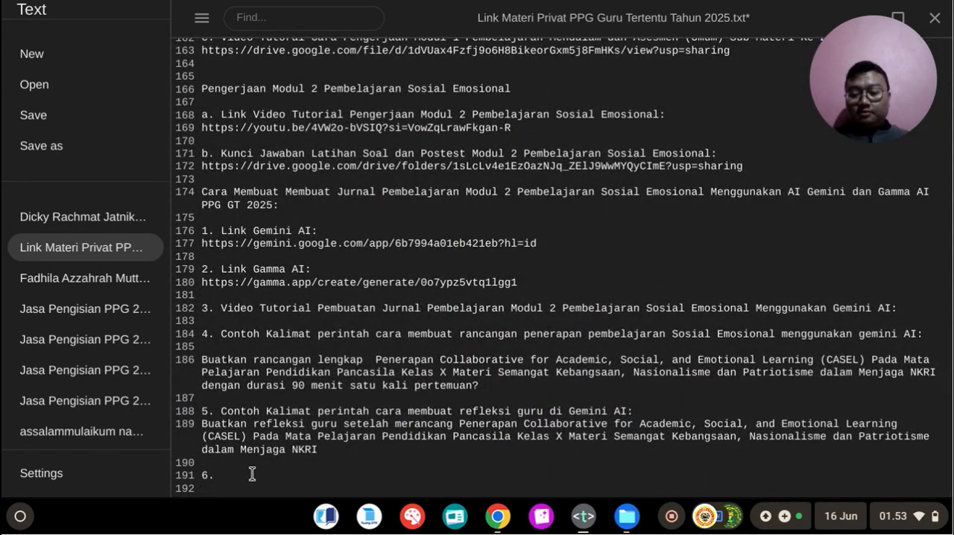
pyautogui.hotkey('ctrl', 'v')
pyautogui.press('Return')
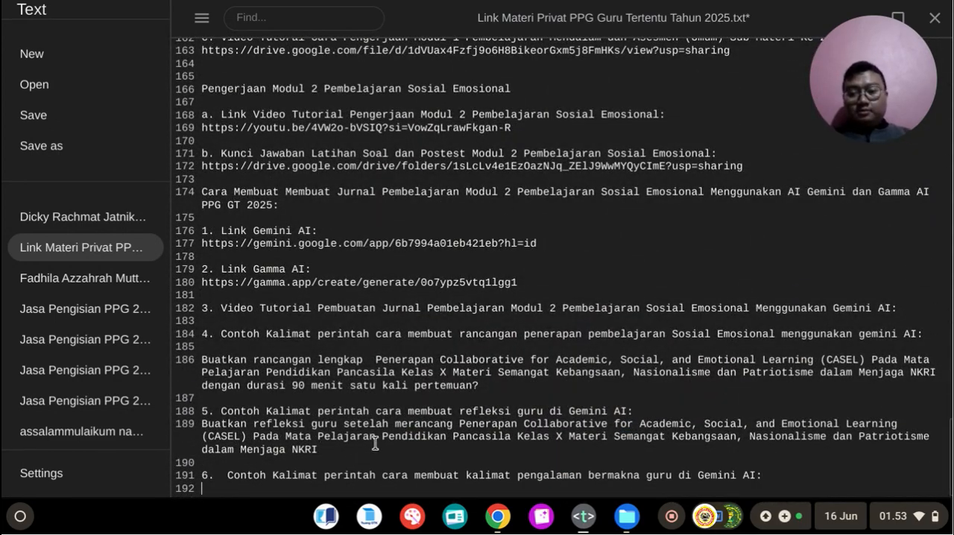
# Step: Copy the phrase "Buatkan pengalaman bermakna guru setelah" from the Module 1 example prompt onto the line below the item 6 heading
pyautogui.scroll(10, 344, 288)
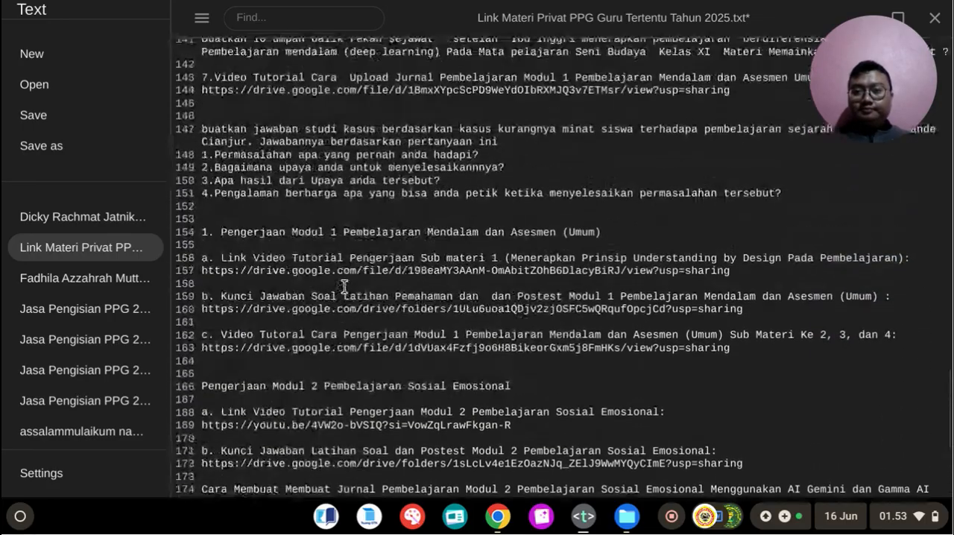
pyautogui.scroll(4, 343, 288)
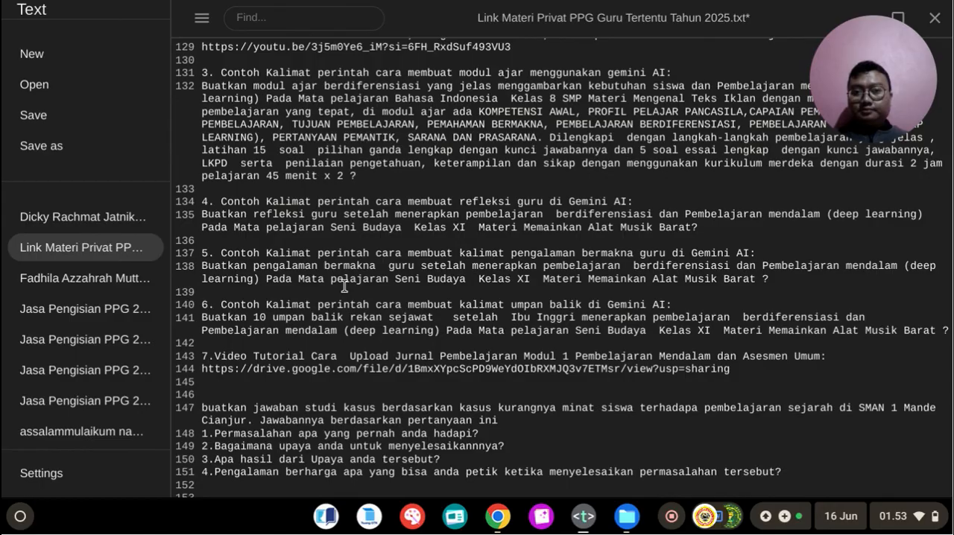
pyautogui.scroll(-1, 343, 287)
pyautogui.moveTo(202, 252); pyautogui.dragTo(470, 253)
pyautogui.hotkey('ctrl', 'c')
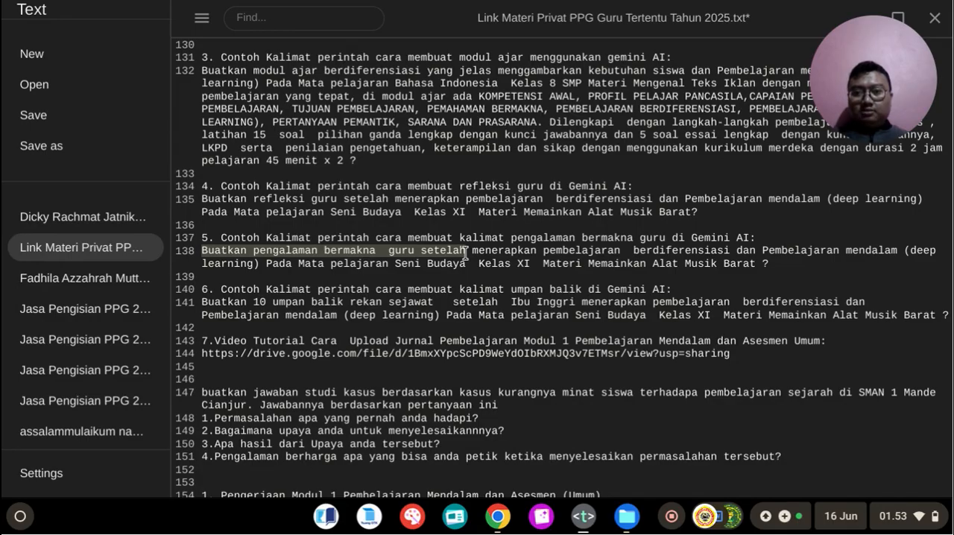
pyautogui.scroll(-10, 465, 253)
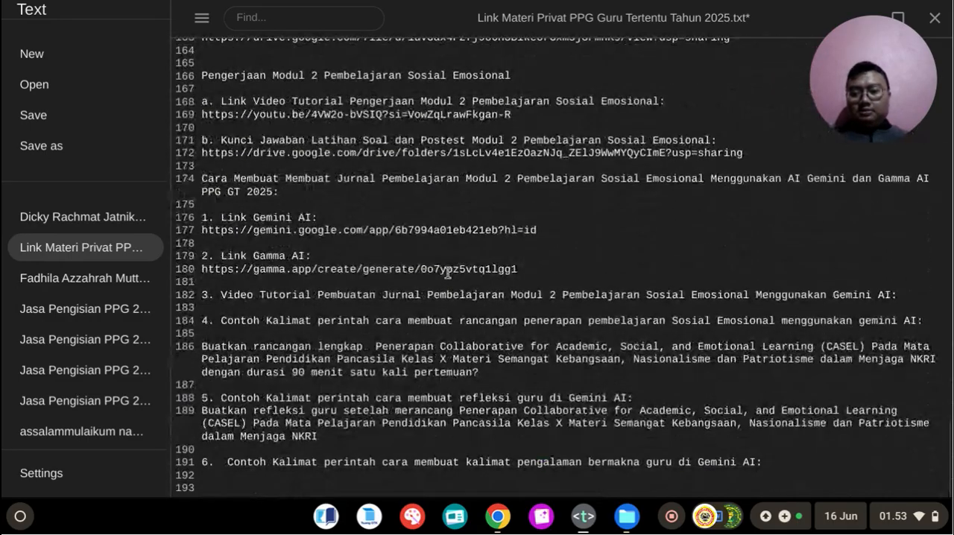
pyautogui.click(250, 475)
pyautogui.hotkey('ctrl', 'v')
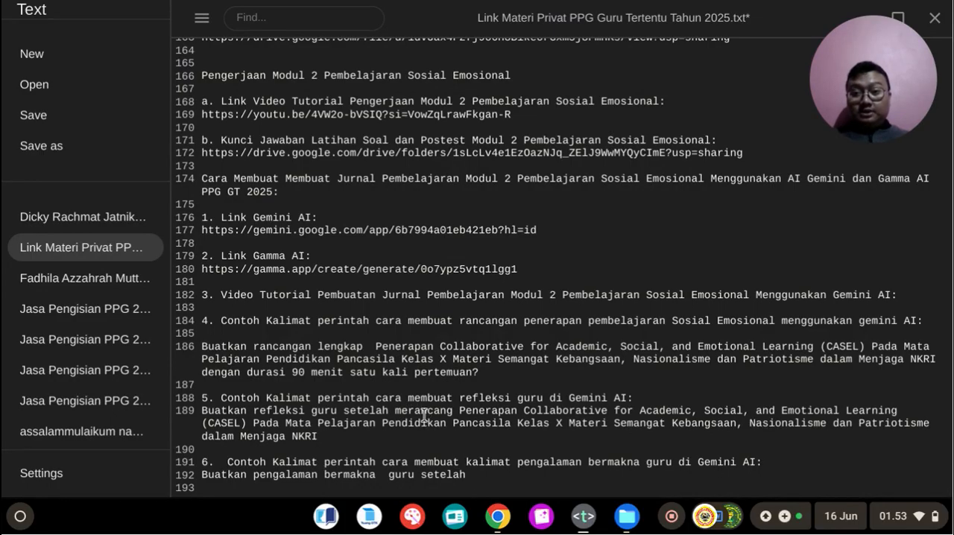
# Step: Complete the item 6 prompt with the text "merancang Penerapan ... dalam Menjaga NKRI" copied from the item 5 prompt
pyautogui.moveTo(395, 411); pyautogui.dragTo(578, 436)
pyautogui.hotkey('ctrl', 'c')
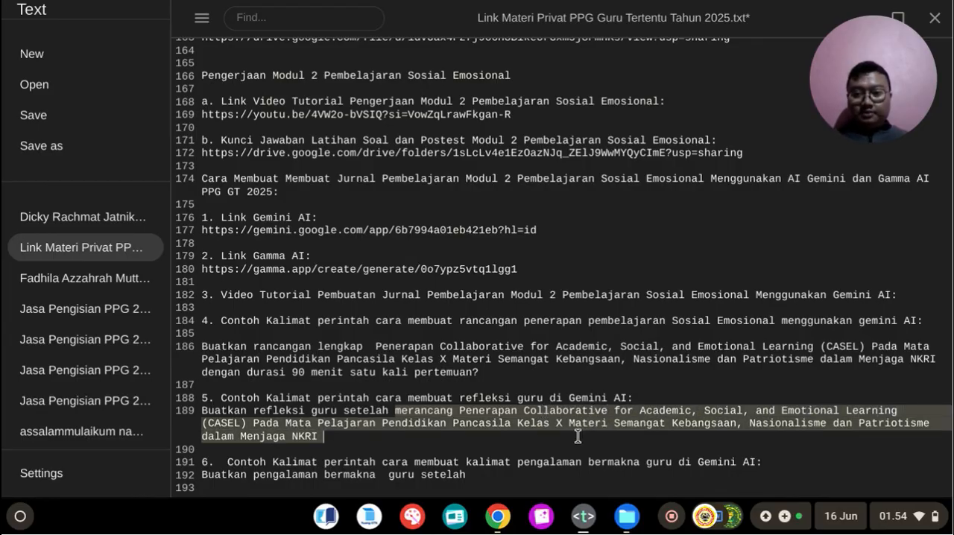
pyautogui.click(489, 473)
pyautogui.hotkey('ctrl', 'v')
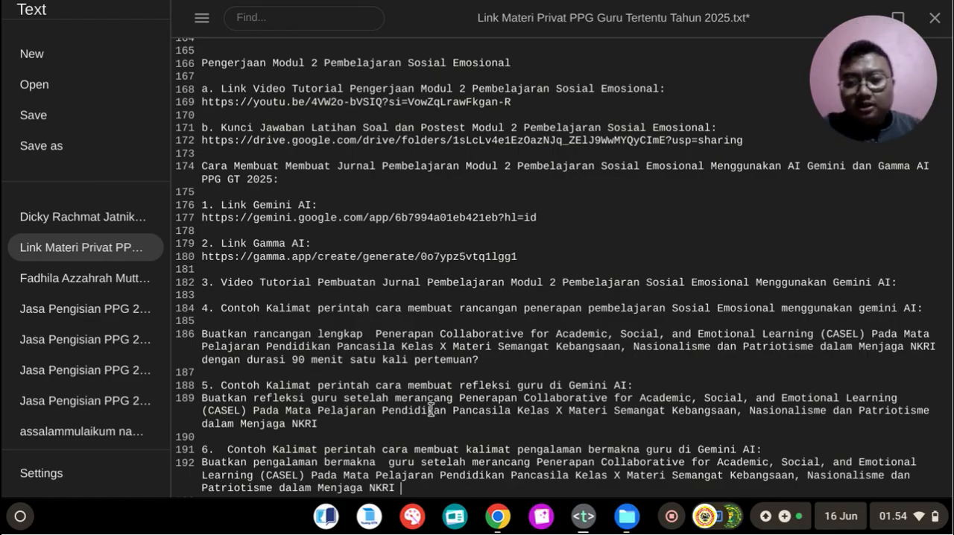
pyautogui.moveTo(446, 449); pyautogui.dragTo(670, 449)
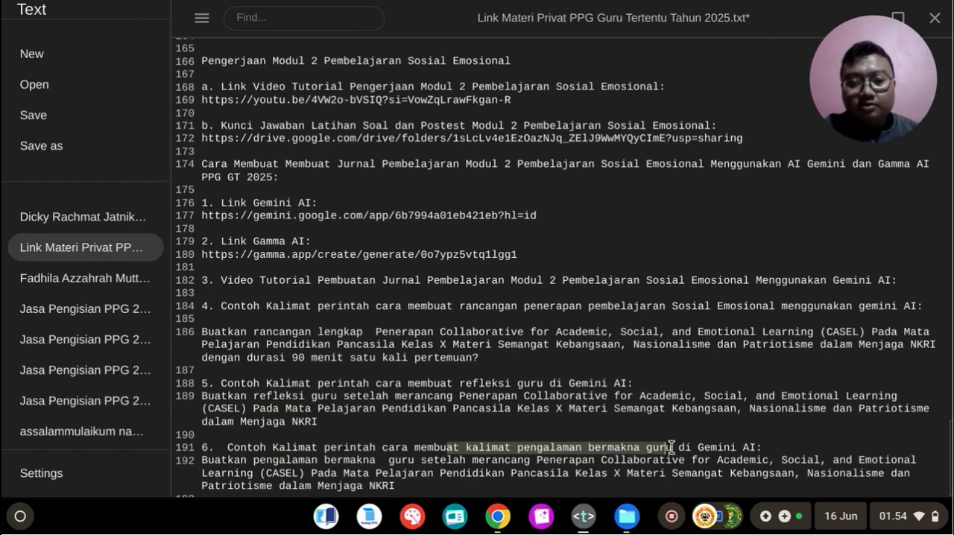
pyautogui.scroll(-1, 699, 421)
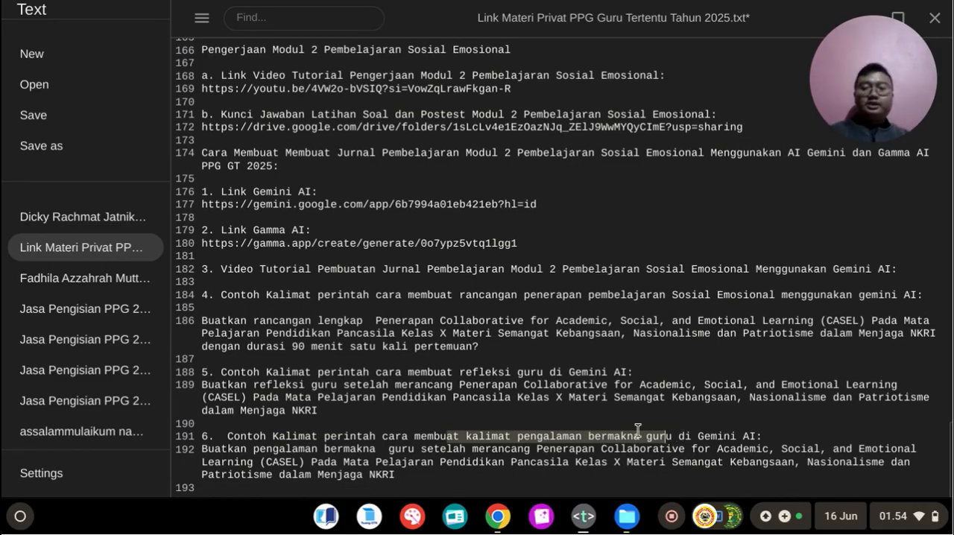
# Step: Copy the whole pengalaman bermakna guru prompt from item 6 and save the links file
pyautogui.moveTo(205, 456); pyautogui.dragTo(406, 465)
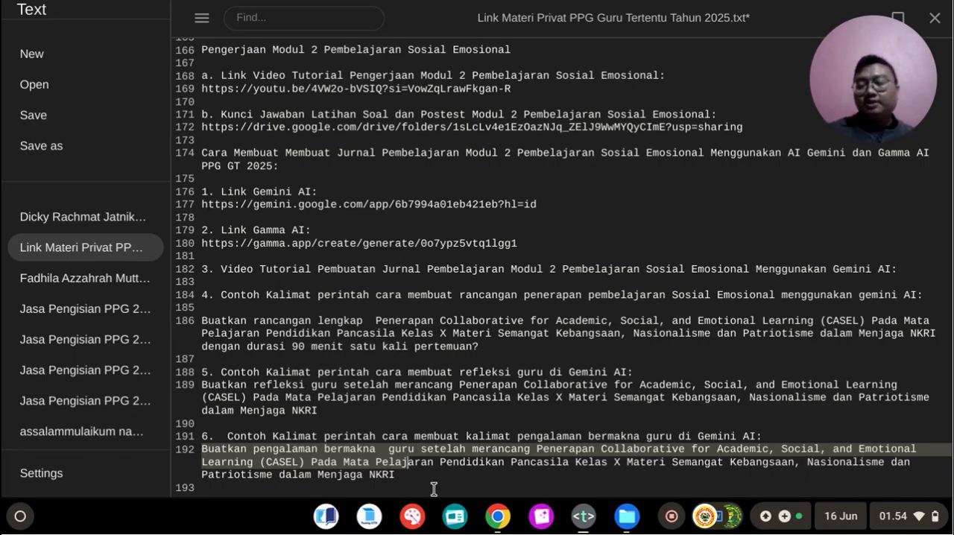
pyautogui.click(399, 471)
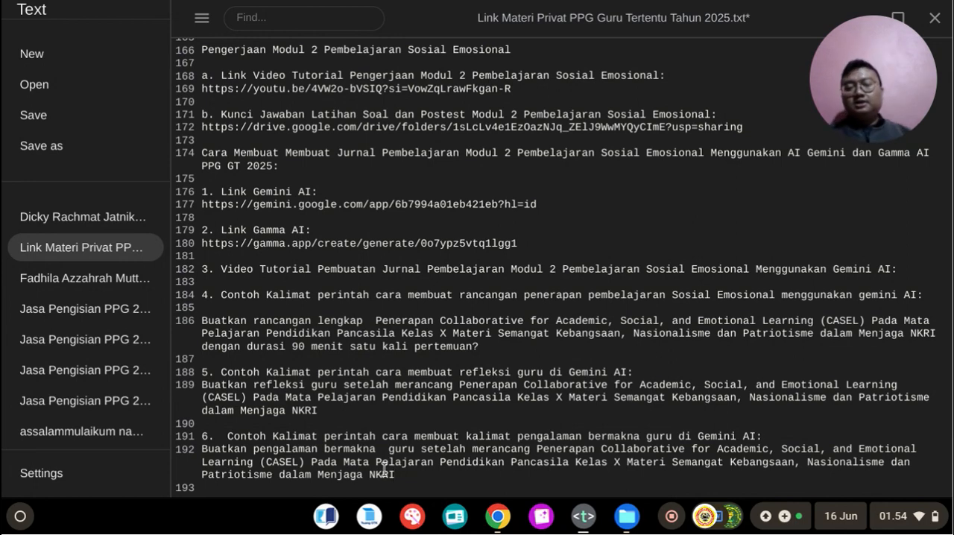
pyautogui.moveTo(203, 451); pyautogui.dragTo(423, 483)
pyautogui.hotkey('ctrl', 'c')
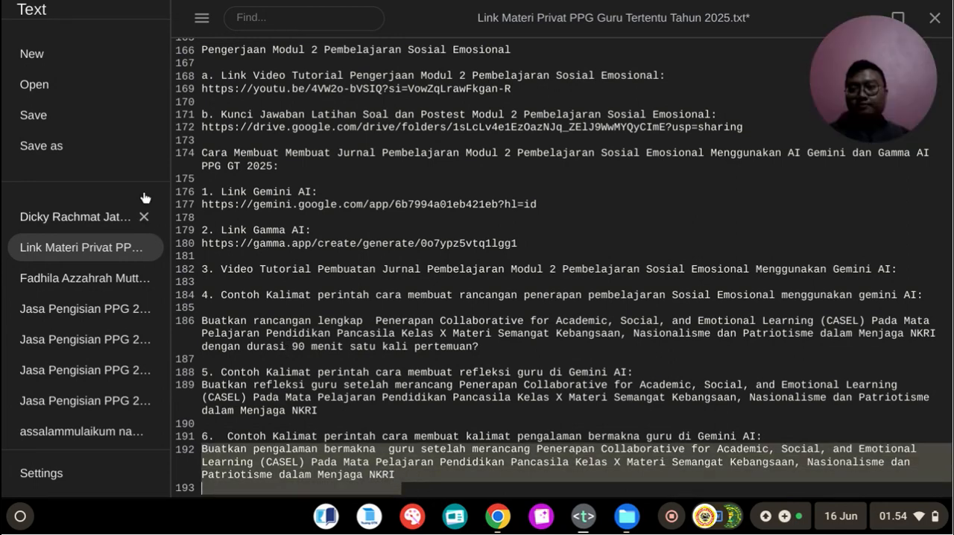
pyautogui.click(85, 124)
# Step: Switch to the Gemini chat in Chrome, replace the refleksi guru prompt with the copied pengalaman bermakna guru prompt and resubmit it
pyautogui.click(498, 515)
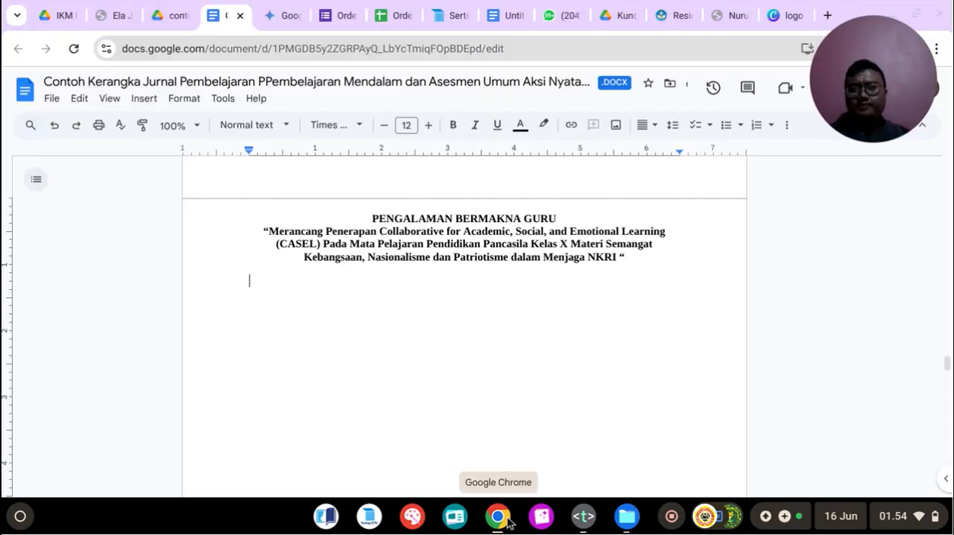
pyautogui.click(345, 6)
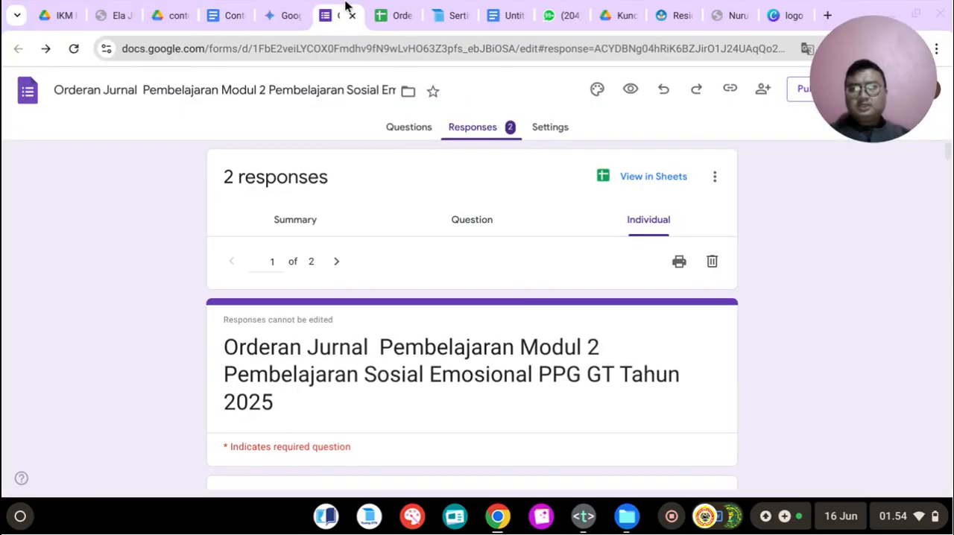
pyautogui.click(284, 13)
pyautogui.click(233, 6)
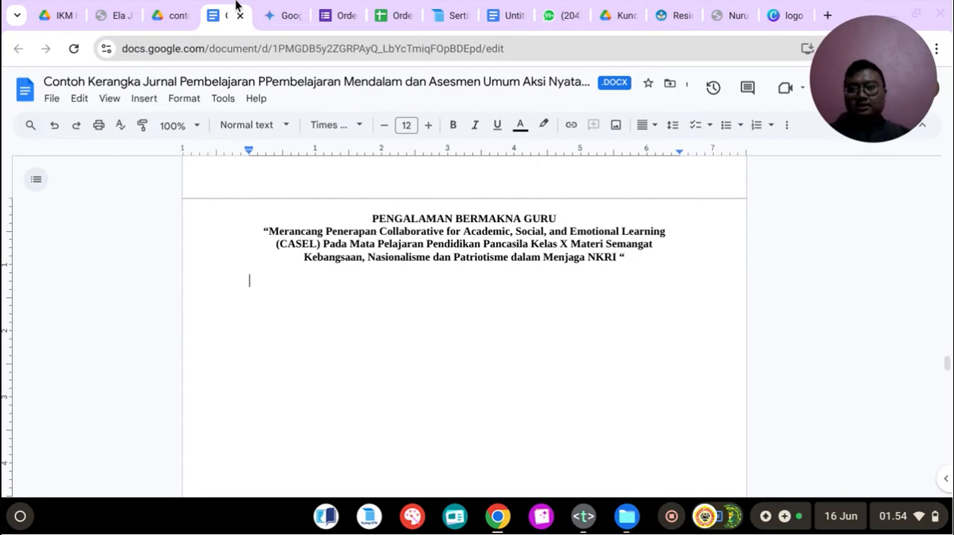
pyautogui.click(276, 13)
pyautogui.scroll(5, 410, 231)
pyautogui.scroll(5, 408, 218)
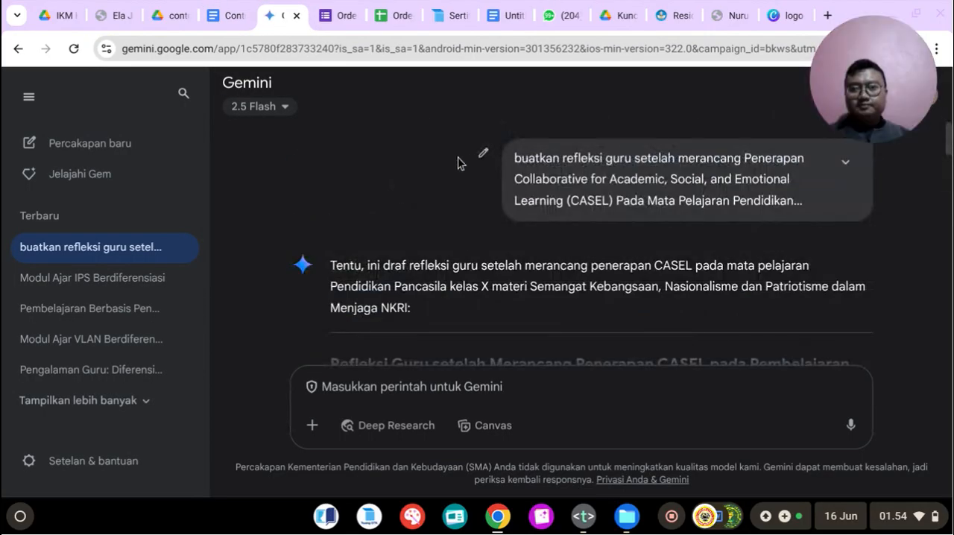
pyautogui.click(487, 155)
pyautogui.hotkey('ctrl', 'a')
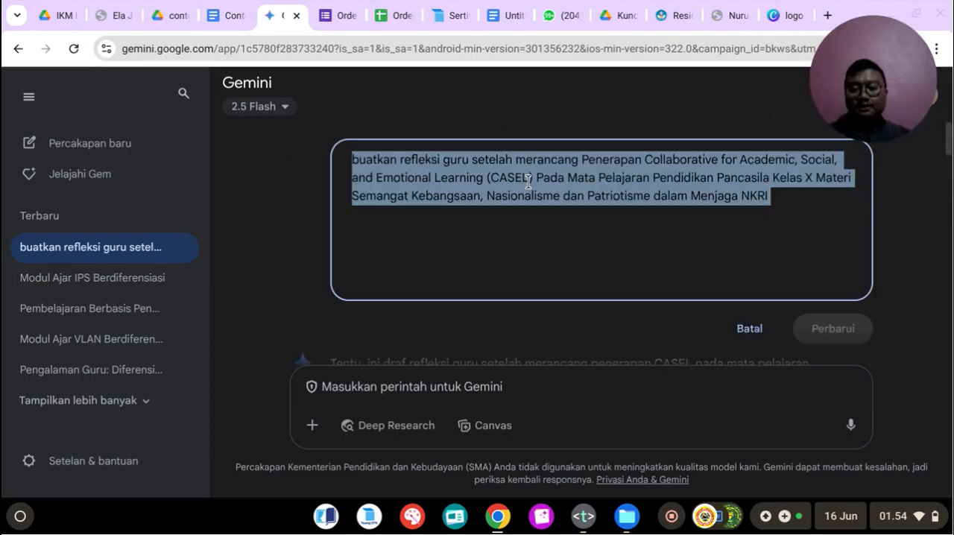
pyautogui.hotkey('ctrl', 'v')
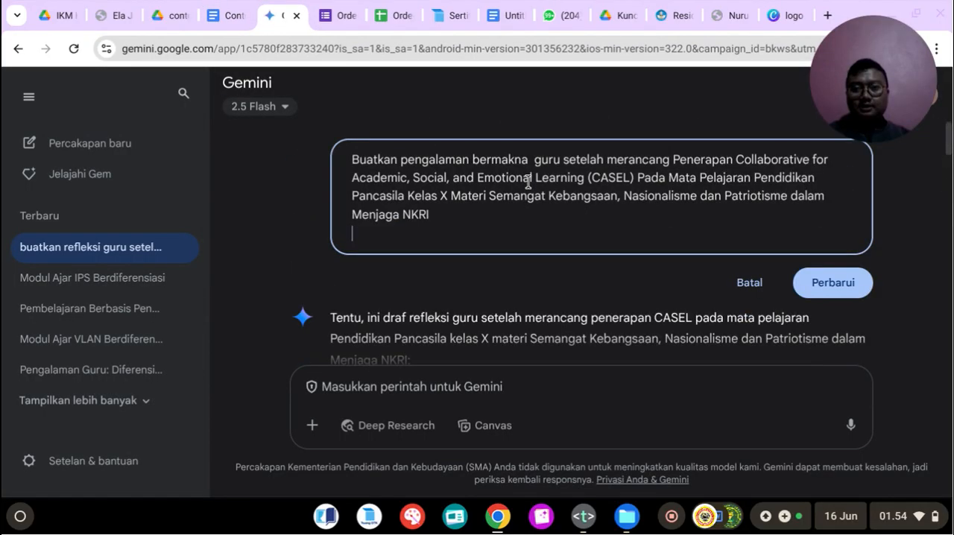
pyautogui.click(838, 282)
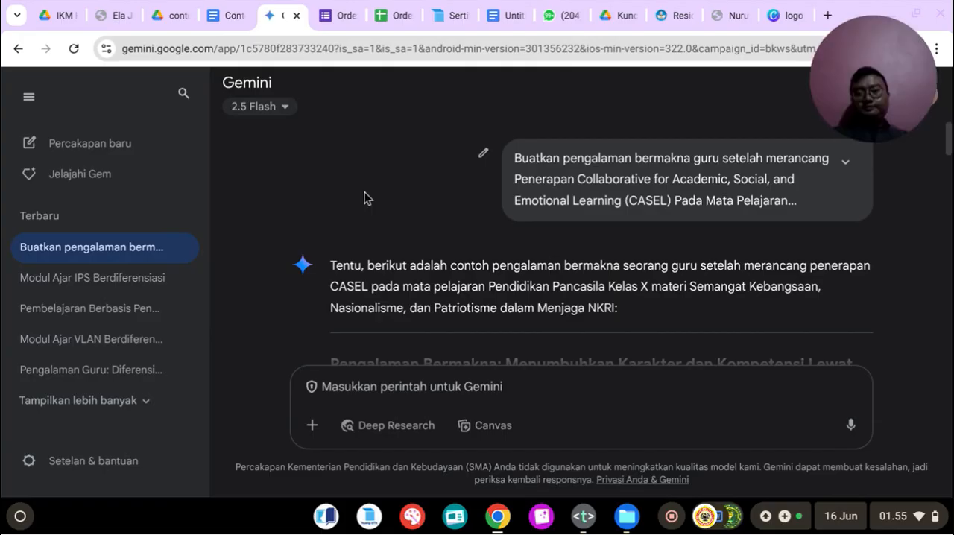
# Step: Copy Gemini's pengalaman bermakna text from "Menerapkan kerangka kerja" through "di masa mendatang."
pyautogui.scroll(-2, 365, 197)
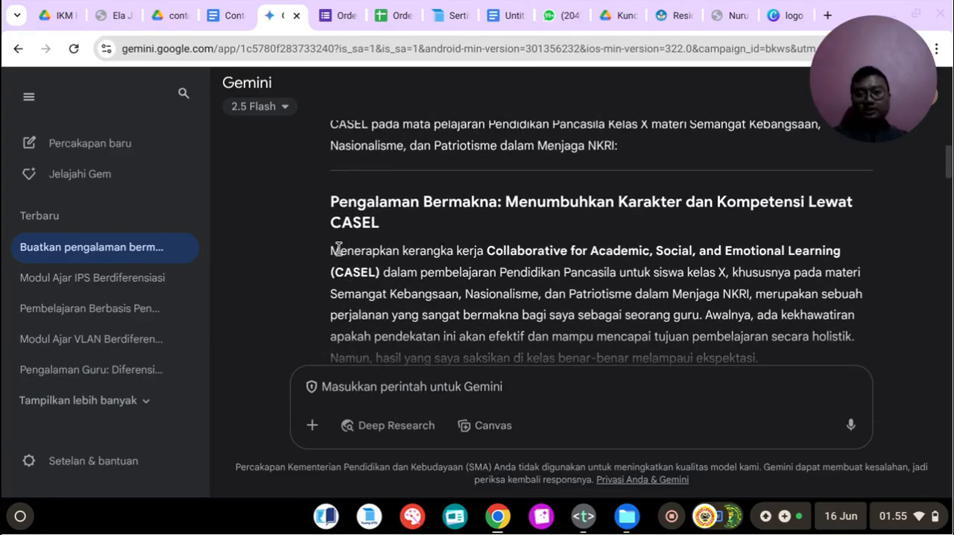
pyautogui.moveTo(332, 252); pyautogui.dragTo(809, 328)
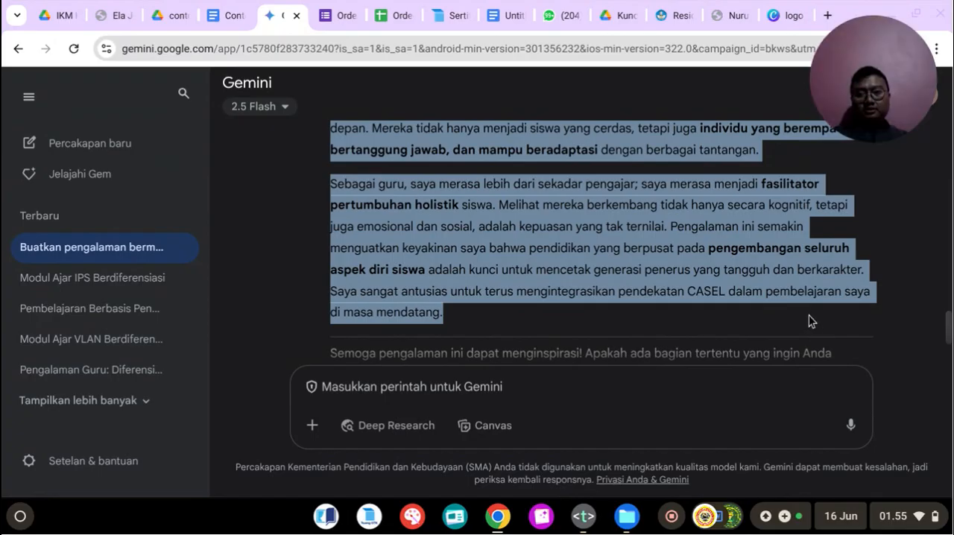
pyautogui.rightClick(500, 225)
# Step: Review the subheadings and paragraphs of the generated pengalaman bermakna text, from "Proses Perancangan" to "Dampak Jangka Panjang yang Menjanjikan"
pyautogui.scroll(10, 512, 234)
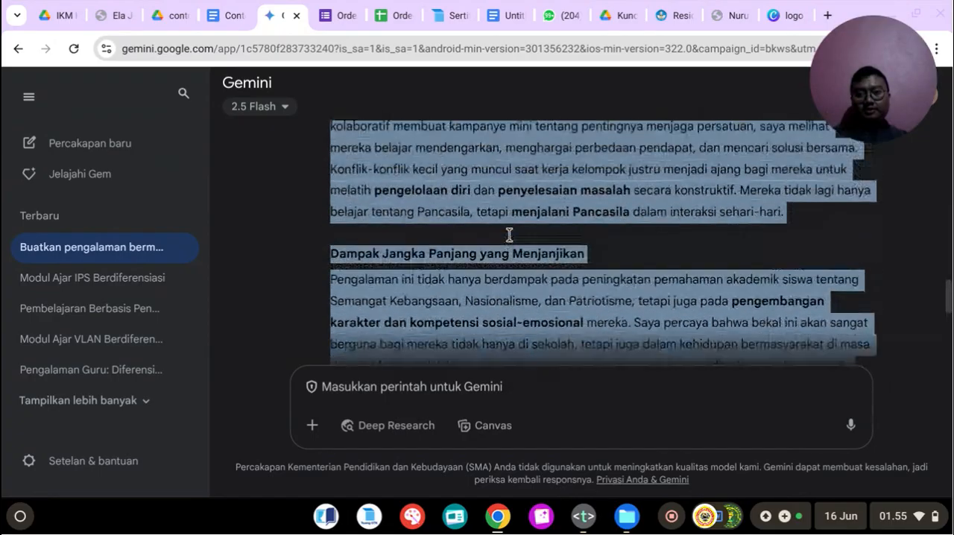
pyautogui.scroll(5, 512, 243)
pyautogui.scroll(-4, 478, 284)
pyautogui.click(478, 283)
pyautogui.scroll(-1, 447, 281)
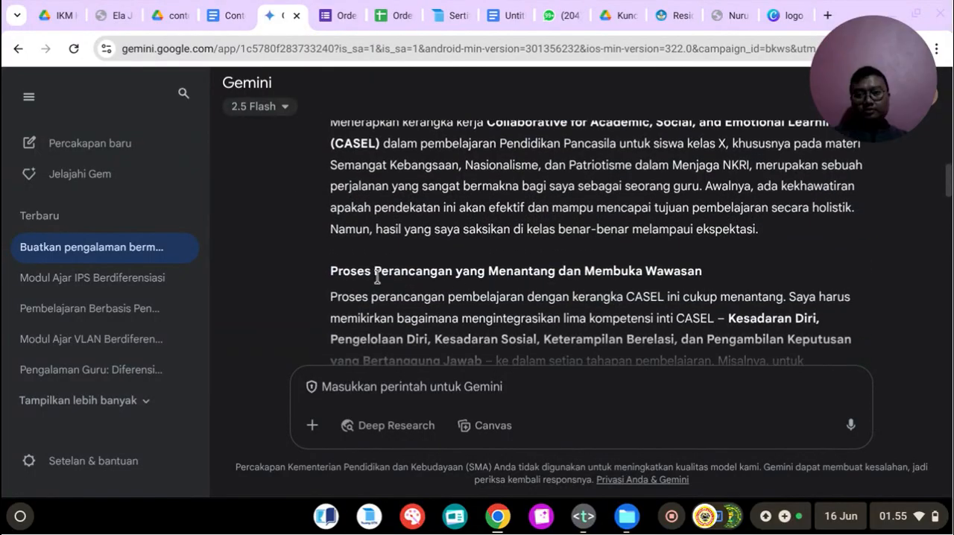
pyautogui.moveTo(477, 272); pyautogui.dragTo(742, 278)
pyautogui.scroll(-2, 567, 278)
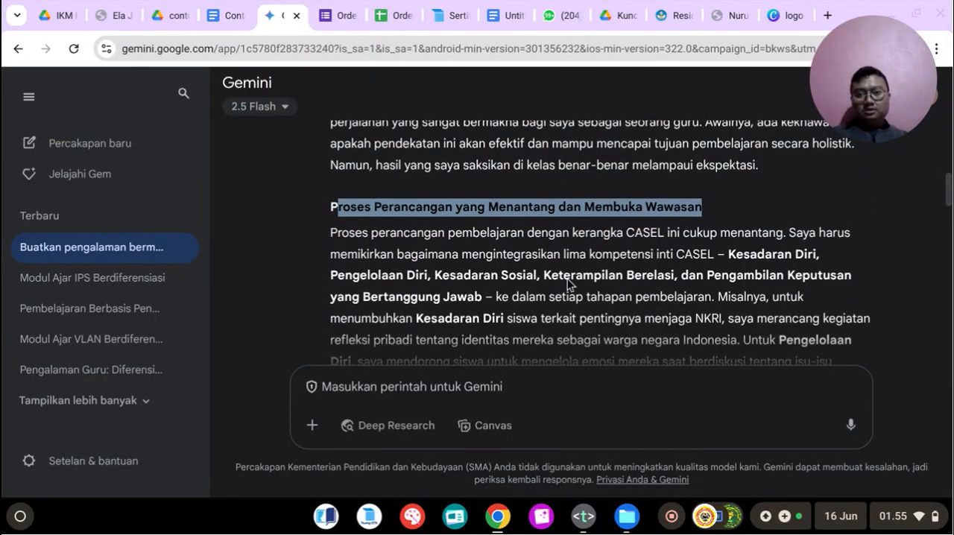
pyautogui.scroll(-8, 567, 279)
pyautogui.moveTo(335, 280); pyautogui.dragTo(578, 282)
pyautogui.scroll(-8, 557, 282)
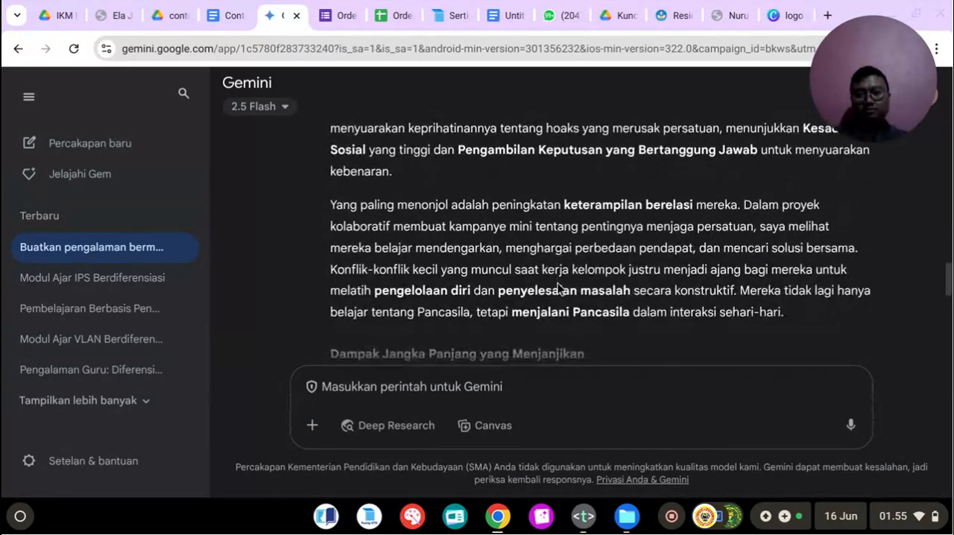
pyautogui.scroll(-2, 559, 289)
pyautogui.moveTo(329, 186); pyautogui.dragTo(624, 188)
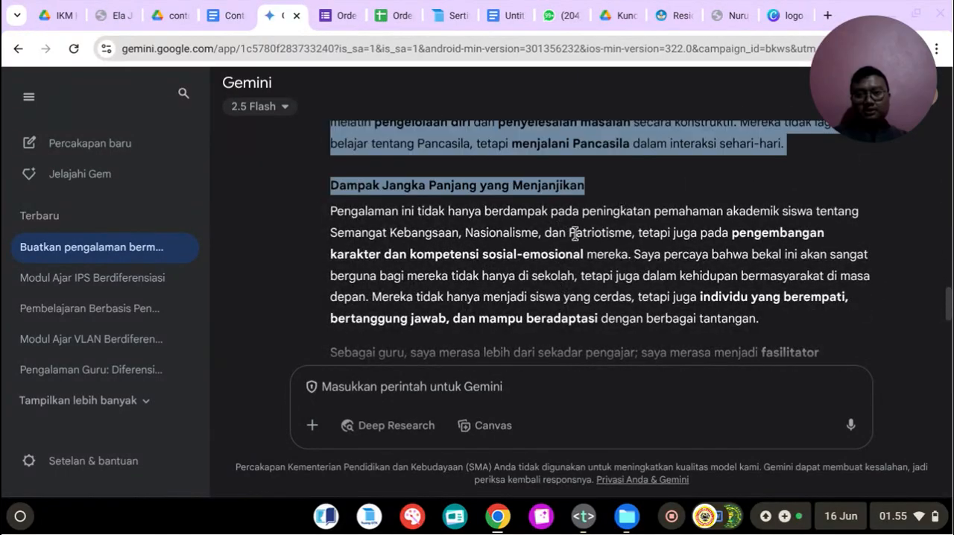
# Step: Switch to the journal document in Google Docs and paste the copied Gemini text under the PENGALAMAN BERMAKNA GURU title
pyautogui.scroll(-5, 573, 231)
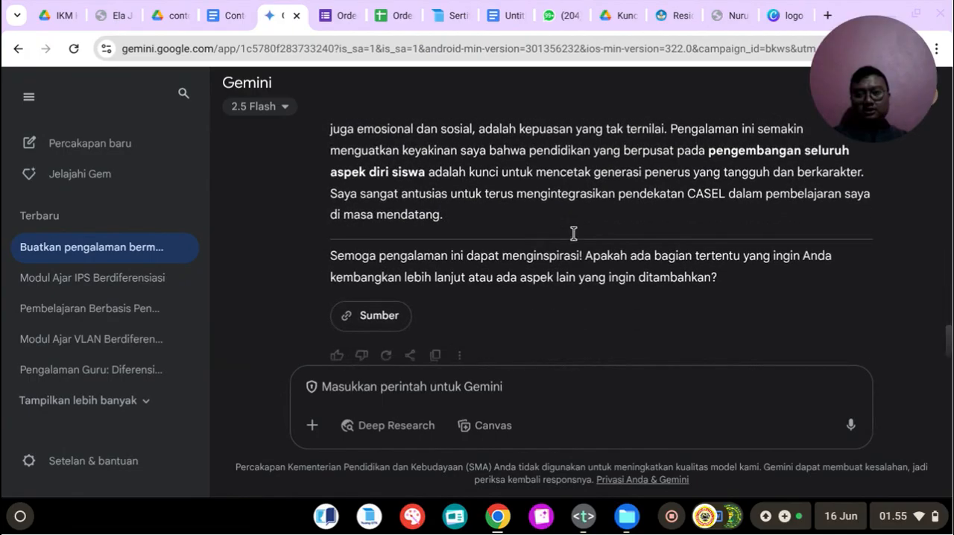
pyautogui.scroll(10, 433, 283)
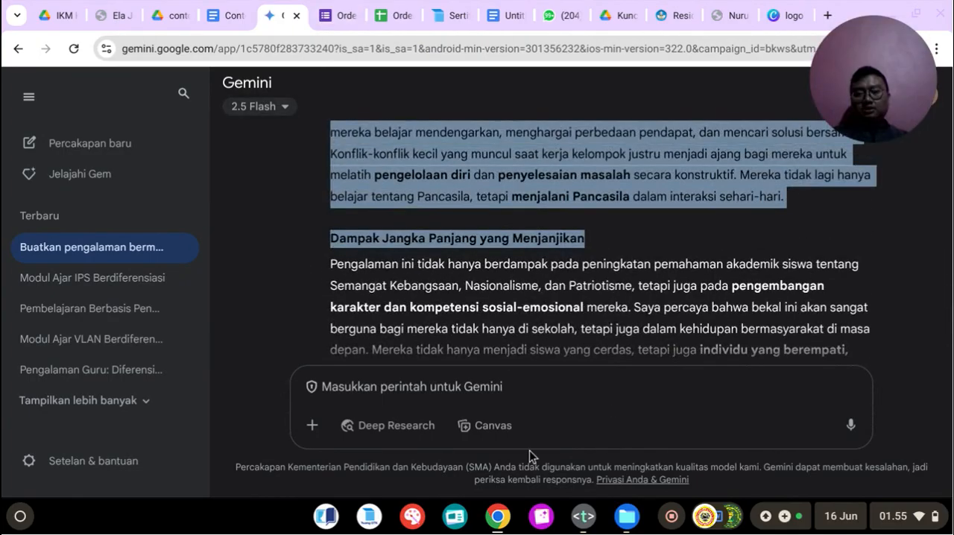
pyautogui.click(225, 15)
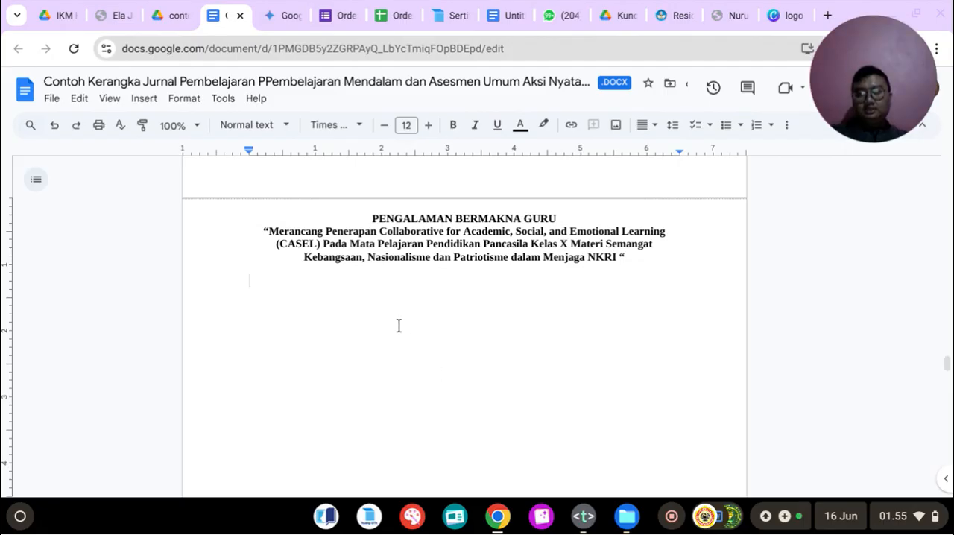
pyautogui.hotkey('ctrl', 'v')
pyautogui.scroll(10, 395, 323)
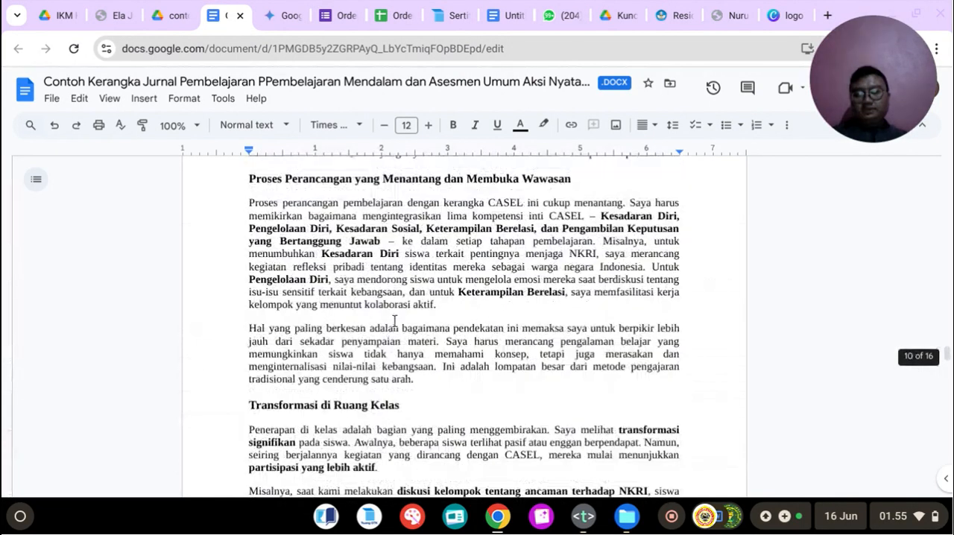
pyautogui.scroll(3, 395, 321)
pyautogui.scroll(-15, 395, 320)
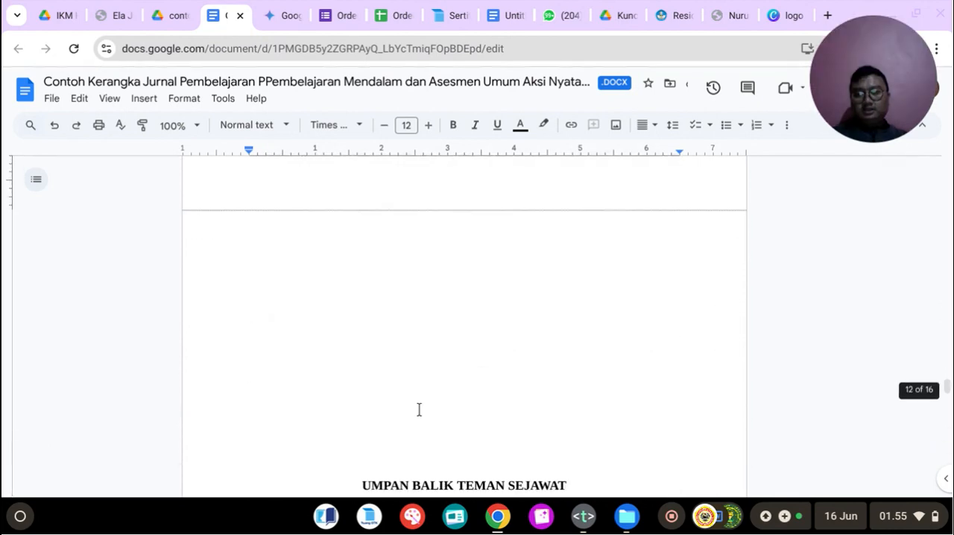
# Step: Remove the surplus blank lines above the UMPAN BALIK TEMAN SEJAWAT heading, keeping it at the start of its page
pyautogui.click(416, 456)
pyautogui.press('BackSpace')
pyautogui.scroll(-3, 409, 449)
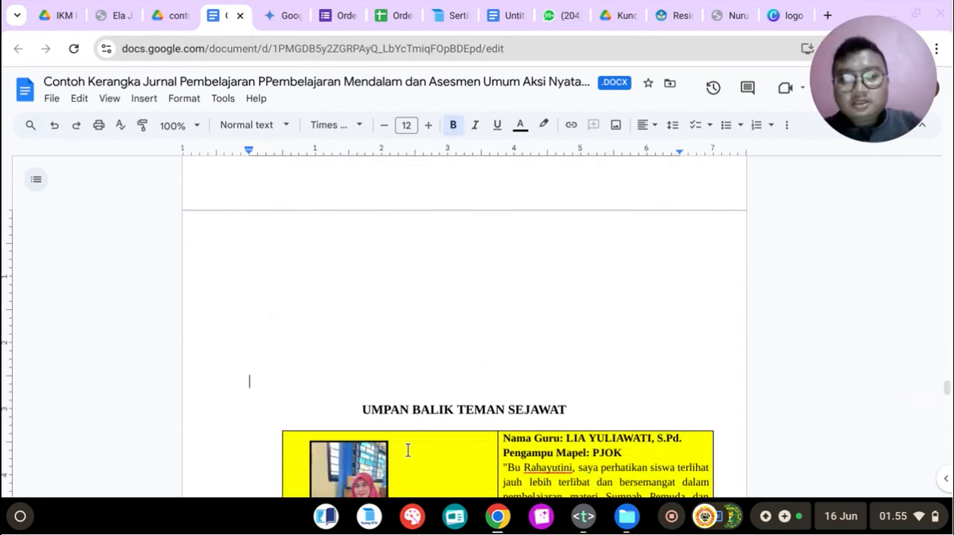
pyautogui.scroll(-1, 409, 450)
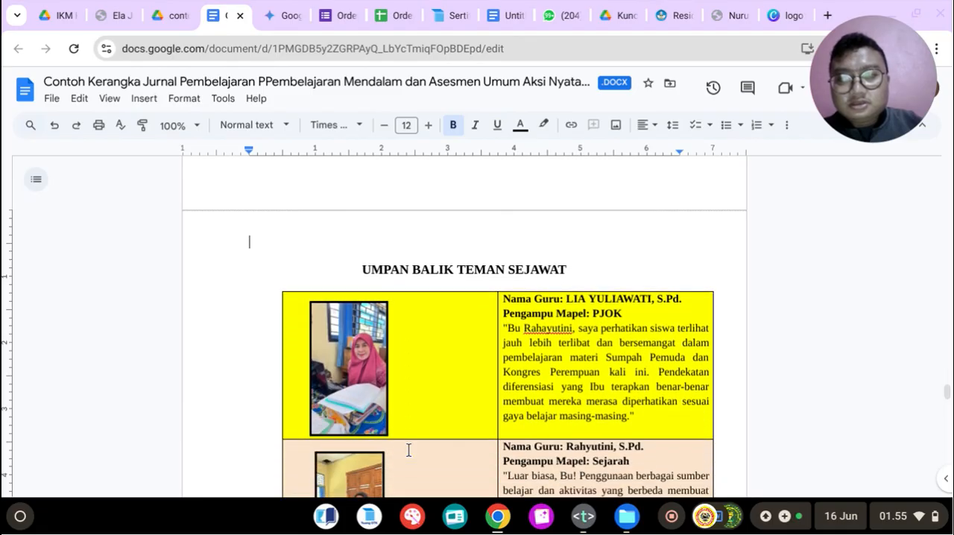
pyautogui.press('BackSpace')
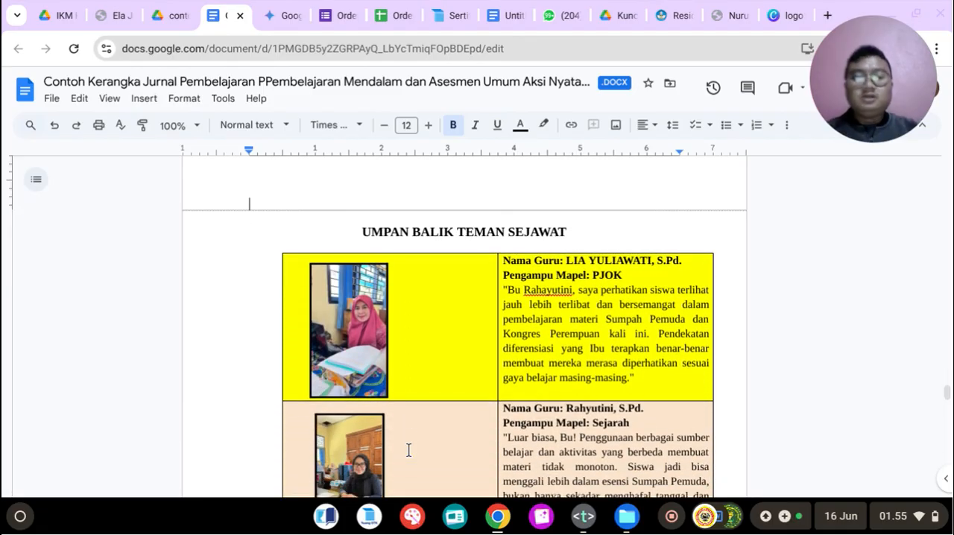
pyautogui.press('BackSpace')
pyautogui.press('Return')
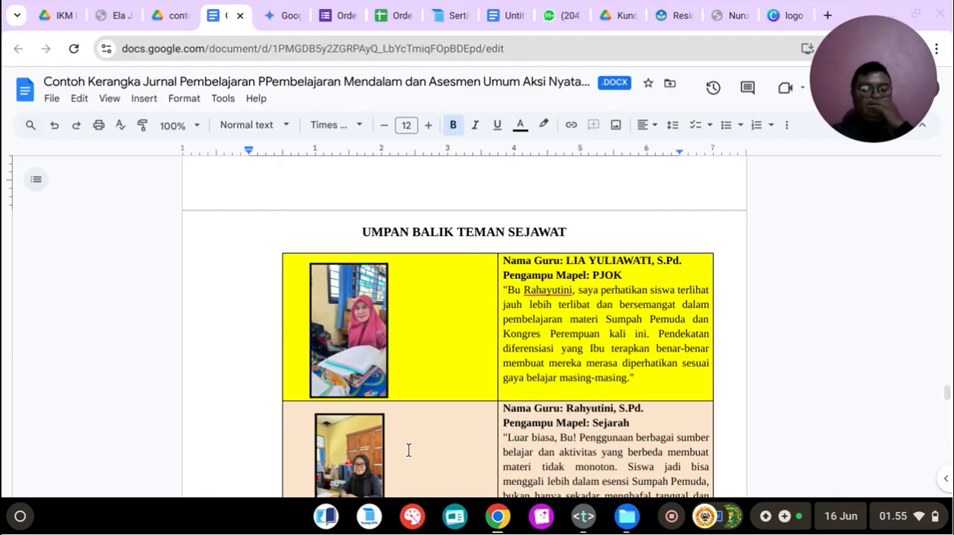
# Step: Switch to the links file in the Text app and start a new item "7." below the item 6 prompt
pyautogui.hotkey('alt', 'Tab')
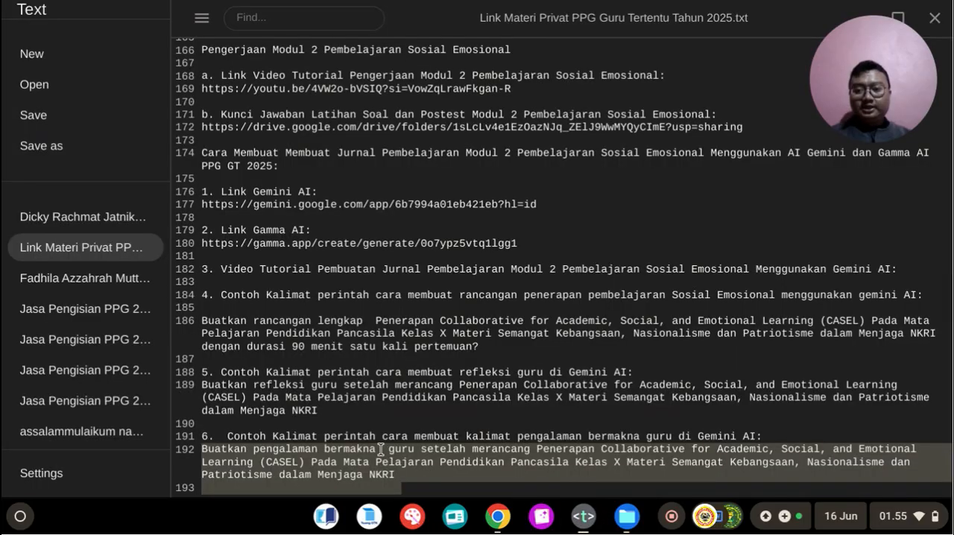
pyautogui.click(259, 466)
pyautogui.click(239, 488)
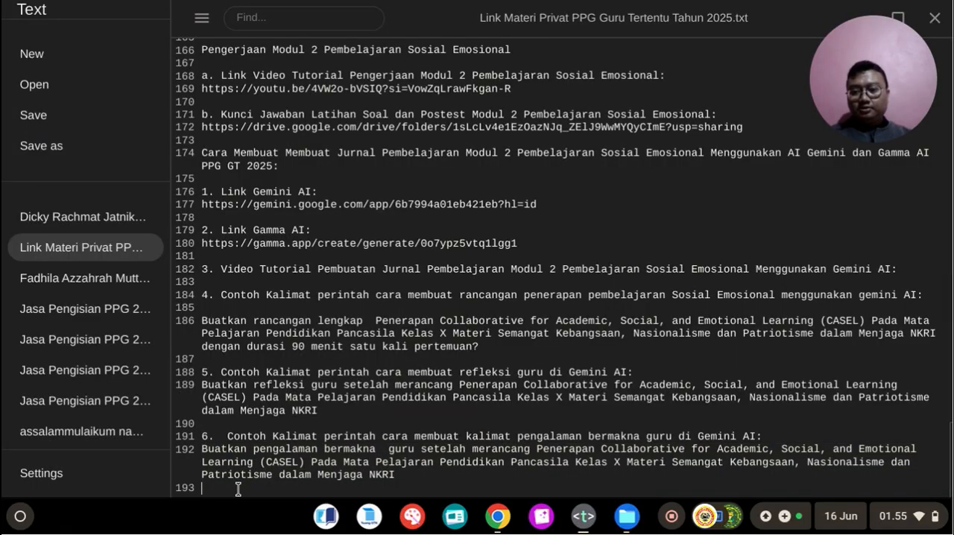
pyautogui.press('Return')
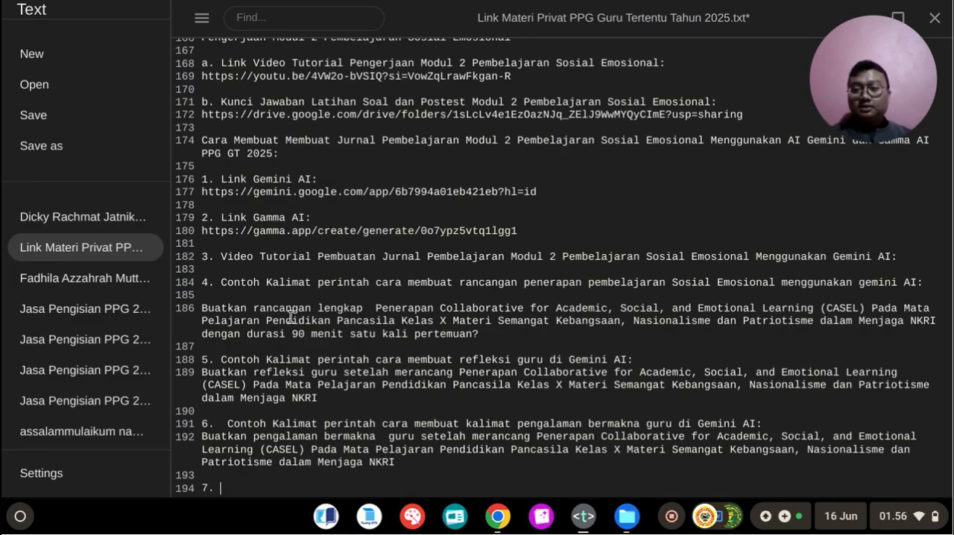
# Step: Copy the heading "Contoh Kalimat perintah cara membuat kalimat umpan balik di Gemini AI:" from item 6 of the earlier Module 1 list
pyautogui.scroll(5, 291, 317)
pyautogui.scroll(5, 292, 317)
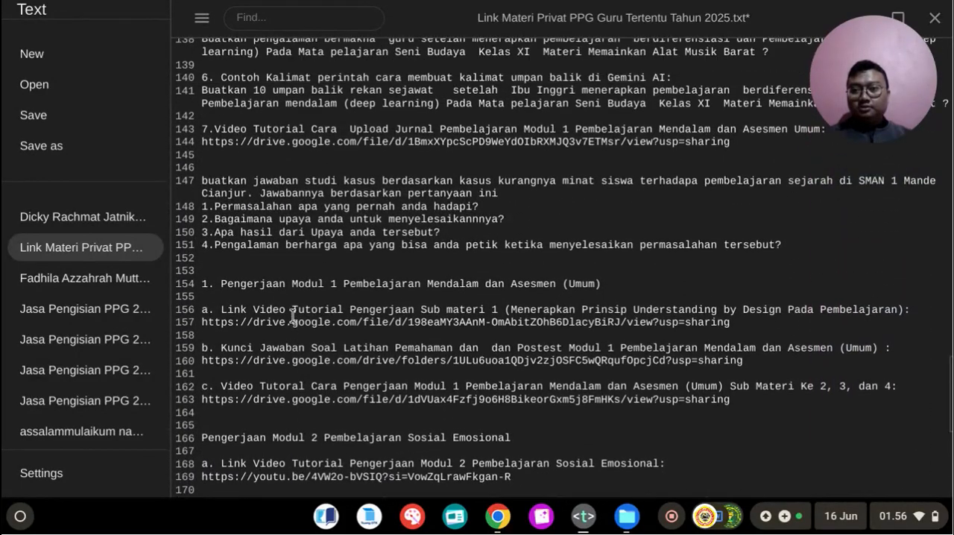
pyautogui.scroll(-3, 292, 317)
pyautogui.scroll(-2, 292, 317)
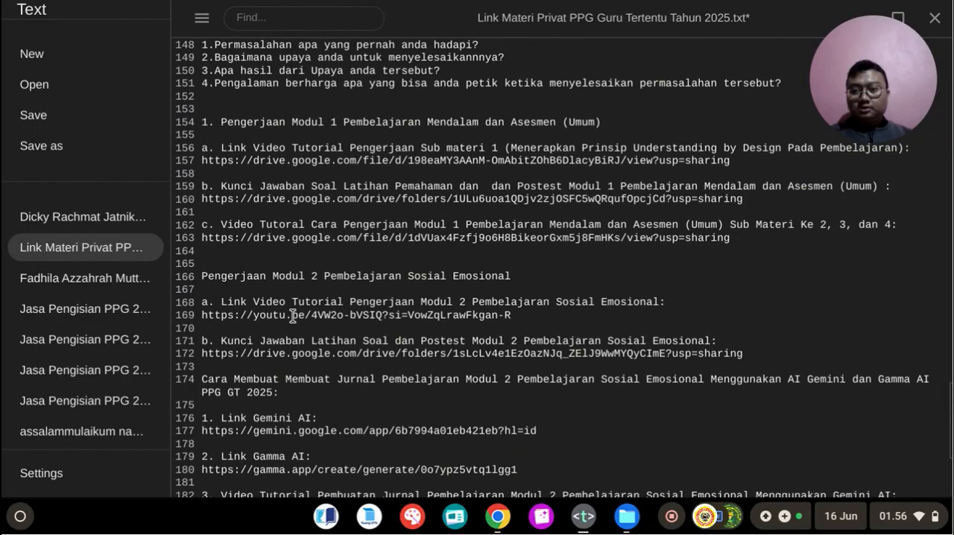
pyautogui.scroll(-2, 292, 317)
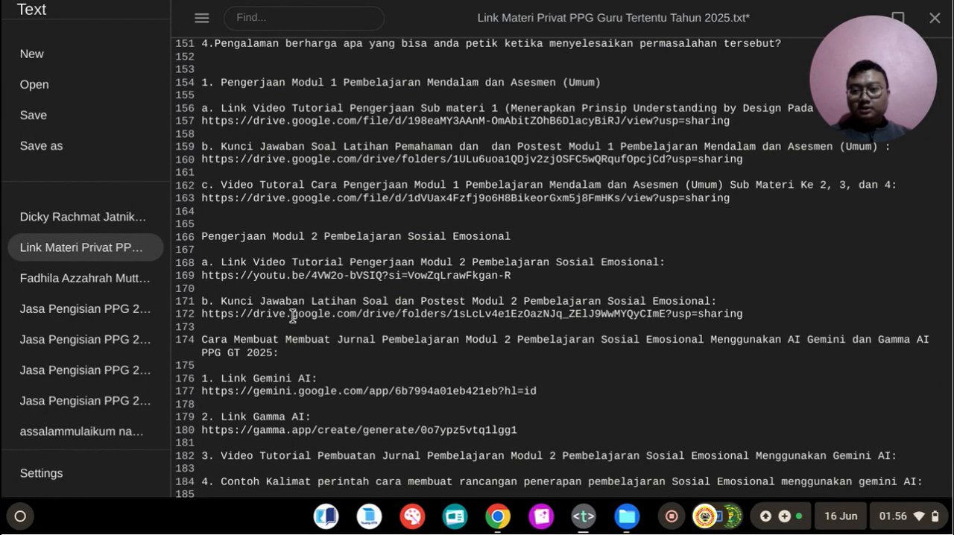
pyautogui.scroll(-5, 292, 317)
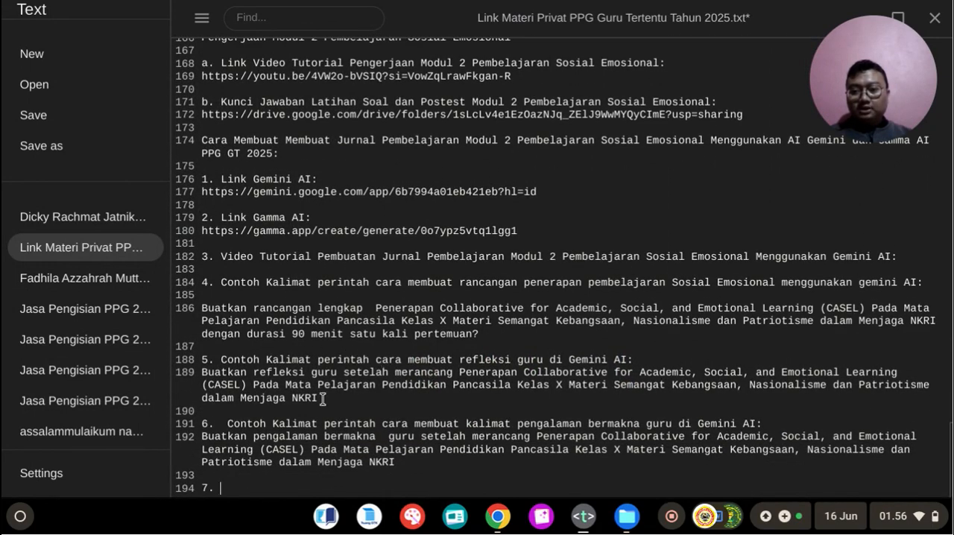
pyautogui.moveTo(230, 429); pyautogui.dragTo(507, 428)
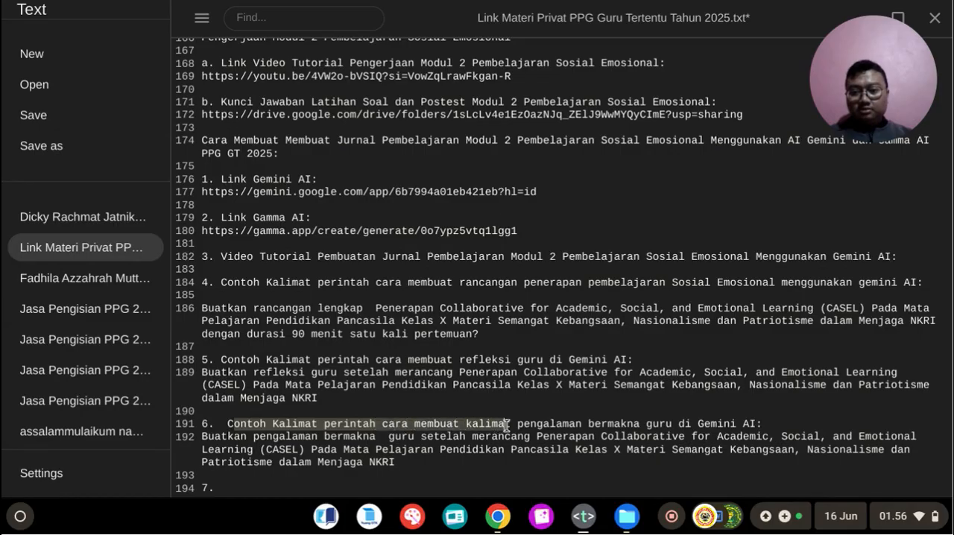
pyautogui.scroll(10, 337, 430)
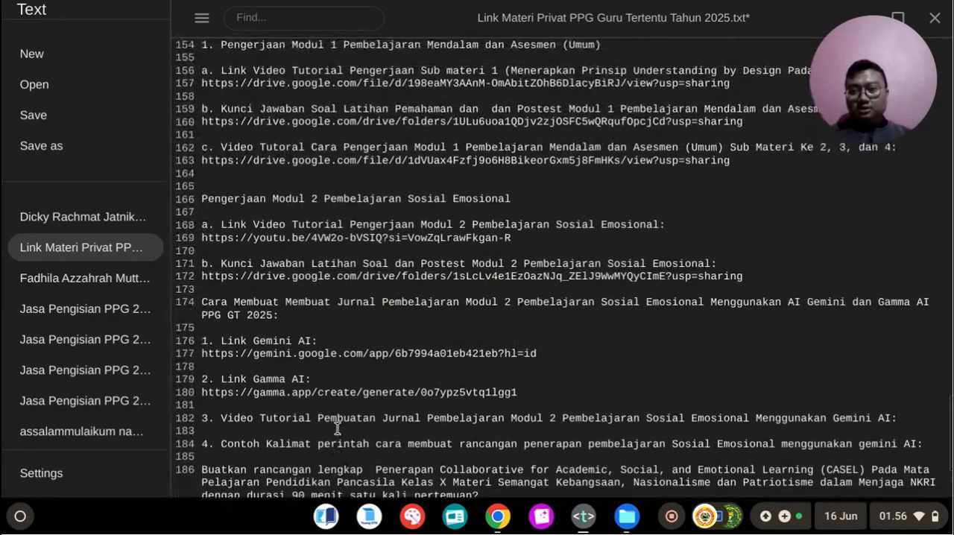
pyautogui.scroll(2, 337, 427)
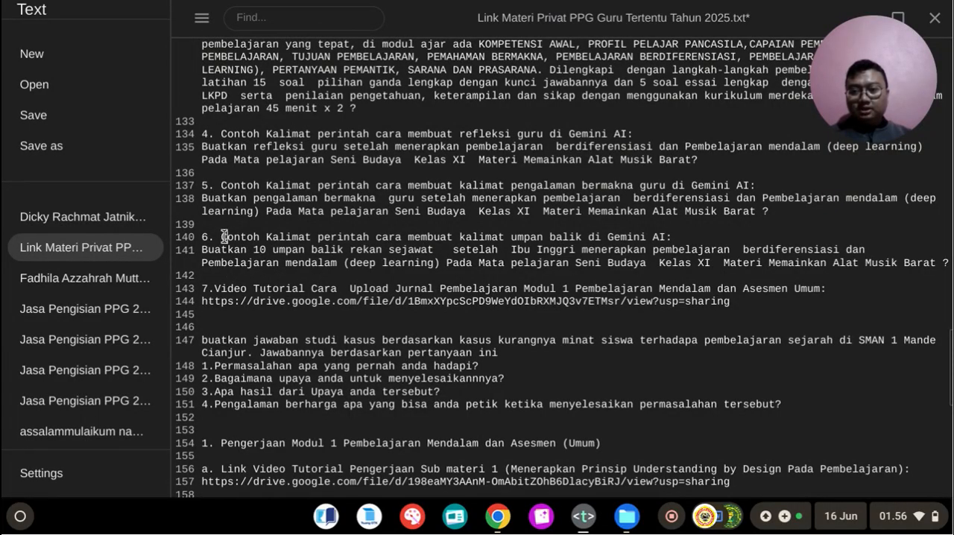
pyautogui.moveTo(225, 237); pyautogui.dragTo(687, 244)
pyautogui.hotkey('ctrl', 'c')
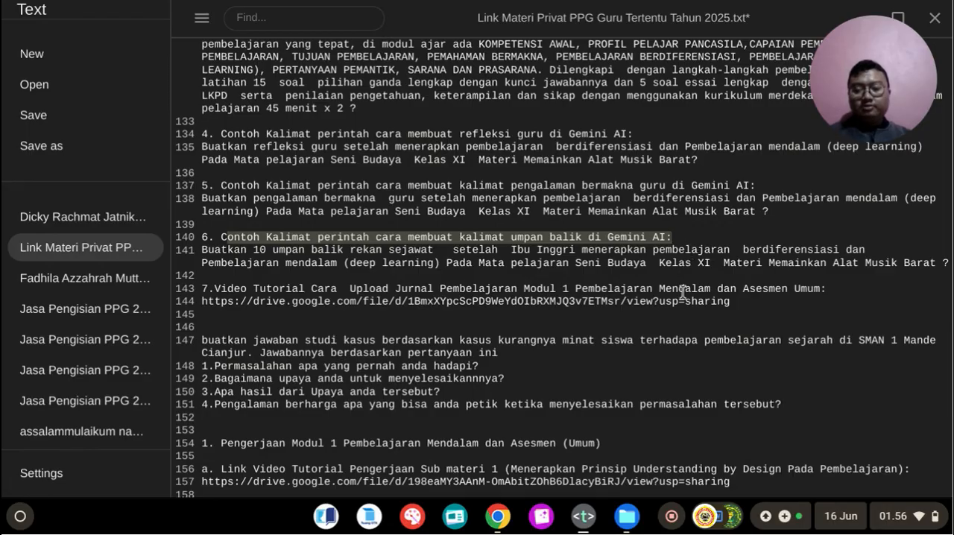
# Step: Paste the copied heading after "7." and complete its first word as "Contoh"
pyautogui.scroll(-11, 407, 425)
pyautogui.click(234, 487)
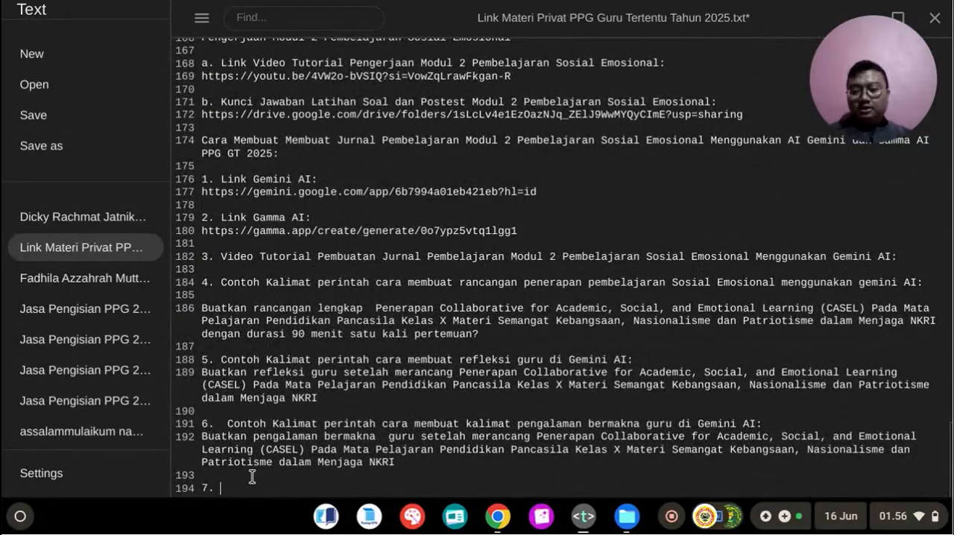
pyautogui.hotkey('ctrl', 'v')
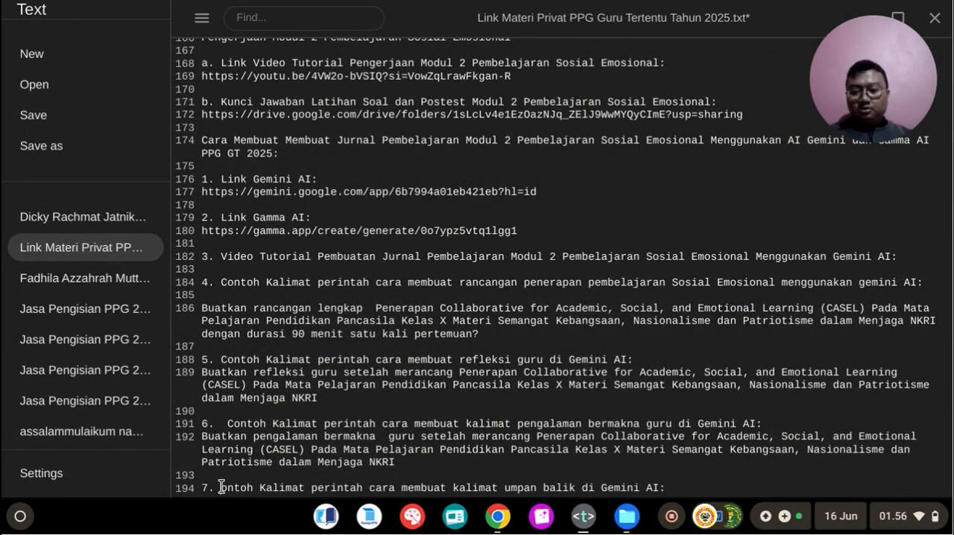
pyautogui.click(220, 487)
pyautogui.write('C')
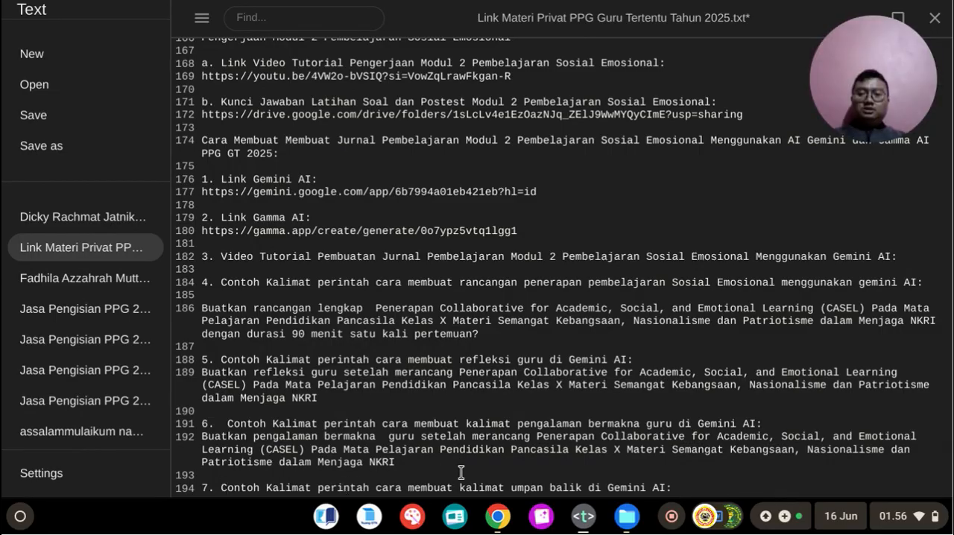
# Step: Insert "teman sejawat" after "umpan balik" in the item 7 heading
pyautogui.moveTo(469, 477); pyautogui.dragTo(561, 488)
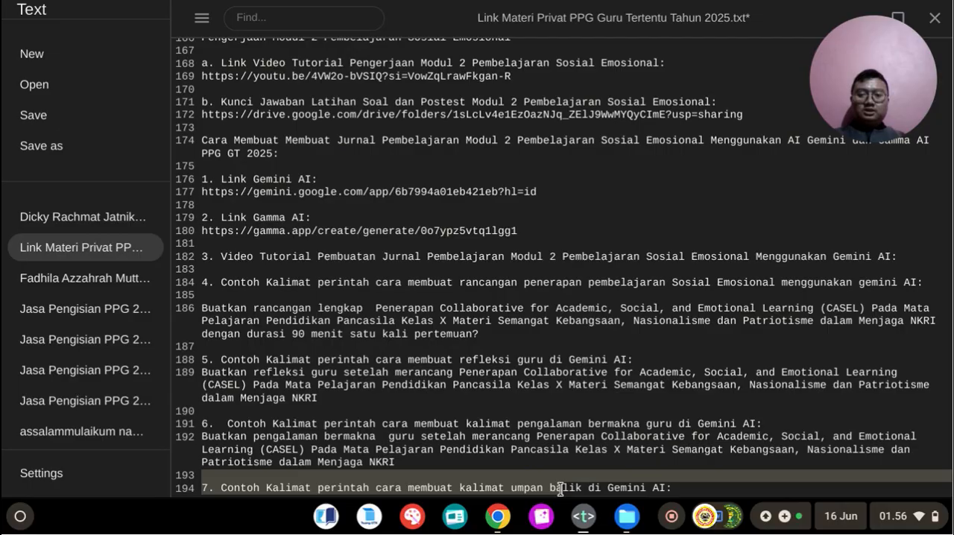
pyautogui.click(607, 489)
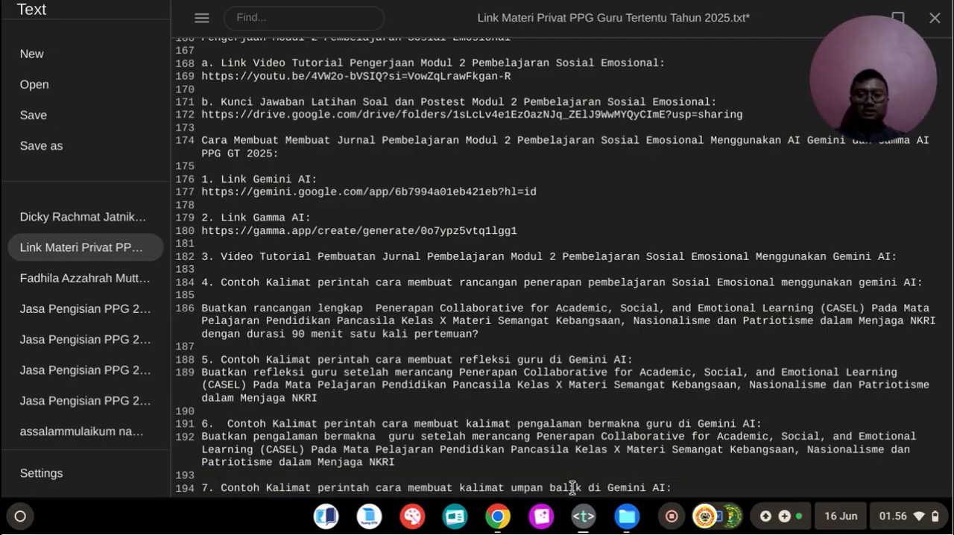
pyautogui.write('te')
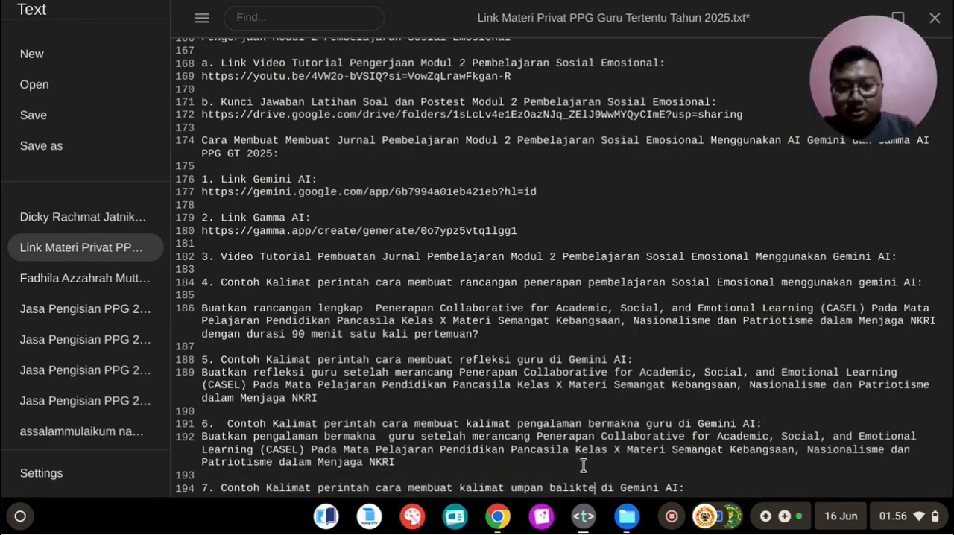
pyautogui.press('BackSpace')
pyautogui.write('teman se')
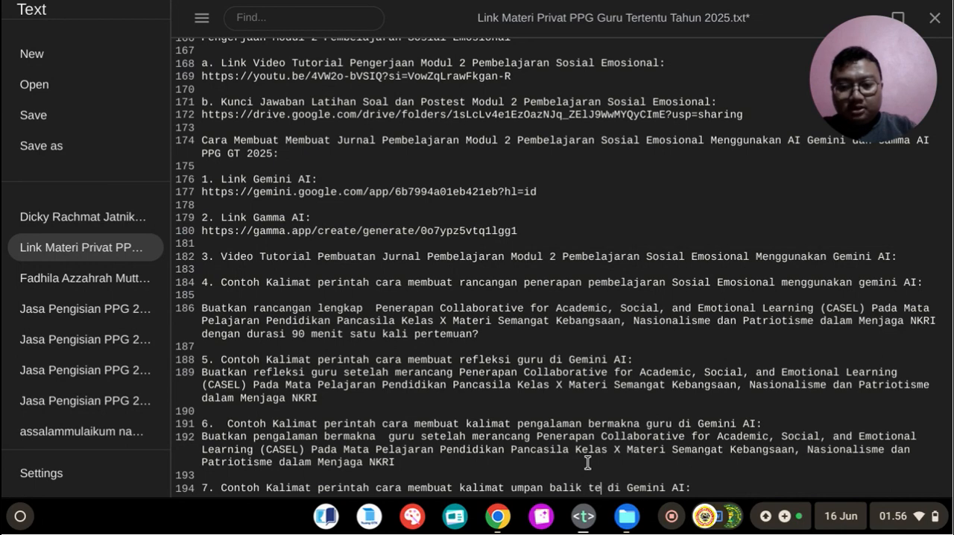
pyautogui.write('jawa')
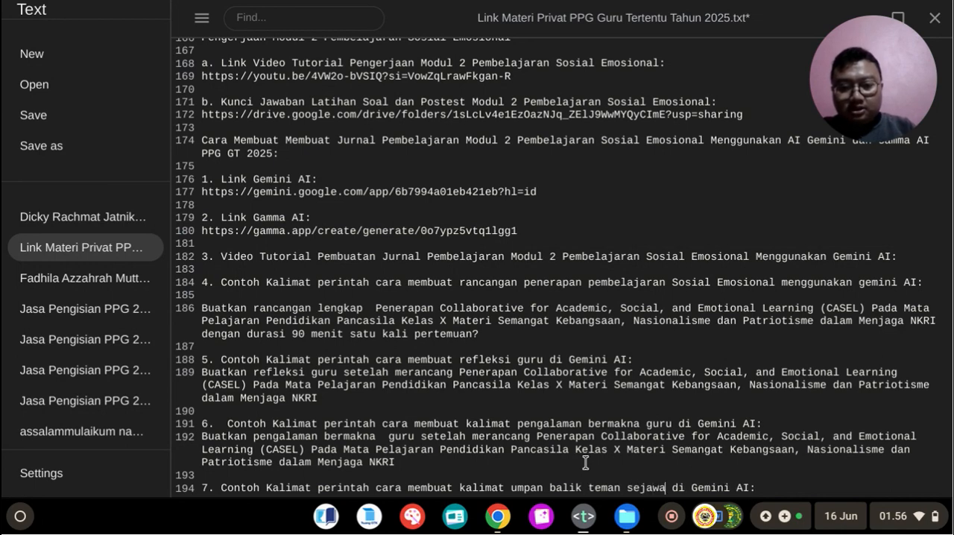
pyautogui.write('t')
# Step: Copy "Buatkan 10 umpan balik rekan sejawat setelah" from the Module 1 feedback prompt and paste it on a new line under the item 7 heading
pyautogui.scroll(3, 462, 295)
pyautogui.scroll(10, 459, 291)
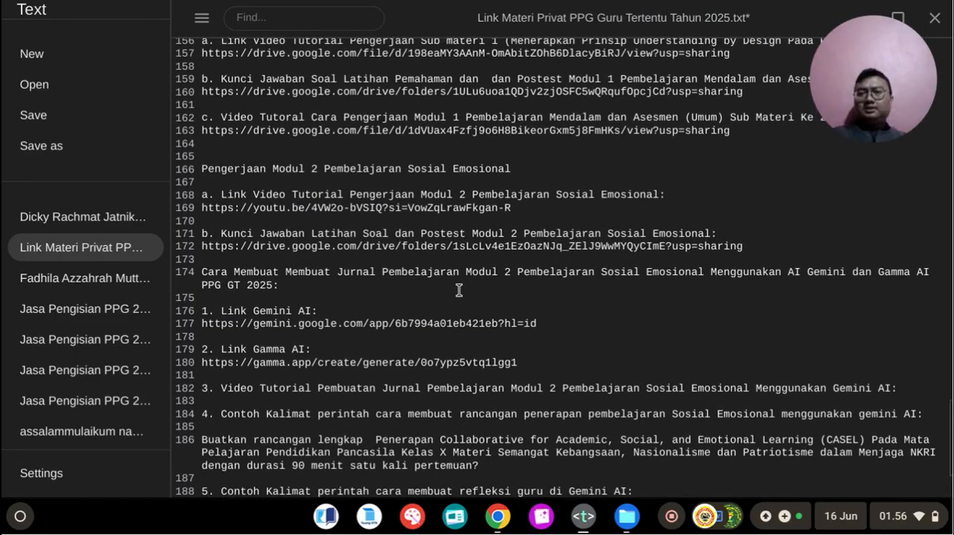
pyautogui.scroll(5, 459, 290)
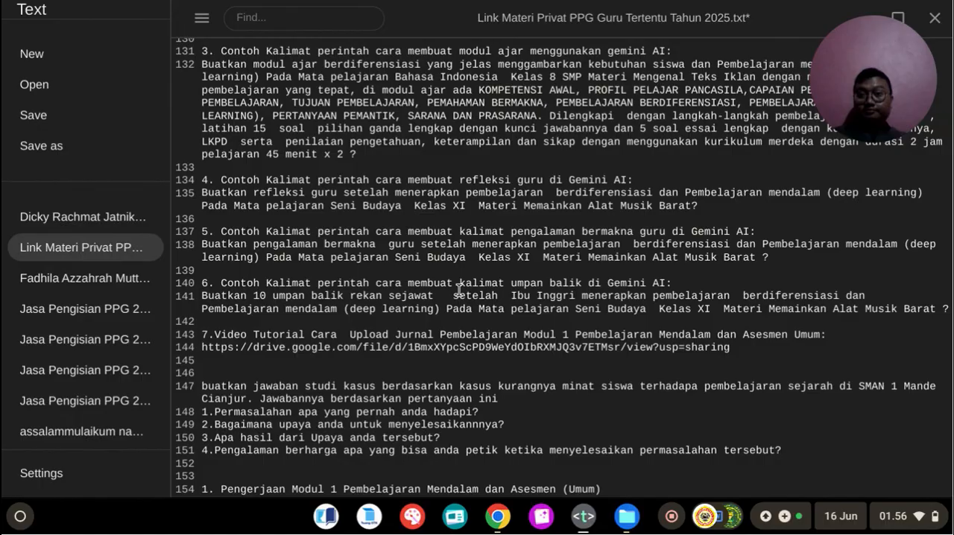
pyautogui.scroll(-1, 459, 290)
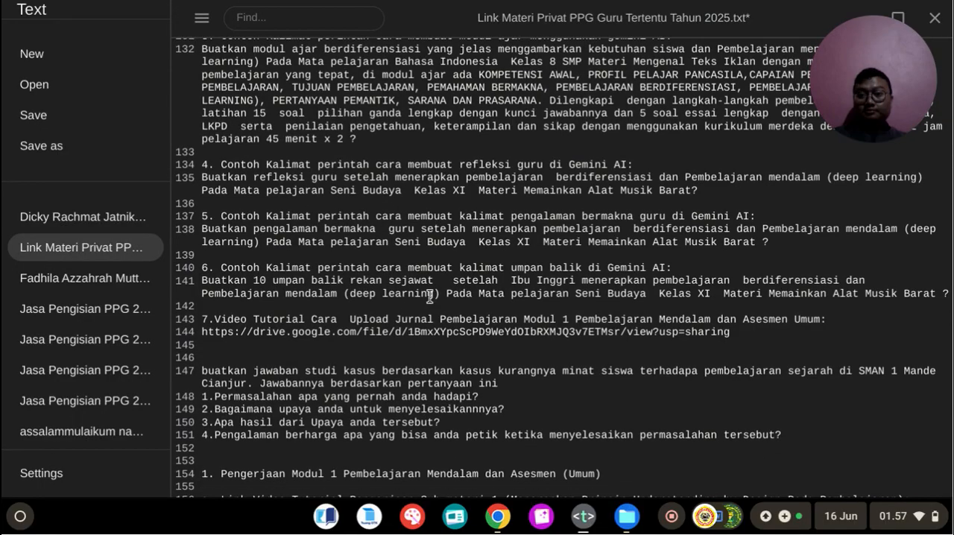
pyautogui.moveTo(201, 282); pyautogui.dragTo(511, 286)
pyautogui.hotkey('ctrl', 'c')
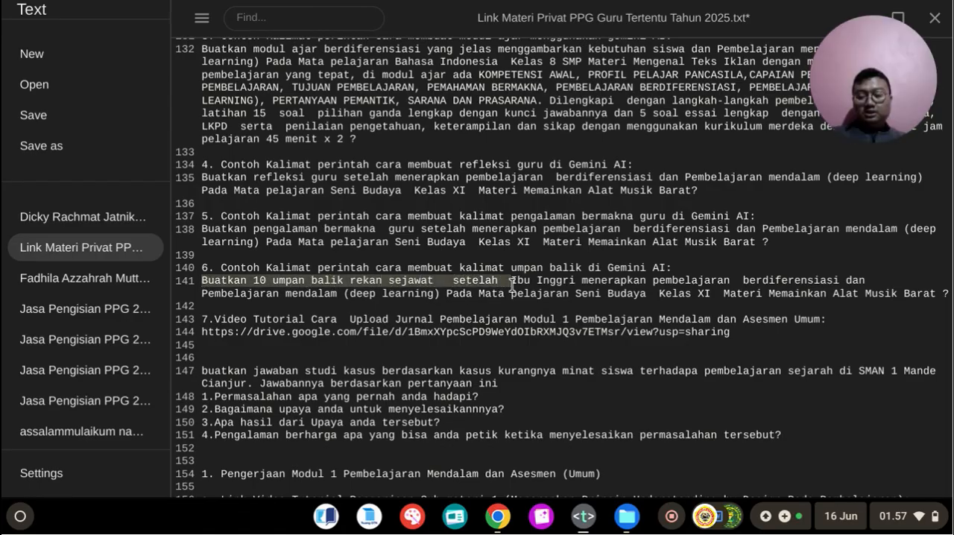
pyautogui.scroll(-10, 513, 286)
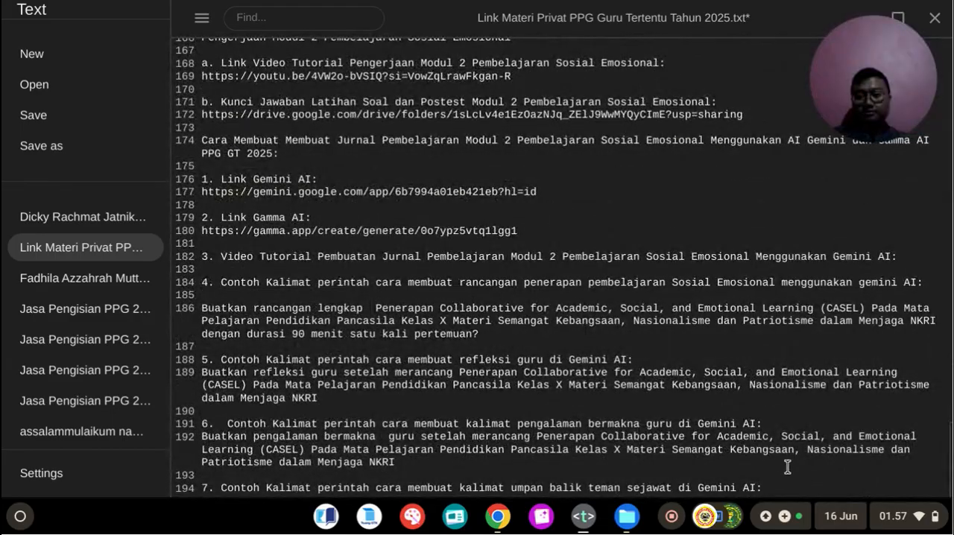
pyautogui.click(771, 482)
pyautogui.press('Return')
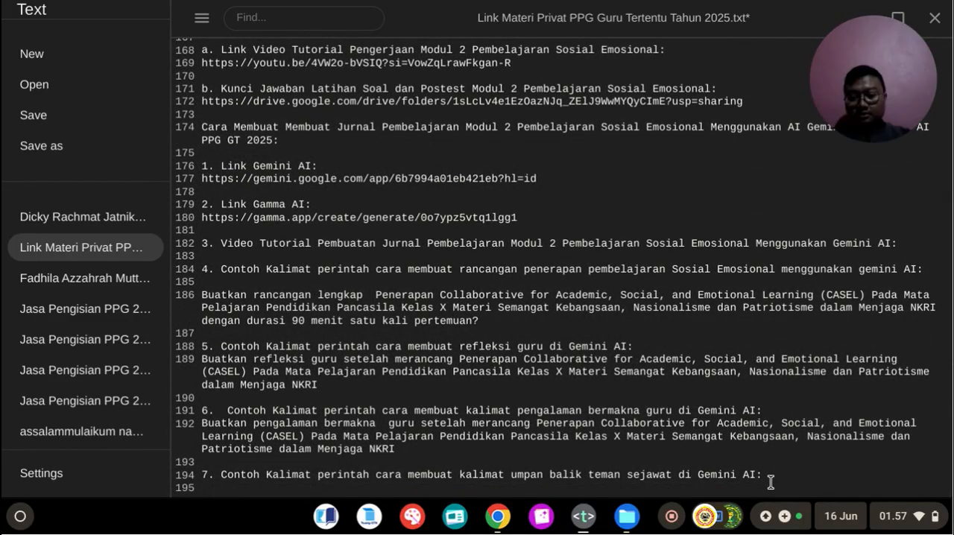
pyautogui.hotkey('ctrl', 'v')
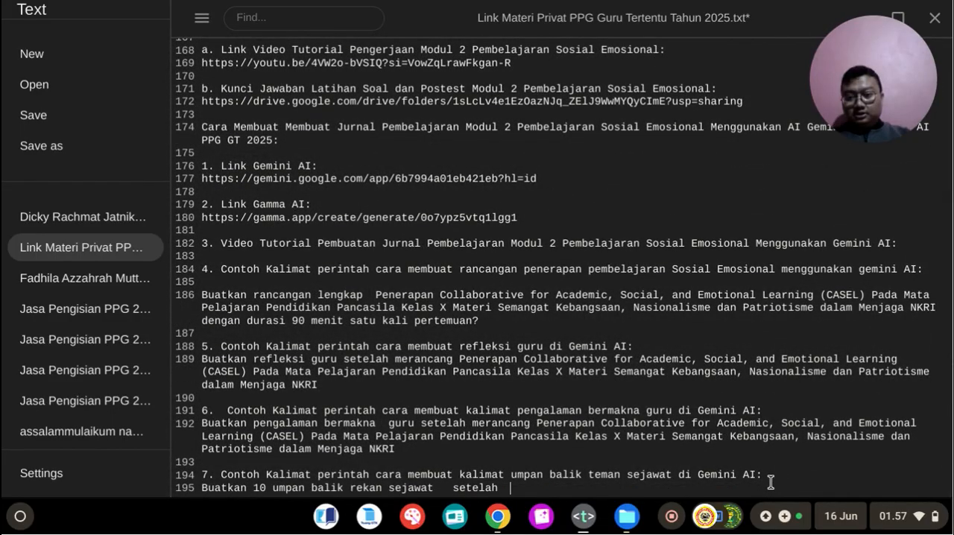
# Step: Remove the extra space before "setelah" in the item 7 prompt and add "Bapak" with the teacher's name after it
pyautogui.click(453, 486)
pyautogui.press('BackSpace')
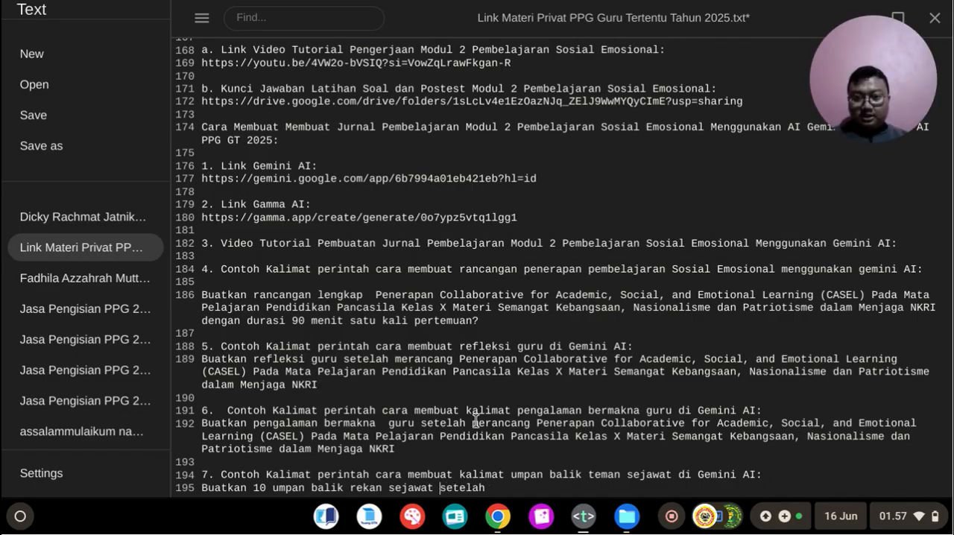
pyautogui.moveTo(472, 421); pyautogui.dragTo(520, 421)
pyautogui.click(501, 489)
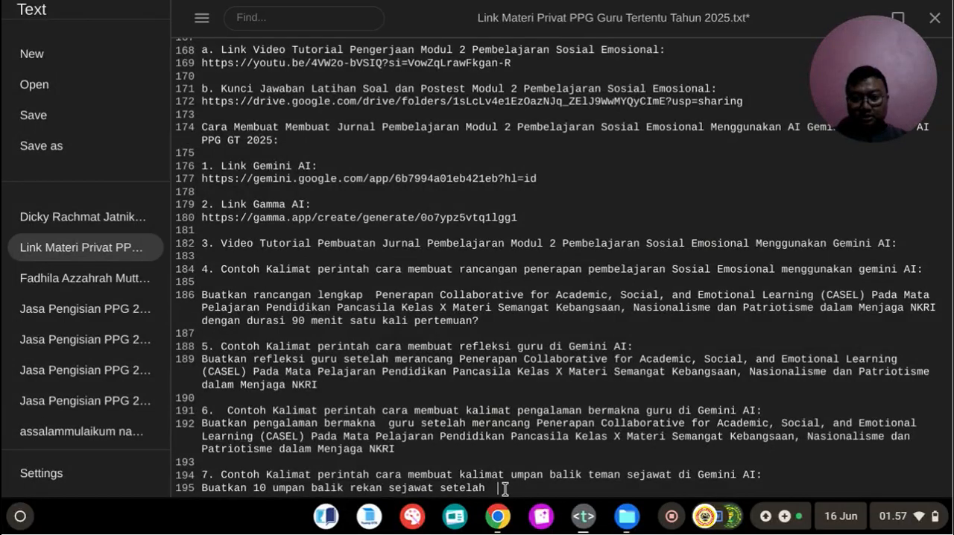
pyautogui.write('B')
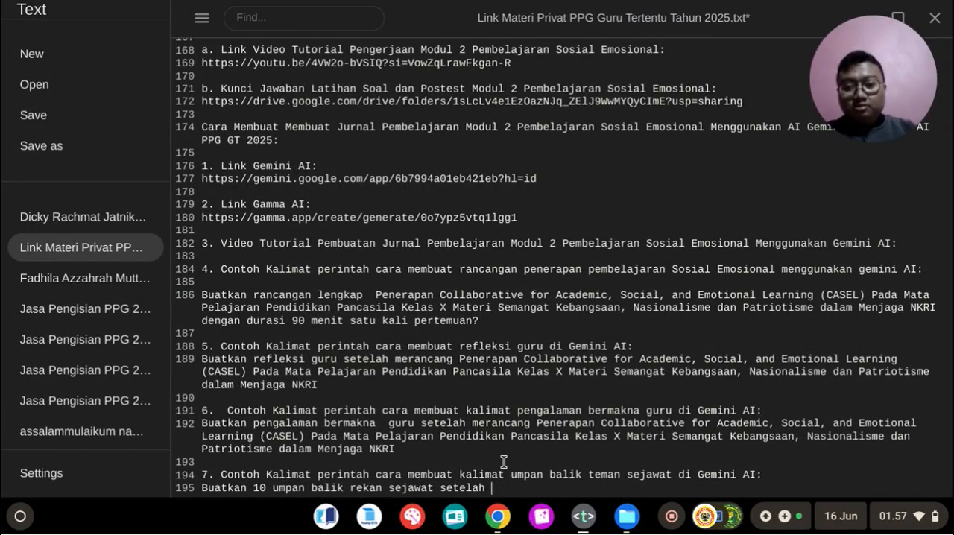
pyautogui.press('BackSpace')
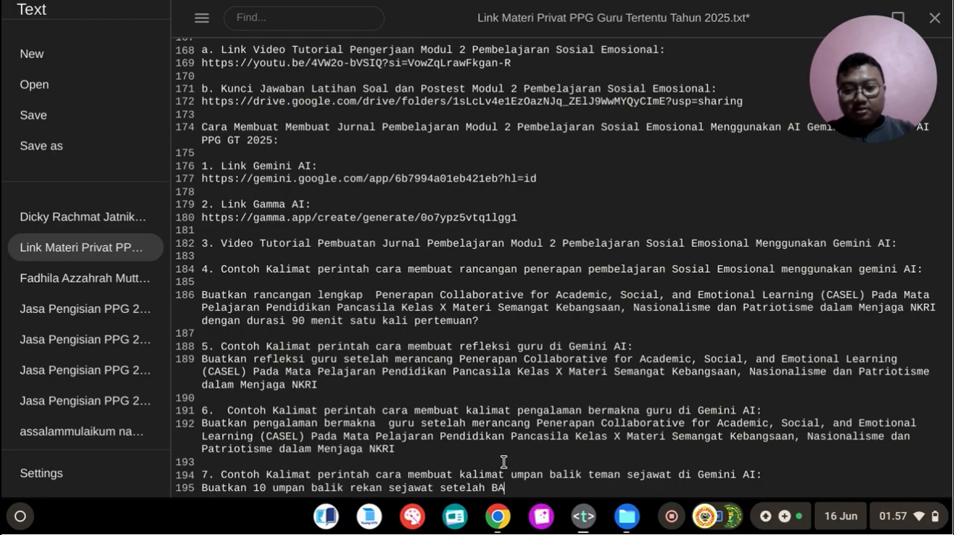
pyautogui.press('BackSpace')
pyautogui.write('apak')
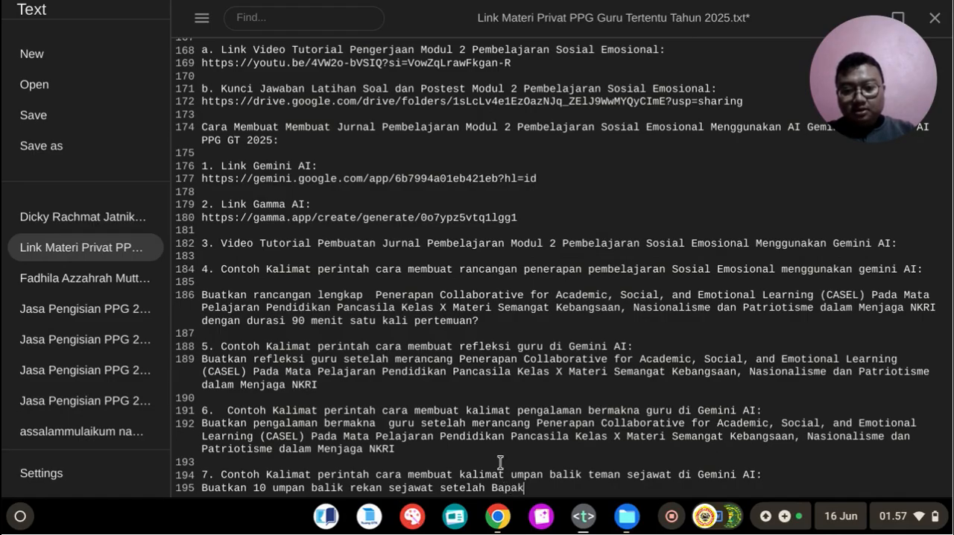
pyautogui.write(' Budiaman')
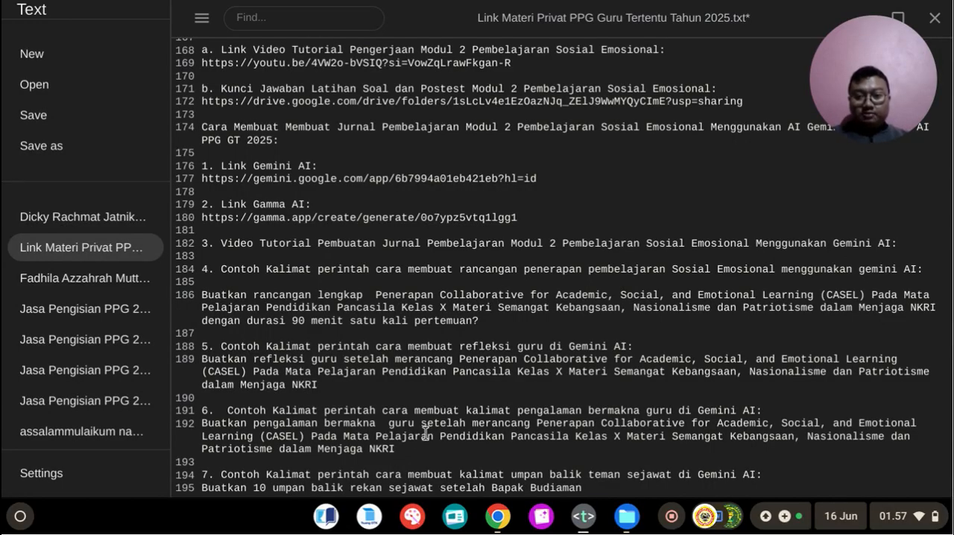
# Step: Copy the item 6 prompt text from "merancang Penerapan" to "Menjaga NKRI" and paste it at the end of the item 7 prompt
pyautogui.moveTo(475, 423); pyautogui.dragTo(778, 449)
pyautogui.hotkey('ctrl', 'c')
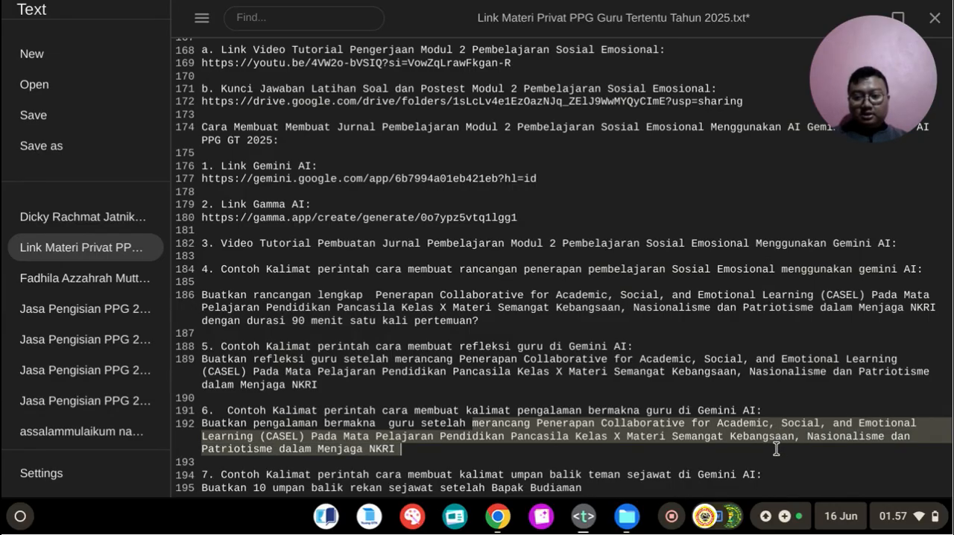
pyautogui.click(607, 486)
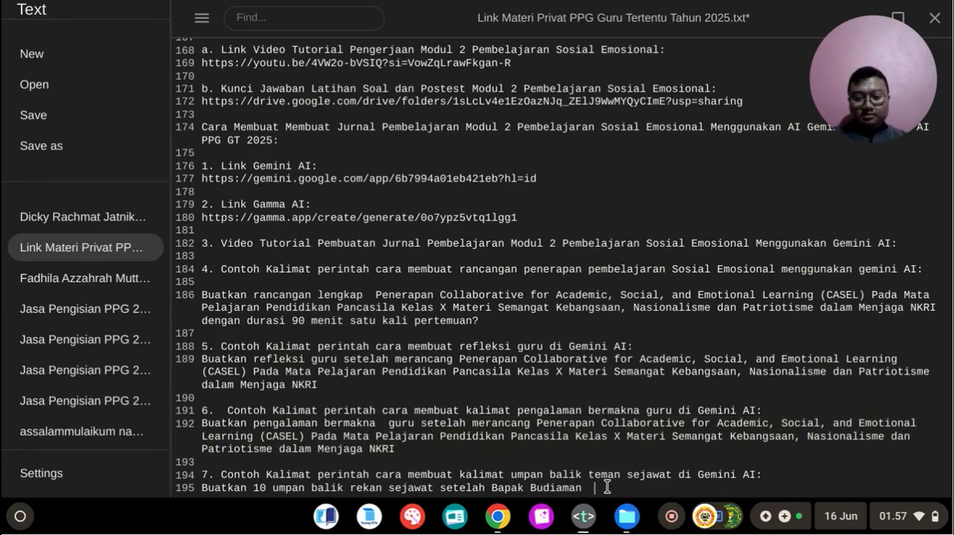
pyautogui.hotkey('ctrl', 'v')
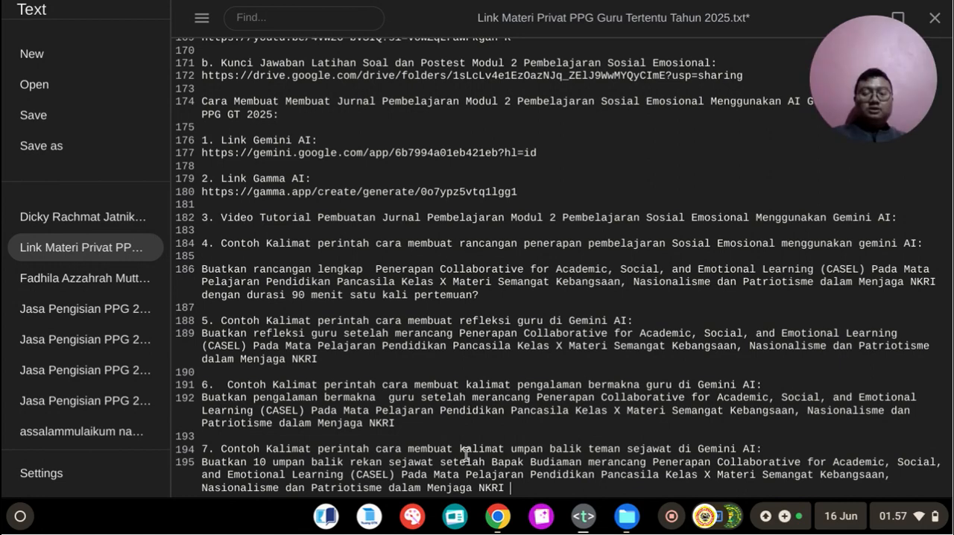
# Step: Copy the complete item 7 peer feedback prompt and switch to the Gemini conversation in Chrome
pyautogui.moveTo(202, 462); pyautogui.dragTo(905, 481)
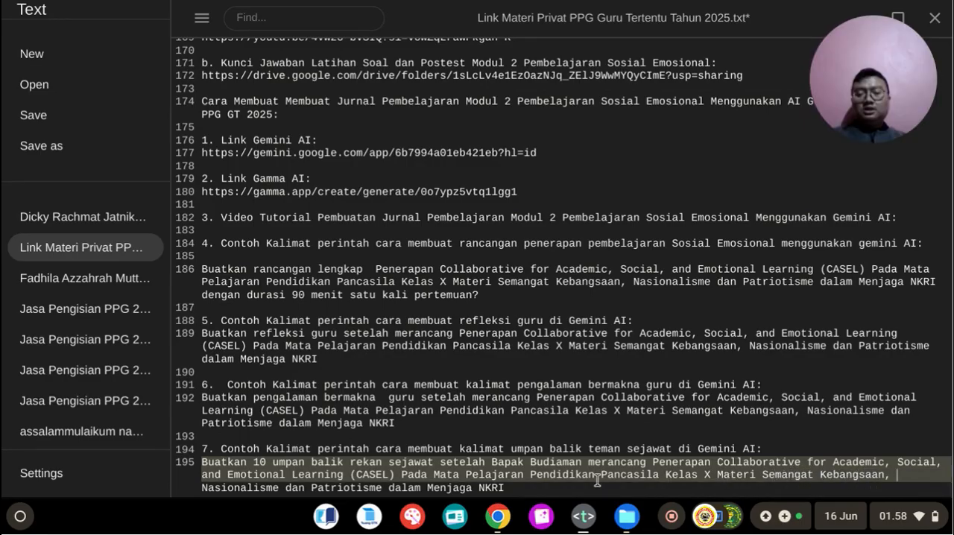
pyautogui.click(534, 487)
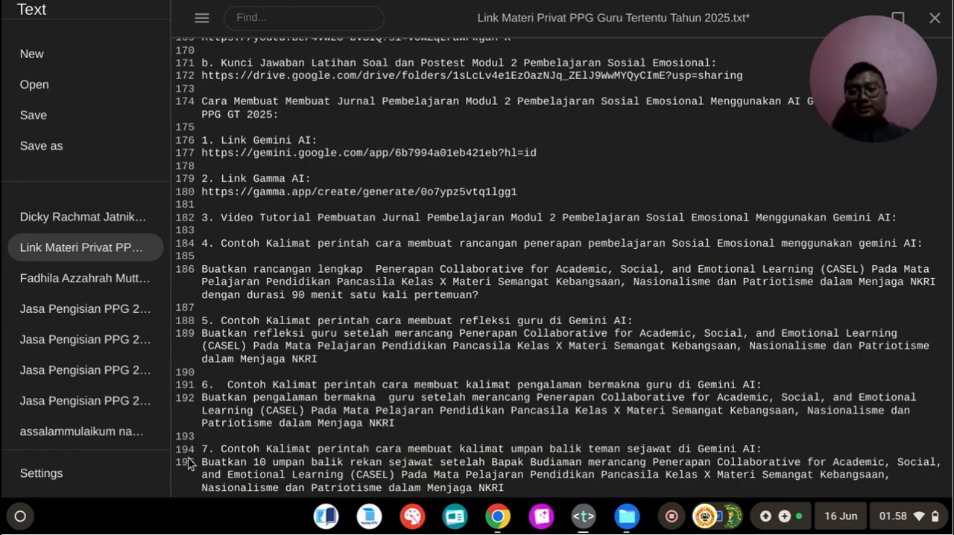
pyautogui.moveTo(202, 462); pyautogui.dragTo(513, 489)
pyautogui.hotkey('ctrl', 'c')
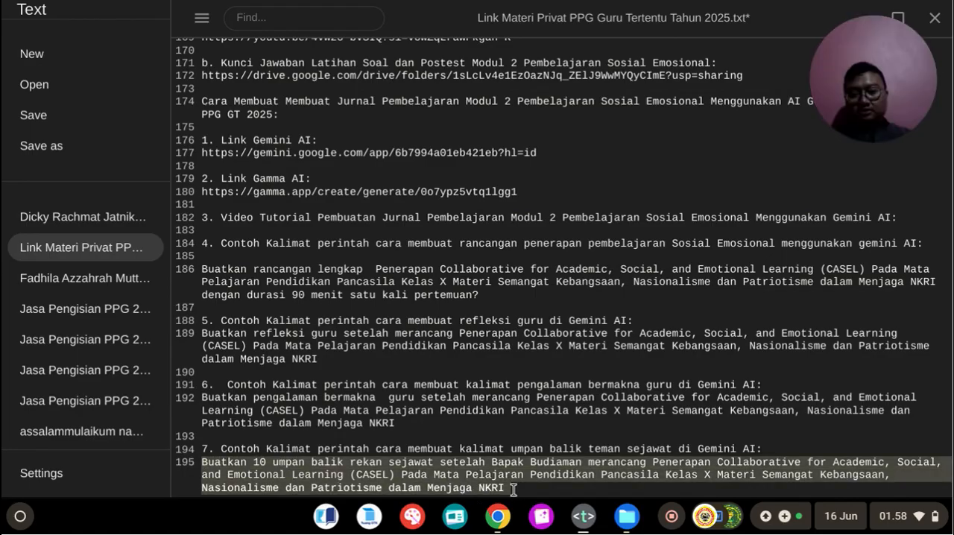
pyautogui.click(505, 532)
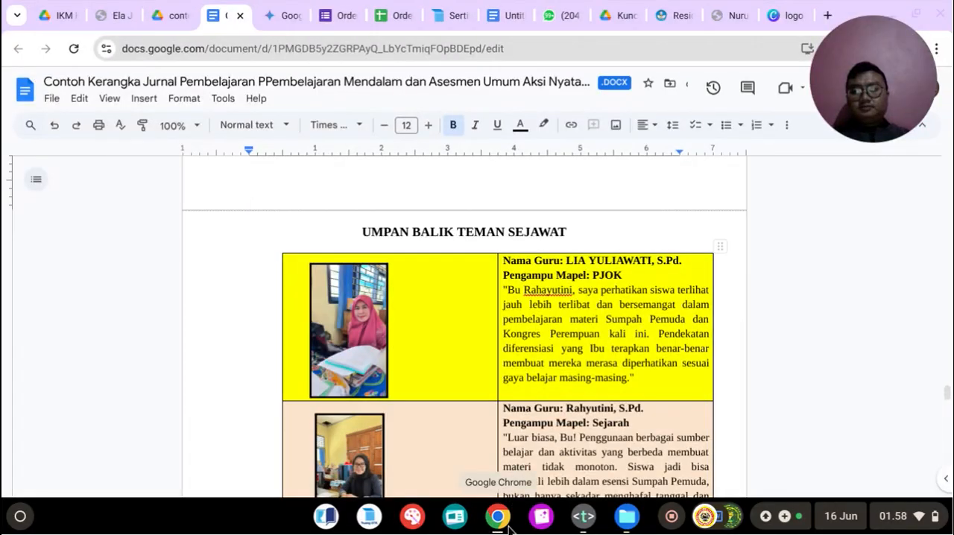
pyautogui.click(291, 14)
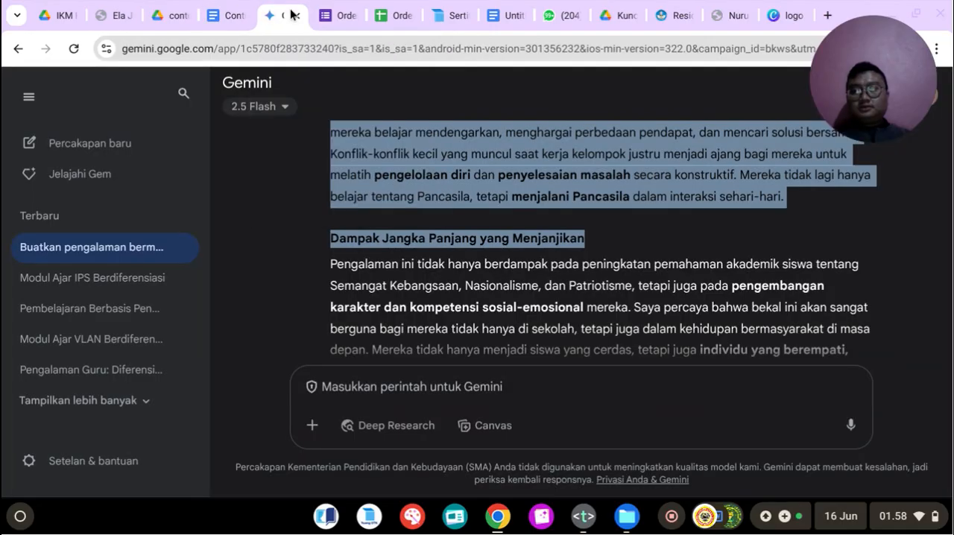
# Step: Replace the "Buatkan pengalaman bermakna" prompt in Gemini with the copied peer feedback prompt and regenerate the answer
pyautogui.scroll(10, 411, 195)
pyautogui.scroll(5, 411, 194)
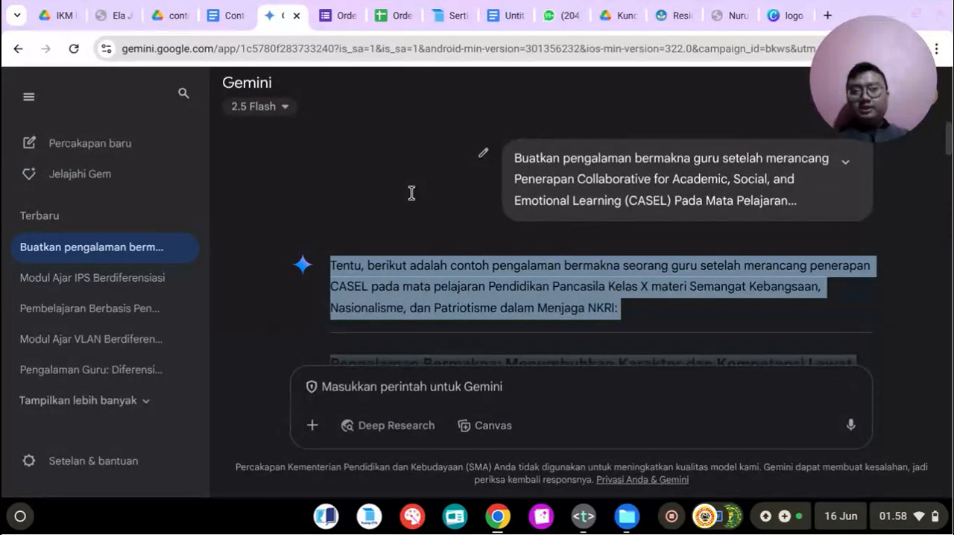
pyautogui.click(482, 155)
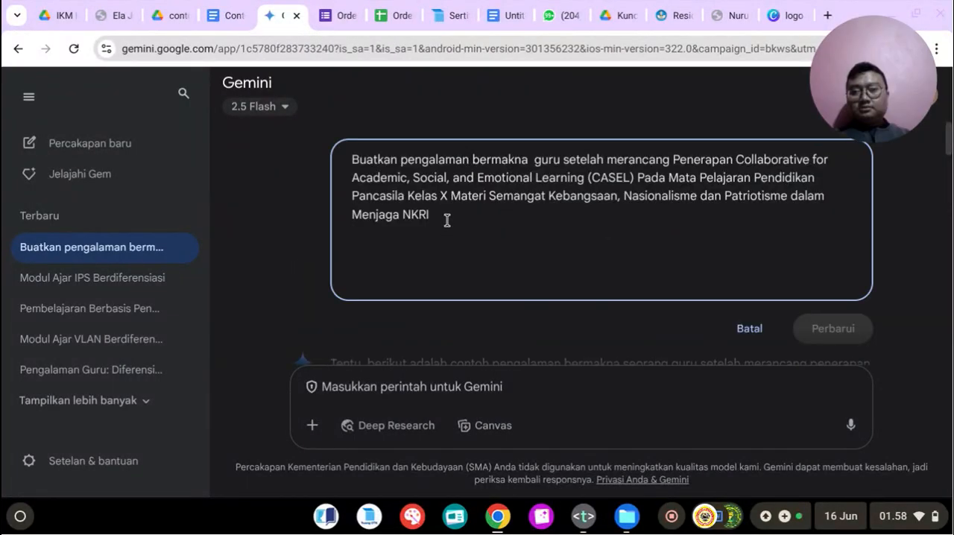
pyautogui.hotkey('ctrl', 'a')
pyautogui.hotkey('ctrl', 'v')
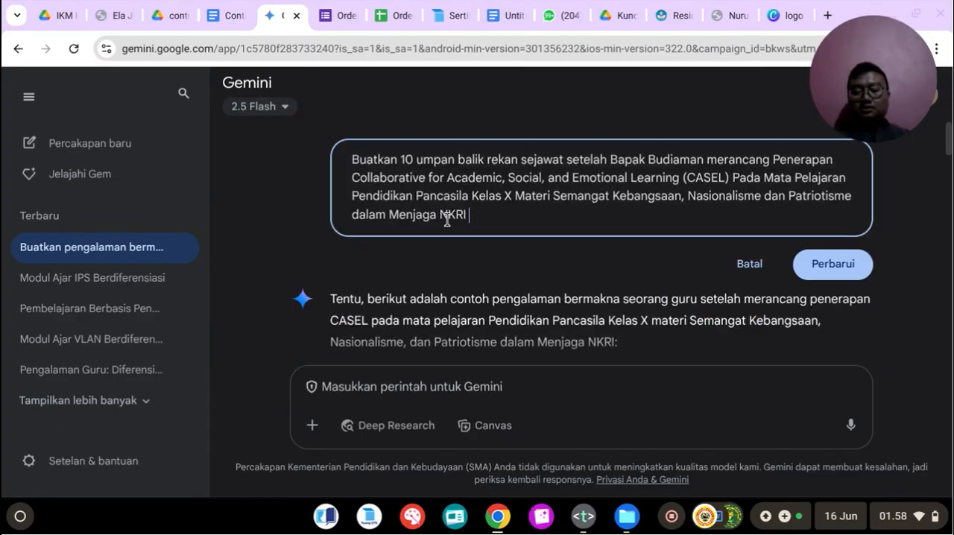
pyautogui.click(828, 266)
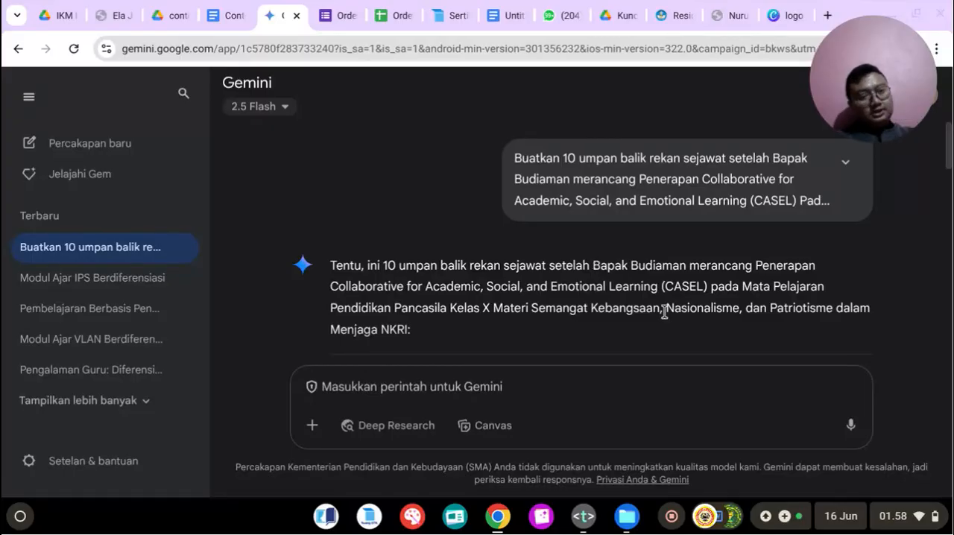
# Step: Replace the PJOK teacher's feedback in the journal's peer feedback table with Gemini's "Sangat Inovatif" item
pyautogui.scroll(-3, 529, 299)
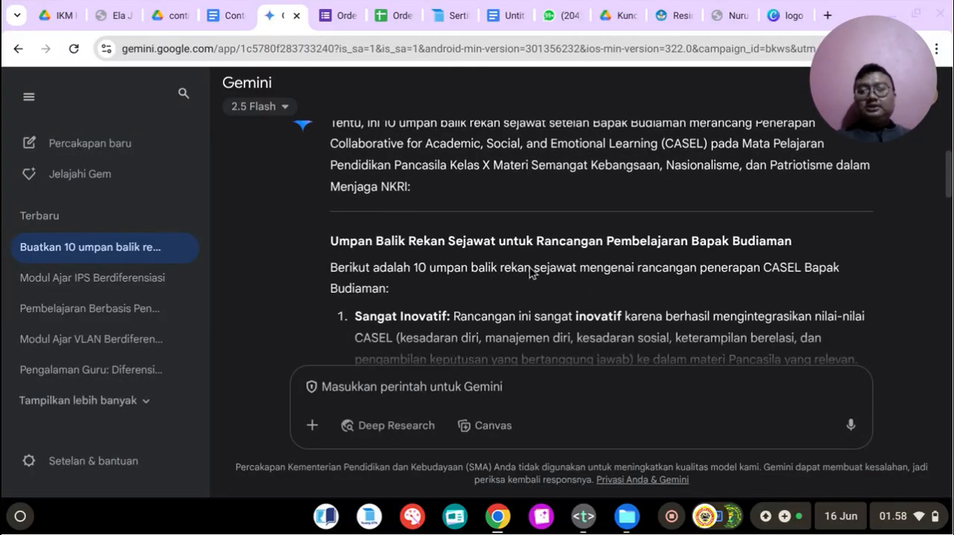
pyautogui.scroll(-2, 395, 238)
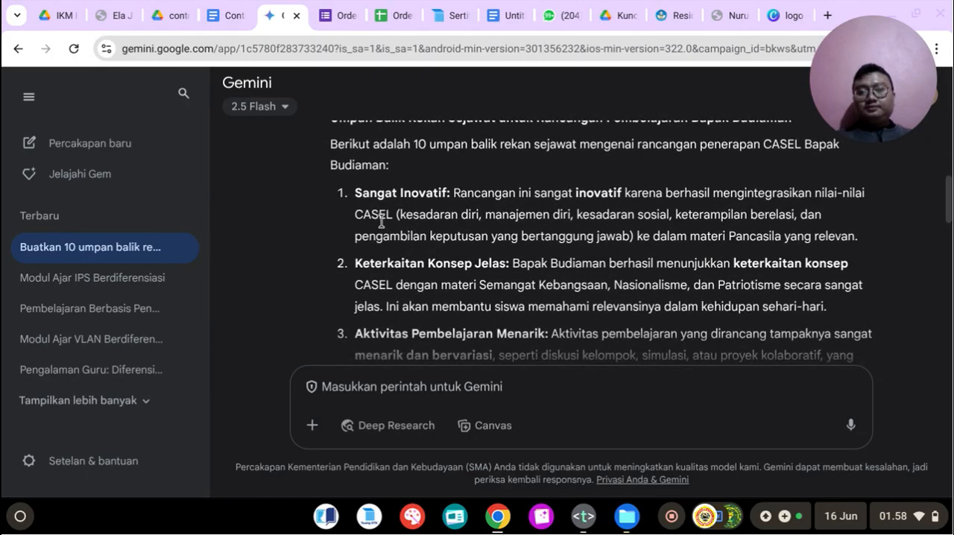
pyautogui.moveTo(356, 193); pyautogui.dragTo(580, 228)
pyautogui.scroll(-7, 580, 228)
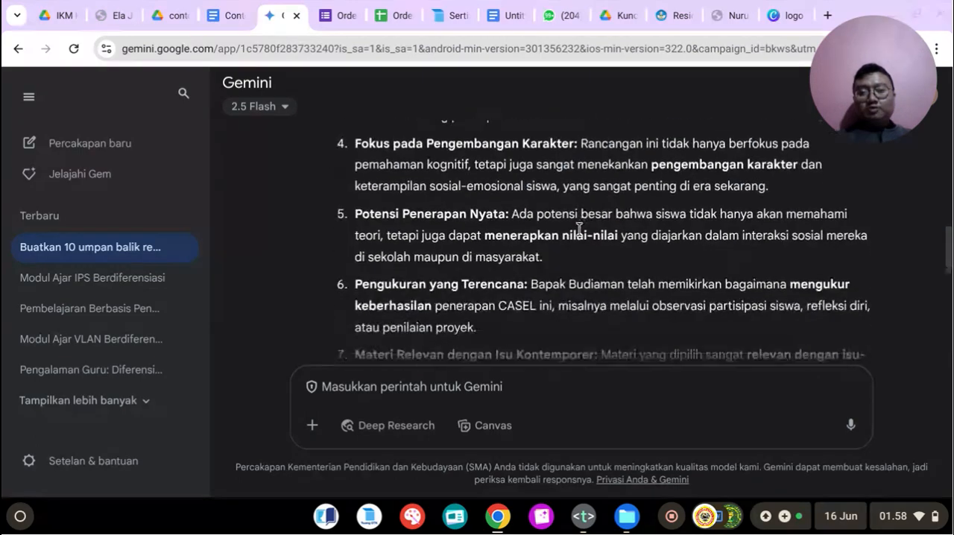
pyautogui.scroll(9, 578, 227)
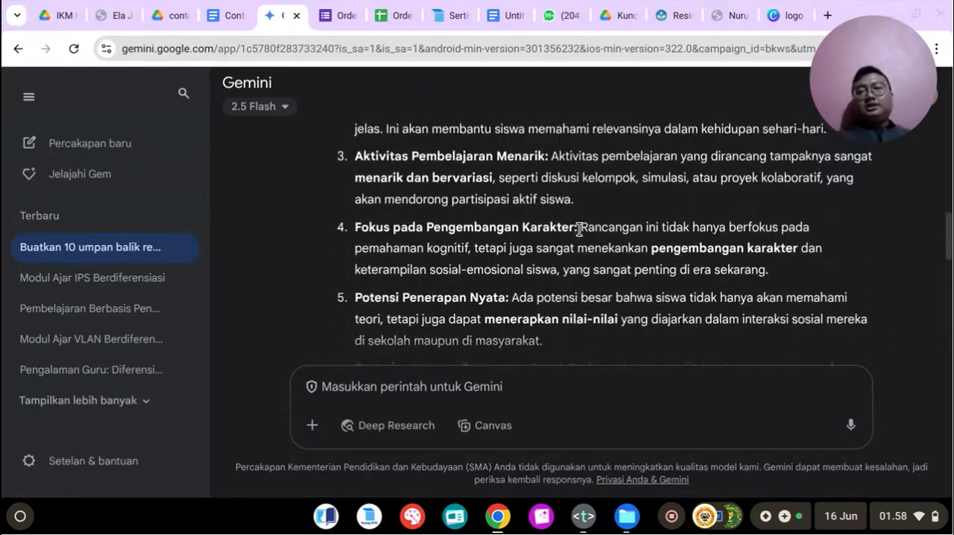
pyautogui.scroll(-2, 503, 287)
pyautogui.moveTo(353, 178); pyautogui.dragTo(876, 222)
pyautogui.rightClick(576, 211)
pyautogui.click(580, 218)
pyautogui.click(237, 12)
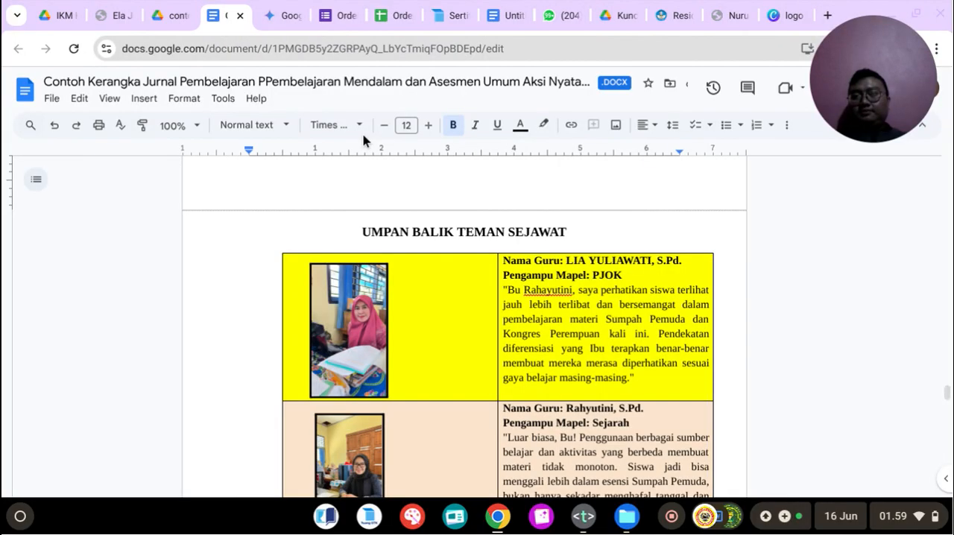
pyautogui.moveTo(504, 274); pyautogui.dragTo(653, 361)
pyautogui.hotkey('ctrl', 'v')
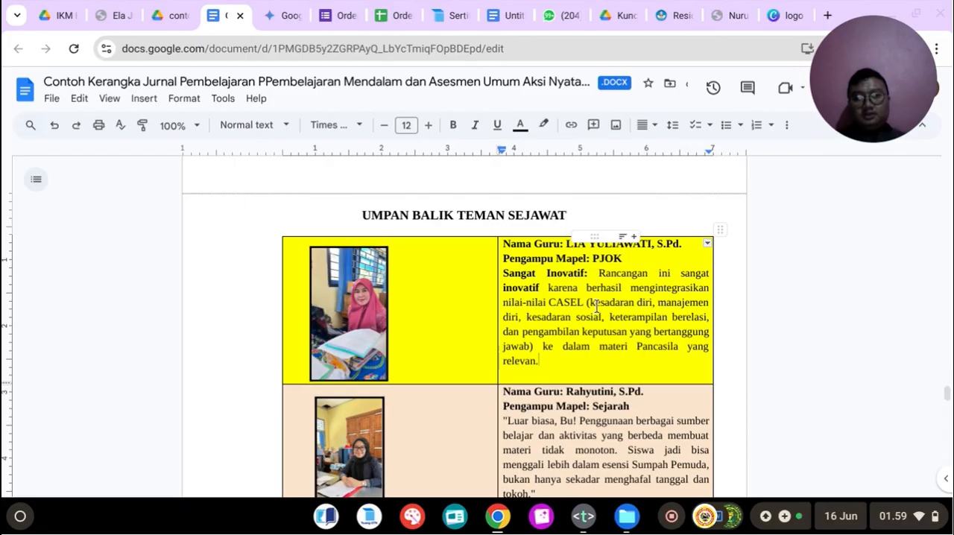
# Step: Replace the Sejarah teacher's feedback in the journal table with Gemini's "Keterkaitan Konsep Jelas" item
pyautogui.scroll(-2, 597, 306)
pyautogui.click(281, 15)
pyautogui.scroll(-1, 399, 210)
pyautogui.moveTo(356, 201); pyautogui.dragTo(840, 249)
pyautogui.rightClick(727, 224)
pyautogui.click(741, 235)
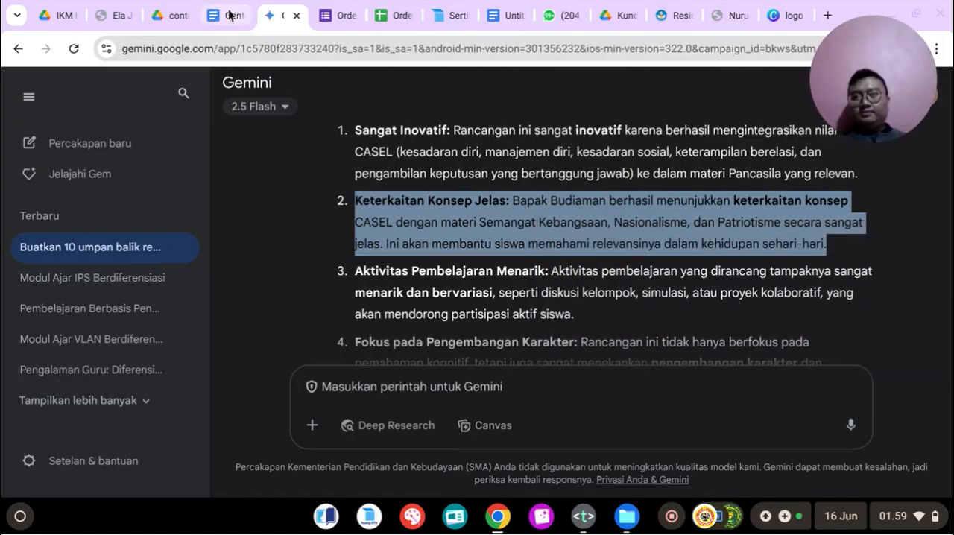
pyautogui.click(229, 15)
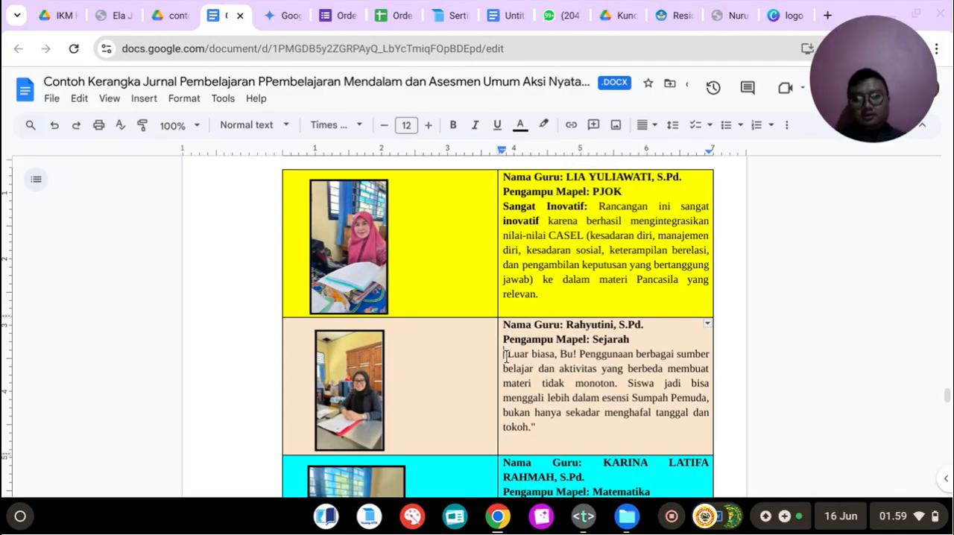
pyautogui.moveTo(505, 353); pyautogui.dragTo(549, 429)
pyautogui.hotkey('ctrl', 'v')
# Step: Replace the Matematika teacher's feedback in the journal table with Gemini's "Fokus pada Pengembangan Karakter" item
pyautogui.scroll(-1, 547, 425)
pyautogui.scroll(-2, 547, 417)
pyautogui.click(274, 15)
pyautogui.scroll(-1, 429, 263)
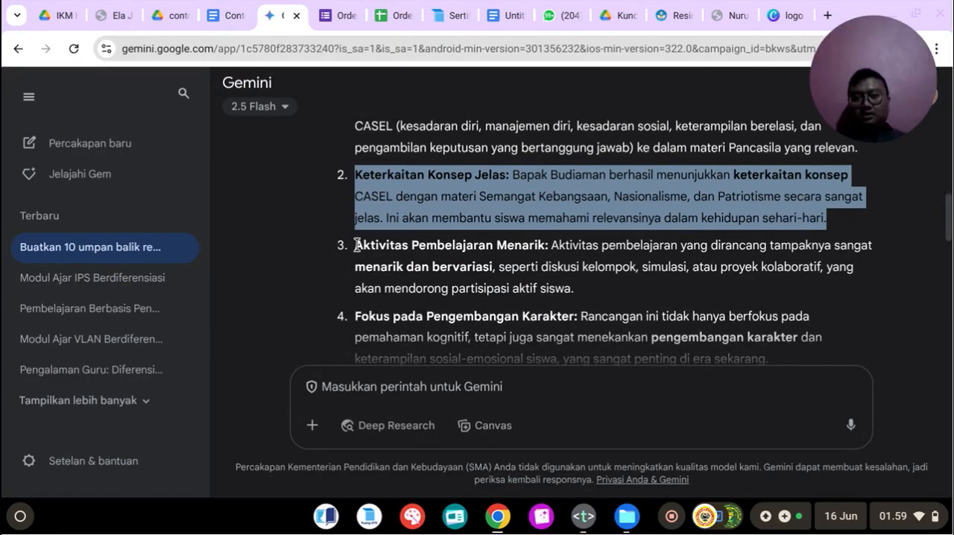
pyautogui.scroll(-3, 363, 248)
pyautogui.moveTo(356, 225); pyautogui.dragTo(774, 280)
pyautogui.rightClick(670, 251)
pyautogui.click(694, 268)
pyautogui.click(228, 15)
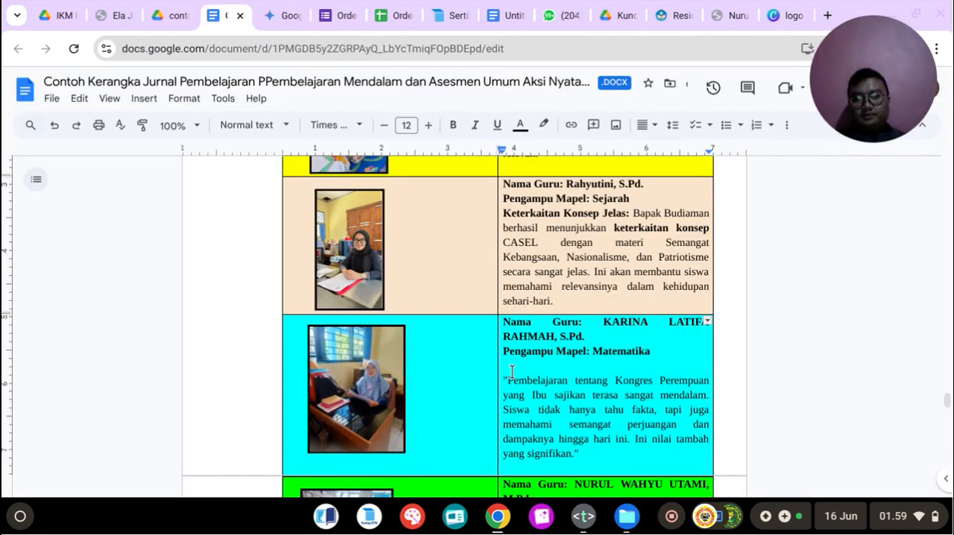
pyautogui.moveTo(542, 411); pyautogui.dragTo(595, 455)
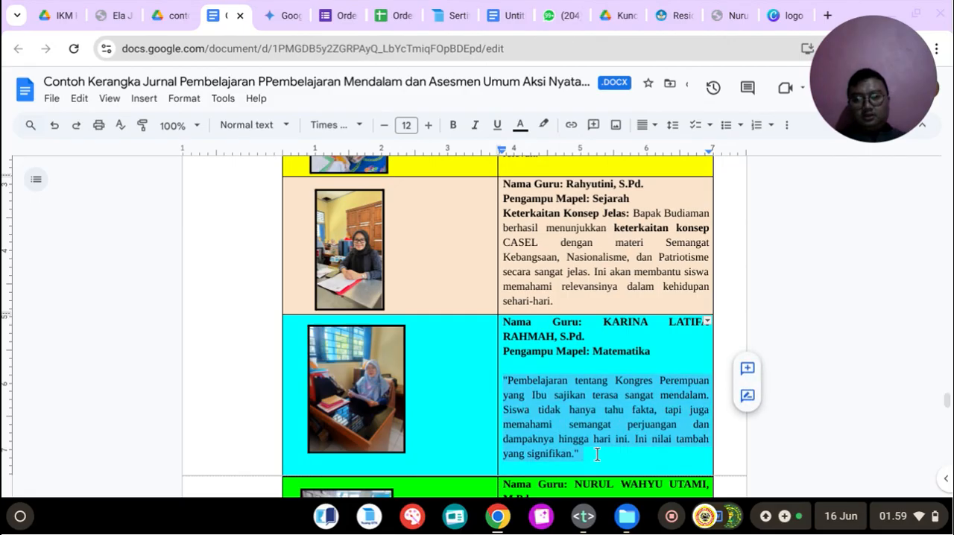
pyautogui.hotkey('ctrl', 'v')
# Step: Replace the feedback in the green row of the journal's peer feedback table with Gemini's "Materi Relevan dengan Isu Kontemporer" item
pyautogui.scroll(-3, 591, 417)
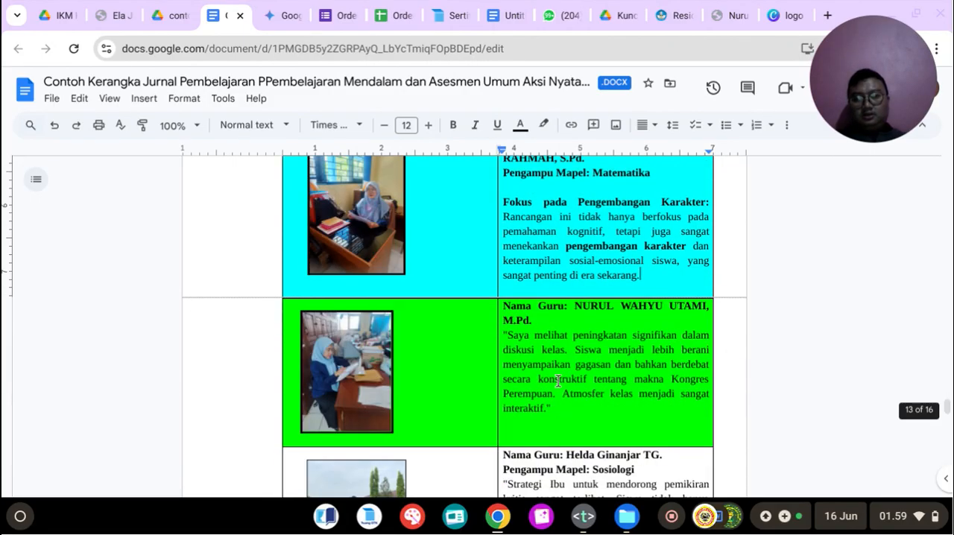
pyautogui.click(286, 11)
pyautogui.scroll(-3, 403, 245)
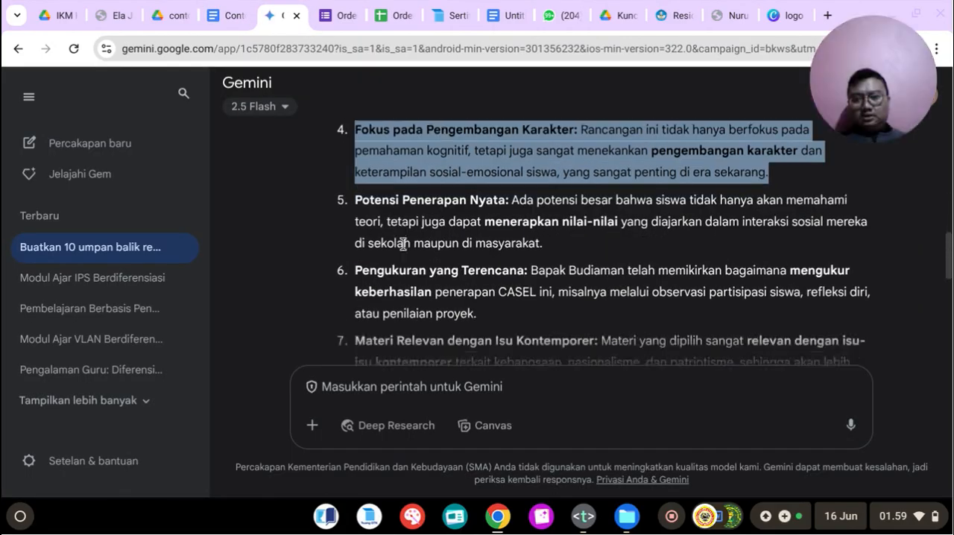
pyautogui.scroll(-3, 403, 245)
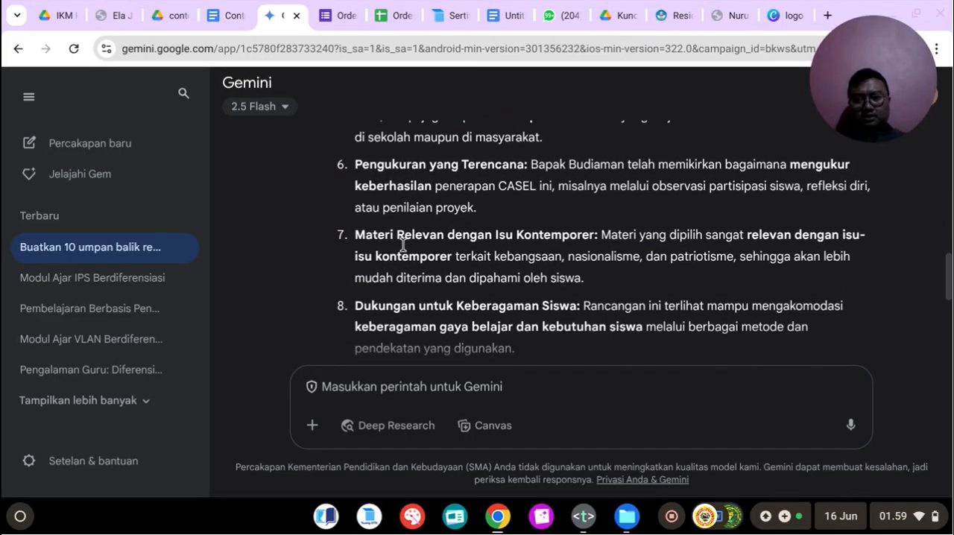
pyautogui.moveTo(352, 237); pyautogui.dragTo(650, 285)
pyautogui.rightClick(506, 273)
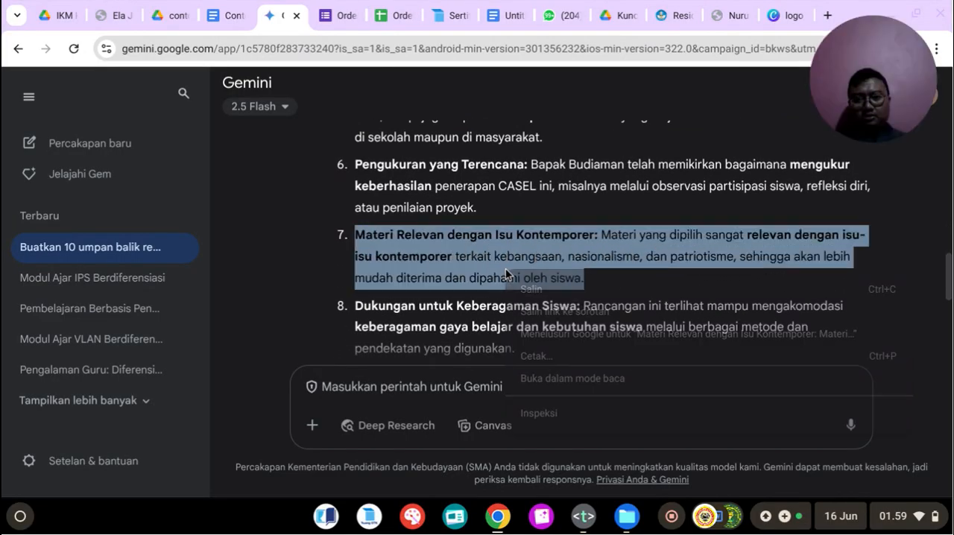
pyautogui.click(531, 289)
pyautogui.click(225, 15)
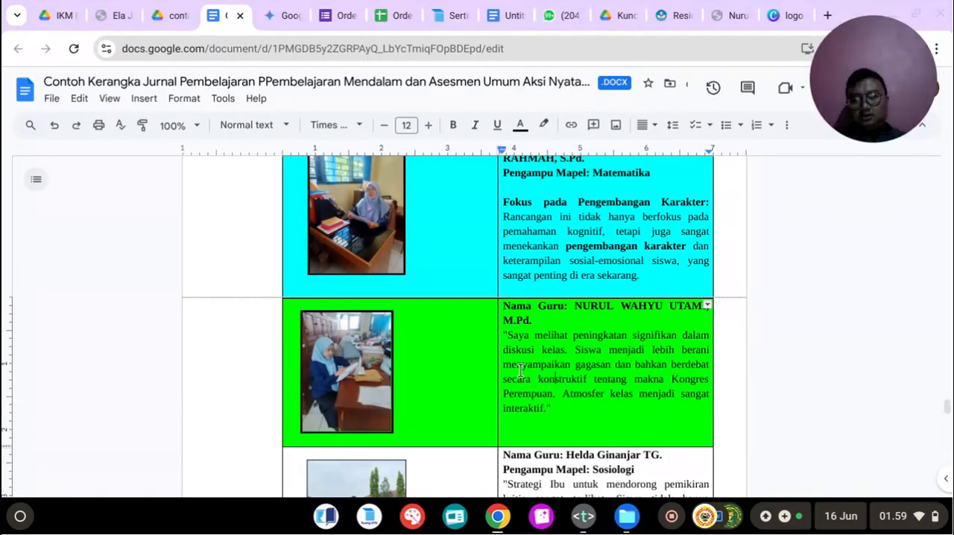
pyautogui.moveTo(506, 337); pyautogui.dragTo(581, 409)
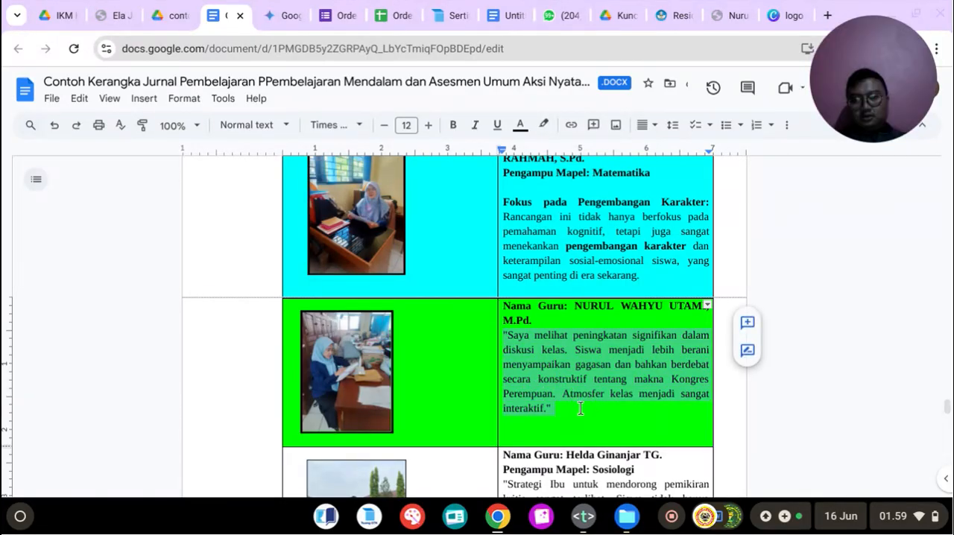
pyautogui.hotkey('ctrl', 'v')
# Step: Replace the Sosiologi teacher's feedback in the journal table with Gemini's "Perlu Mempertimbangkan Alokasi Waktu" item
pyautogui.scroll(-2, 581, 409)
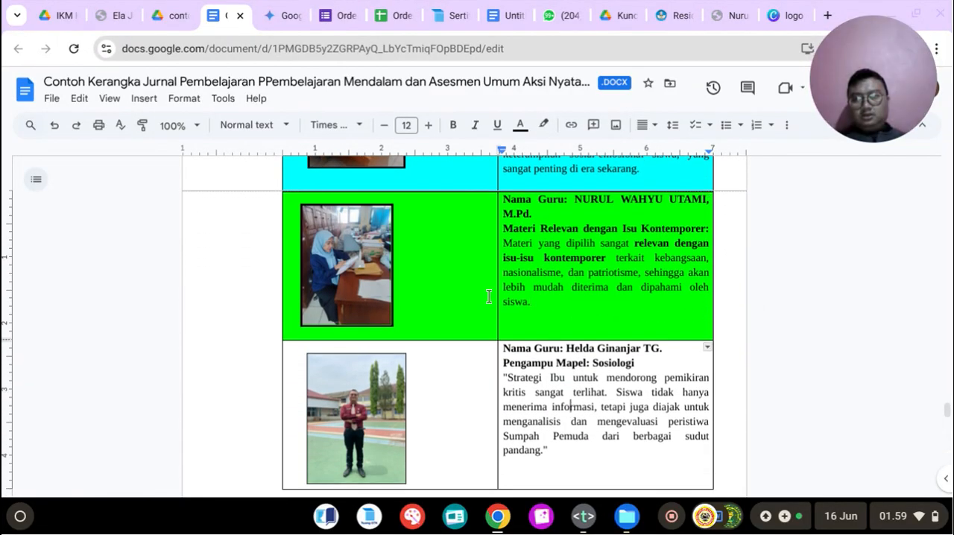
pyautogui.click(273, 17)
pyautogui.scroll(-3, 398, 287)
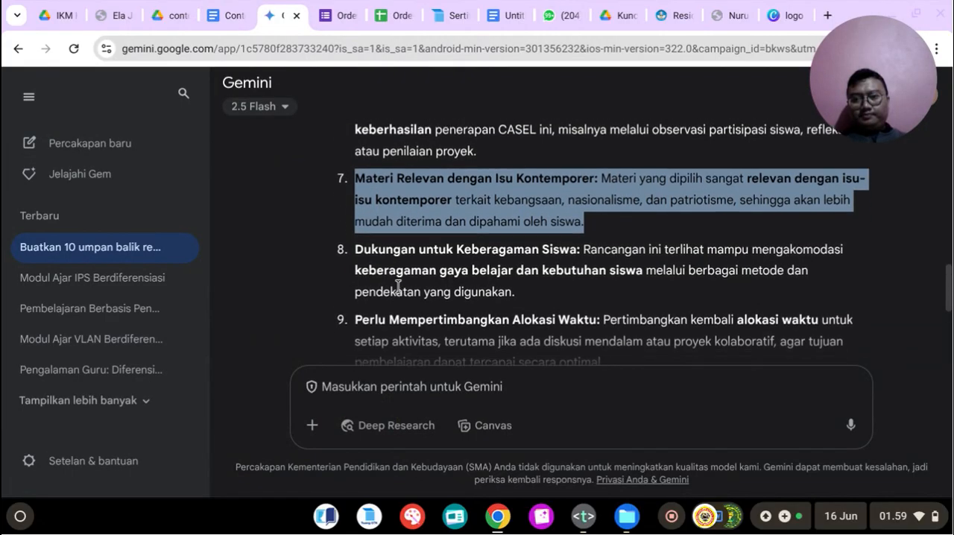
pyautogui.scroll(-1, 398, 287)
pyautogui.moveTo(355, 234); pyautogui.dragTo(666, 284)
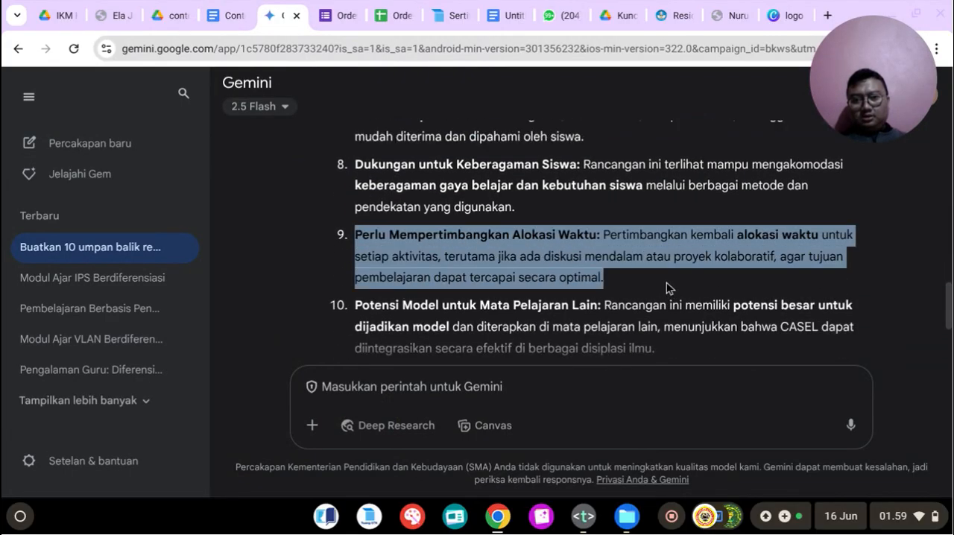
pyautogui.rightClick(524, 248)
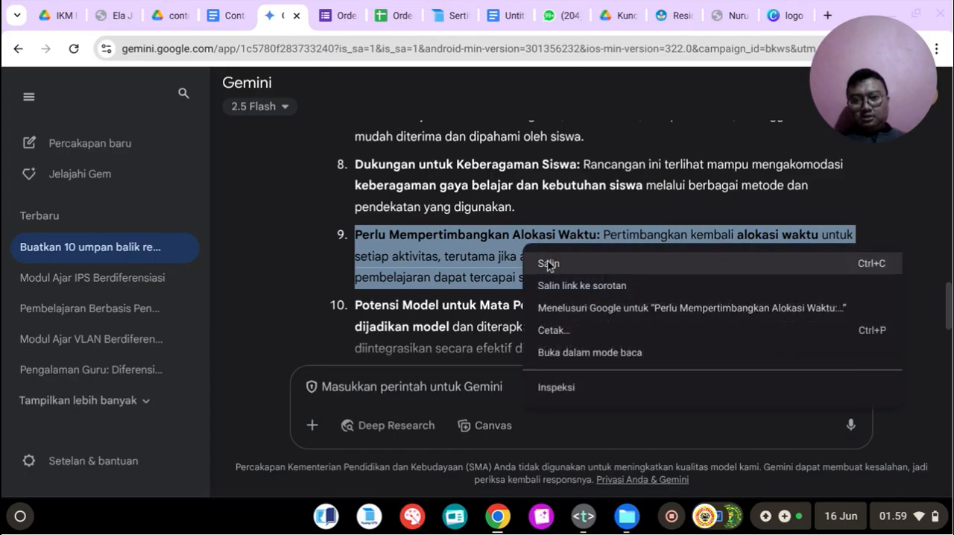
pyautogui.click(552, 261)
pyautogui.scroll(-1, 555, 265)
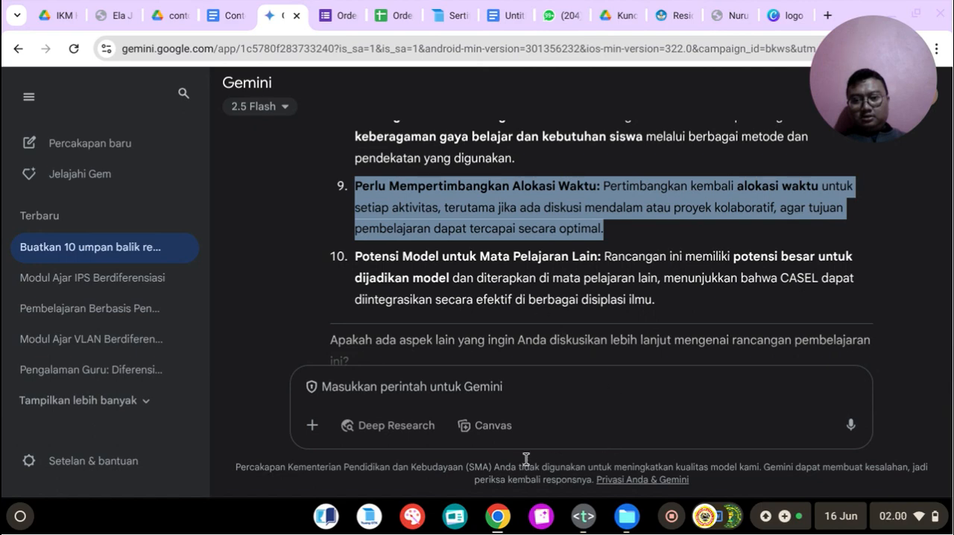
pyautogui.rightClick(448, 203)
pyautogui.click(454, 215)
pyautogui.hotkey('ctrl', 'shift', 'Tab')
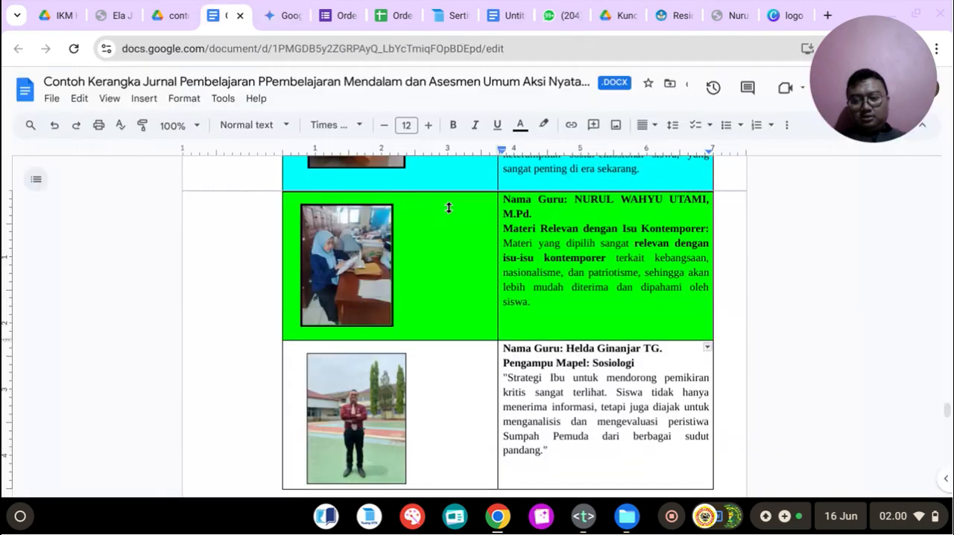
pyautogui.moveTo(504, 377); pyautogui.dragTo(575, 456)
pyautogui.hotkey('ctrl', 'v')
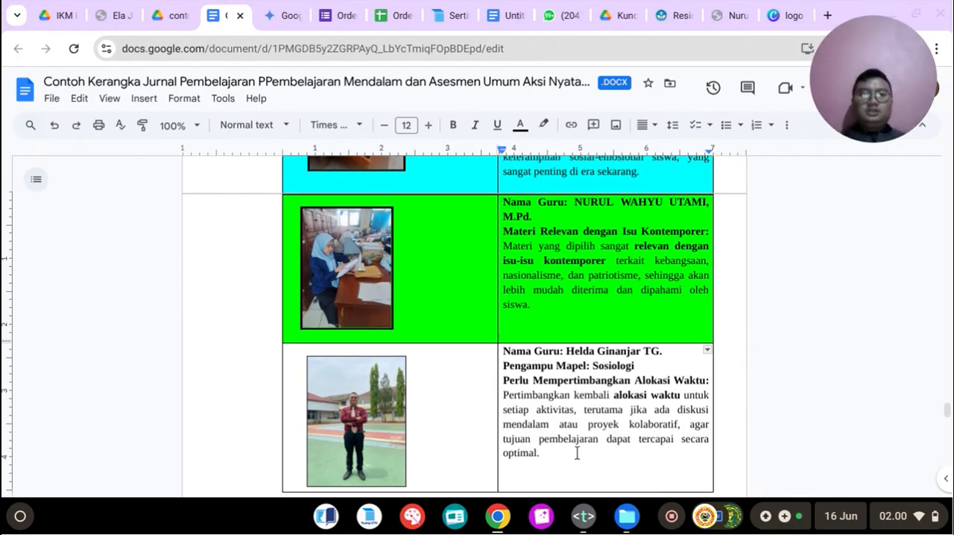
# Step: Review the peer feedback table, the documentation and classroom photo pages and the closing page, and return to the journal's cover
pyautogui.scroll(4, 577, 453)
pyautogui.scroll(-8, 575, 451)
pyautogui.scroll(1, 575, 452)
pyautogui.scroll(15, 577, 452)
pyautogui.scroll(-5, 577, 447)
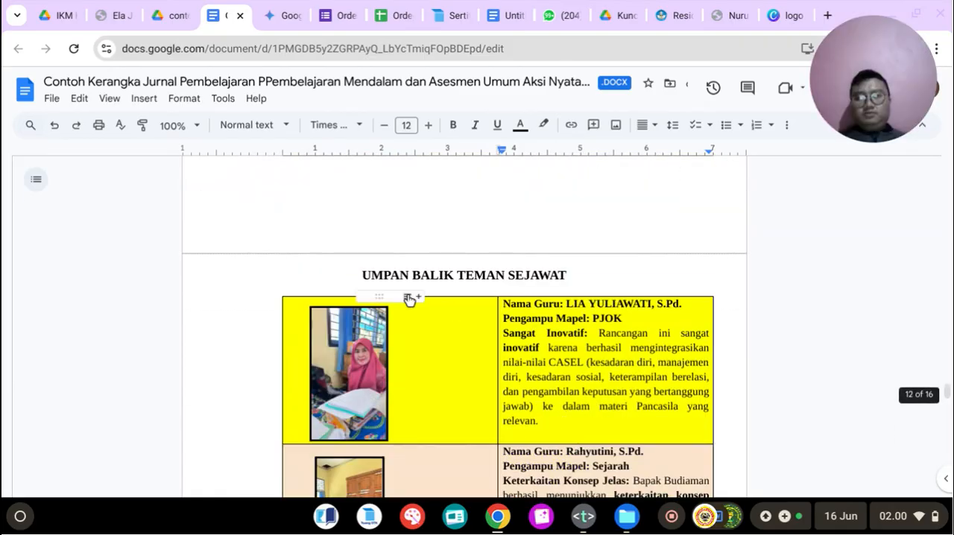
pyautogui.scroll(-9, 556, 348)
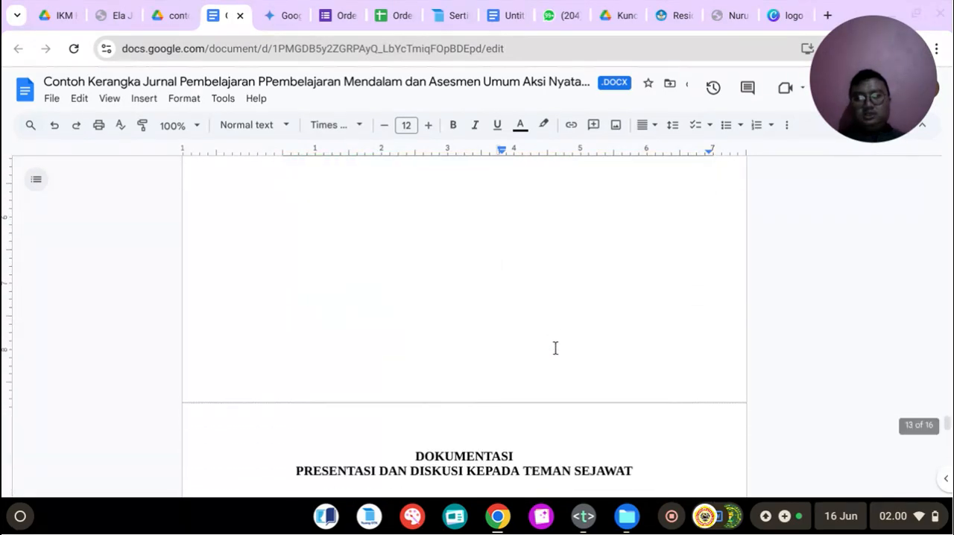
pyautogui.scroll(-3, 556, 348)
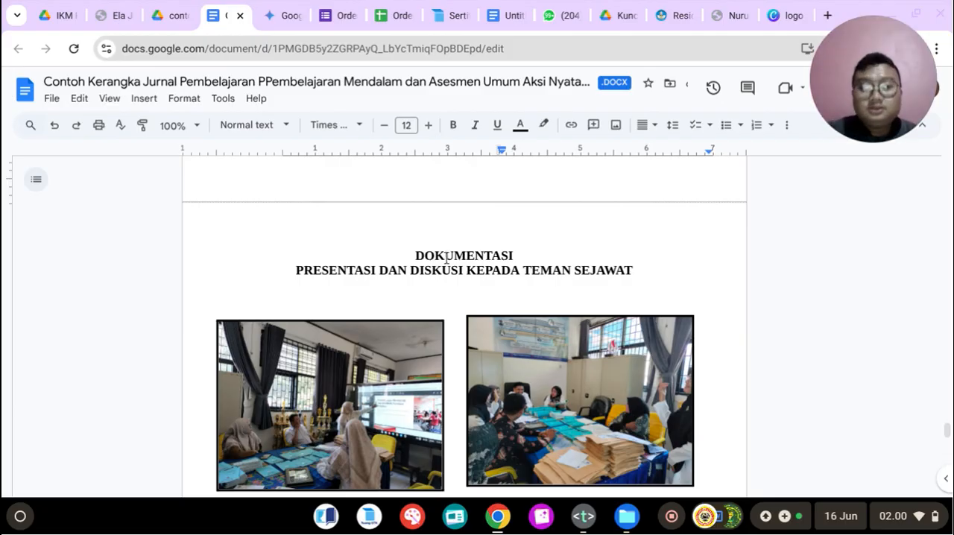
pyautogui.scroll(-10, 446, 258)
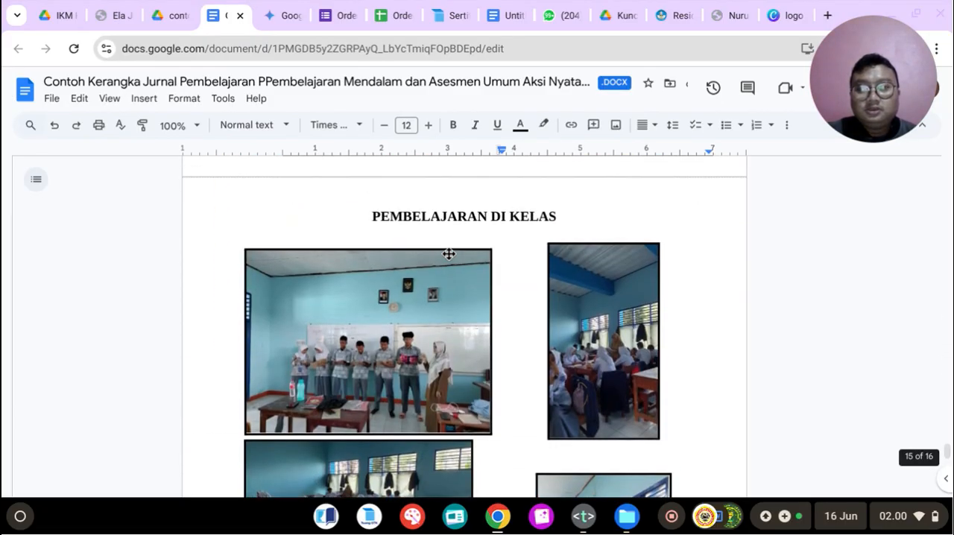
pyautogui.scroll(-1, 455, 241)
pyautogui.scroll(5, 457, 237)
pyautogui.scroll(-10, 457, 237)
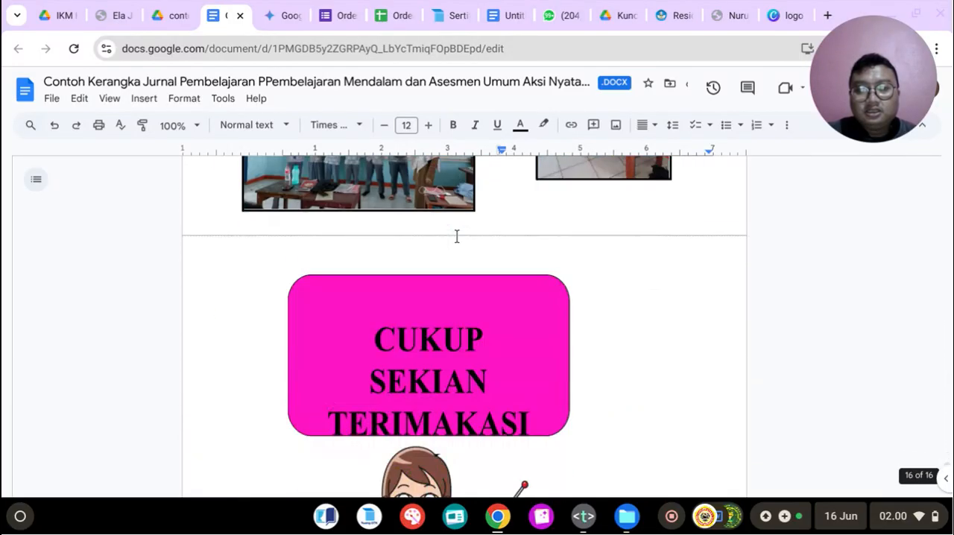
pyautogui.scroll(-3, 456, 237)
pyautogui.scroll(3, 506, 290)
pyautogui.scroll(20, 506, 289)
pyautogui.scroll(10, 485, 242)
pyautogui.scroll(20, 483, 244)
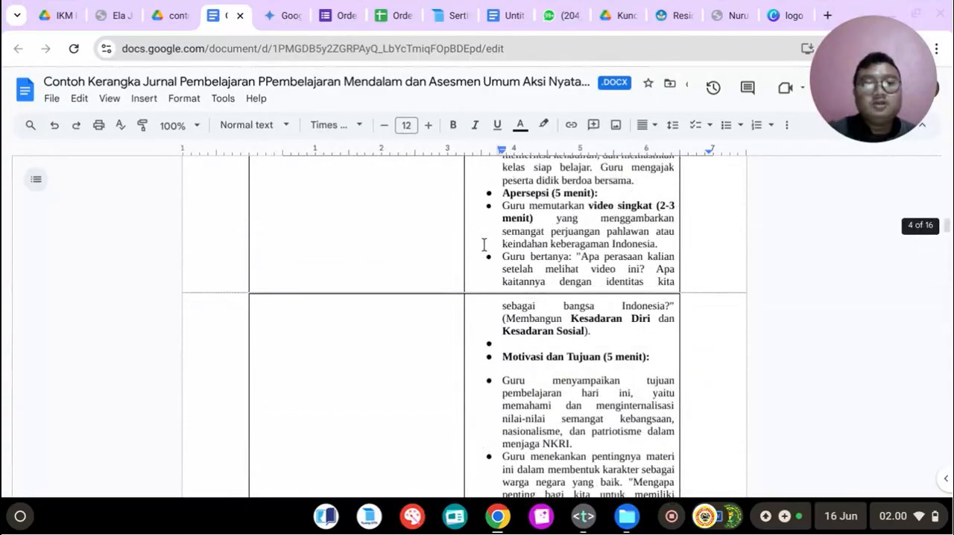
pyautogui.scroll(15, 484, 245)
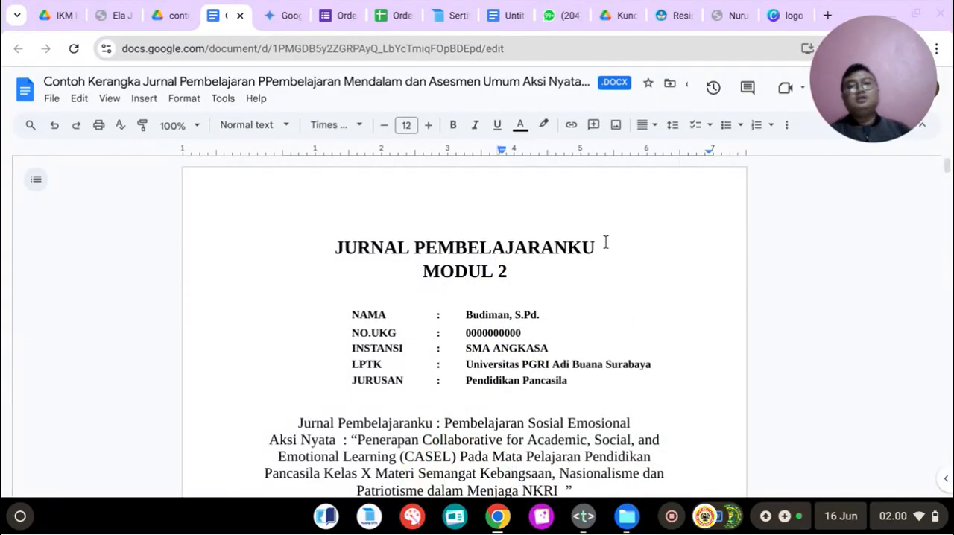
# Step: Switch to the sertifikasi-pendidik site and examine the Pembelajaran Sosial Emosional topic title and its list of training modules
pyautogui.click(456, 12)
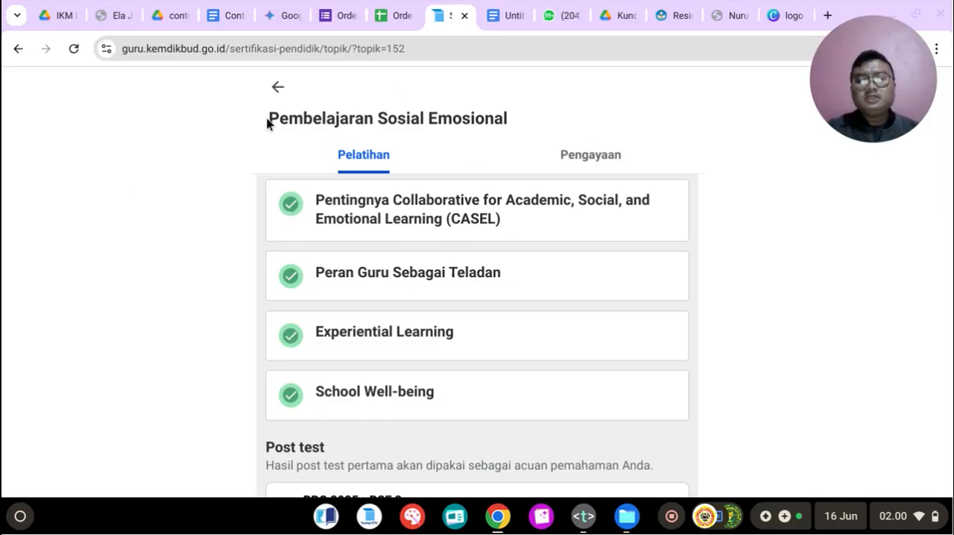
pyautogui.moveTo(270, 118); pyautogui.dragTo(524, 125)
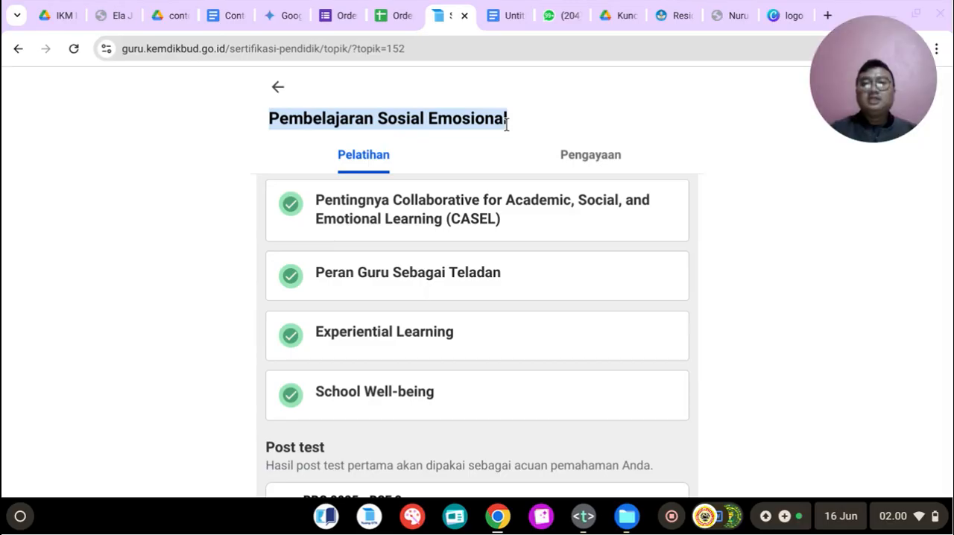
pyautogui.click(230, 137)
pyautogui.moveTo(258, 119); pyautogui.dragTo(562, 130)
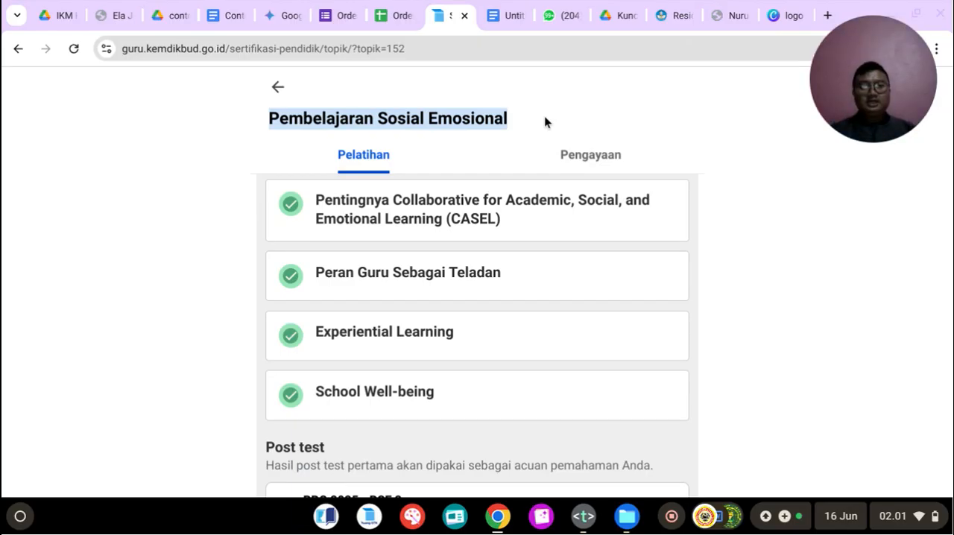
pyautogui.click(489, 122)
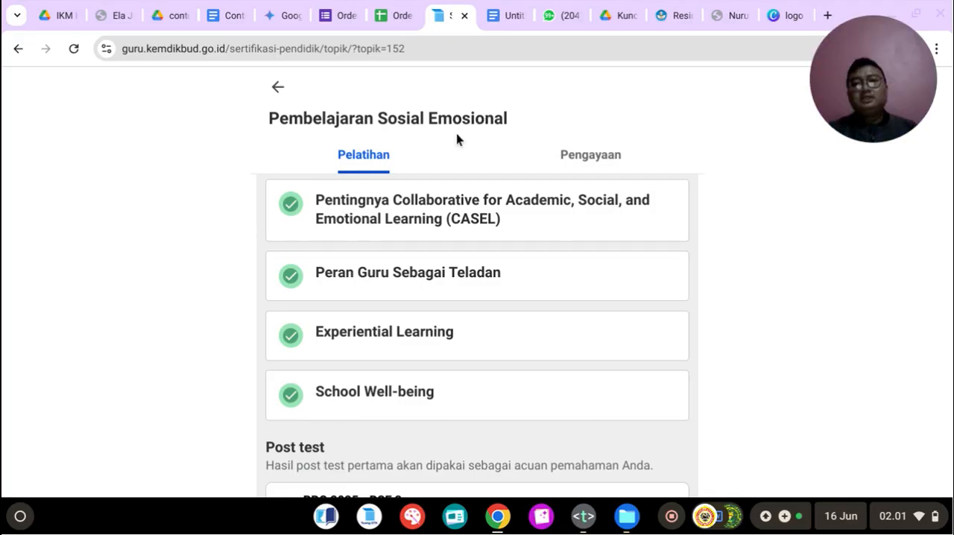
pyautogui.scroll(-1, 441, 246)
pyautogui.scroll(2, 364, 263)
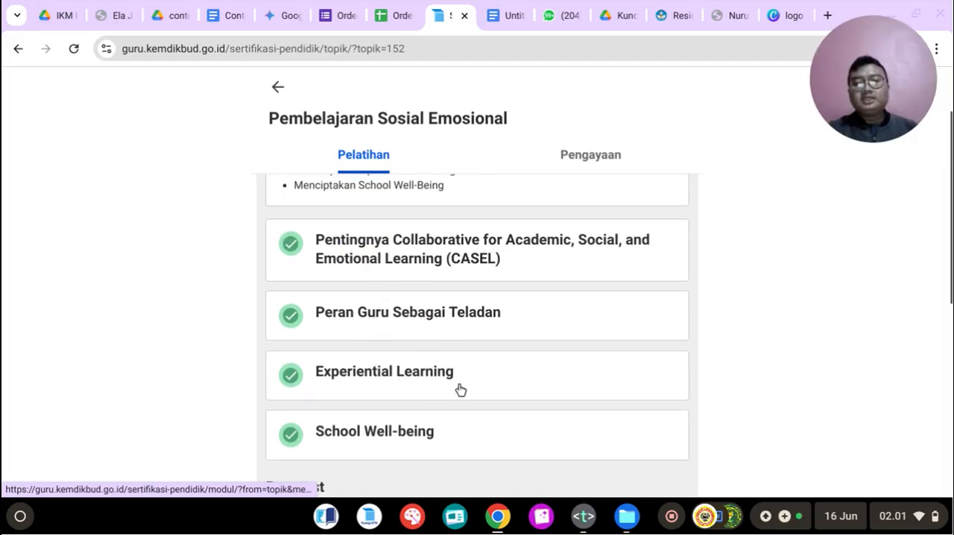
pyautogui.scroll(1, 429, 431)
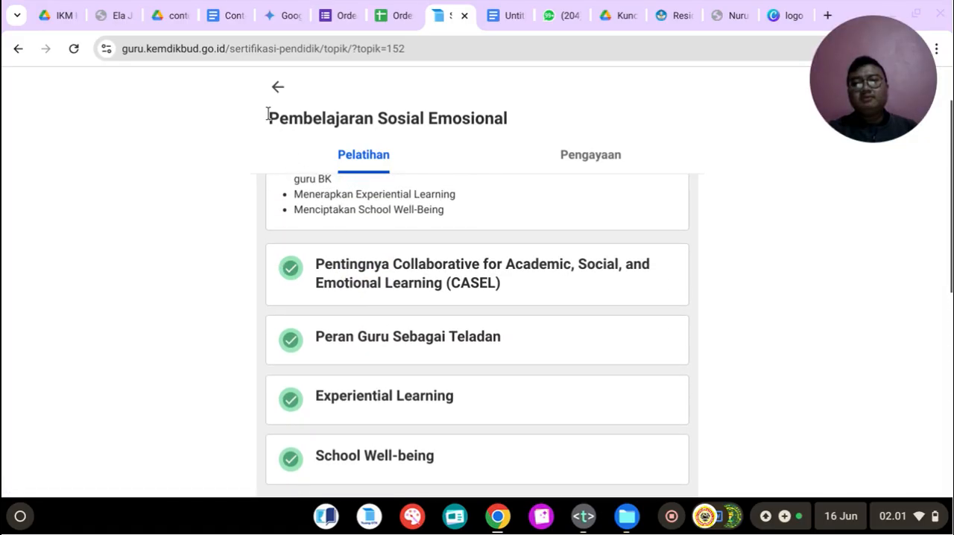
pyautogui.moveTo(289, 119); pyautogui.dragTo(494, 118)
pyautogui.scroll(-1, 426, 223)
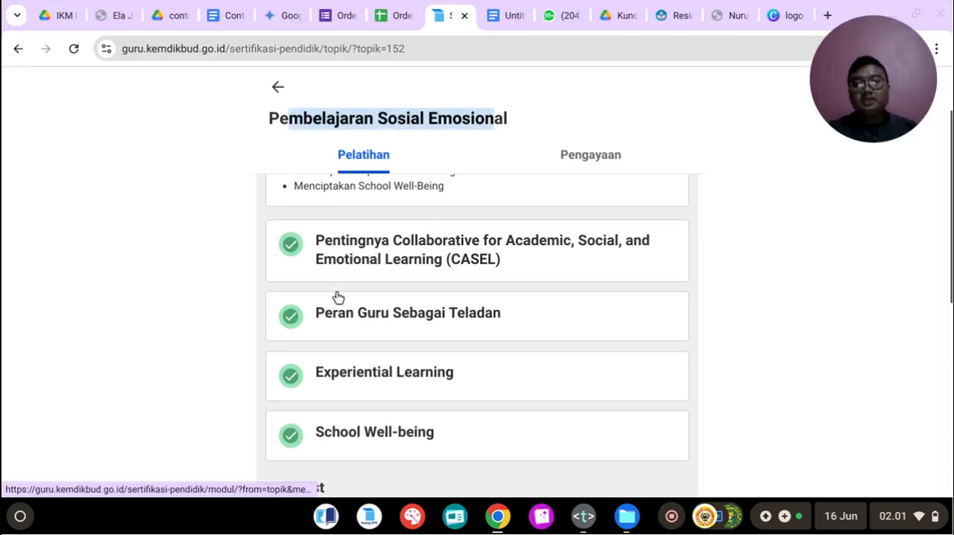
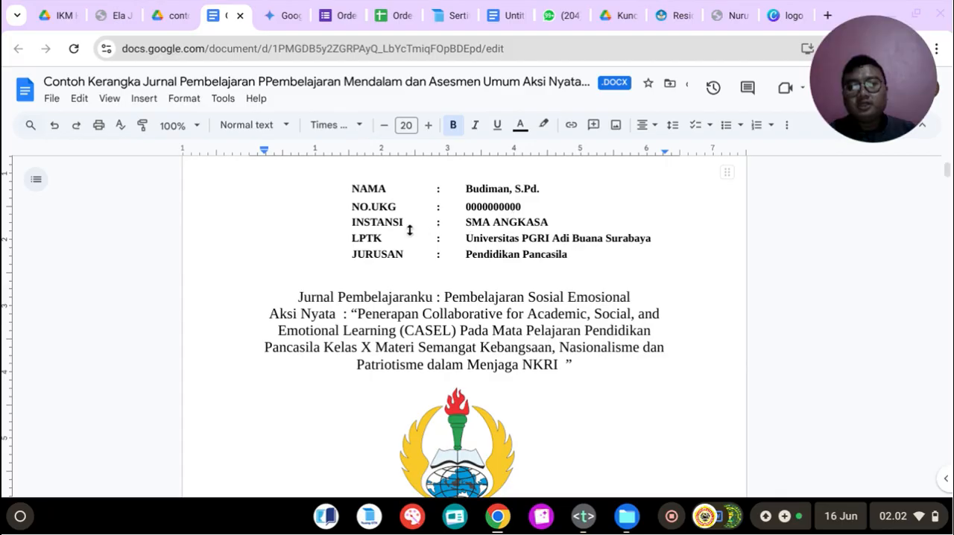
# Step: Examine the journal cover's identity table, the Pembelajaran Sosial Emosional title line and the author block
pyautogui.scroll(-3, 470, 233)
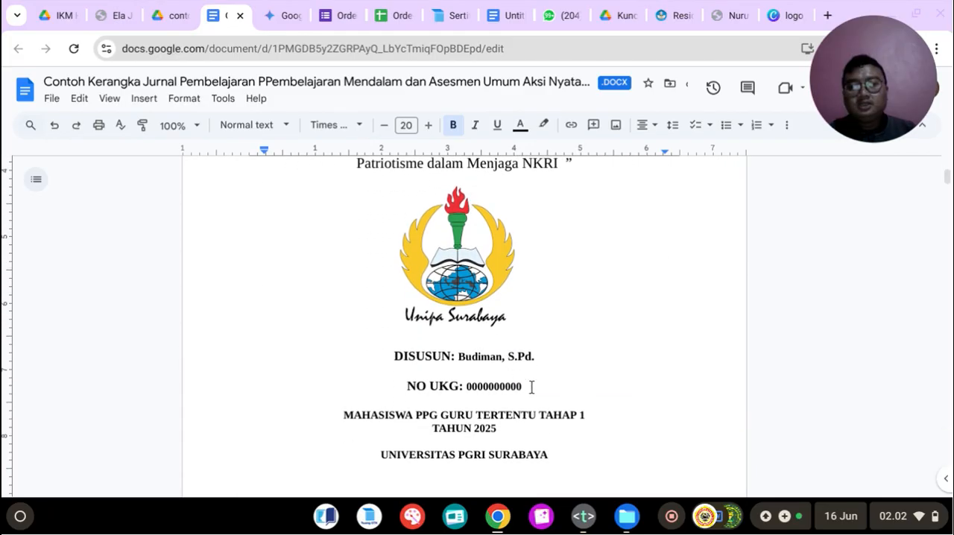
pyautogui.scroll(4, 524, 384)
pyautogui.scroll(-3, 336, 369)
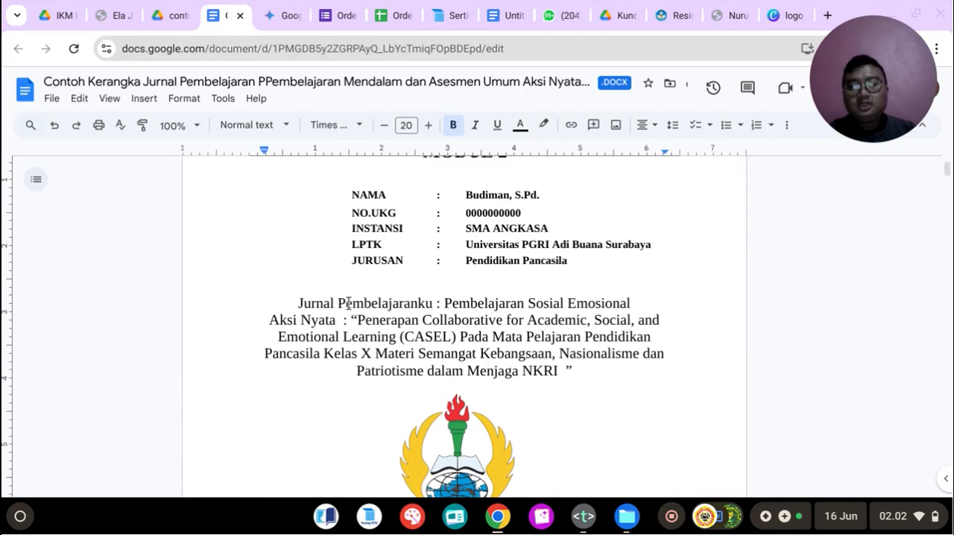
pyautogui.scroll(1, 348, 304)
pyautogui.moveTo(298, 311); pyautogui.dragTo(482, 308)
pyautogui.click(539, 311)
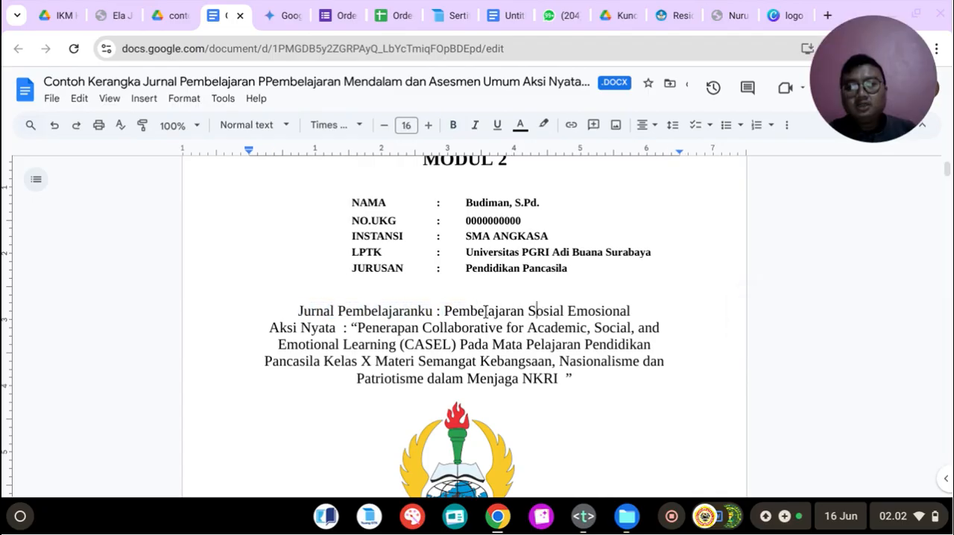
pyautogui.scroll(-1, 499, 309)
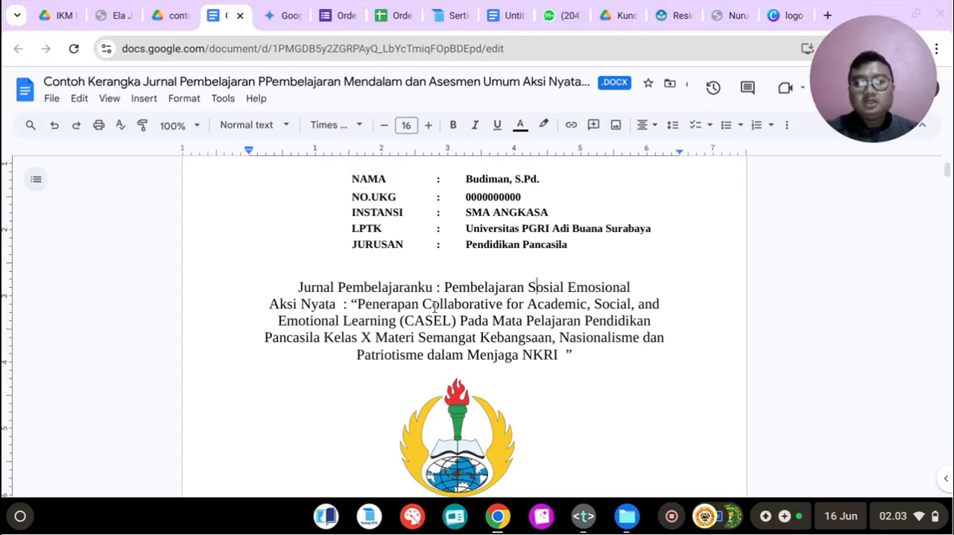
# Step: Compare the certification site's CASEL module title with the Aksi Nyata title, subject and class material on the journal cover
pyautogui.click(448, 9)
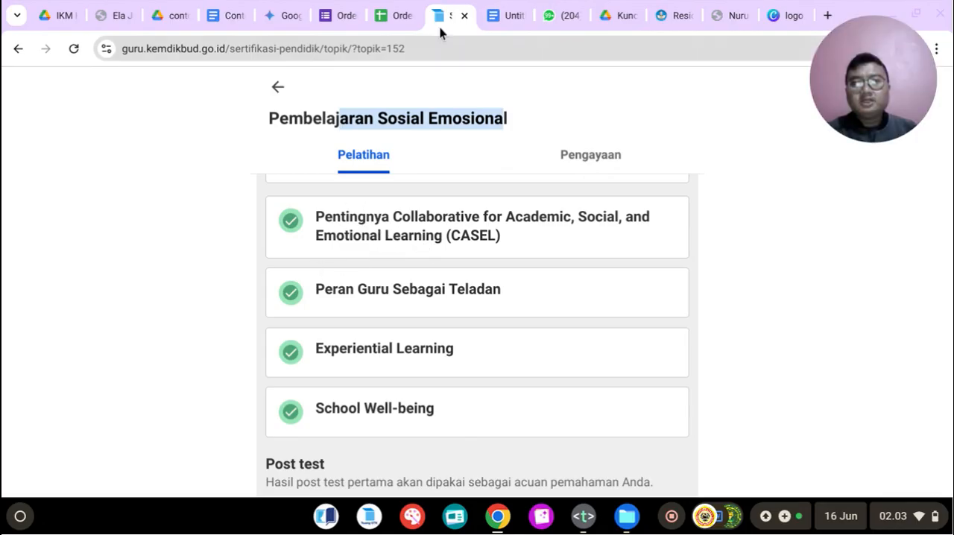
pyautogui.click(393, 15)
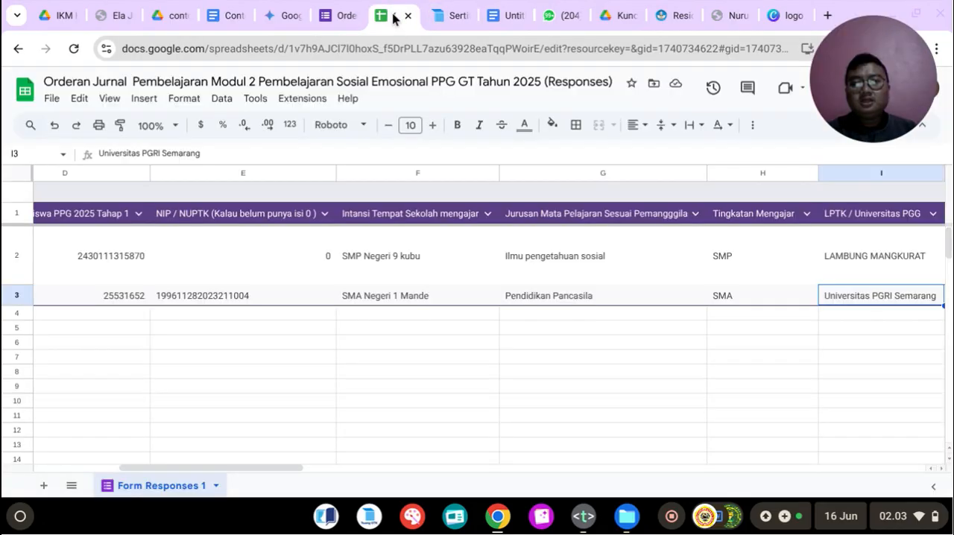
pyautogui.click(447, 15)
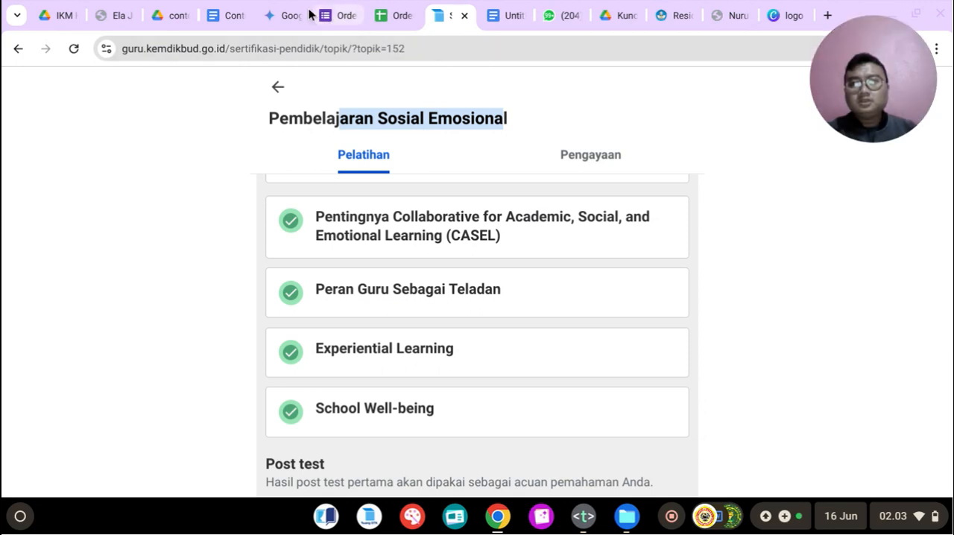
pyautogui.click(236, 12)
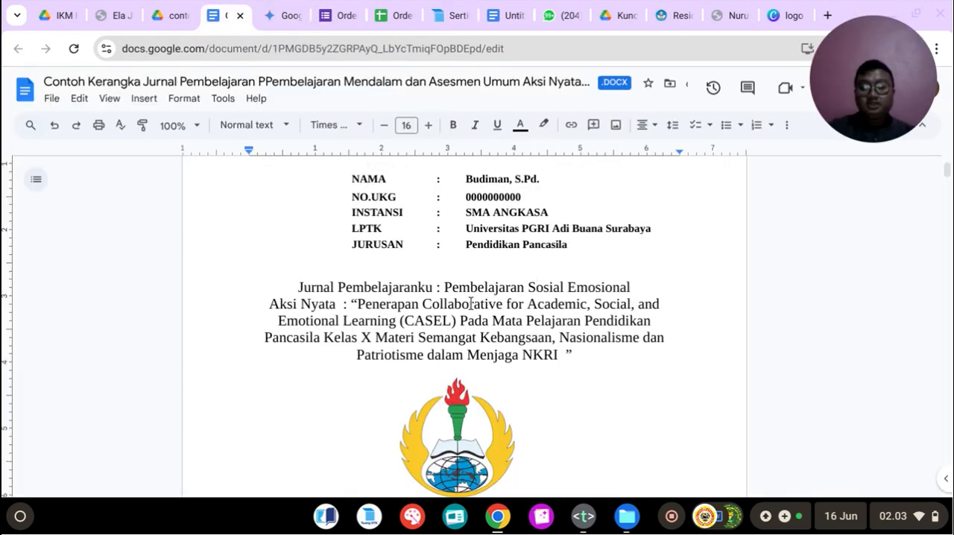
pyautogui.moveTo(550, 319); pyautogui.dragTo(659, 322)
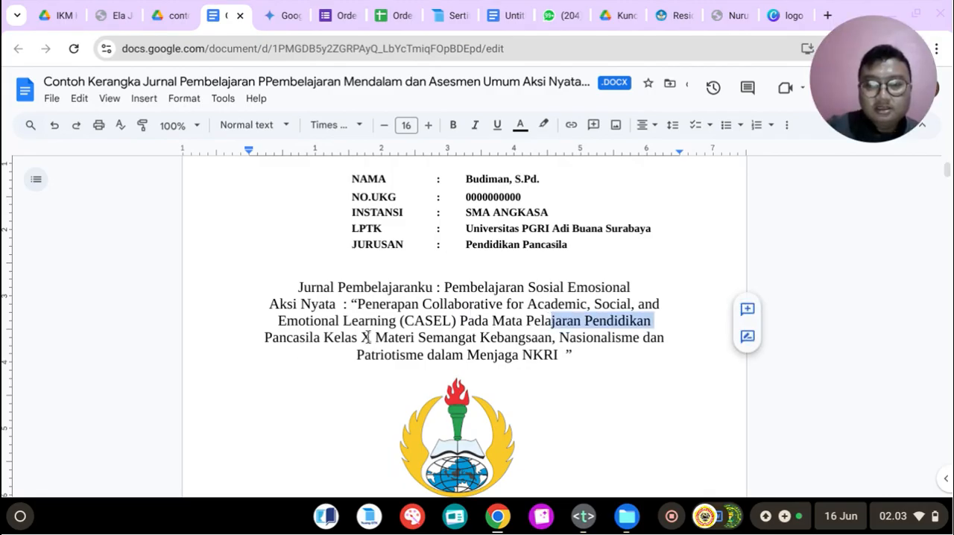
pyautogui.click(415, 339)
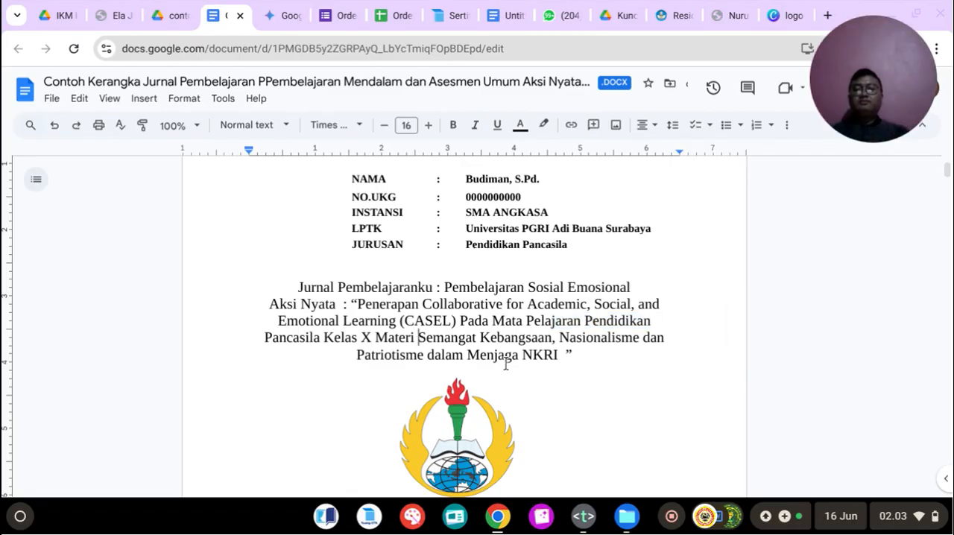
# Step: Add a bold NIM line with an all-zero placeholder number directly below the NO UKG line on the cover
pyautogui.scroll(-3, 517, 349)
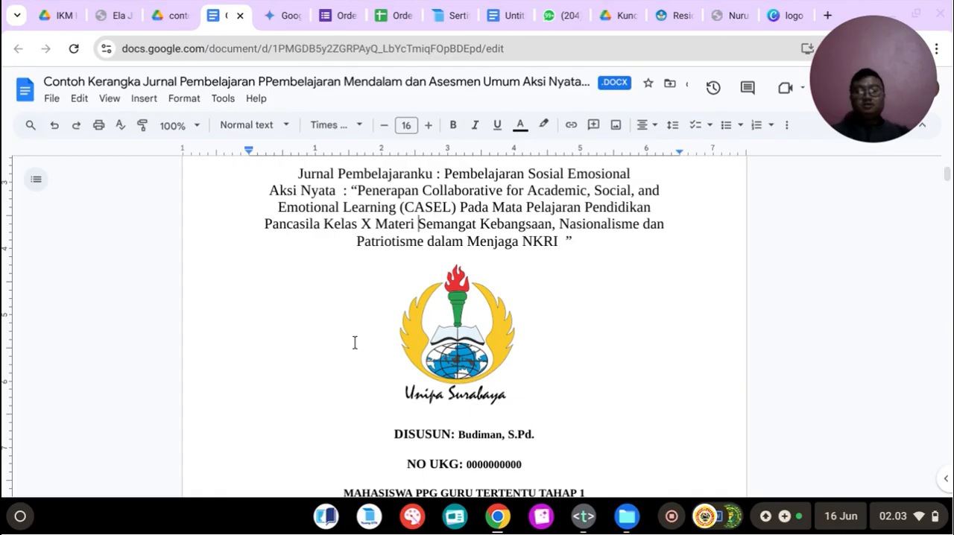
pyautogui.scroll(-2, 443, 359)
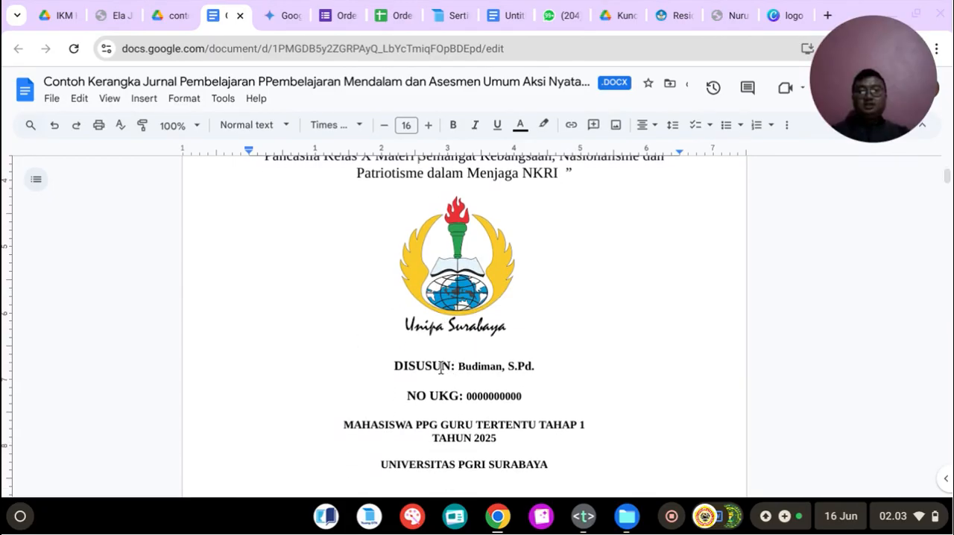
pyautogui.click(530, 391)
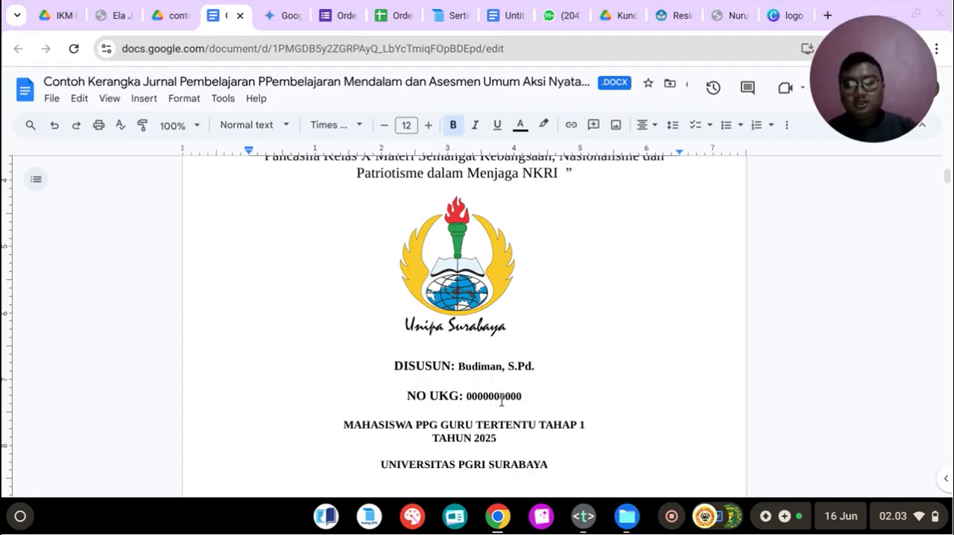
pyautogui.press('Return')
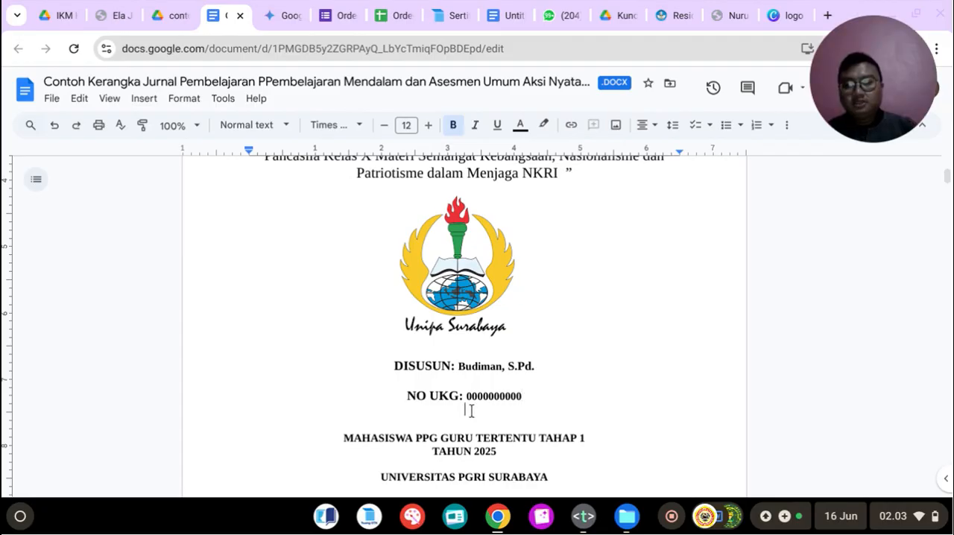
pyautogui.write('N')
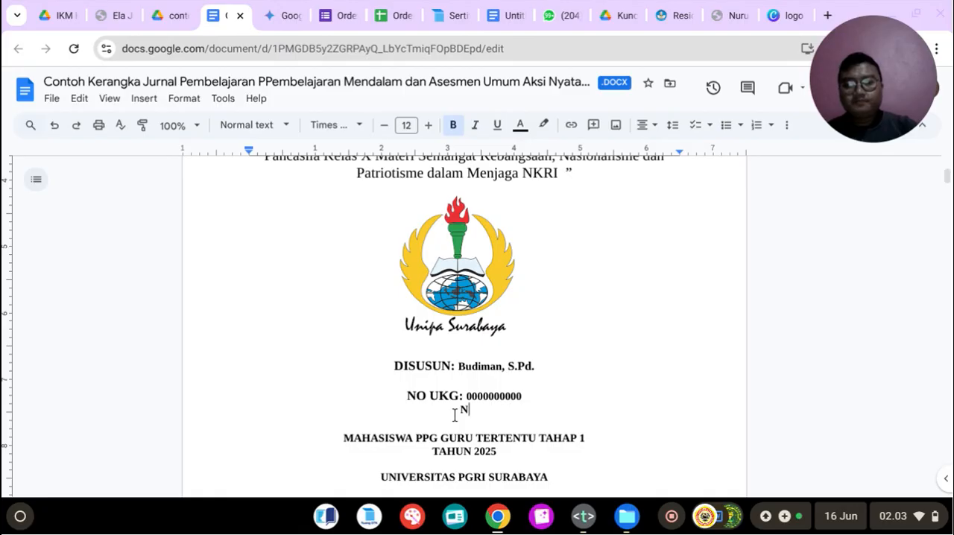
pyautogui.write('IM:')
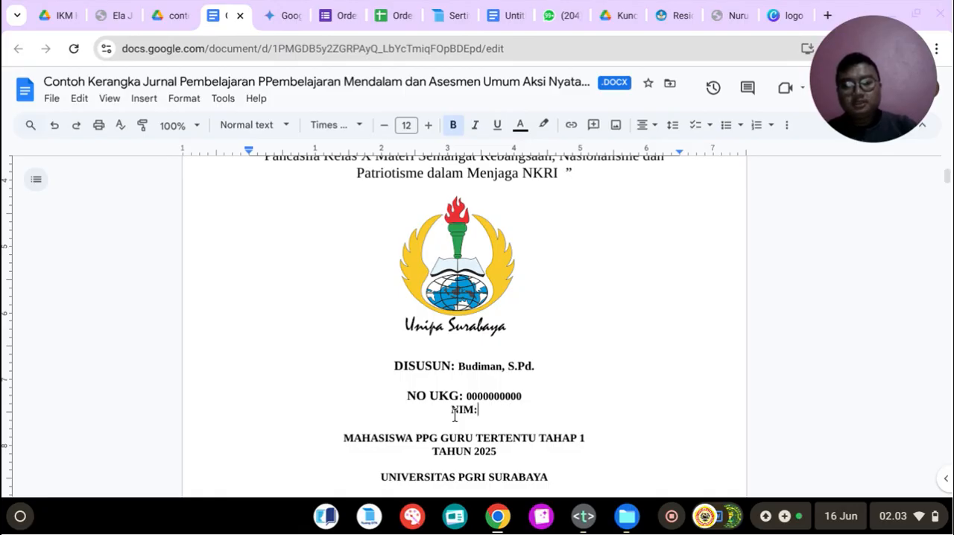
pyautogui.write('00000')
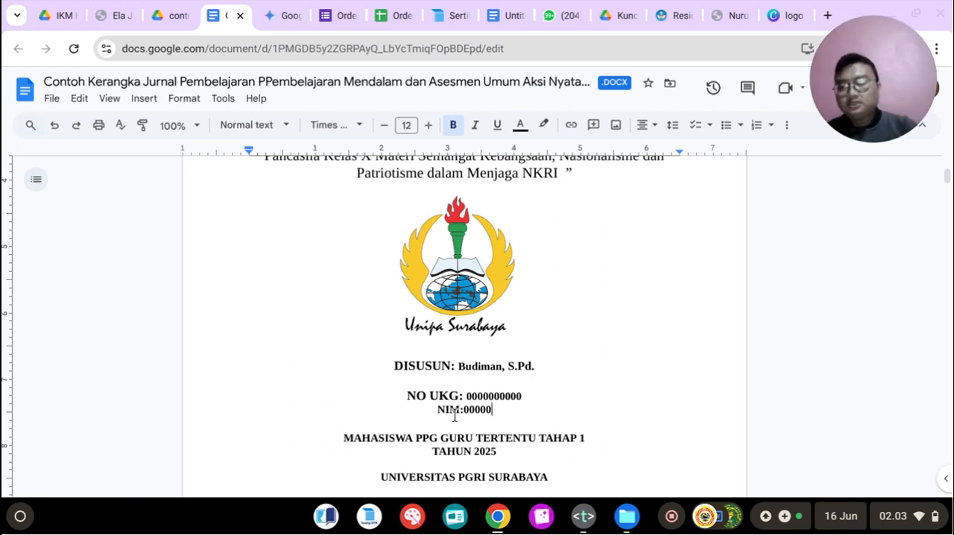
pyautogui.write('000000')
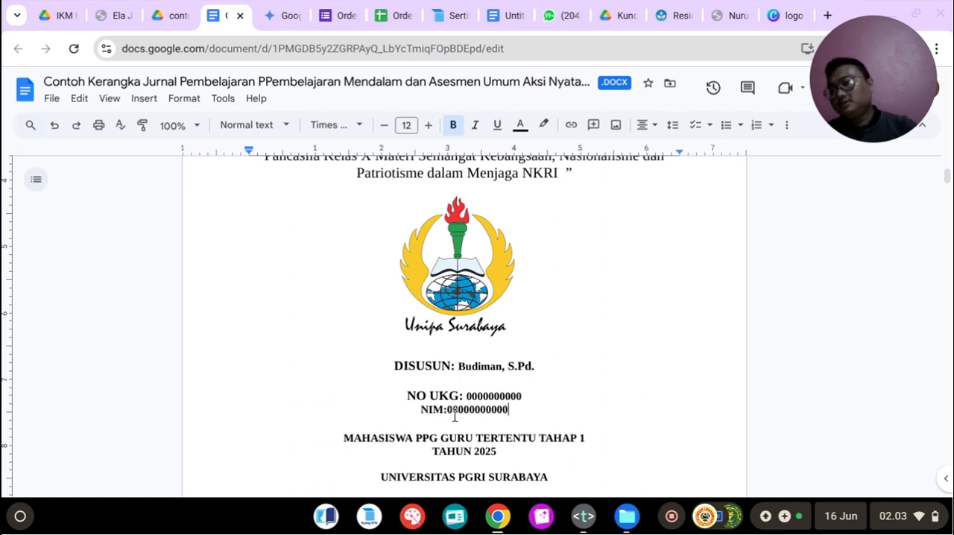
pyautogui.click(294, 270)
pyautogui.scroll(2, 256, 205)
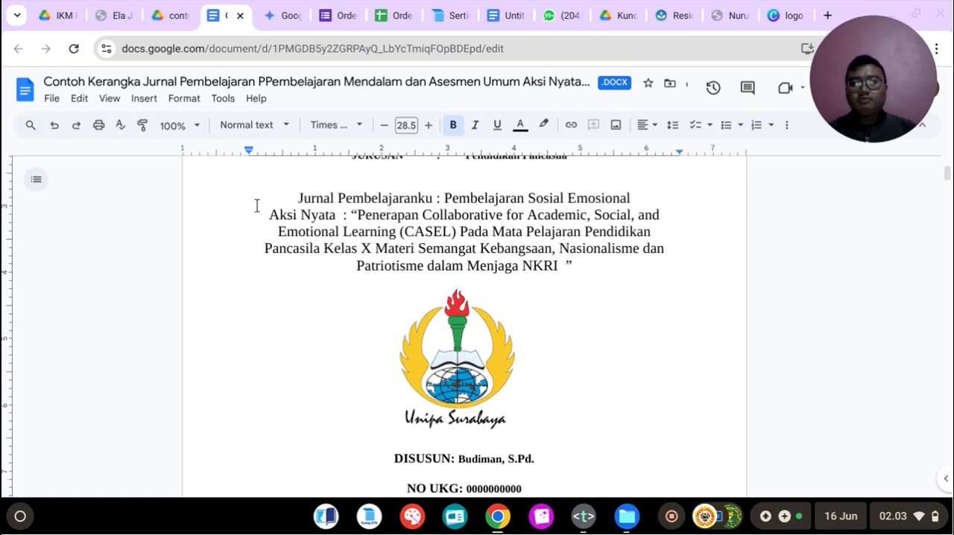
pyautogui.scroll(4, 202, 284)
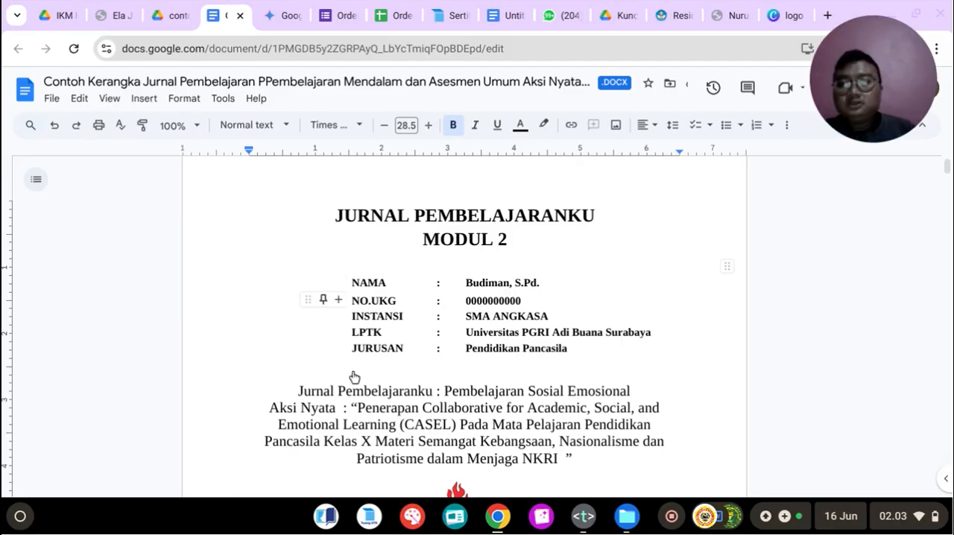
# Step: Remove the extra blank lines above the IDENTITAS MODUL AJAR heading on the second page
pyautogui.scroll(-5, 353, 377)
pyautogui.scroll(-8, 356, 380)
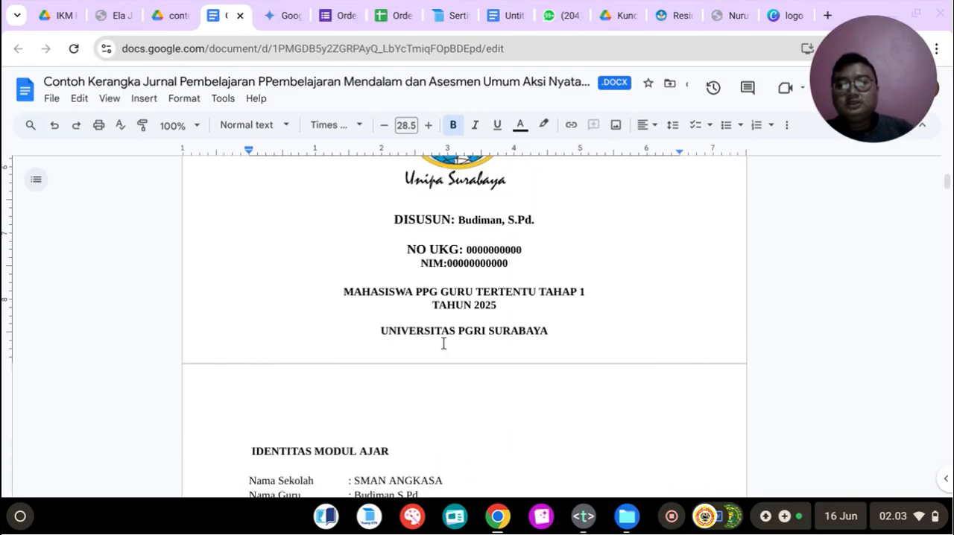
pyautogui.click(313, 303)
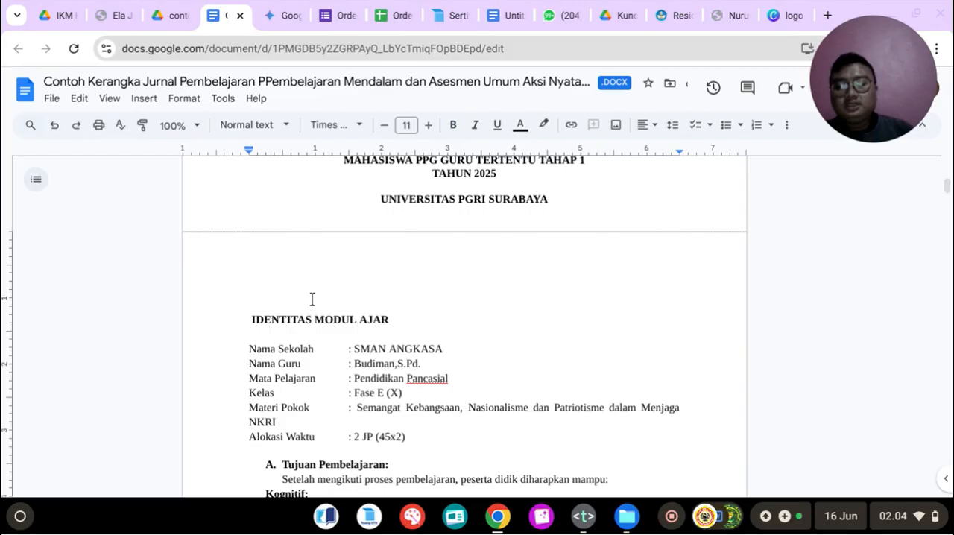
pyautogui.press('BackSpace')
pyautogui.press('BackSpace')
pyautogui.press('BackSpace')
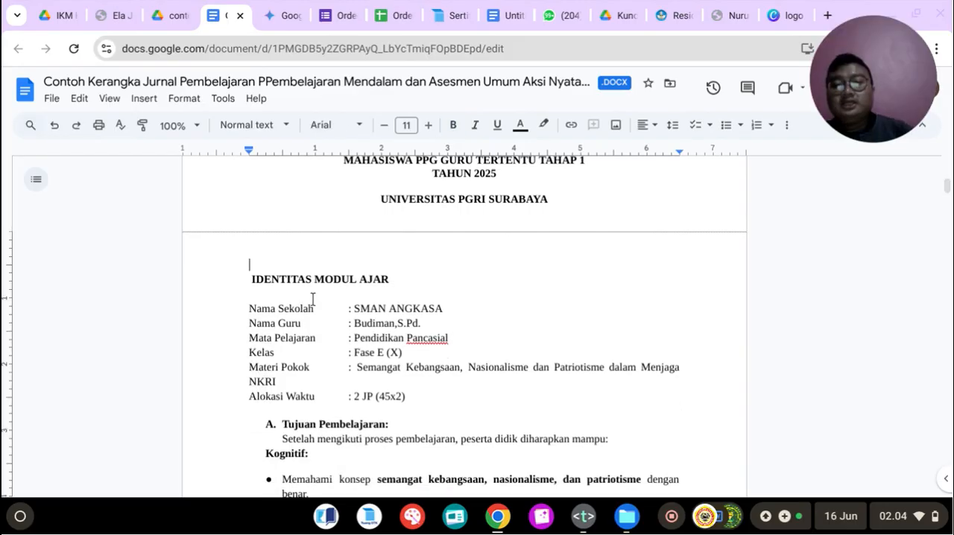
pyautogui.scroll(3, 363, 298)
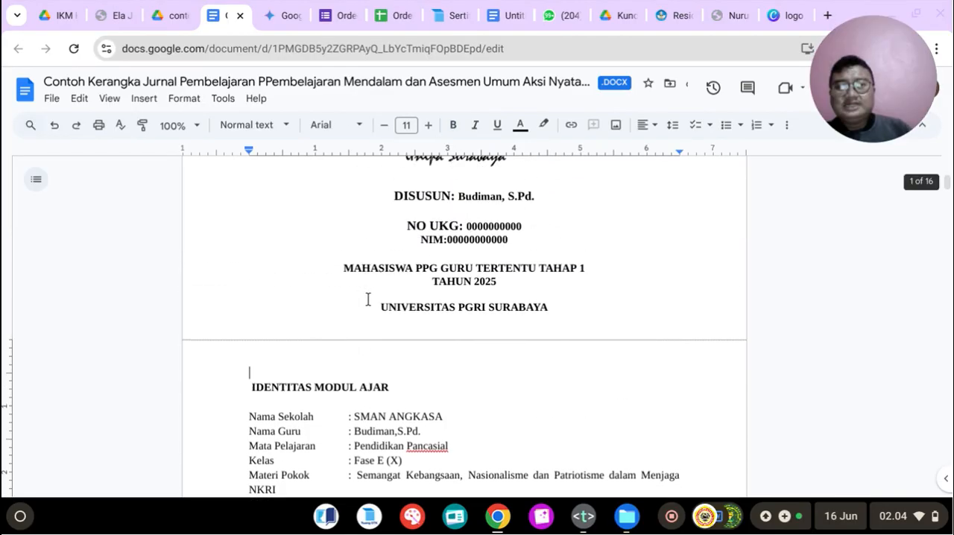
pyautogui.scroll(2, 366, 299)
pyautogui.scroll(-4, 367, 299)
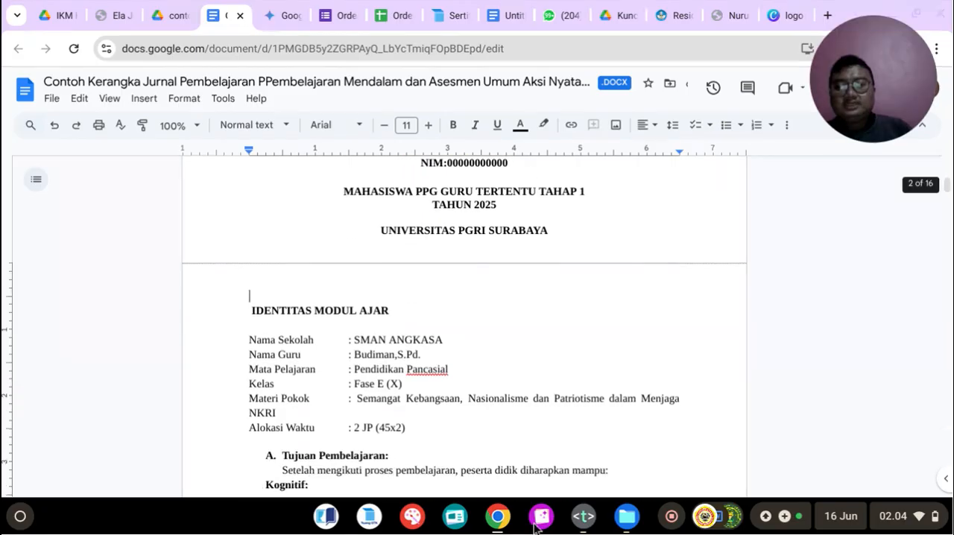
# Step: Switch to the Text editor, examine the item 7 peer feedback prompt for Gemini, and return to the journal document
pyautogui.click(583, 516)
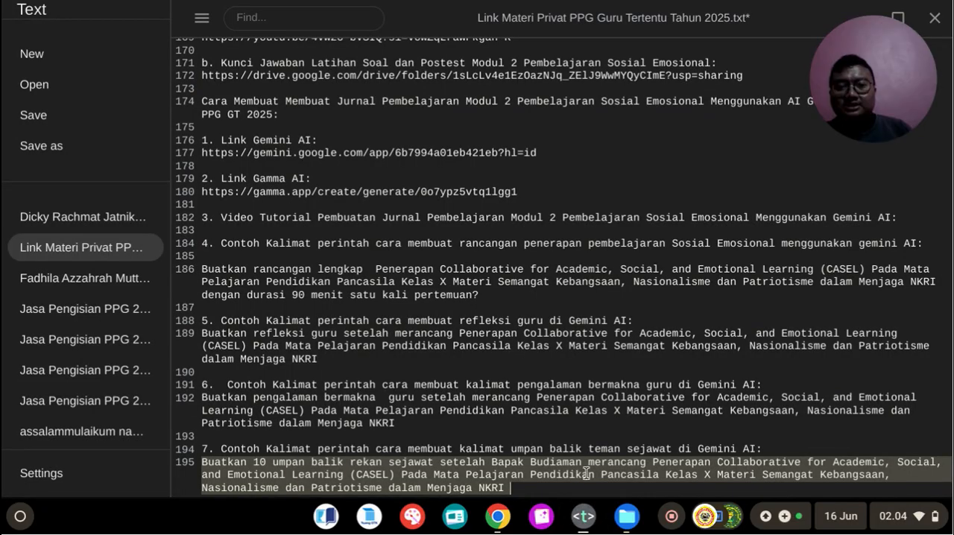
pyautogui.click(807, 465)
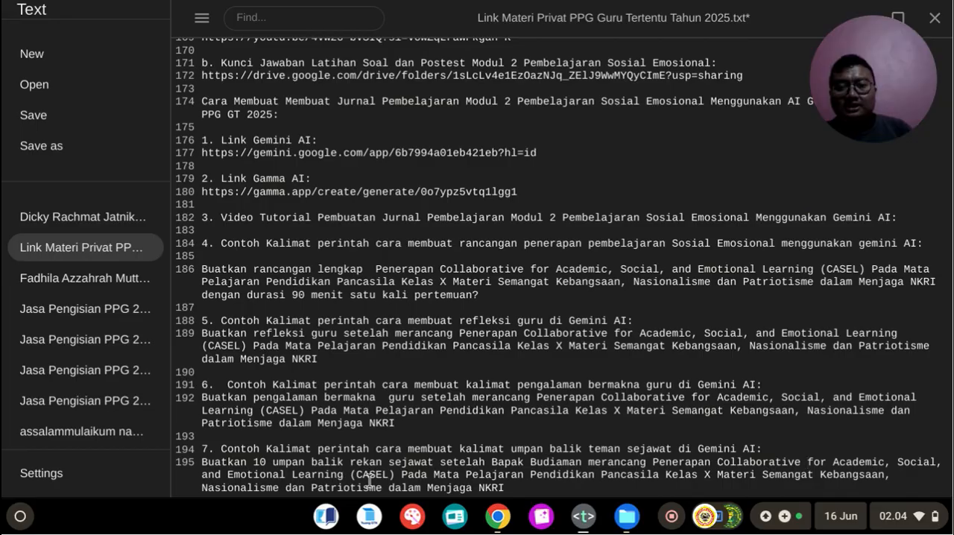
pyautogui.moveTo(698, 462); pyautogui.dragTo(369, 477)
pyautogui.click(509, 516)
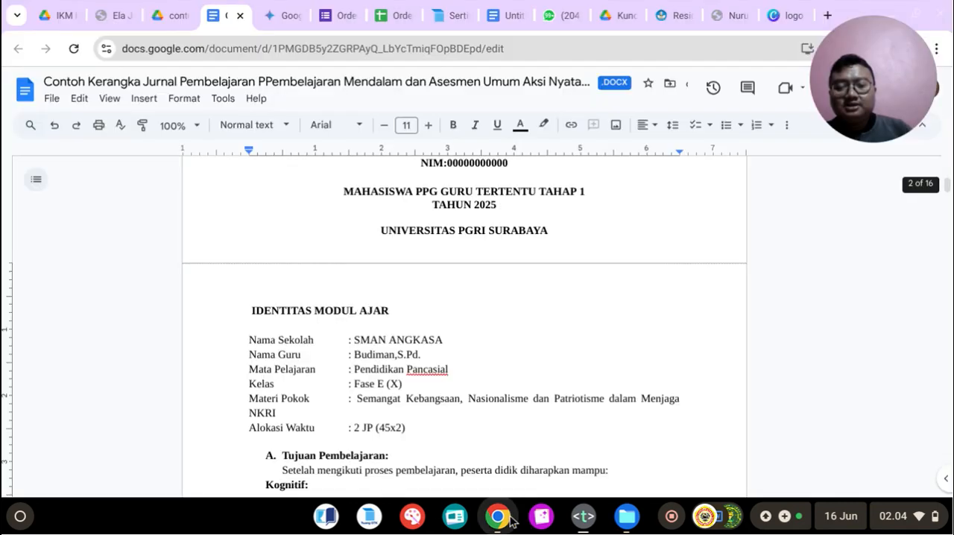
# Step: Review the teaching module's identity details, learning objectives, Profil Pelajar Pancasila, methods and learning media sections down to the learning steps table
pyautogui.scroll(-2, 317, 345)
pyautogui.scroll(3, 315, 224)
pyautogui.scroll(-2, 407, 248)
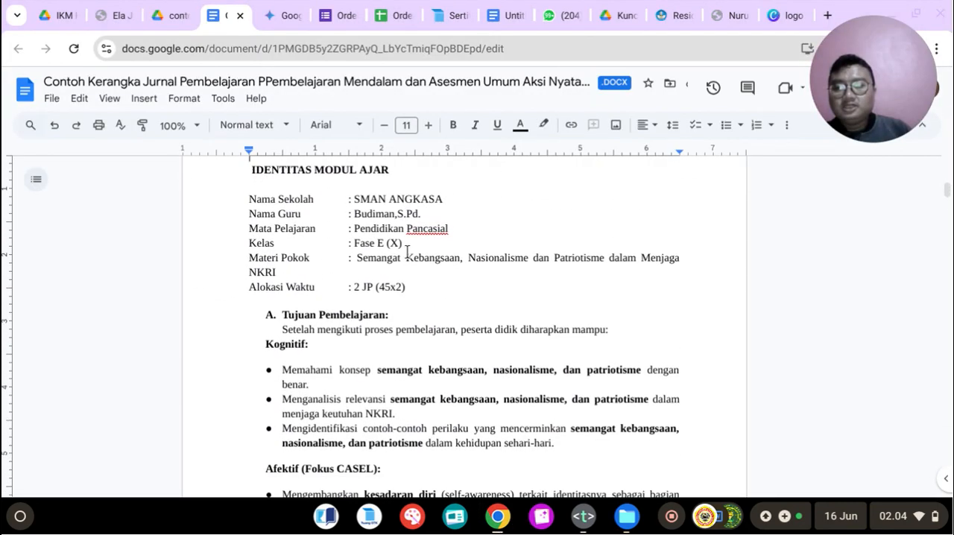
pyautogui.moveTo(281, 290); pyautogui.dragTo(371, 295)
pyautogui.scroll(-3, 298, 306)
pyautogui.scroll(-2, 267, 318)
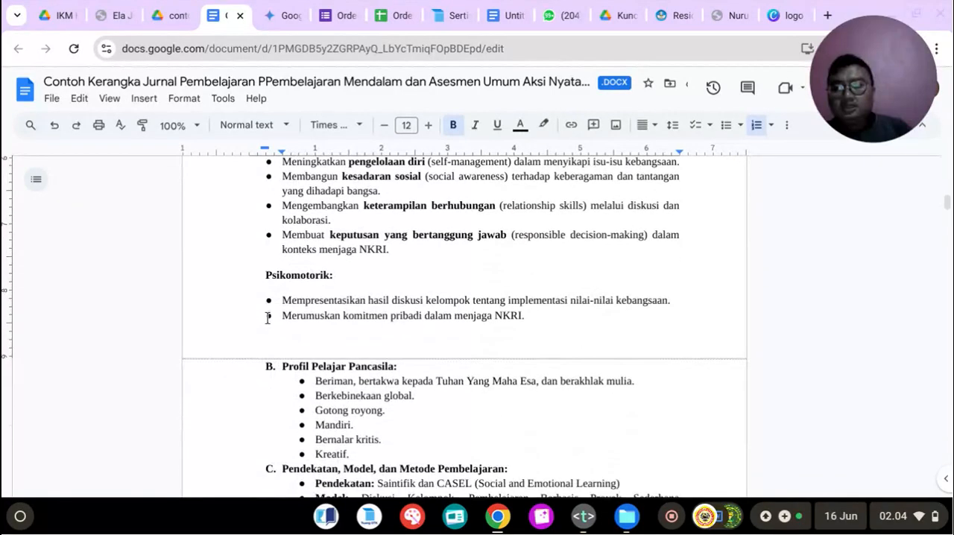
pyautogui.moveTo(273, 336); pyautogui.dragTo(449, 337)
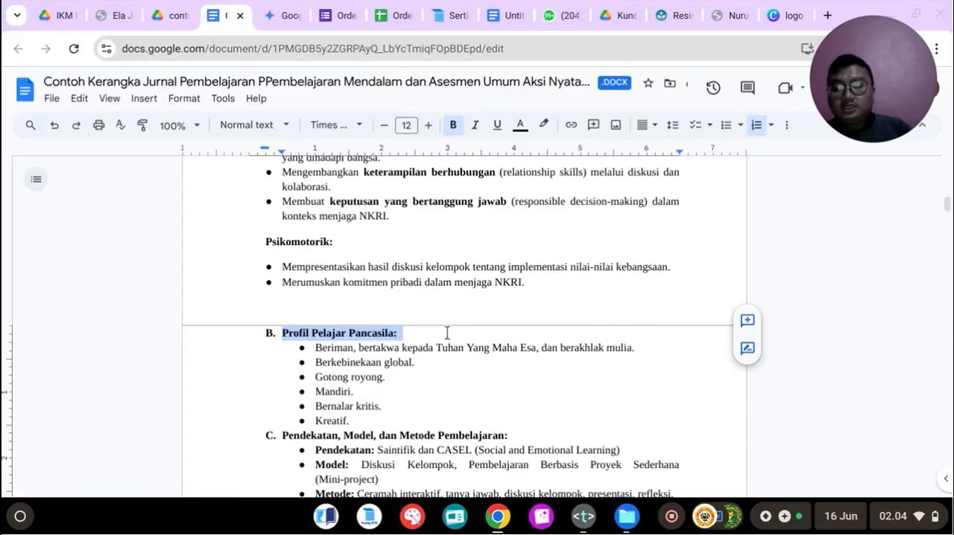
pyautogui.scroll(-1, 448, 335)
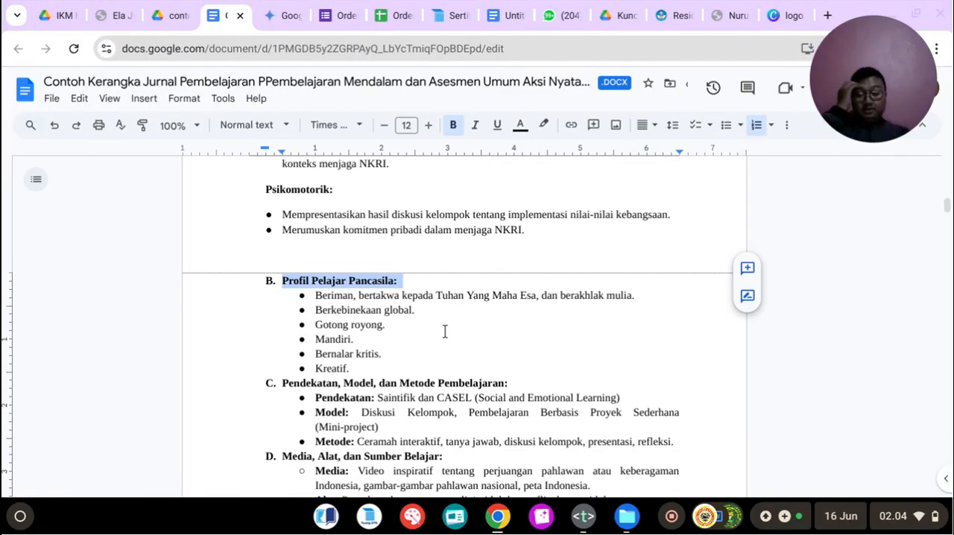
pyautogui.scroll(-1, 376, 369)
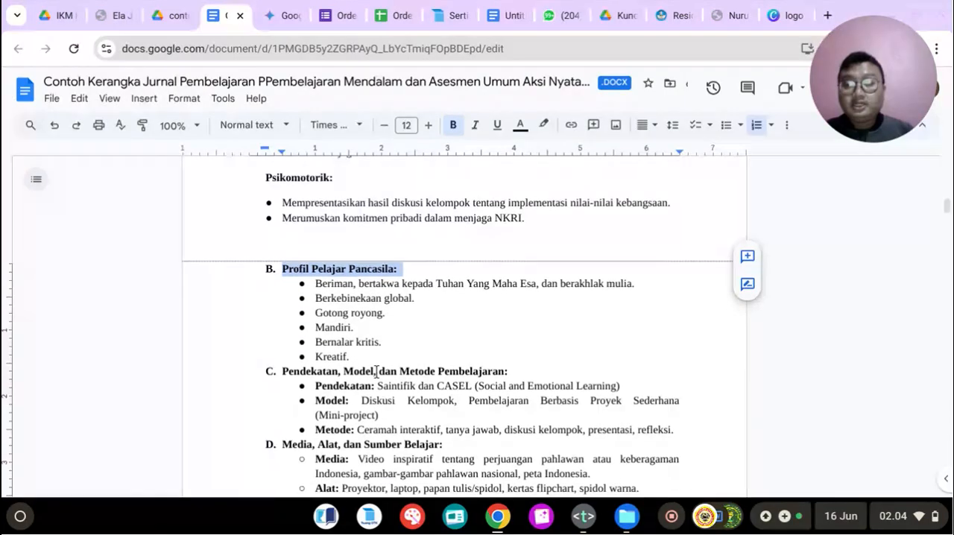
pyautogui.moveTo(280, 359); pyautogui.dragTo(431, 358)
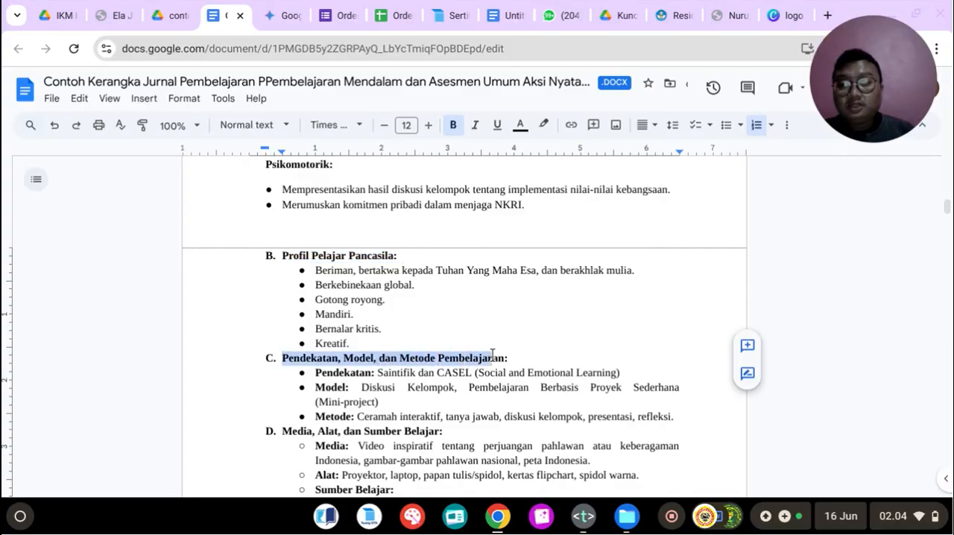
pyautogui.scroll(-3, 489, 350)
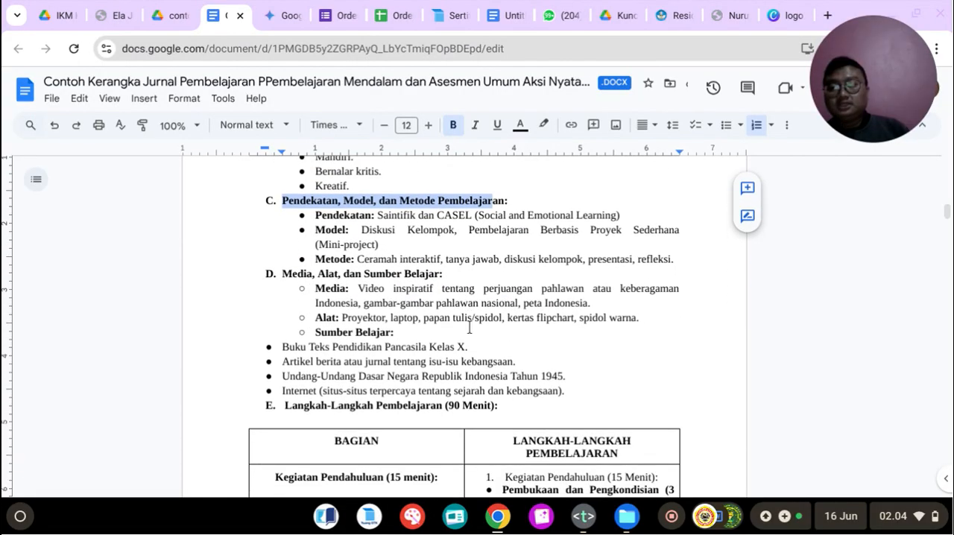
# Step: Review the learning sources, the 90-minute learning steps table, the Penilaian section and the Lampiran case-study worksheet of the teaching module
pyautogui.scroll(-1, 469, 328)
pyautogui.moveTo(281, 313); pyautogui.dragTo(479, 313)
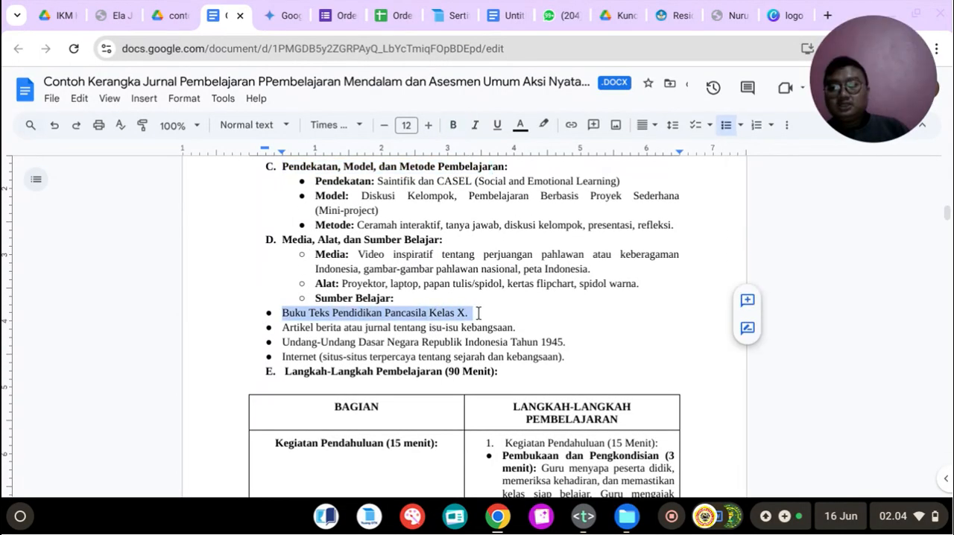
pyautogui.scroll(-3, 474, 312)
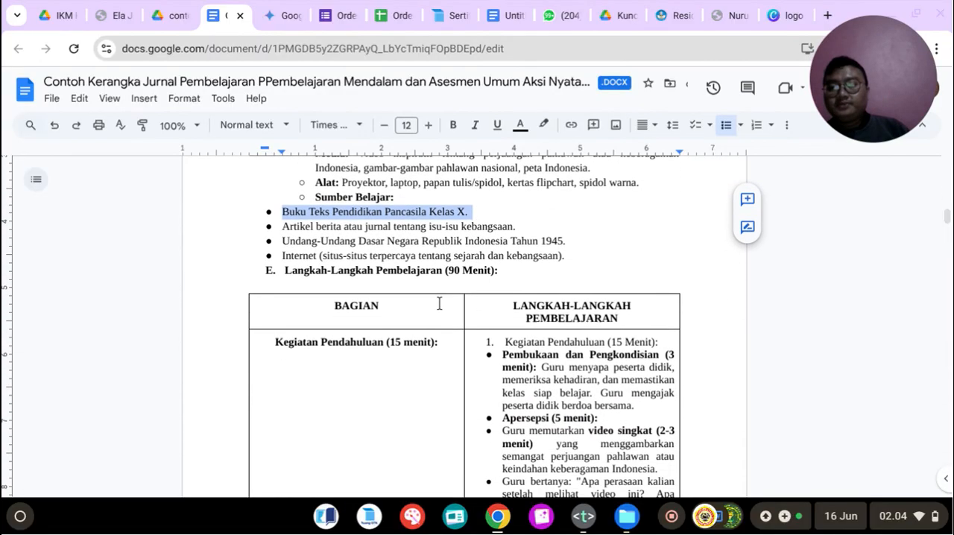
pyautogui.moveTo(292, 272); pyautogui.dragTo(445, 272)
pyautogui.scroll(-2, 447, 335)
pyautogui.scroll(-10, 519, 325)
pyautogui.scroll(-20, 520, 325)
pyautogui.scroll(-6, 520, 325)
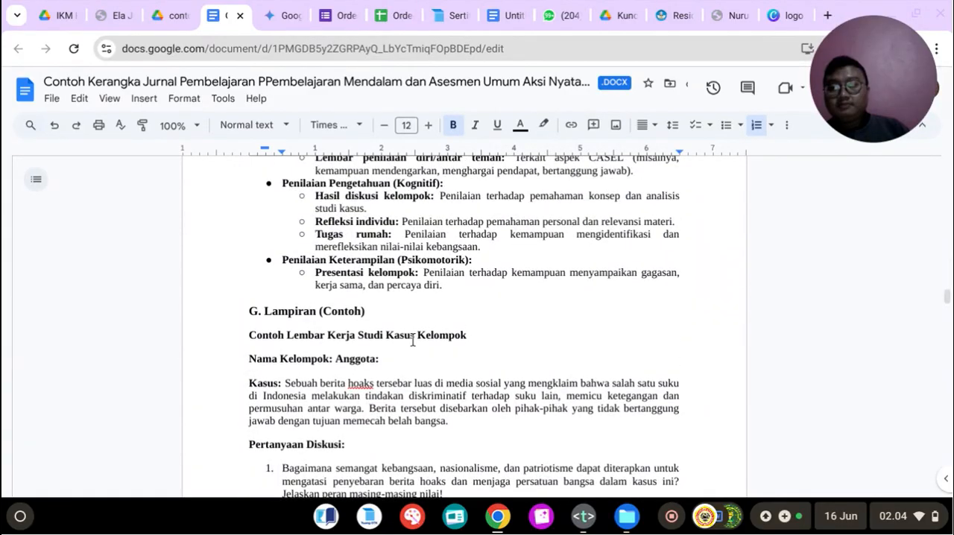
pyautogui.scroll(-8, 412, 340)
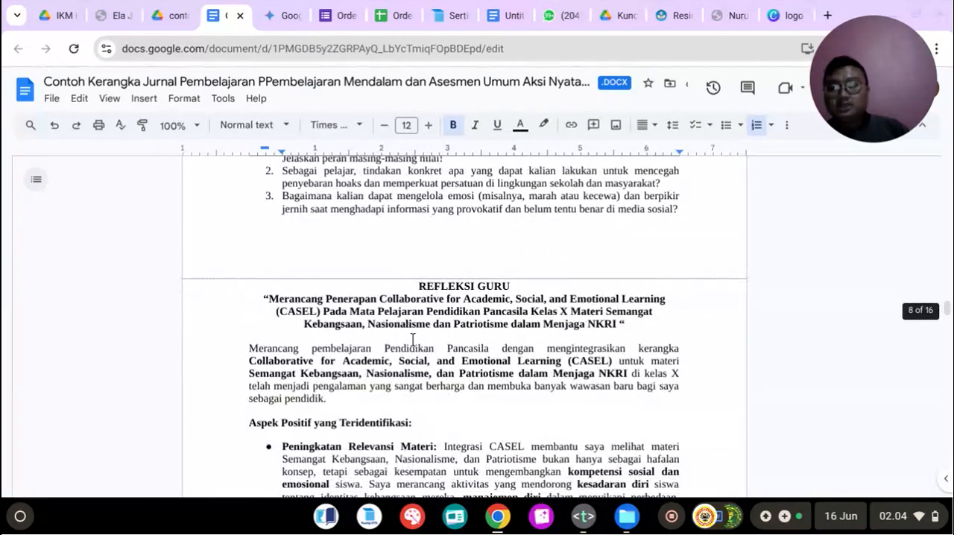
# Step: Review the Refleksi Guru heading, its CASEL title and the positive aspects listed below the introduction
pyautogui.moveTo(420, 287); pyautogui.dragTo(667, 325)
pyautogui.scroll(-1, 663, 325)
pyautogui.scroll(-1, 664, 325)
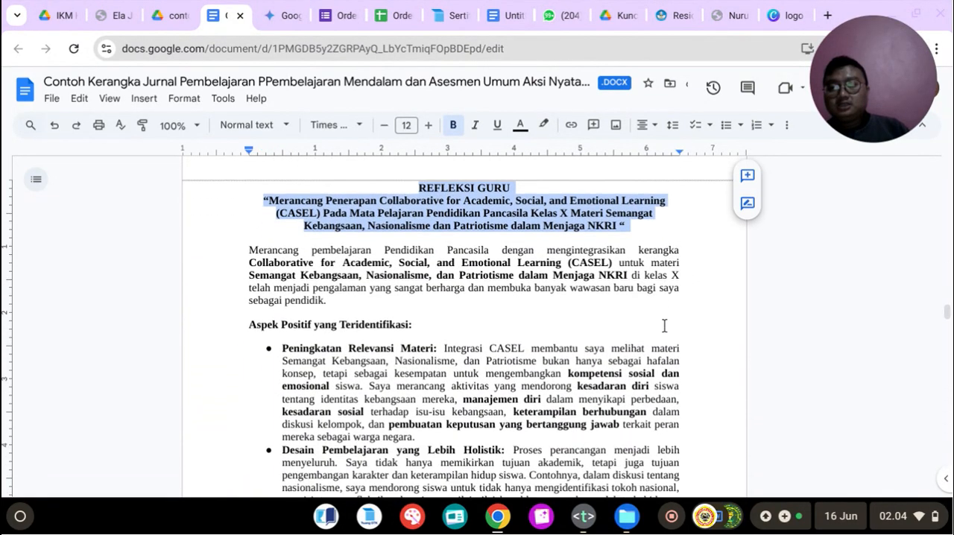
pyautogui.scroll(-1, 664, 326)
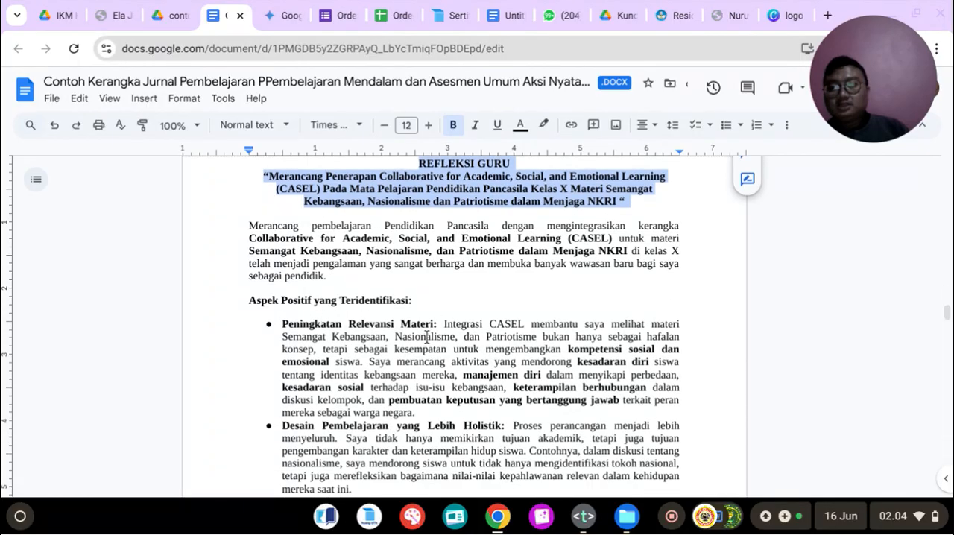
pyautogui.scroll(1, 428, 337)
pyautogui.click(366, 273)
pyautogui.scroll(-1, 464, 278)
# Step: Insert a blank line above the PENGALAMAN BERMAKNA GURU heading to push it onto the same page as its title
pyautogui.scroll(-20, 465, 277)
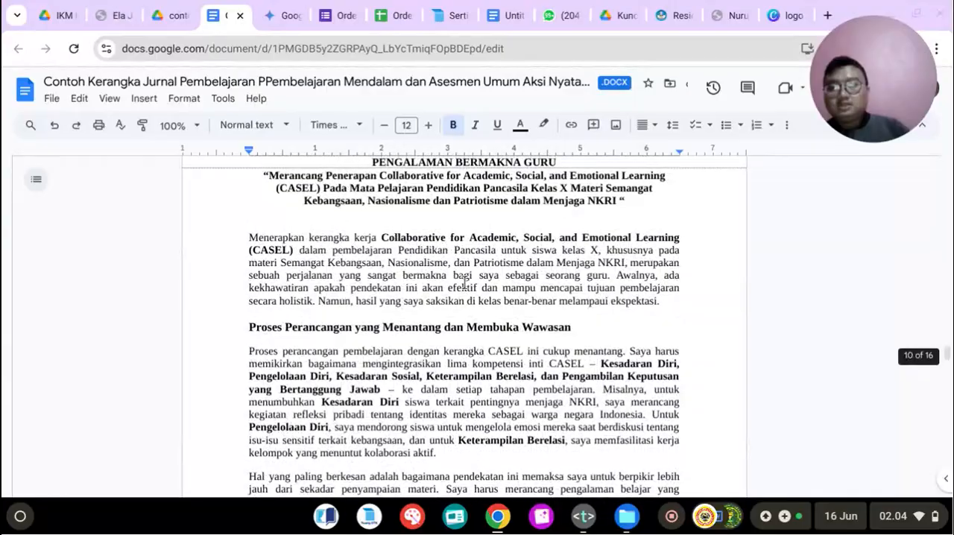
pyautogui.scroll(3, 464, 283)
pyautogui.click(440, 210)
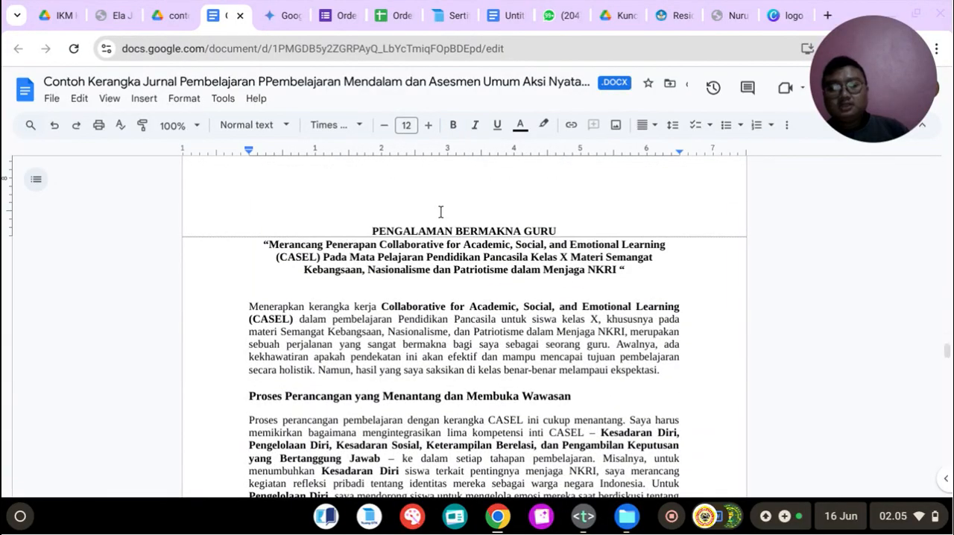
pyautogui.press('Return')
# Step: Skim the Umpan Balik Teman Sejawat and Dokumentasi pages and return to the Identitas Modul Ajar page
pyautogui.scroll(-20, 375, 240)
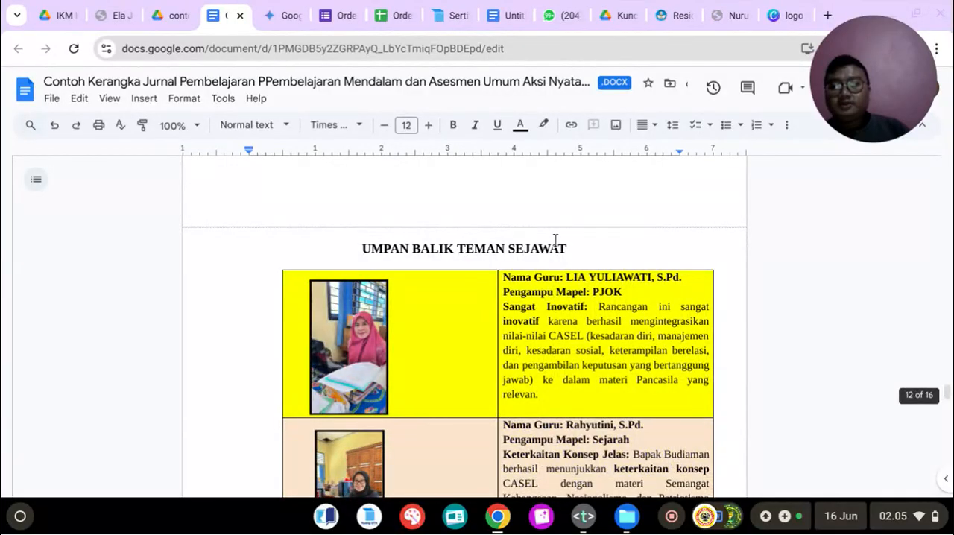
pyautogui.scroll(-10, 465, 246)
pyautogui.scroll(-5, 537, 257)
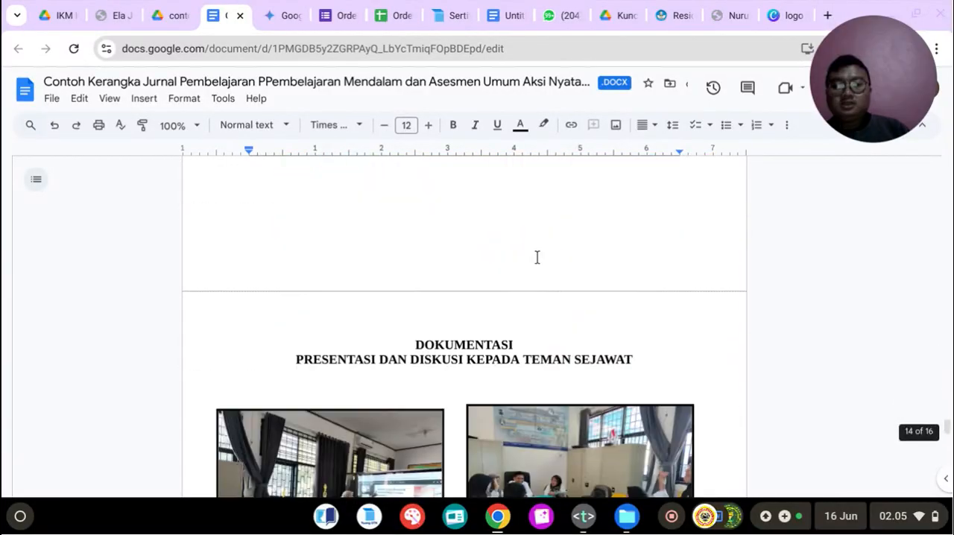
pyautogui.scroll(20, 537, 257)
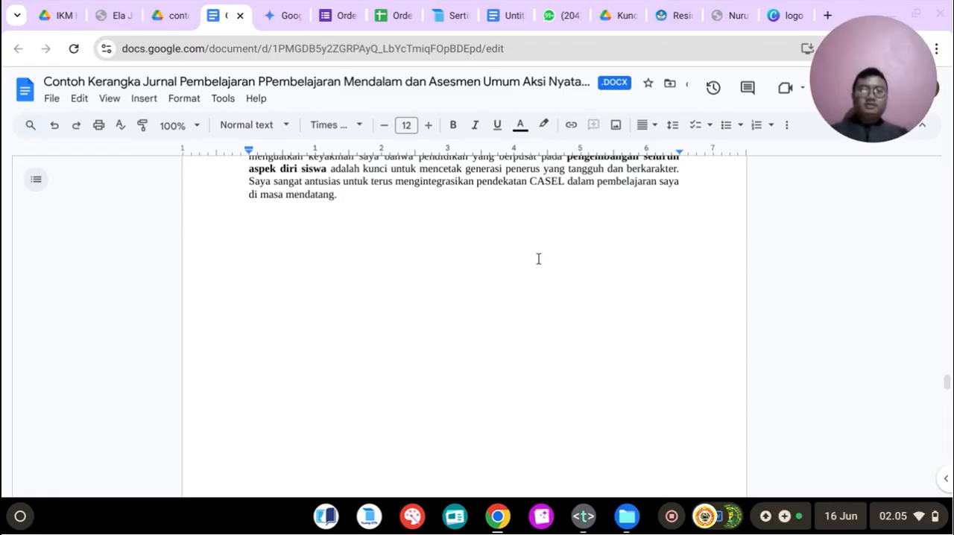
pyautogui.scroll(20, 535, 270)
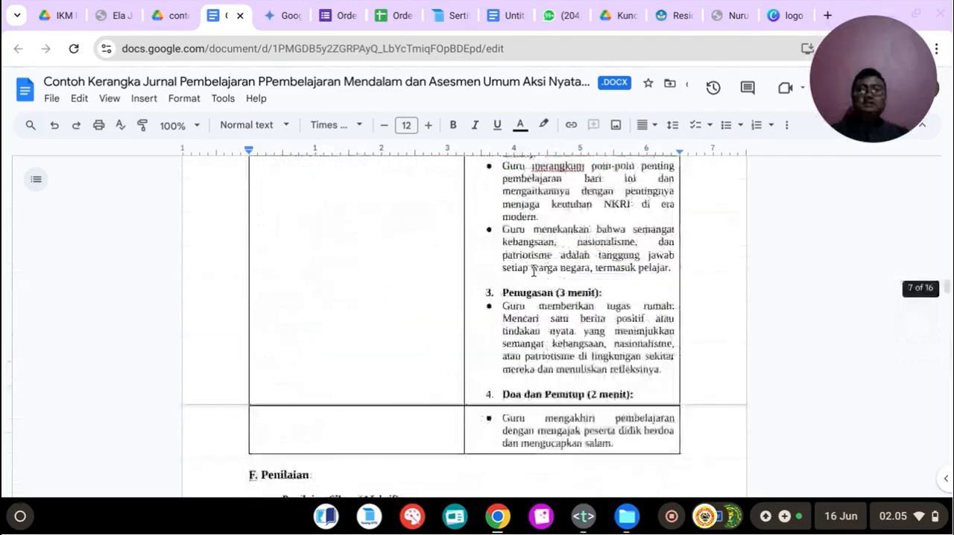
pyautogui.scroll(20, 533, 270)
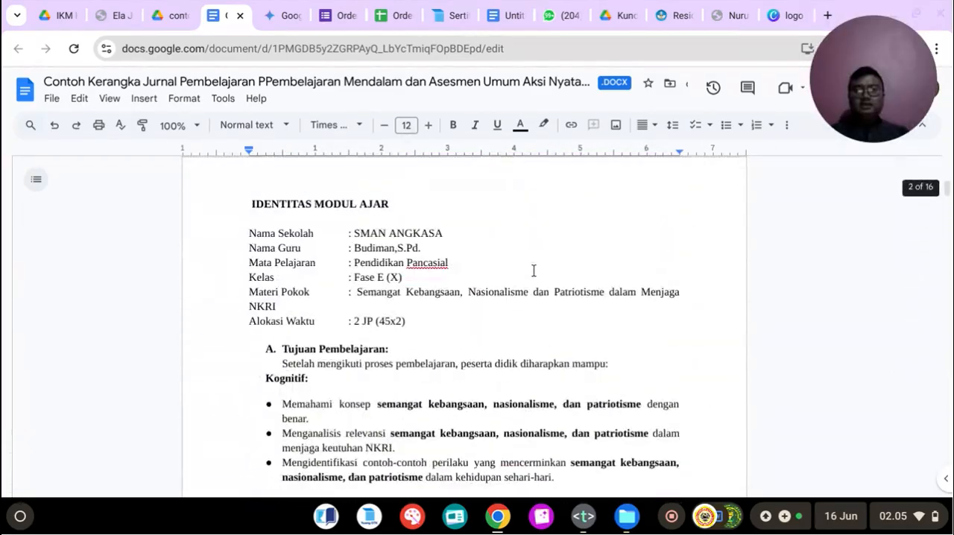
# Step: Recheck the teaching module from its identity details through the Penilaian and Lampiran sections to the Refleksi Guru page
pyautogui.scroll(-20, 447, 231)
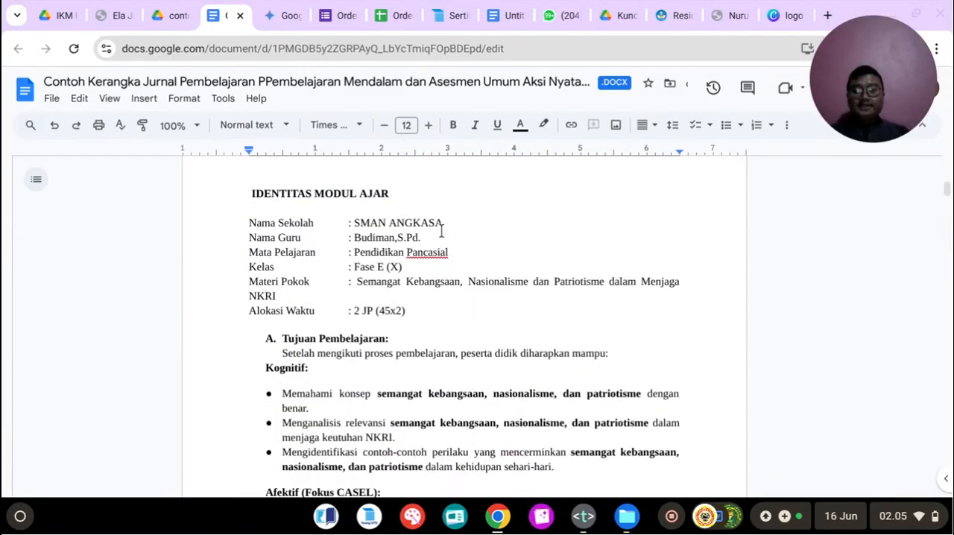
pyautogui.scroll(-20, 470, 331)
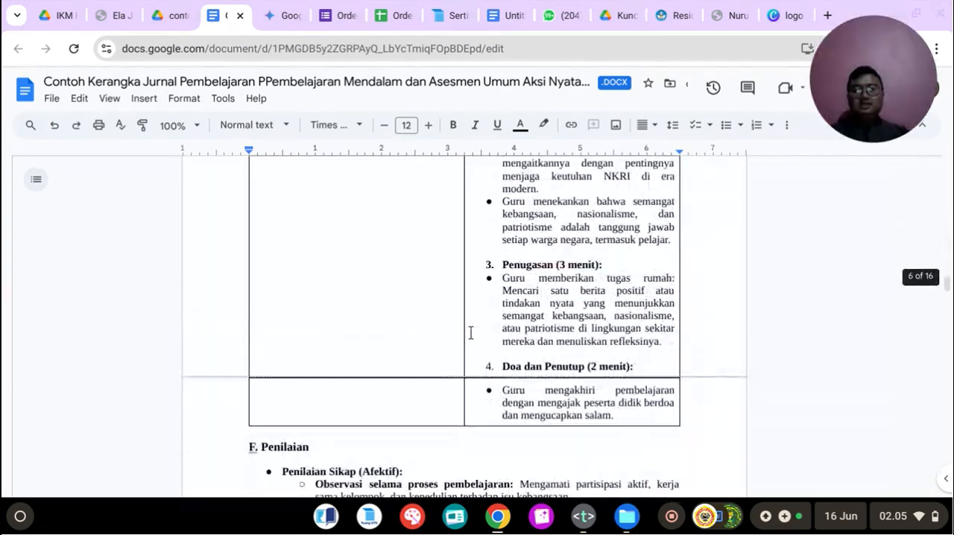
pyautogui.scroll(20, 470, 333)
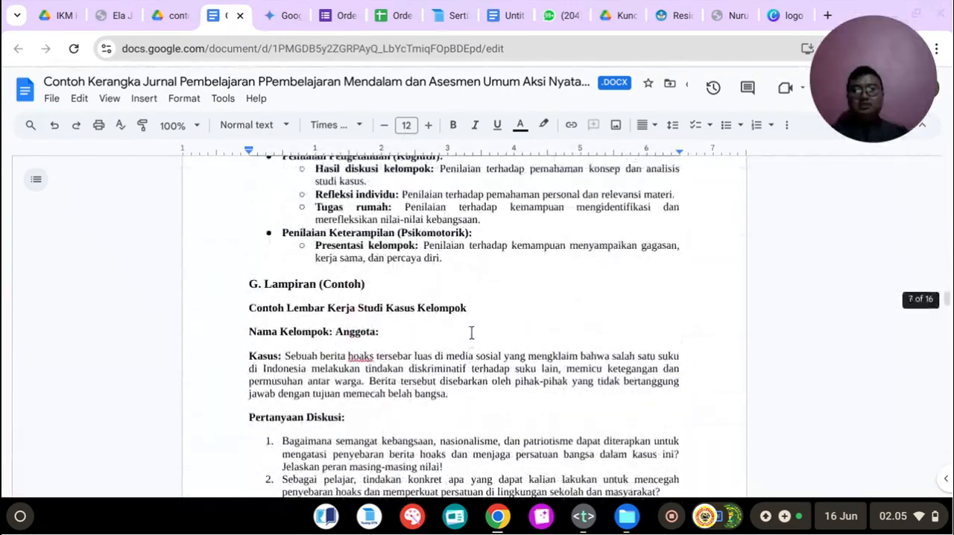
pyautogui.scroll(-20, 471, 332)
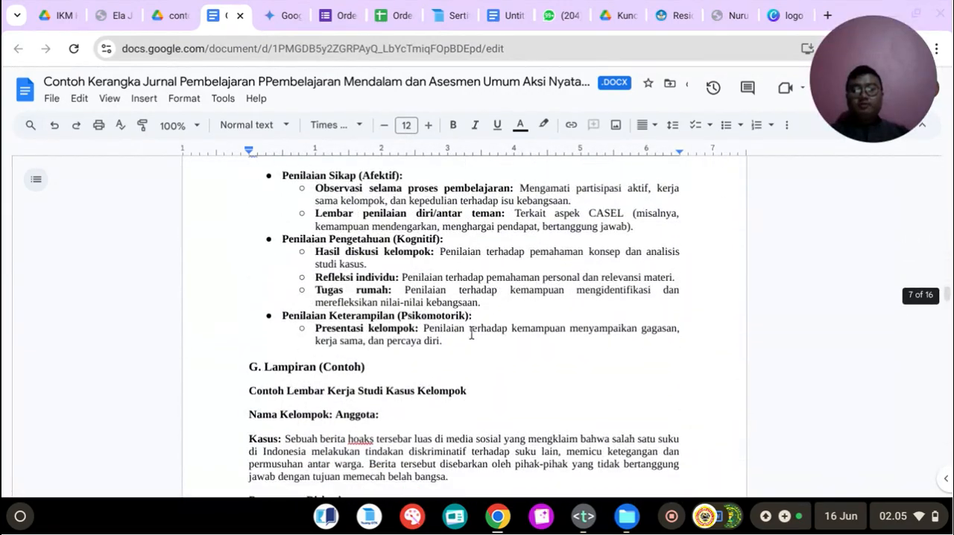
pyautogui.scroll(2, 471, 330)
pyautogui.scroll(-4, 471, 330)
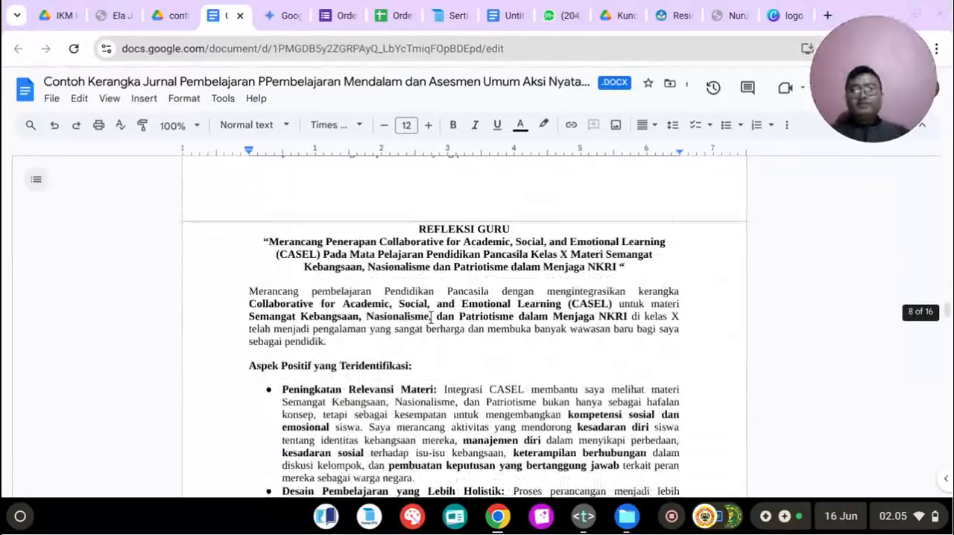
# Step: Compare the Refleksi Guru title with the CASEL topic and read through its positive aspects and challenges
pyautogui.moveTo(416, 229); pyautogui.dragTo(513, 231)
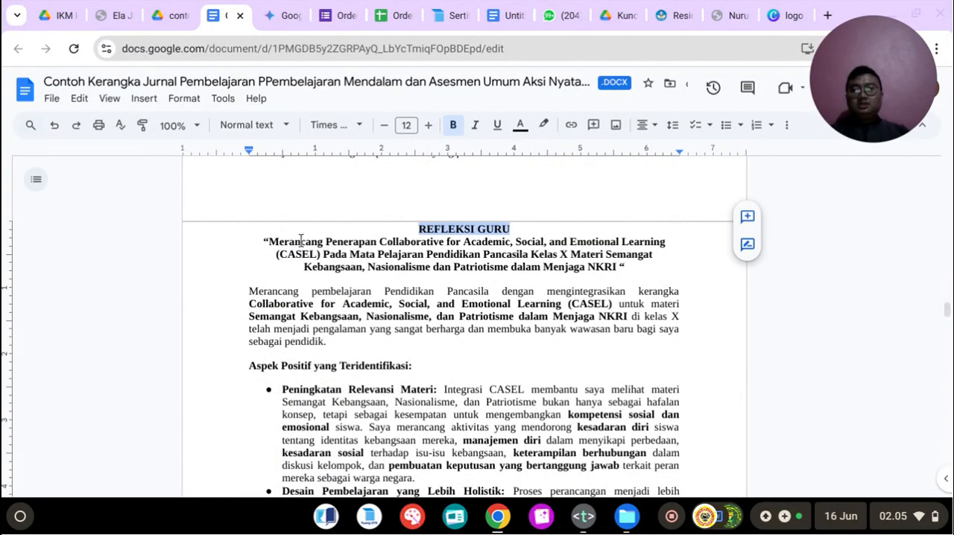
pyautogui.moveTo(267, 240); pyautogui.dragTo(437, 255)
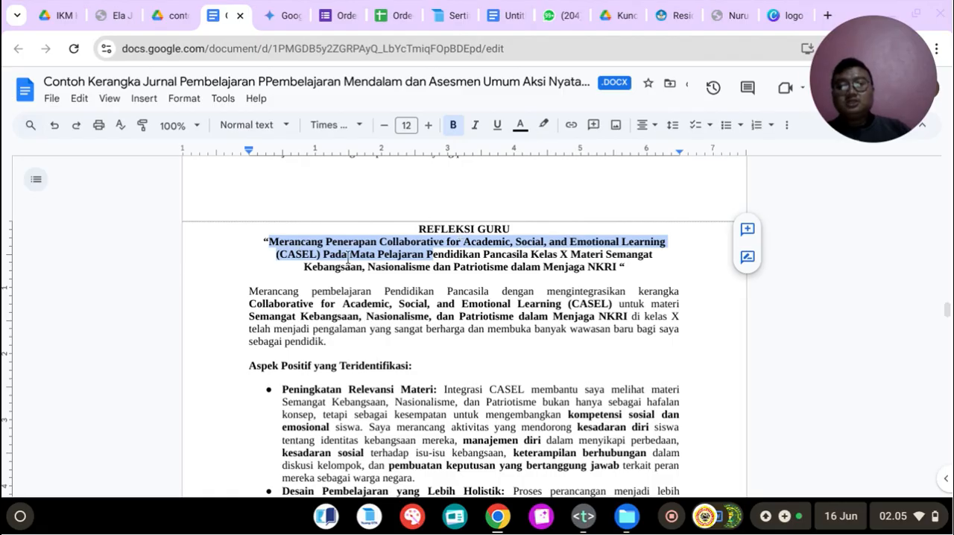
pyautogui.scroll(-1, 348, 257)
pyautogui.scroll(-12, 500, 237)
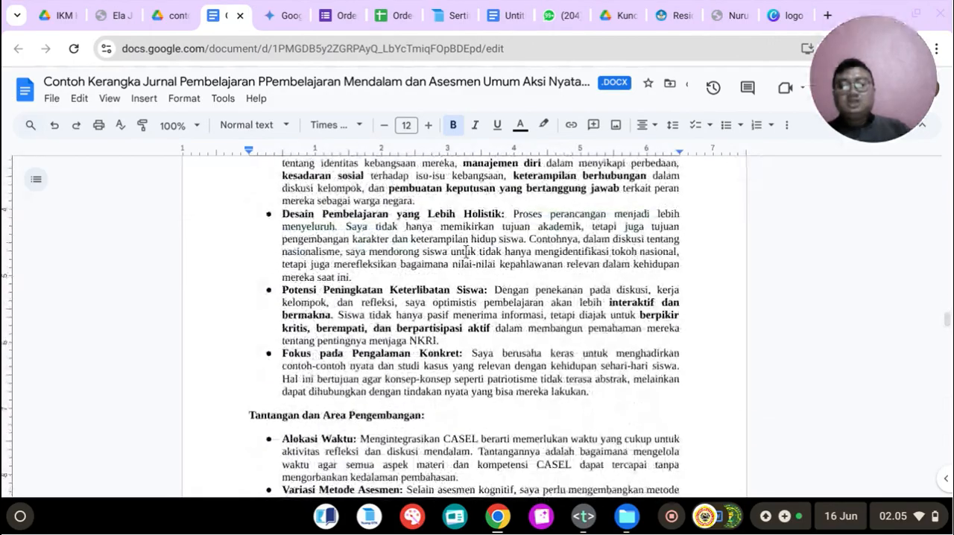
pyautogui.scroll(-5, 465, 249)
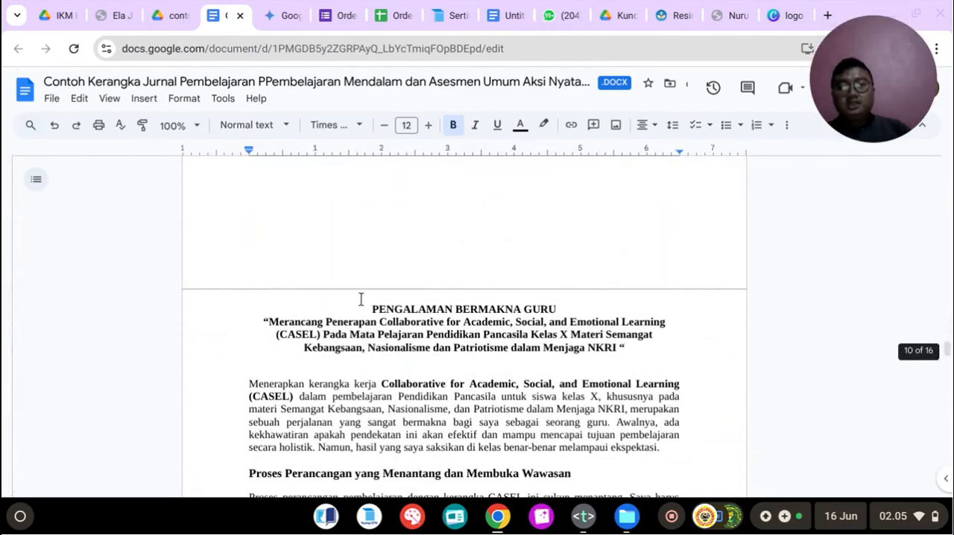
# Step: Review the Pengalaman Bermakna Guru narrative and the Umpan Balik Teman Sejawat section that follows it
pyautogui.moveTo(360, 298); pyautogui.dragTo(598, 305)
pyautogui.scroll(-5, 601, 305)
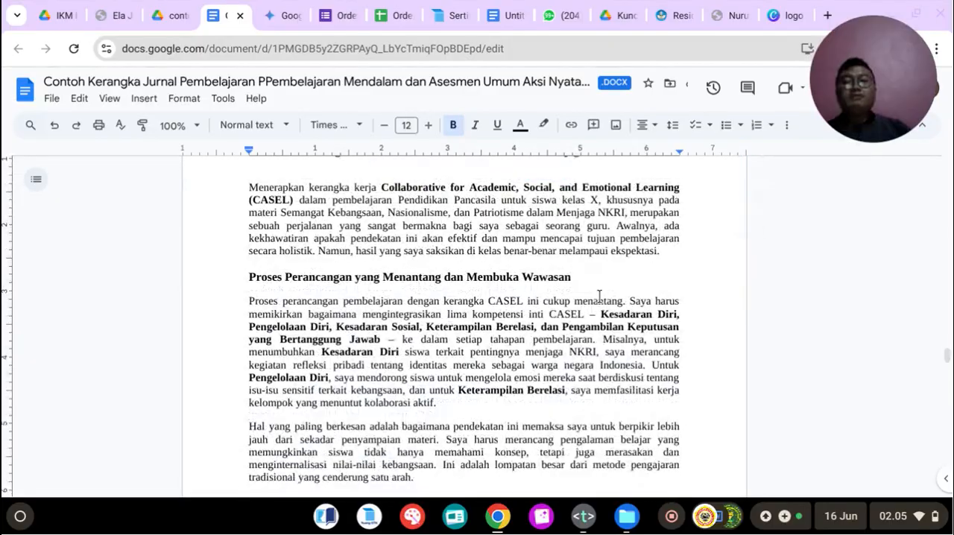
pyautogui.scroll(-18, 589, 288)
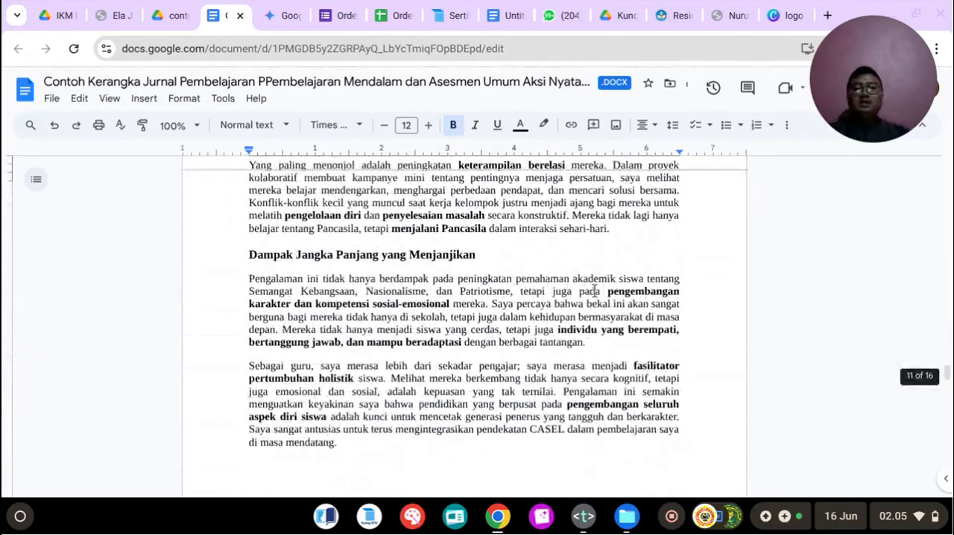
pyautogui.scroll(-10, 595, 294)
pyautogui.moveTo(357, 240); pyautogui.dragTo(561, 234)
pyautogui.scroll(-15, 561, 271)
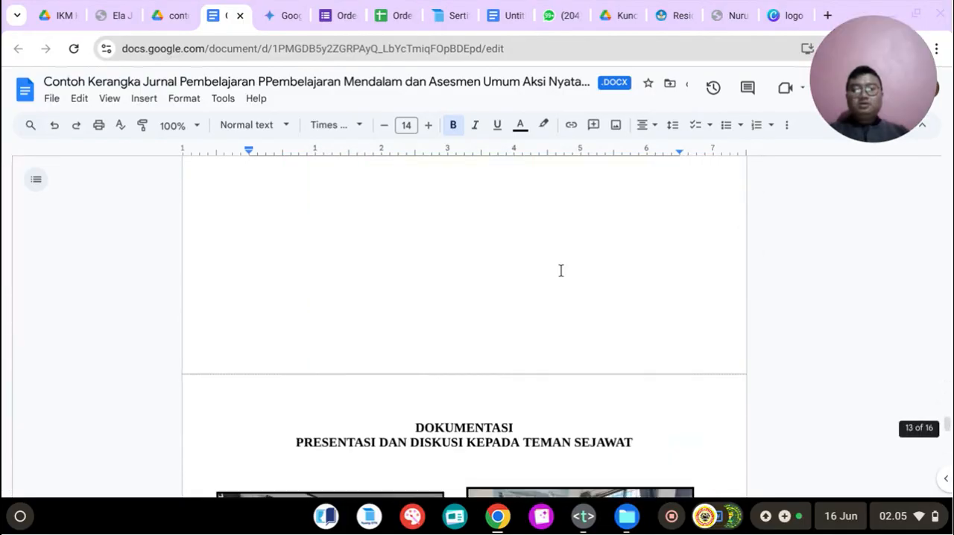
# Step: Examine the Dokumentasi photos of the presentation and discussion with fellow teachers
pyautogui.scroll(-3, 473, 316)
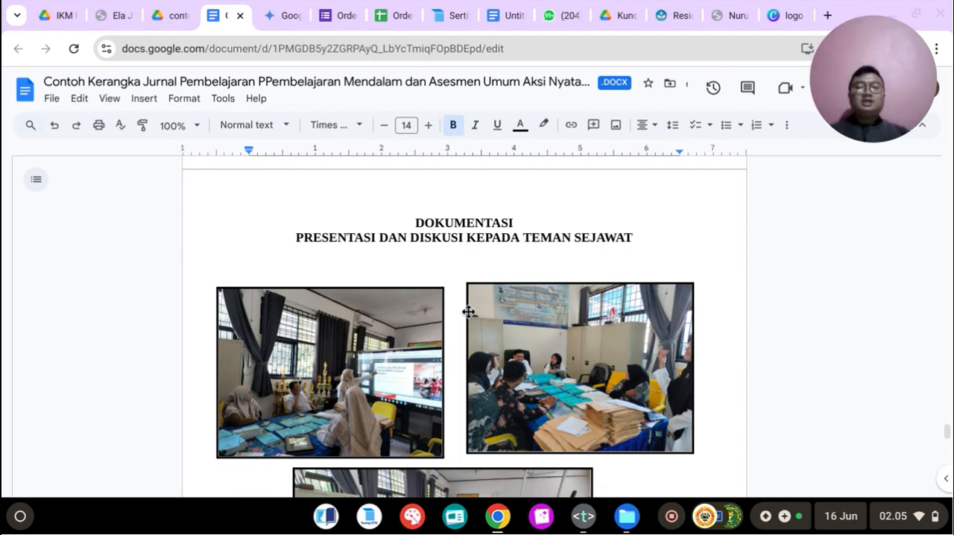
pyautogui.scroll(-7, 473, 382)
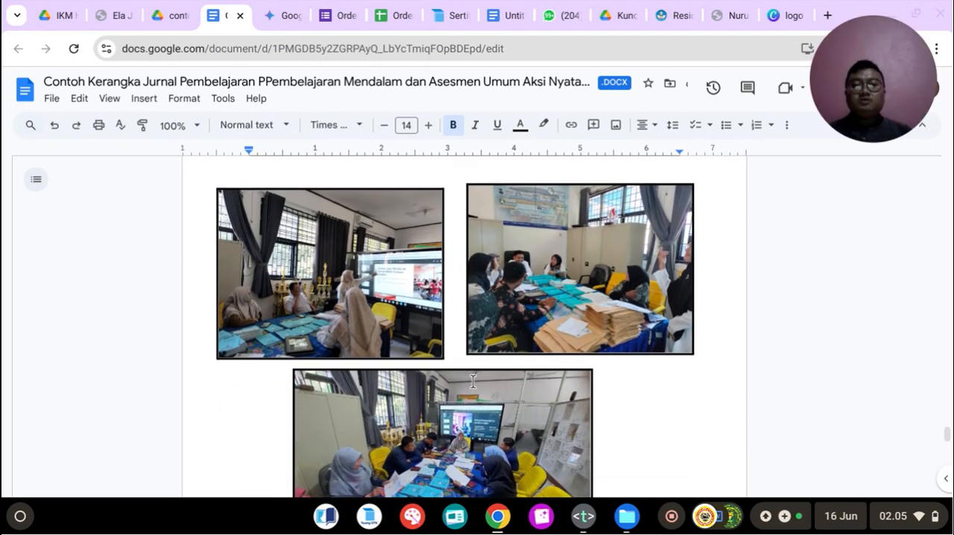
pyautogui.scroll(-7, 473, 382)
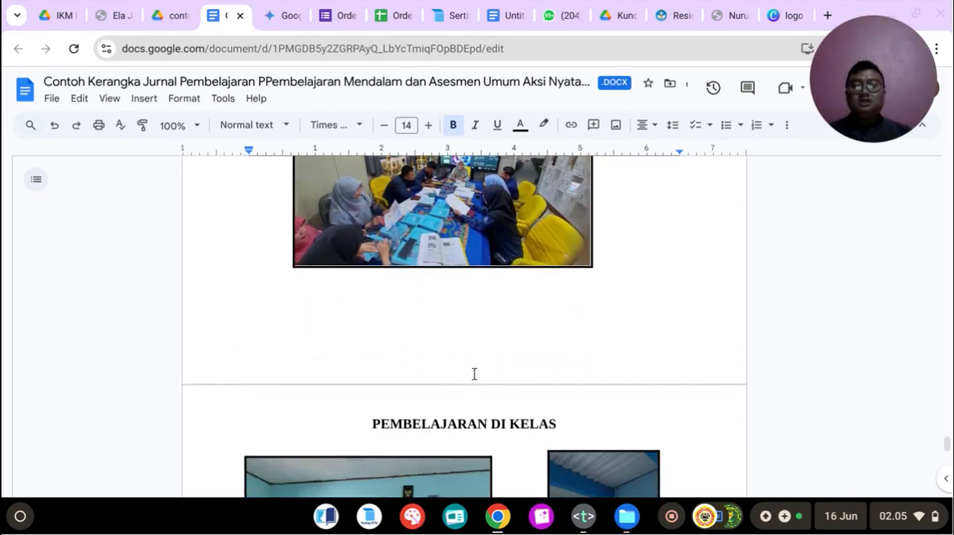
pyautogui.scroll(15, 474, 374)
pyautogui.scroll(-2, 475, 364)
pyautogui.scroll(-1, 476, 365)
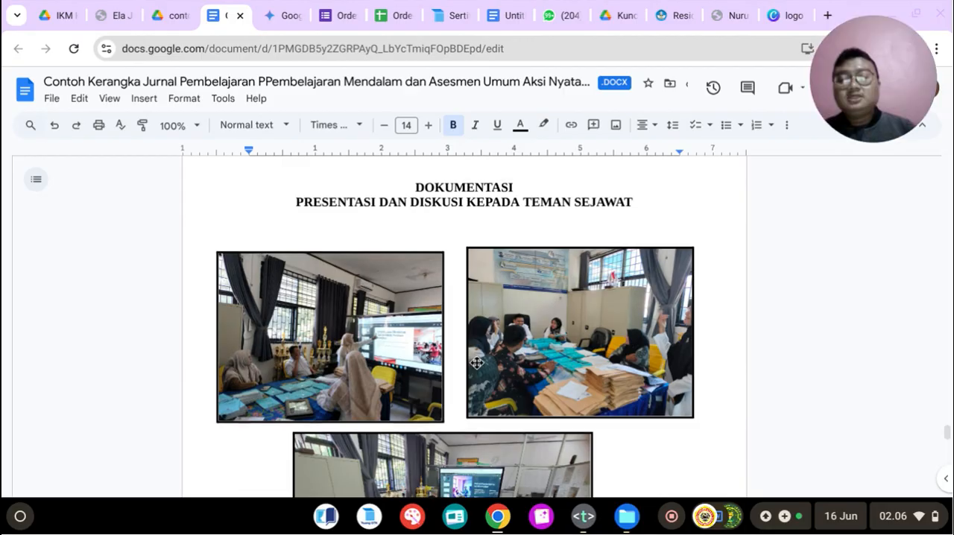
pyautogui.scroll(-5, 475, 365)
# Step: Examine the Pembelajaran di Kelas photos and the closing thank-you page with the teacher illustration
pyautogui.scroll(-2, 470, 358)
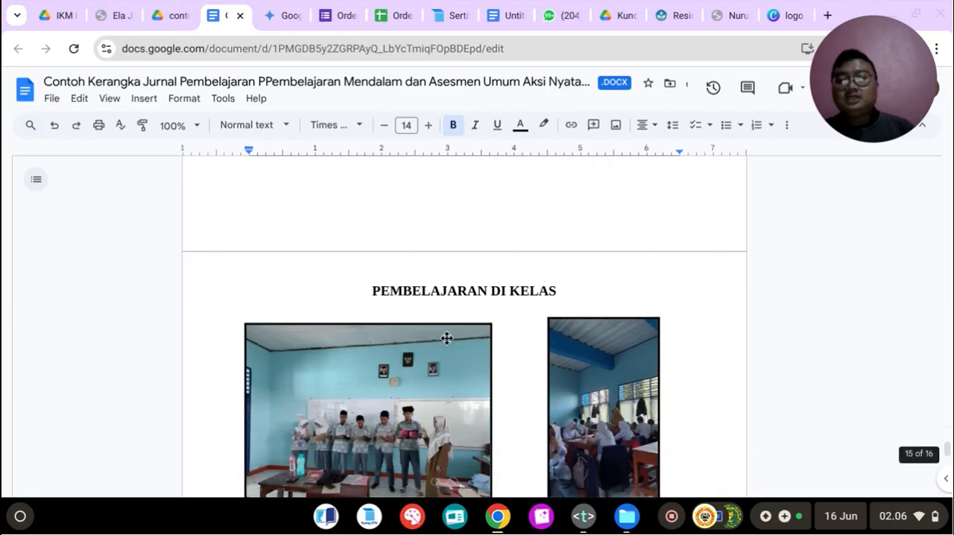
pyautogui.scroll(-2, 485, 301)
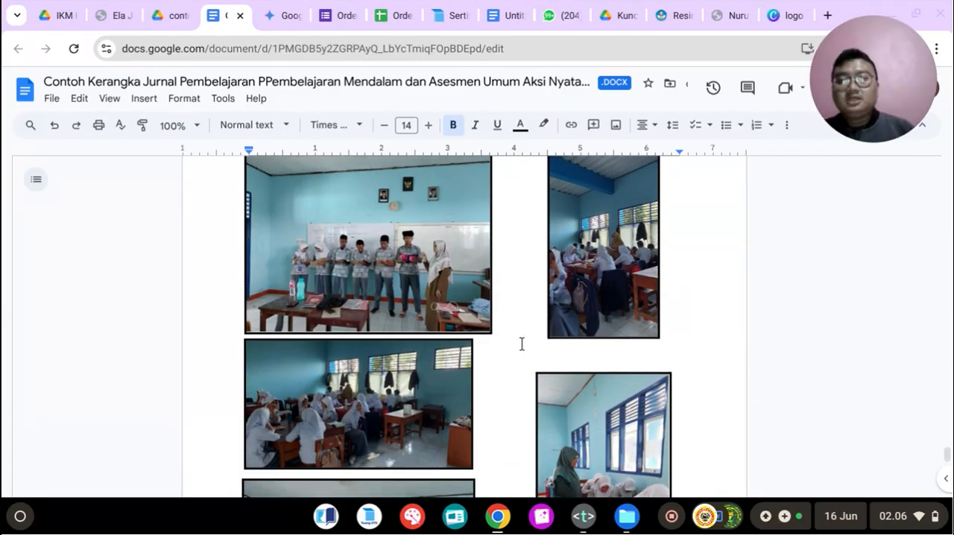
pyautogui.scroll(-5, 522, 341)
pyautogui.scroll(3, 507, 330)
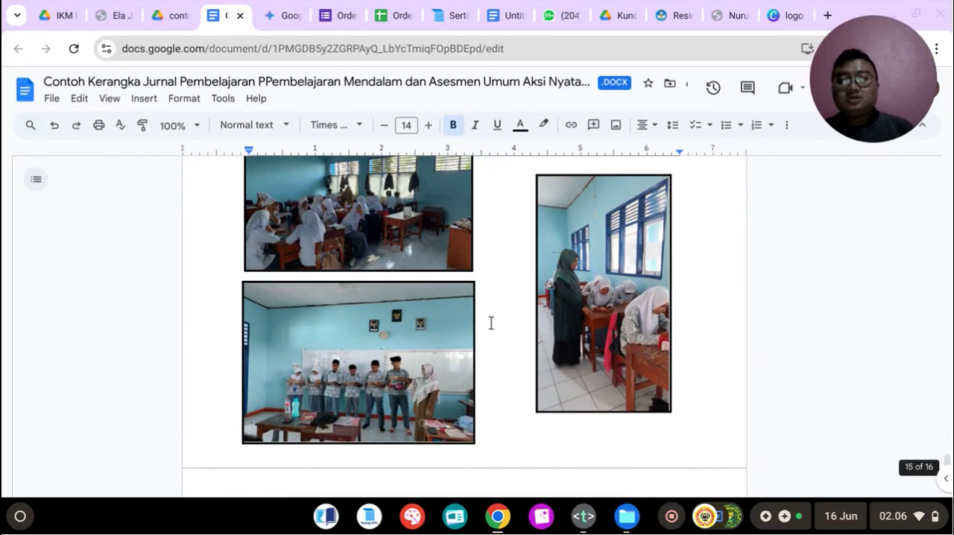
pyautogui.scroll(-5, 485, 321)
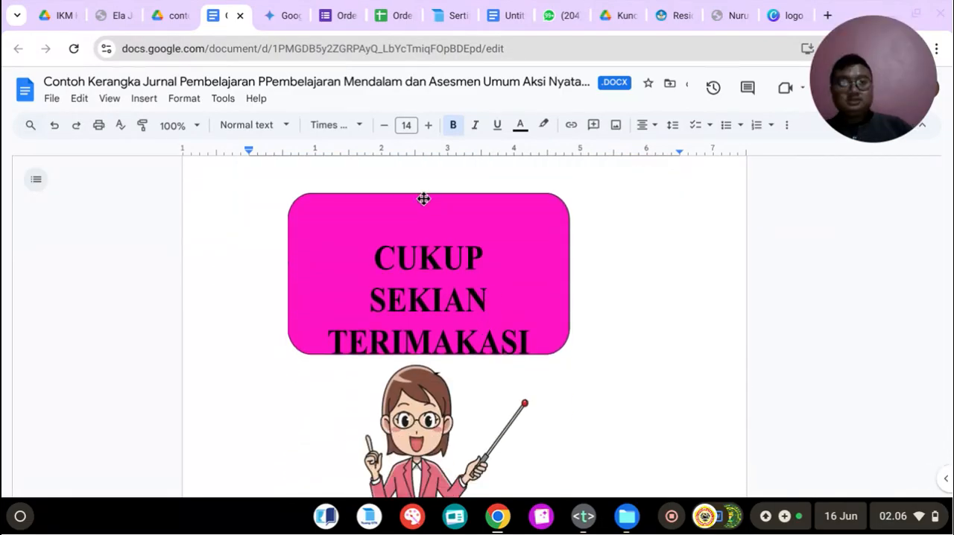
pyautogui.scroll(-3, 425, 199)
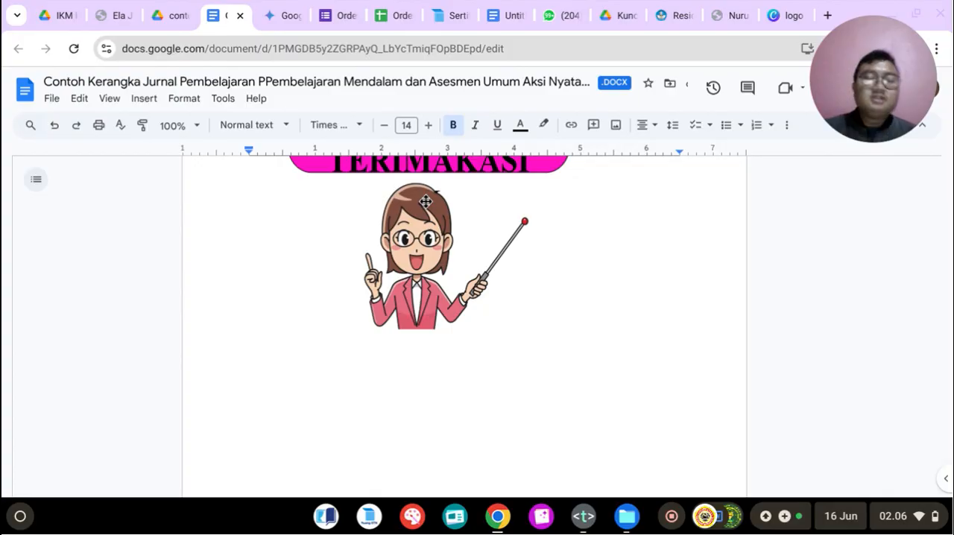
# Step: Go back from the closing page through the journal to the teaching module's learning steps table
pyautogui.scroll(15, 426, 202)
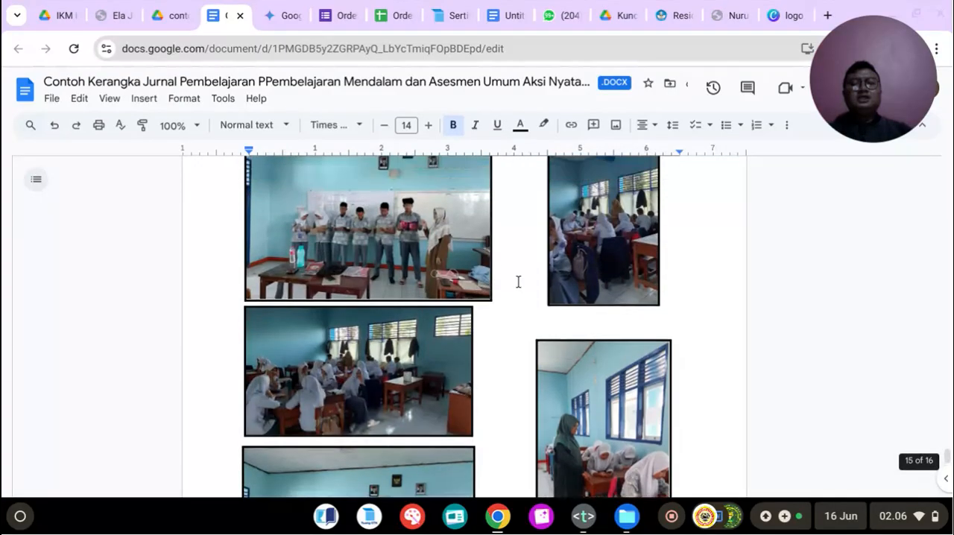
pyautogui.scroll(20, 553, 318)
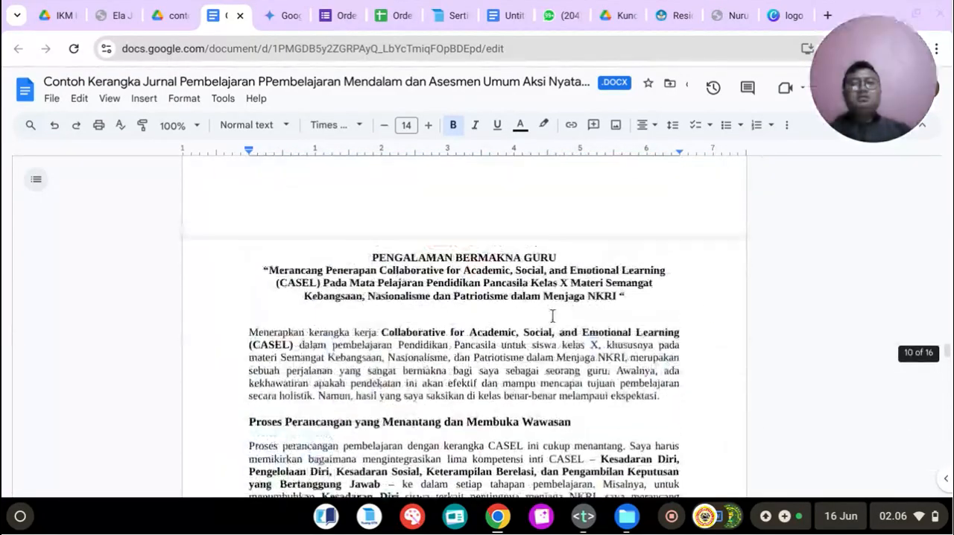
pyautogui.scroll(10, 553, 315)
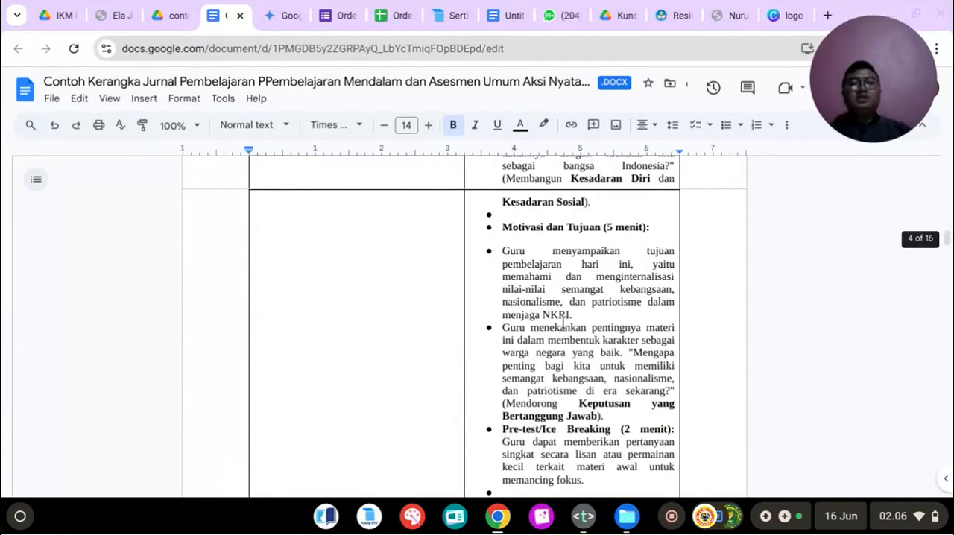